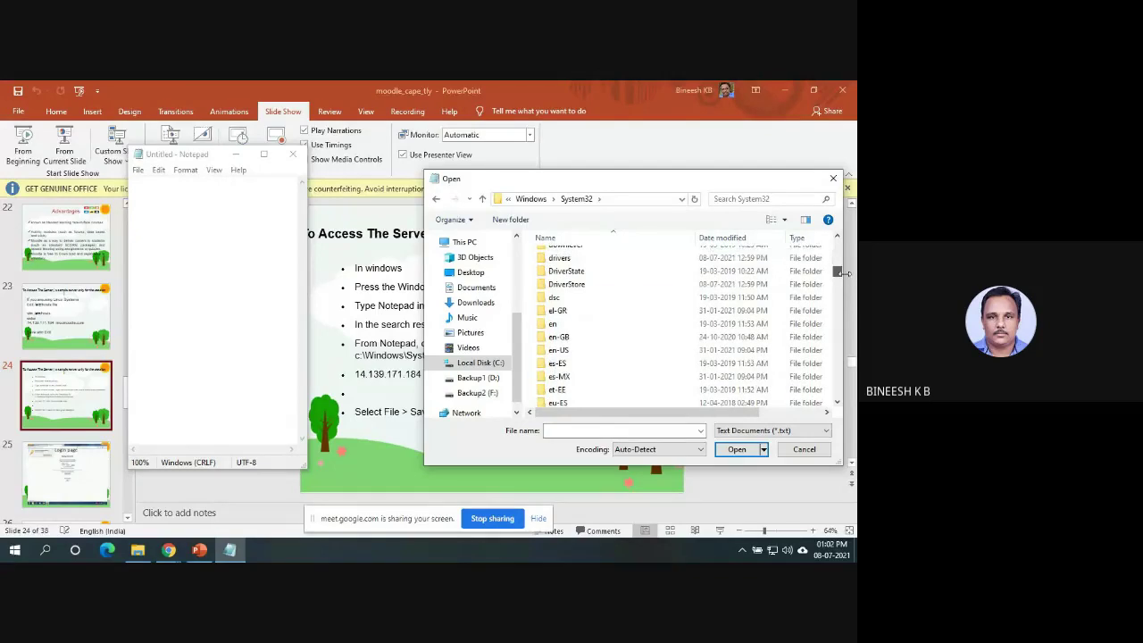
Open the hosts file from drivers\etc in Notepad, with the file filter set to All Files.
left_click(583, 261)
double_click(582, 261)
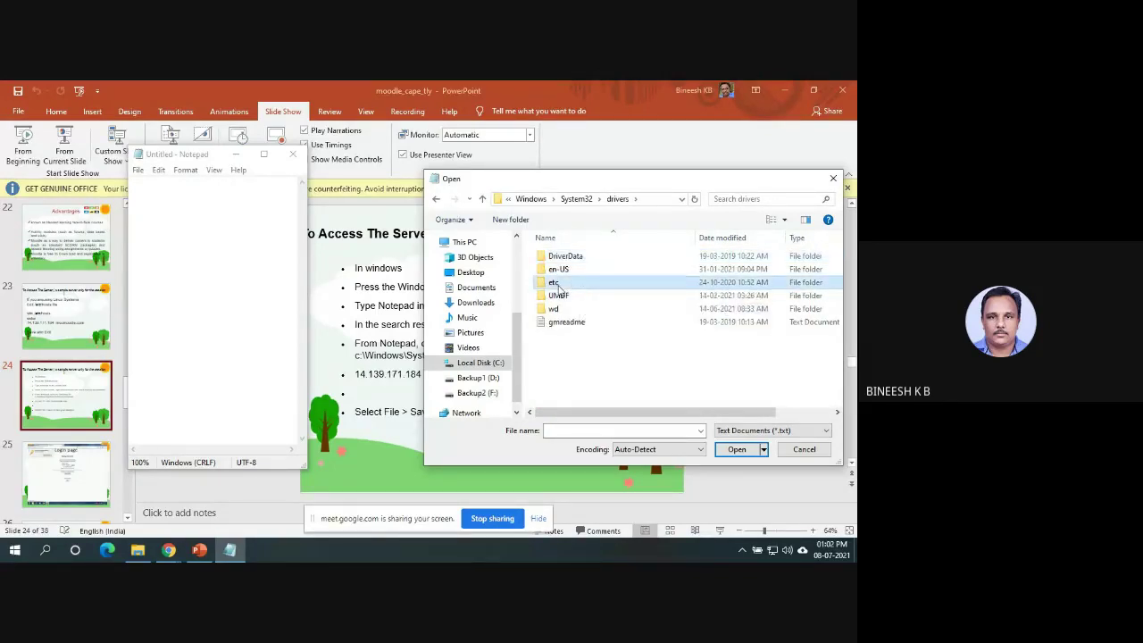
double_click(559, 285)
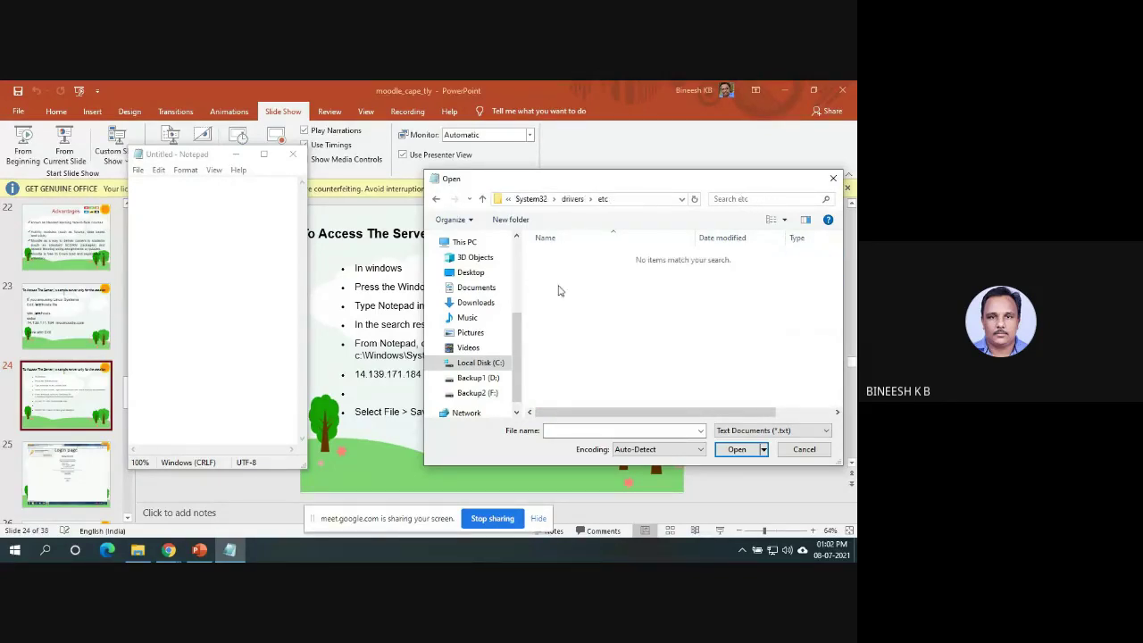
left_click(775, 430)
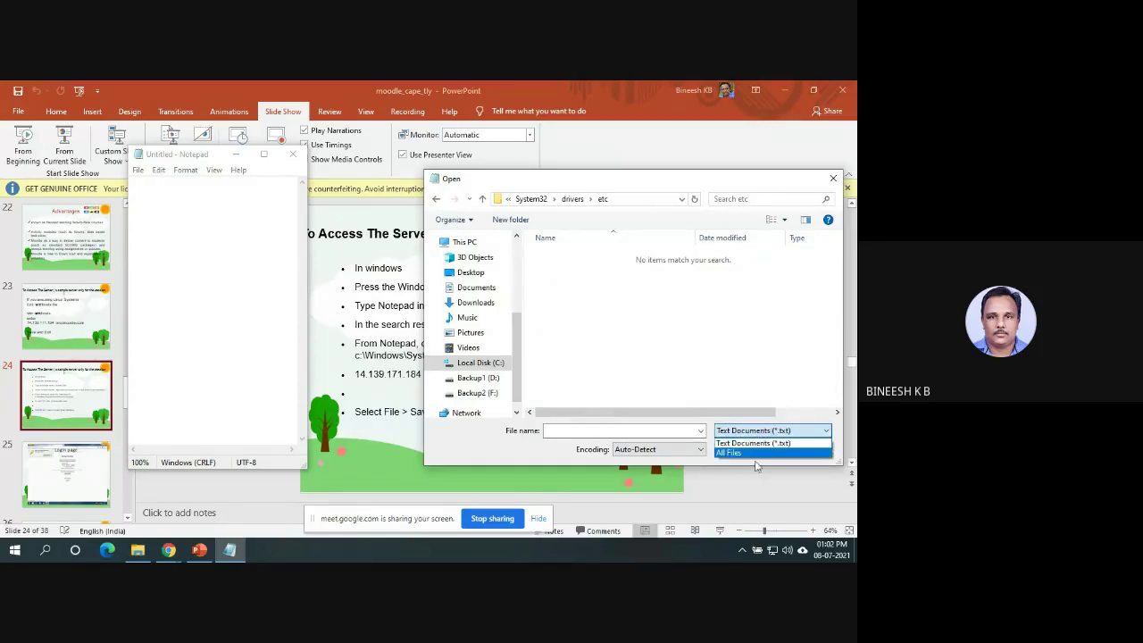
left_click(755, 453)
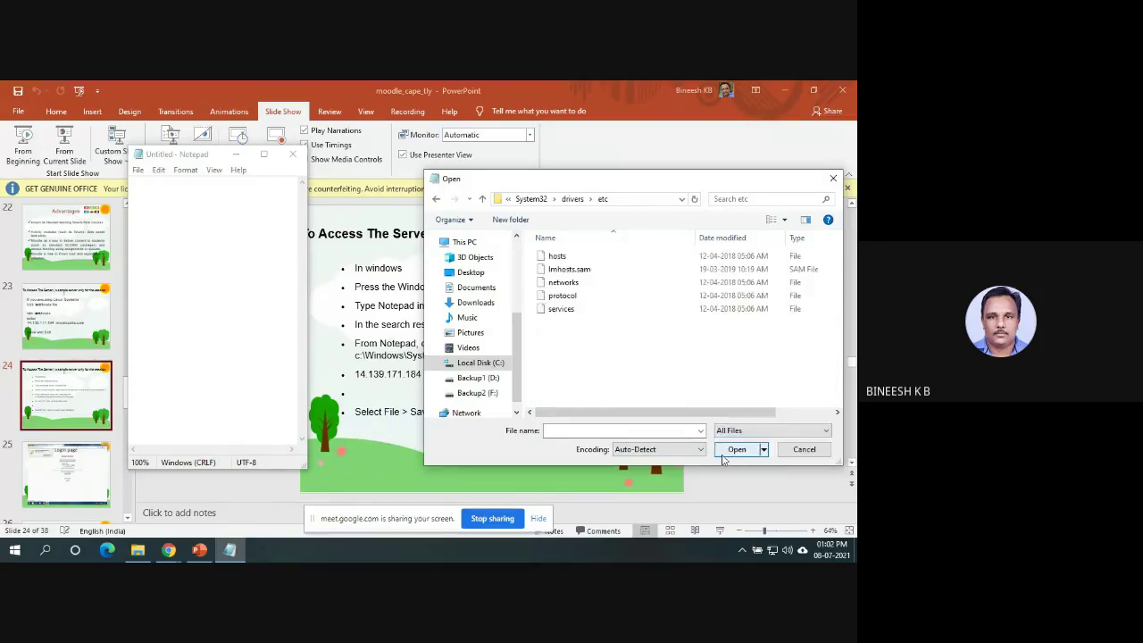
left_click(559, 259)
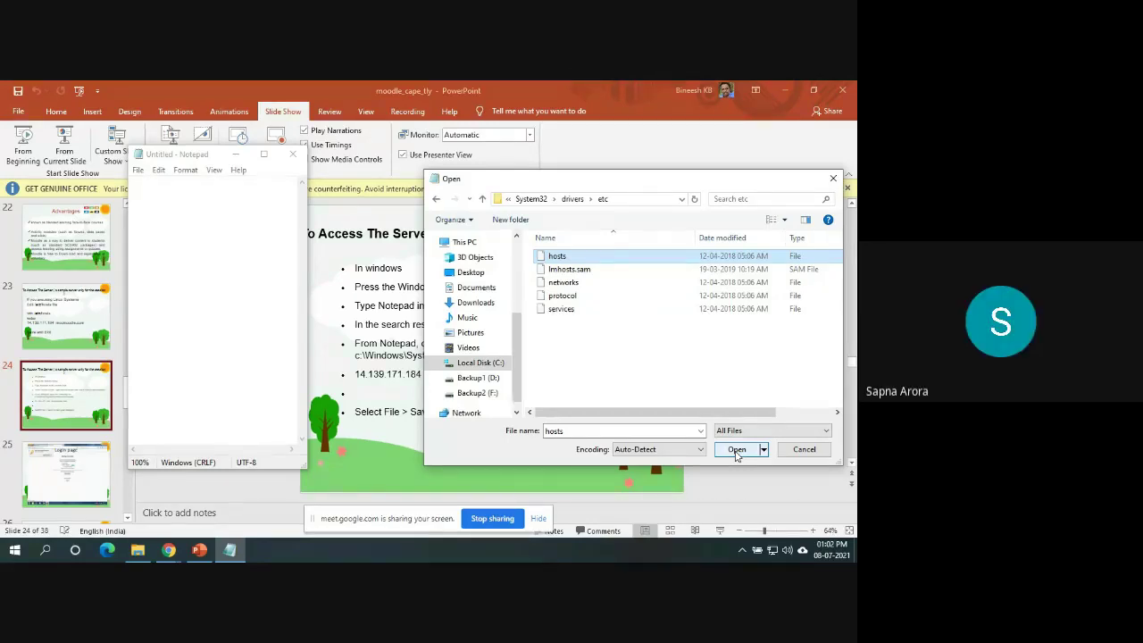
left_click(737, 451)
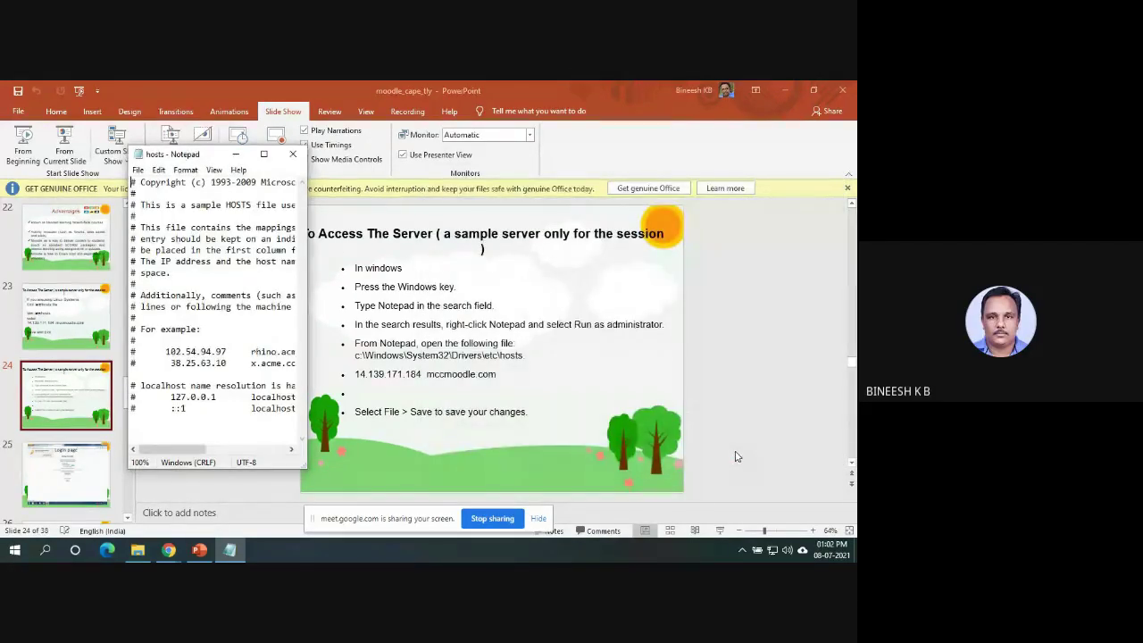
Maximize Notepad and append the line '14.139.171.184 mccmodle.com' to the hosts file.
left_click(264, 154)
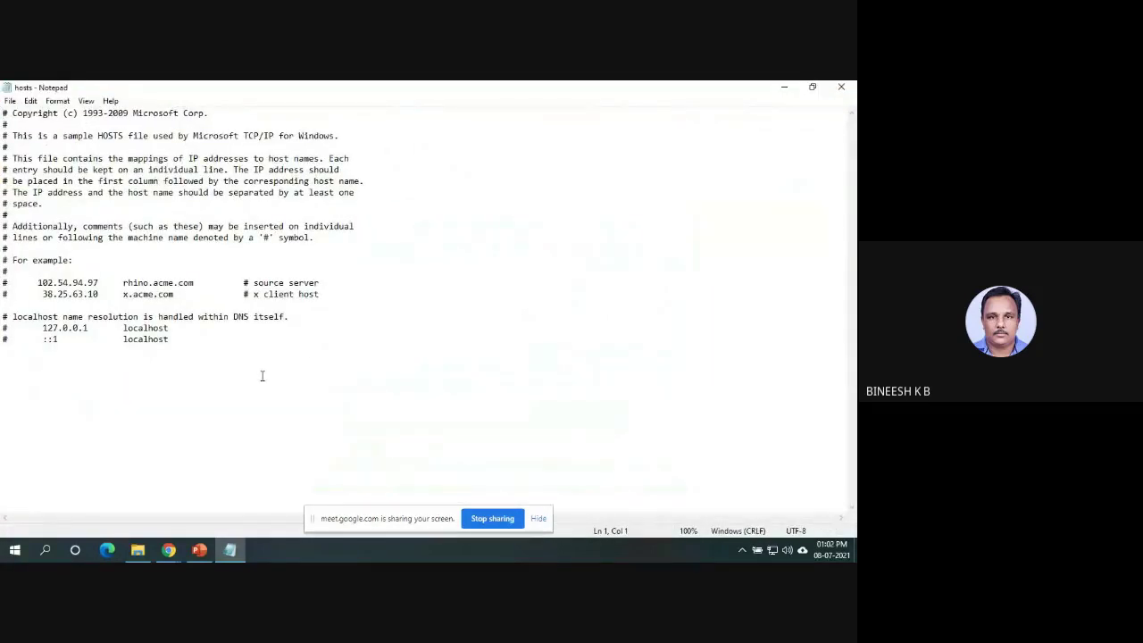
left_click(211, 348)
type("14.139.171")
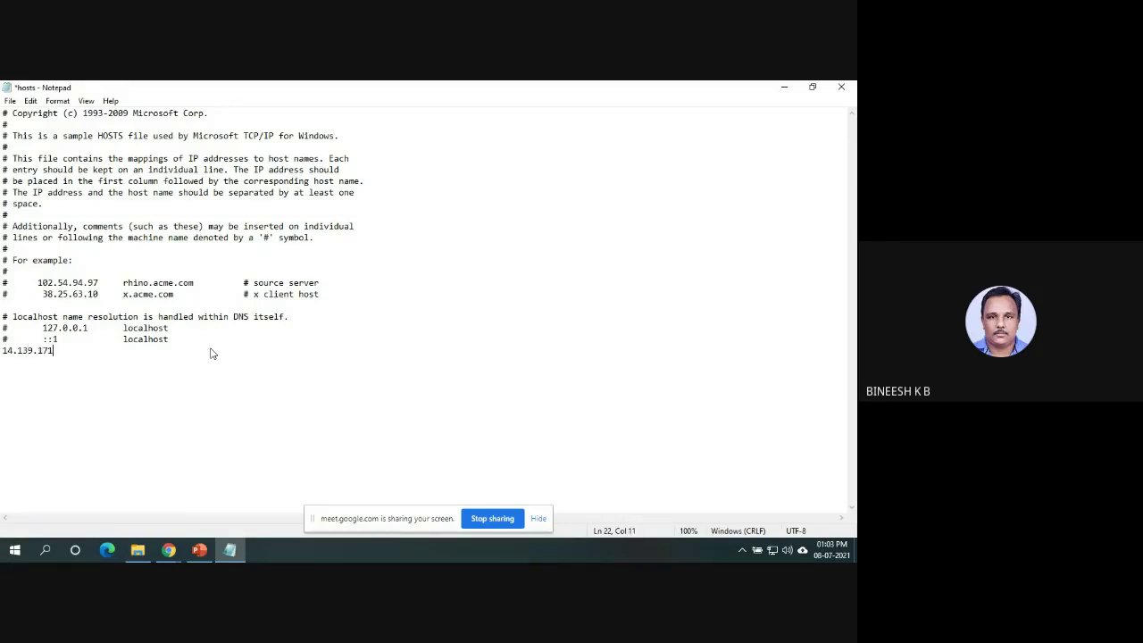
type(".184     mccmodle.com")
Save hosts, fix 'mccmodle' to 'mccmoodle.com', save again and close Notepad.
left_click(14, 105)
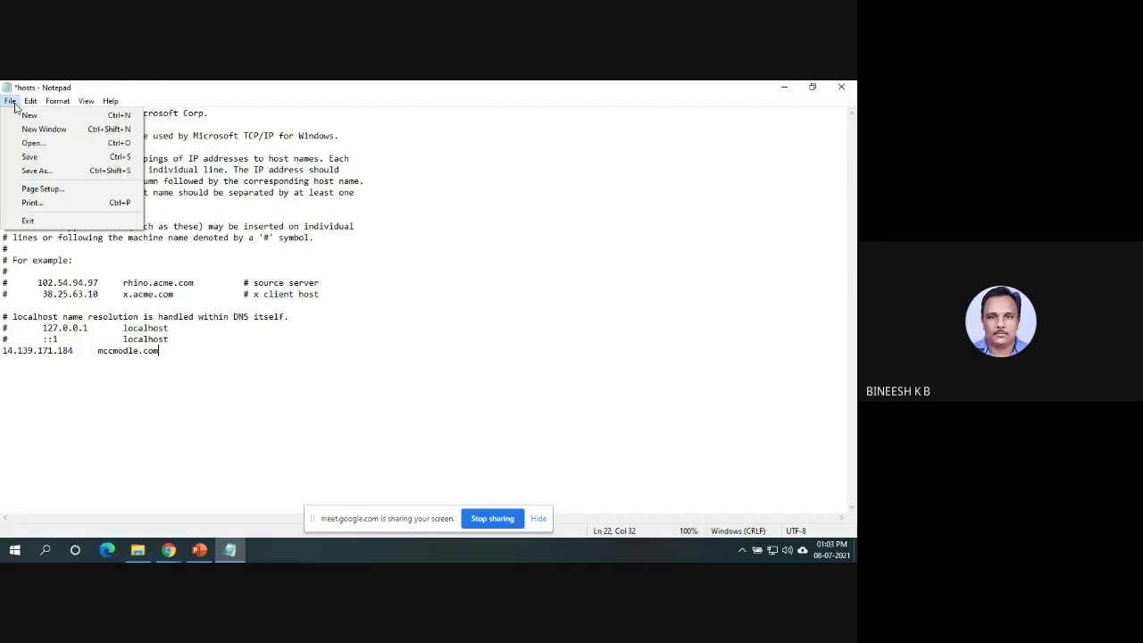
left_click(49, 158)
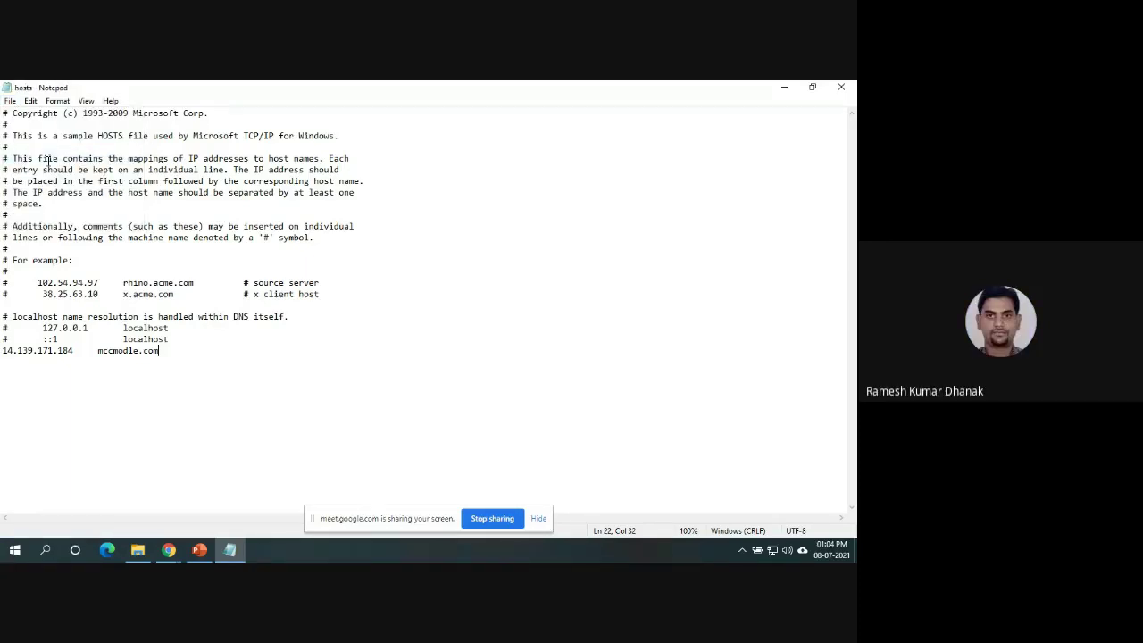
left_click(127, 367)
type("o")
key("End")
left_click(9, 101)
left_click(41, 158)
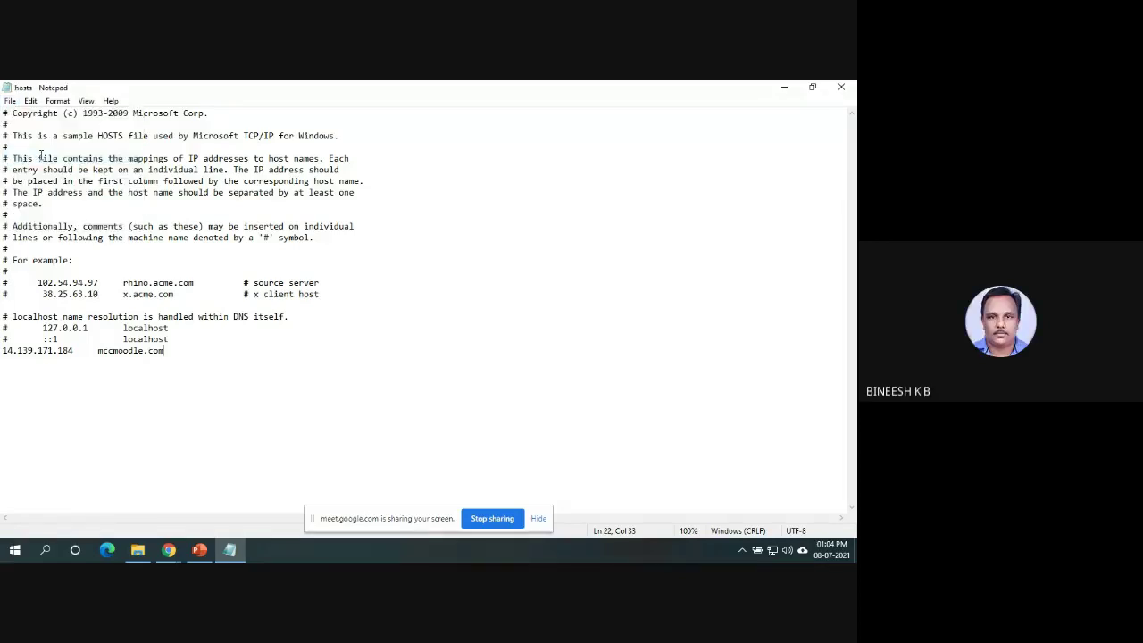
left_click(842, 87)
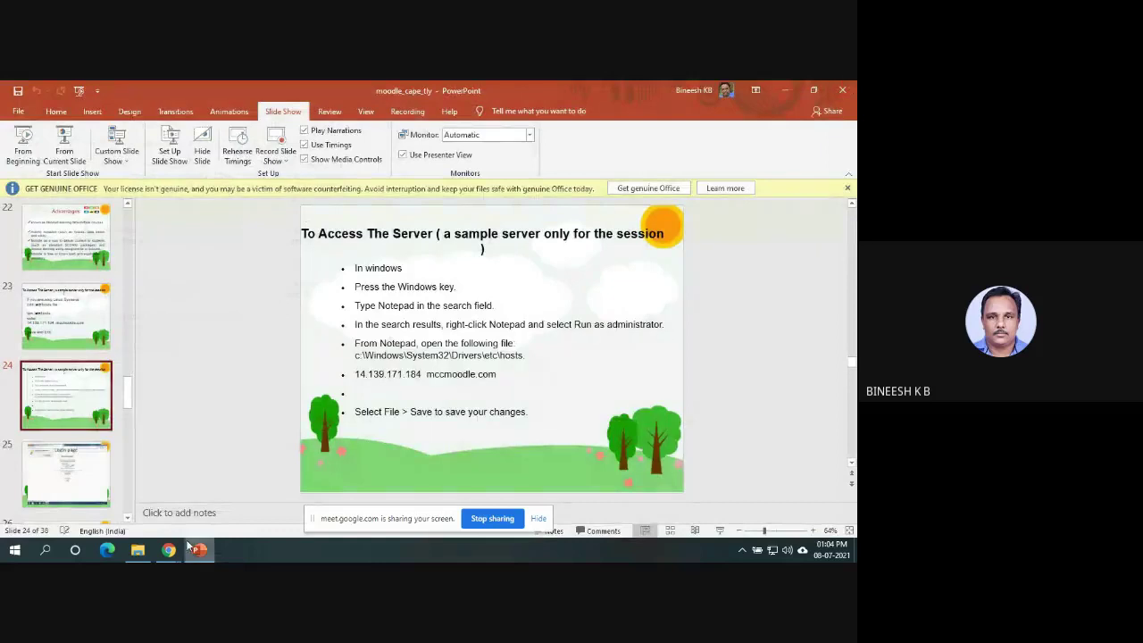
Launch Command Prompt by searching 'cmd' in the Start menu.
mouse_move(189, 547)
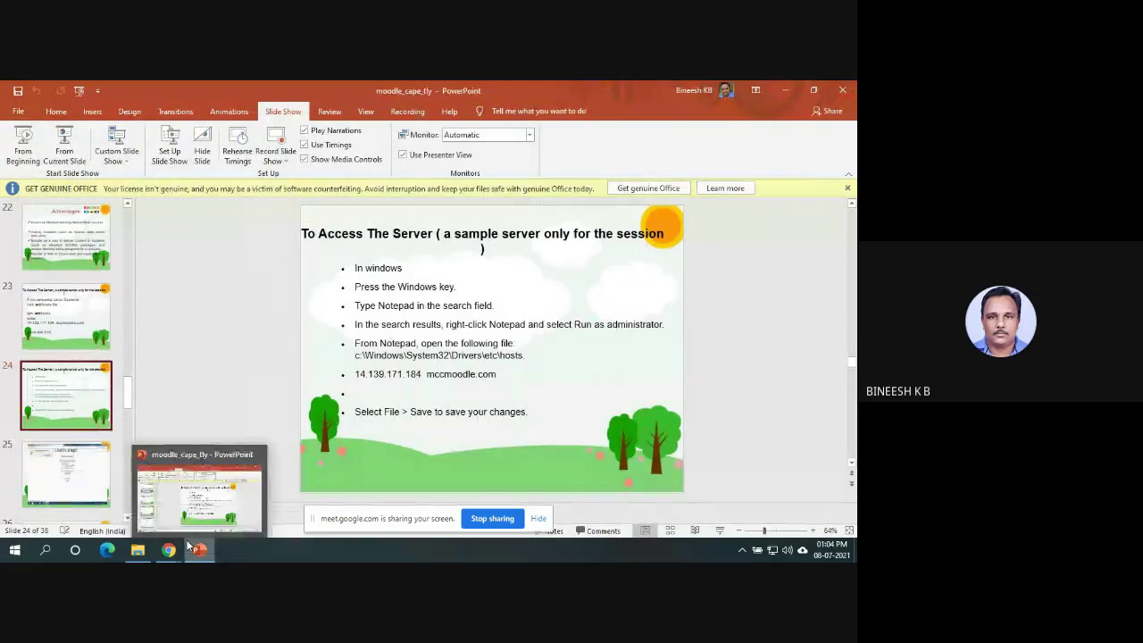
left_click(11, 552)
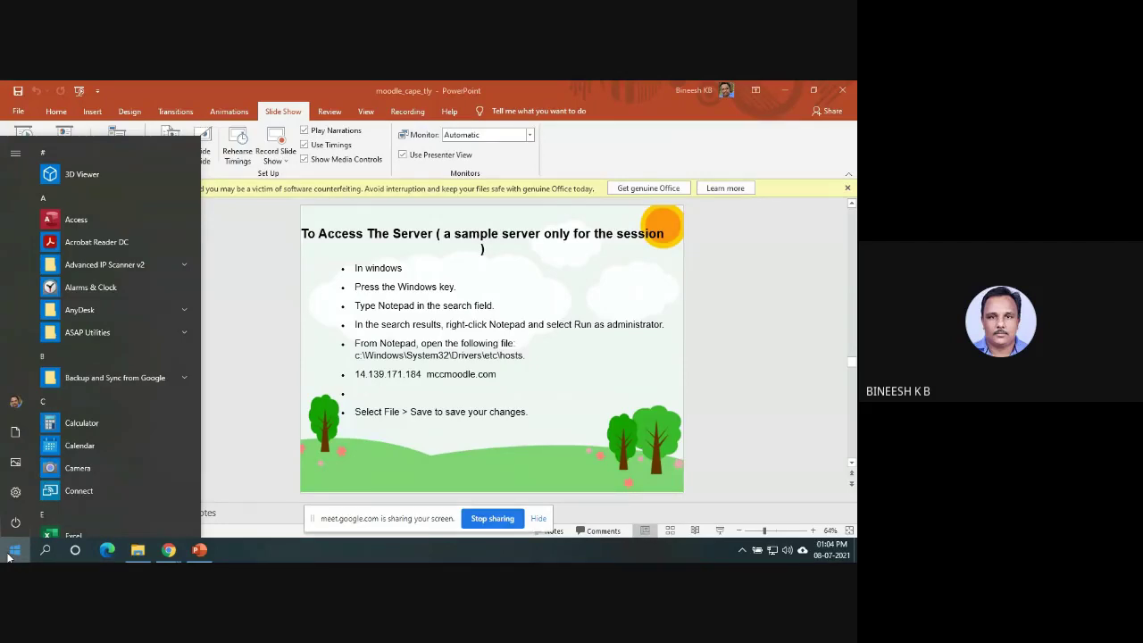
type("cmd")
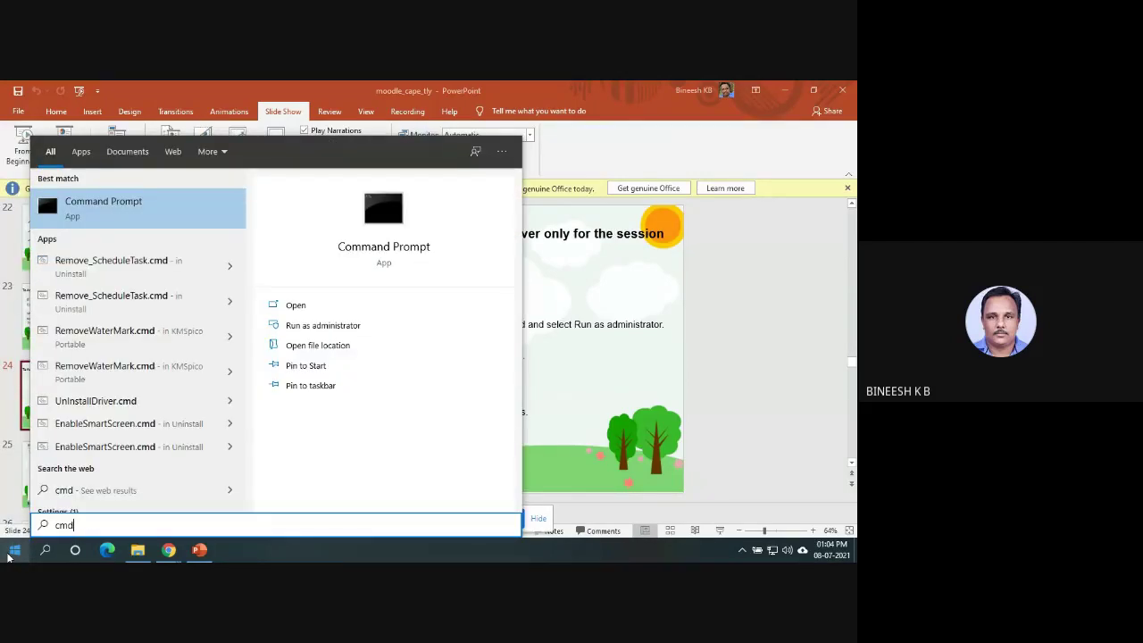
key("Return")
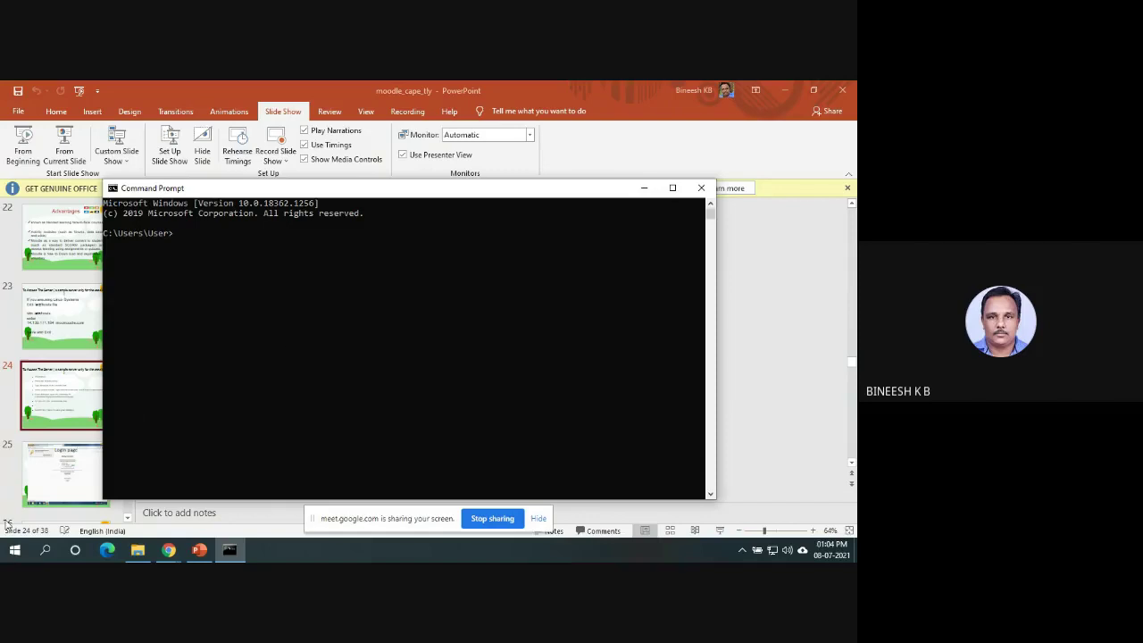
Launch Windows PowerShell by searching 'pow' in the Start menu.
left_click(15, 551)
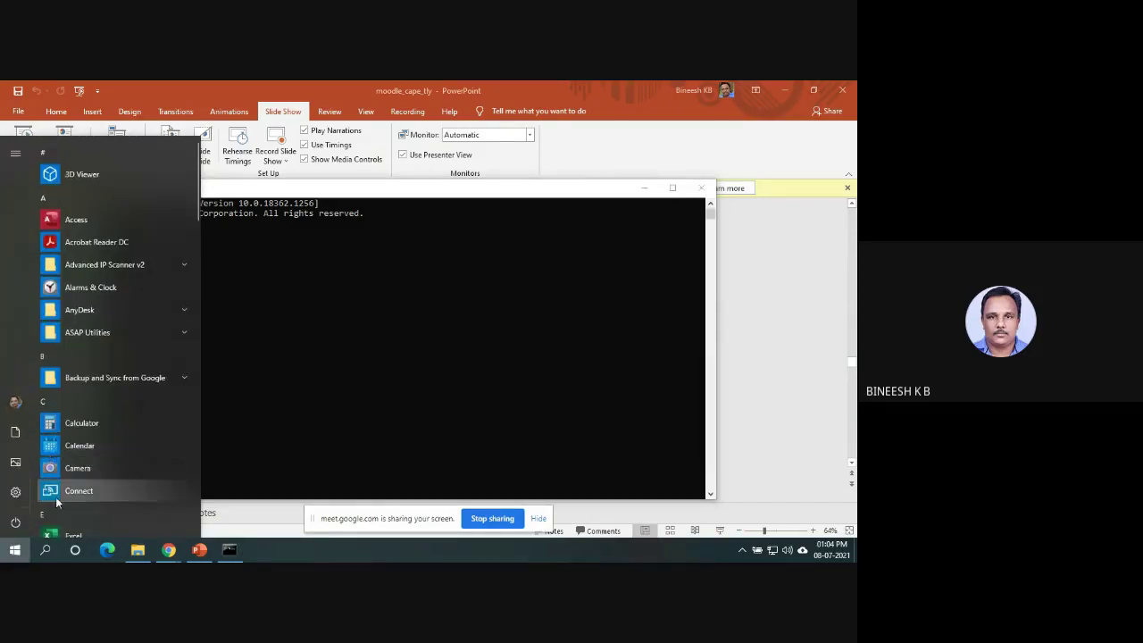
type("pow")
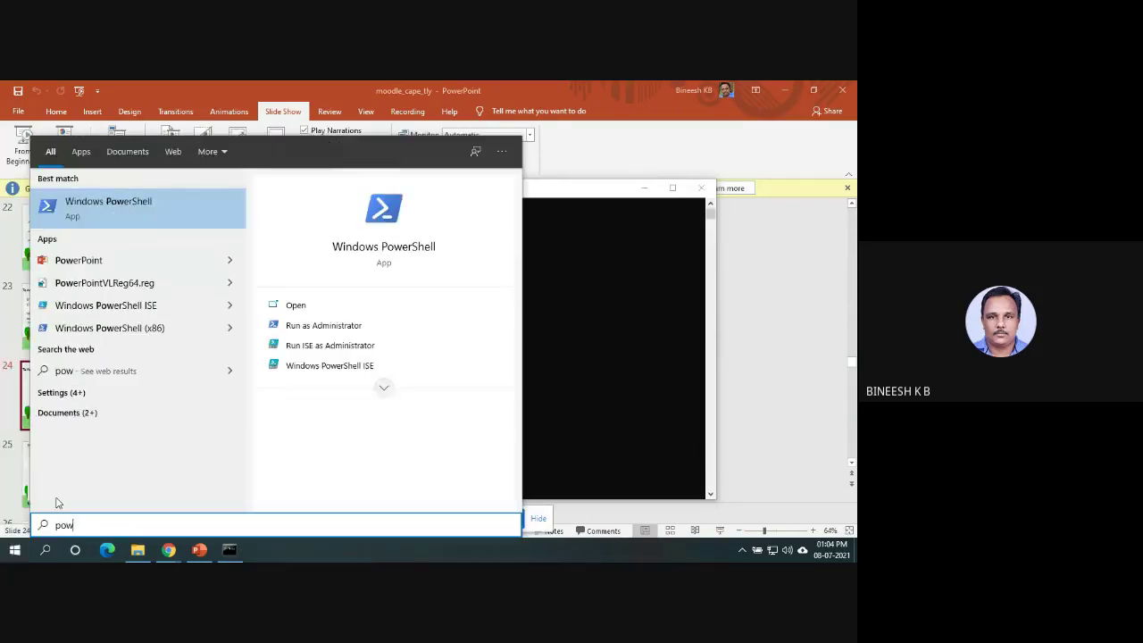
left_click(140, 208)
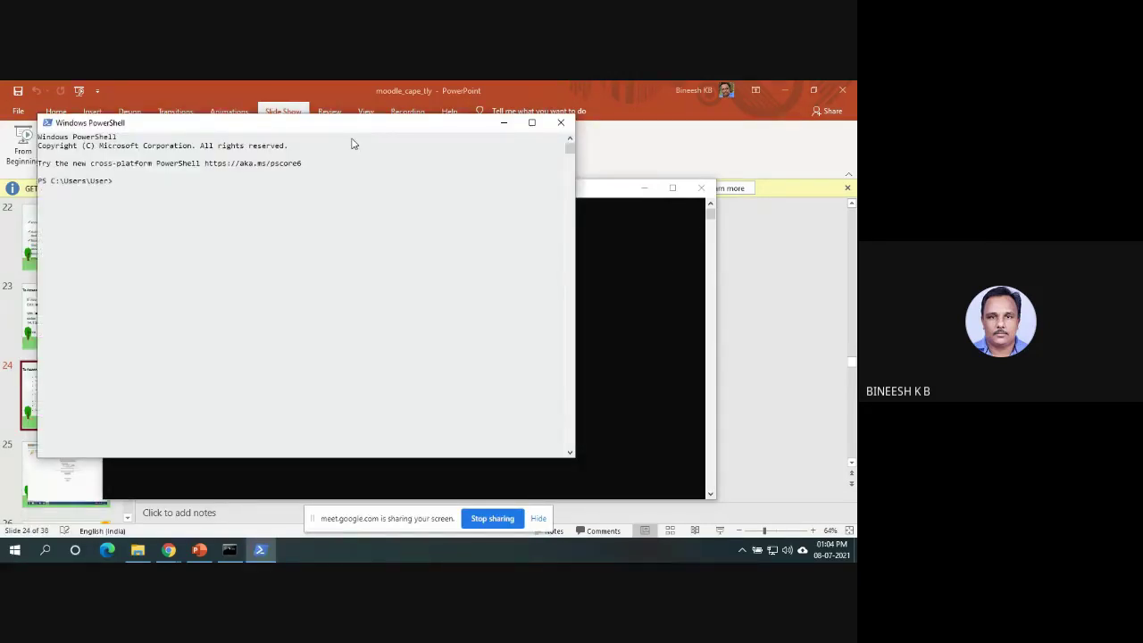
Ping mccmoodle.com in PowerShell, confirm it resolves to 14.139.171.184, then stop the ping.
type("mccmoodle.com")
key("Return")
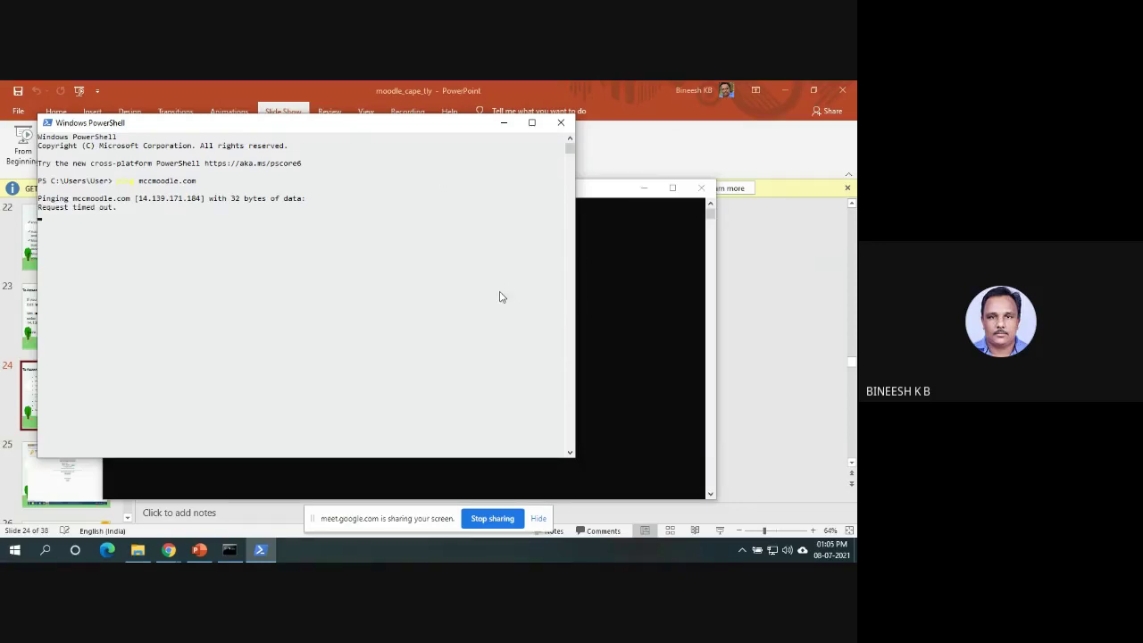
key("ctrl+c")
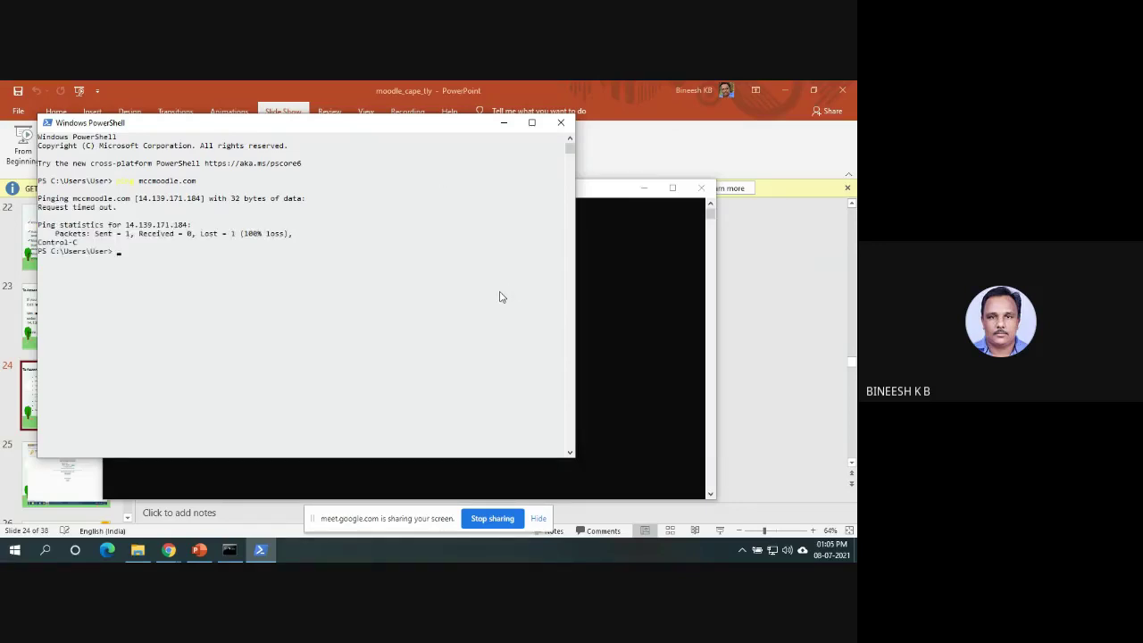
type("ping")
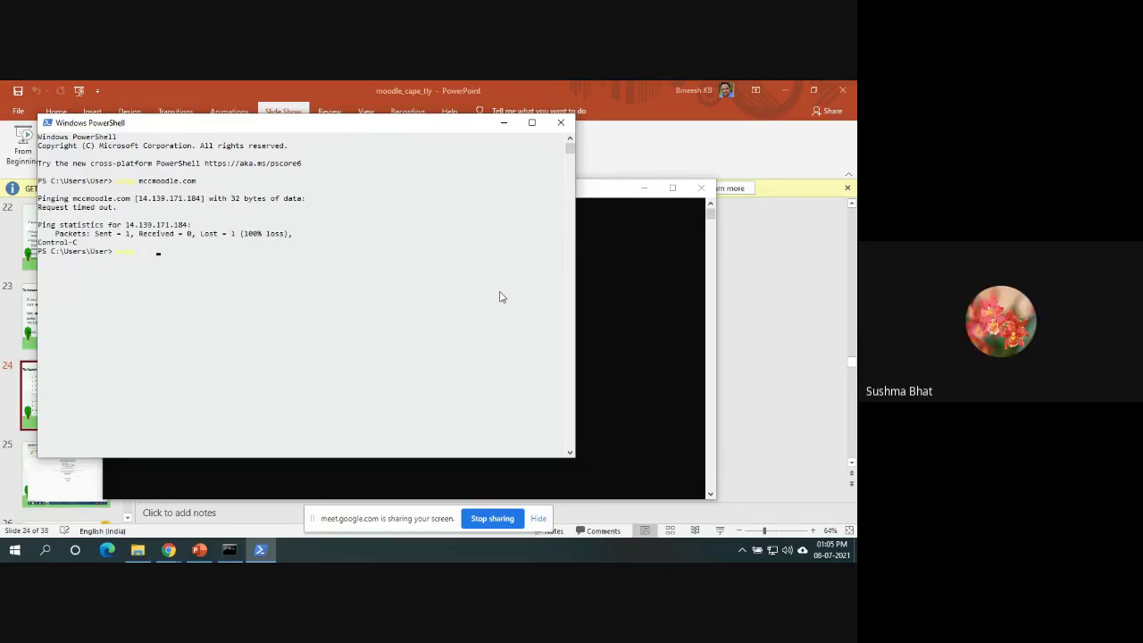
Close PowerShell and ping 14.139.171.184 from Command Prompt, stopping it after timeouts.
left_click(560, 124)
type("p")
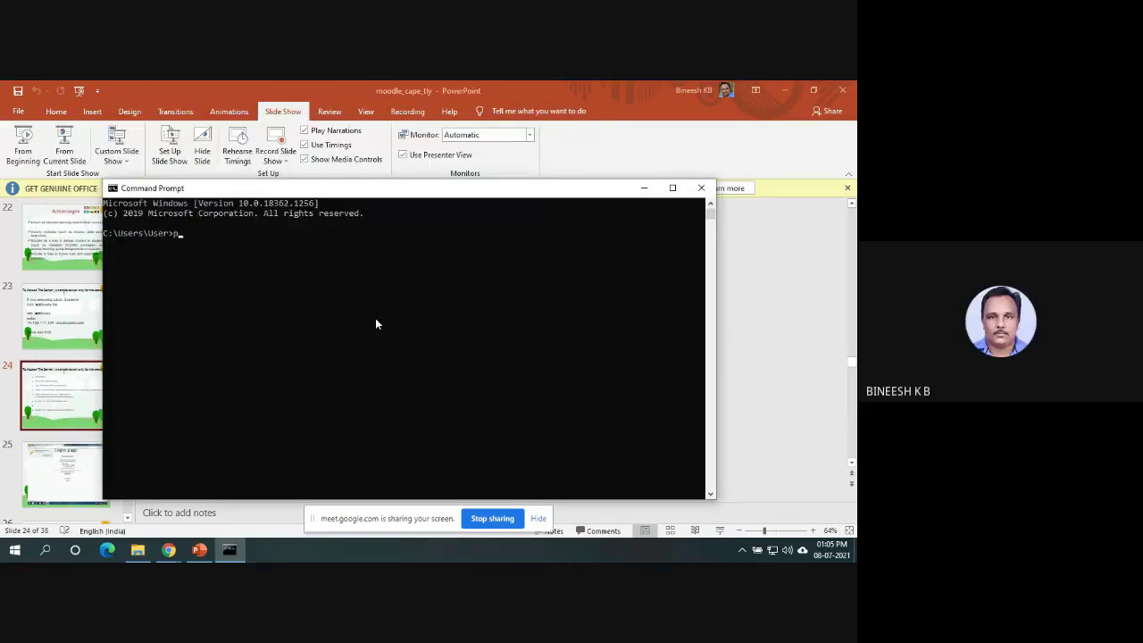
type("ing 14.139.171.184")
key("Return")
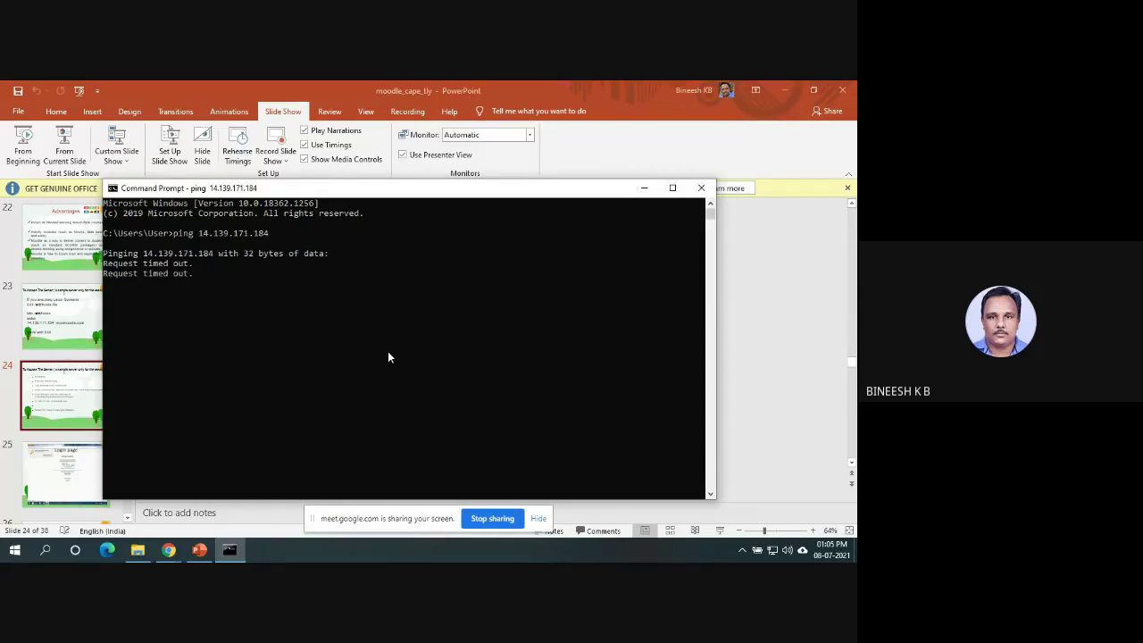
key("ctrl+c")
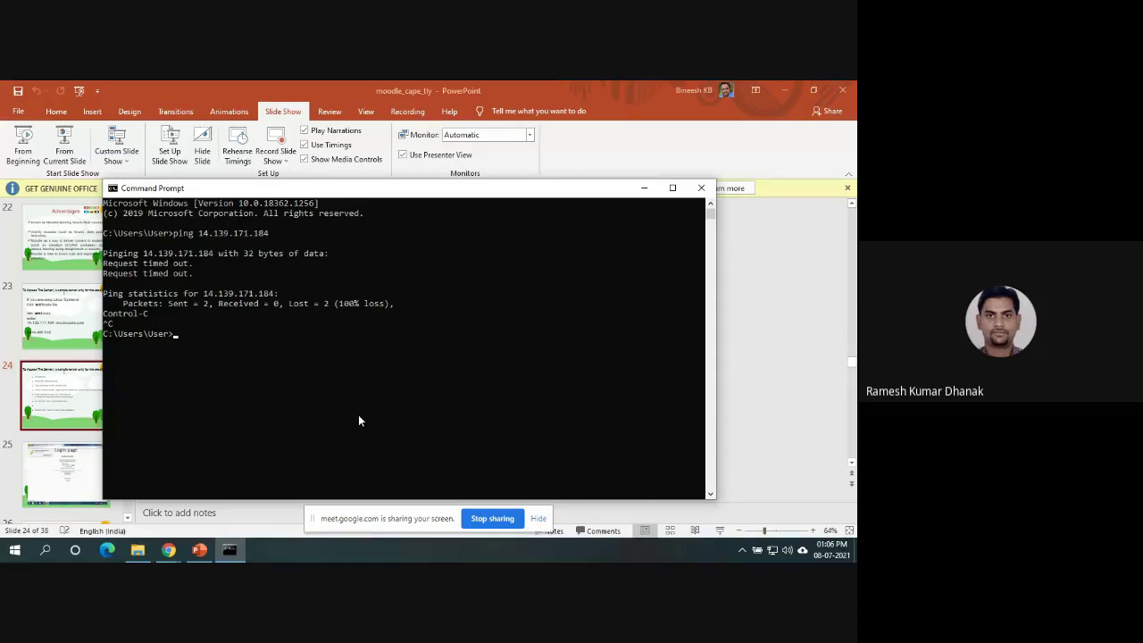
Bring the PowerPoint instructions slide back to the front.
left_click(745, 368)
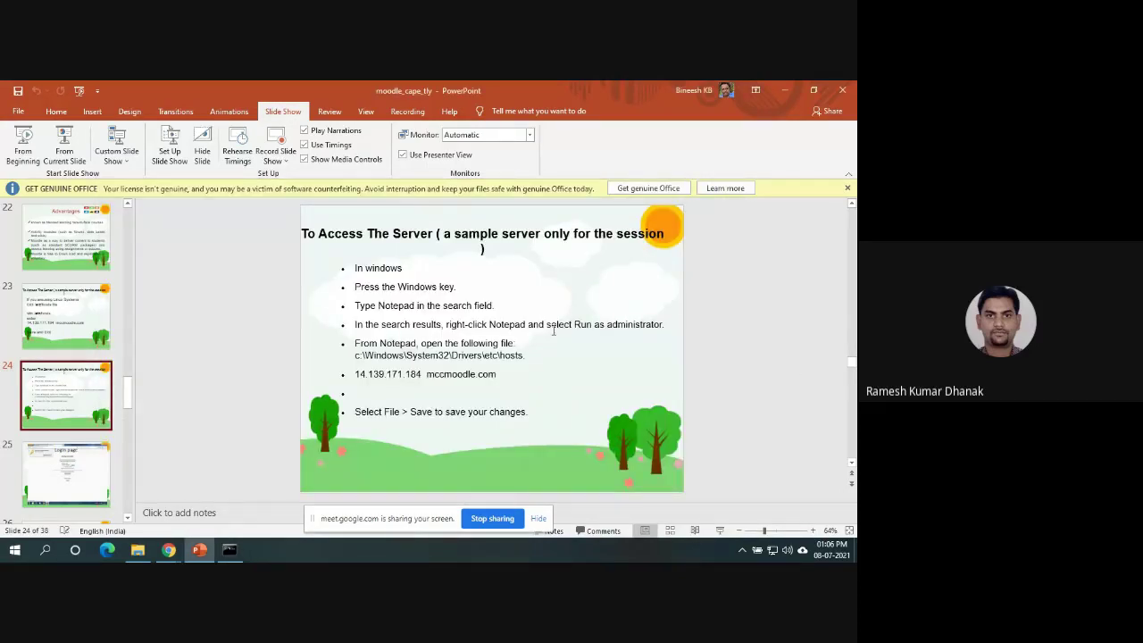
Launch Notepad as administrator from a Start search for 'note'.
left_click(385, 393)
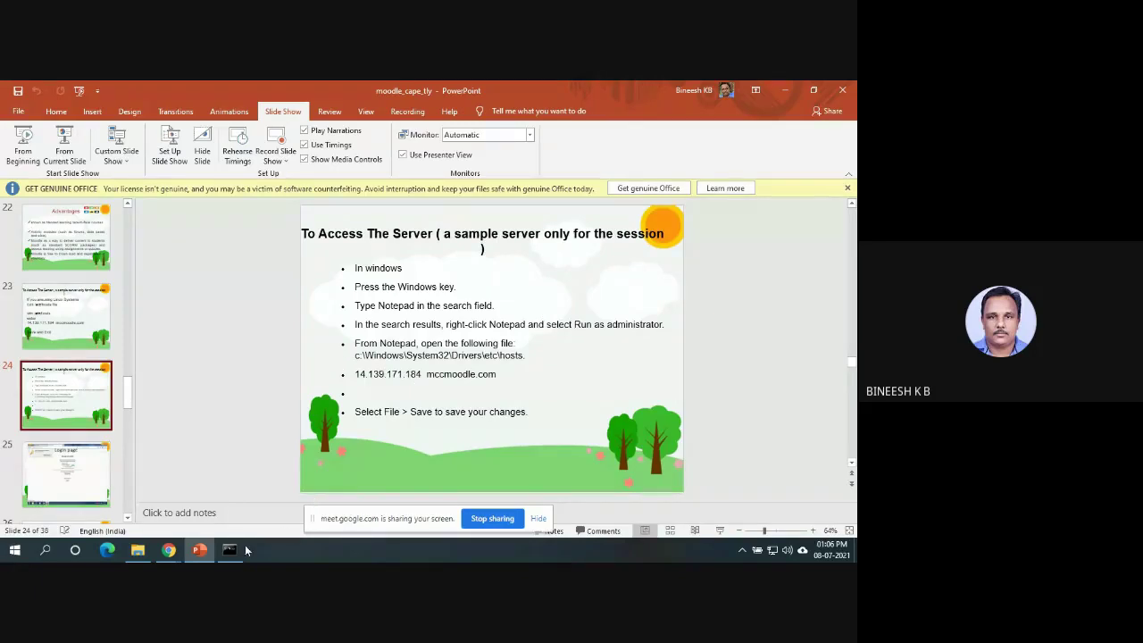
mouse_move(159, 557)
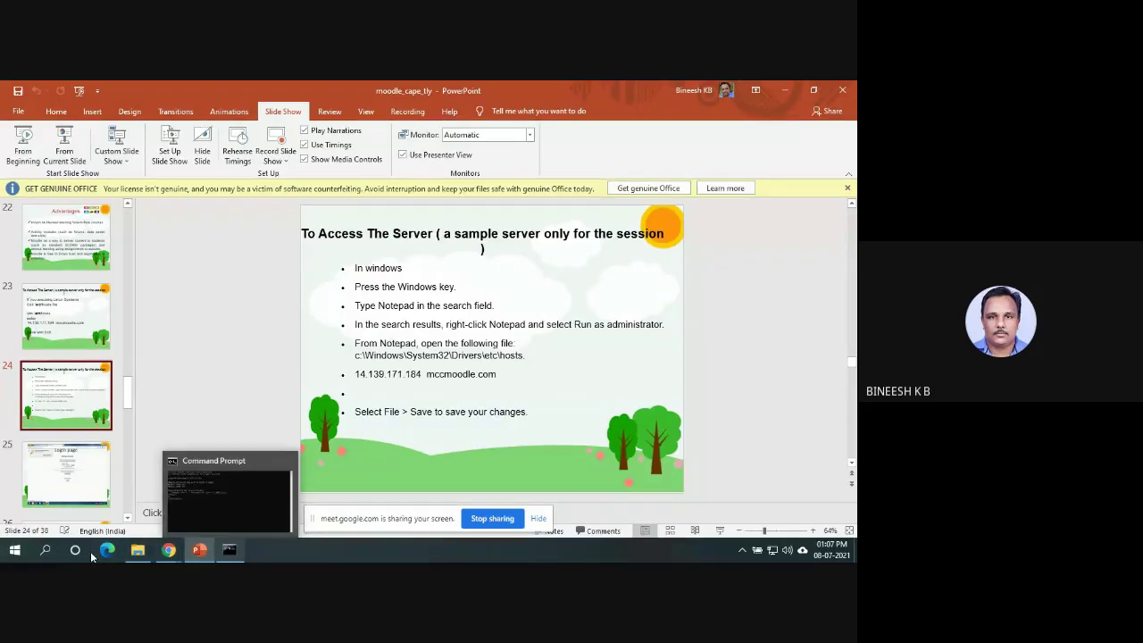
left_click(15, 553)
left_click(15, 552)
left_click(15, 553)
type("note")
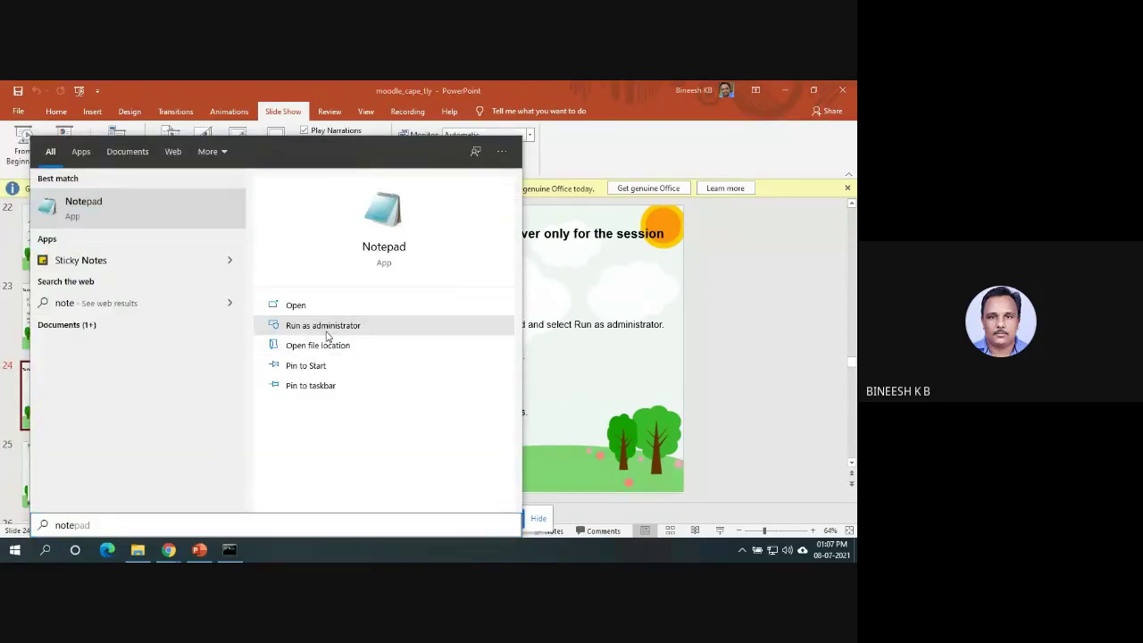
left_click(326, 335)
Open the hosts file with All Files showing and maximize Notepad.
left_click(139, 171)
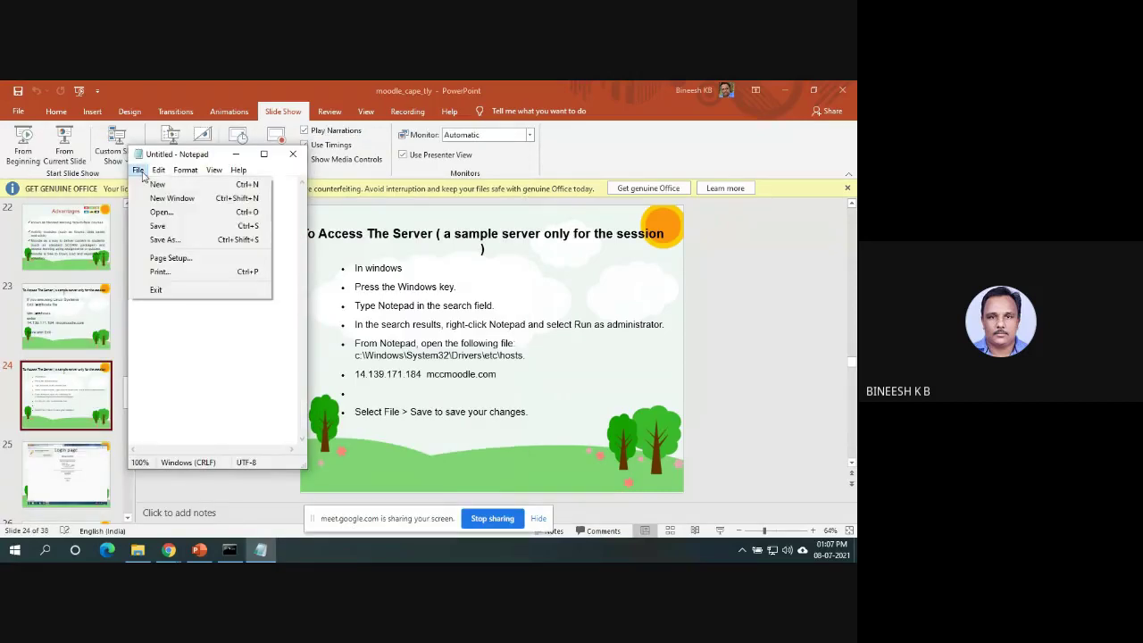
left_click(185, 212)
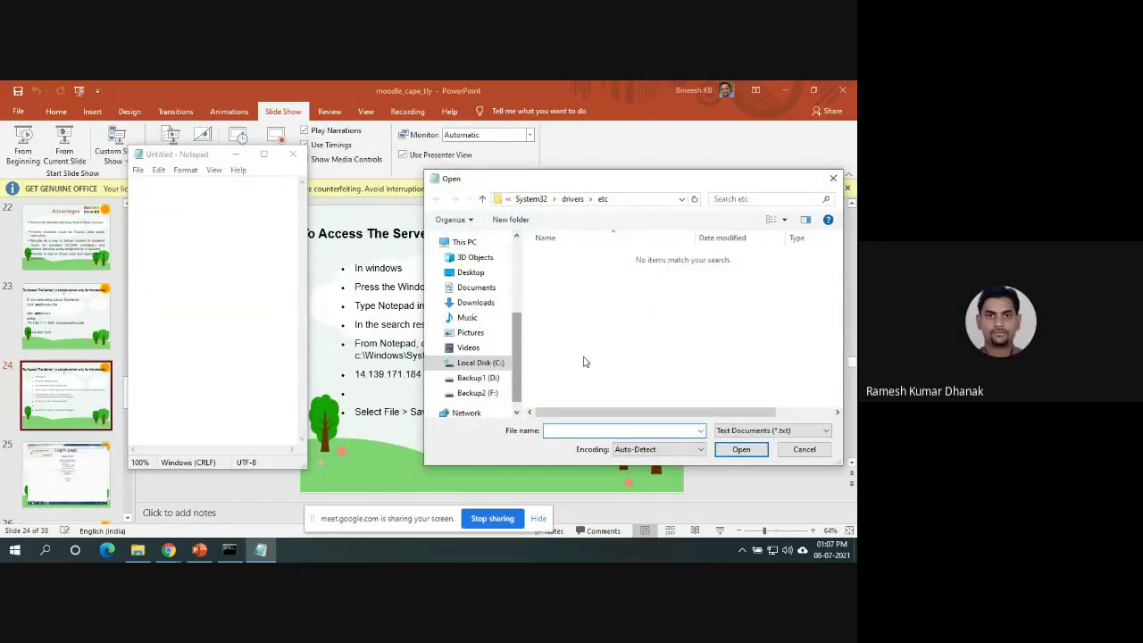
left_click(758, 431)
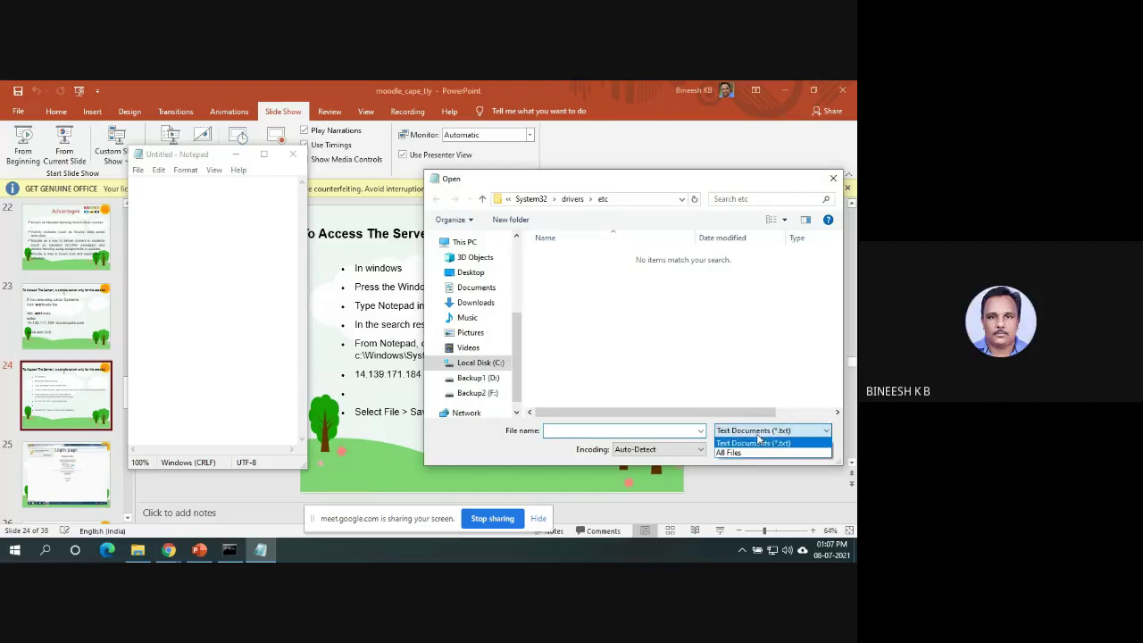
left_click(752, 453)
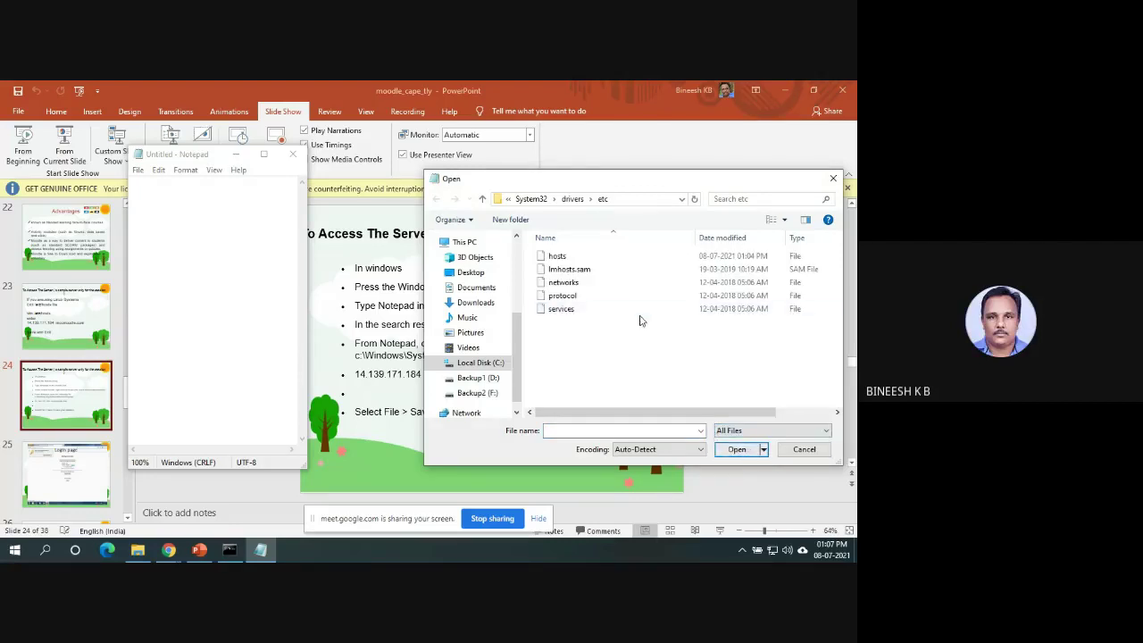
left_click(600, 260)
left_click(741, 449)
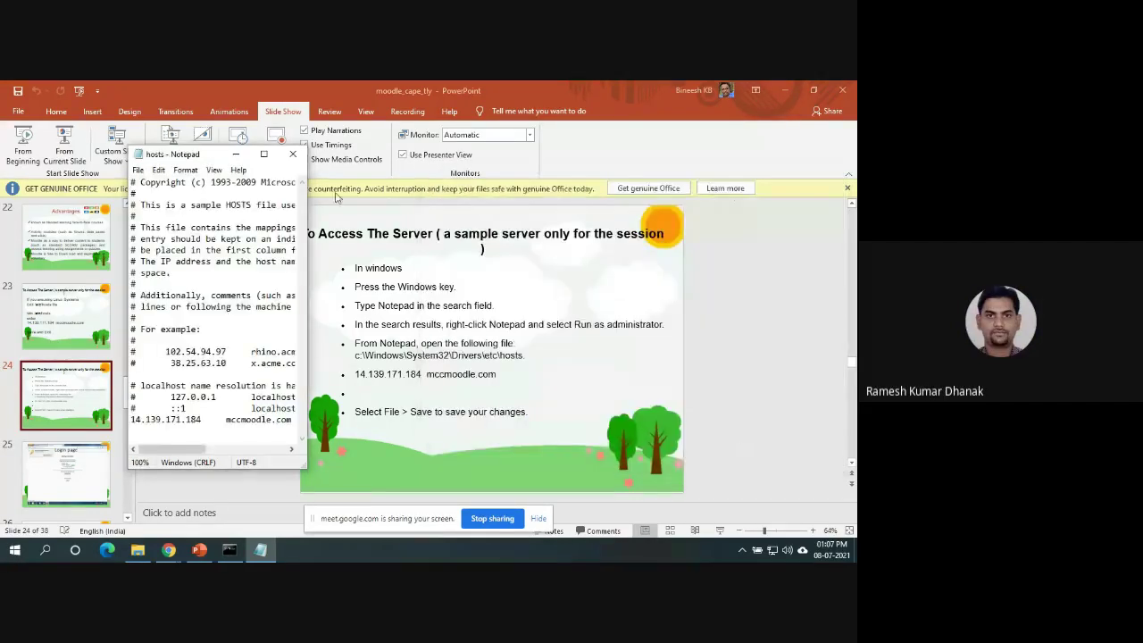
left_click(264, 154)
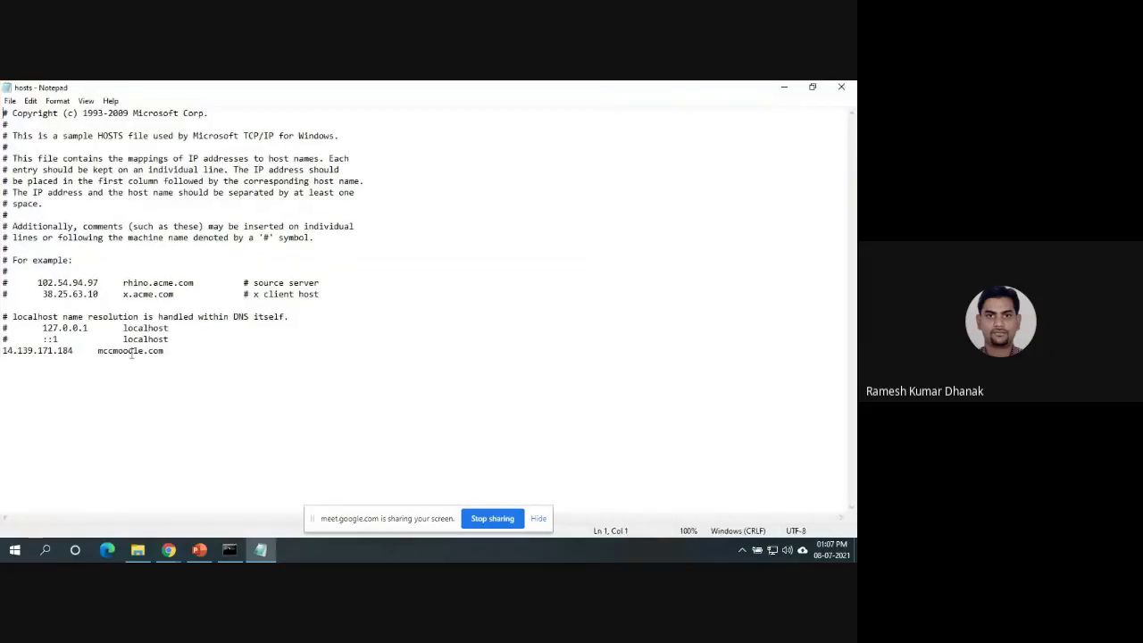
Change the mccmoodle.com entry's address from 14.139.171.184 to 14.139.181.174.
left_click(51, 352)
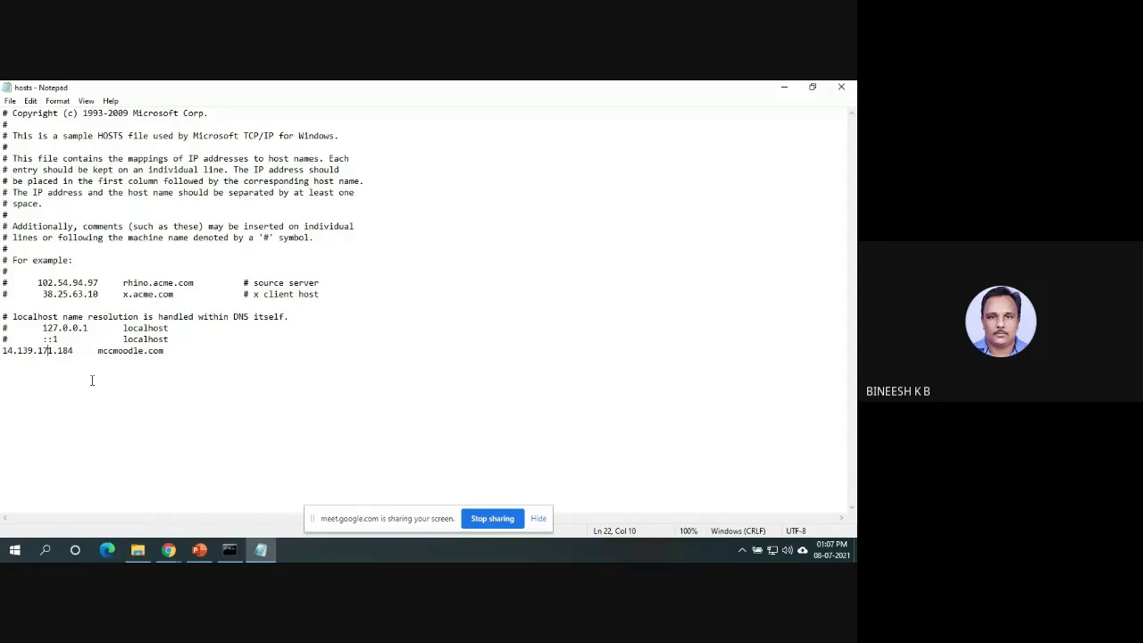
key("BackSpace")
type("8")
key("BackSpace")
type("7")
Save the hosts file and close Notepad.
left_click(10, 101)
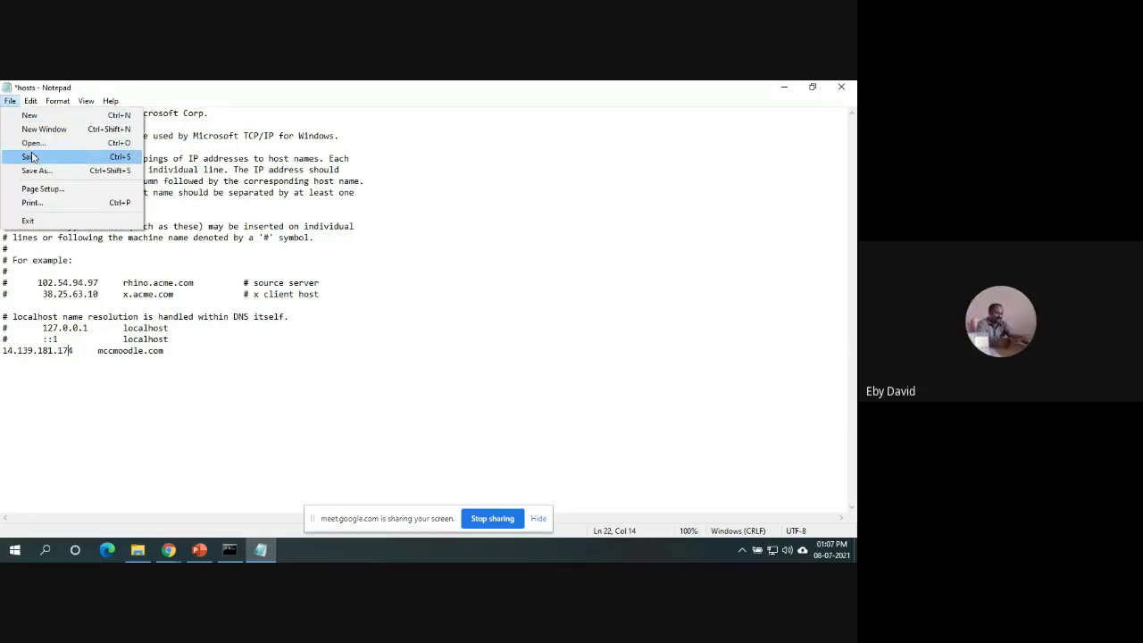
left_click(31, 157)
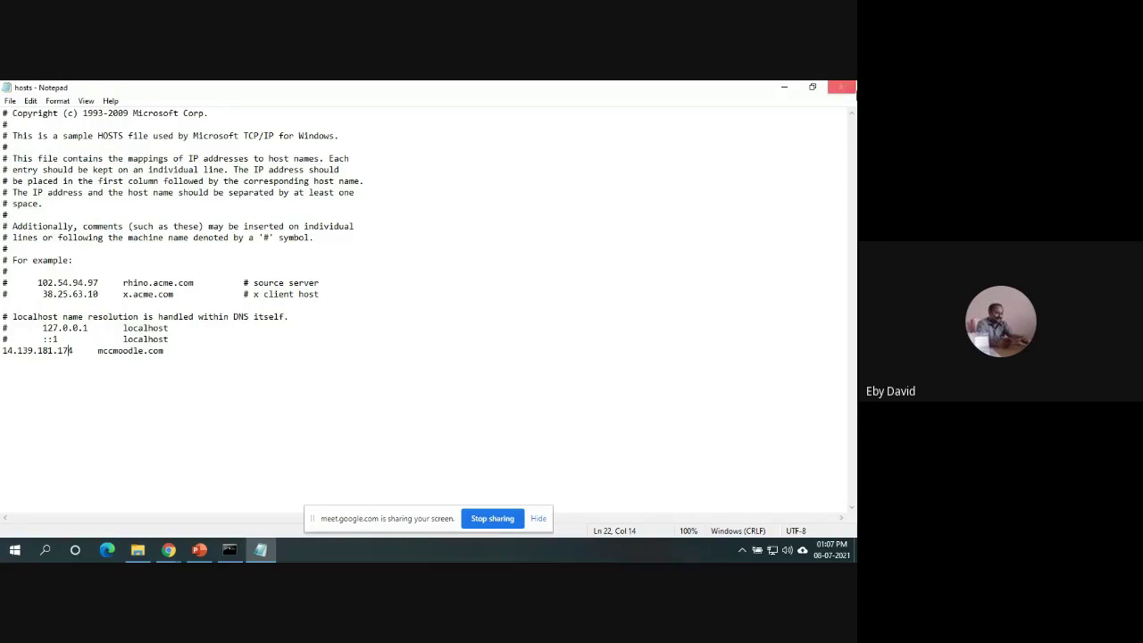
left_click(840, 86)
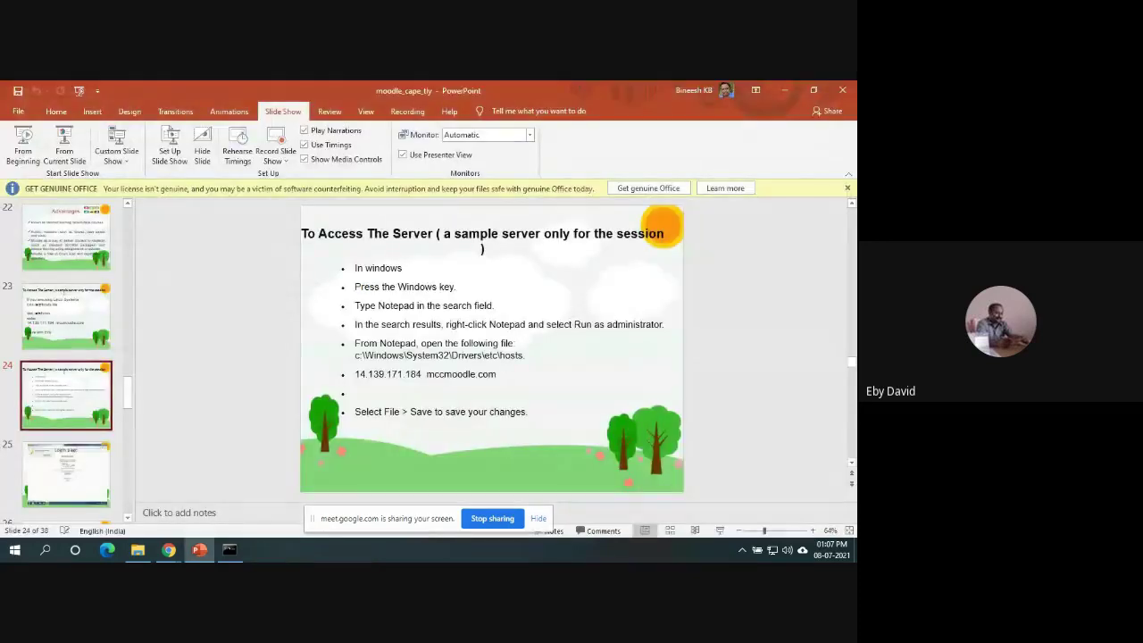
In Command Prompt, ping mccmoodle.com and stop it after it times out.
left_click(231, 550)
key("Up")
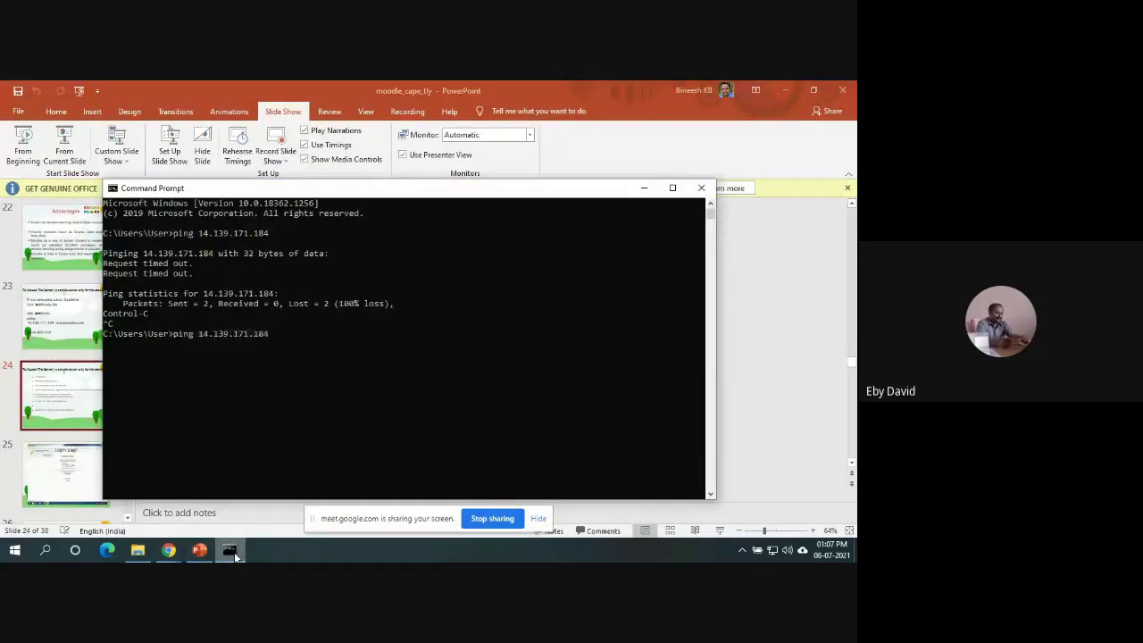
key("BackSpace")
key("BackSpace")
key("BackSpace")
key("BackSpace")
key("BackSpace")
key("BackSpace")
key("BackSpace")
key("BackSpace")
key("BackSpace")
key("BackSpace")
key("BackSpace")
key("BackSpace")
key("BackSpace")
key("BackSpace")
type("mccmoodle.com")
key("Return")
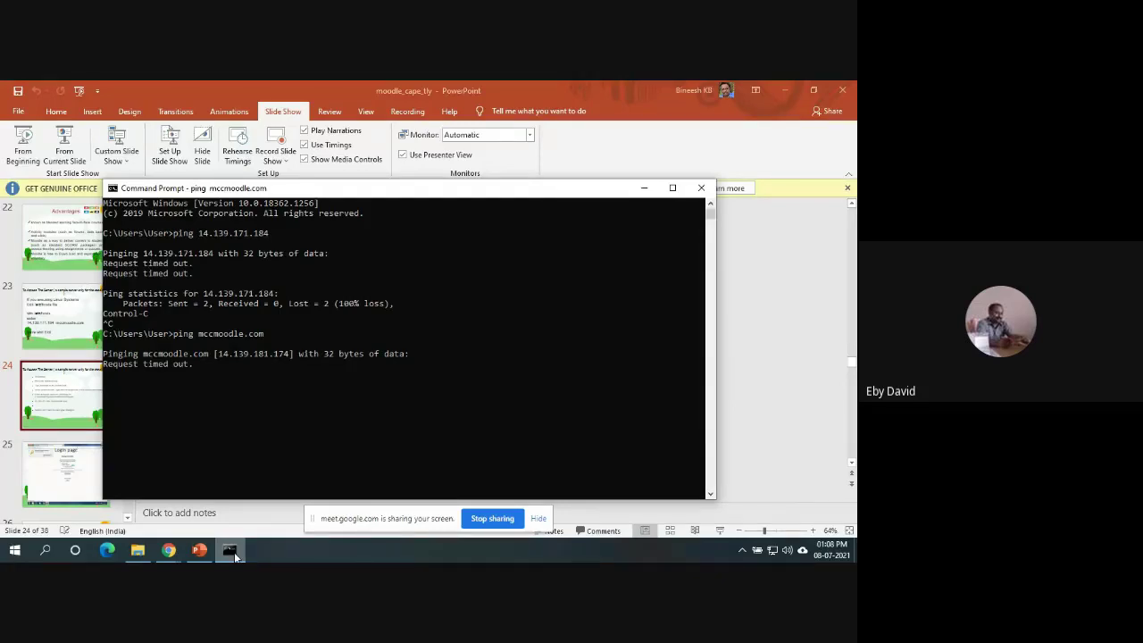
key("ctrl+c")
Run a direct ping of 14.139.181.174, then bring up the open browser windows.
key("Up")
key("BackSpace")
key("BackSpace")
key("BackSpace")
key("BackSpace")
key("BackSpace")
key("BackSpace")
key("BackSpace")
key("BackSpace")
key("BackSpace")
key("BackSpace")
key("BackSpace")
key("BackSpace")
key("BackSpace")
type("14.")
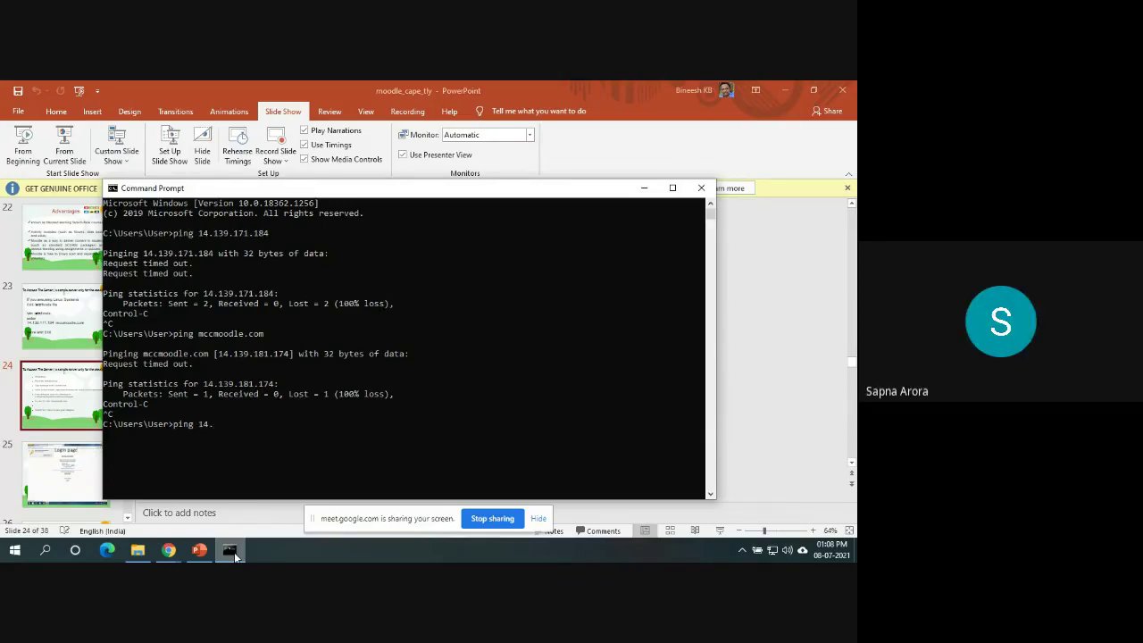
type("1")
type("39")
type("181.174")
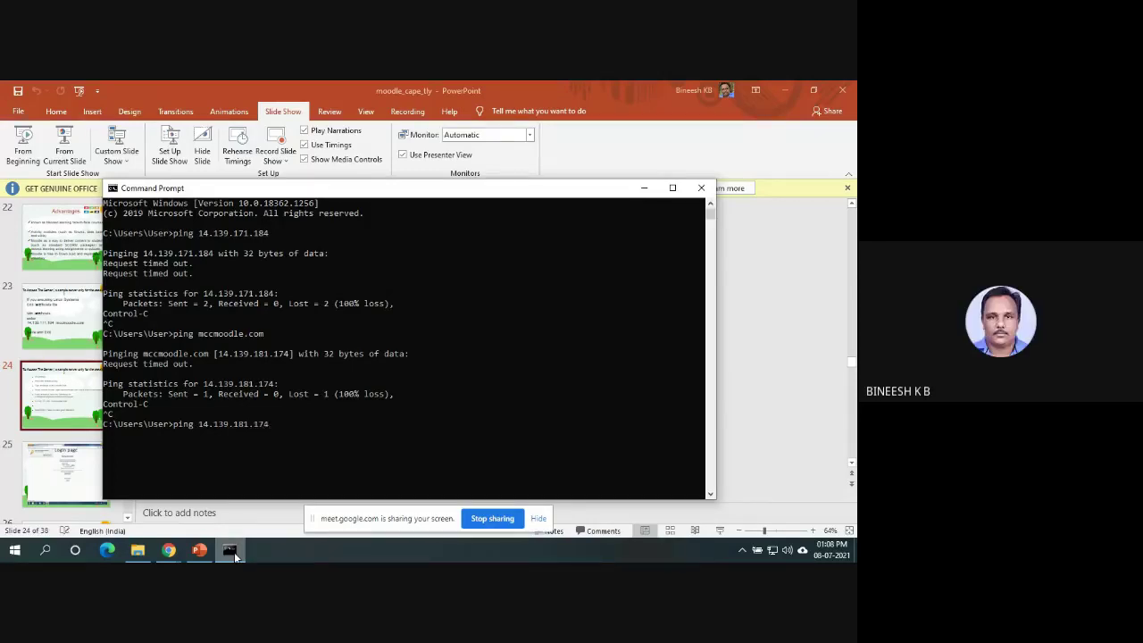
key("Return")
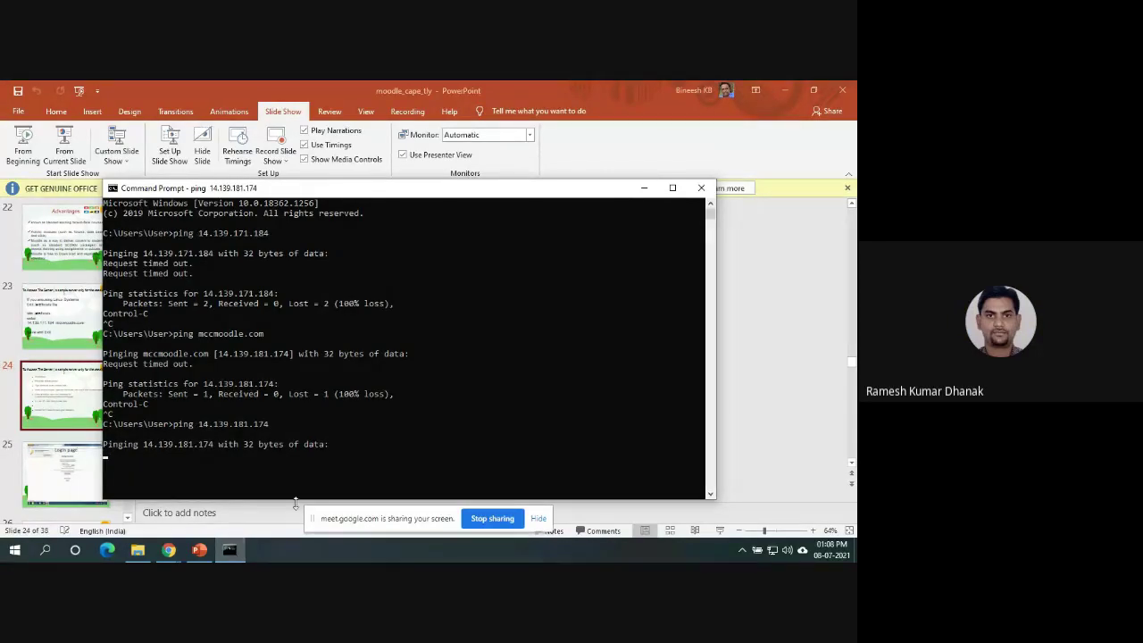
left_click(169, 550)
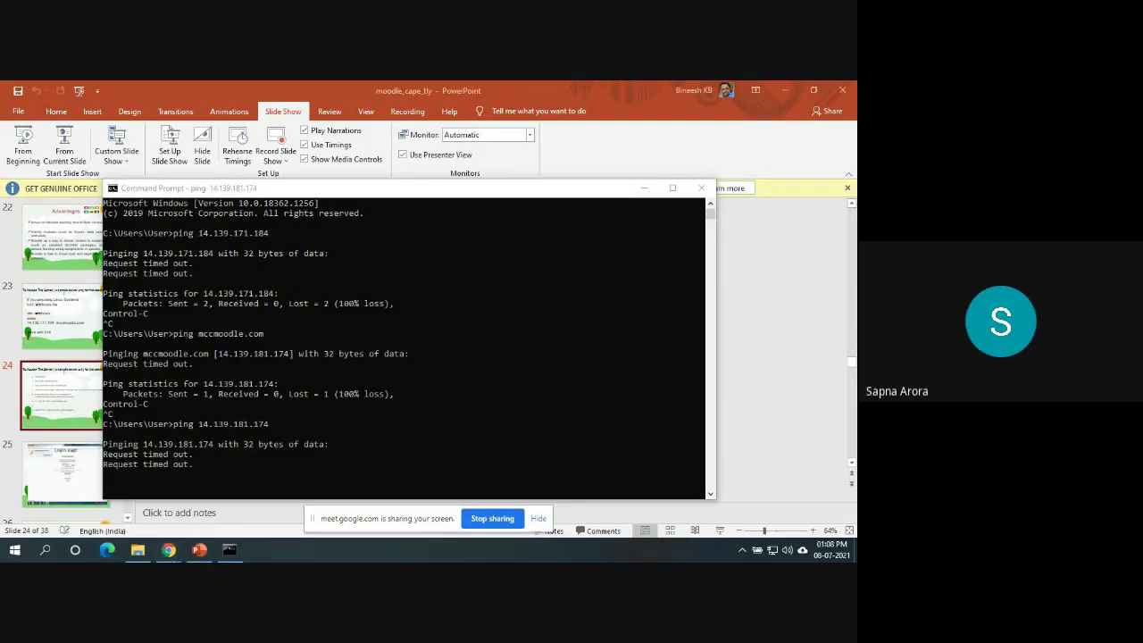
mouse_move(178, 551)
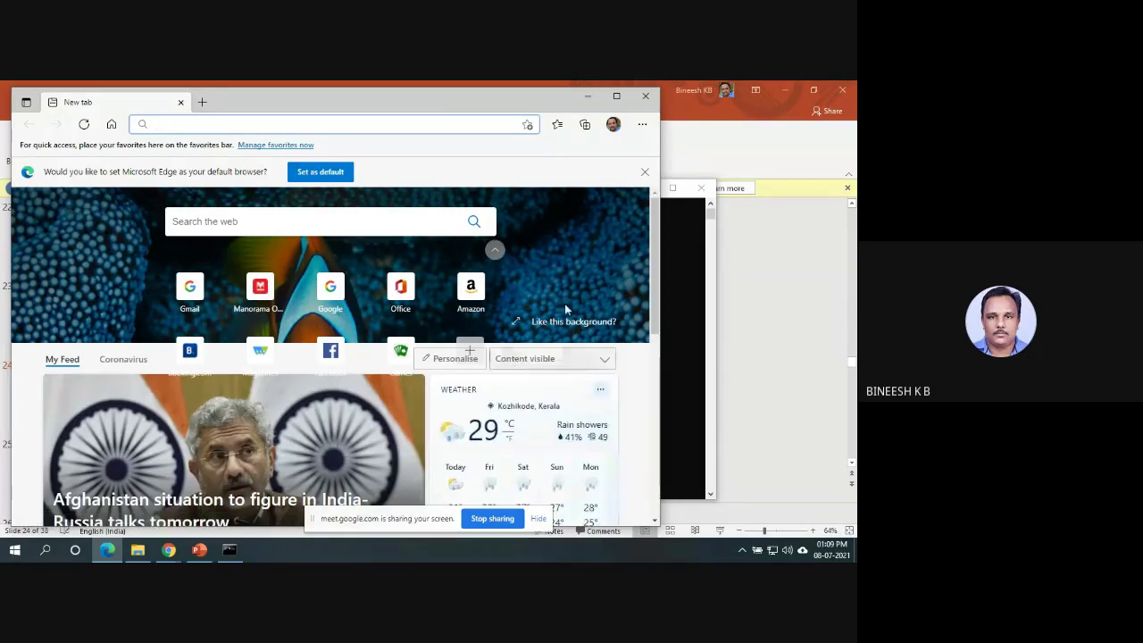
Visit 14.139.171.184 in Edge to reach the Apache2 Ubuntu Default Page.
type("13")
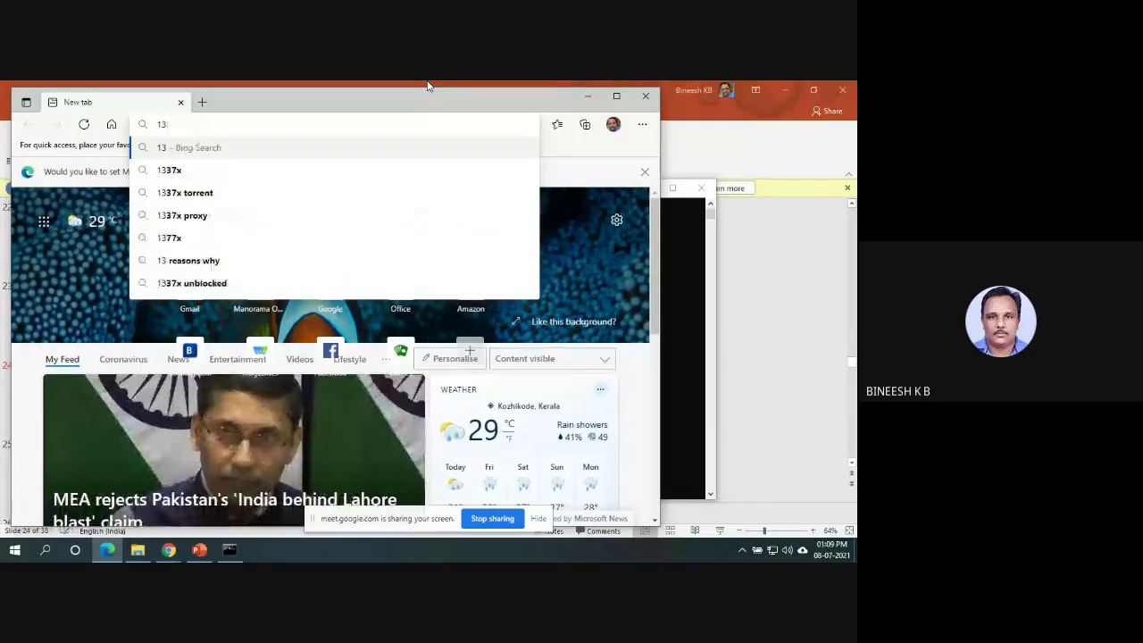
key("BackSpace")
type("4.")
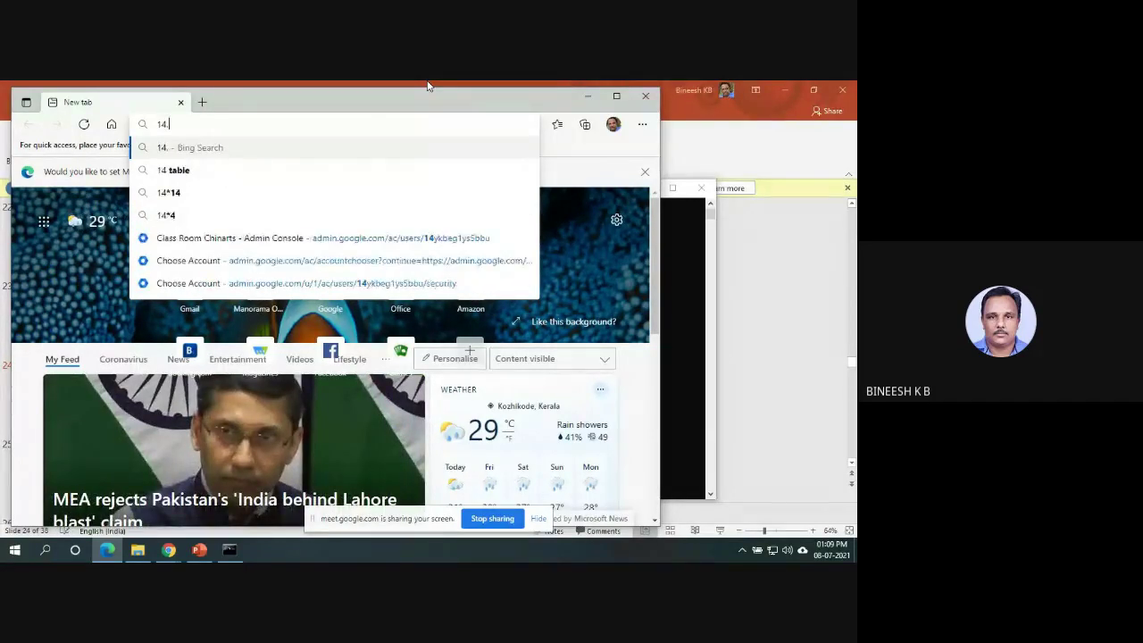
type("139")
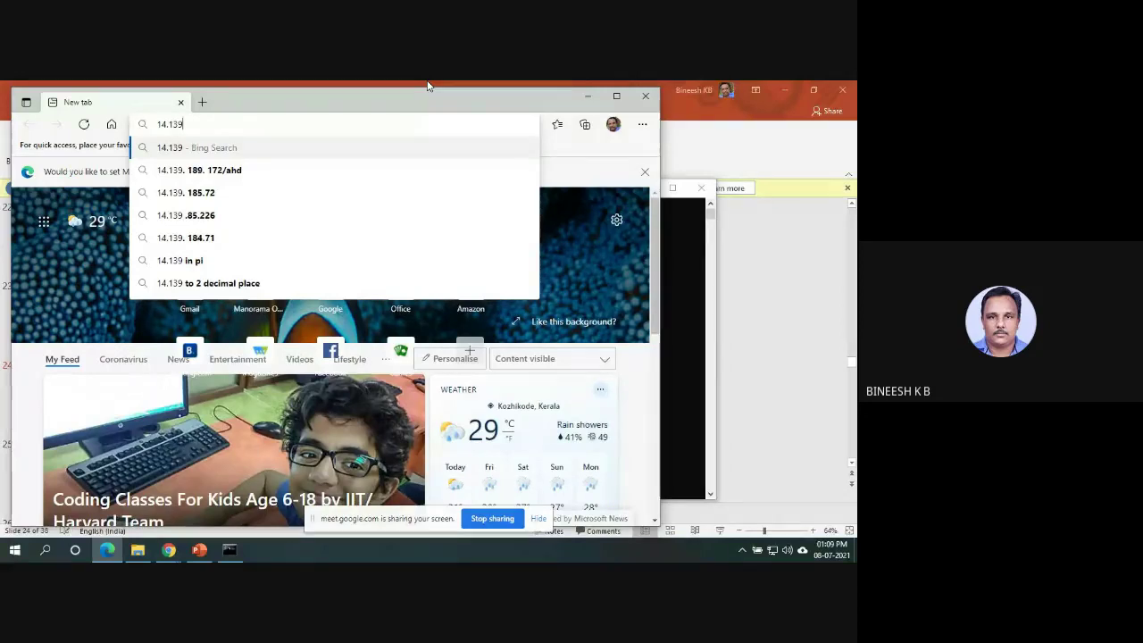
type(".")
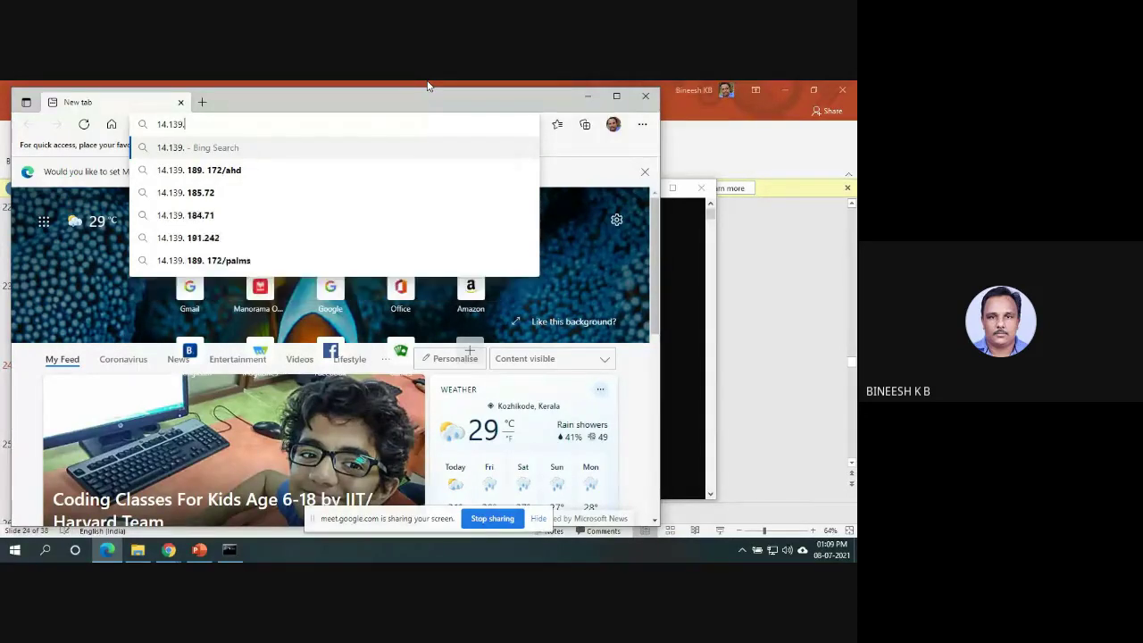
type("171")
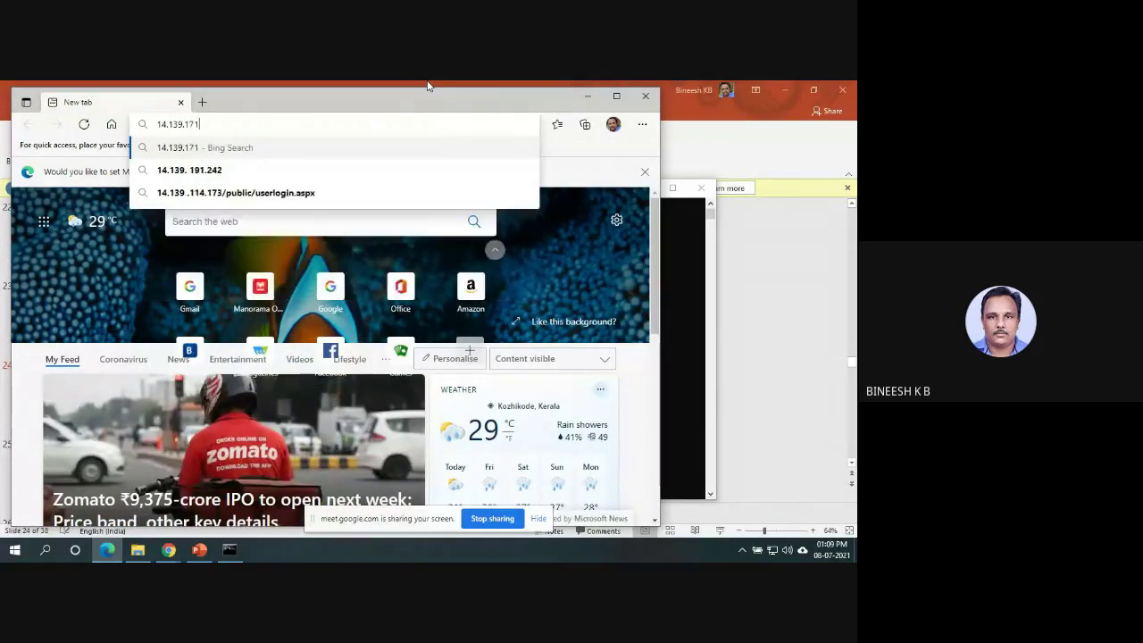
type(".184")
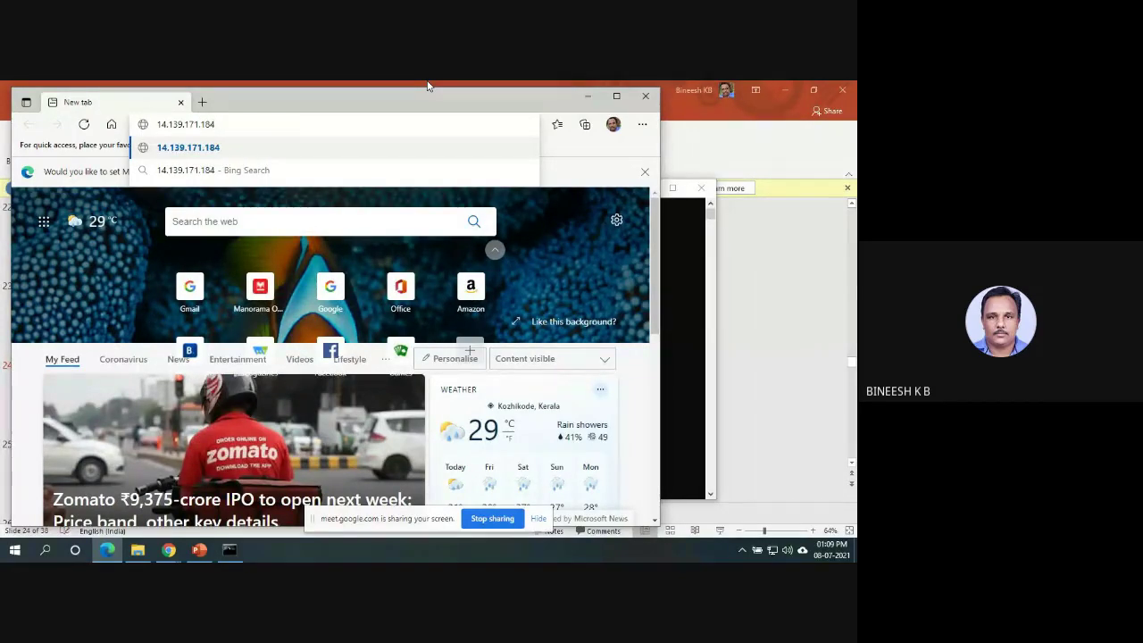
key("Return")
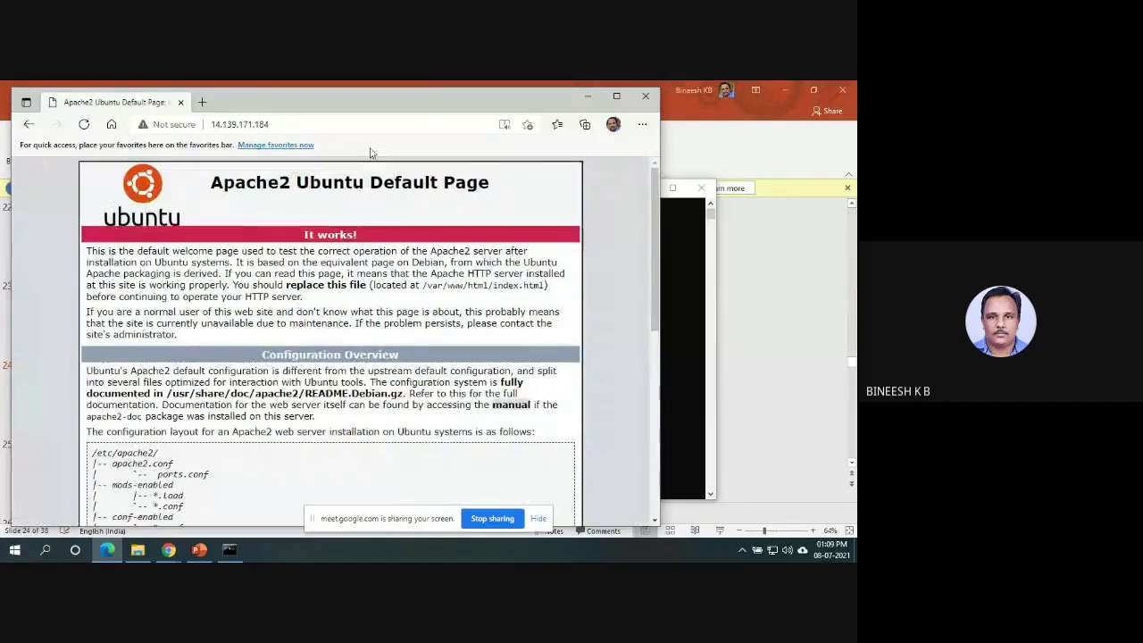
Request 14.139.171.184/moodle by appending /moodle to the address.
left_click(384, 125)
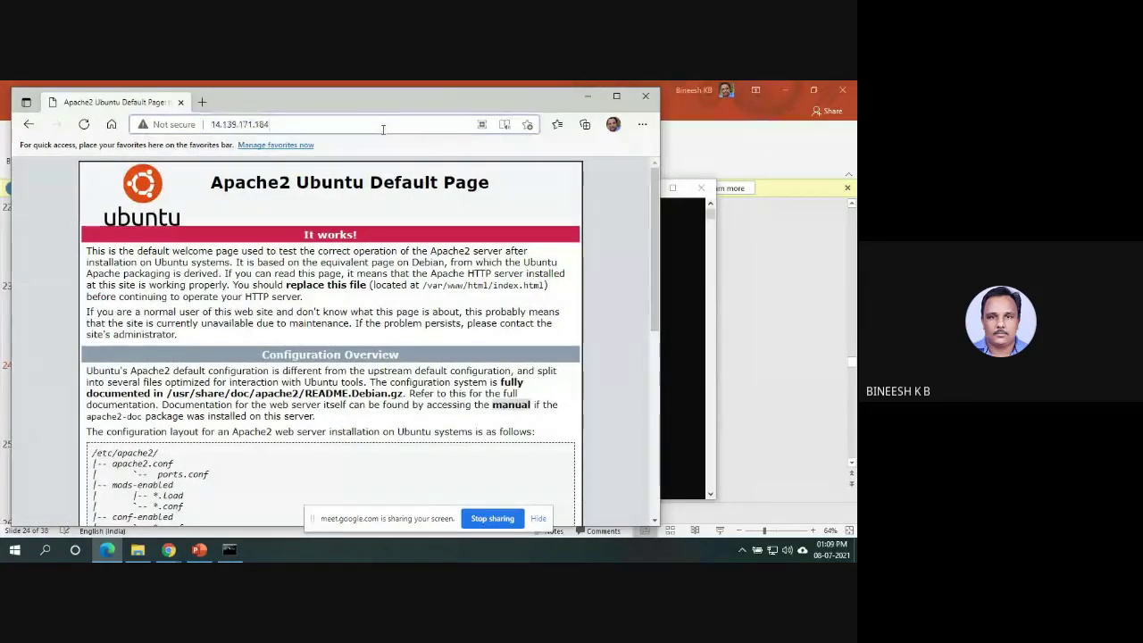
type("/moodle")
key("Return")
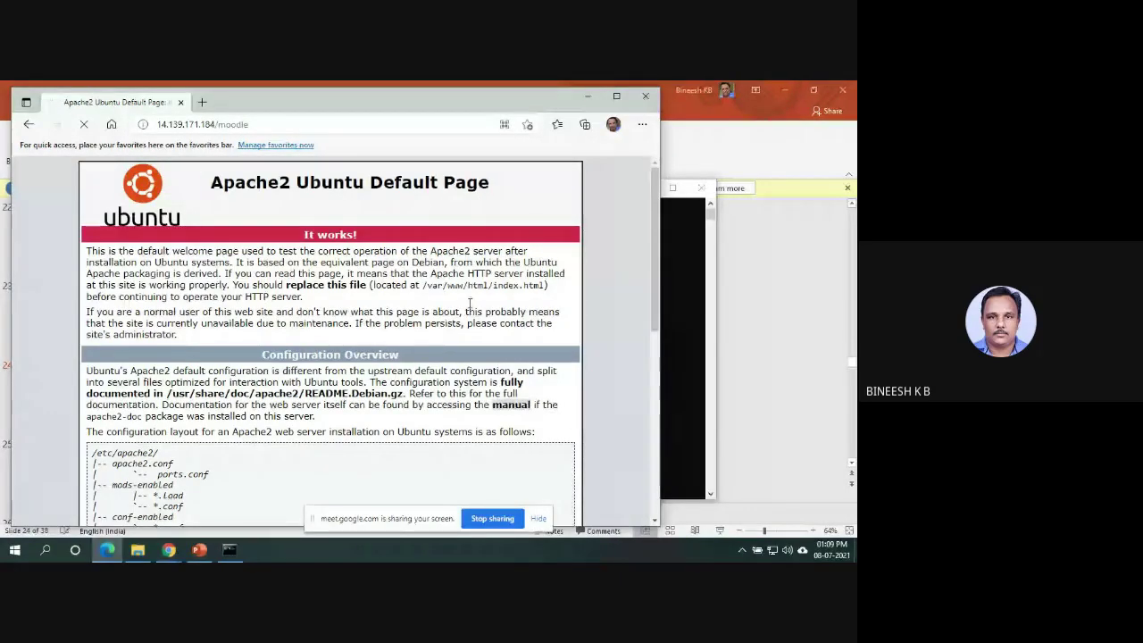
left_click(15, 549)
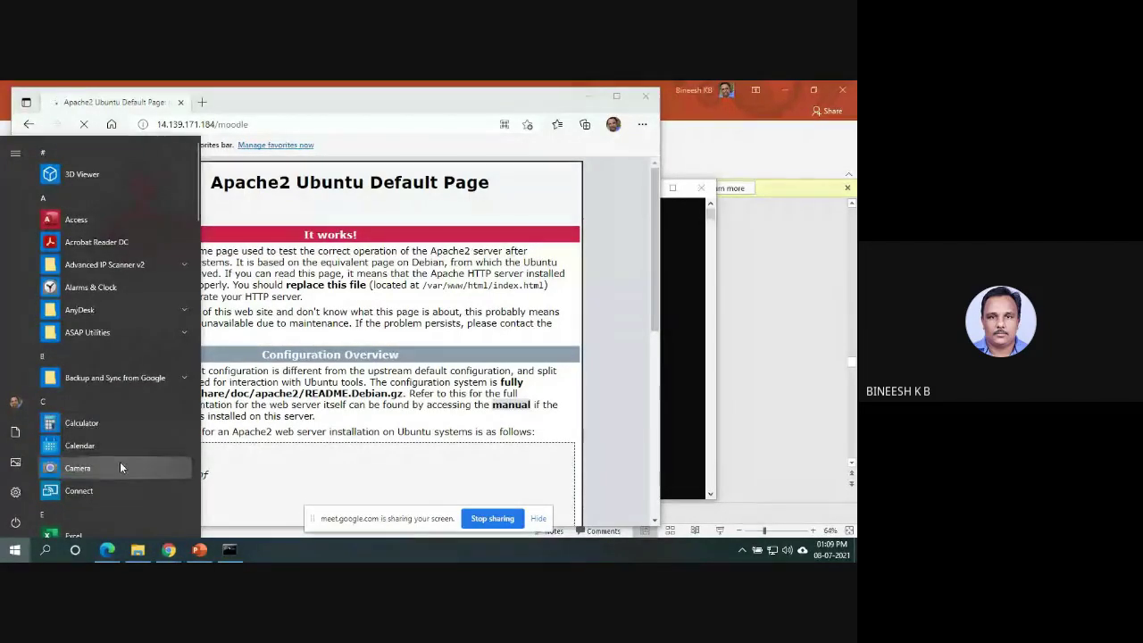
Open the hosts file in a maximized Notepad, showing All Files in the Open dialog.
type("note")
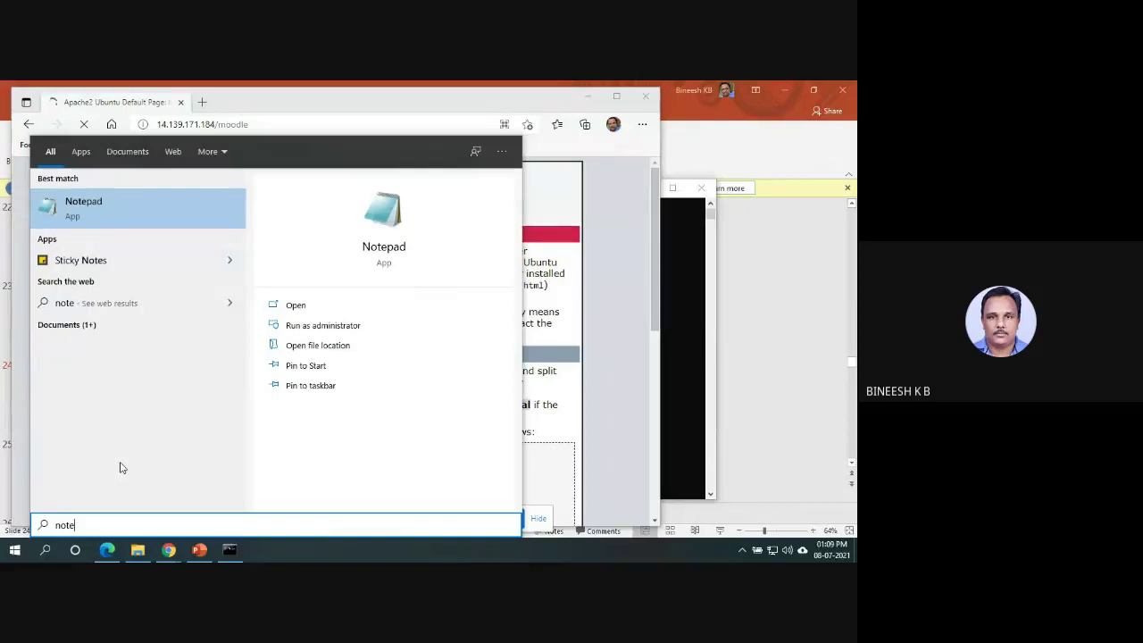
left_click(323, 327)
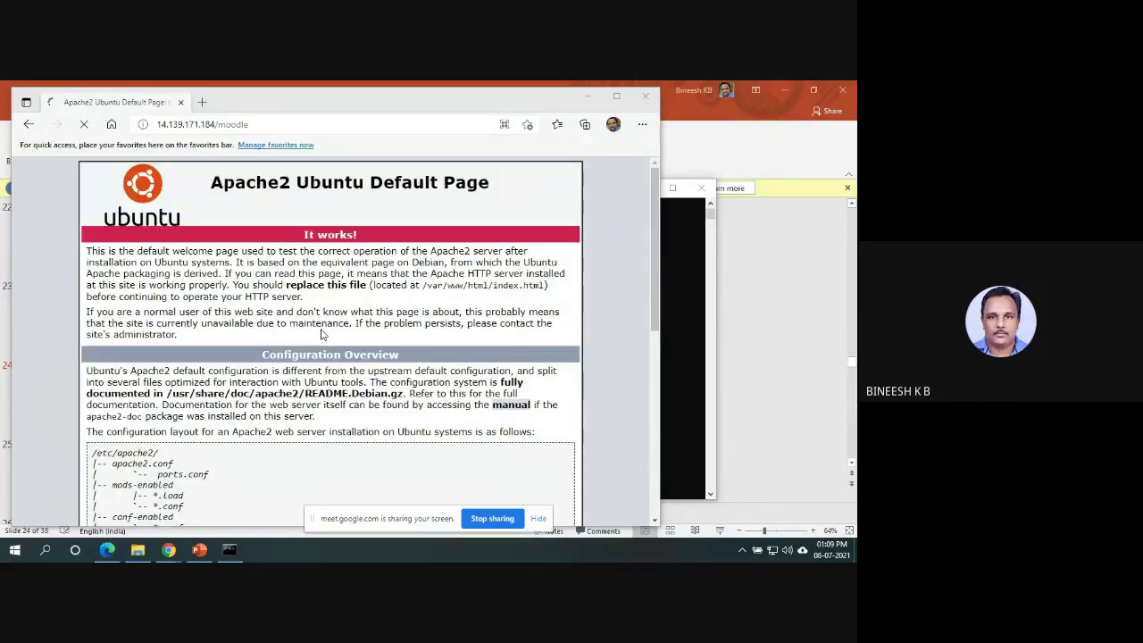
left_click(264, 154)
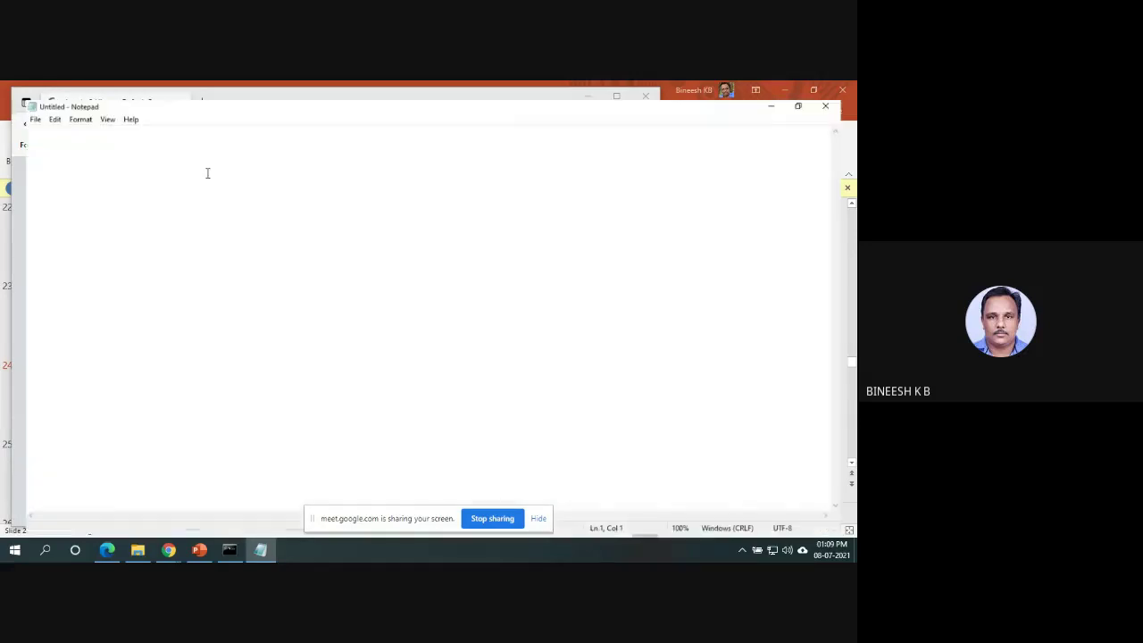
left_click(10, 101)
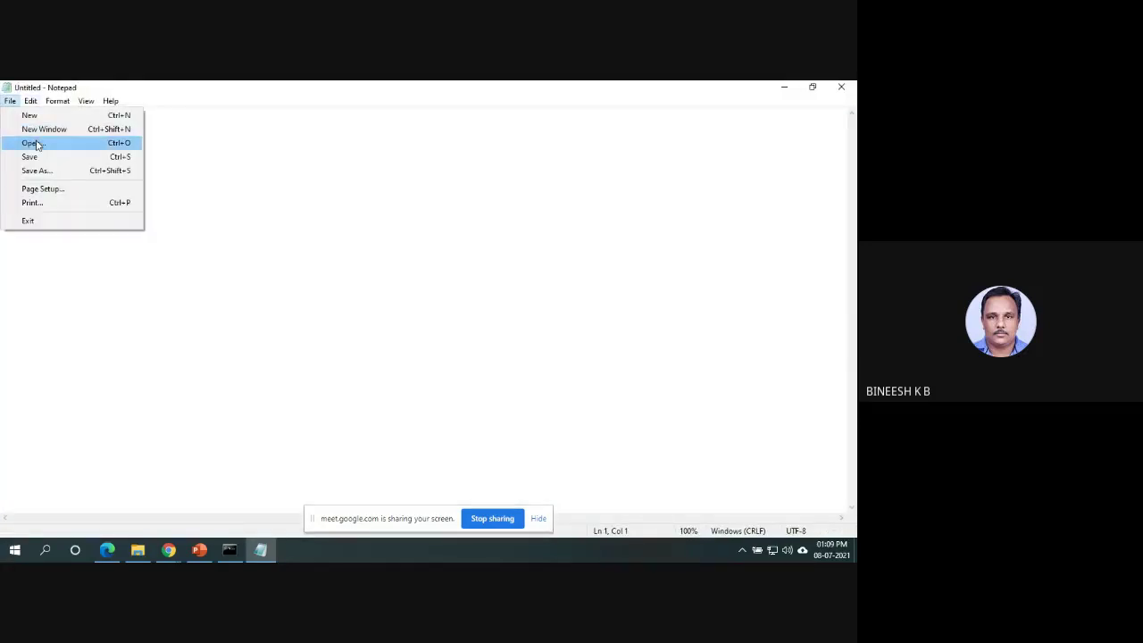
left_click(34, 143)
left_click(406, 368)
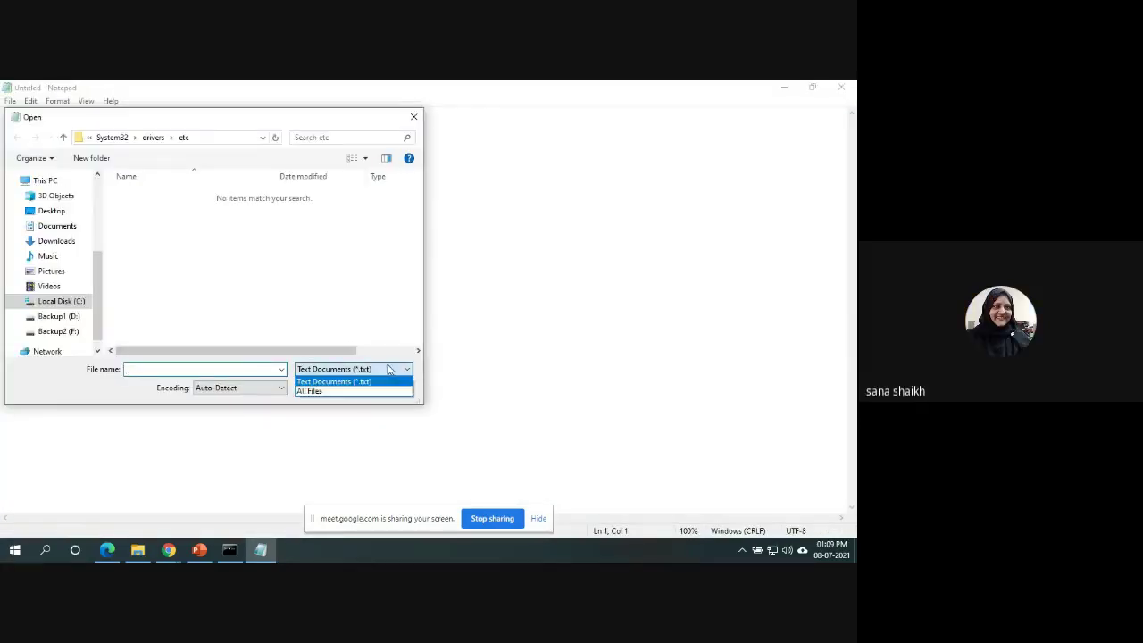
left_click(322, 391)
double_click(143, 195)
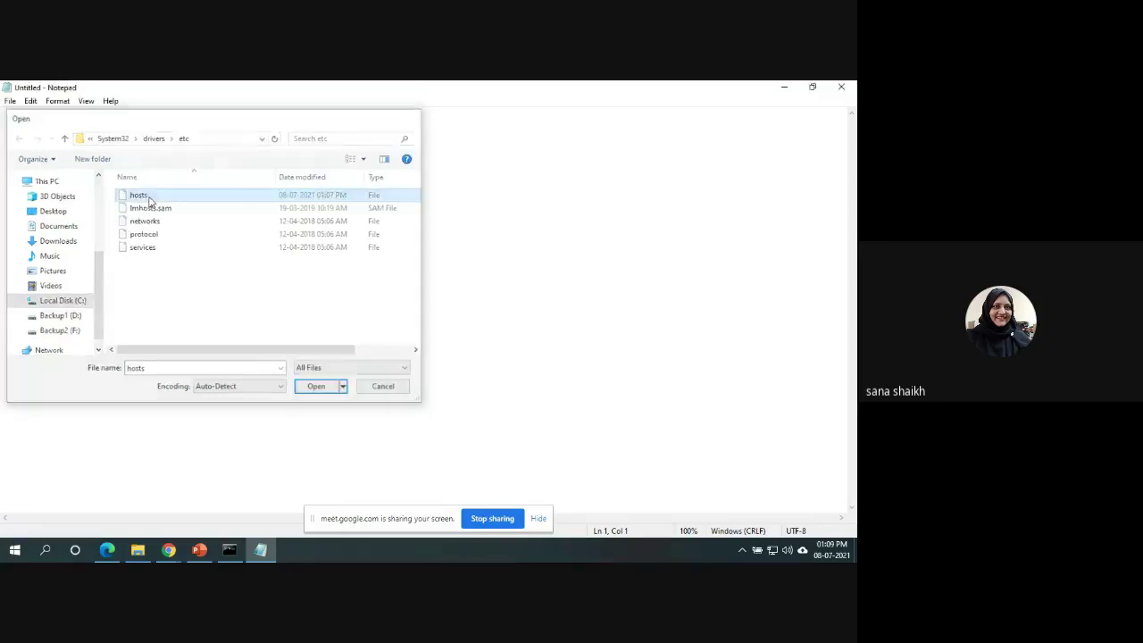
Correct the mccmoodle.com entry's IP to 14.139.171.184, save the hosts file and close Notepad.
left_click(49, 351)
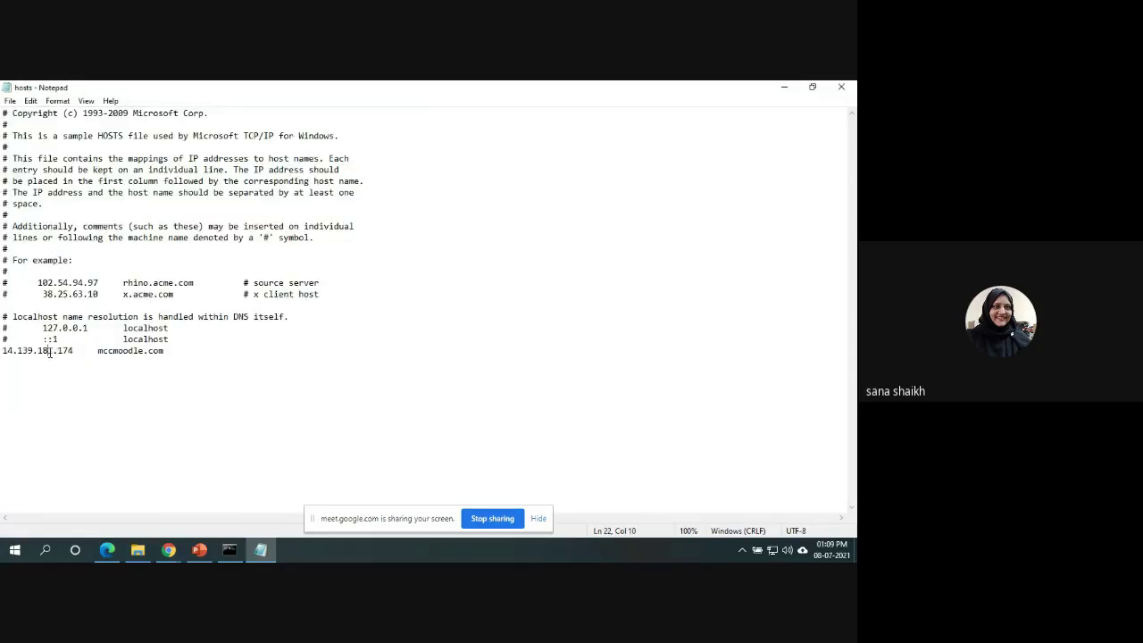
key("BackSpace")
type("7")
key("BackSpace")
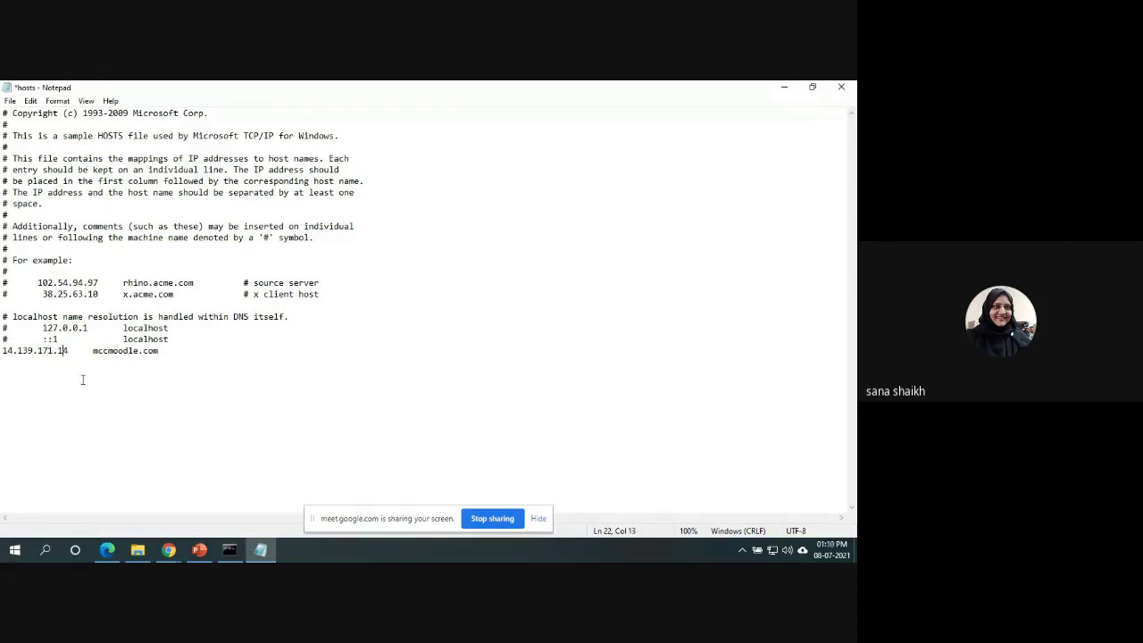
type("8")
left_click(11, 101)
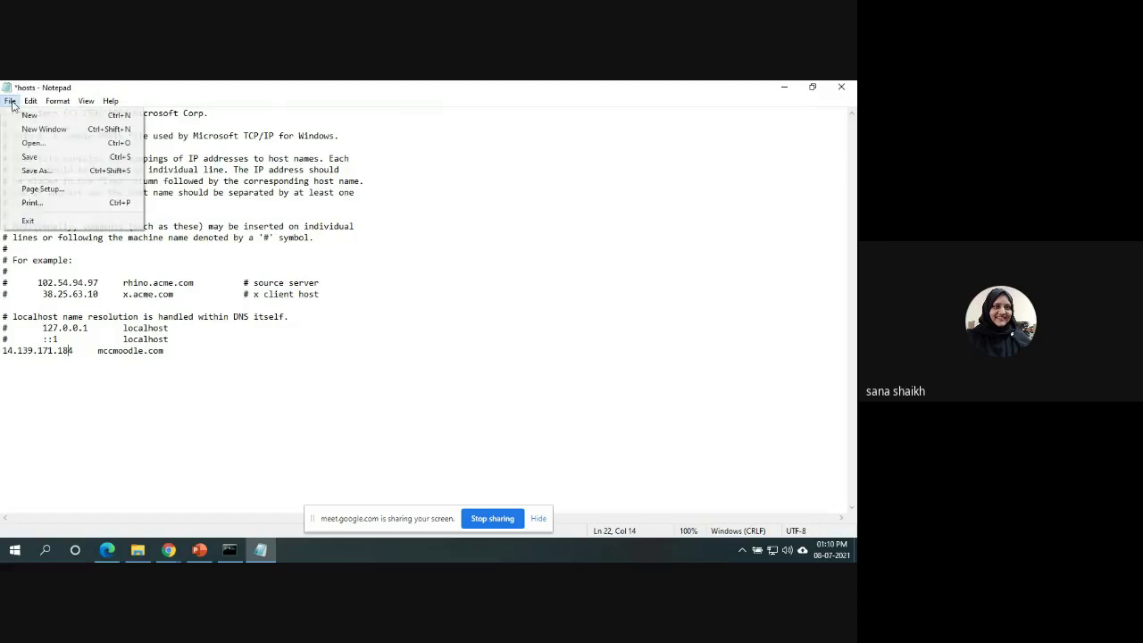
left_click(34, 156)
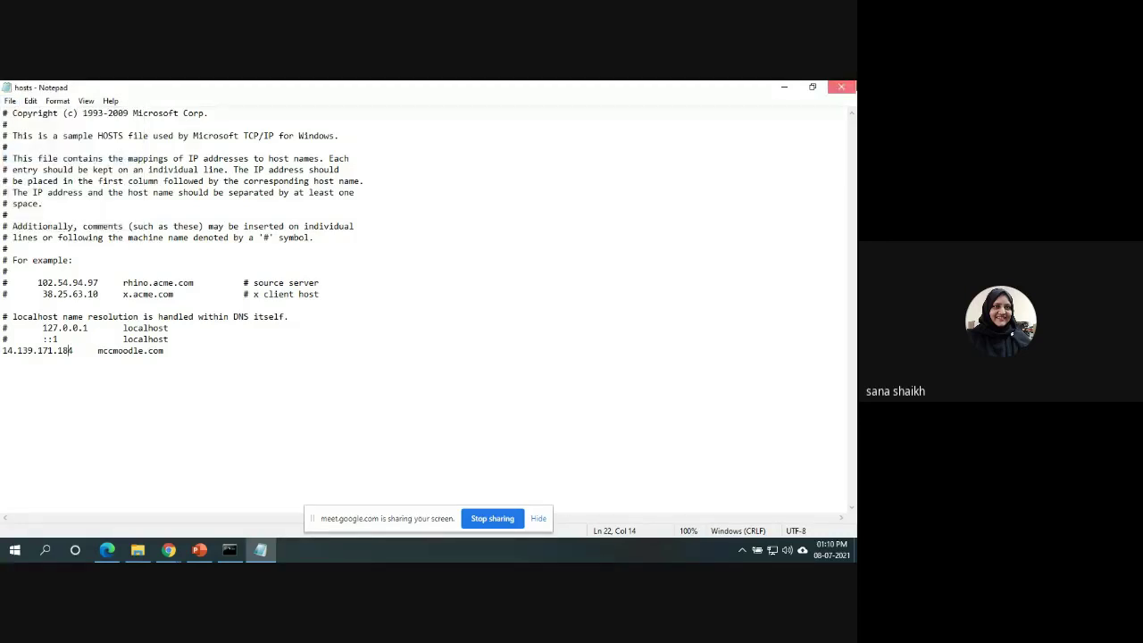
left_click(841, 86)
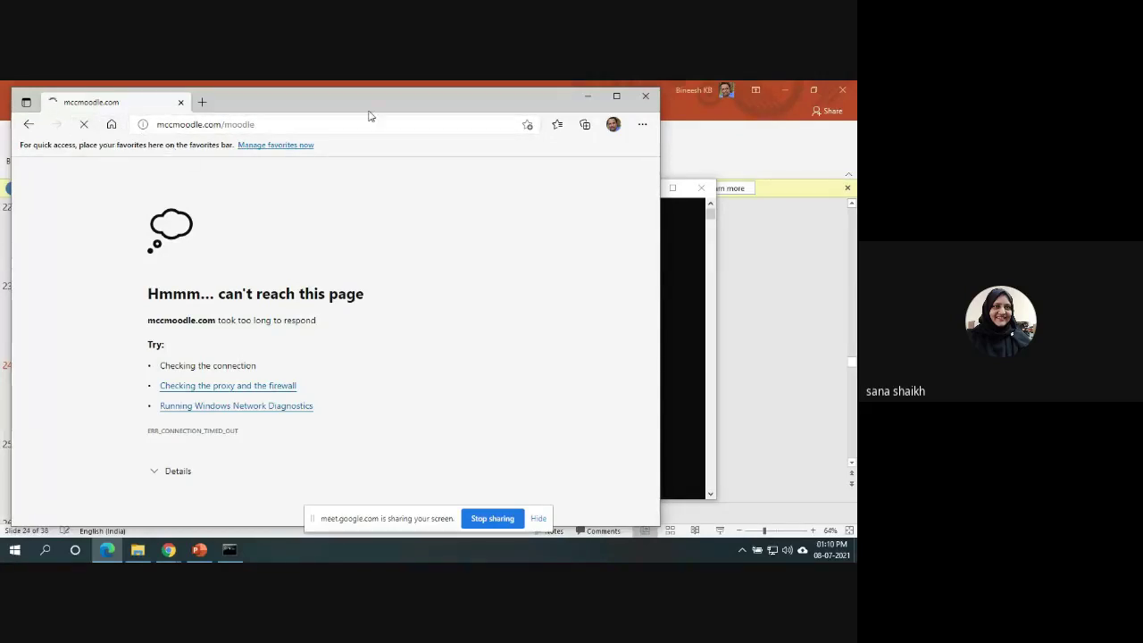
Reload mccmoodle.com/moodle in a maximized Edge window, showing Test Course and Anatomy.
left_click(342, 125)
left_click(342, 125)
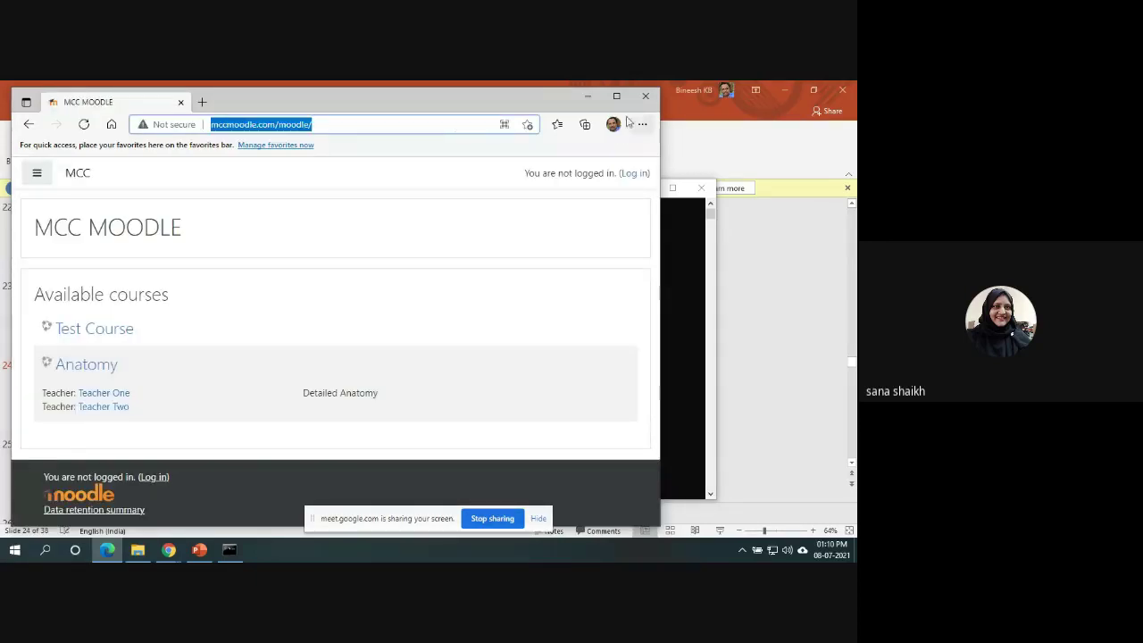
left_click(616, 96)
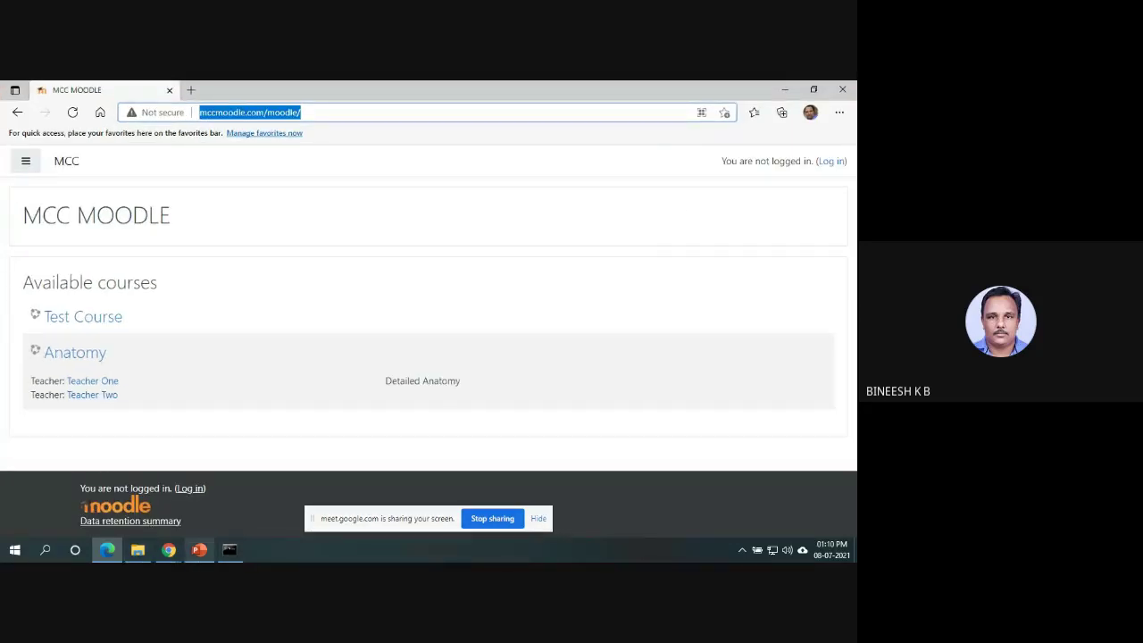
left_click(15, 549)
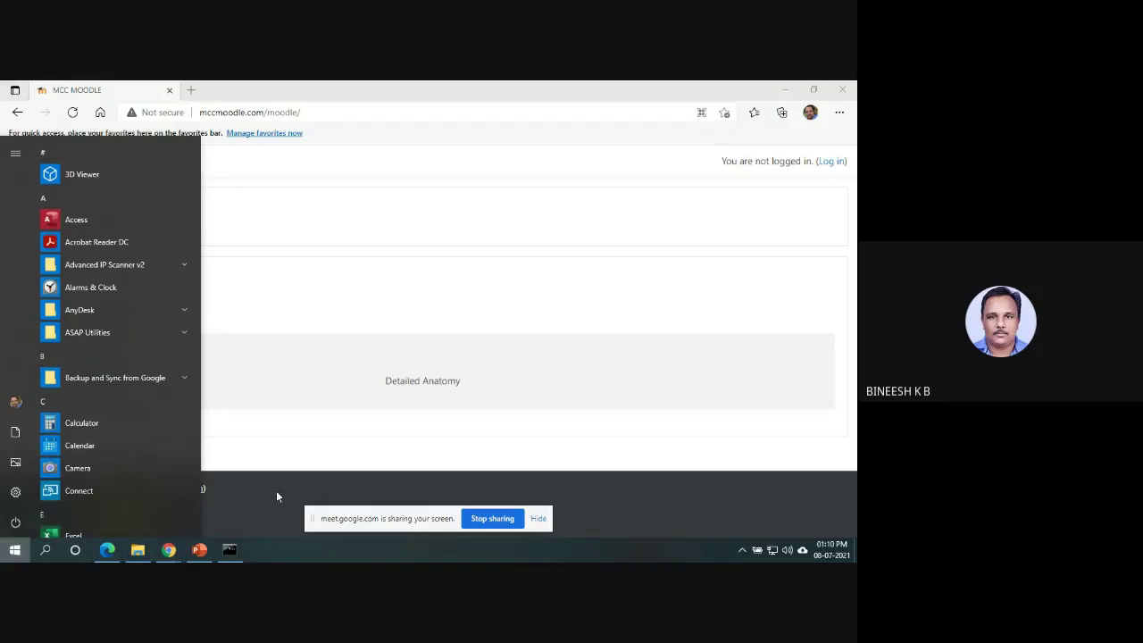
left_click(400, 108)
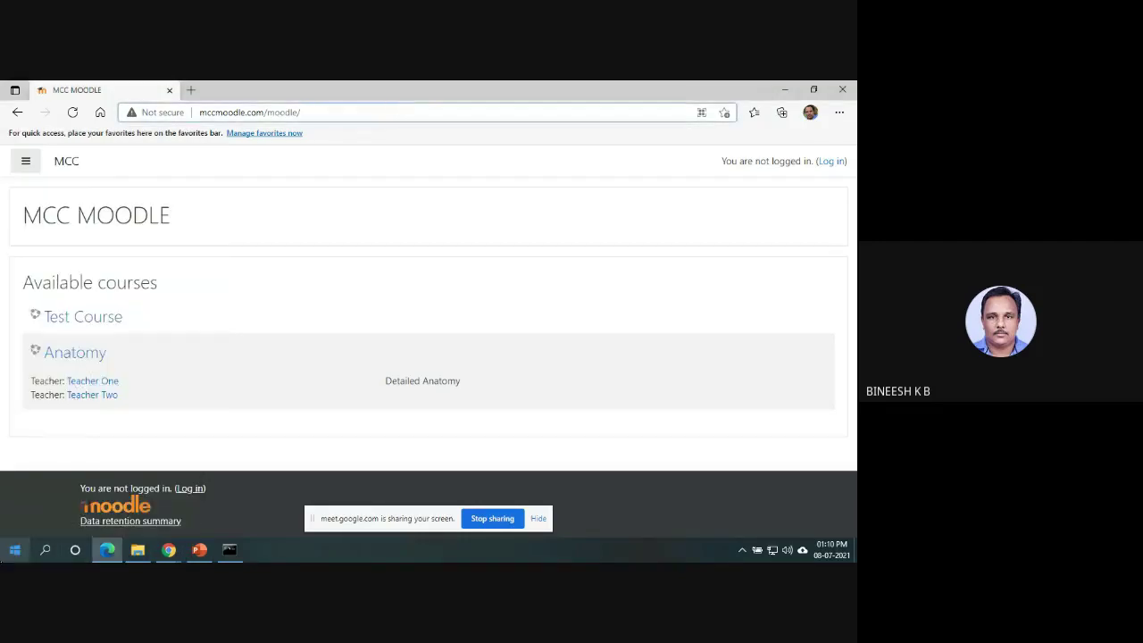
left_click(15, 549)
Reopen hosts in Notepad, highlight the 14.139.171.184 mccmoodle.com line, then minimize Notepad.
type("not")
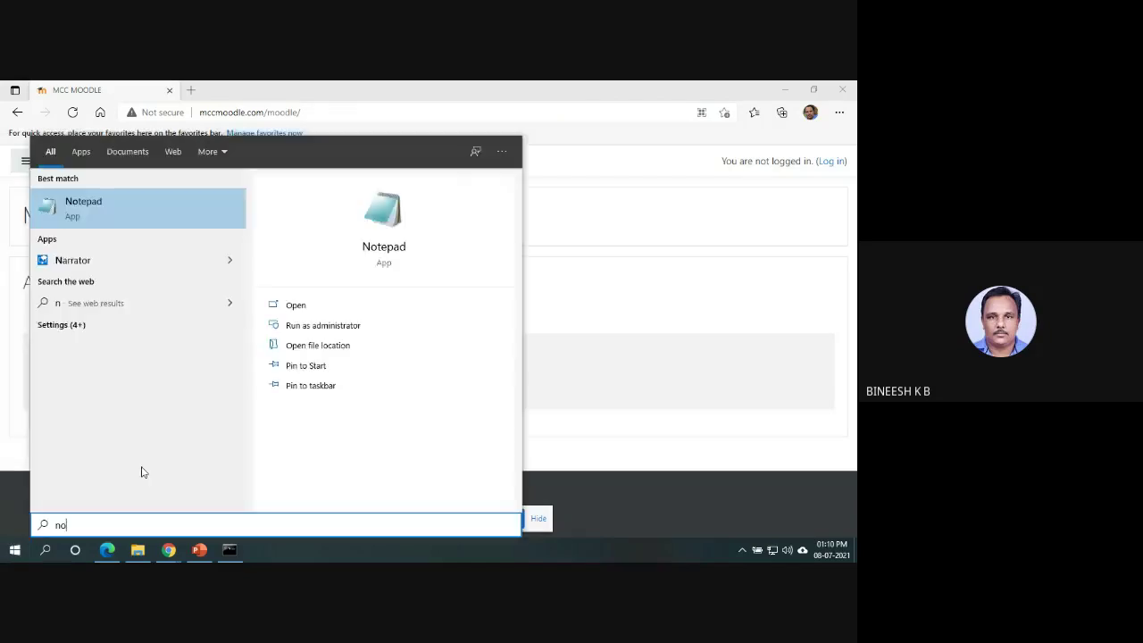
left_click(293, 306)
left_click(139, 170)
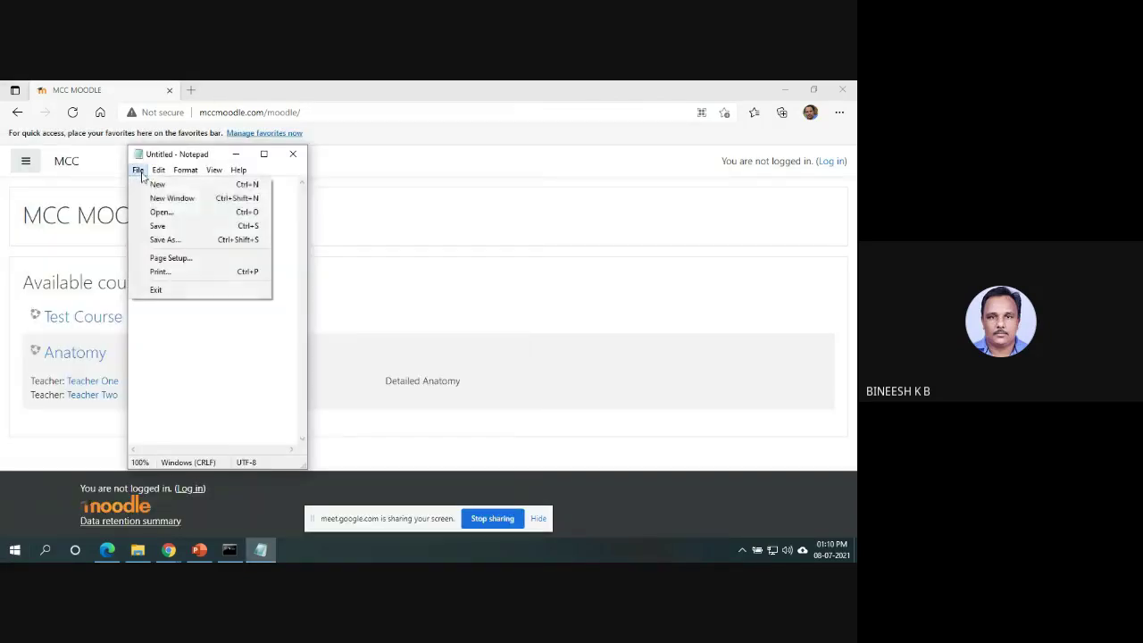
left_click(168, 214)
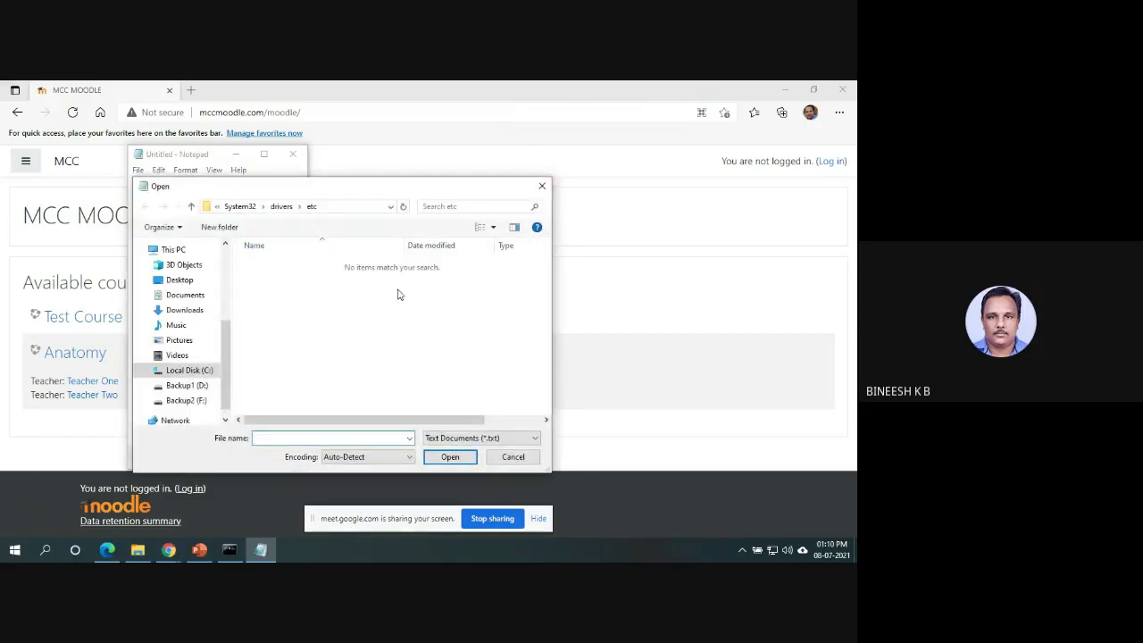
left_click(491, 440)
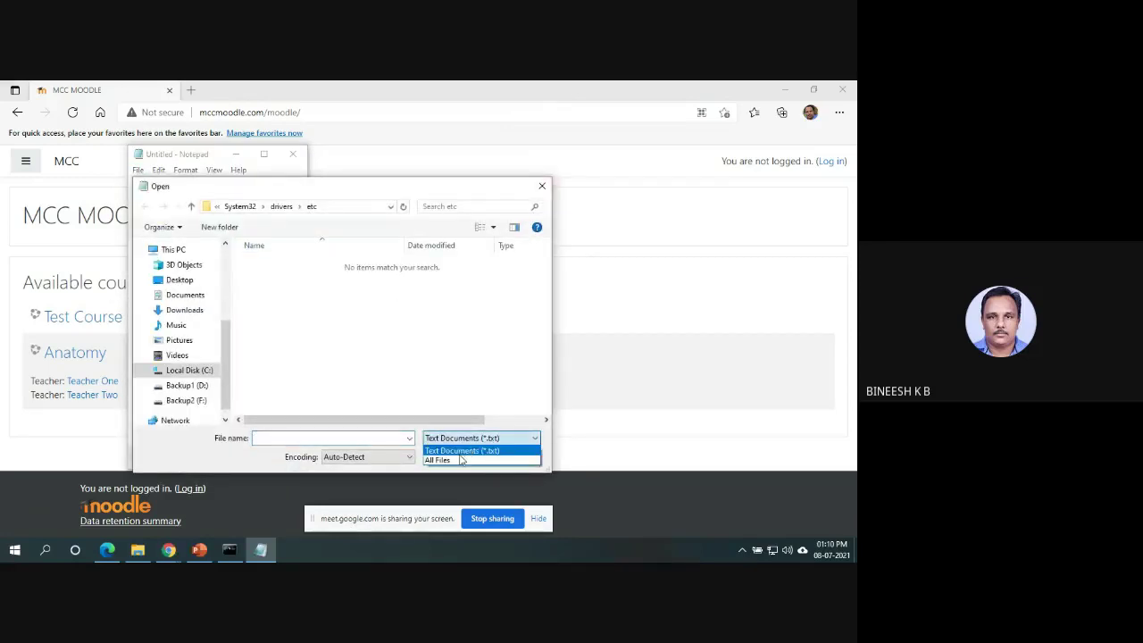
left_click(461, 459)
double_click(265, 264)
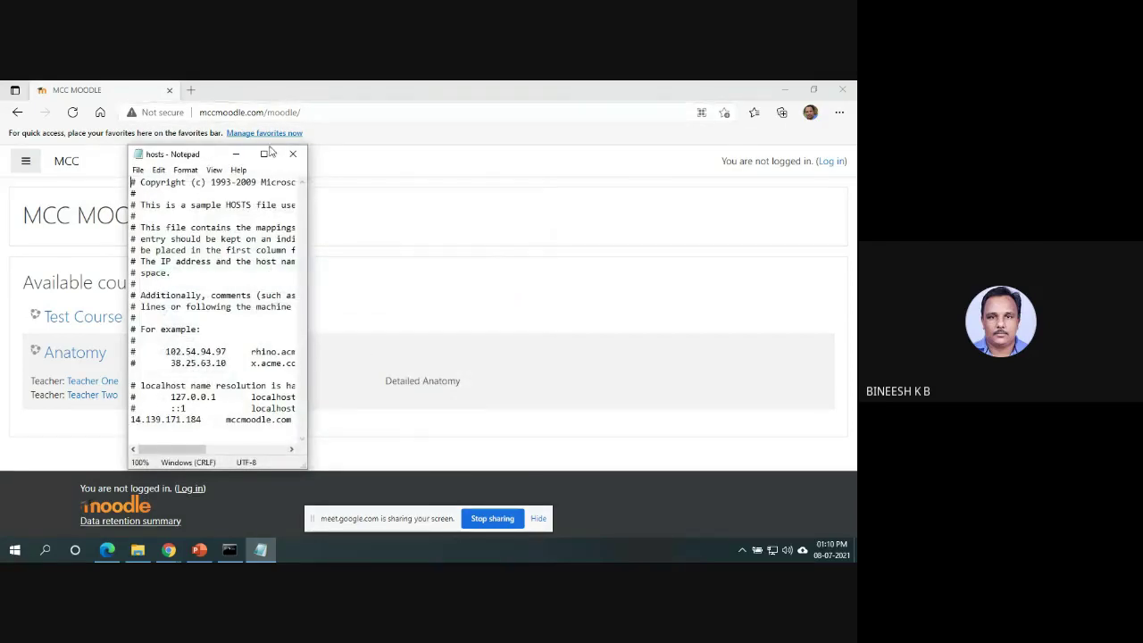
left_click(266, 154)
left_click_drag(4, 350, 175, 350)
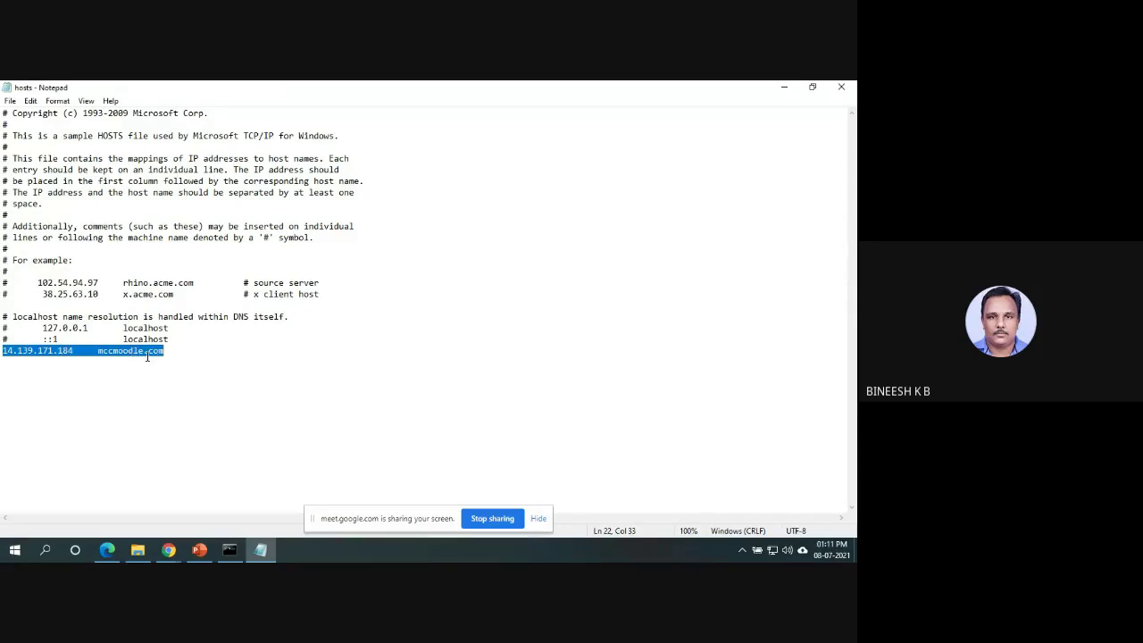
left_click(784, 87)
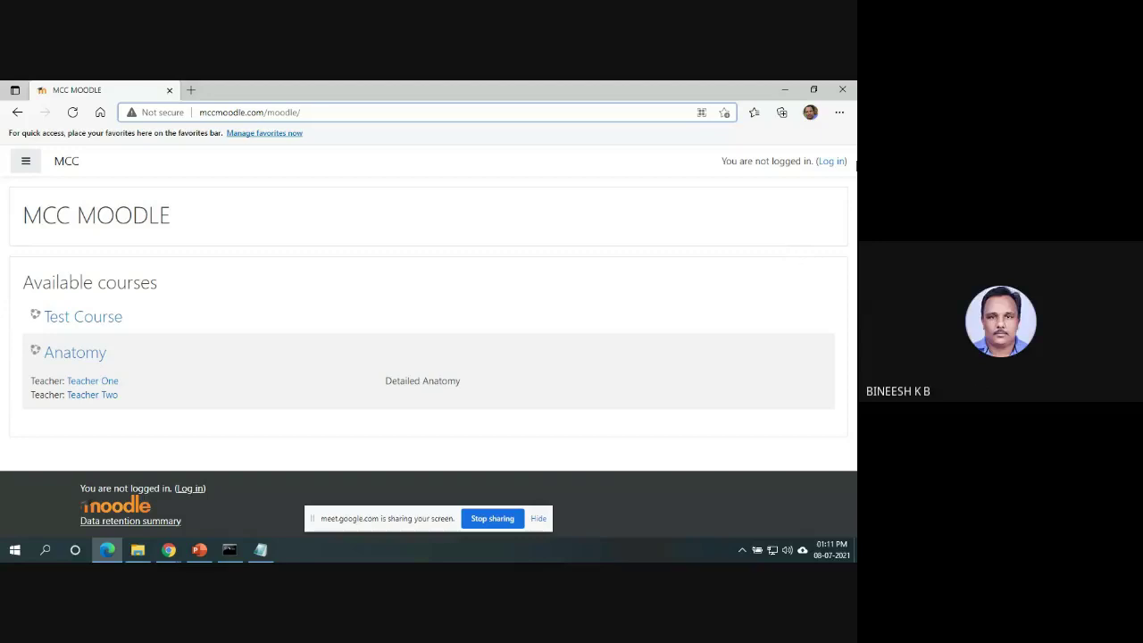
Sign in to MCC MOODLE with the admin username and its password.
left_click(838, 166)
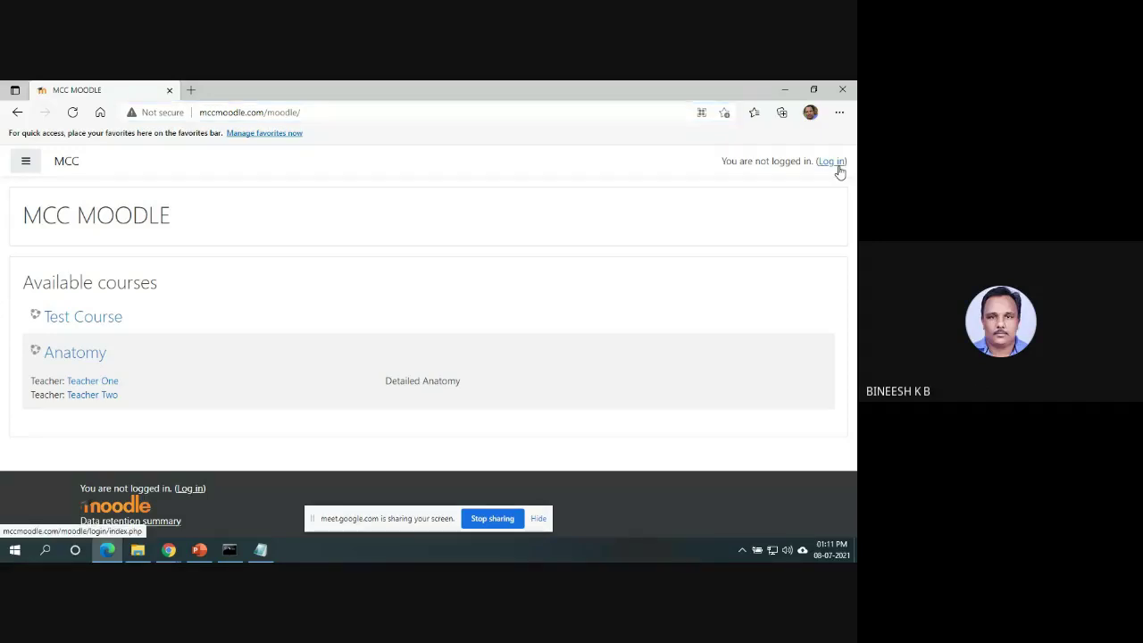
left_click(339, 260)
type("adm")
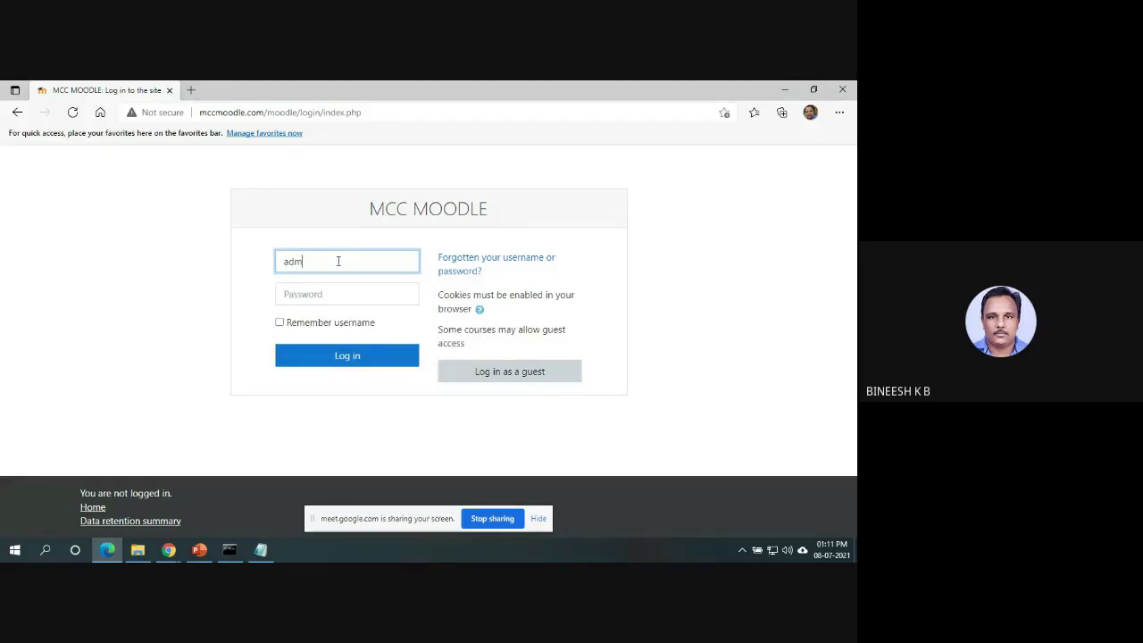
type("in")
key("Tab")
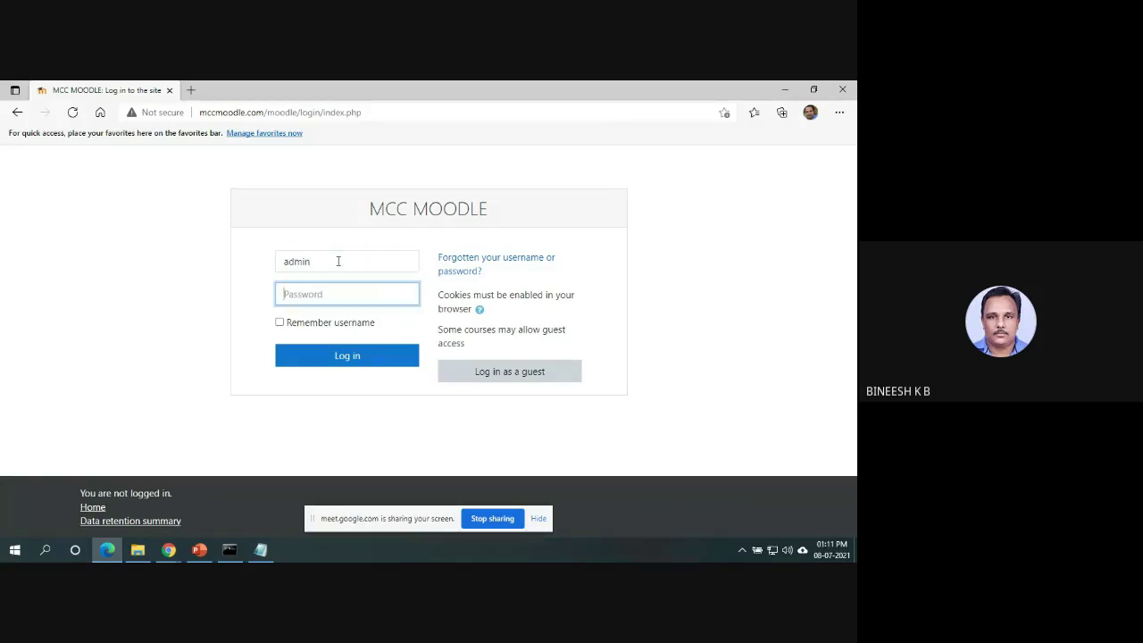
type("a")
key("Return")
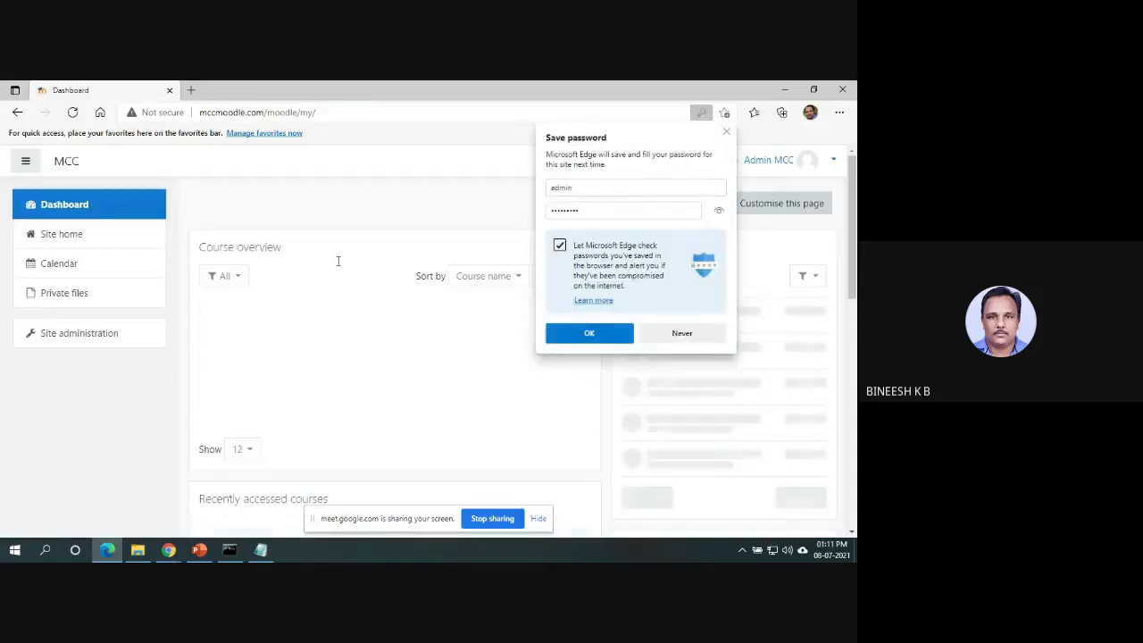
Let Edge save the login password and dismiss its notice, leaving the empty Dashboard.
left_click(605, 337)
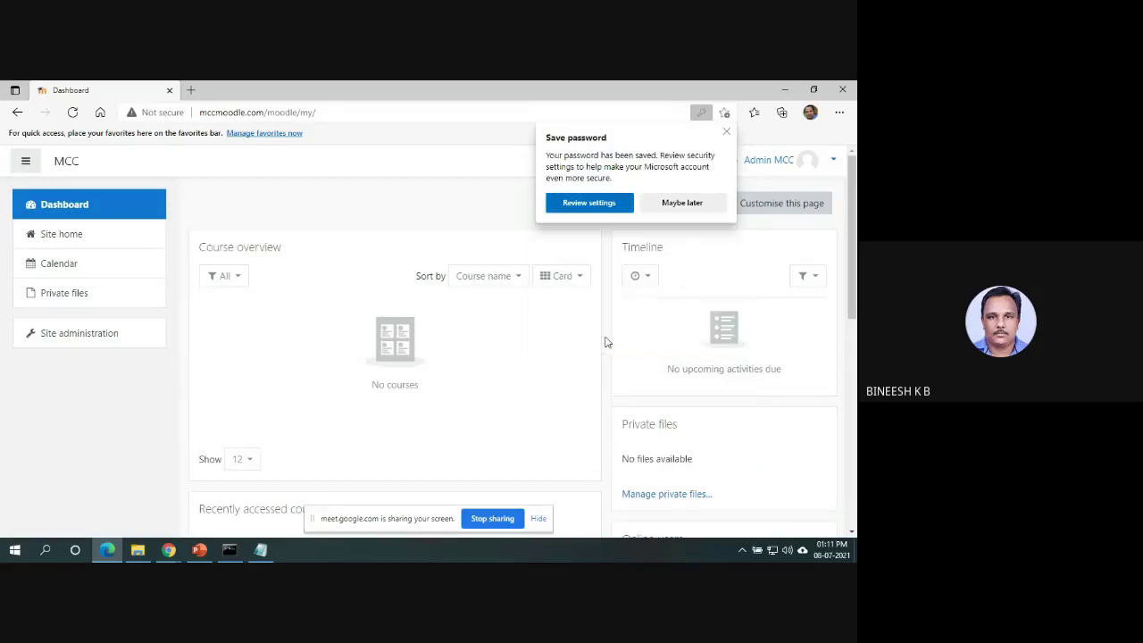
left_click(727, 133)
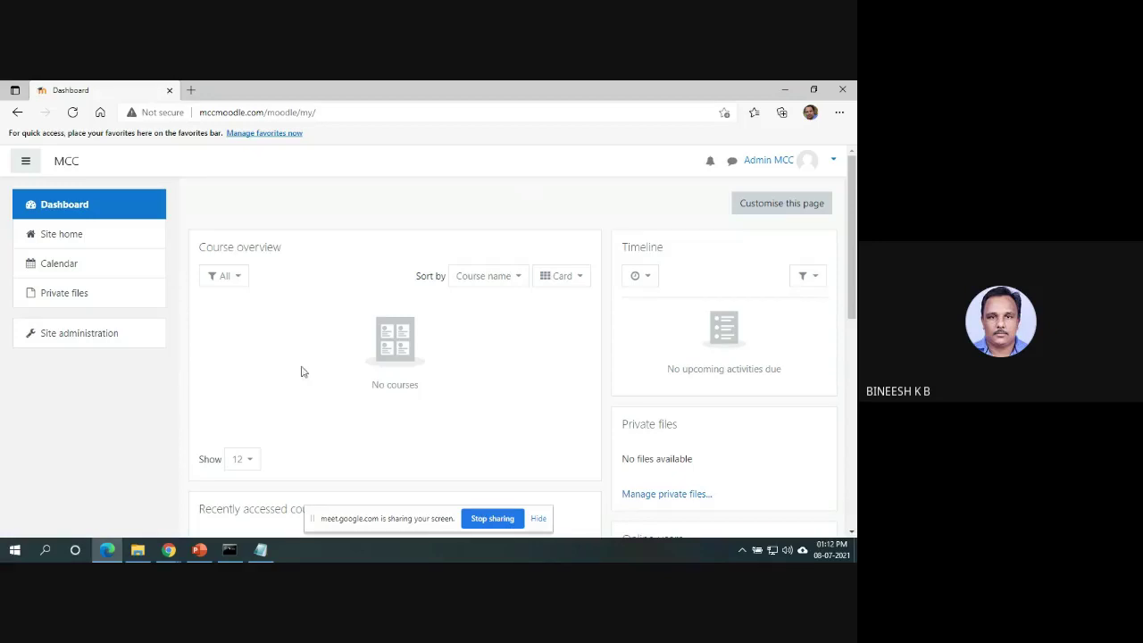
Browse the user list under Site administration > Users > Accounts, showing all six accounts.
left_click(98, 332)
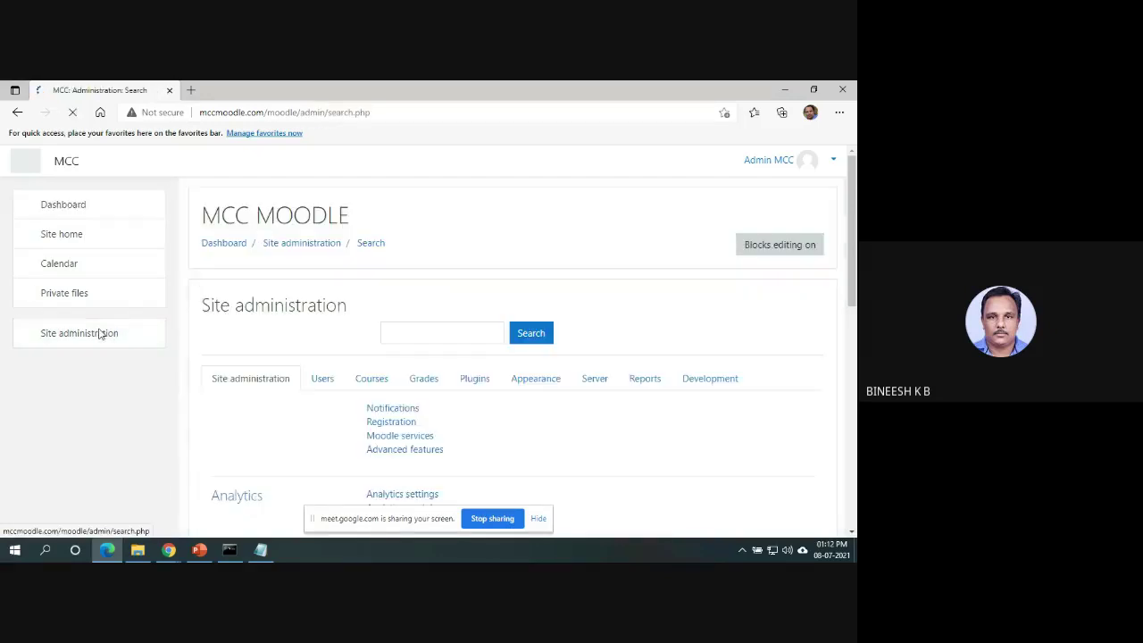
left_click_drag(854, 196, 854, 243)
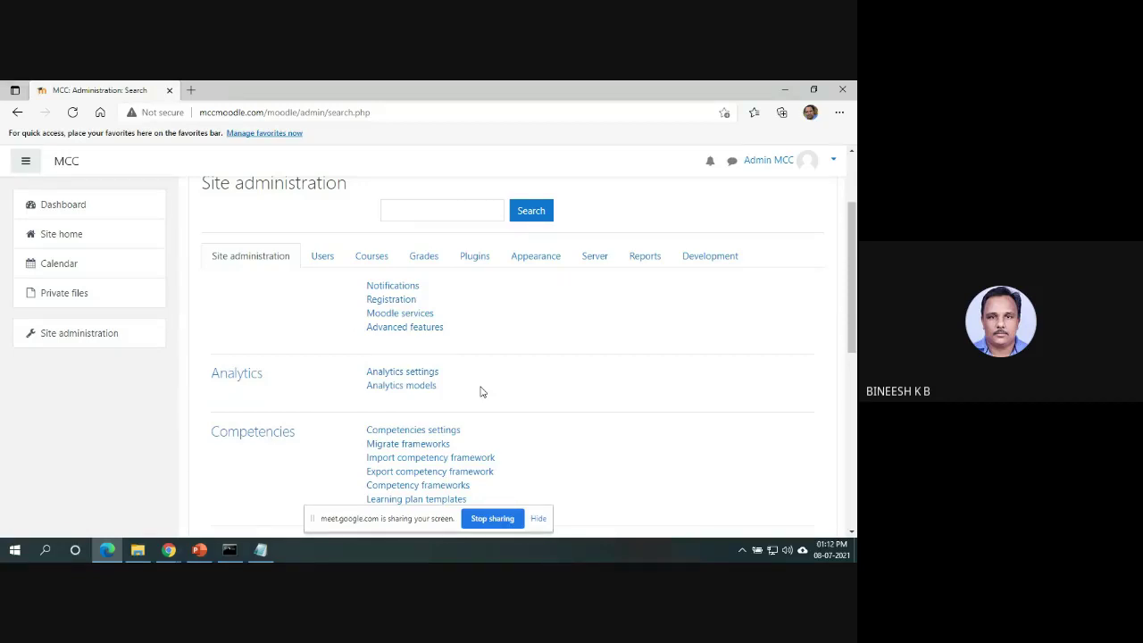
left_click(324, 261)
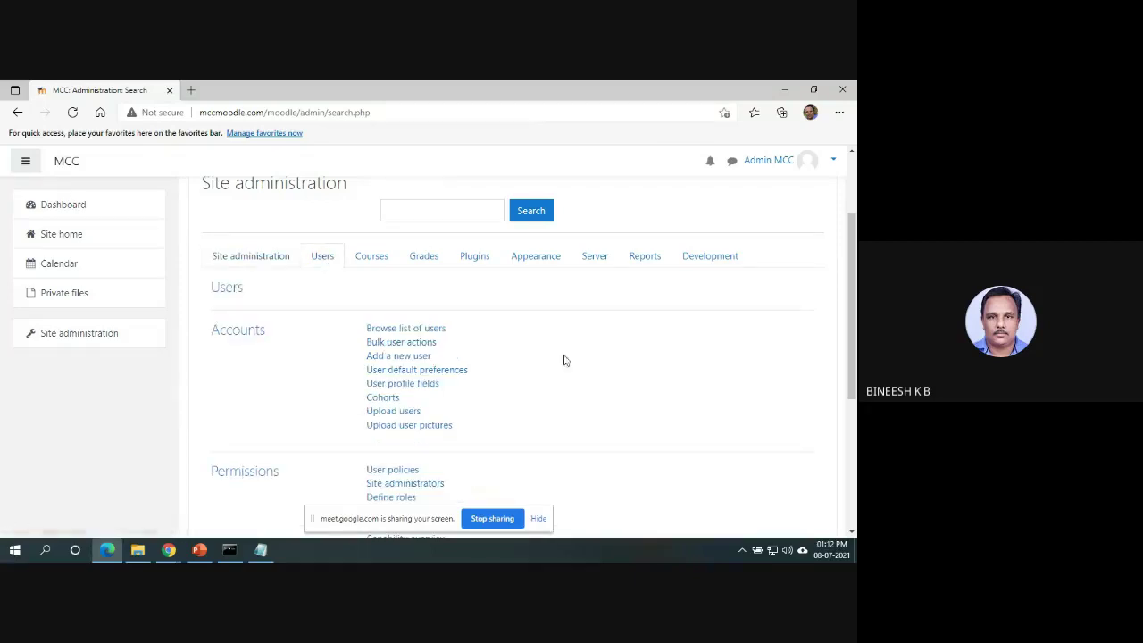
left_click(398, 329)
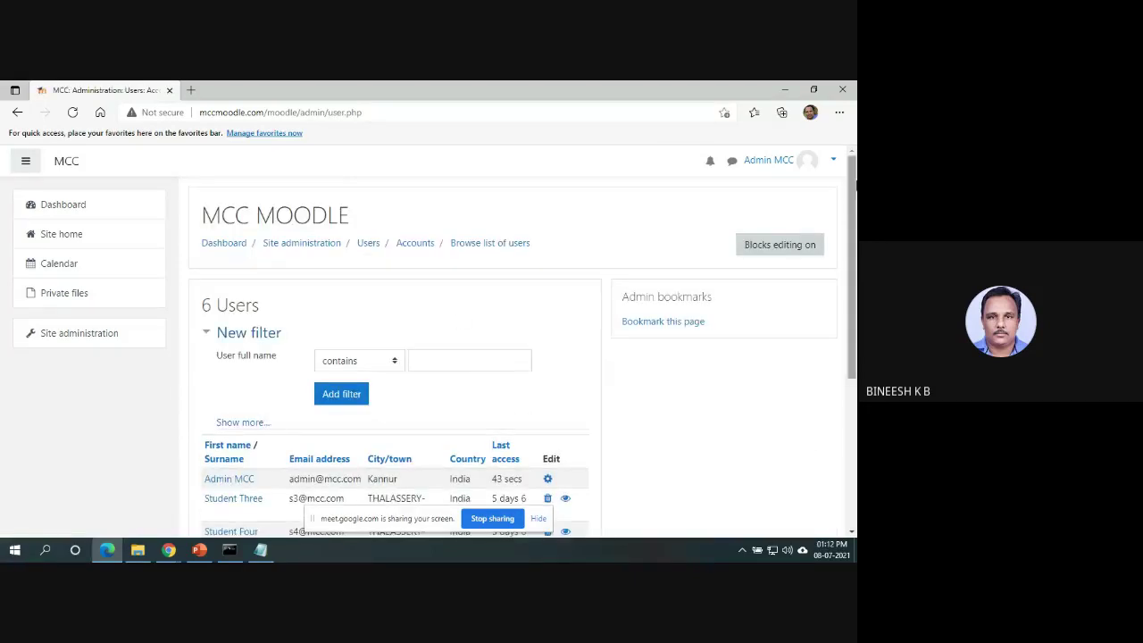
scroll(535, 384, "down", 3)
scroll(457, 458, "up", 3)
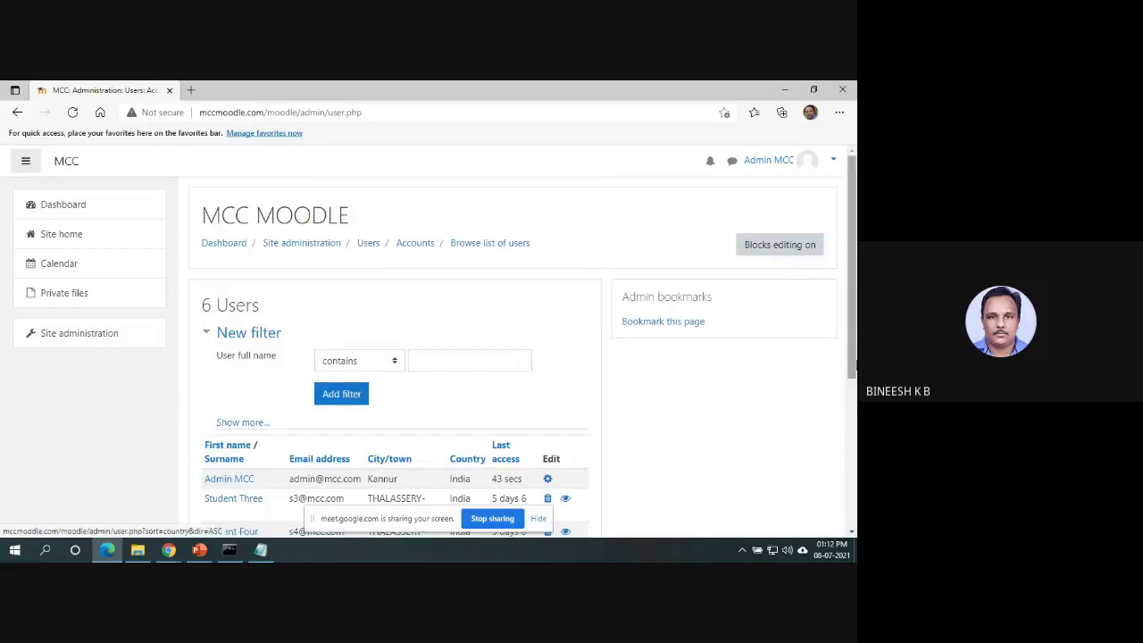
scroll(852, 406, "down", 3)
scroll(855, 406, "down", 1)
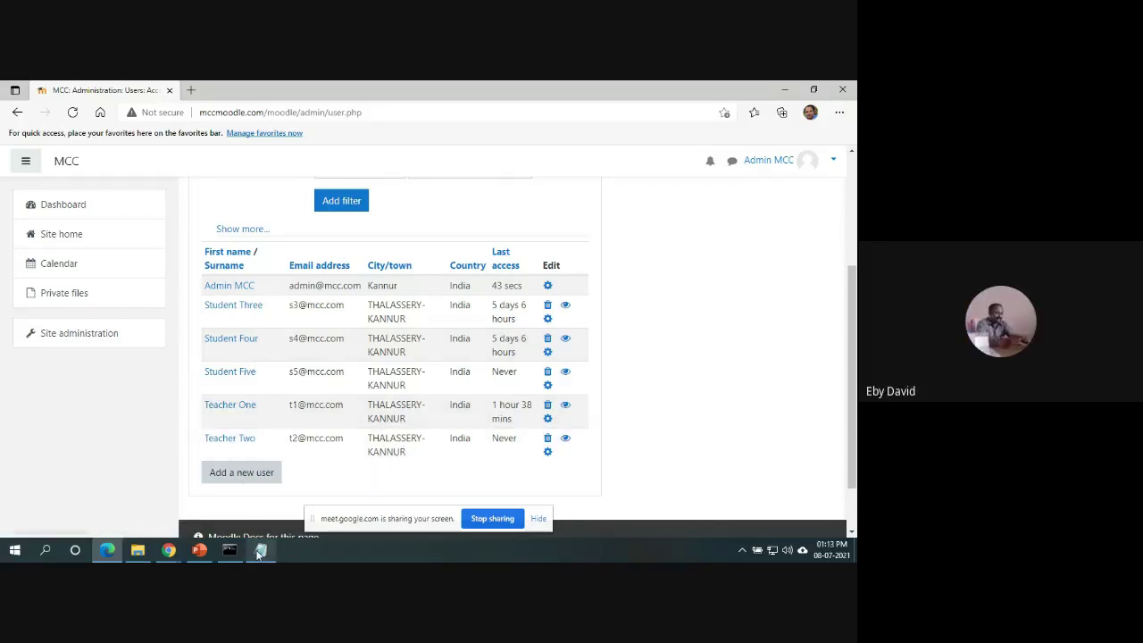
mouse_move(259, 553)
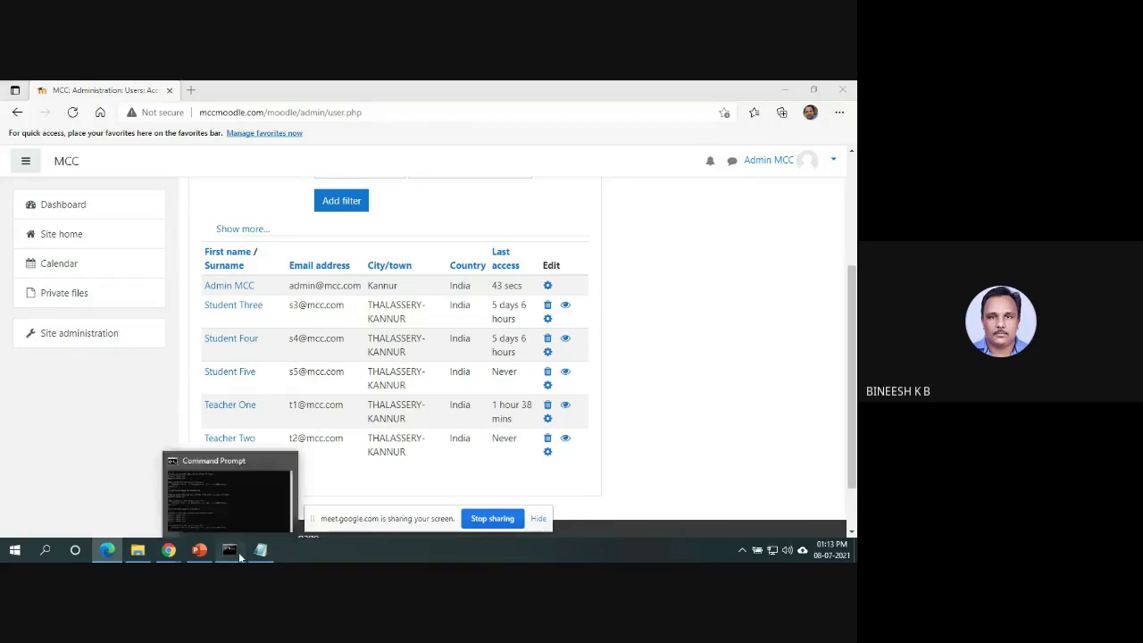
Rerun 'ping mccmoodle.com' in Command Prompt, stop it after timeouts, and return to Moodle.
left_click(229, 487)
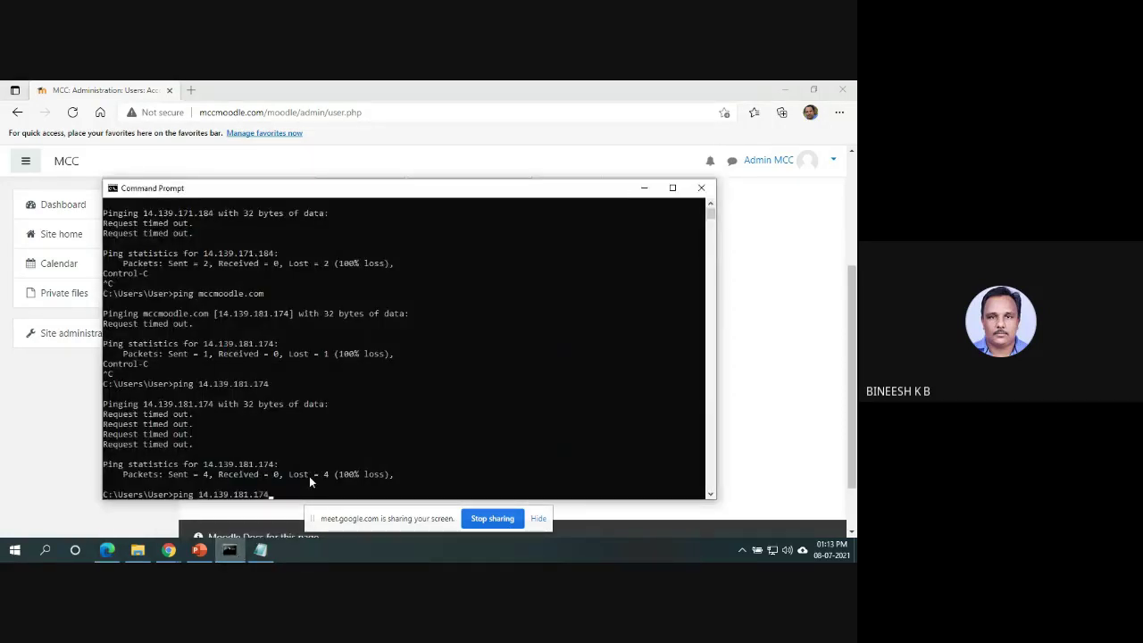
key("Up")
key("Up")
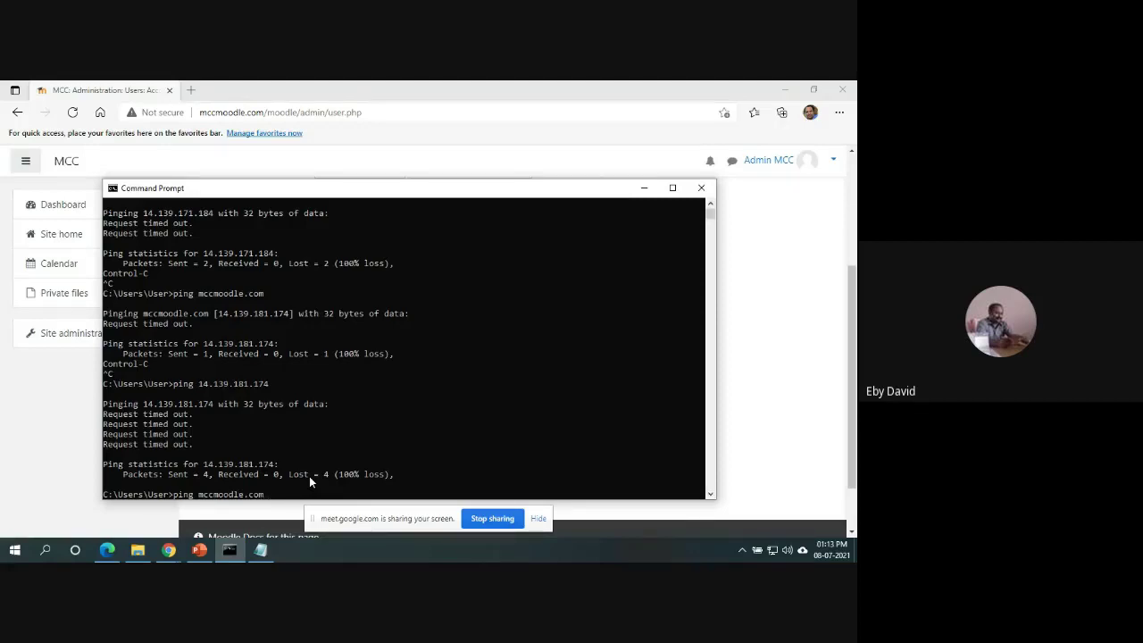
key("Return")
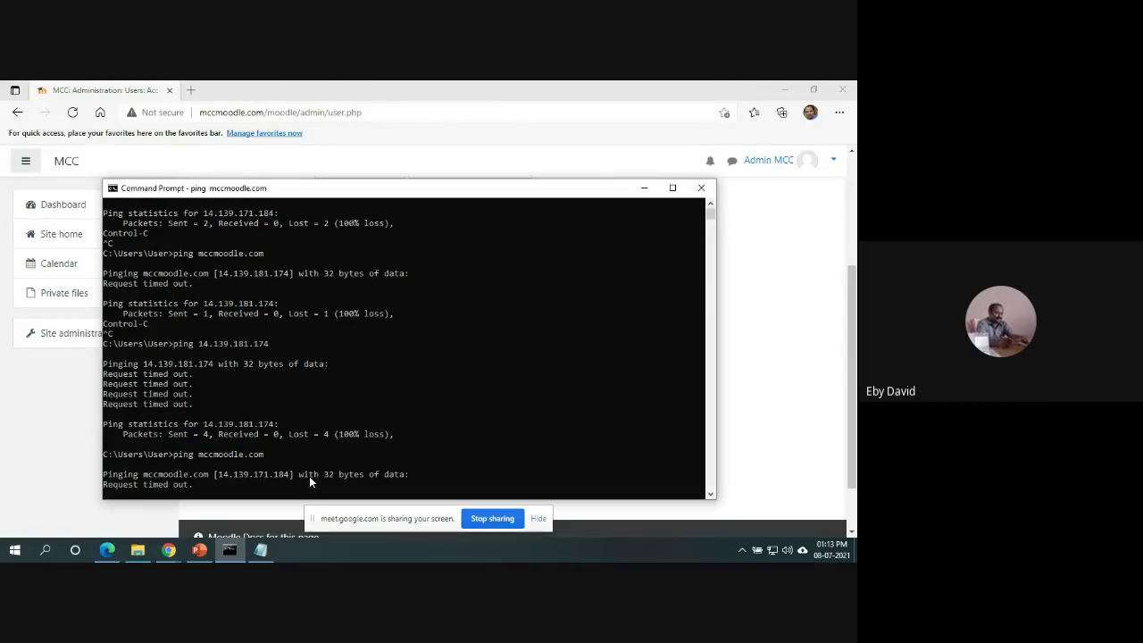
key("ctrl+c")
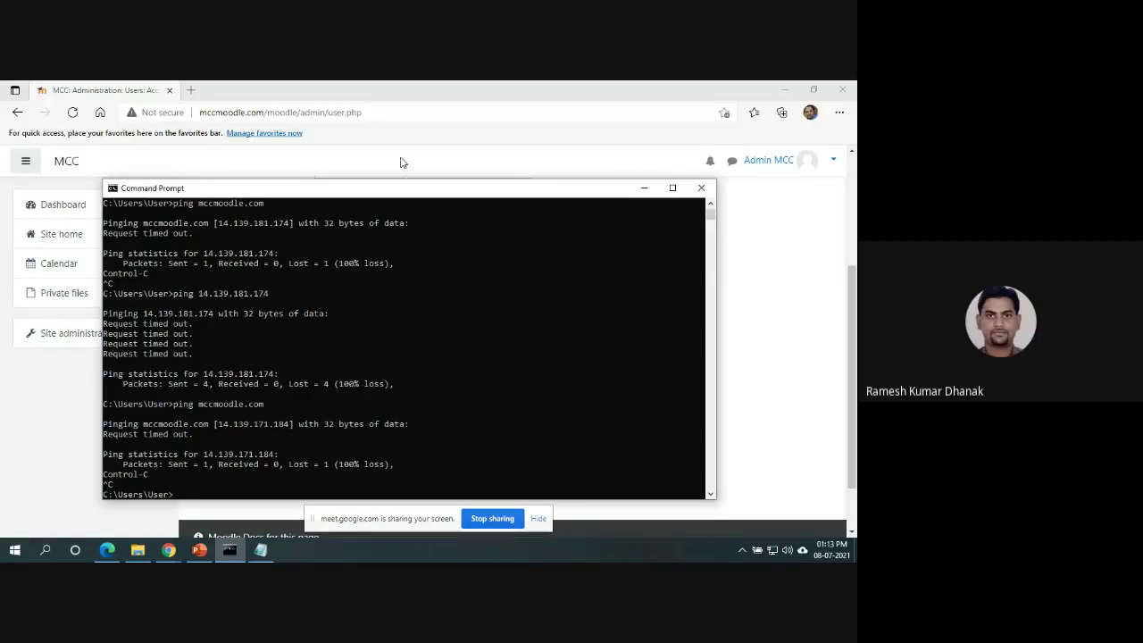
key("alt+Tab")
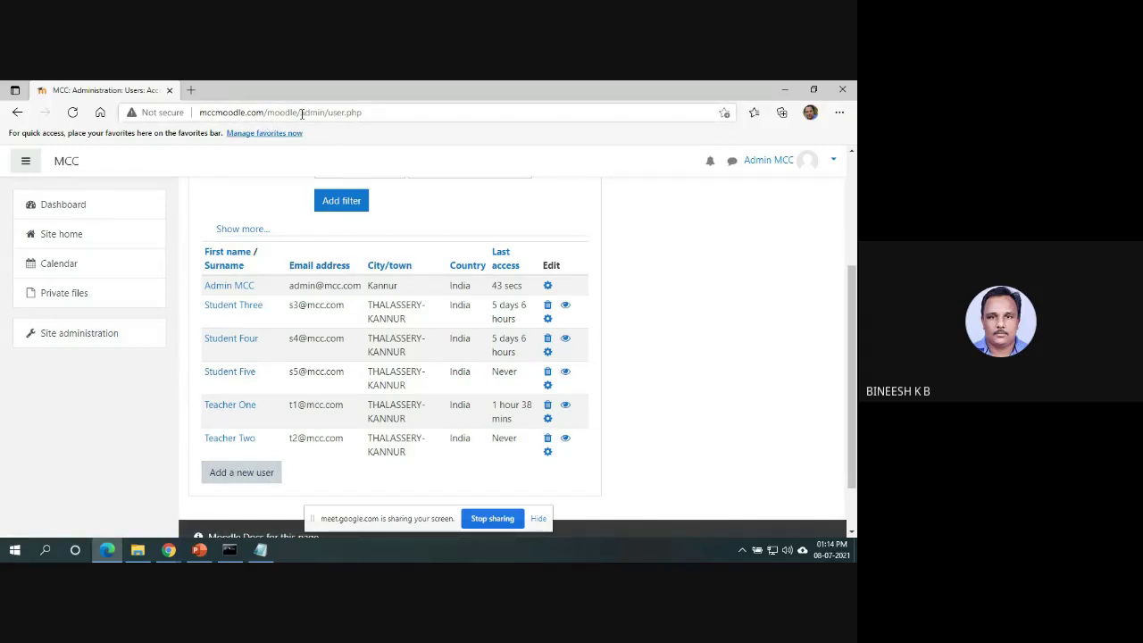
Highlight mccmoodle.com/moodle in the address bar, then bring the hosts file in Notepad forward.
left_click_drag(299, 112, 201, 115)
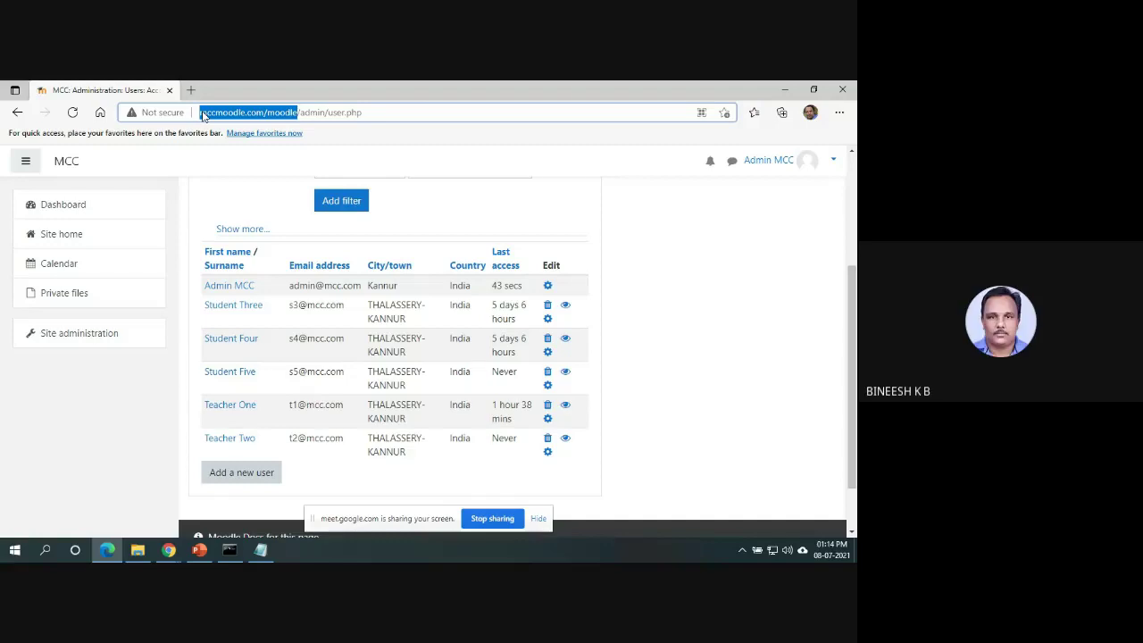
left_click(263, 550)
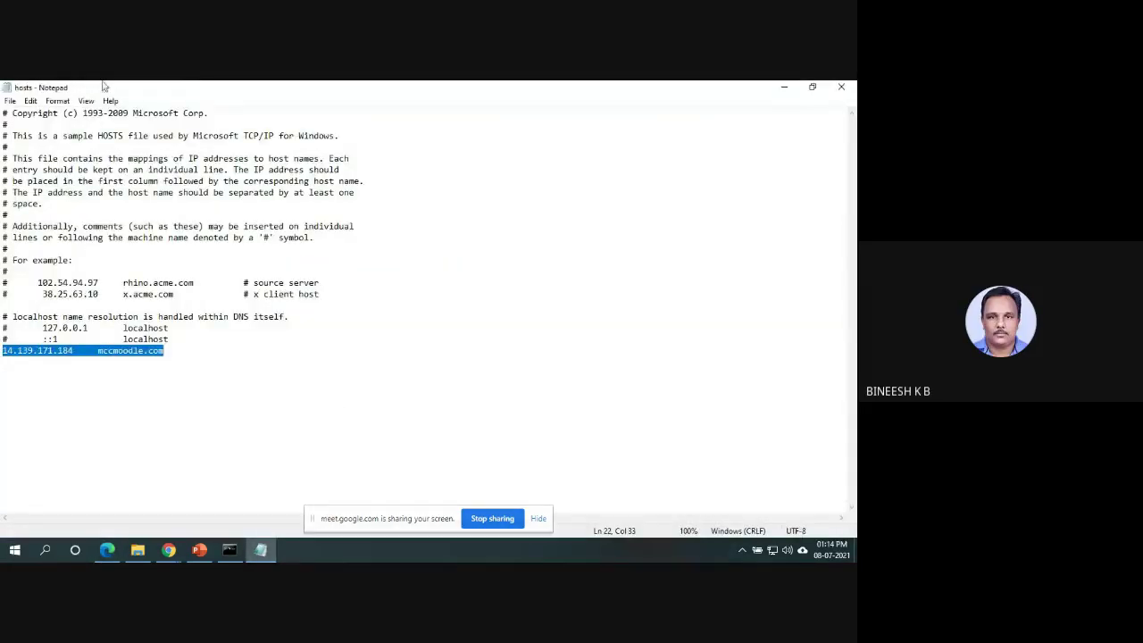
Start a new Notepad document listing student3, student4 and student5 with the students' password.
left_click(9, 101)
left_click(32, 114)
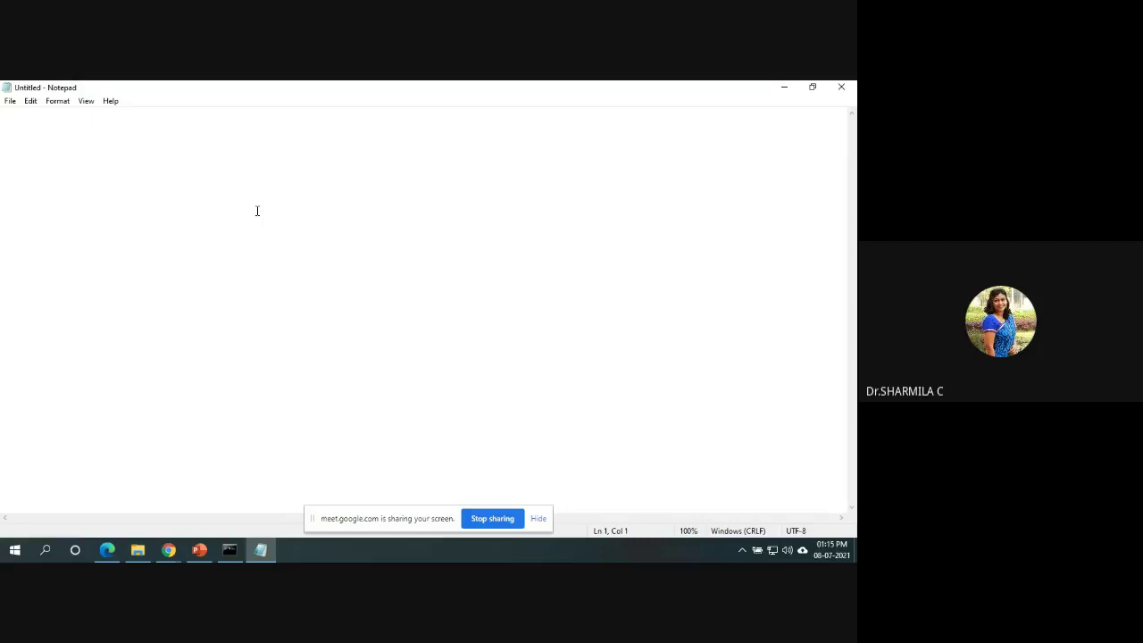
type("sr")
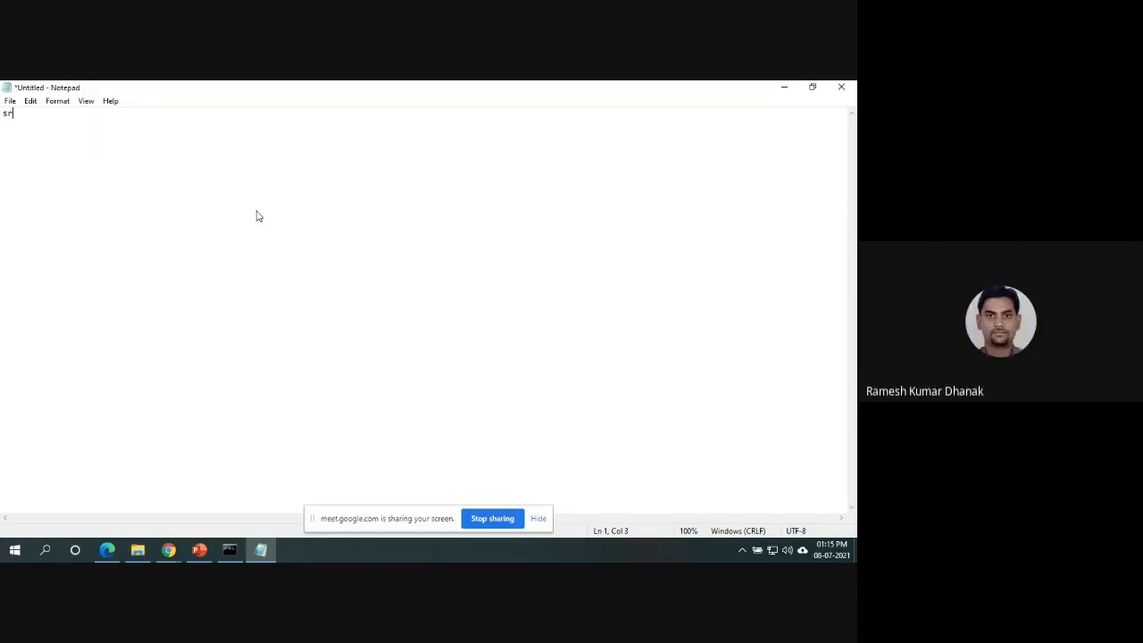
type("tude")
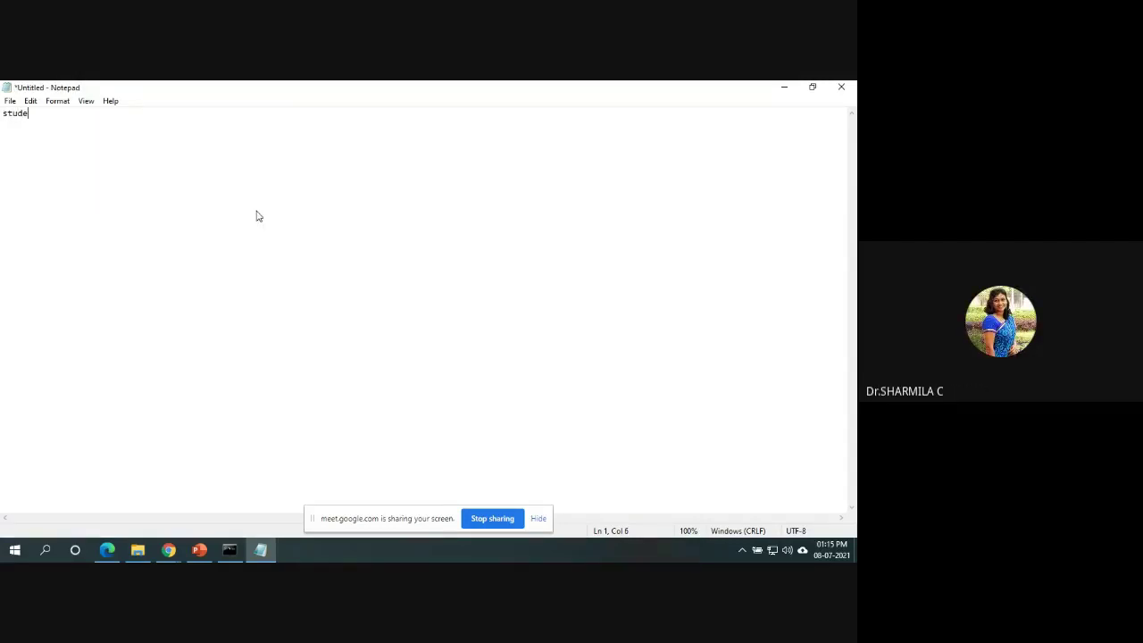
type("nt3")
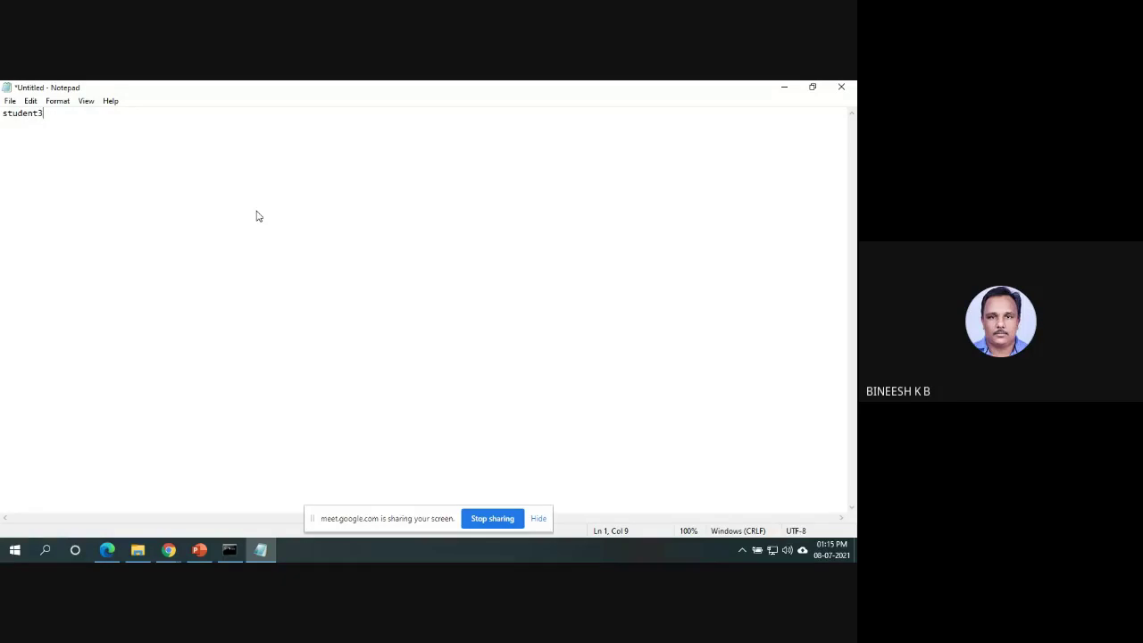
type("student")
key("BackSpace")
type("4 ")
type("student")
type("5  ")
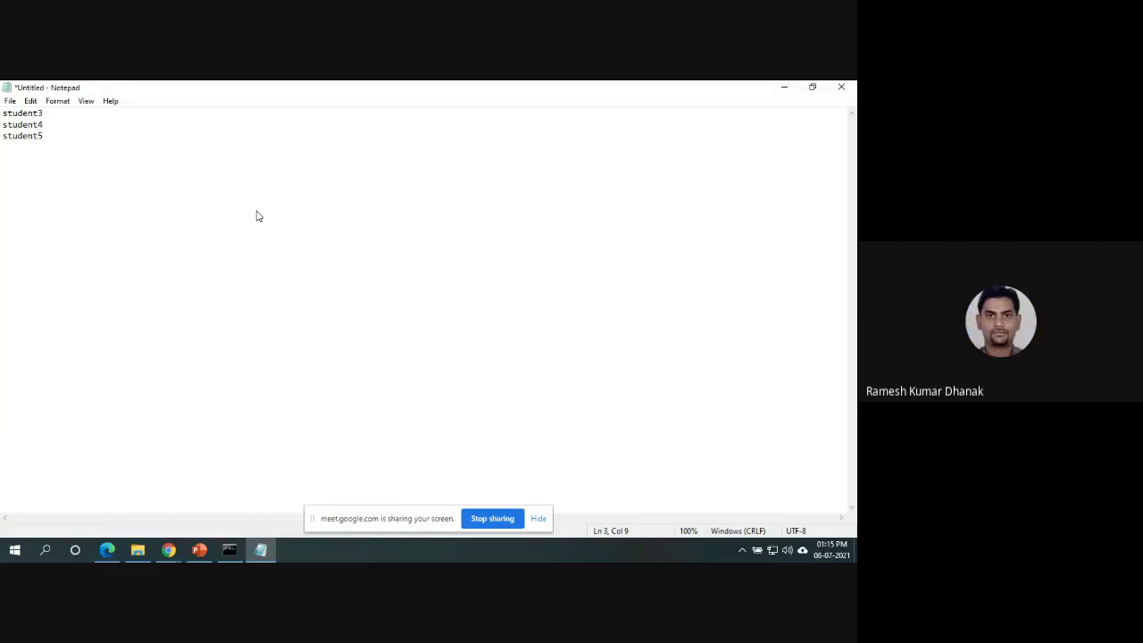
type("   P")
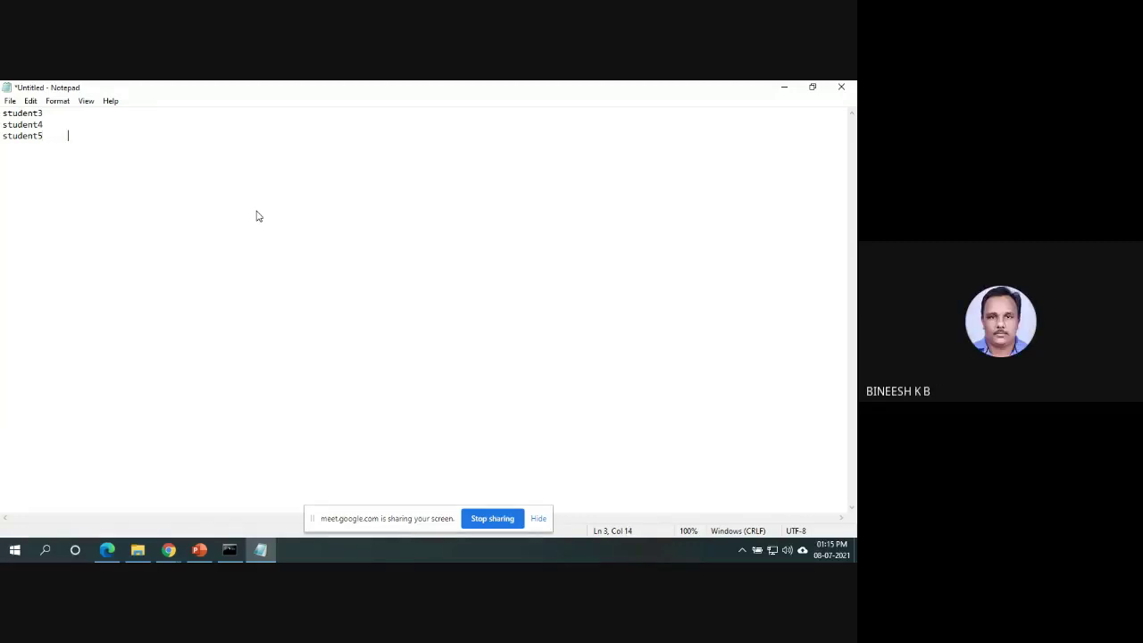
type("ass@123")
Add teacher1 and teacher2 on separate lines with the teachers' password.
key("Return")
key("Return")
key("Return")
key("Return")
type("teacher1")
key("Return")
type("teacher2")
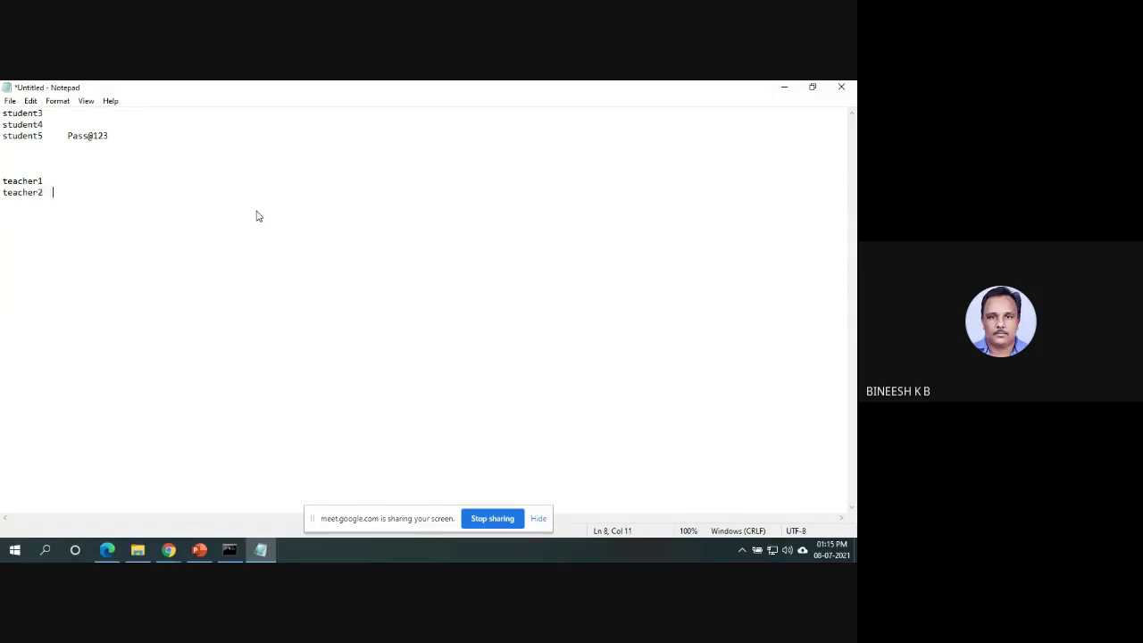
type("    Teacher@123")
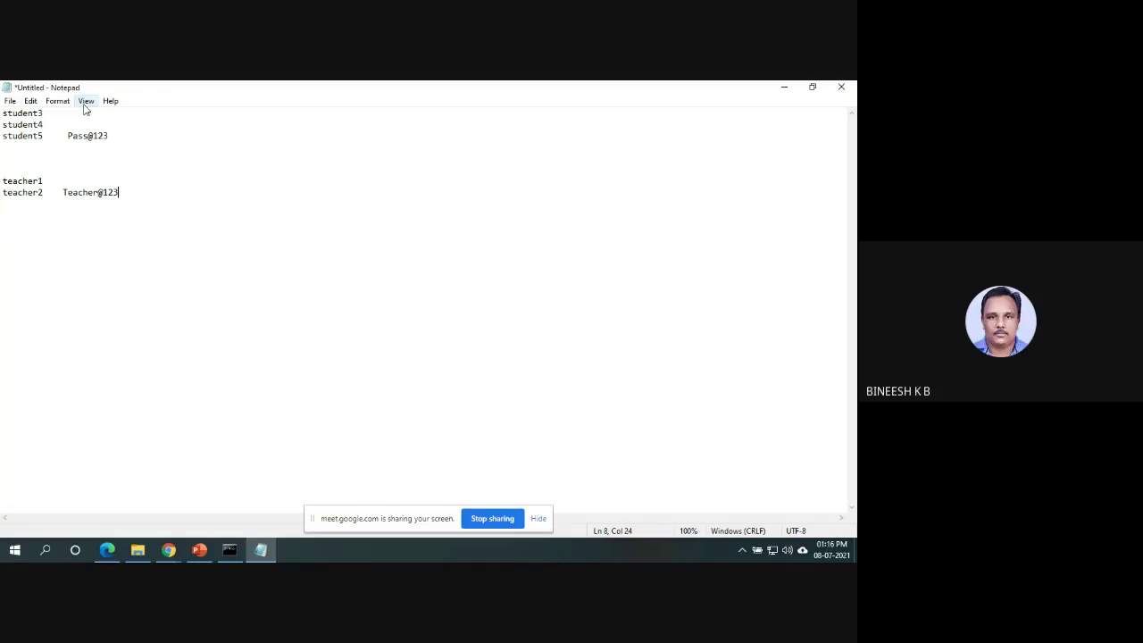
Zoom the Notepad username and password list in to 110%.
left_click(85, 102)
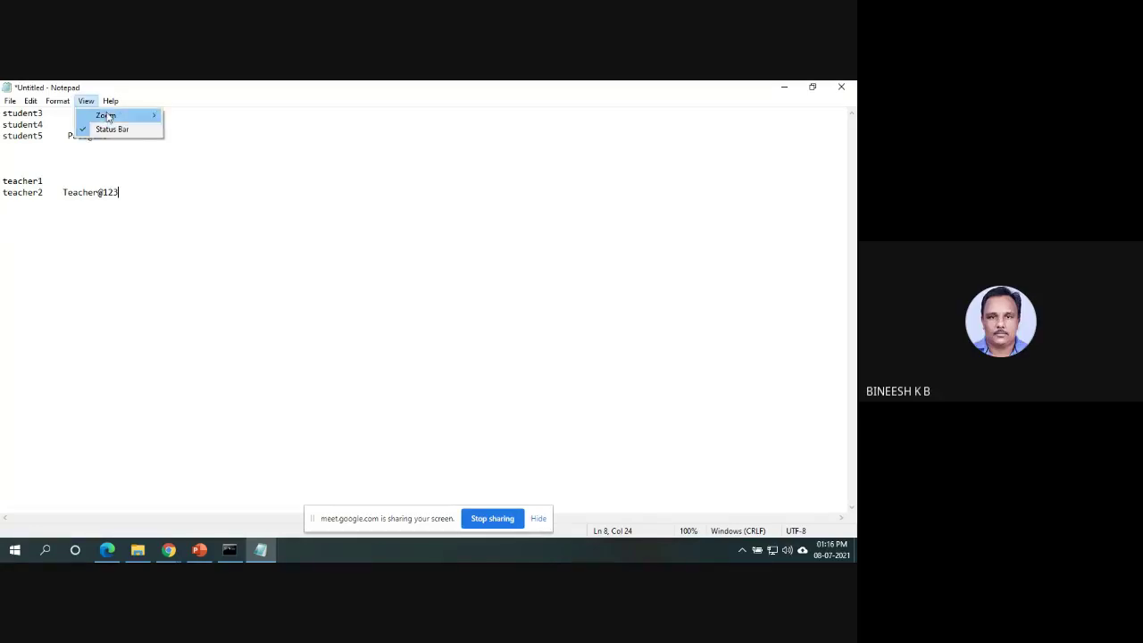
mouse_move(111, 117)
left_click(186, 116)
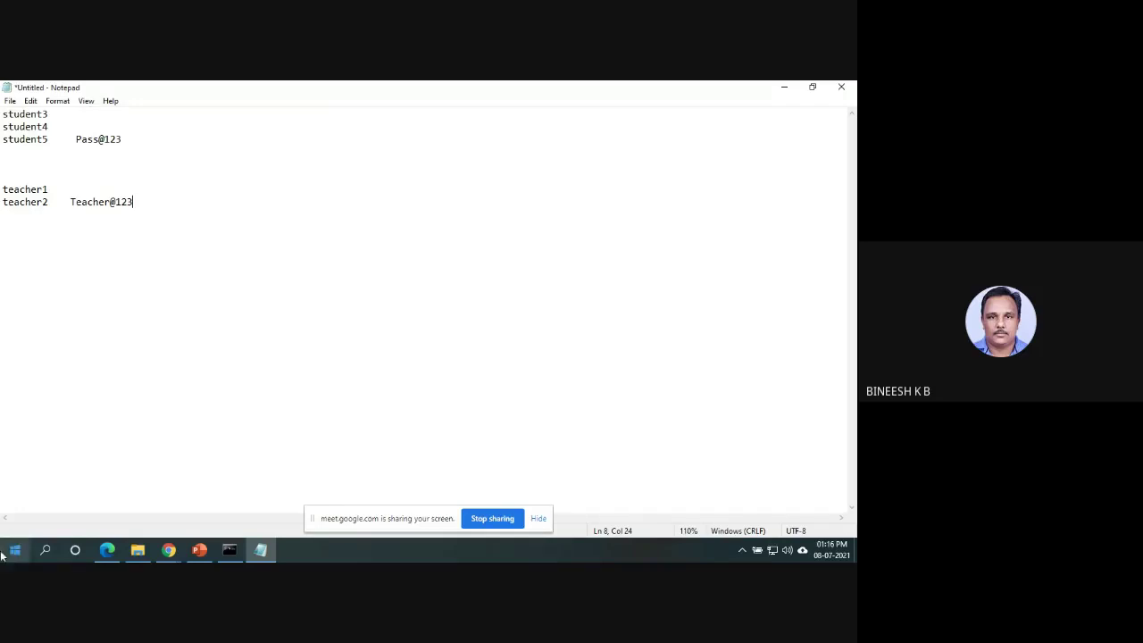
left_click(166, 552)
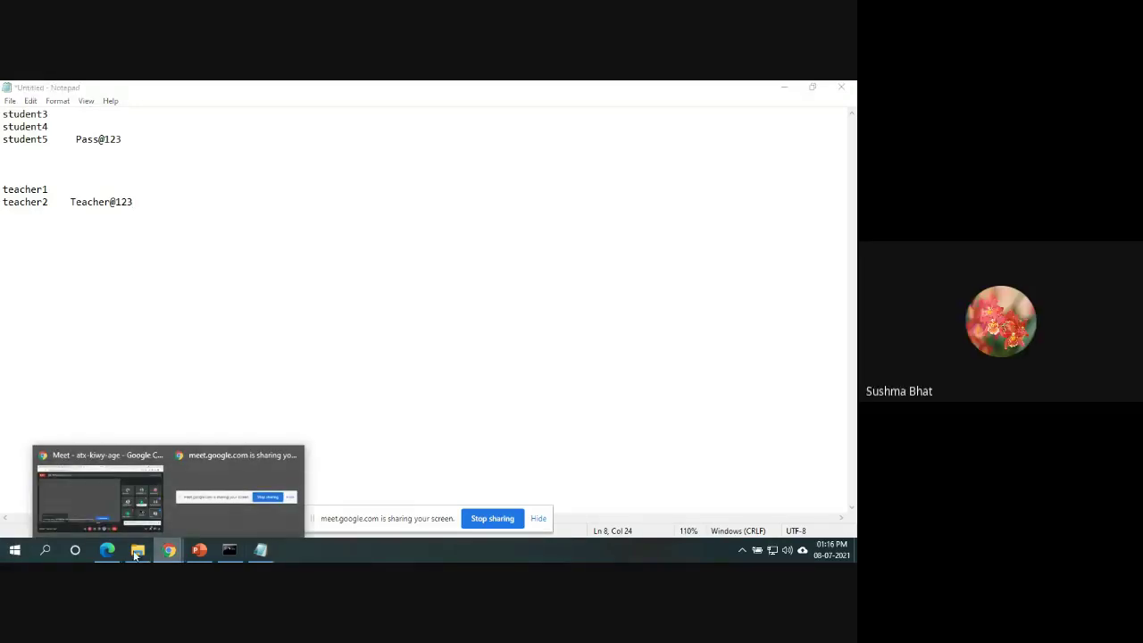
Open a new Edge InPrivate window and load mccmoodle.com/moodle.
left_click(107, 550)
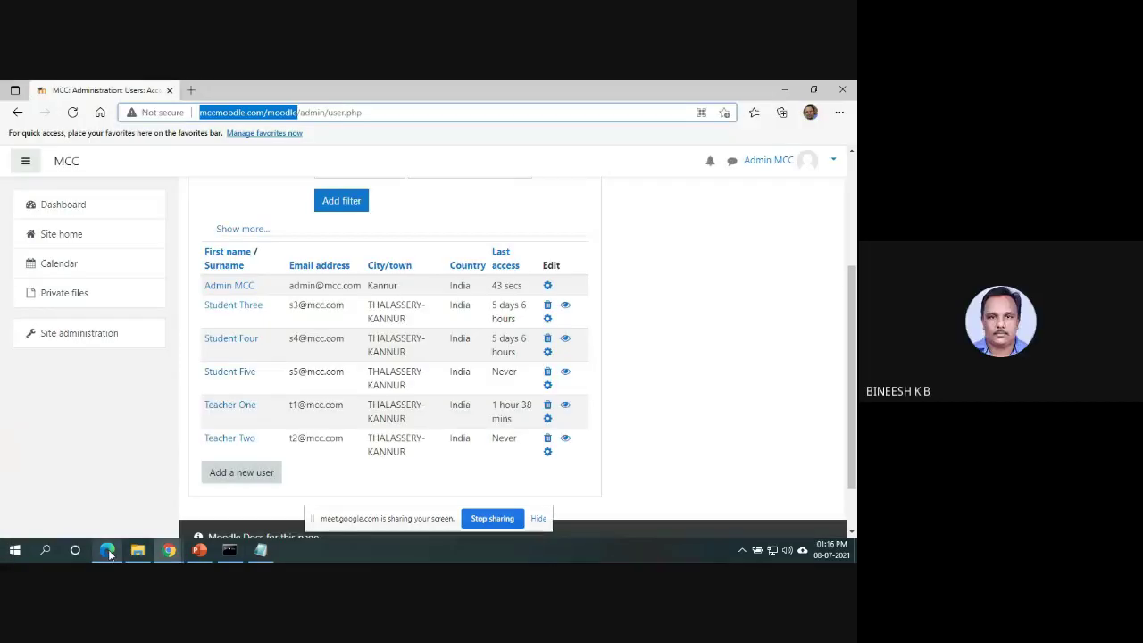
left_click(839, 114)
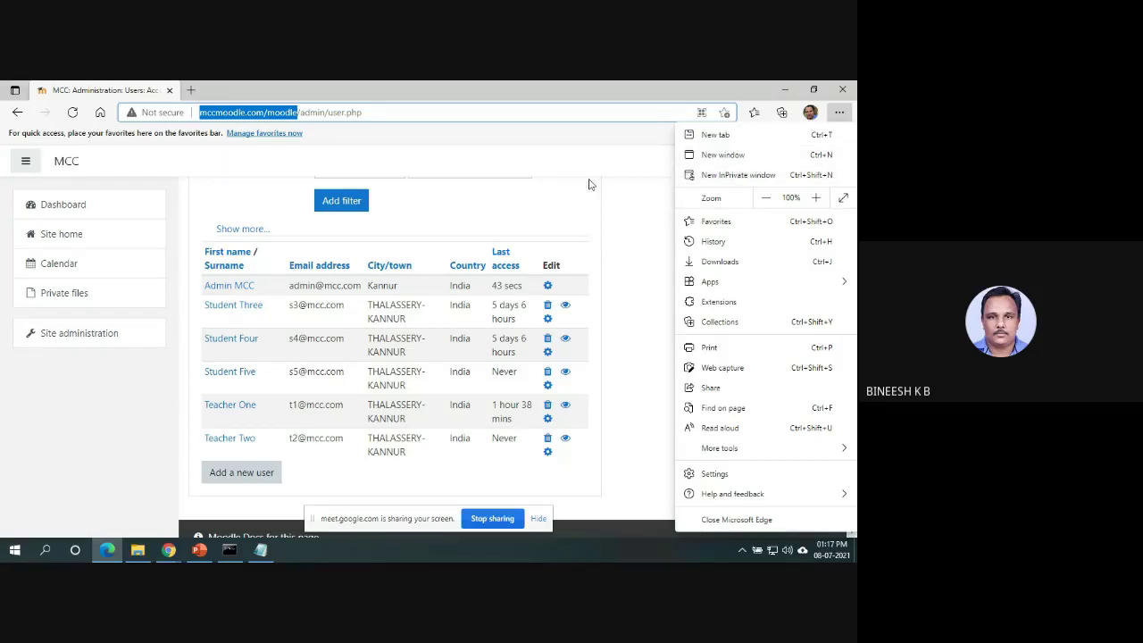
left_click(839, 112)
left_click(839, 112)
left_click(764, 184)
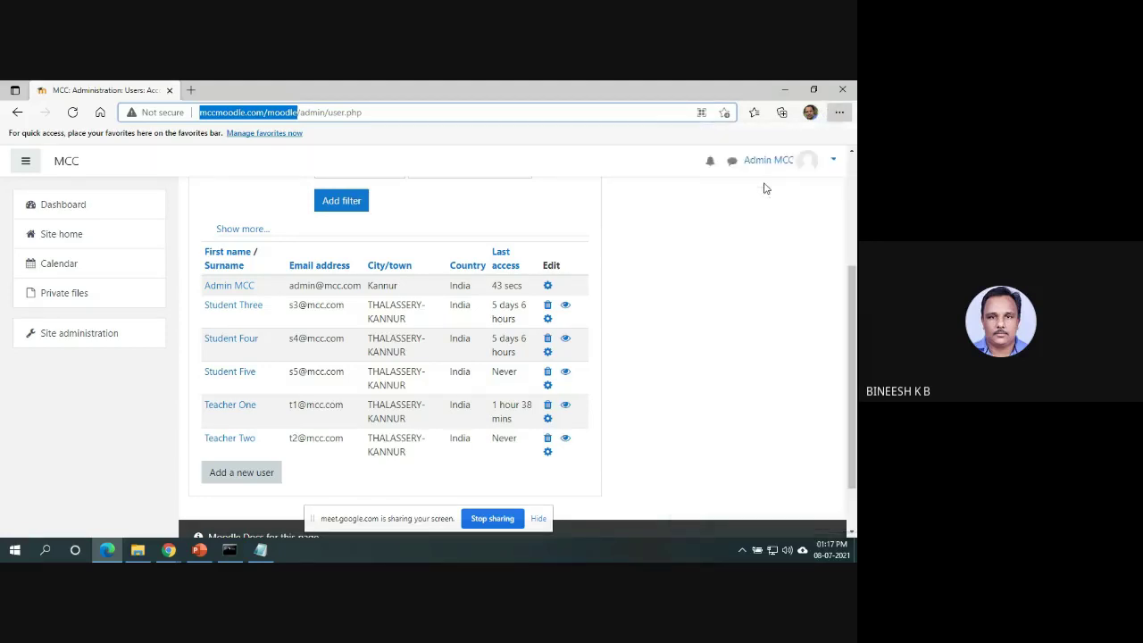
type("mcc")
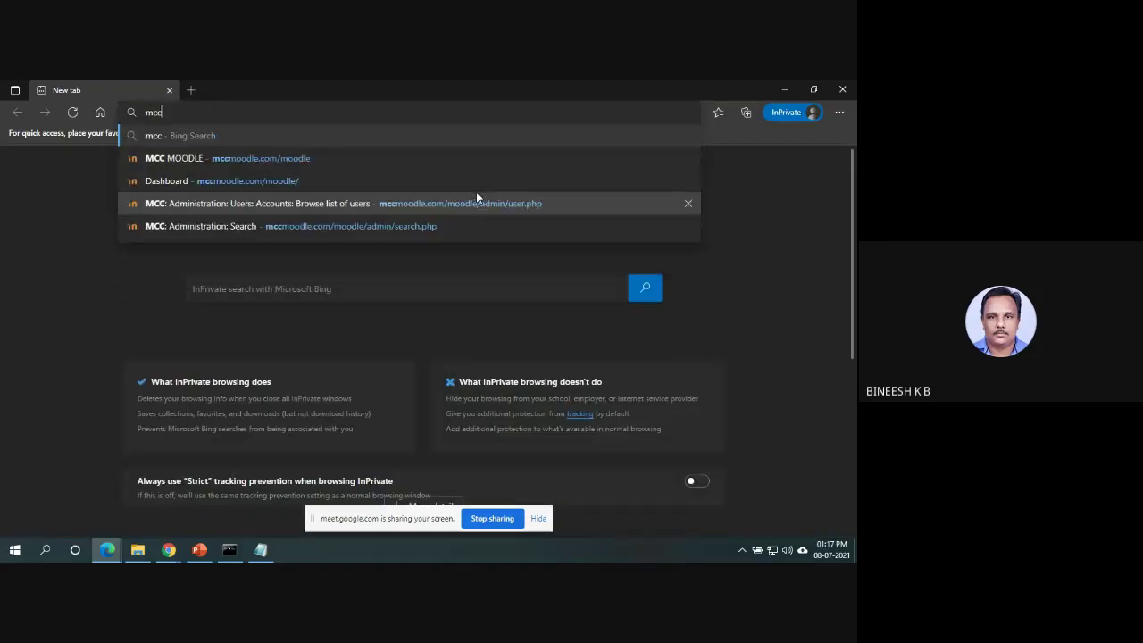
type("moodle")
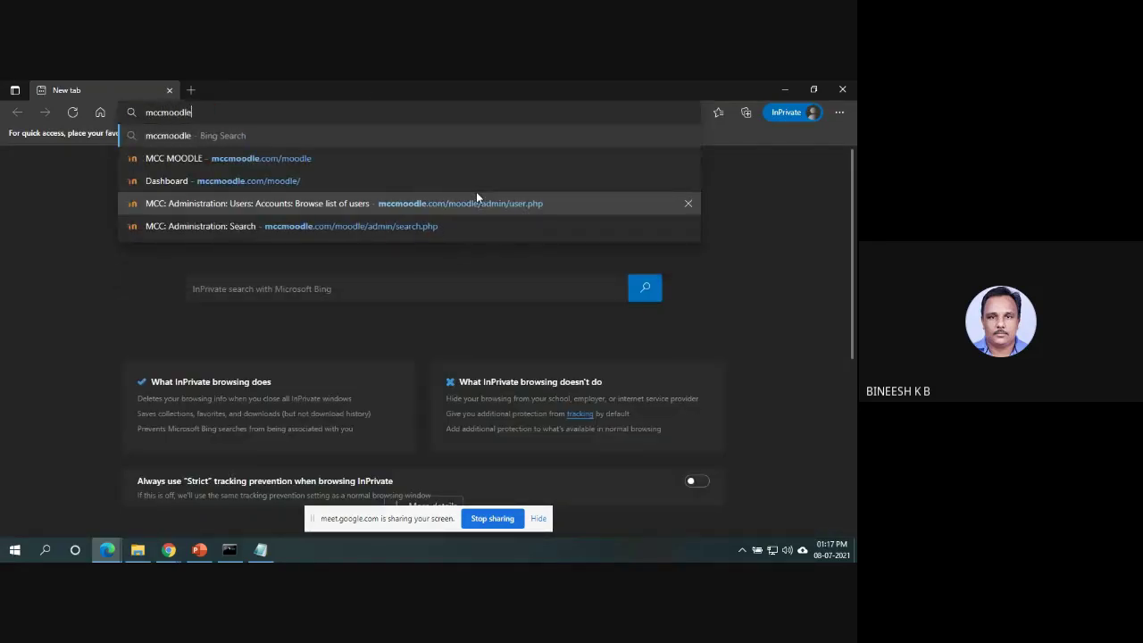
type(".com/moo")
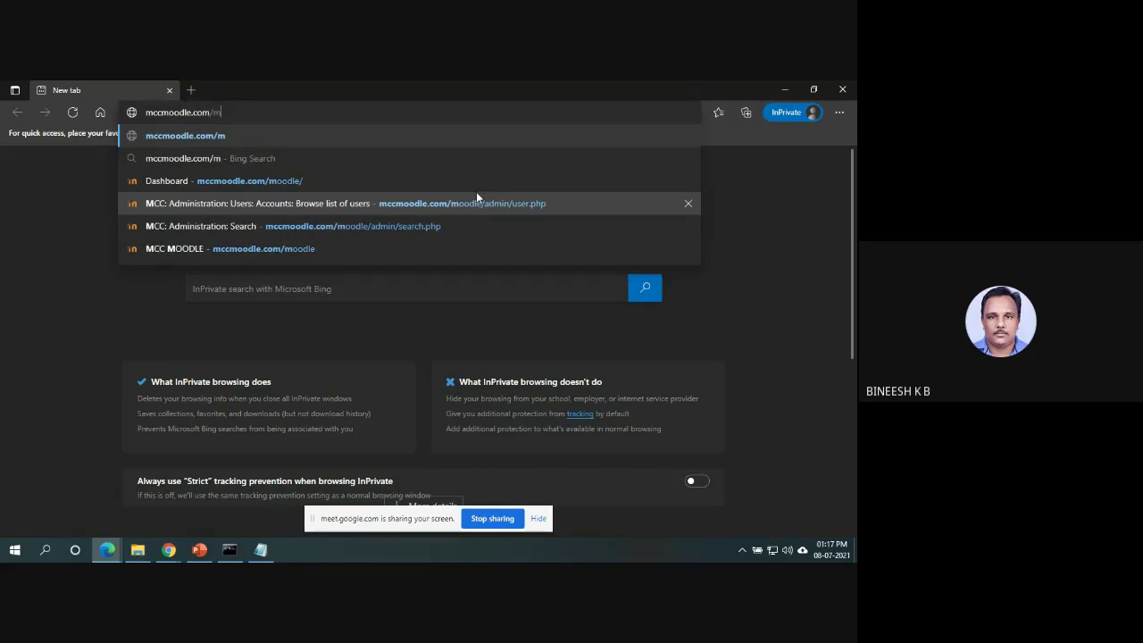
type("dle")
key("Return")
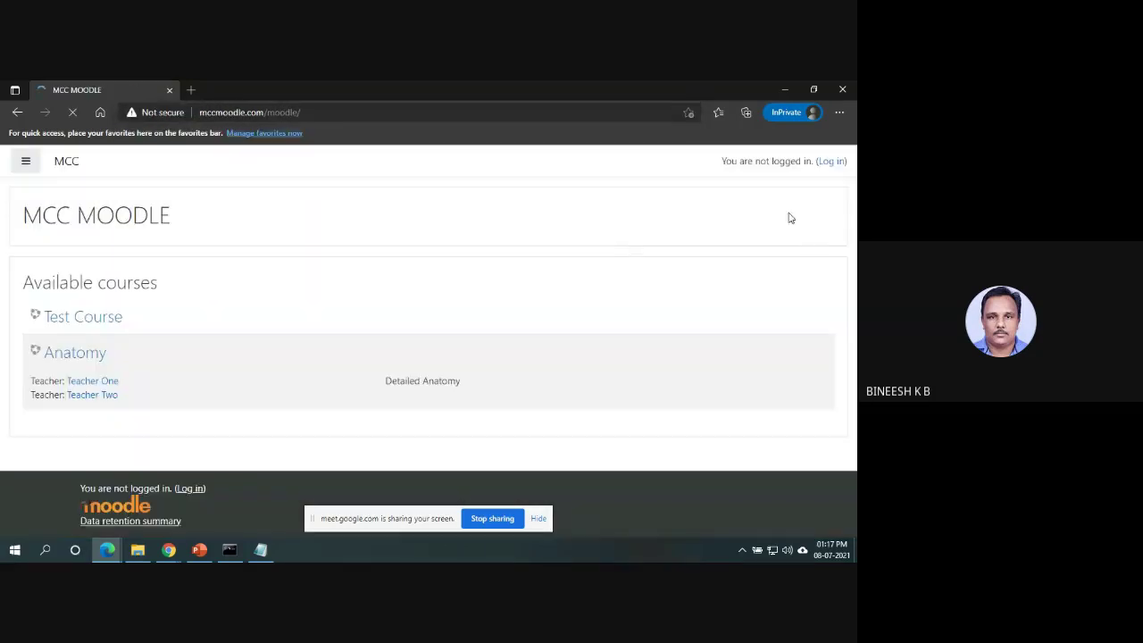
Log in as teacher1 with the teacher's password, then return to the admin window.
left_click(830, 161)
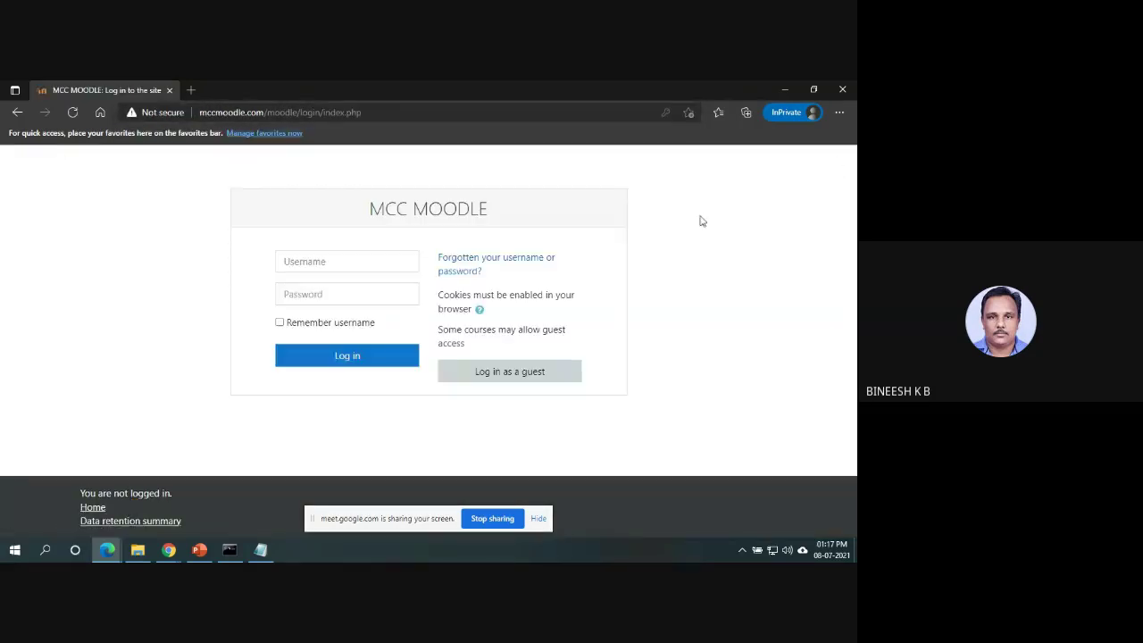
left_click(352, 265)
type("te")
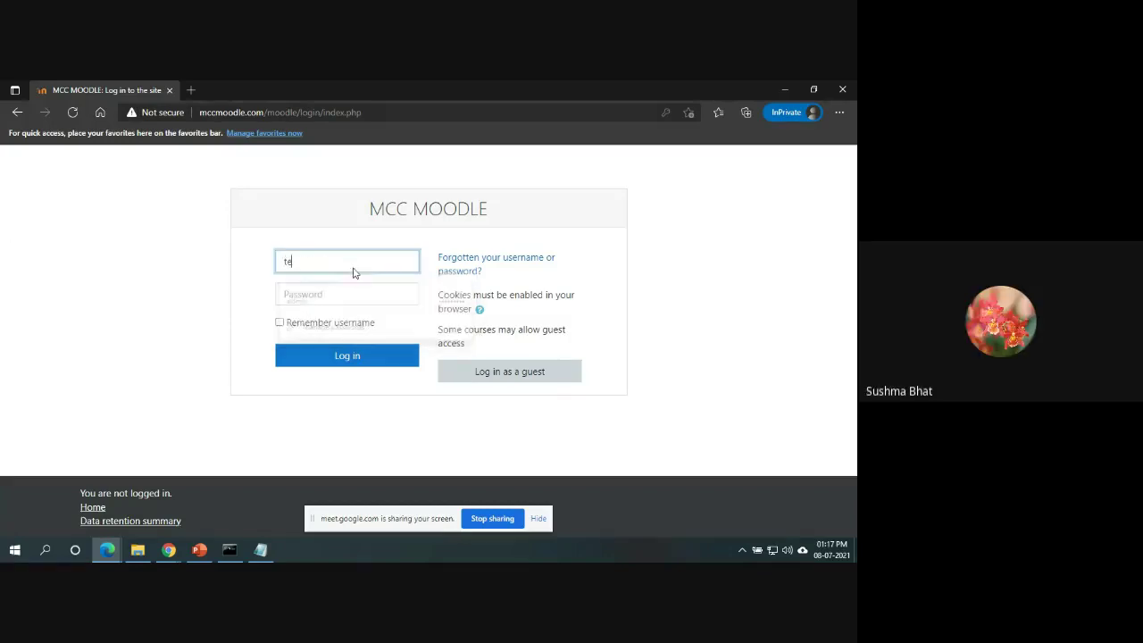
type("acher")
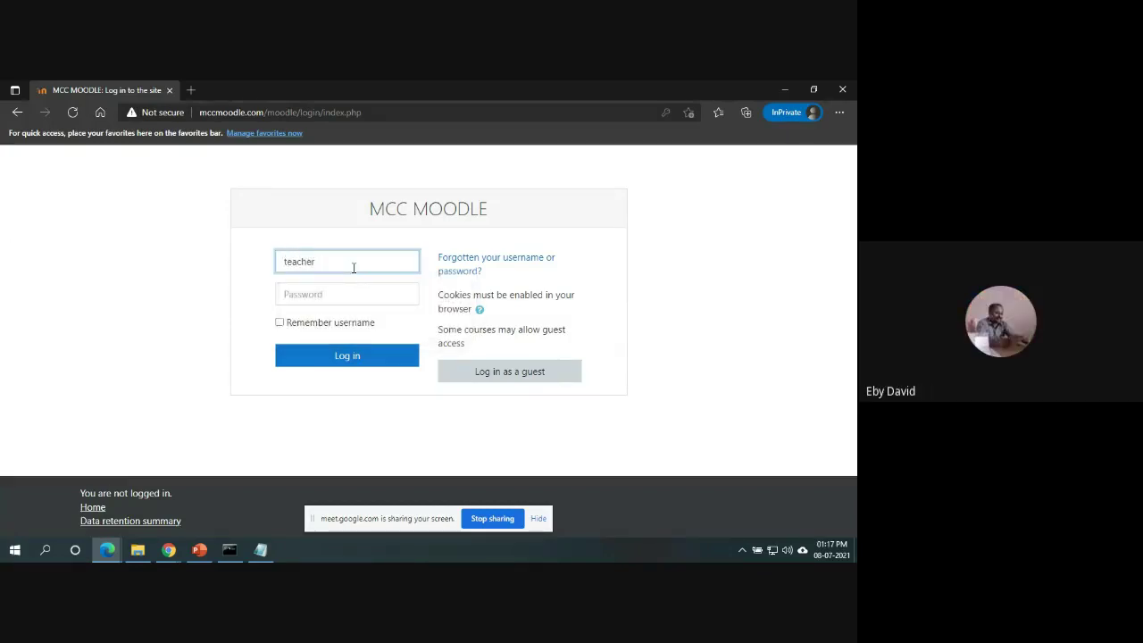
type("1")
key("Tab")
type("teacher@123")
key("Return")
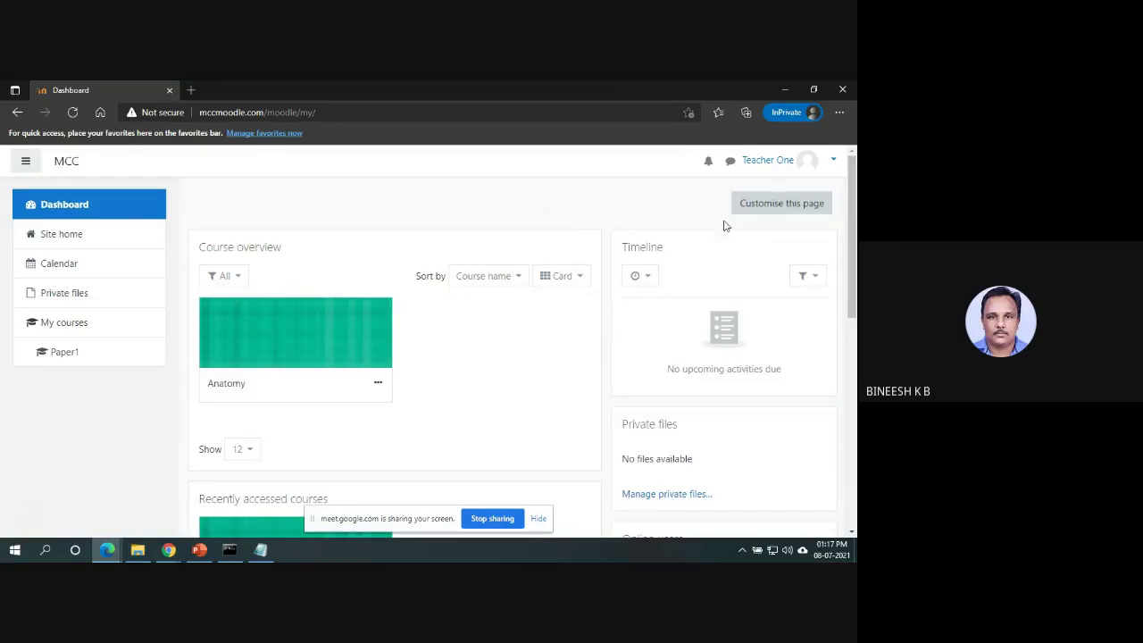
left_click(785, 88)
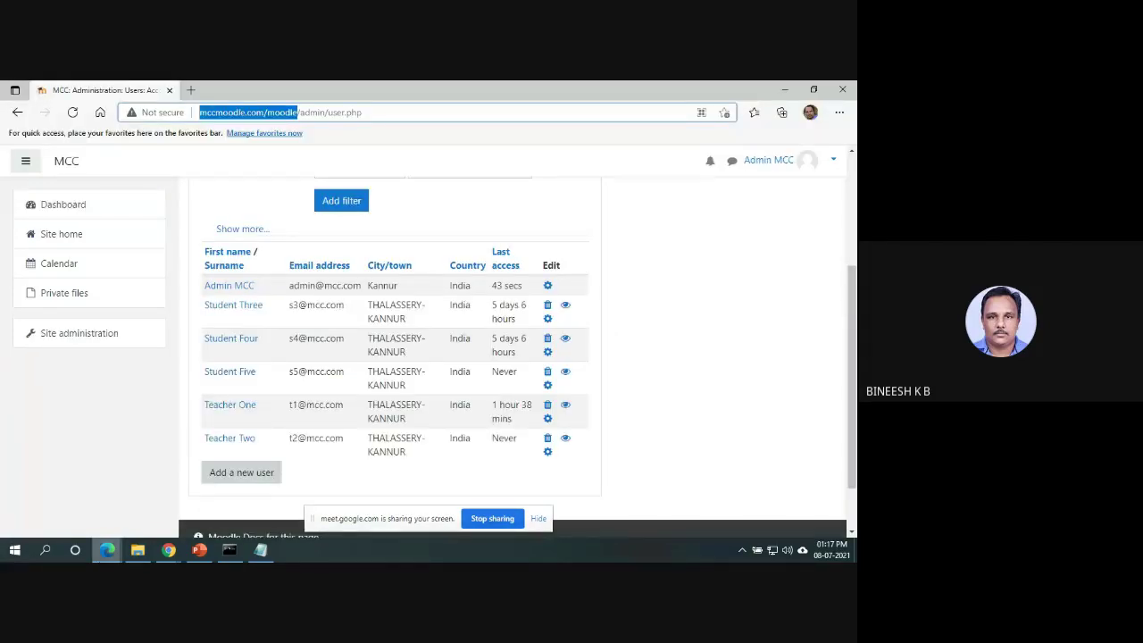
Go to Site administration > Courses > Manage courses and categories.
left_click(112, 516)
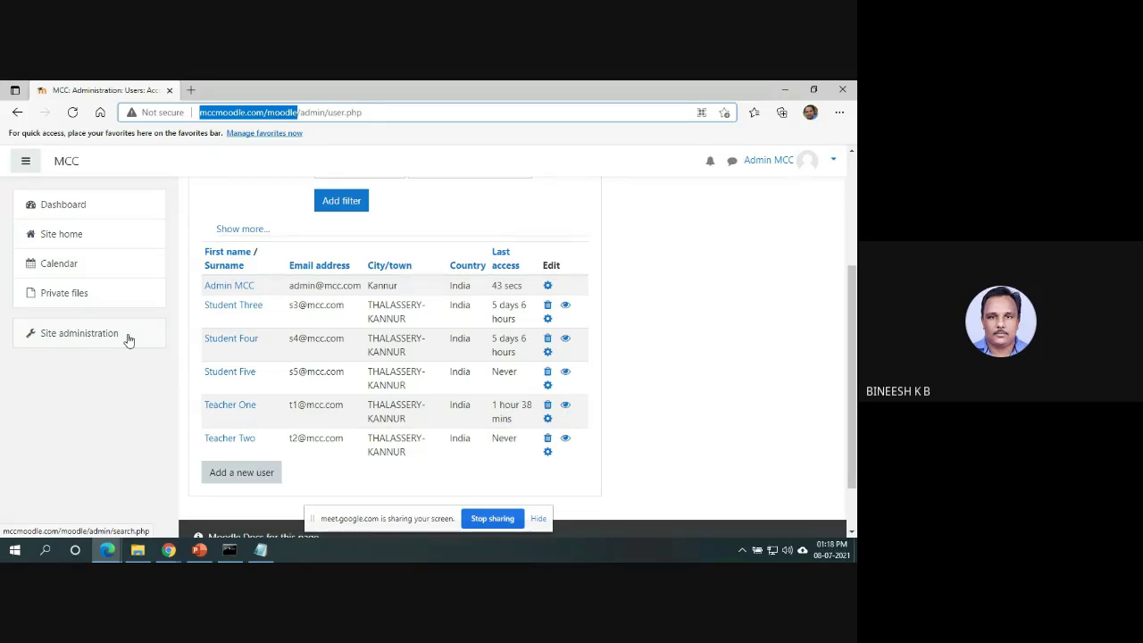
left_click(127, 339)
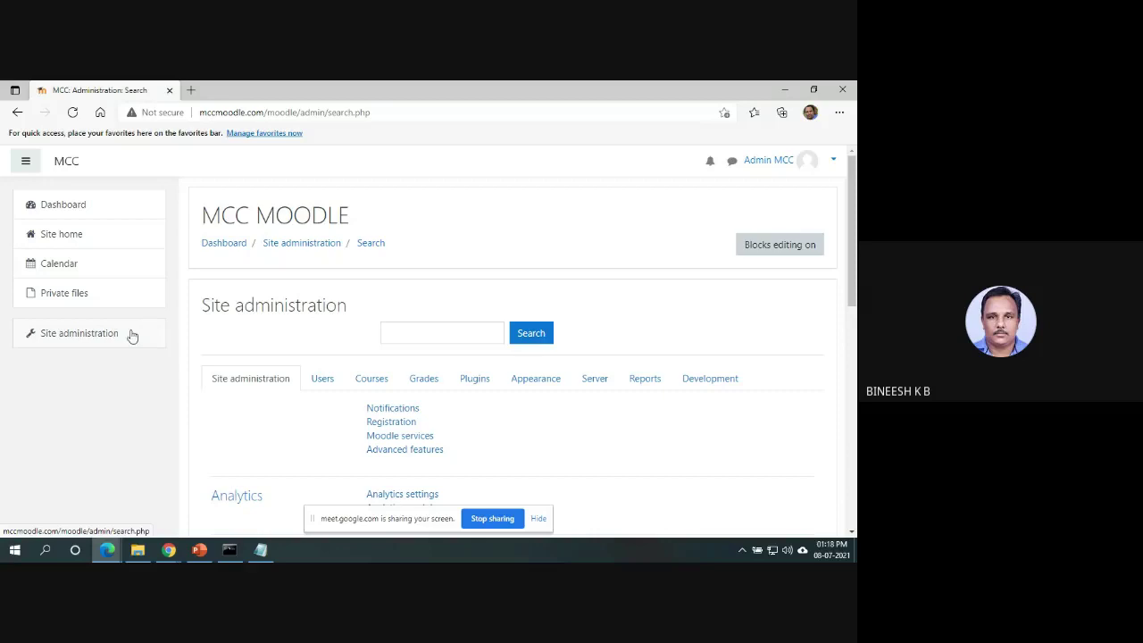
left_click(376, 380)
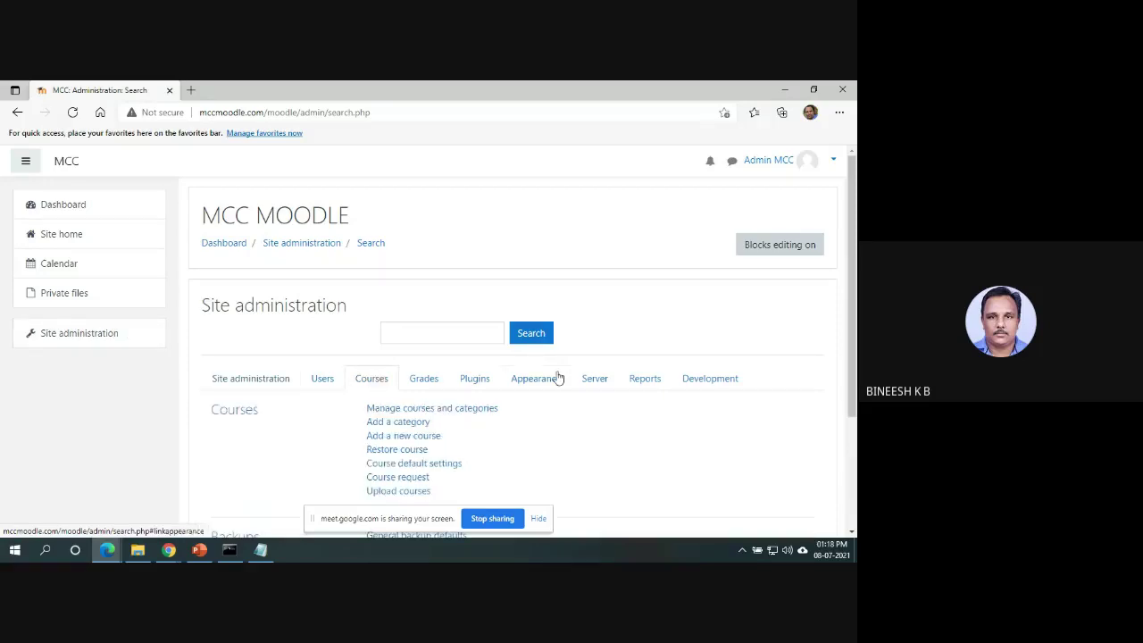
left_click(474, 410)
scroll(513, 348, "down", 1)
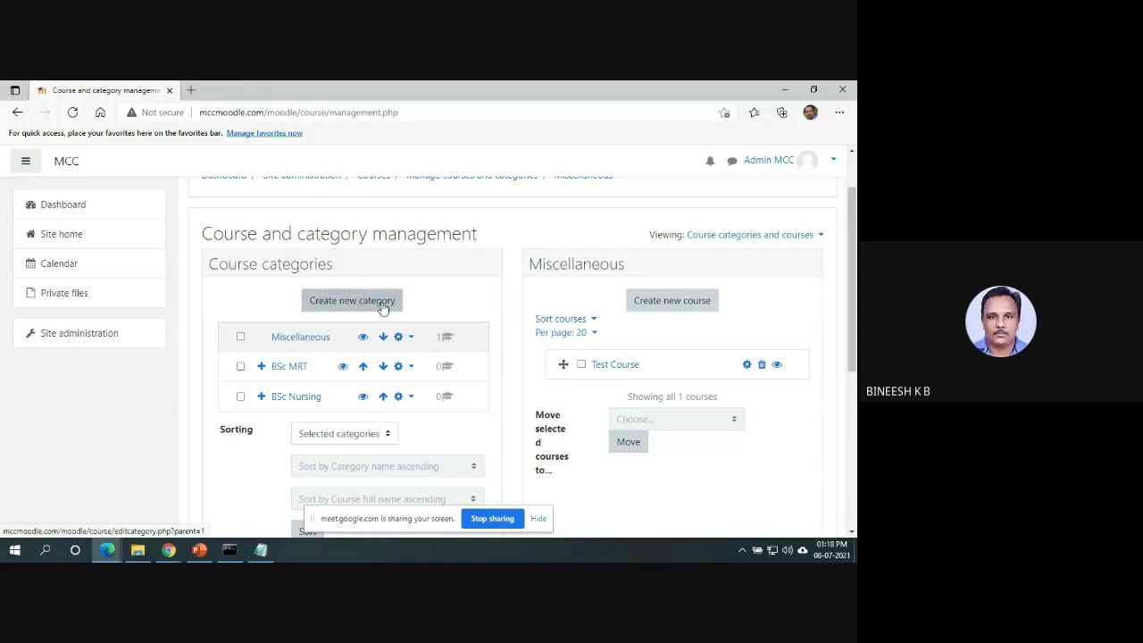
Create a category named B.Tech with Top as its parent category.
left_click(382, 306)
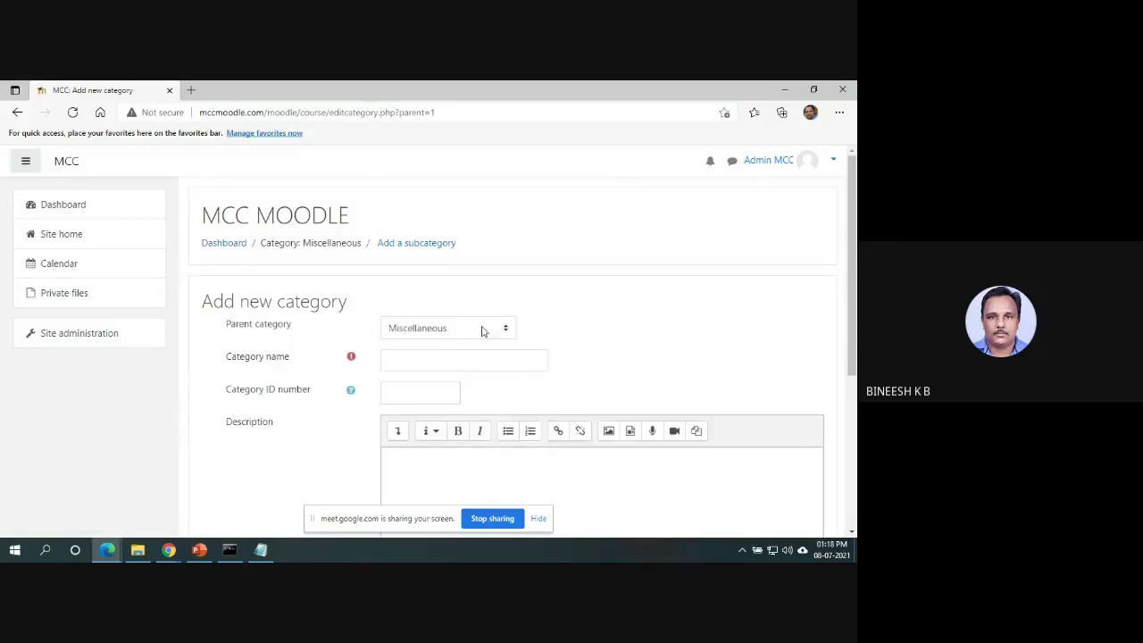
left_click(480, 328)
left_click(438, 345)
left_click(433, 362)
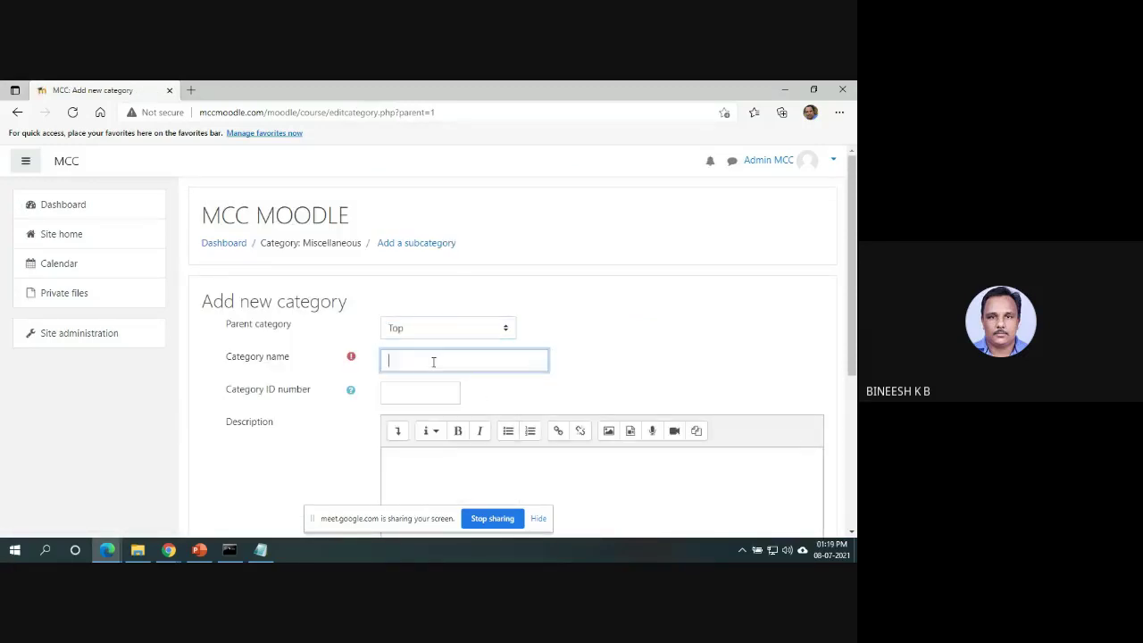
type("B.Tech")
left_click_drag(853, 272, 854, 404)
left_click(428, 428)
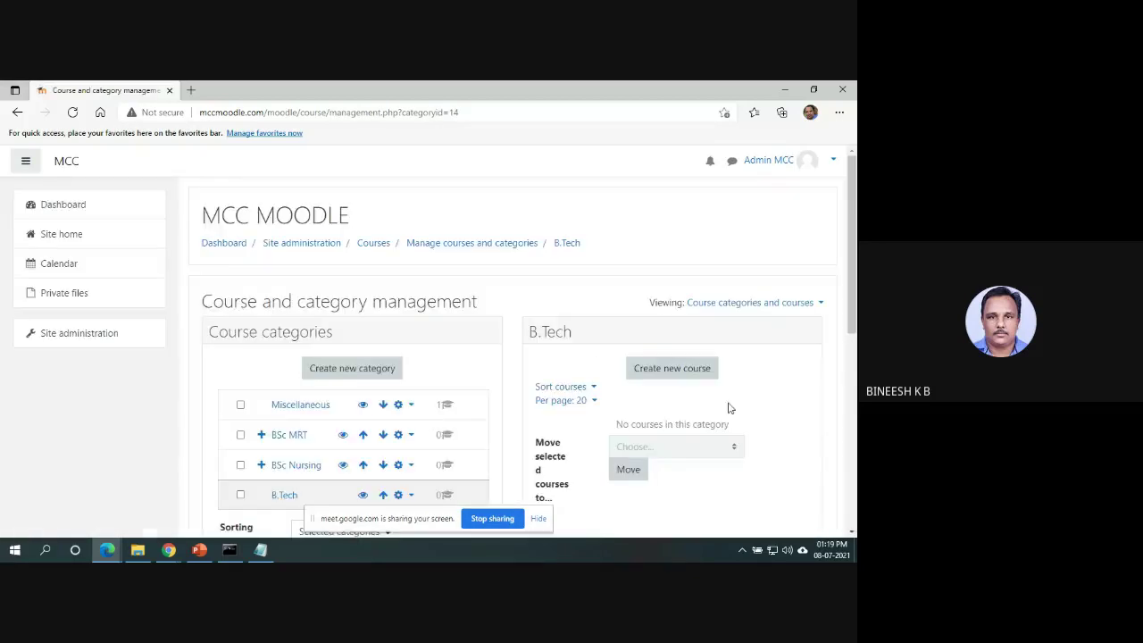
scroll(643, 372, "down", 2)
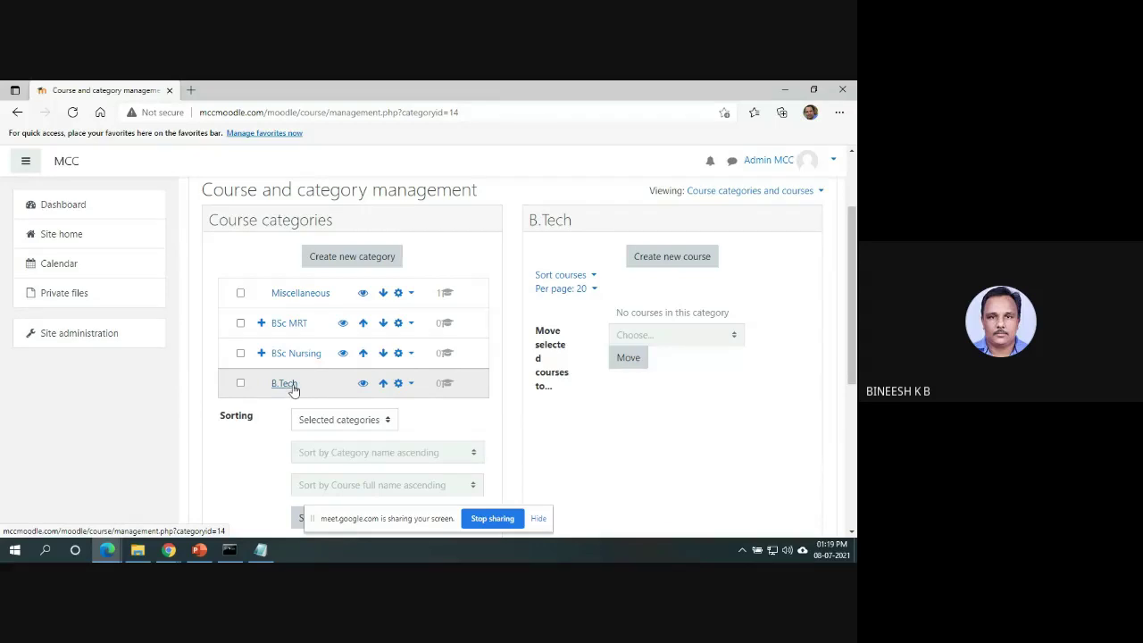
left_click(290, 386)
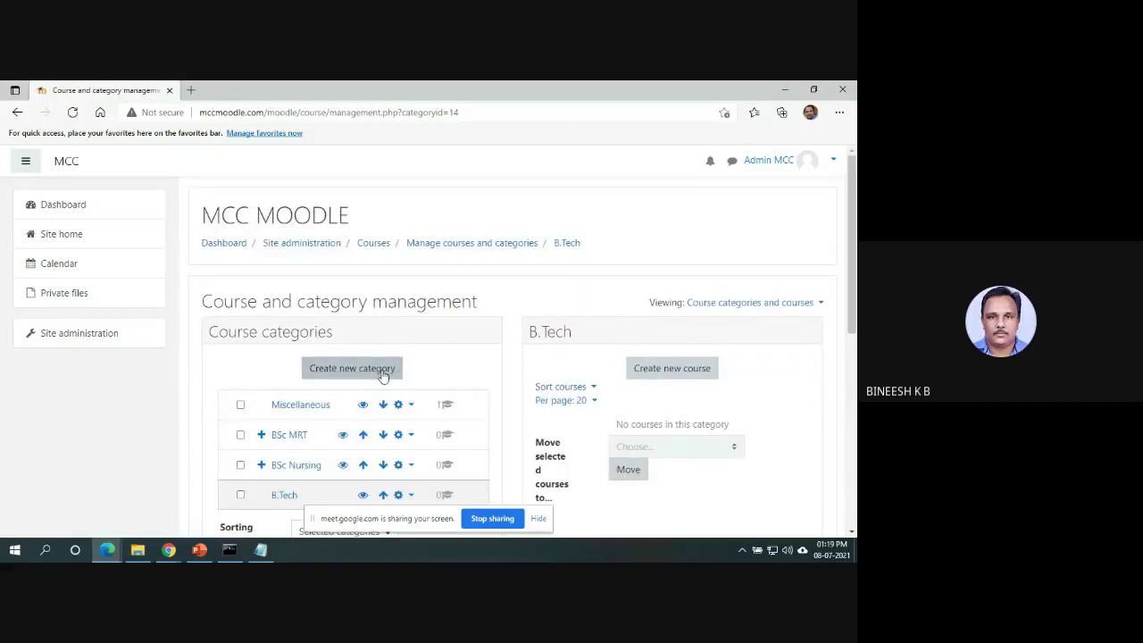
left_click(383, 375)
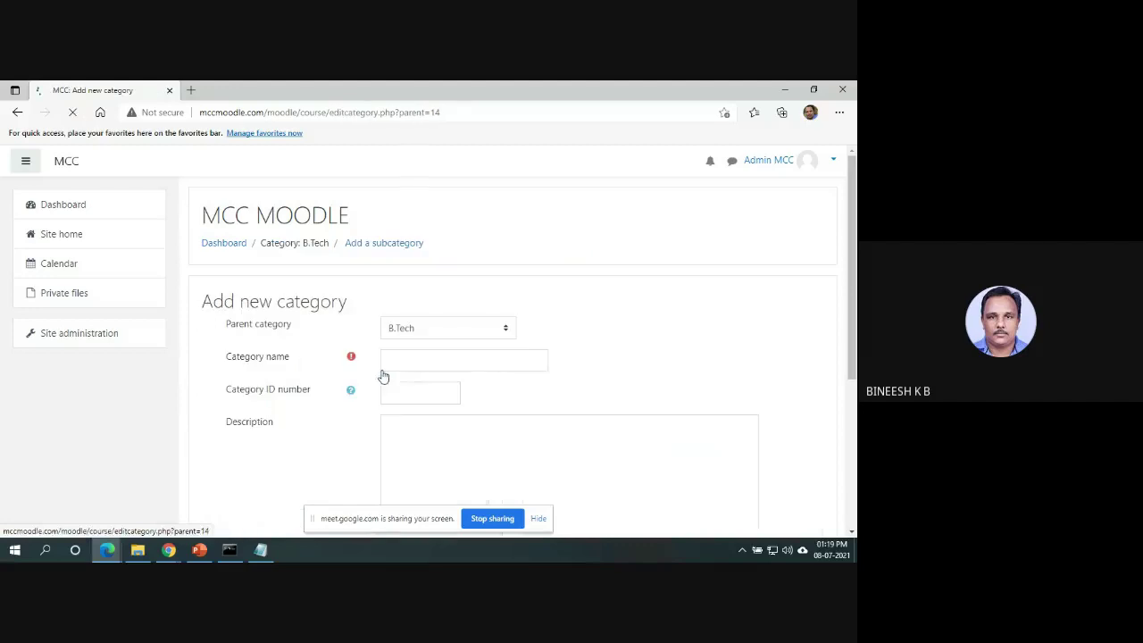
left_click(515, 365)
type("CE")
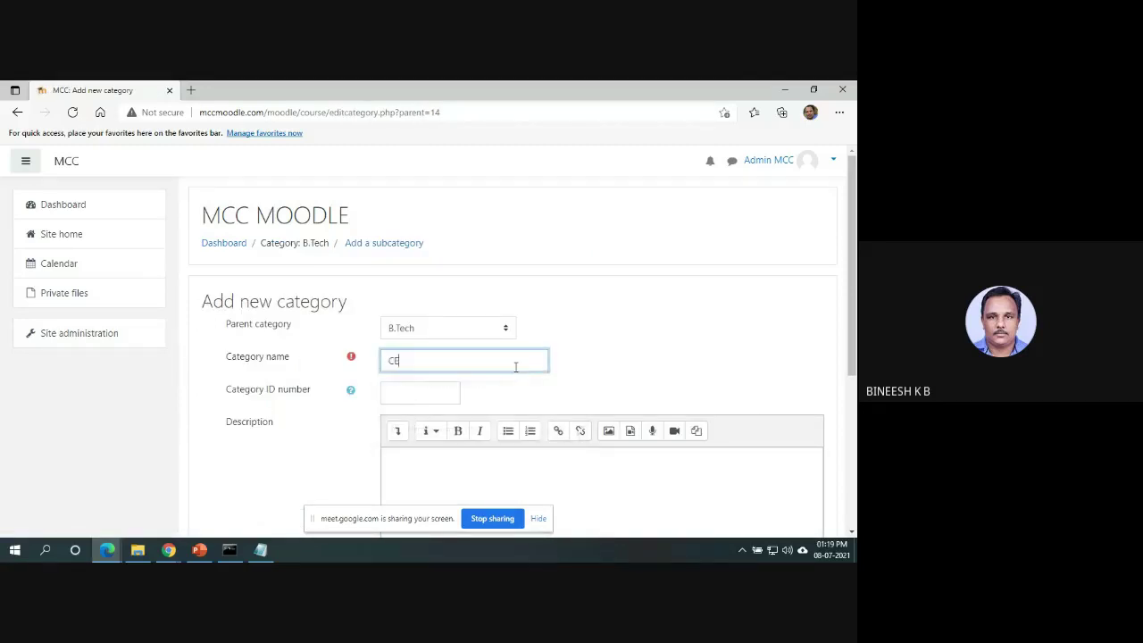
scroll(839, 267, "down", 2)
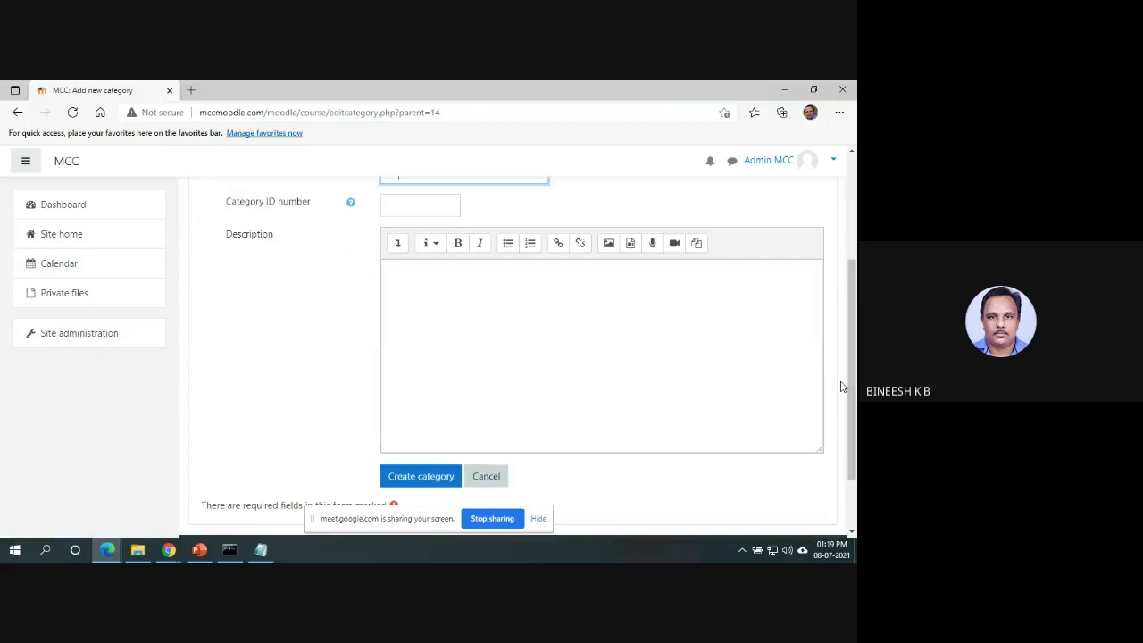
left_click(430, 474)
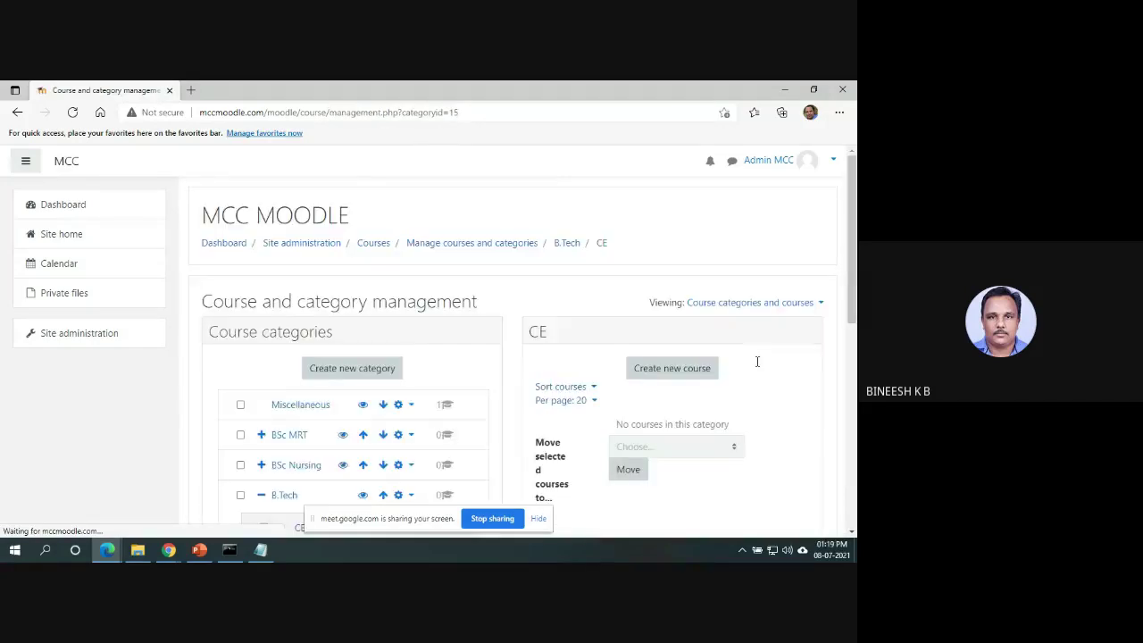
scroll(855, 266, "down", 2)
left_click(284, 357)
left_click(391, 383)
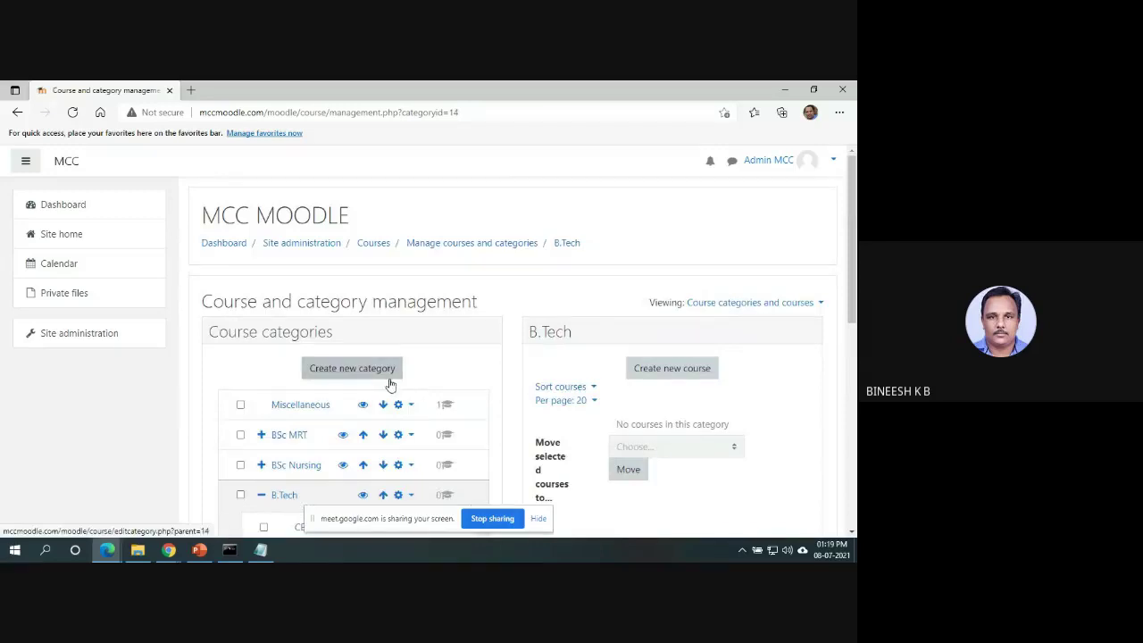
left_click(484, 359)
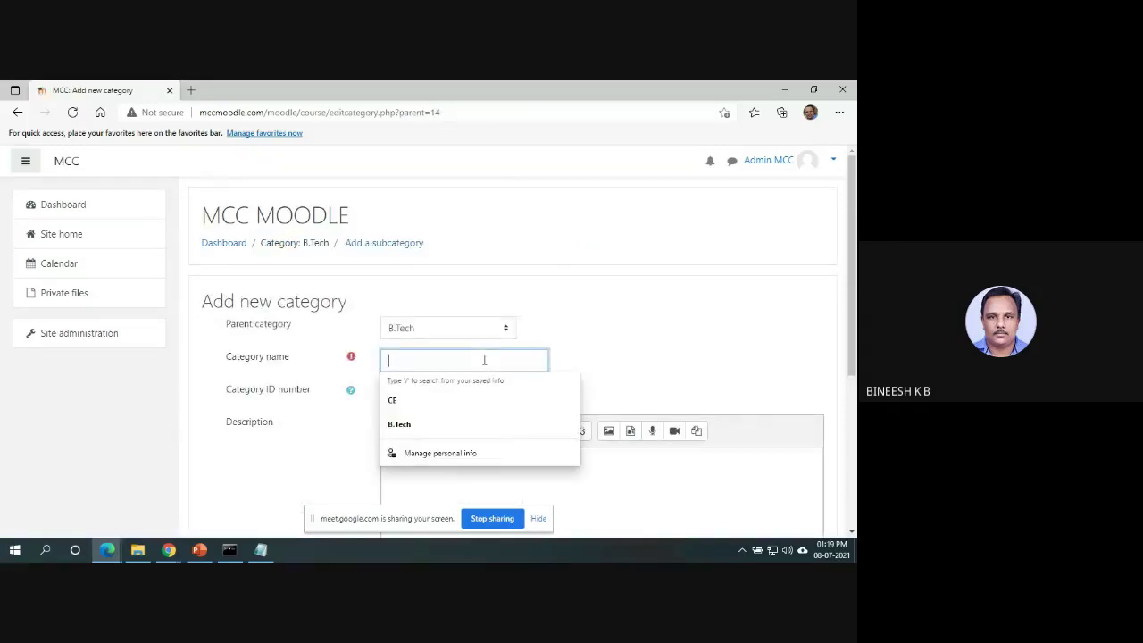
type("CSE")
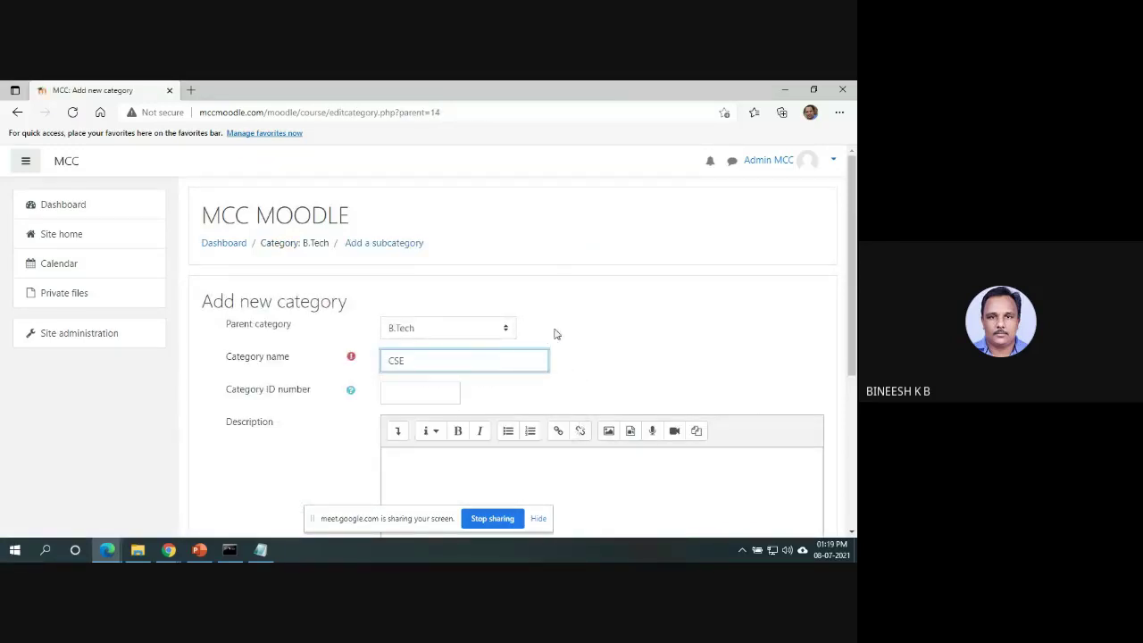
left_click_drag(854, 225, 845, 327)
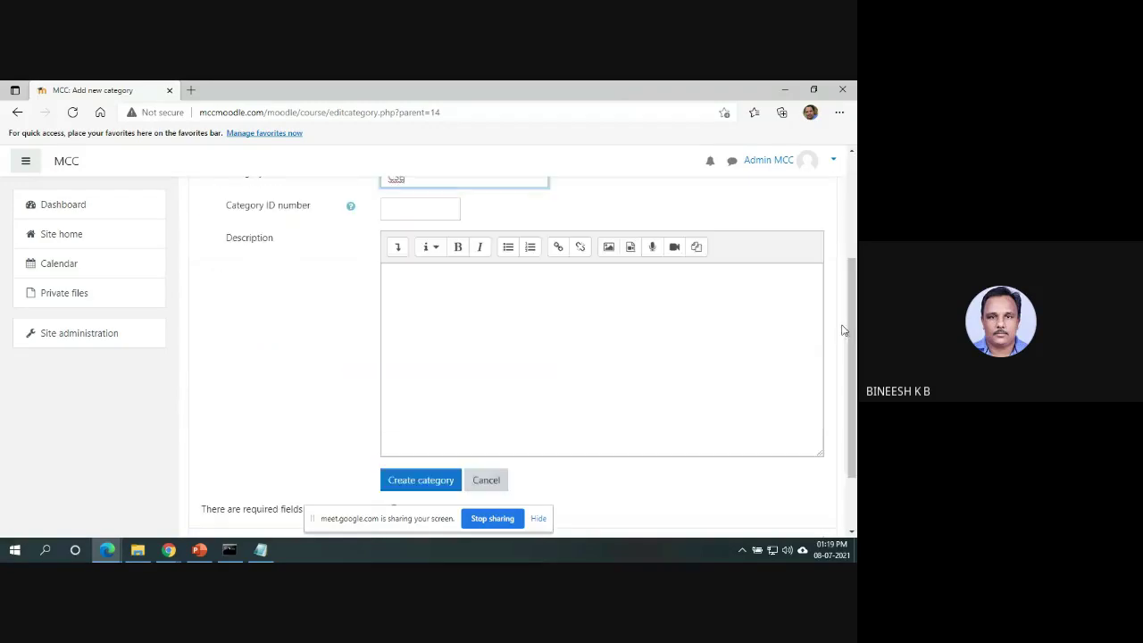
left_click(416, 484)
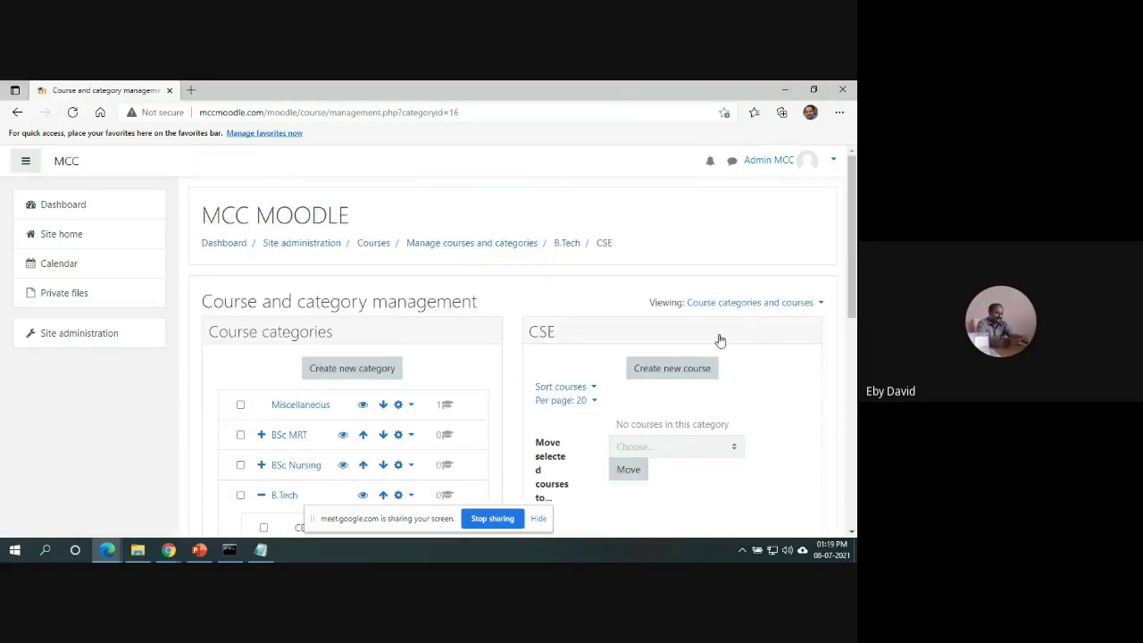
left_click_drag(854, 236, 854, 301)
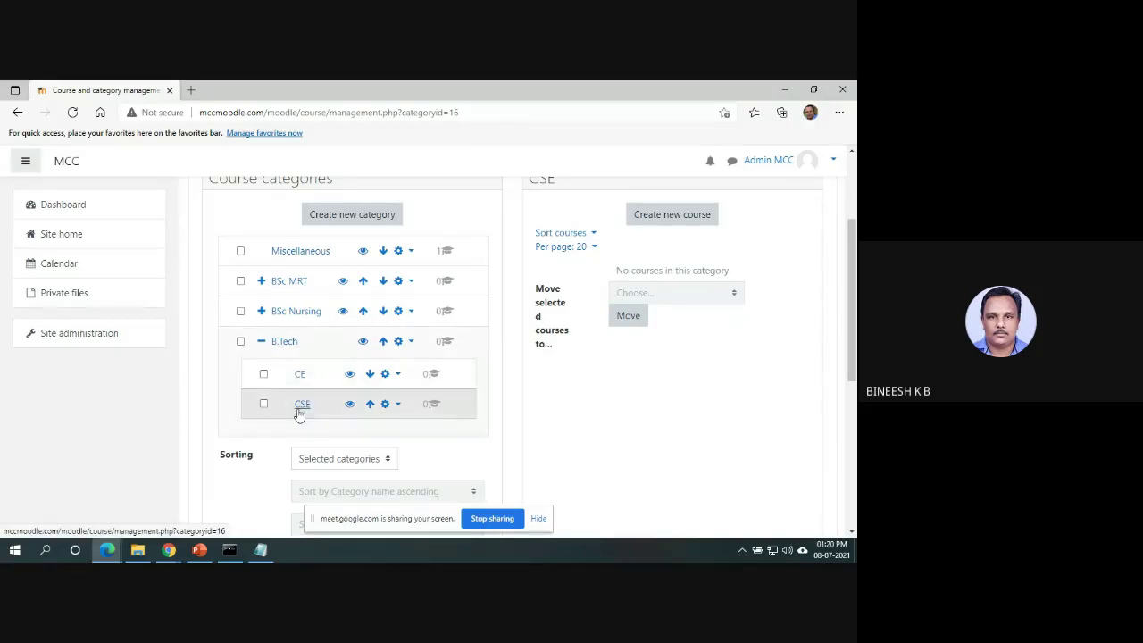
Create a Sem1 subcategory under B.Tech / CSE.
left_click(301, 407)
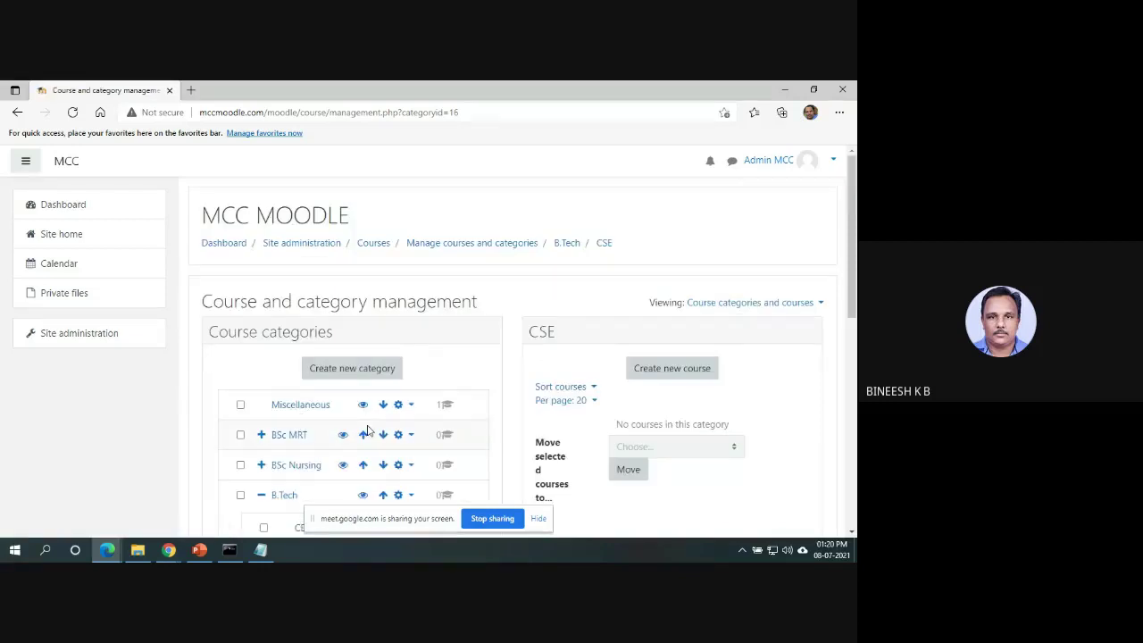
scroll(854, 326, "down", 2)
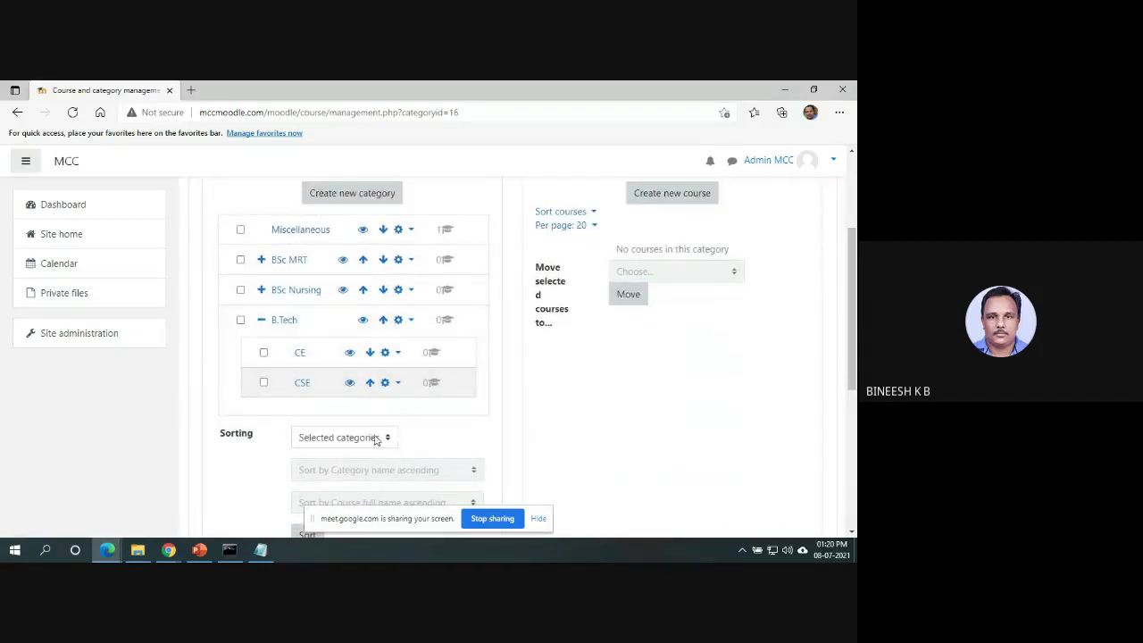
left_click(379, 189)
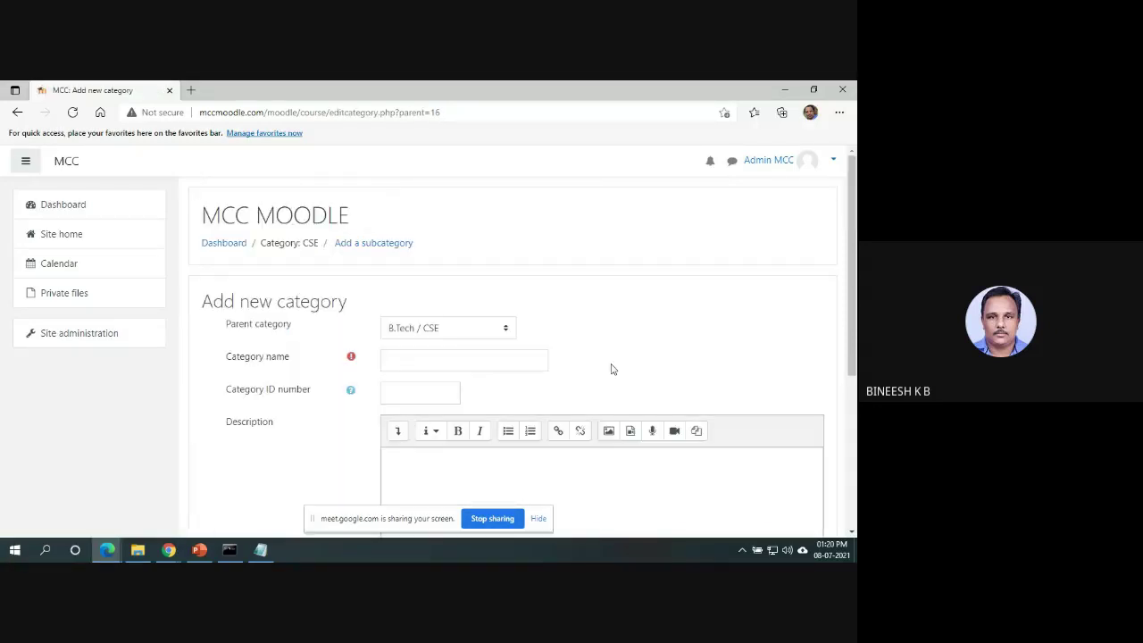
left_click(475, 361)
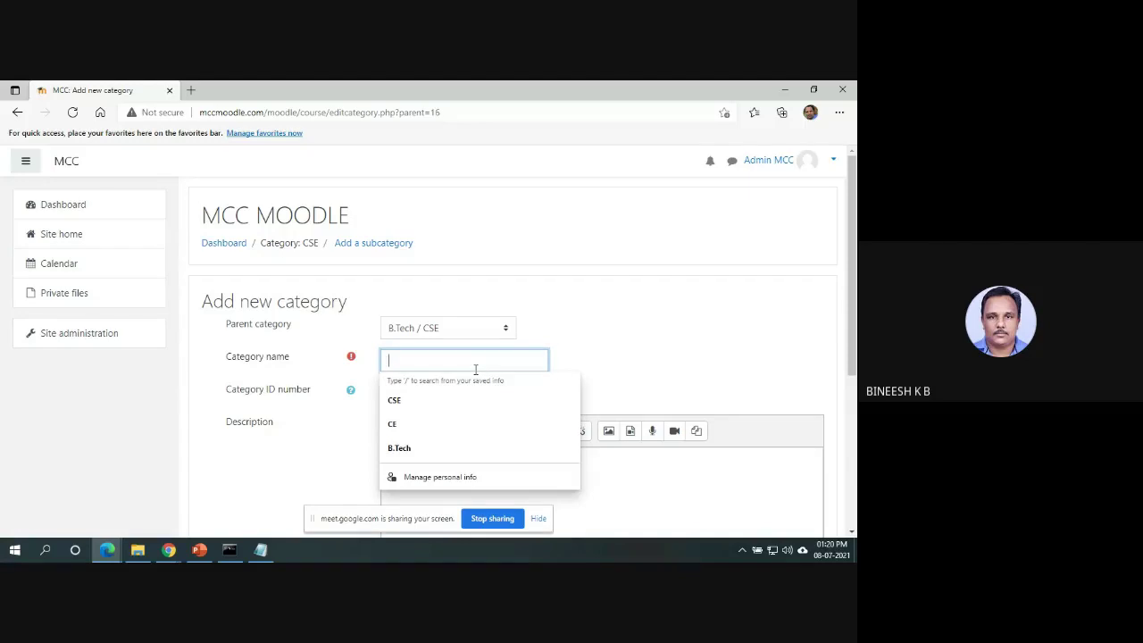
type("Sem1")
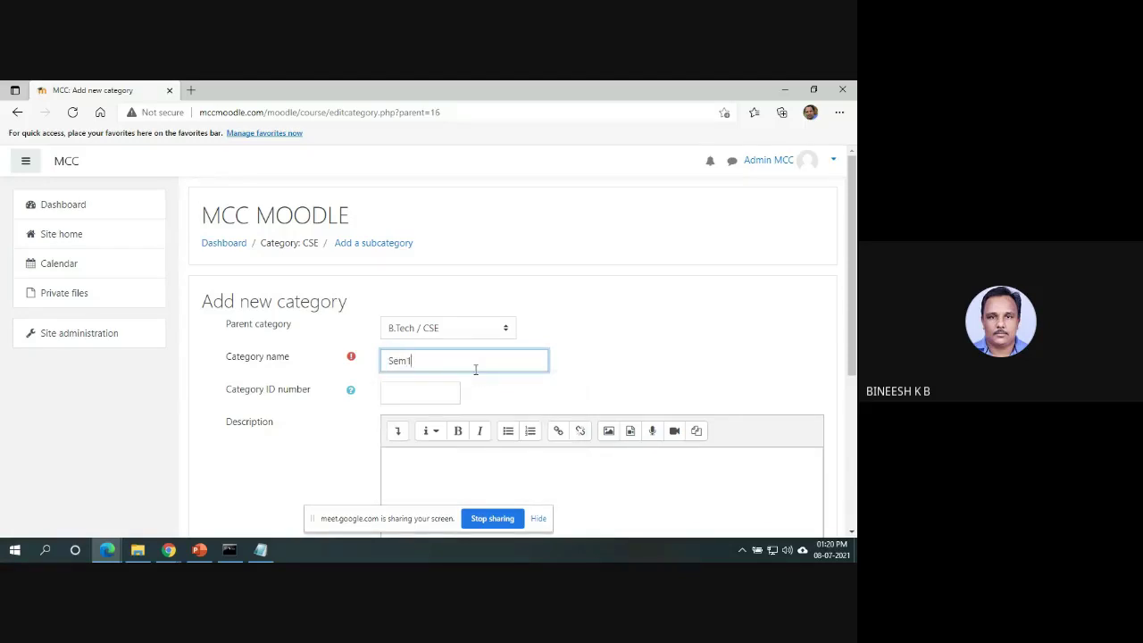
scroll(855, 375, "down", 1)
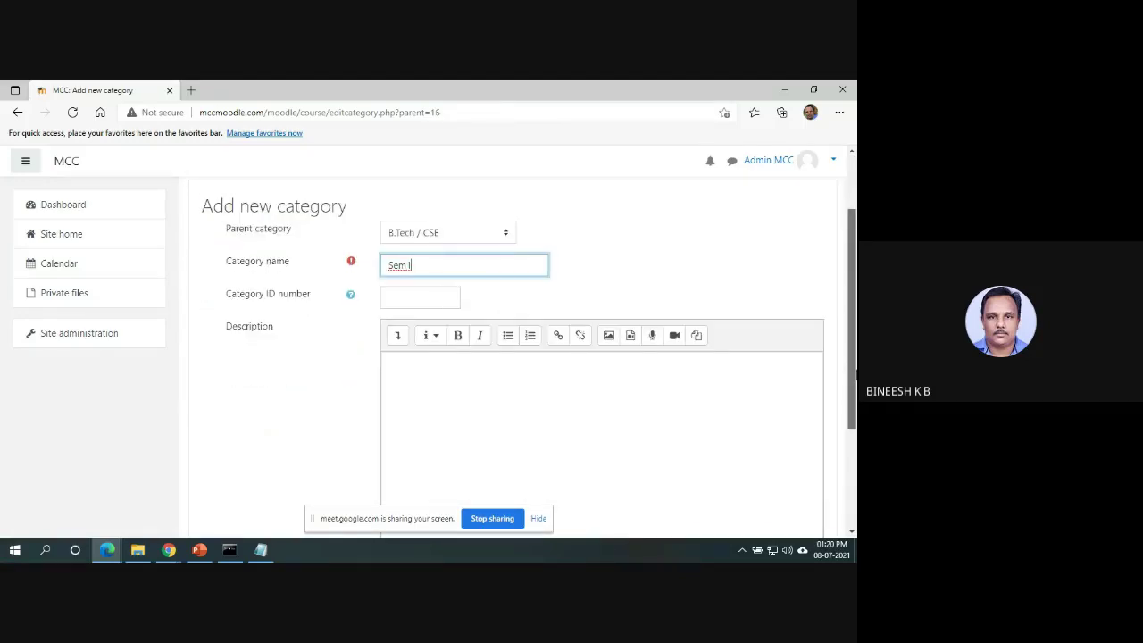
scroll(785, 438, "down", 2)
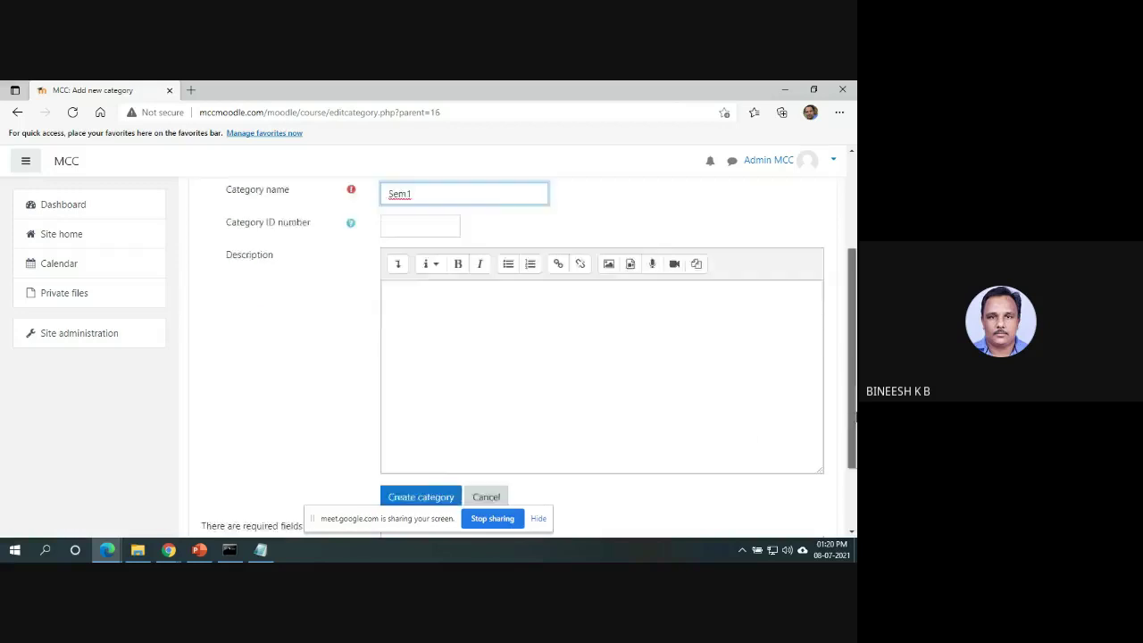
left_click(417, 457)
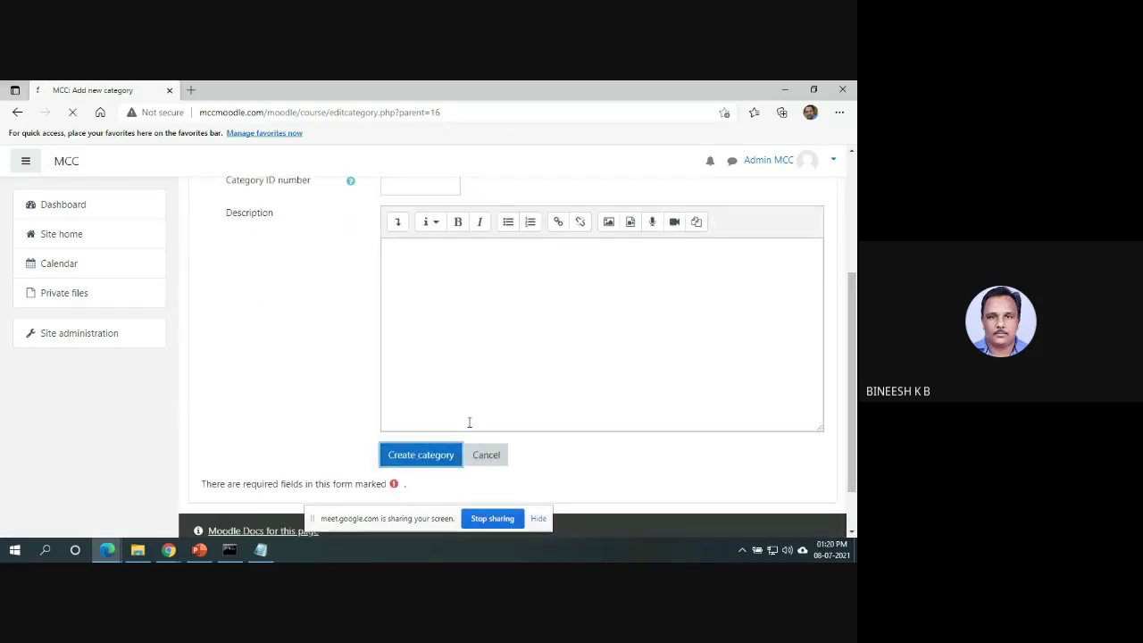
scroll(439, 449, "down", 2)
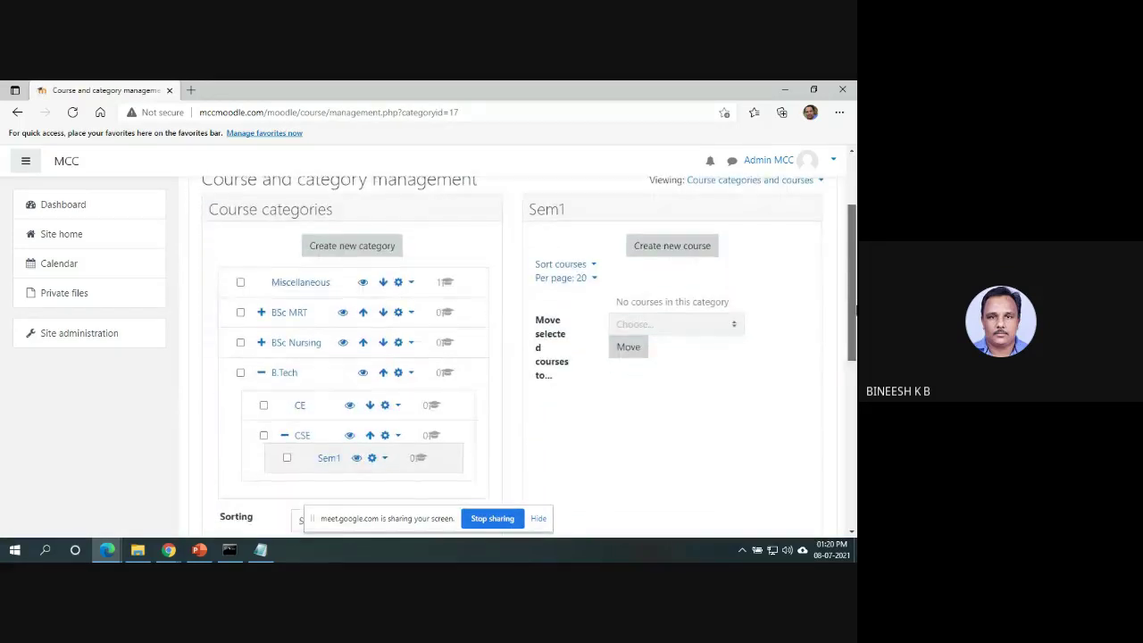
Create a Sem2 subcategory under B.Tech / CSE.
left_click(302, 434)
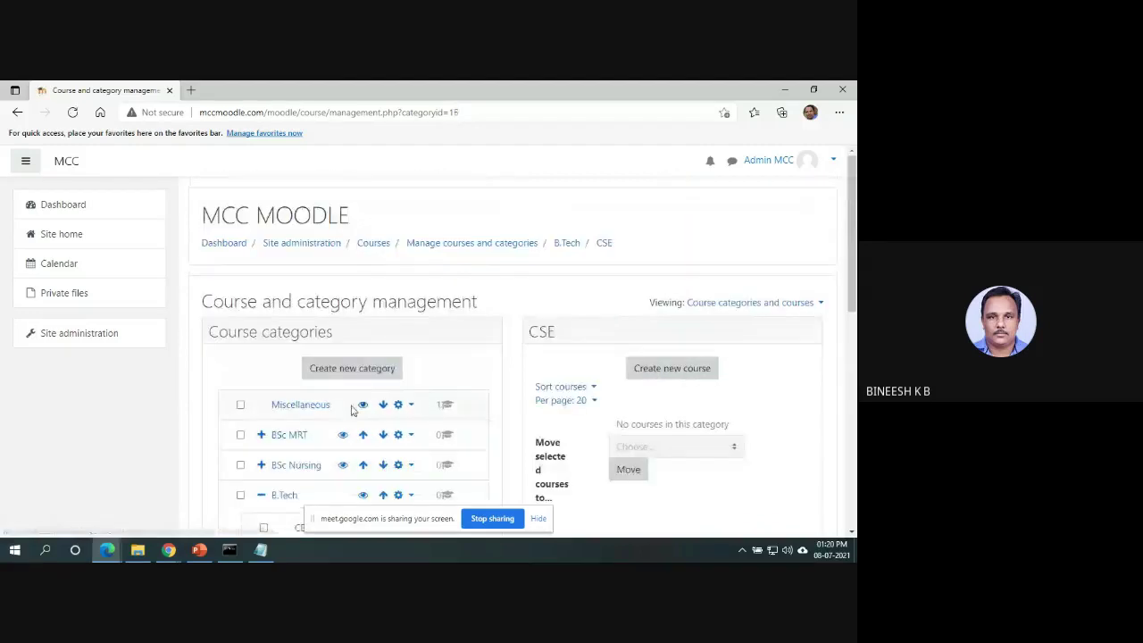
left_click(348, 377)
left_click(464, 361)
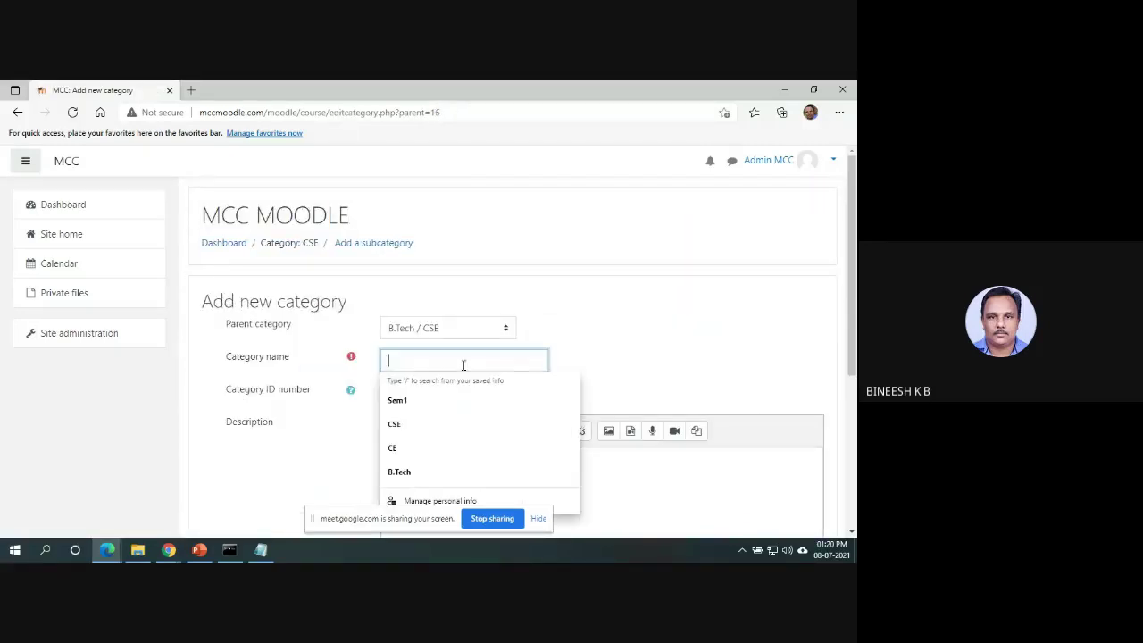
type("Sem")
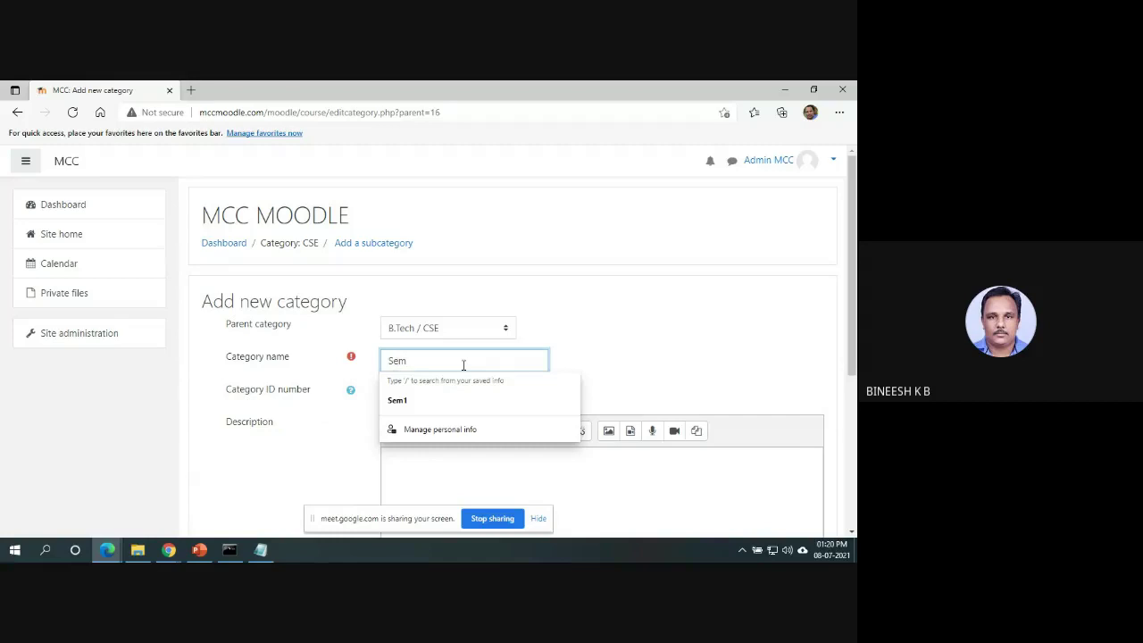
type("2")
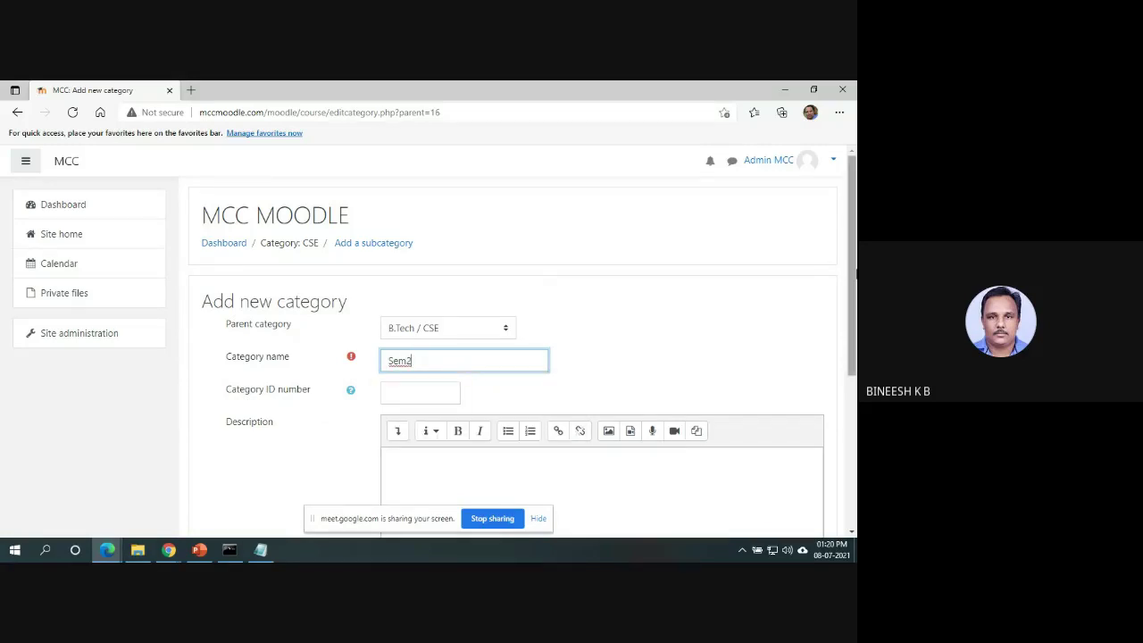
scroll(853, 348, "down", 2)
scroll(852, 348, "down", 1)
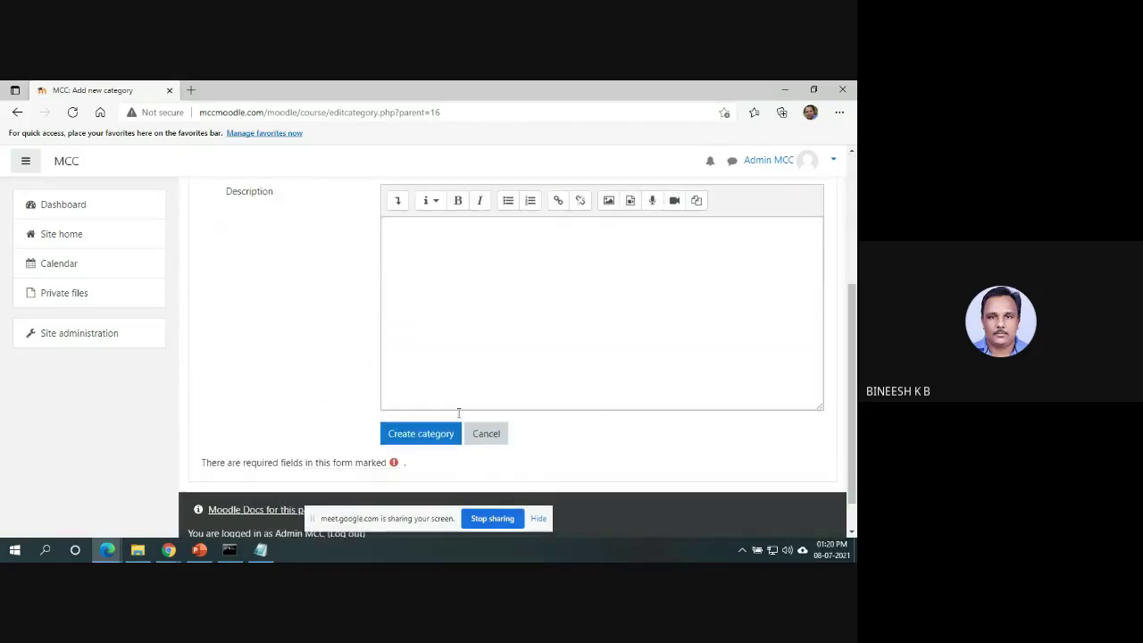
left_click(446, 437)
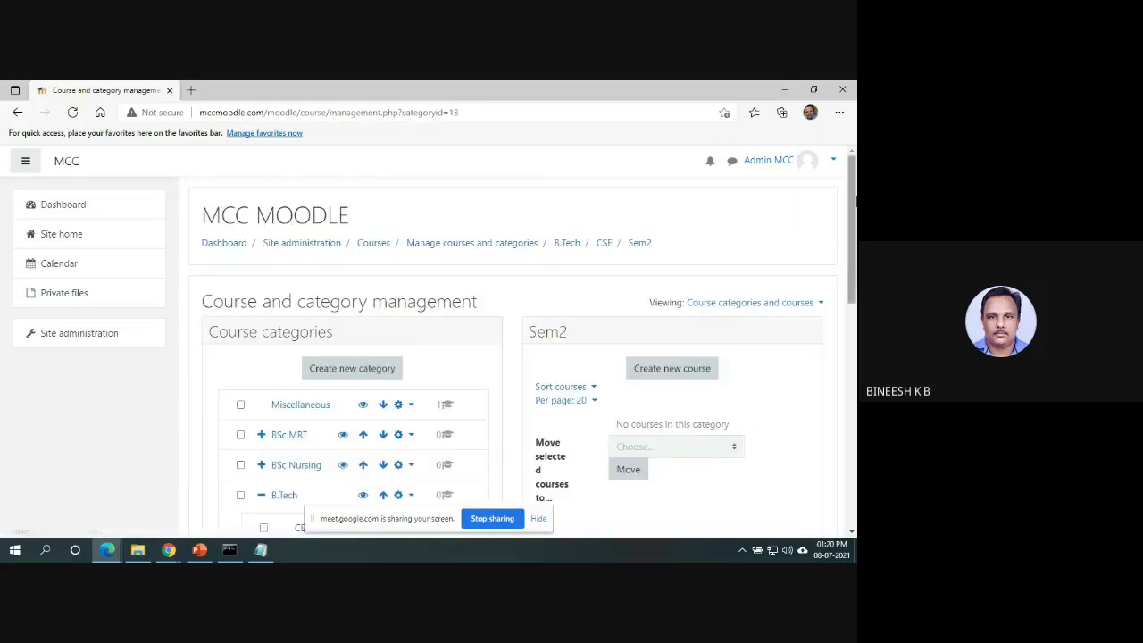
scroll(854, 225, "down", 1)
left_click_drag(855, 225, 852, 261)
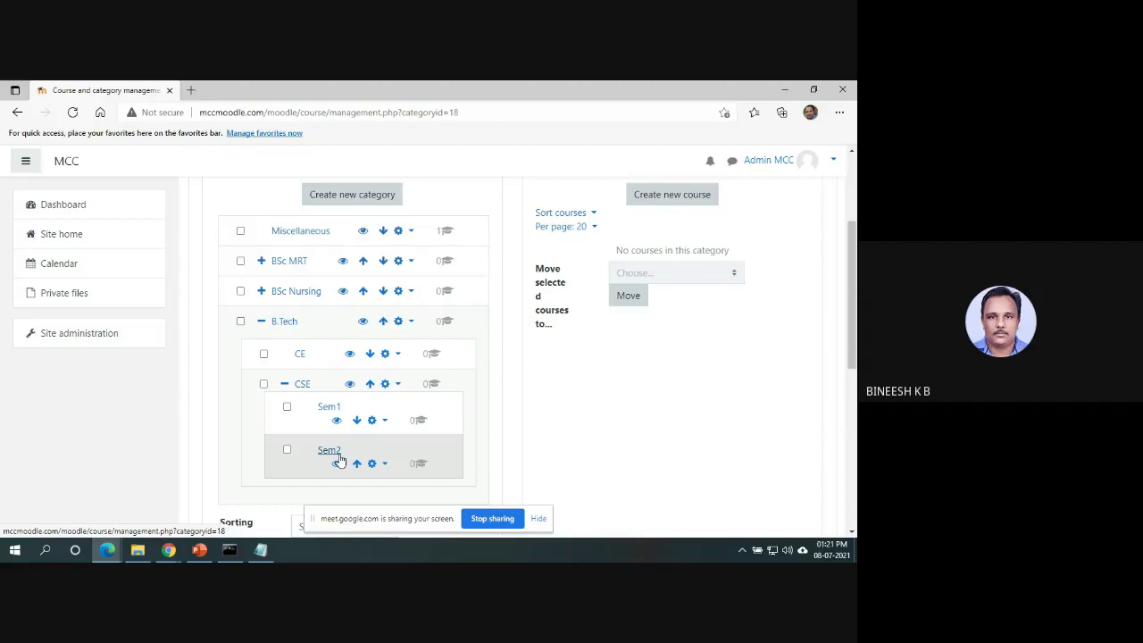
Open the Sem1 category page.
left_click(329, 407)
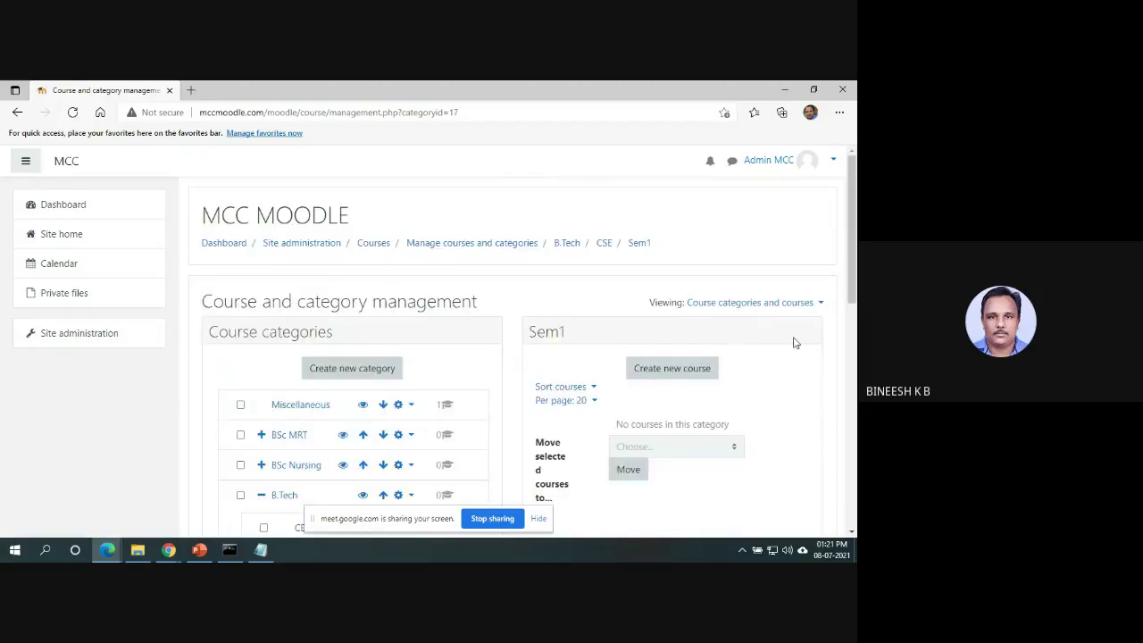
scroll(853, 277, "down", 1)
scroll(853, 277, "down", 1)
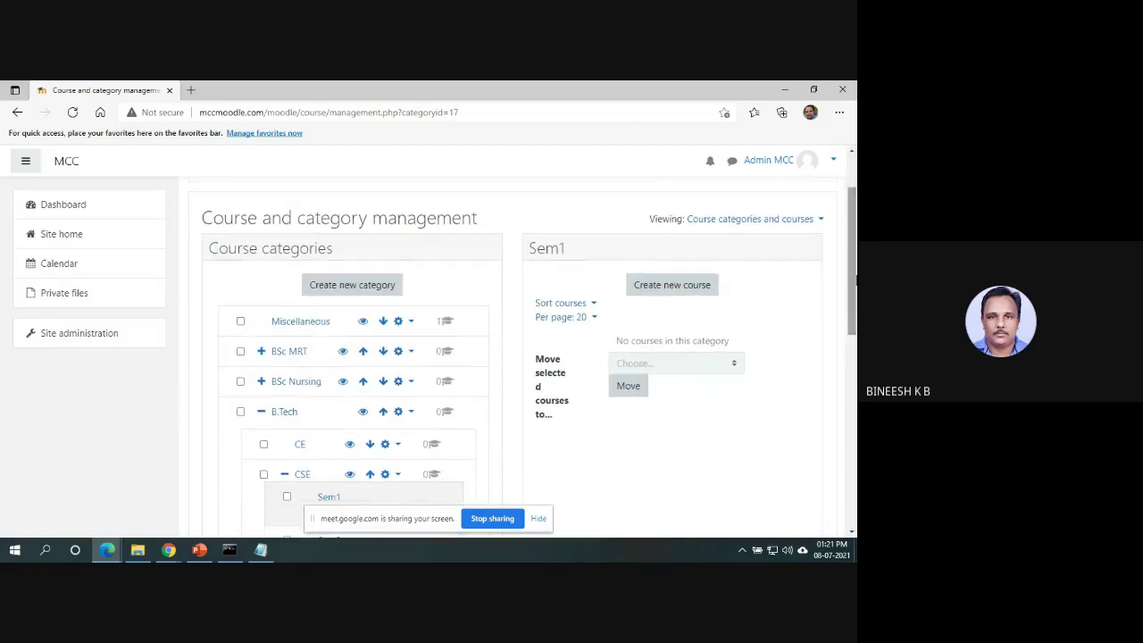
Start a new Sem1 course with full name Basic Computer Science and short name Paper1.
left_click(708, 295)
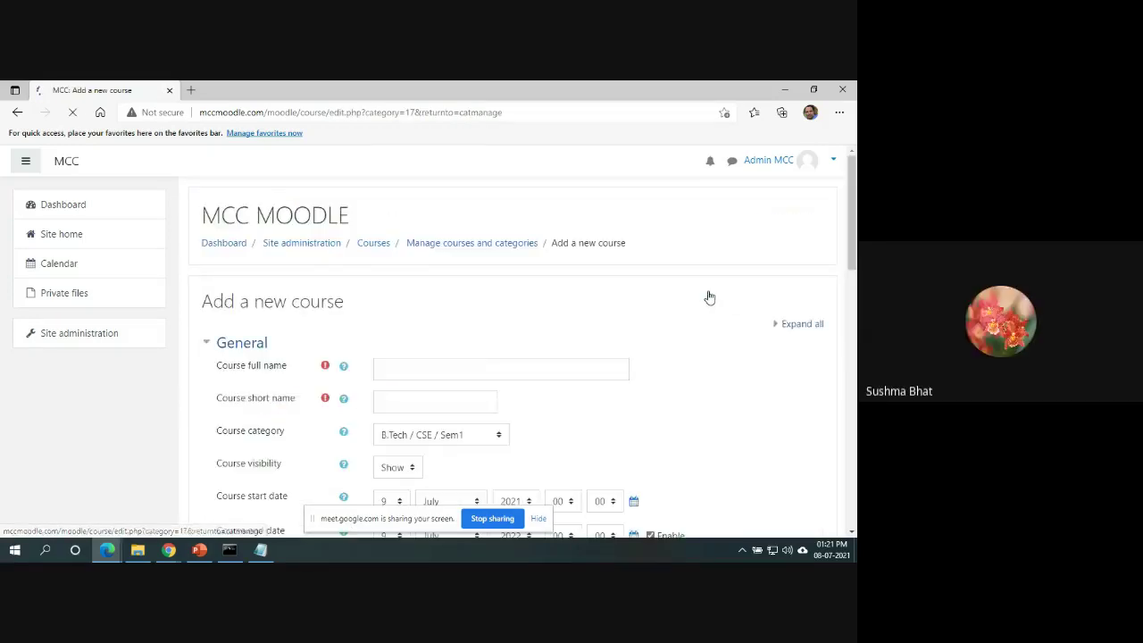
left_click(520, 365)
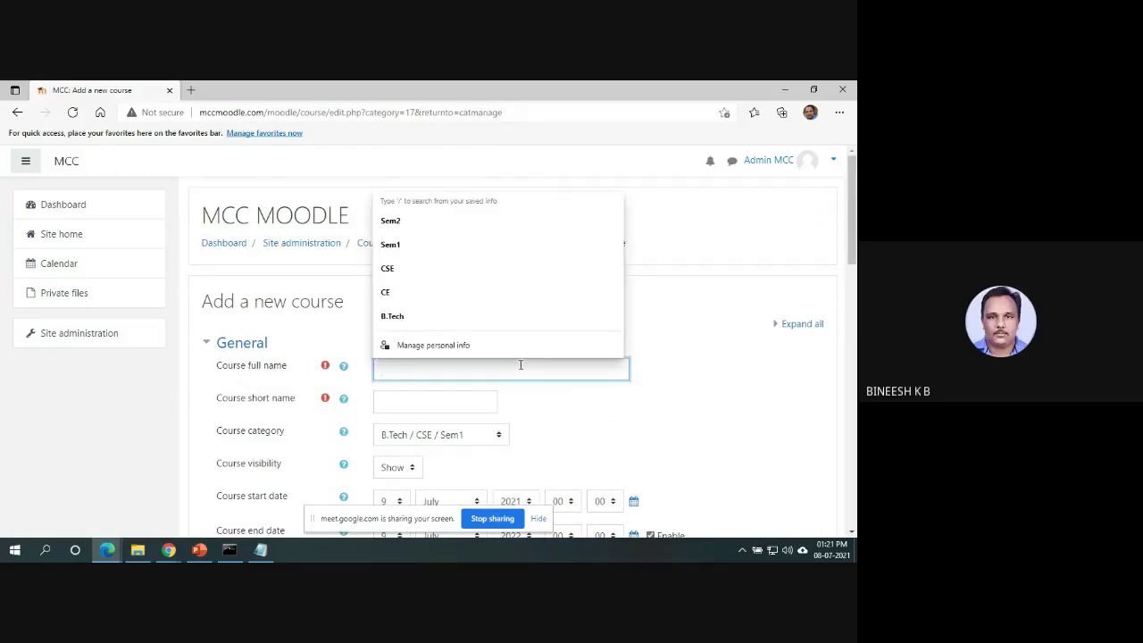
type("B")
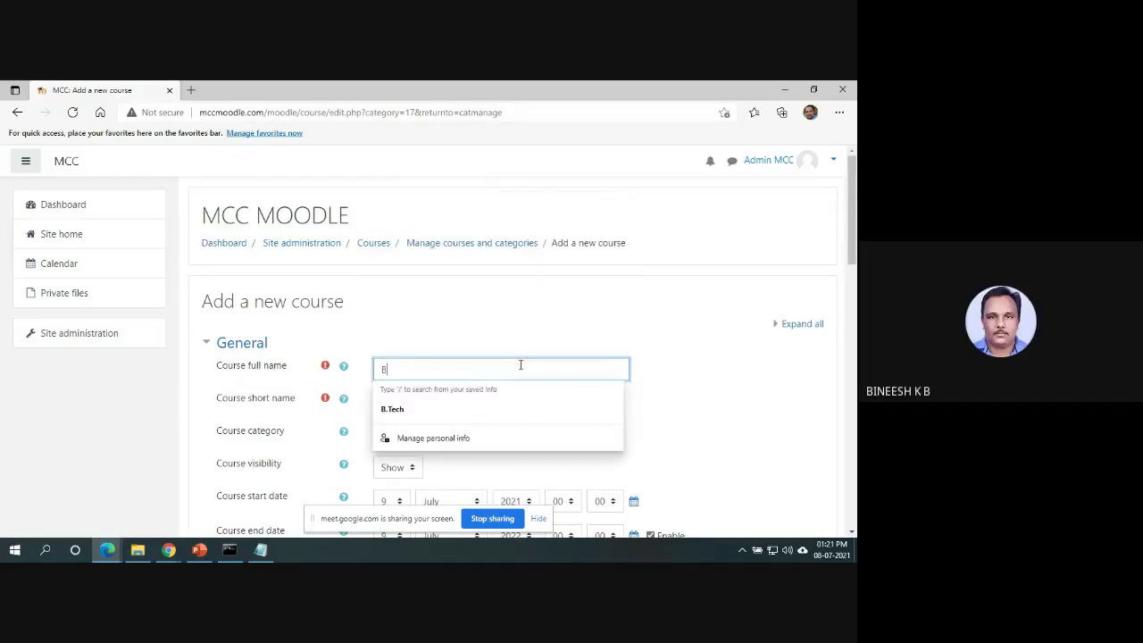
type("asic C")
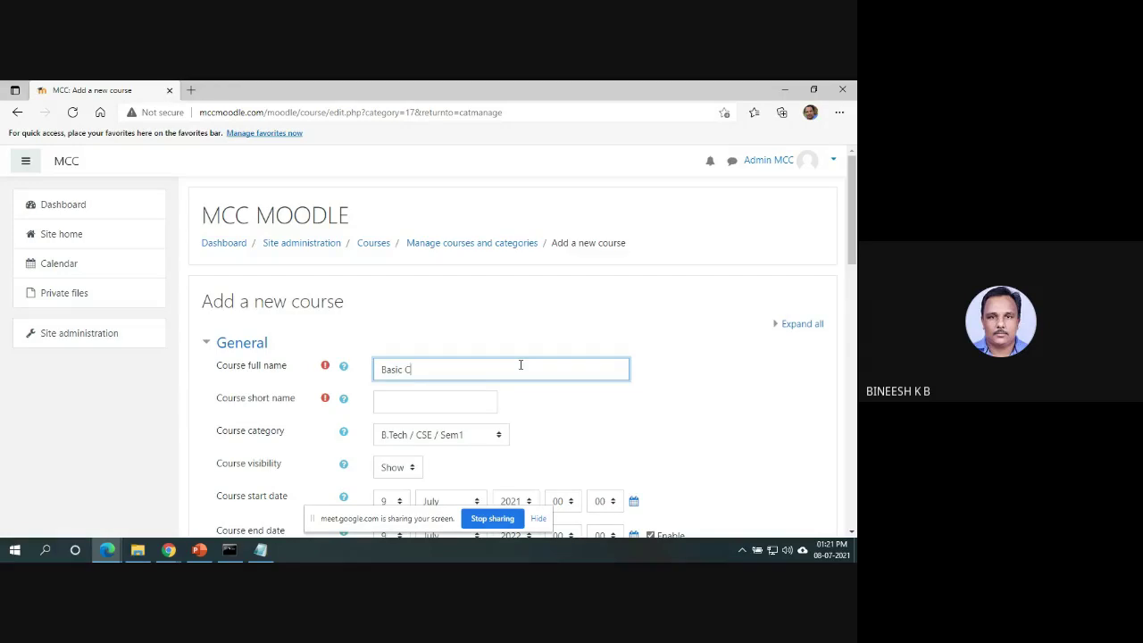
type("omputer Science")
left_click(437, 411)
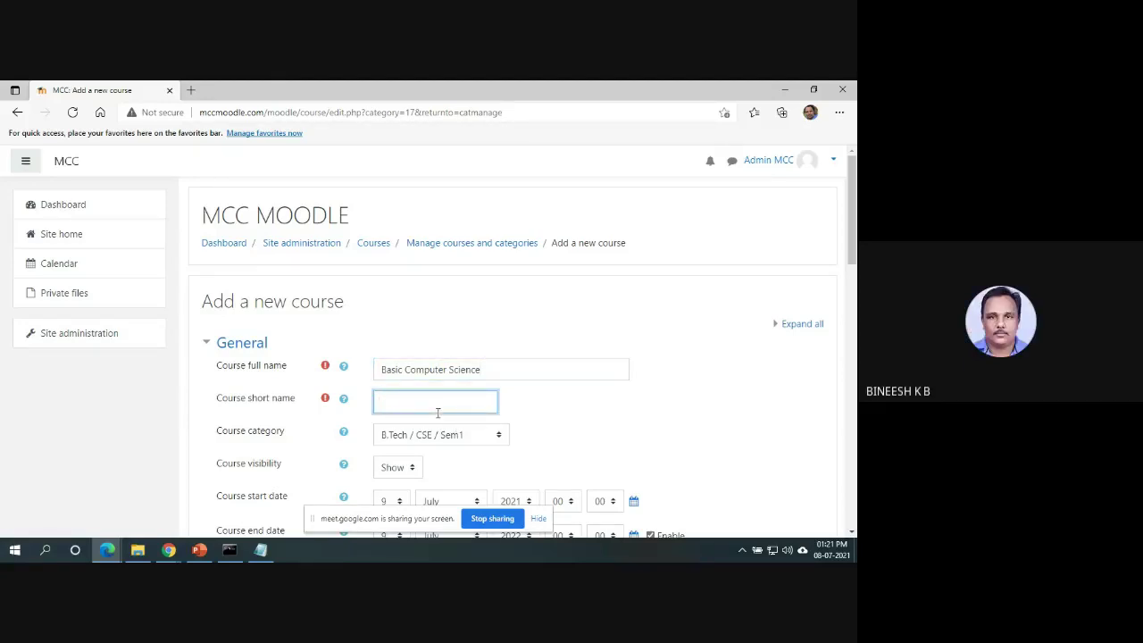
type("Paper1")
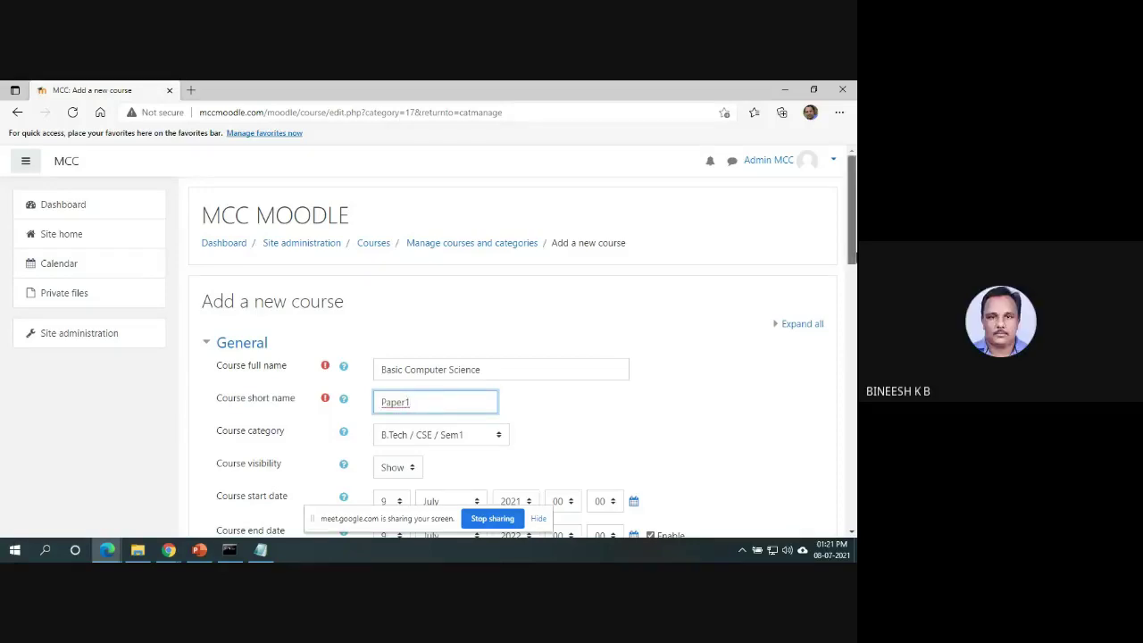
scroll(853, 232, "down", 2)
scroll(536, 348, "down", 1)
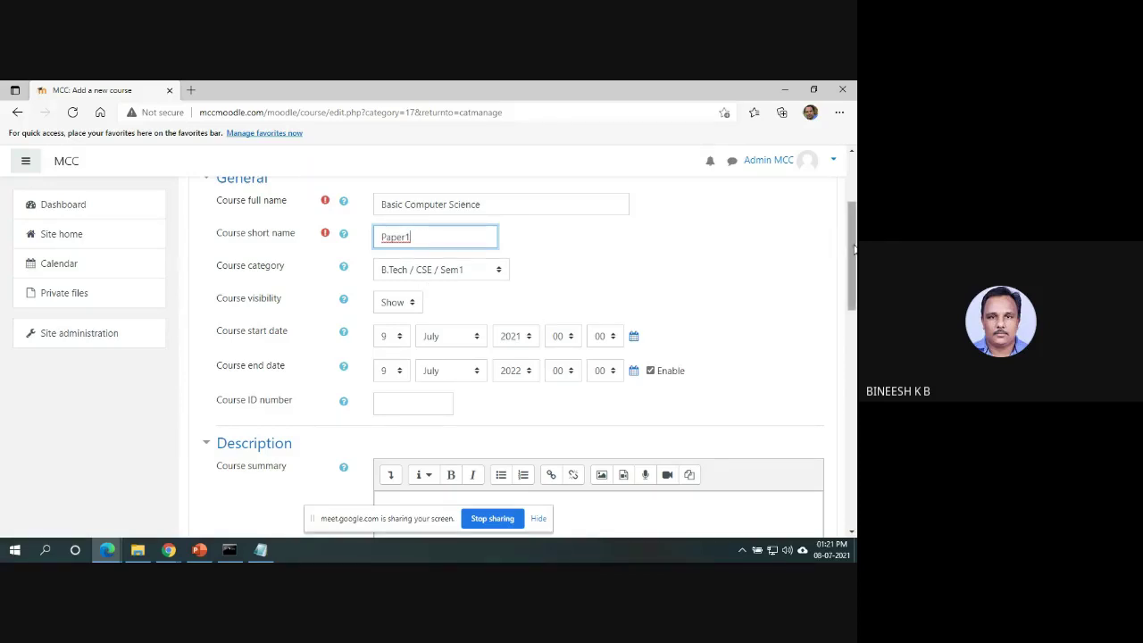
left_click_drag(855, 250, 854, 262)
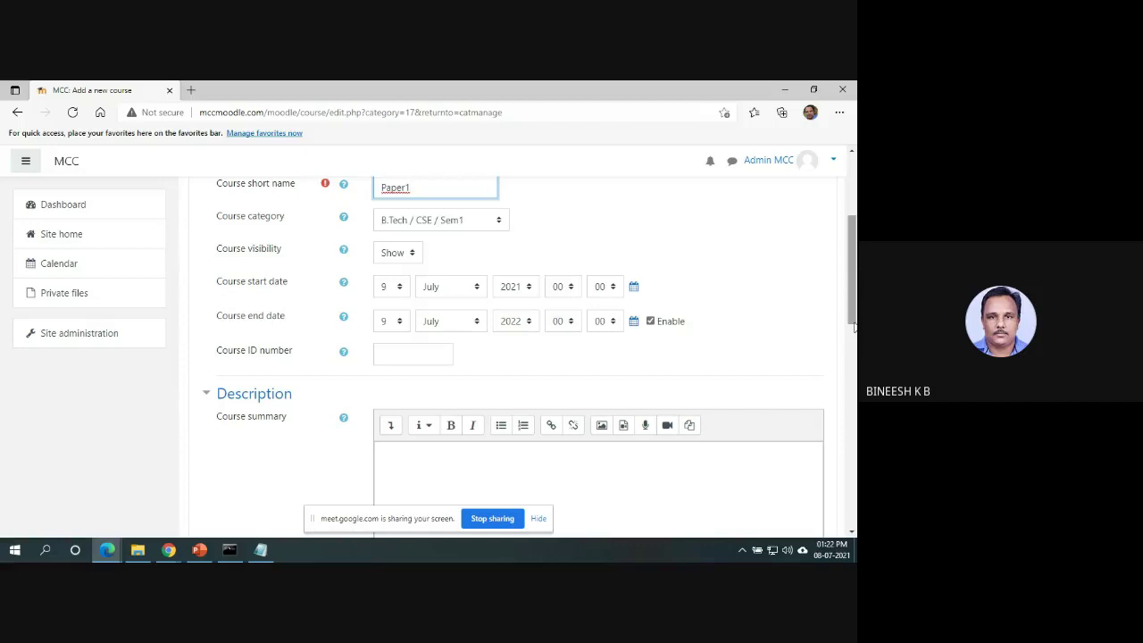
left_click_drag(854, 311, 853, 402)
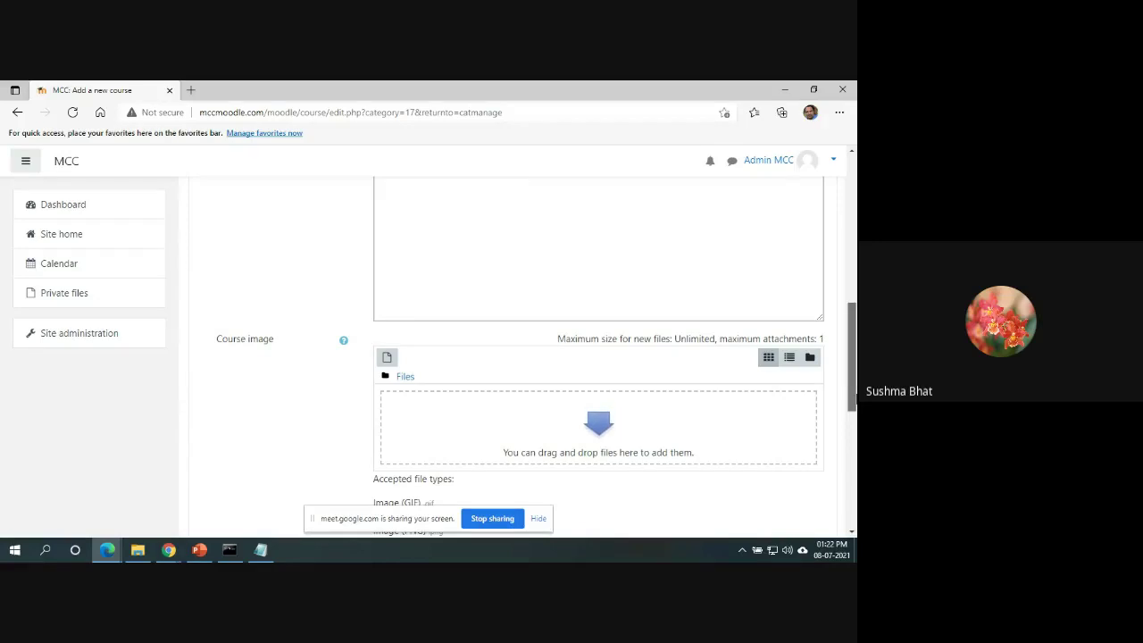
left_click_drag(853, 402, 853, 301)
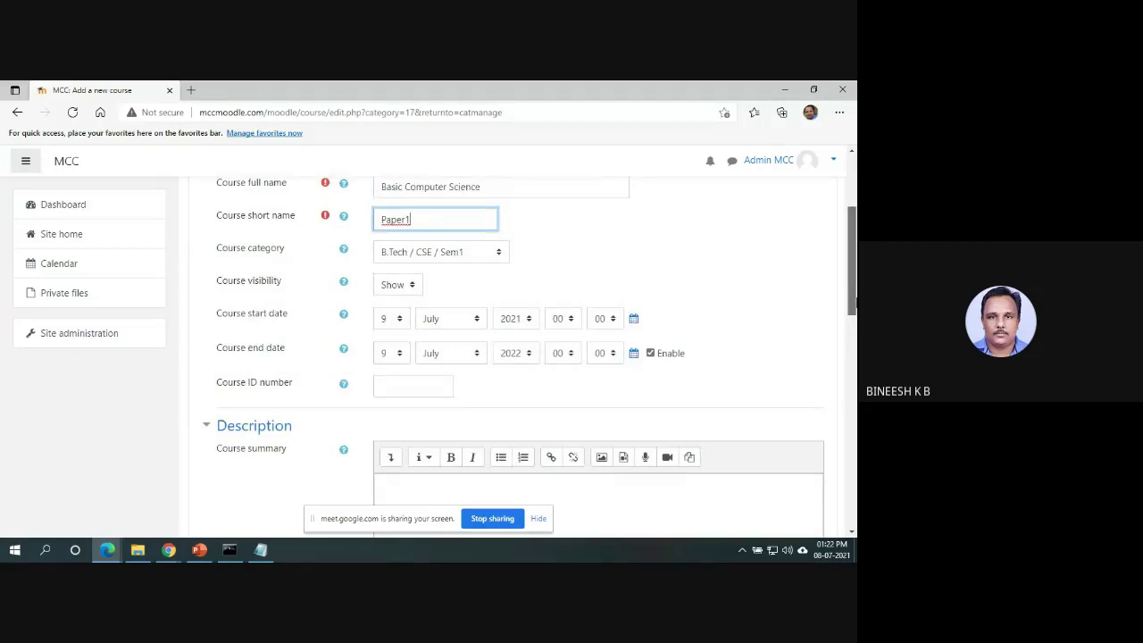
left_click_drag(853, 301, 853, 517)
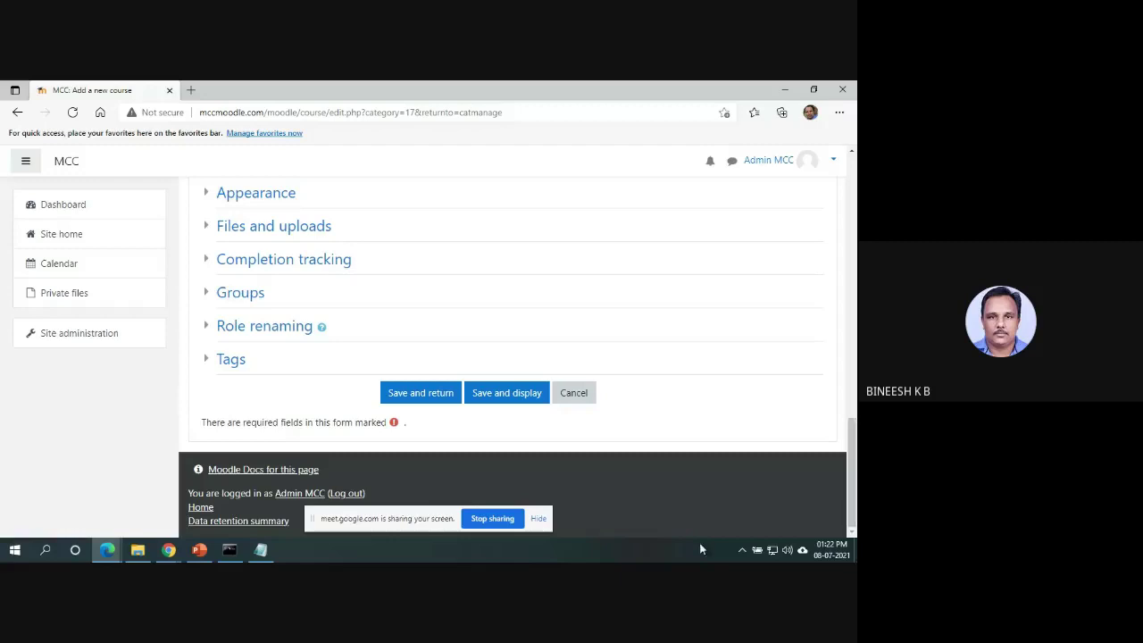
Submit the course, then change the rejected duplicate short name Paper1 to Paper11.
left_click(430, 395)
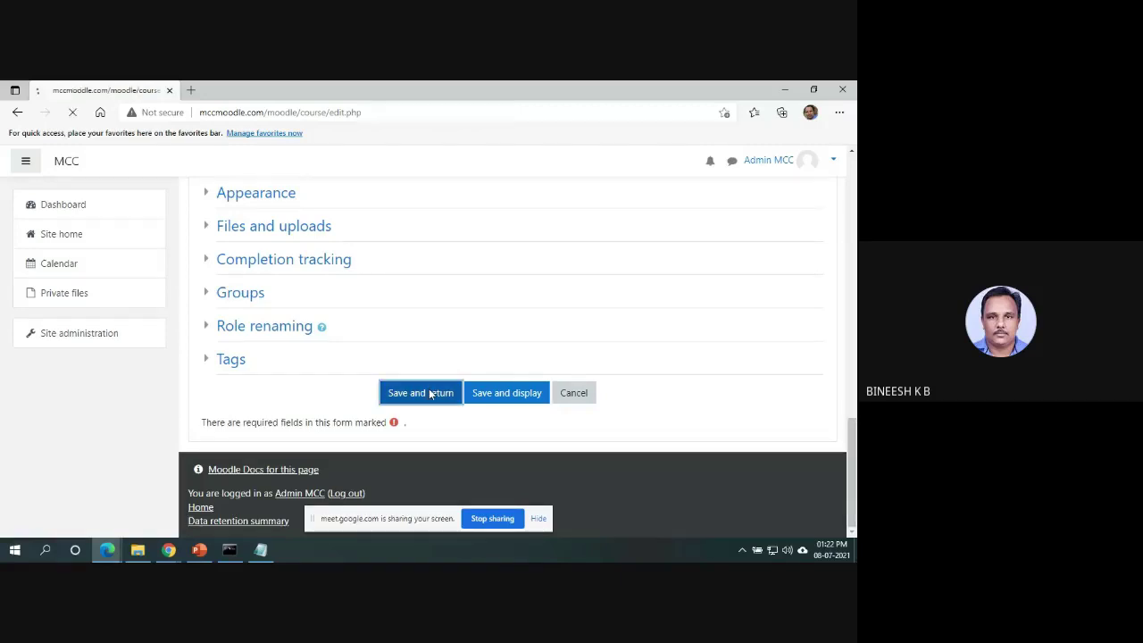
left_click(446, 404)
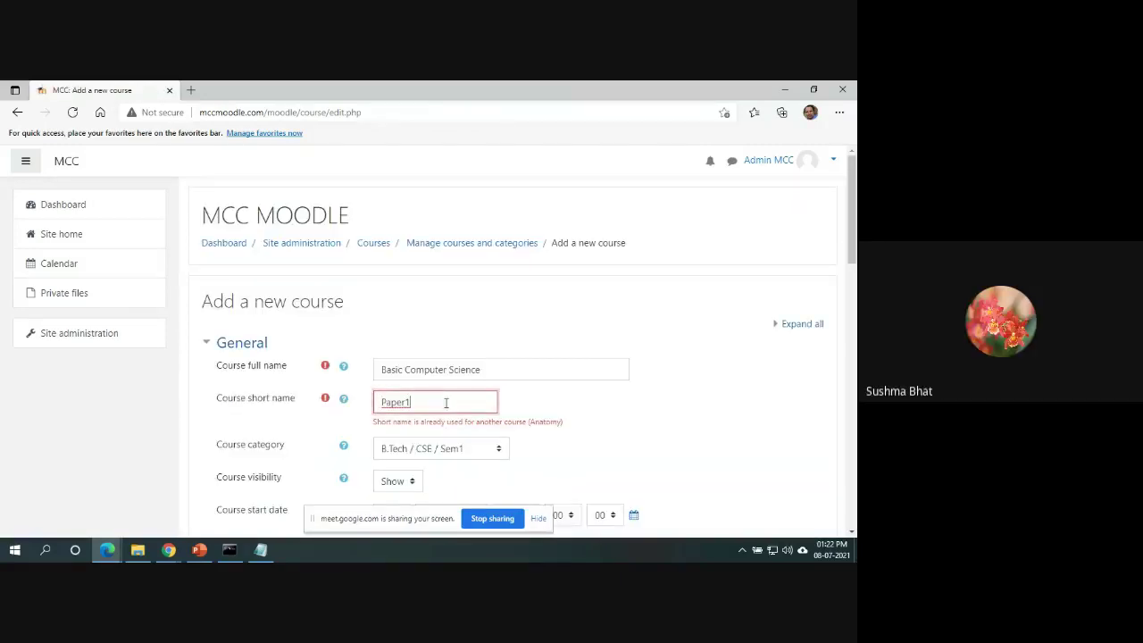
key("BackSpace")
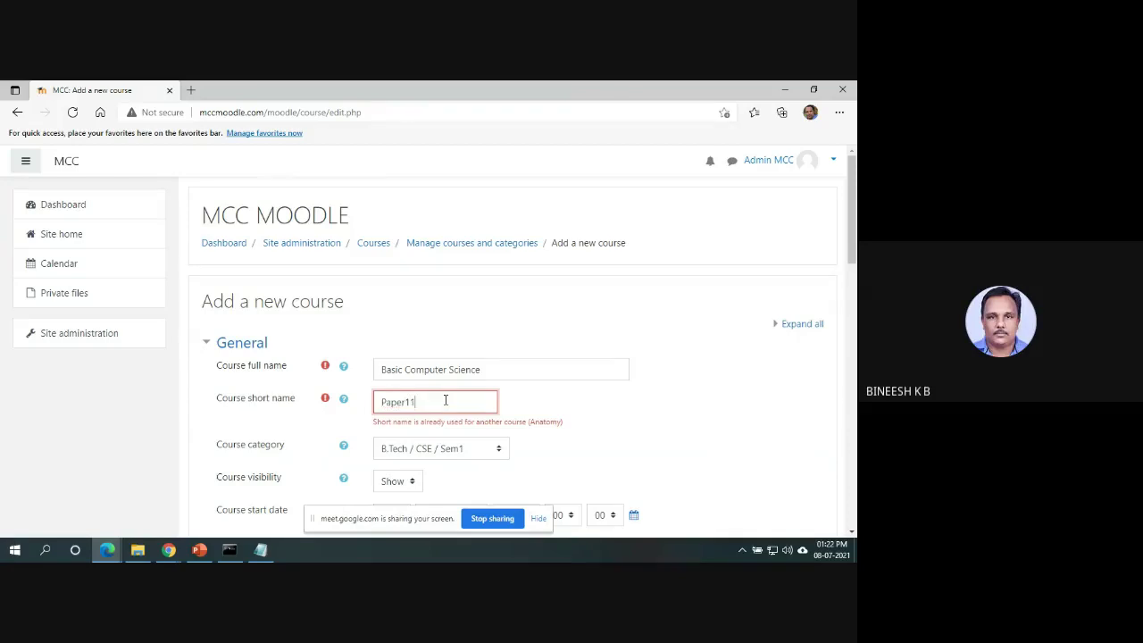
type("2")
scroll(704, 465, "down", 10)
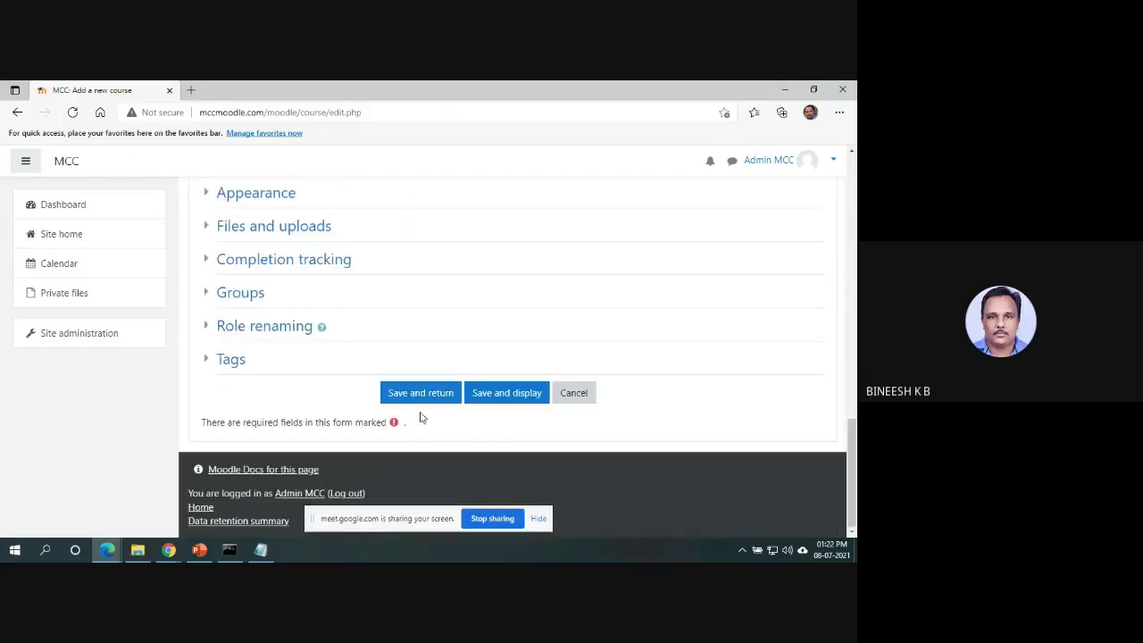
Save the Basic Computer Science course and confirm it is listed in Sem1.
left_click(429, 400)
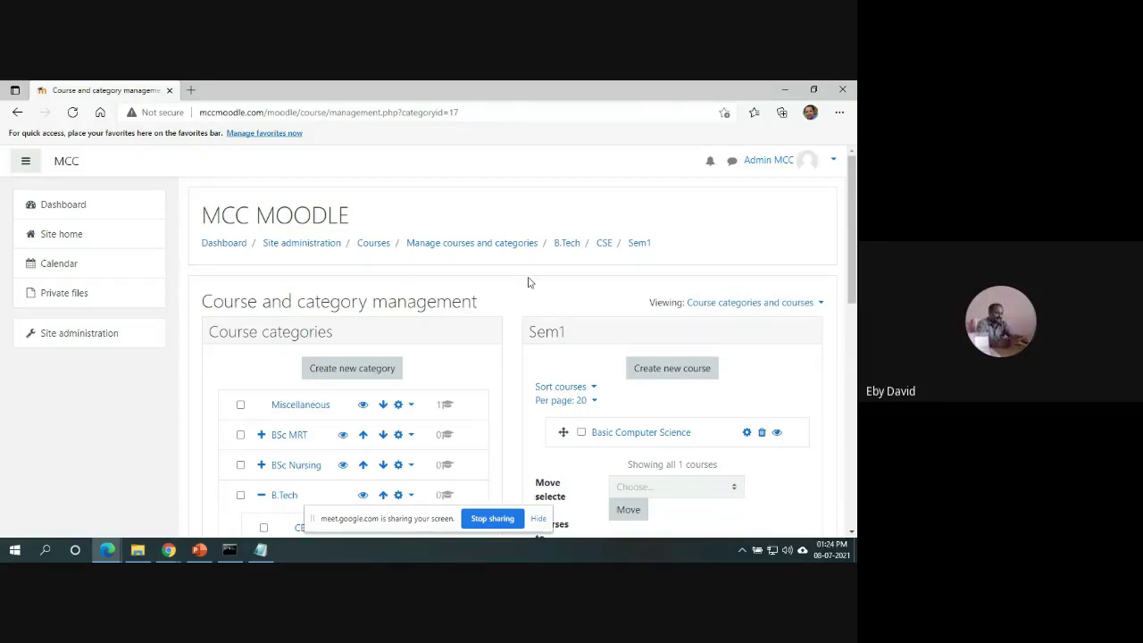
left_click_drag(855, 258, 856, 335)
scroll(623, 153, "up", 5)
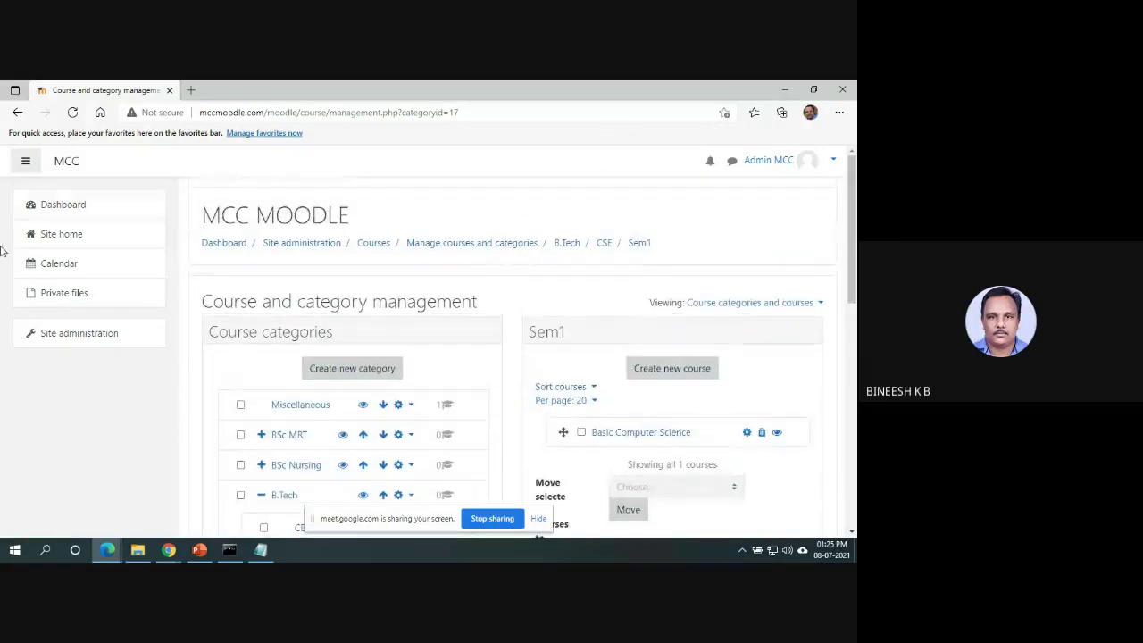
From Site home, open Basic Computer Science's Participants page and start Enrol users.
left_click(73, 234)
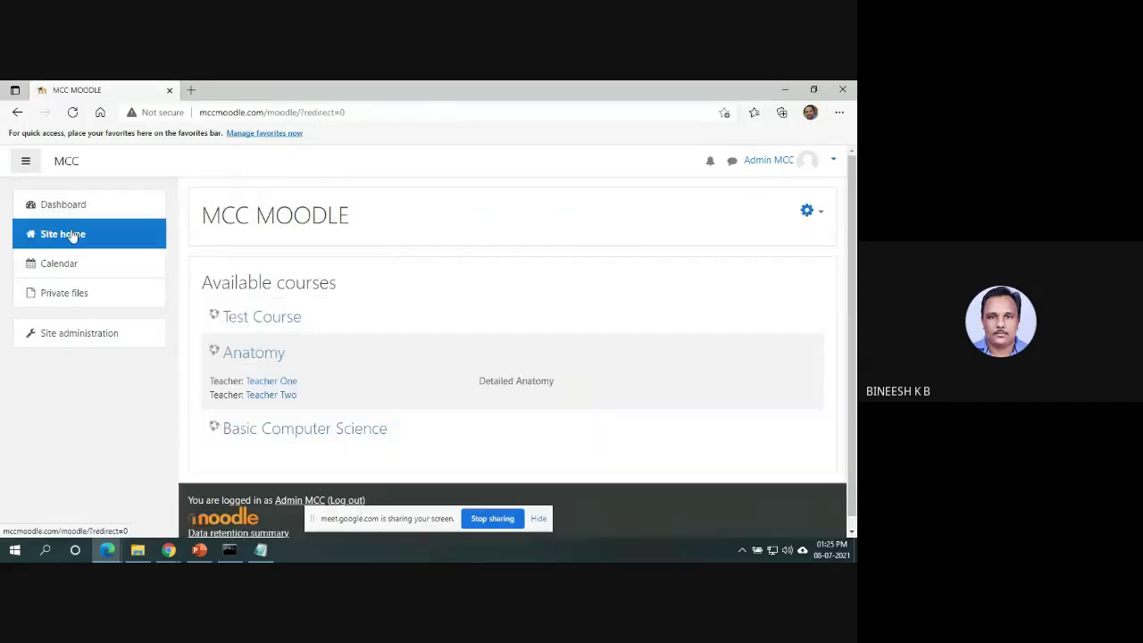
left_click(323, 429)
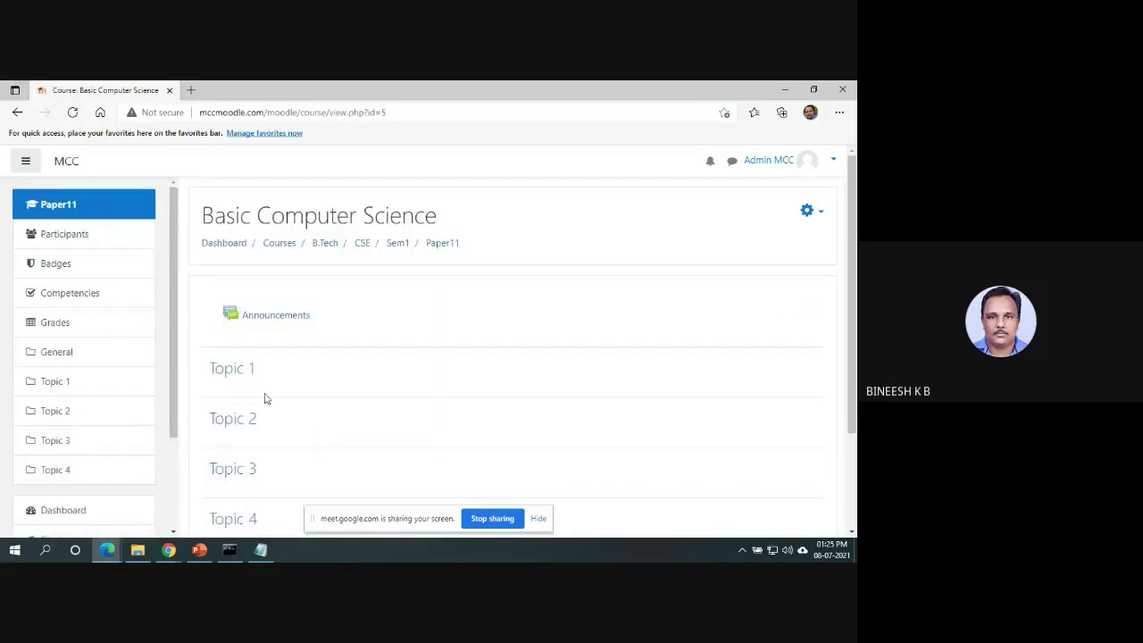
left_click(84, 232)
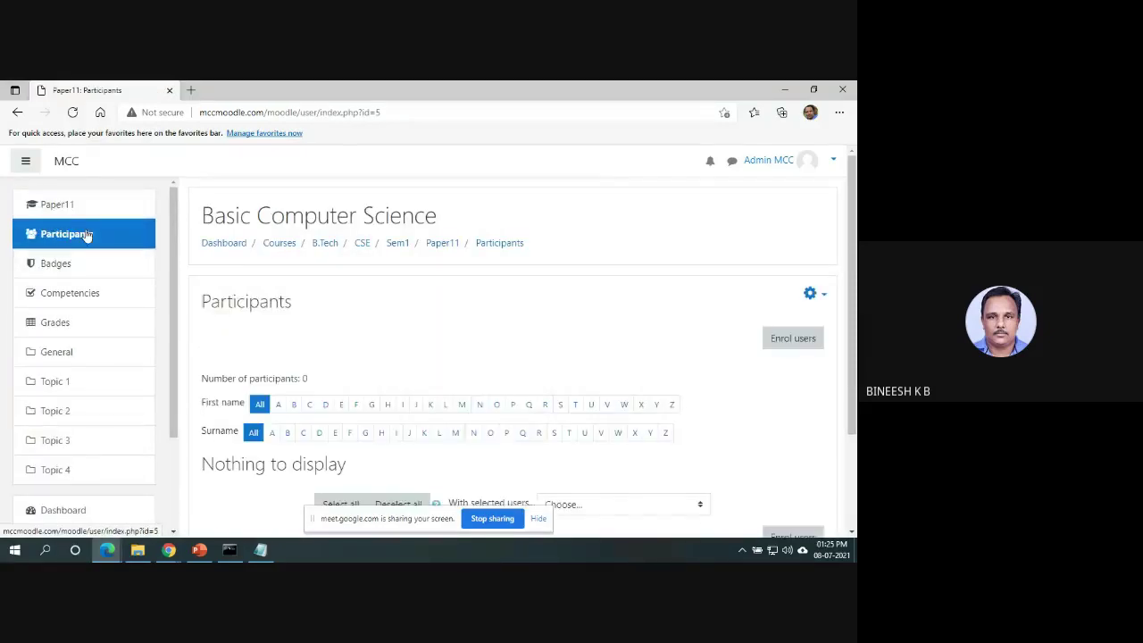
left_click(810, 339)
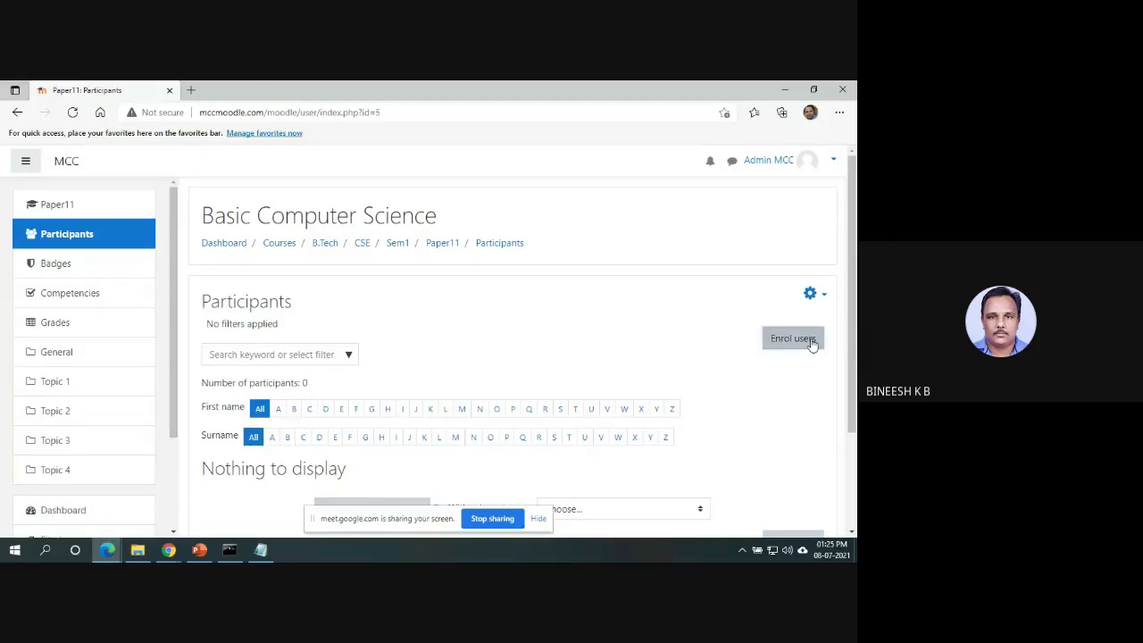
Enrol the two teacher accounts found by searching 'te' with the Teacher role.
left_click(401, 279)
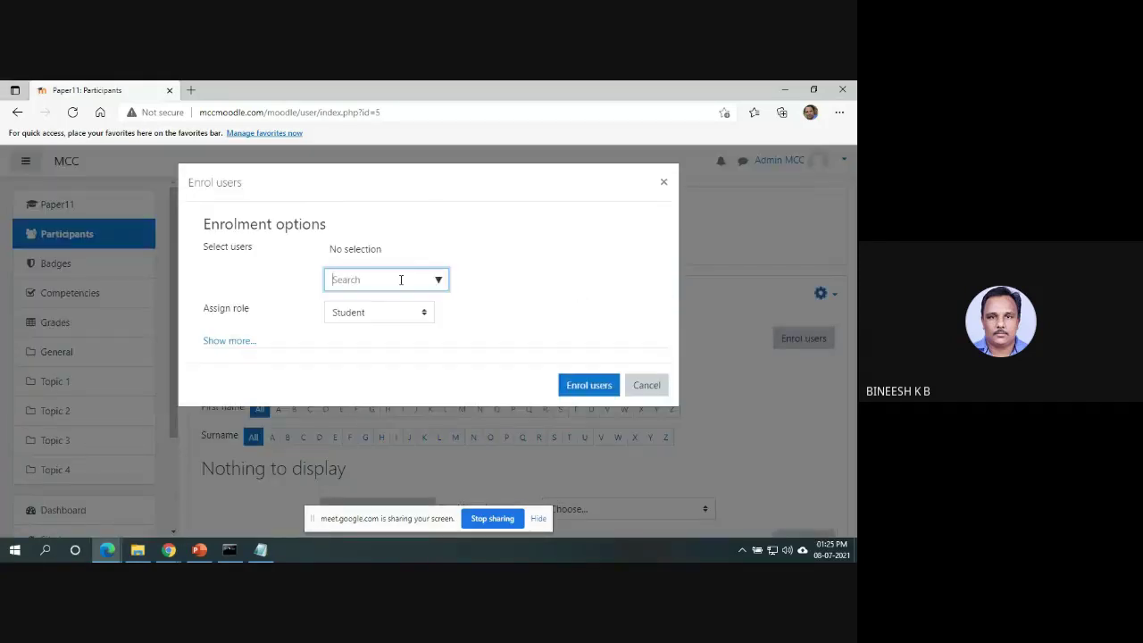
type("te")
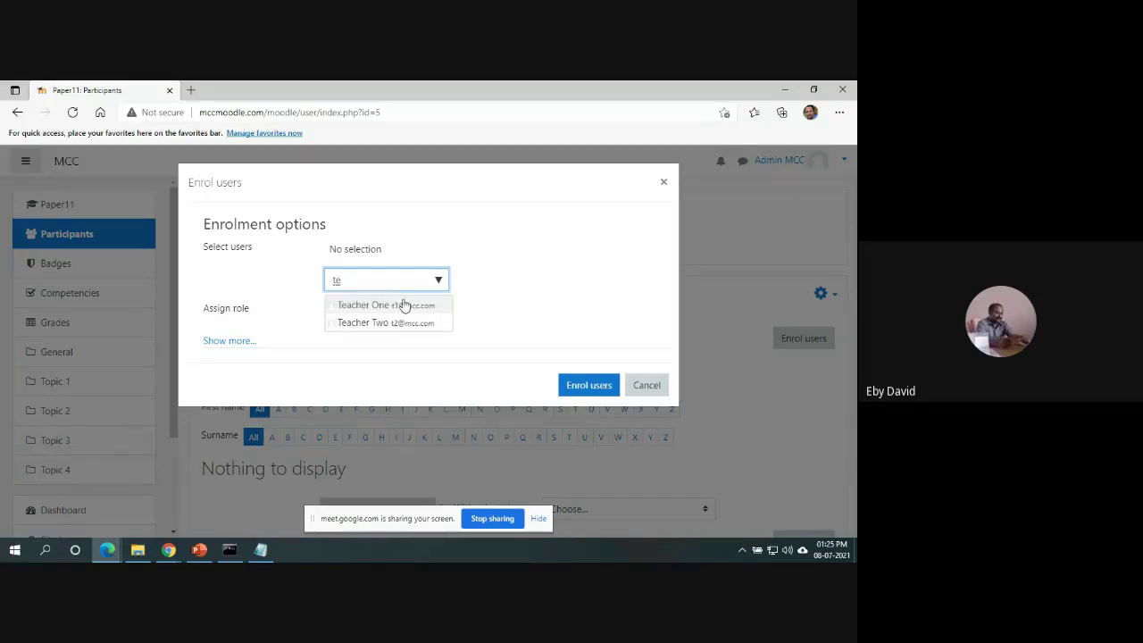
left_click(401, 305)
left_click(422, 336)
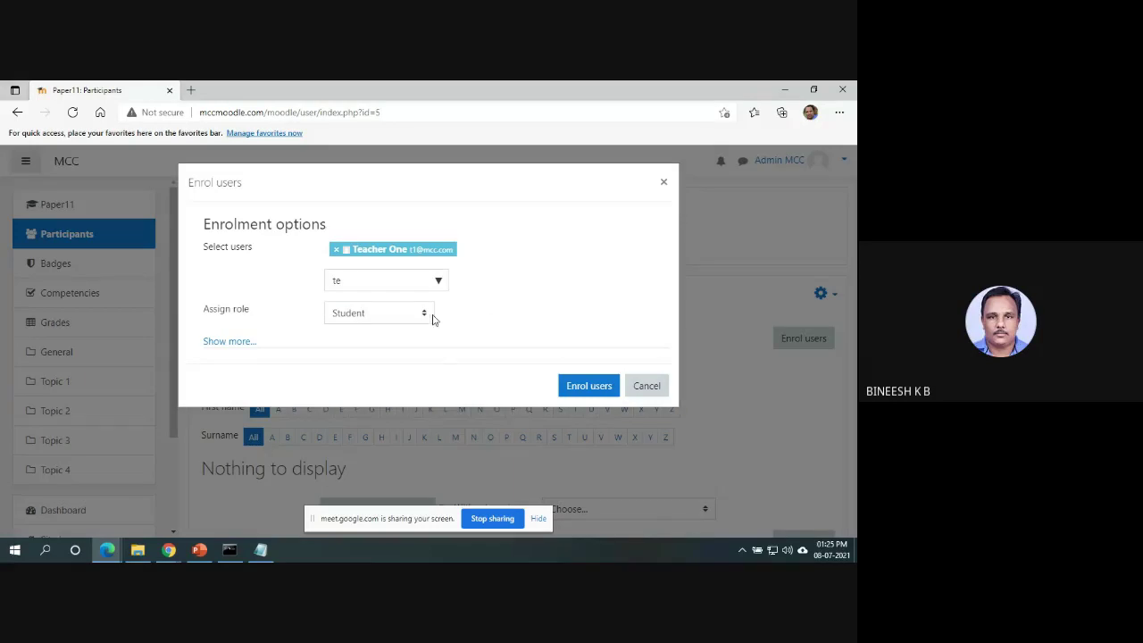
left_click(425, 315)
left_click(413, 347)
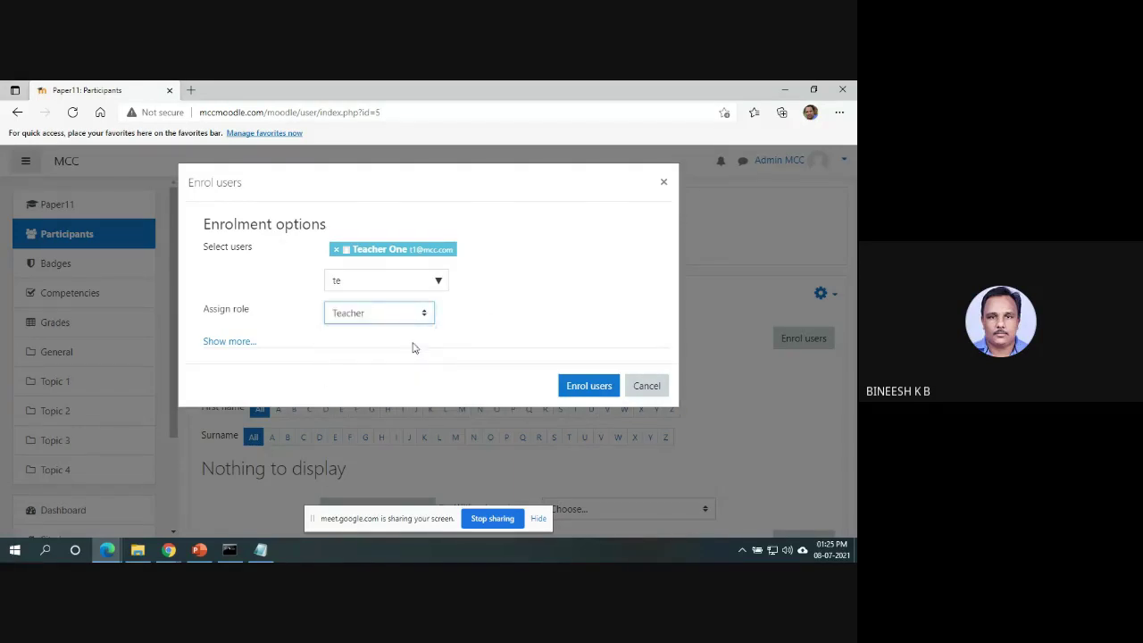
left_click(404, 285)
type("a")
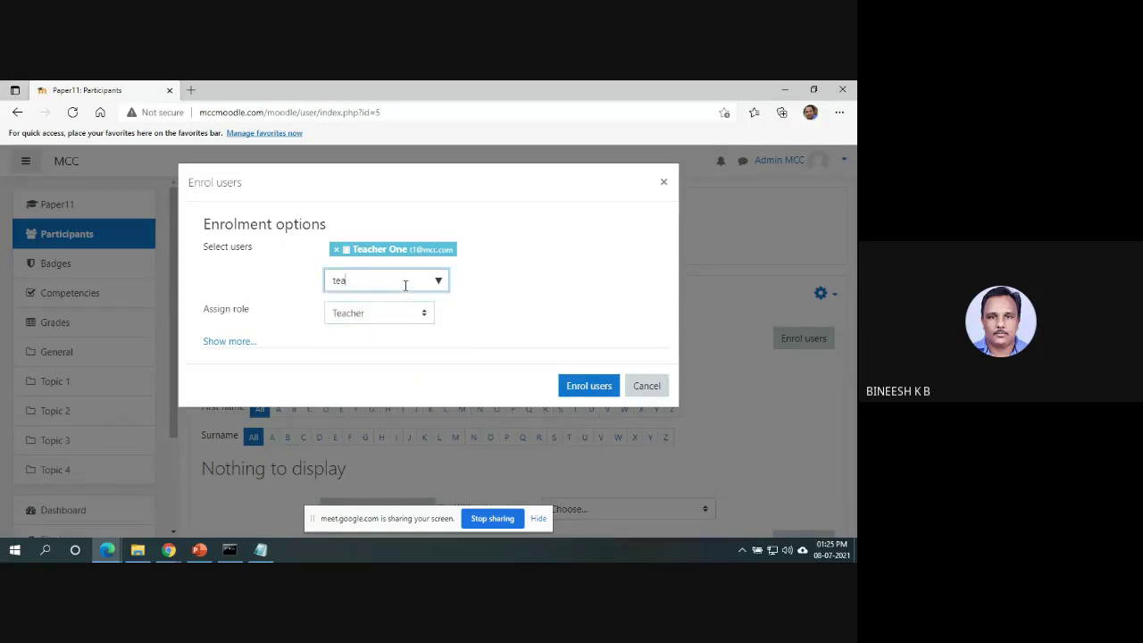
type("cher1")
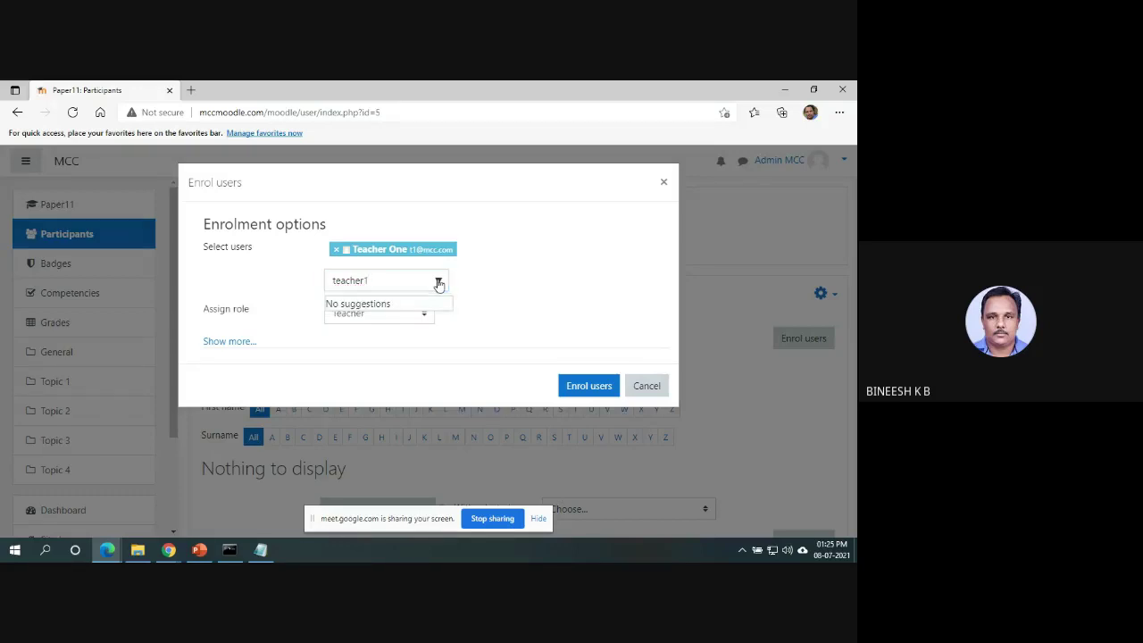
key("BackSpace")
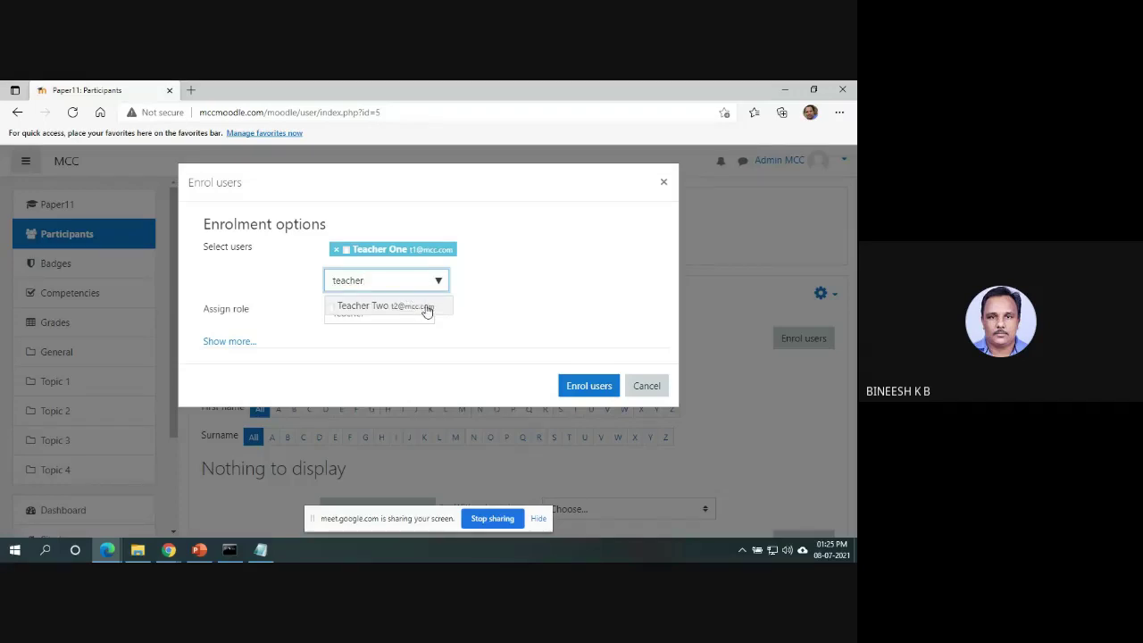
left_click(427, 309)
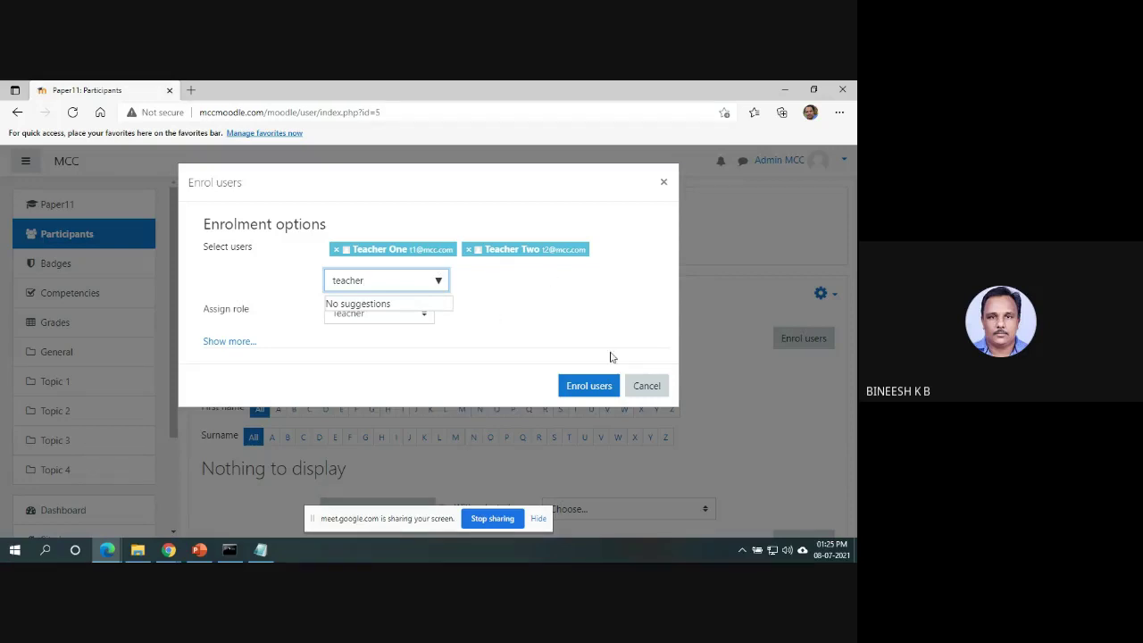
left_click(579, 386)
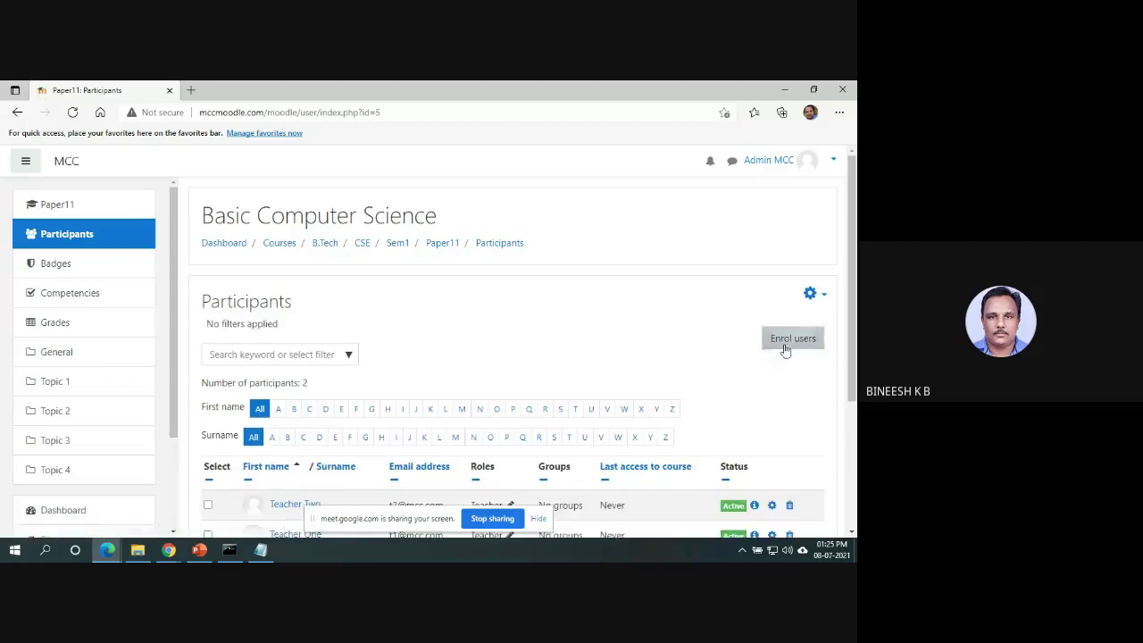
Enrol three student accounts found by searching 'stu' as Students.
left_click(785, 344)
type("stu")
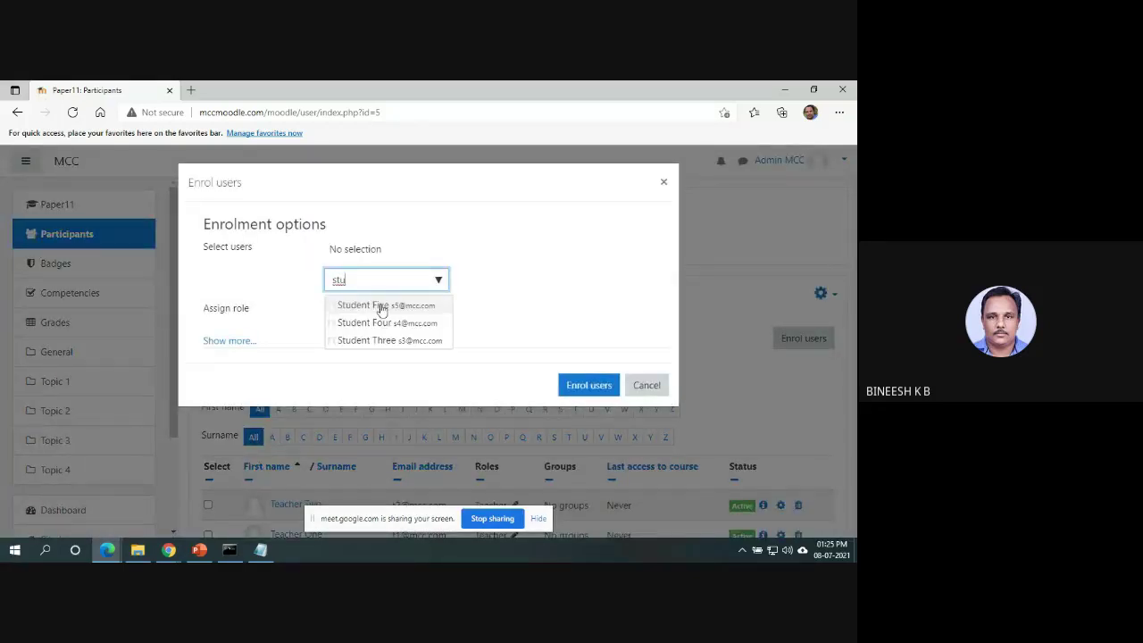
left_click(377, 306)
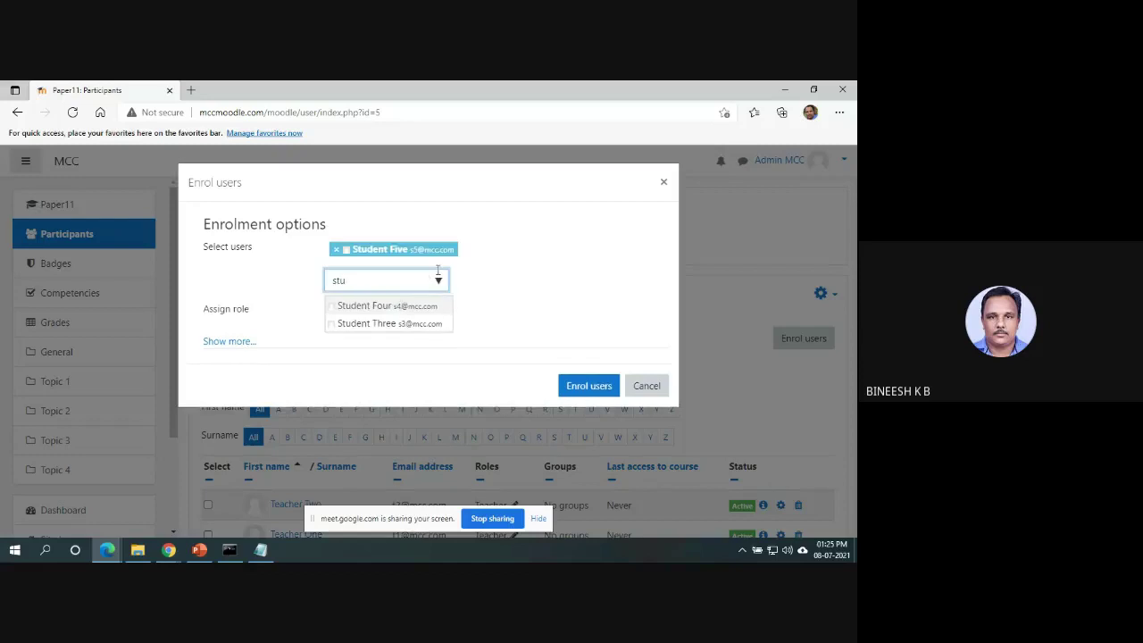
left_click(395, 306)
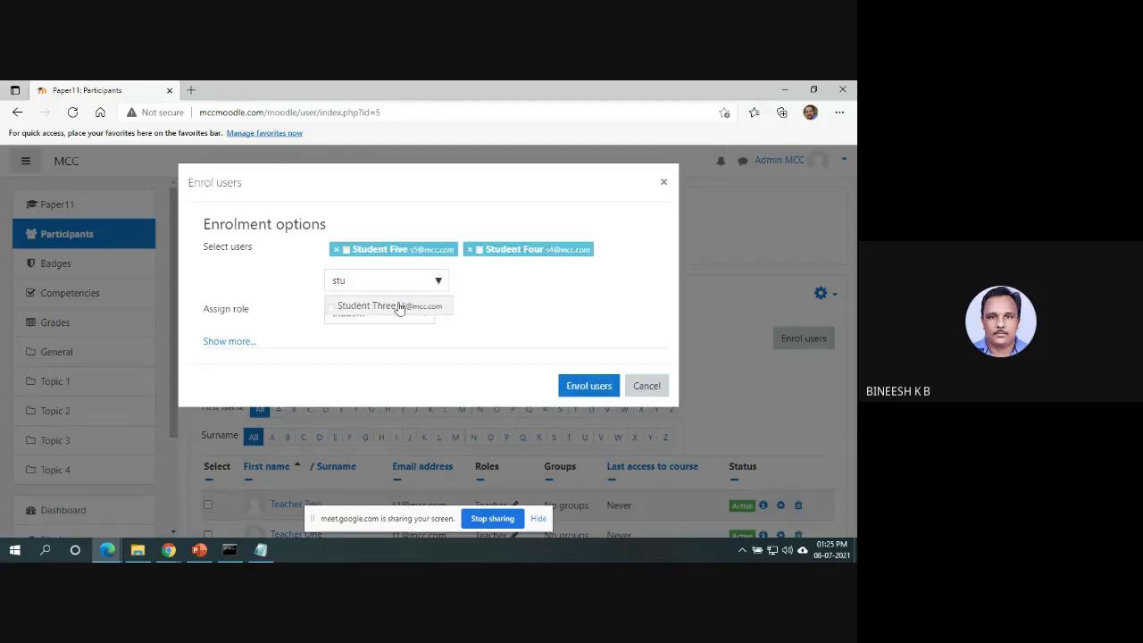
left_click(396, 304)
left_click(597, 409)
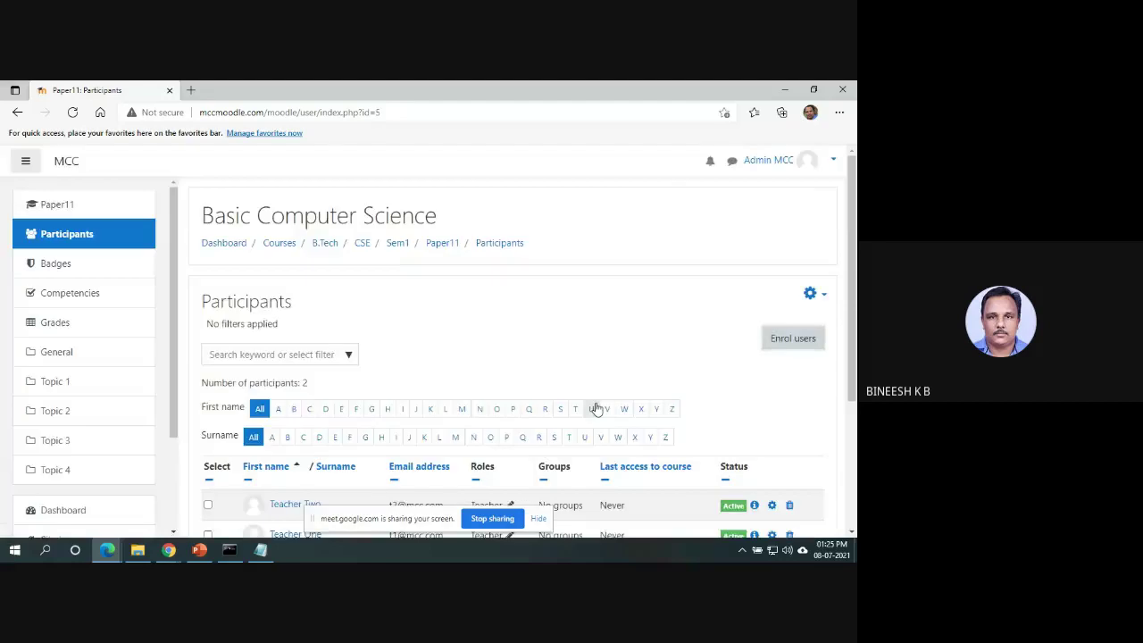
scroll(855, 338, "down", 1)
scroll(855, 337, "down", 2)
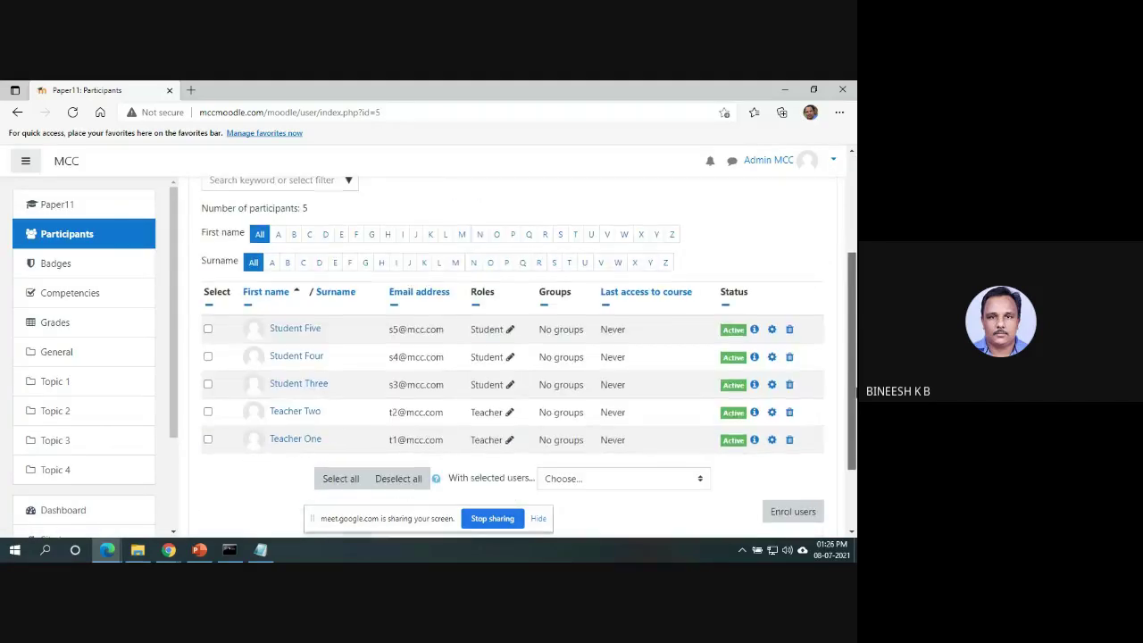
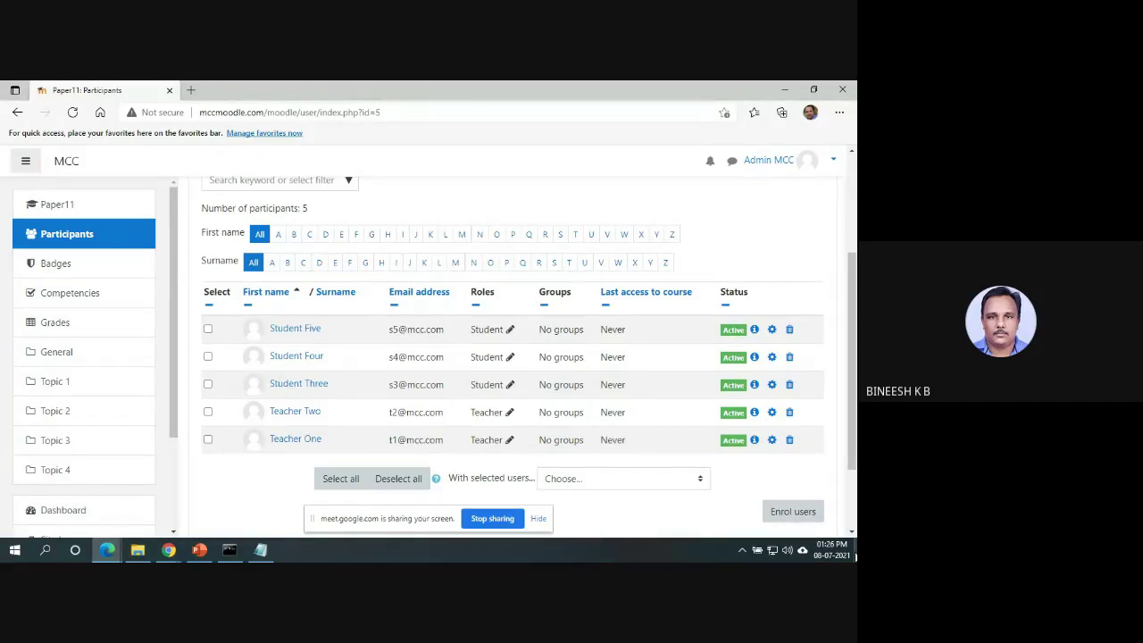
Switch to the private Edge window signed in as teacher and reload the Dashboard.
left_click(111, 552)
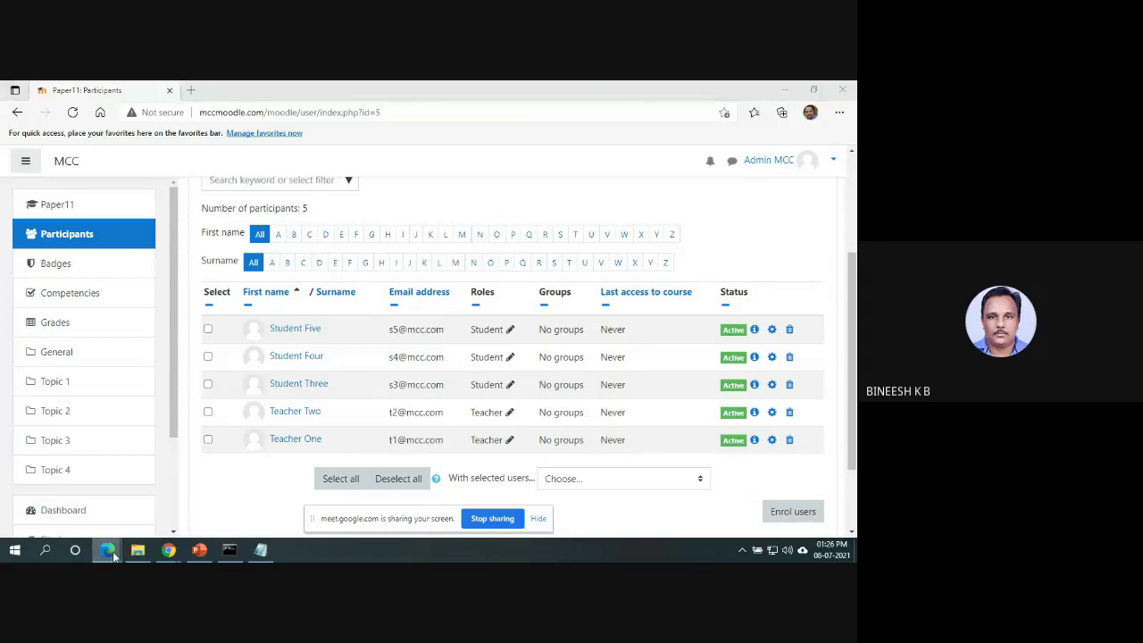
left_click(204, 491)
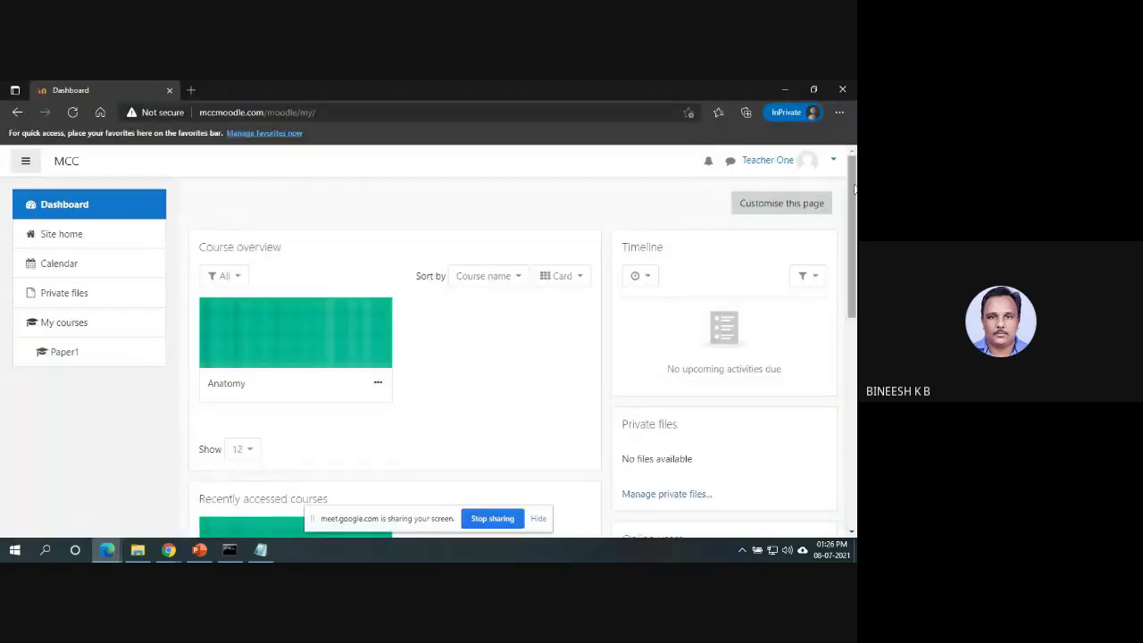
left_click(793, 169)
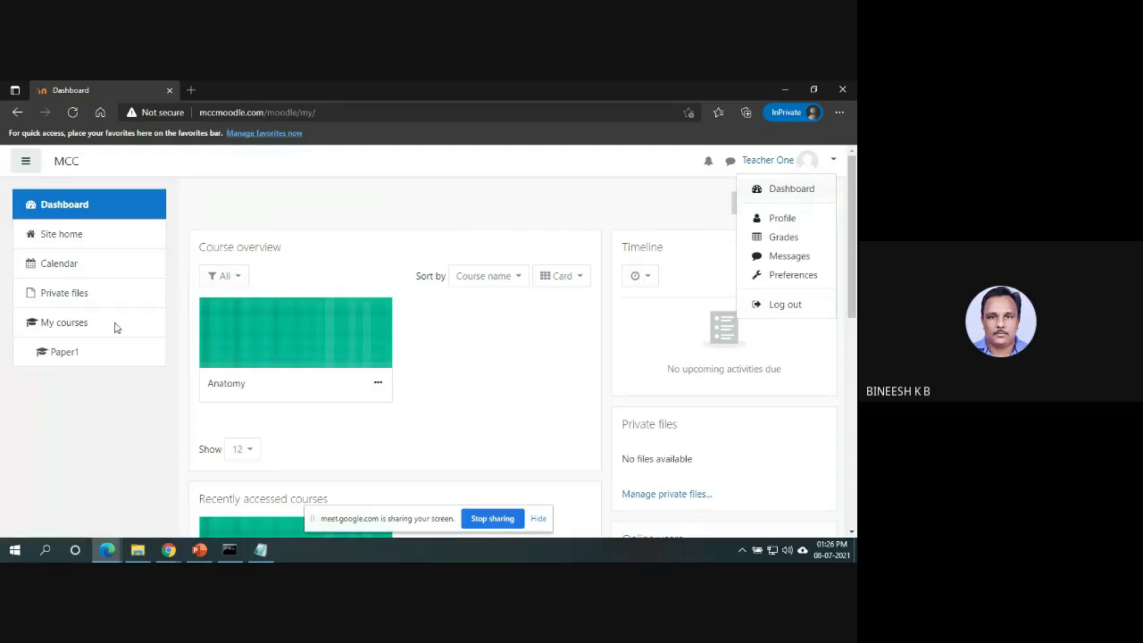
left_click(69, 327)
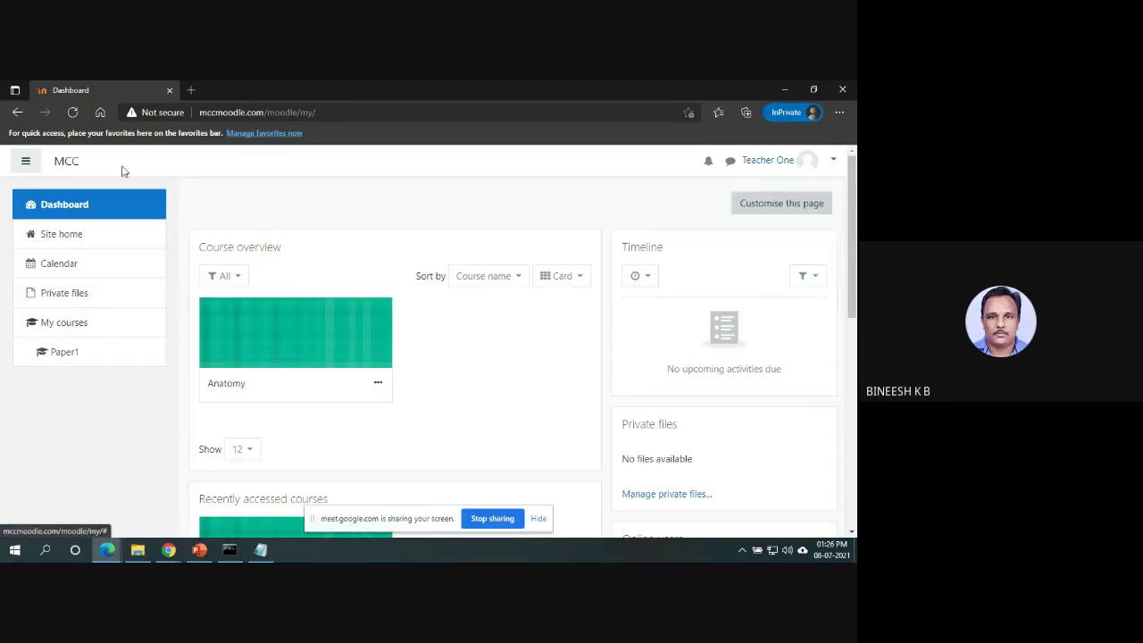
left_click(73, 113)
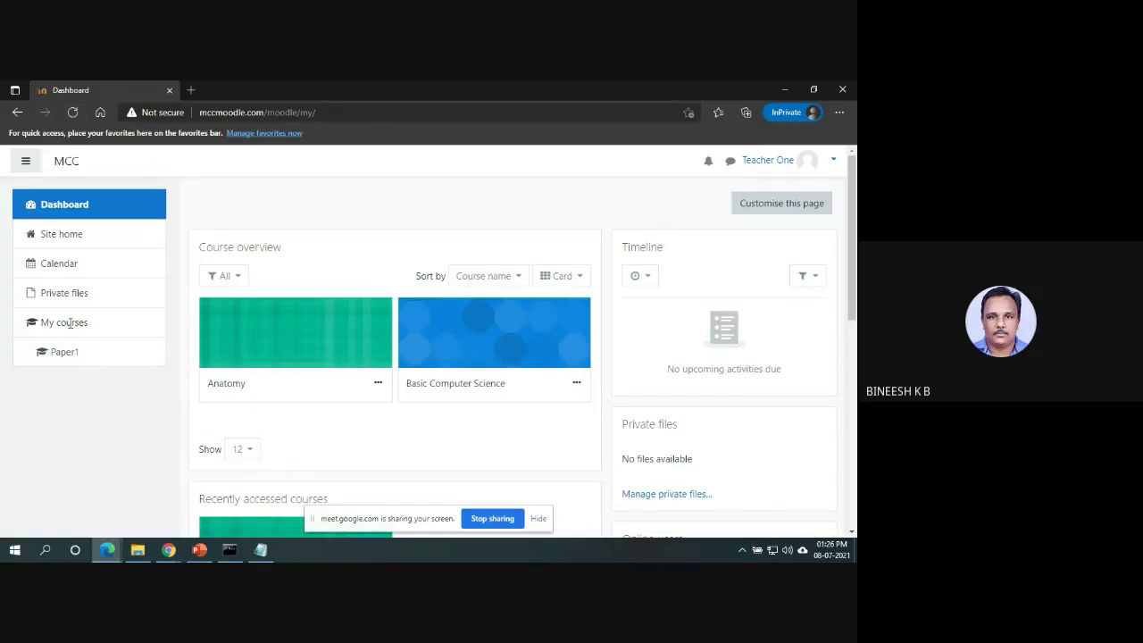
Check the Anatomy course, return to the Dashboard, and open Basic Computer Science.
left_click(60, 362)
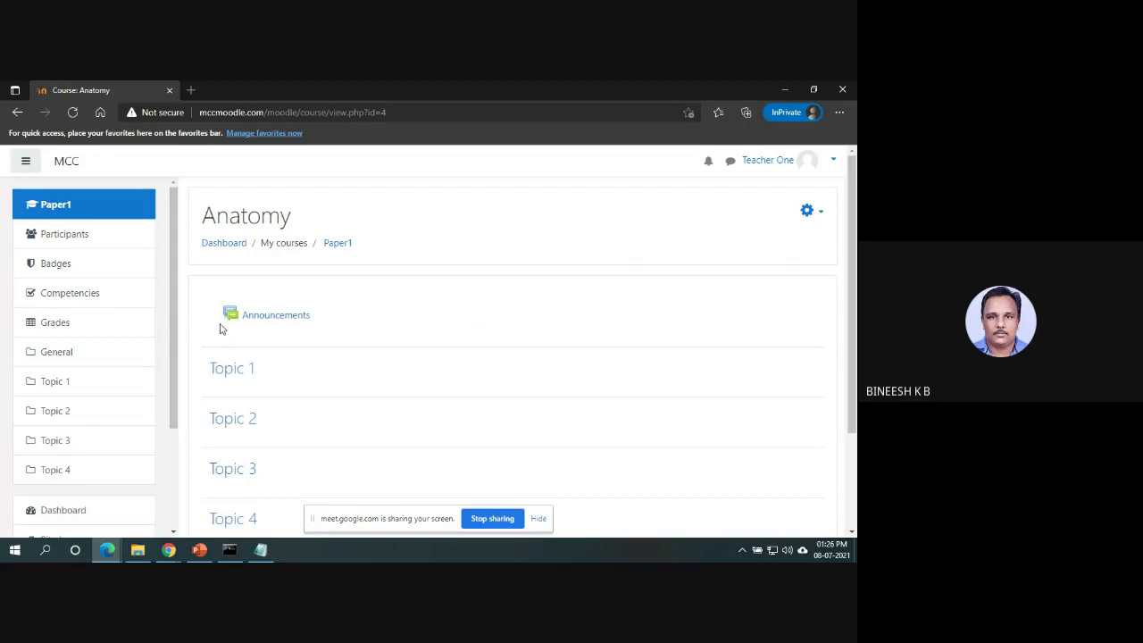
left_click(17, 112)
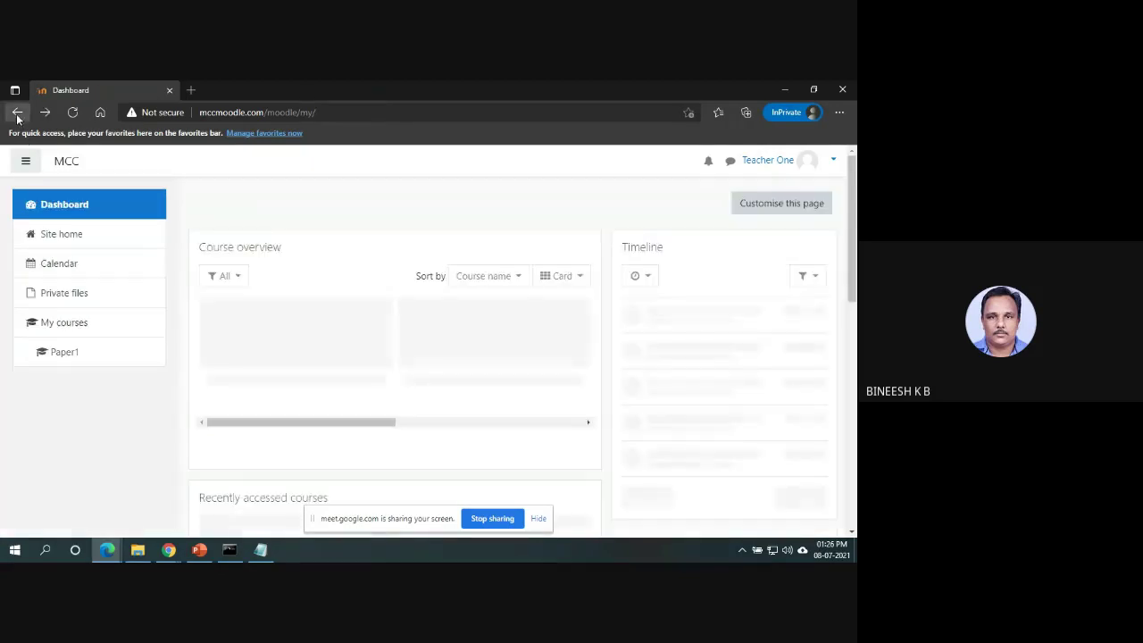
left_click_drag(485, 352, 531, 378)
left_click(524, 366)
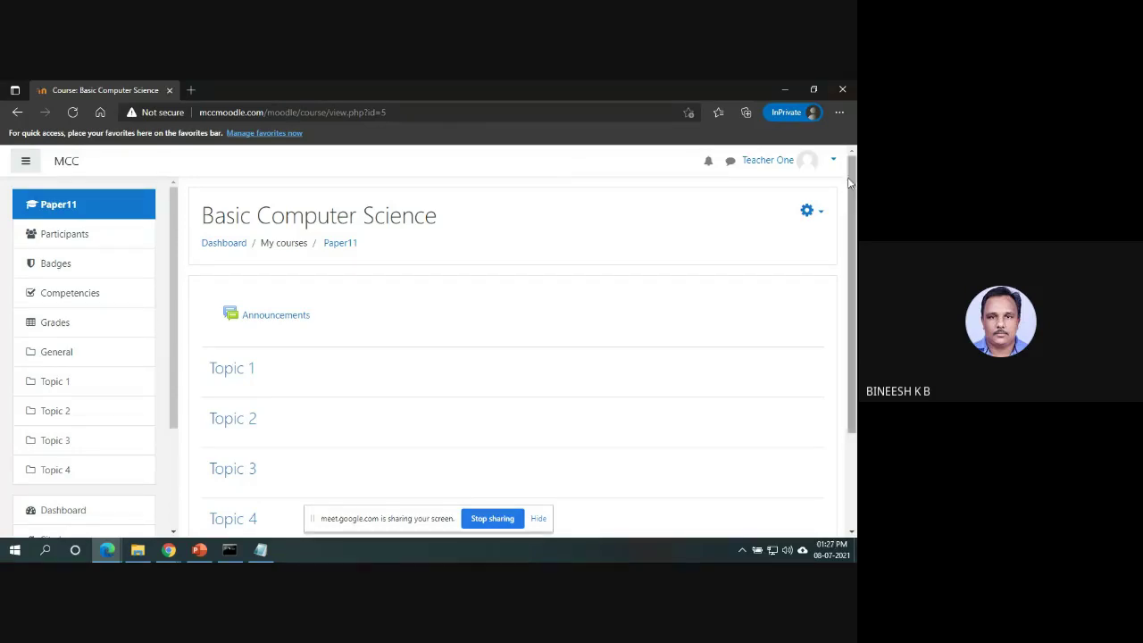
Choose Turn editing on from the Basic Computer Science course gear menu.
left_click(817, 216)
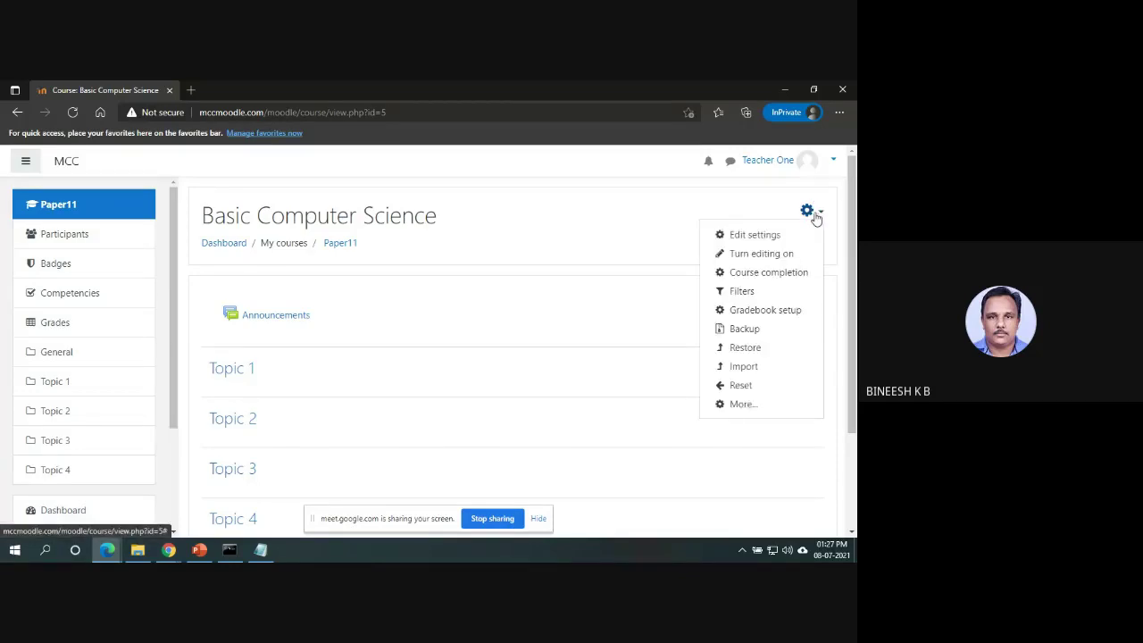
left_click(768, 257)
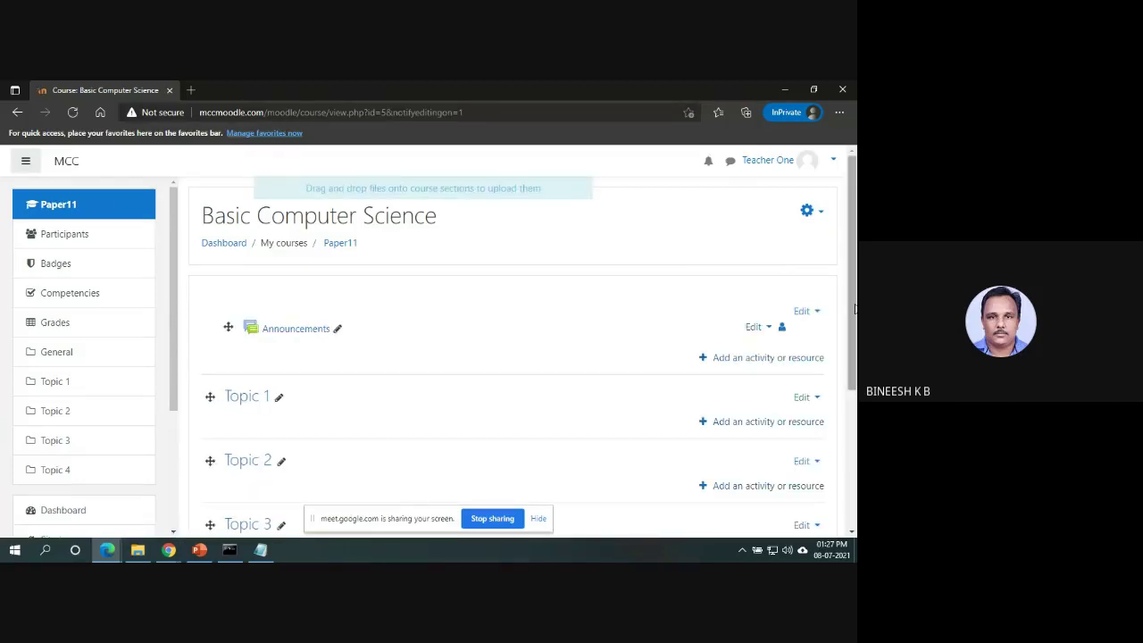
mouse_move(855, 308)
left_mouse_down()
mouse_move(854, 434)
mouse_move(856, 290)
left_mouse_up()
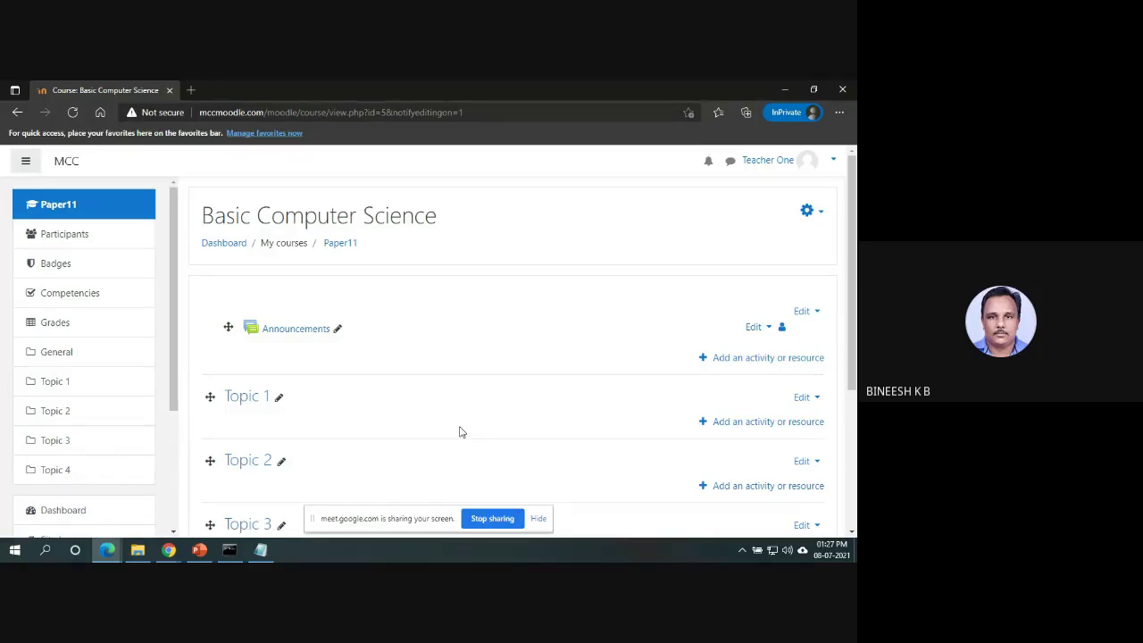
Start a new Announcements topic with the subject 'Notice'.
left_click(293, 338)
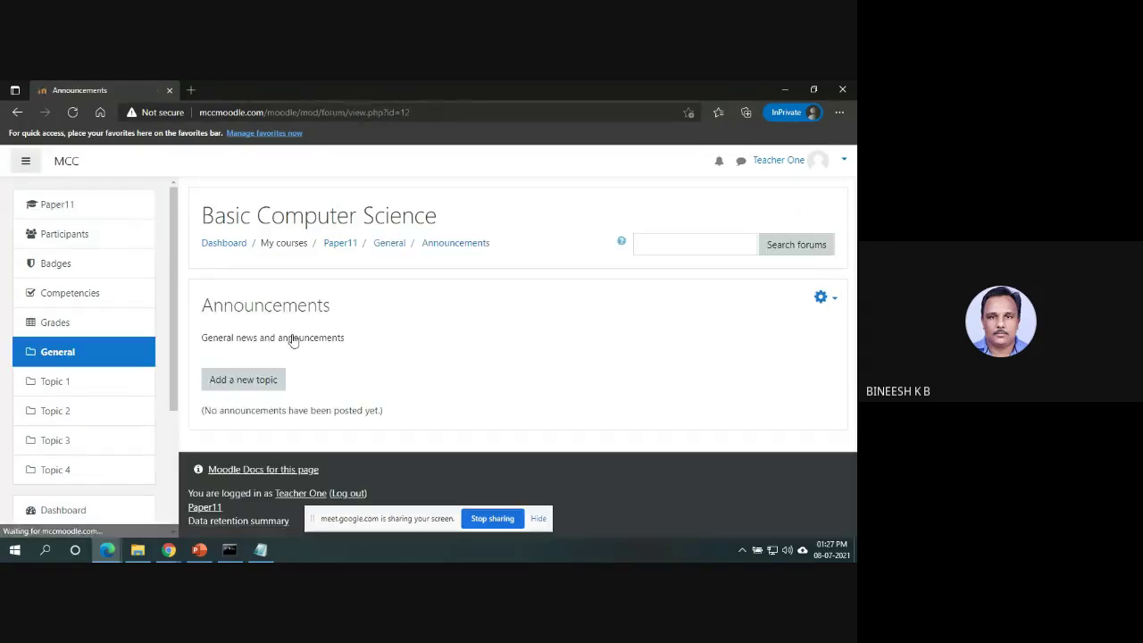
left_click(259, 379)
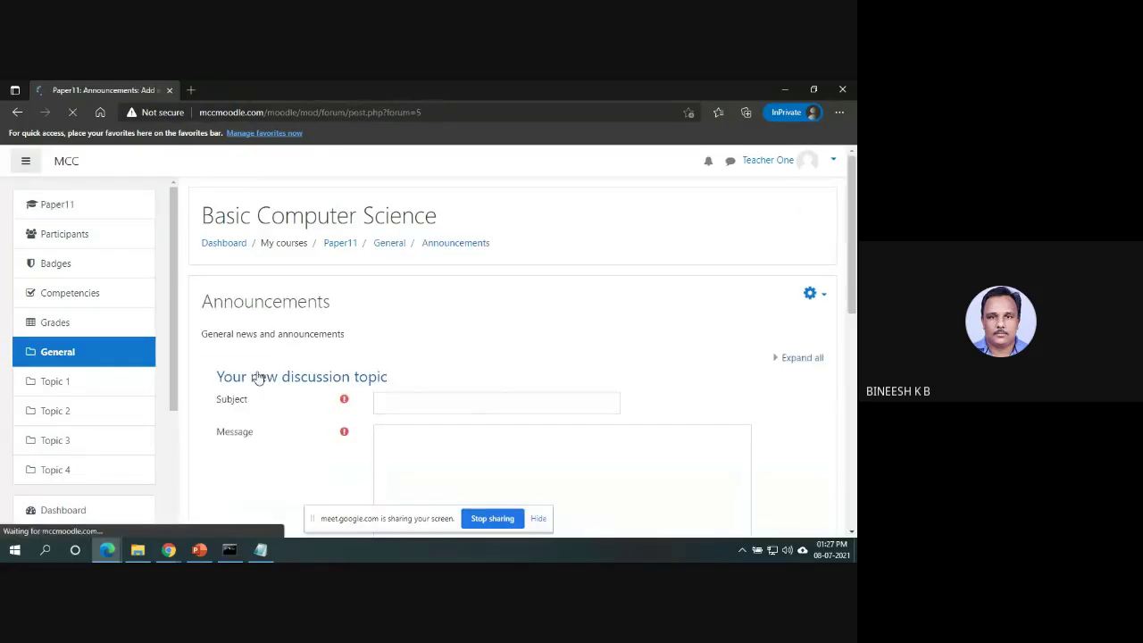
left_click(470, 408)
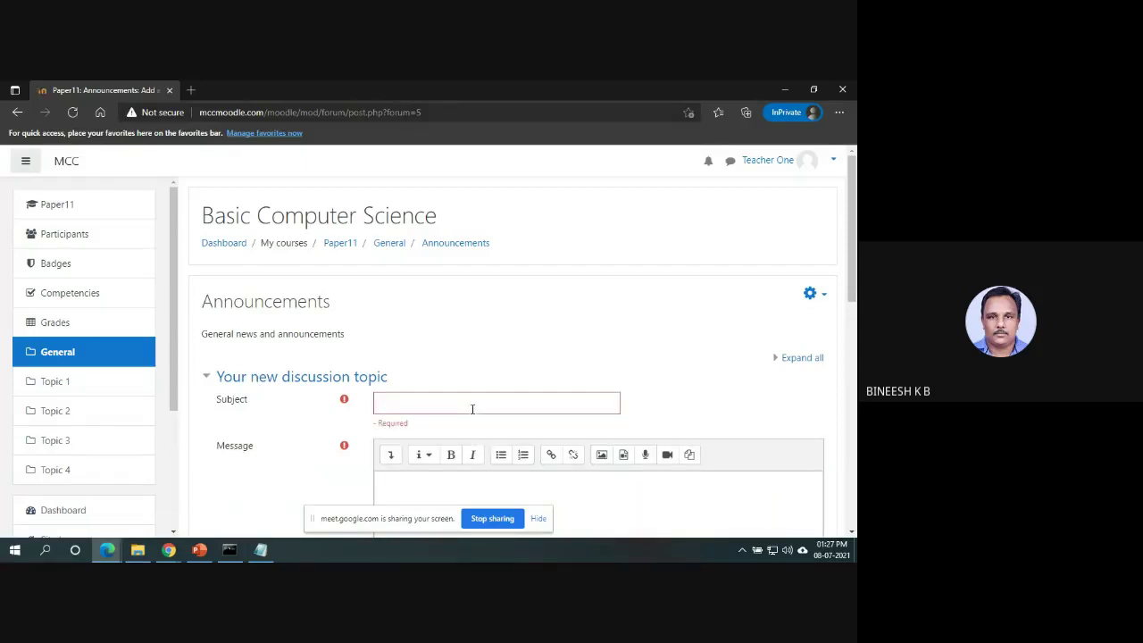
left_click(472, 409)
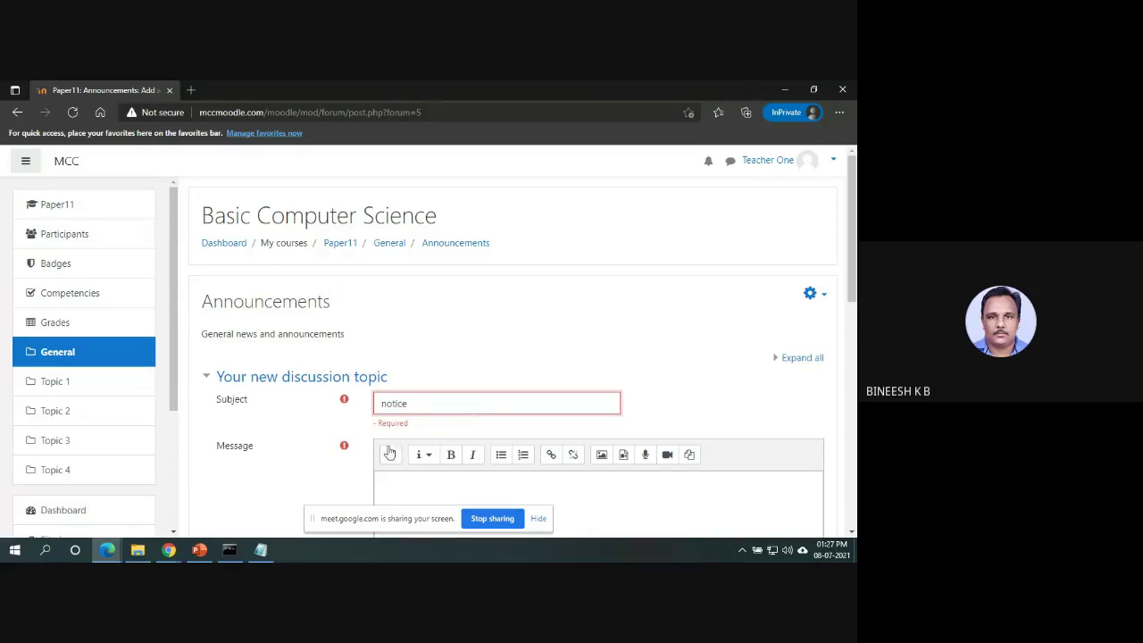
key("Home")
key("Delete")
type("N")
Write the message 'Notice to all', post it, and return to the course topics.
left_click(425, 480)
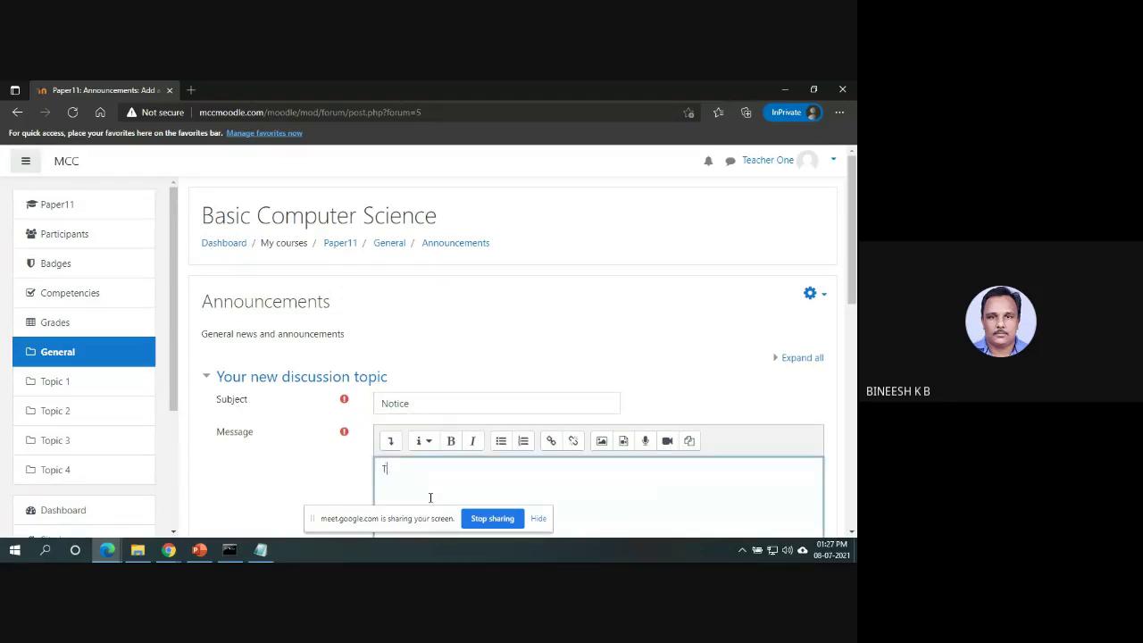
key("BackSpace")
key("BackSpace")
type("Notice to")
left_click_drag(851, 283, 852, 491)
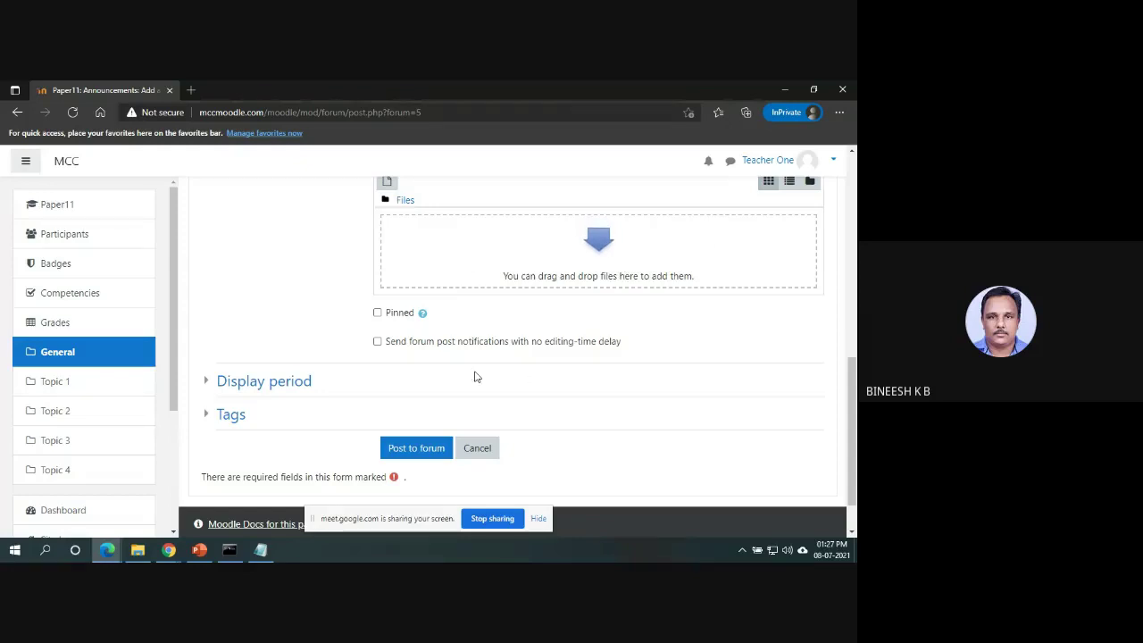
left_click(416, 450)
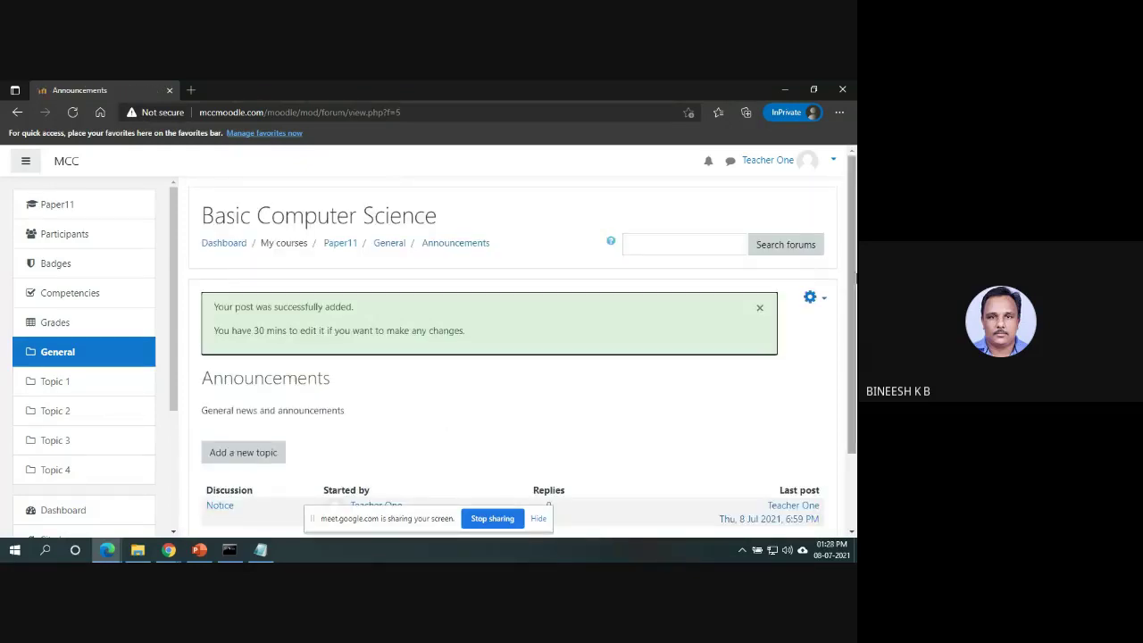
scroll(853, 358, "down", 2)
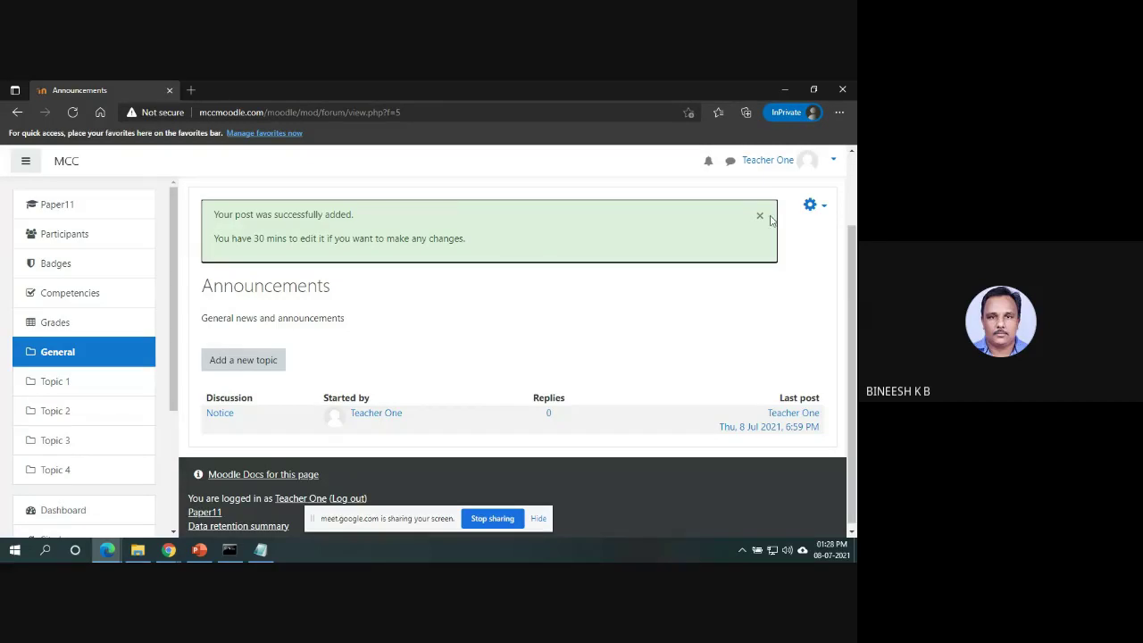
left_click(96, 359)
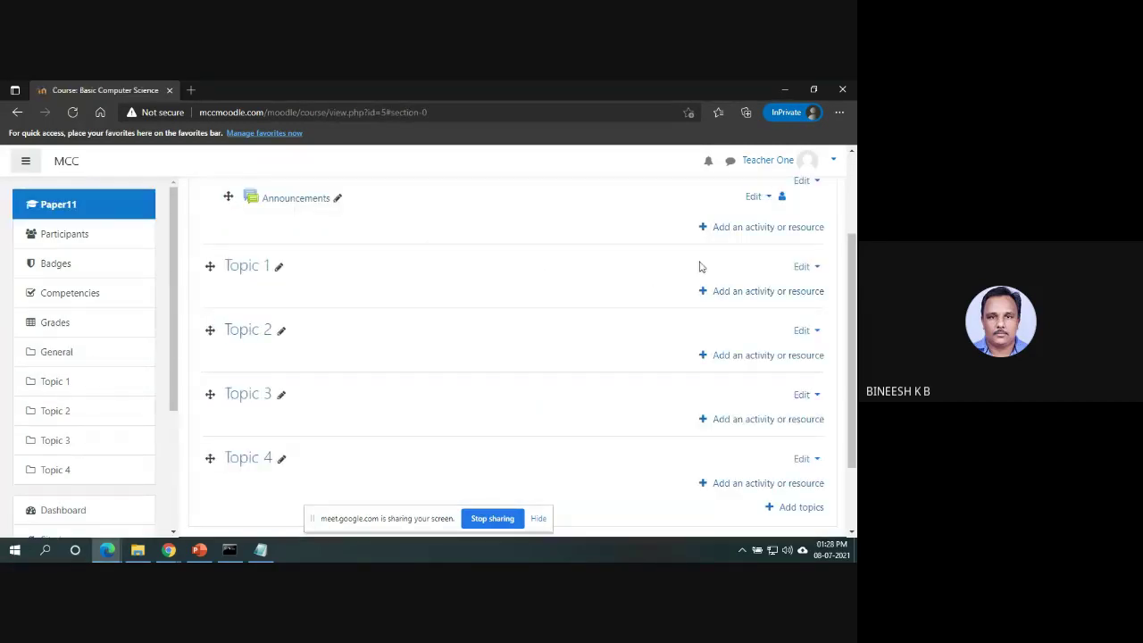
Load mccmoodle.com/moodle in a new InPrivate Edge window.
left_click(836, 117)
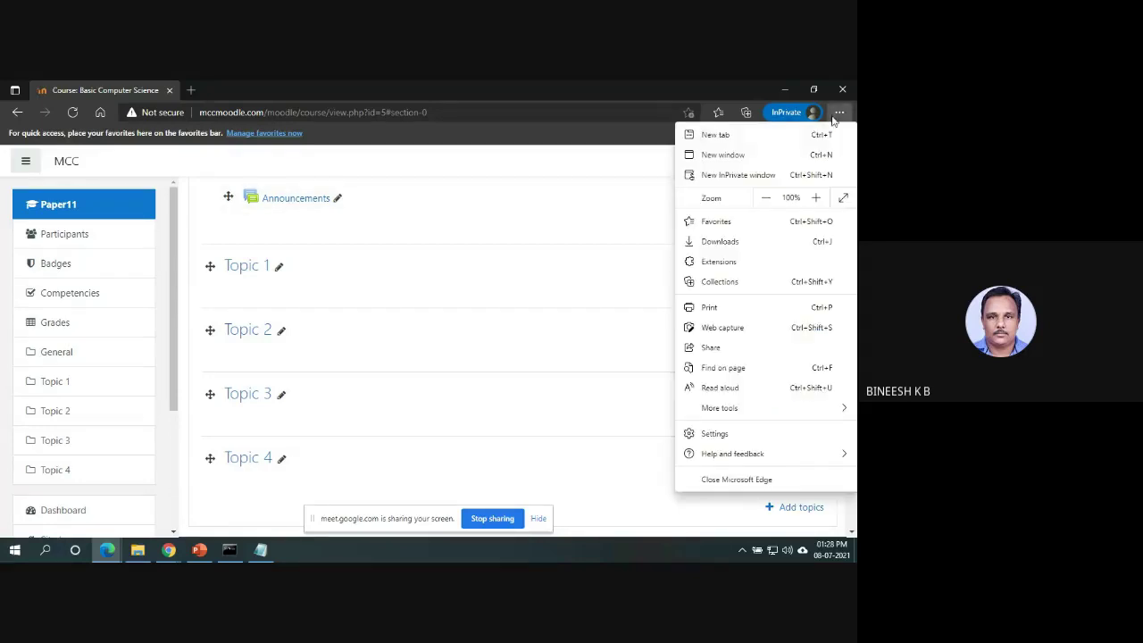
left_click(805, 175)
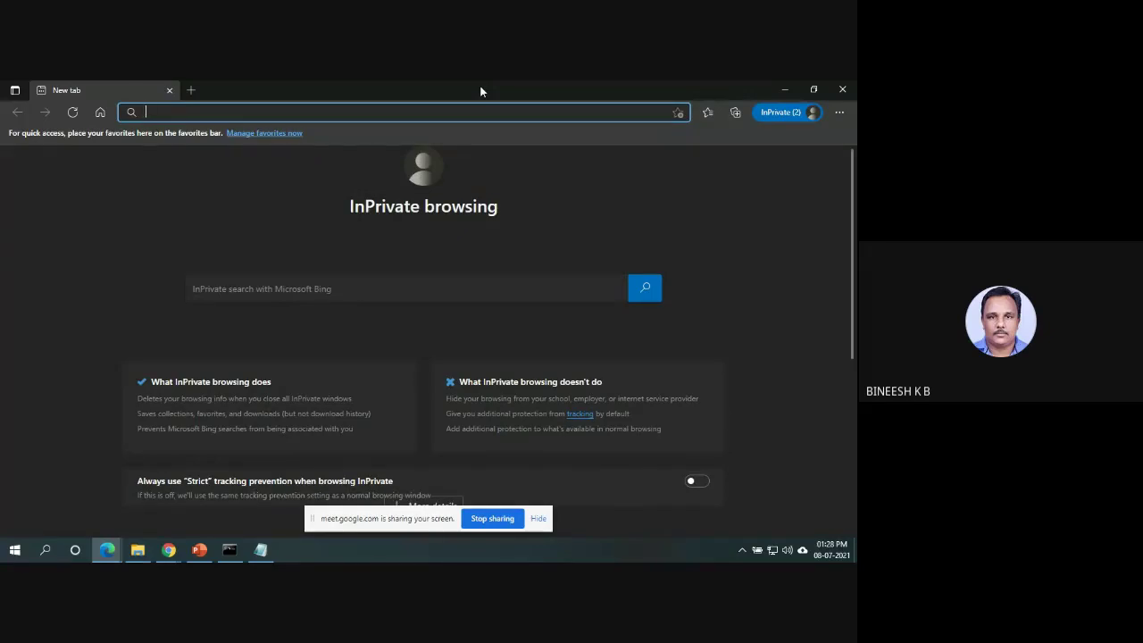
type("mcc")
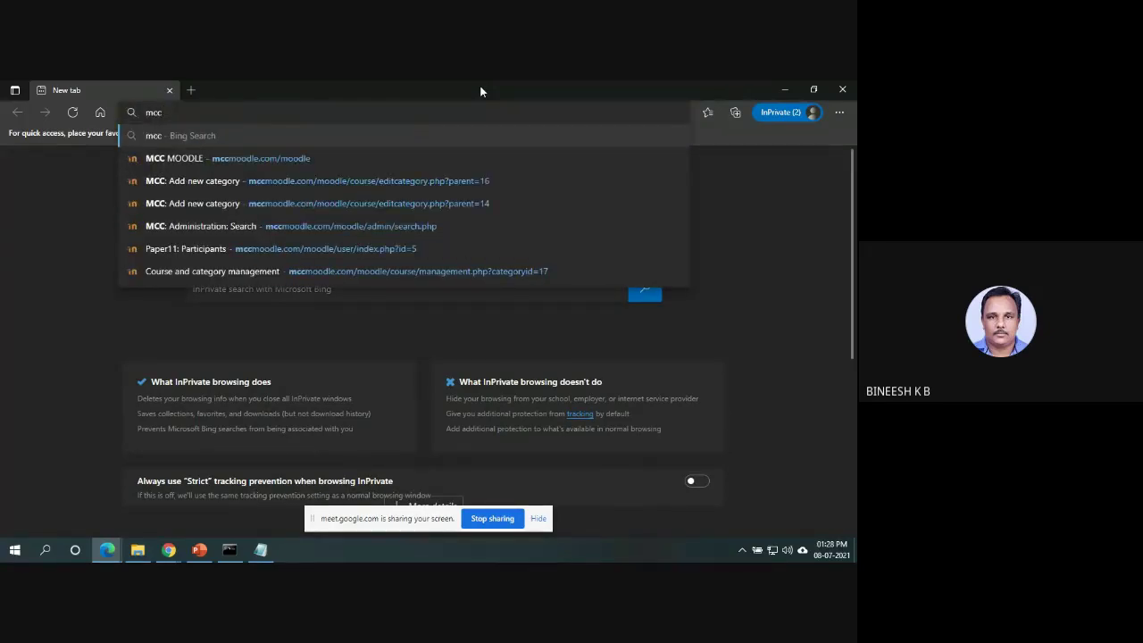
key("Down")
type("\\")
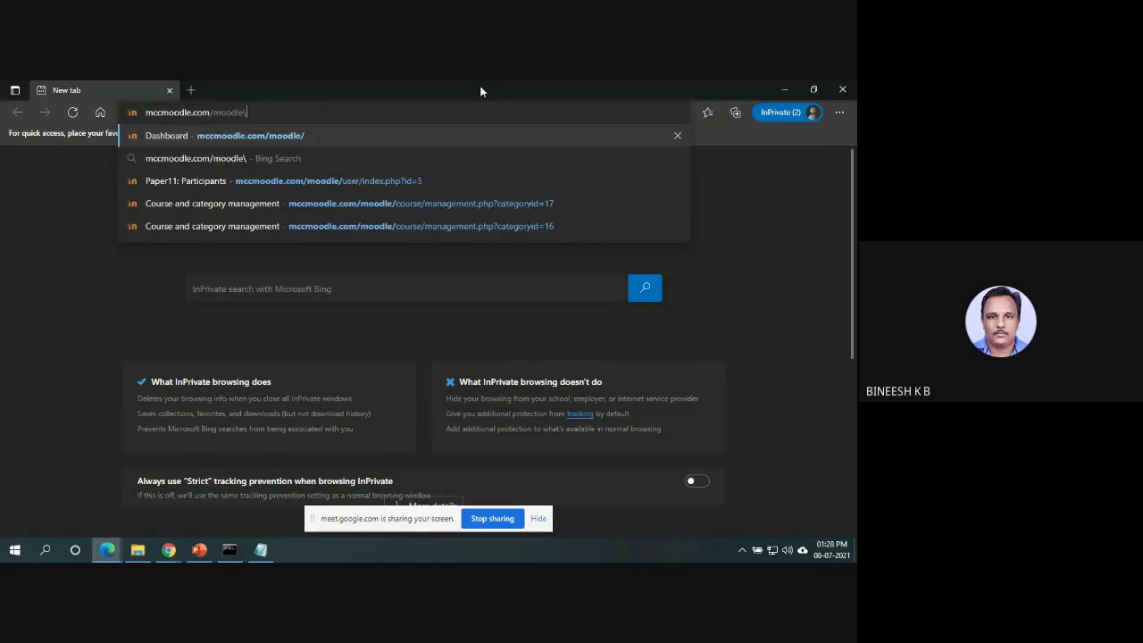
key("BackSpace")
key("Return")
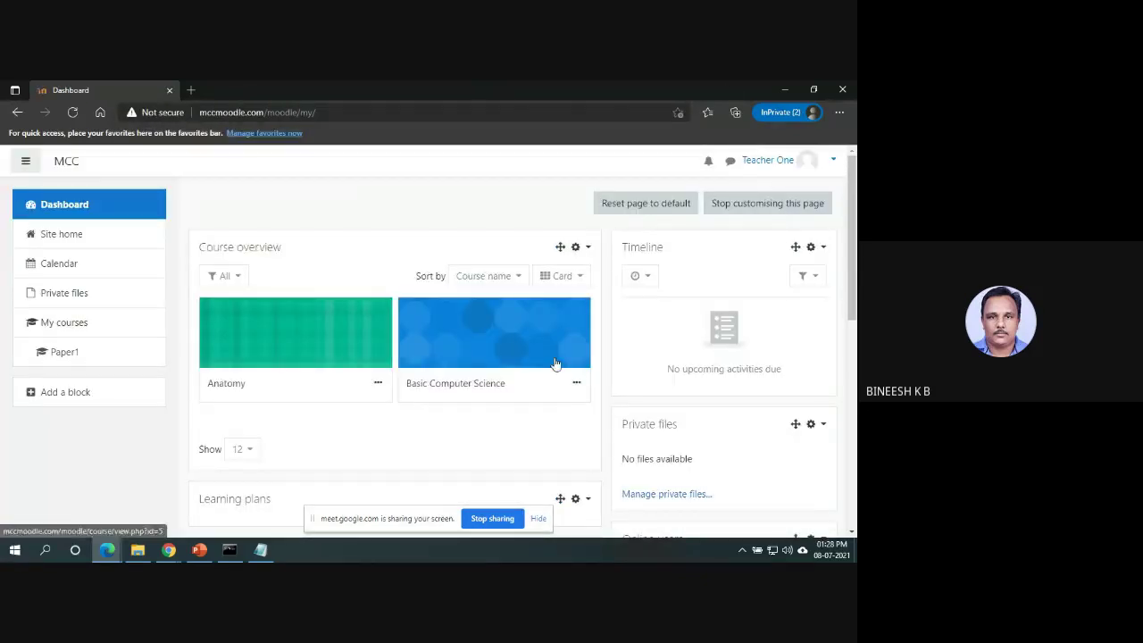
Launch Firefox from the Start menu search.
left_click(15, 550)
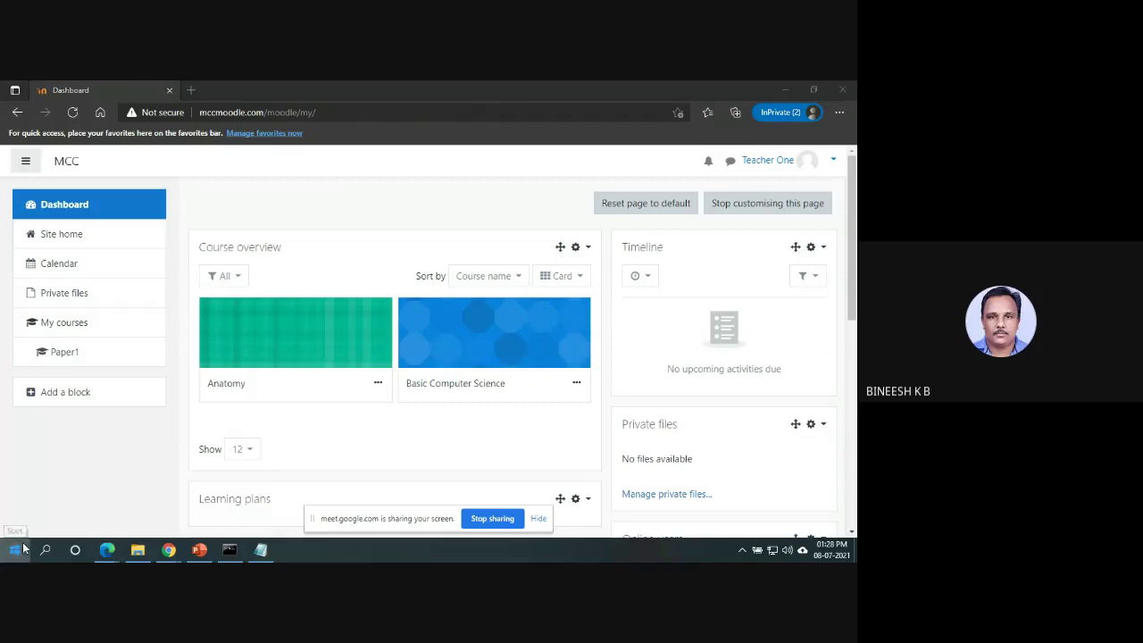
type("fire")
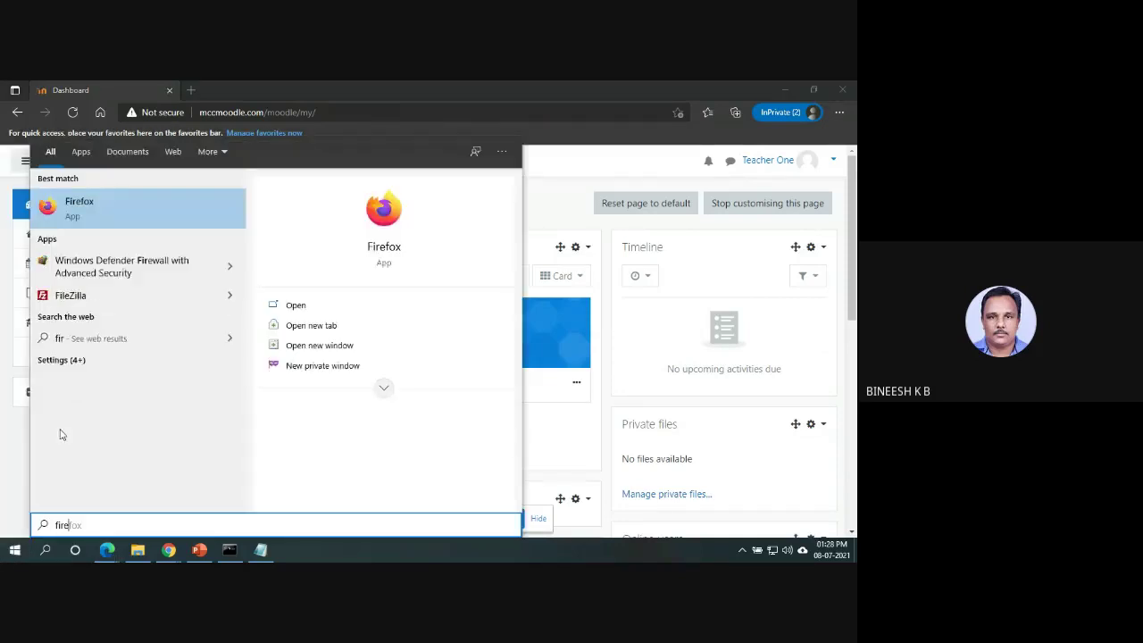
left_click(302, 304)
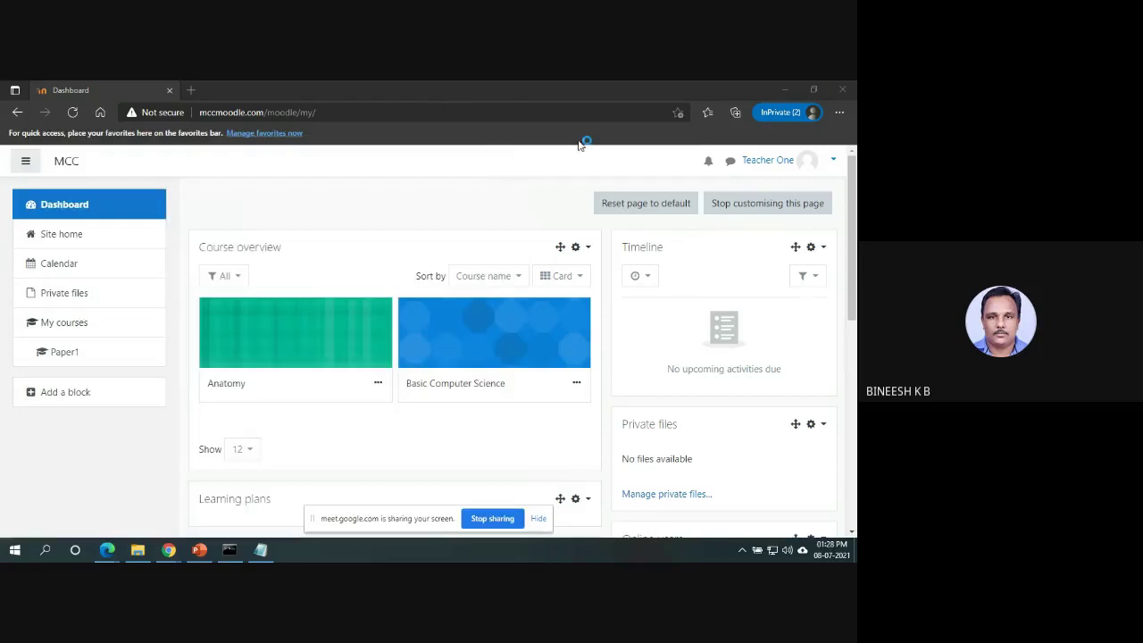
Load mccmoodle.com/moodle in Firefox.
left_click(848, 90)
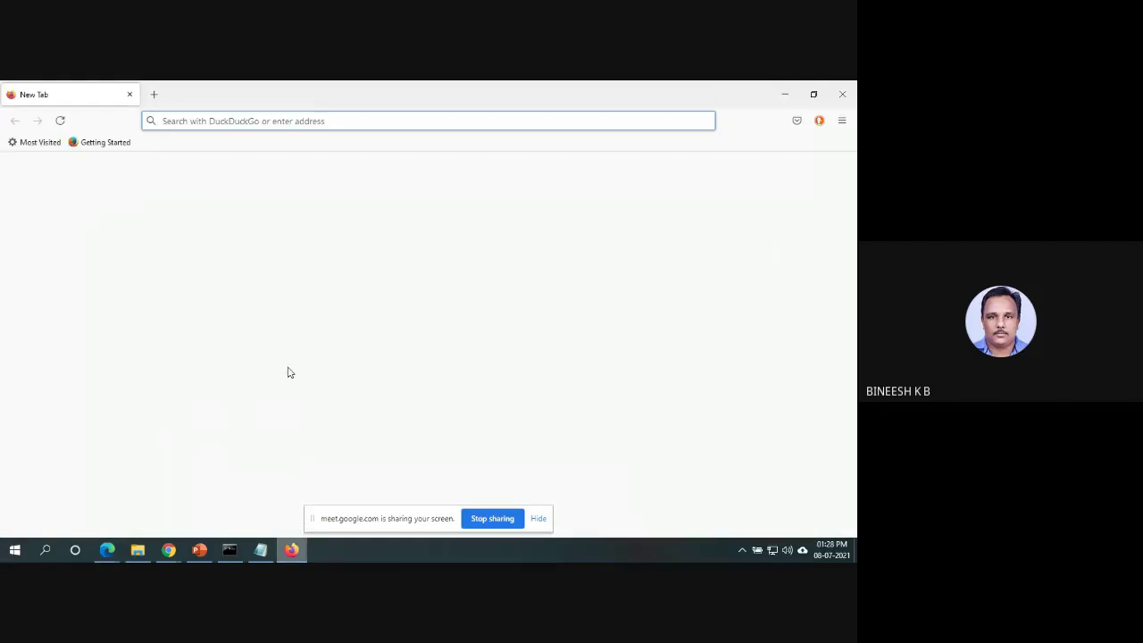
left_click(319, 121)
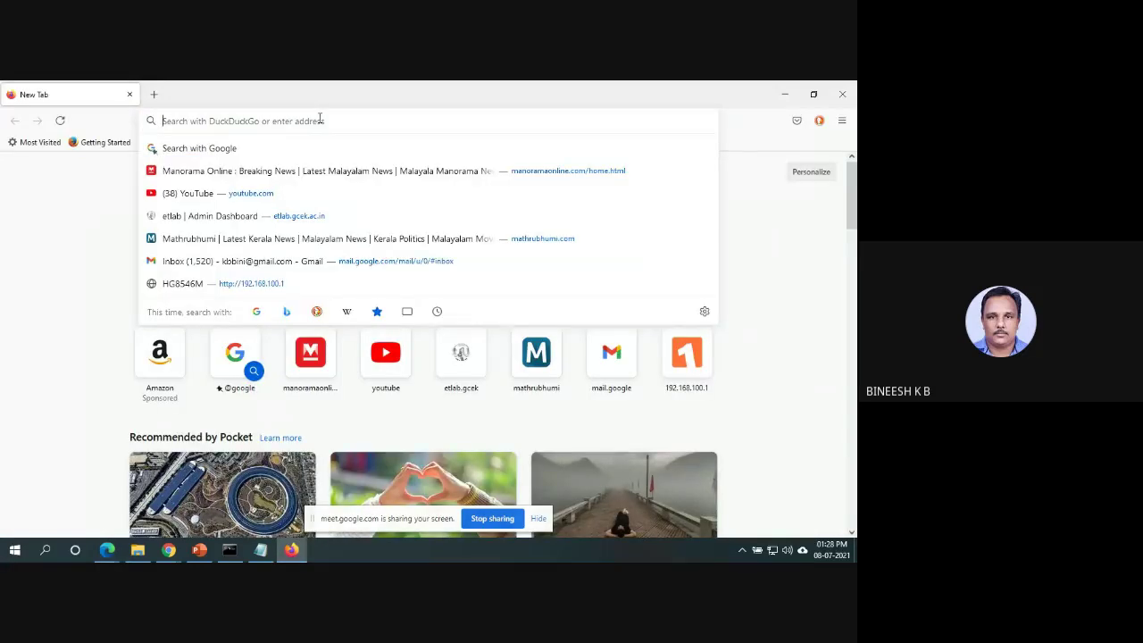
type("moodle")
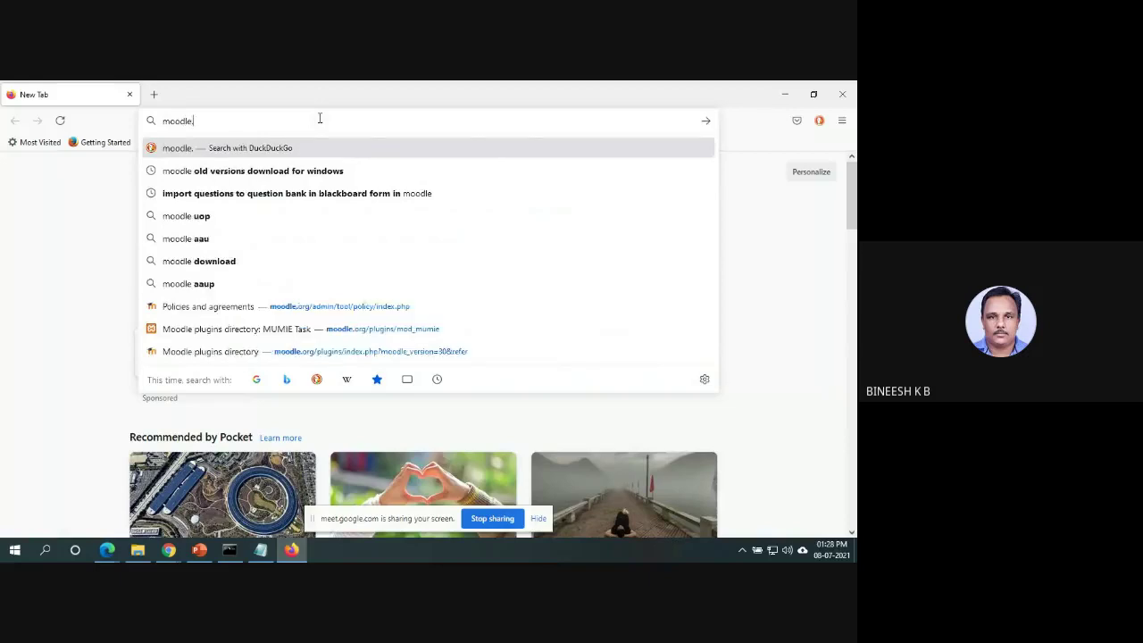
type(".")
key("BackSpace")
key("BackSpace")
key("BackSpace")
key("BackSpace")
key("BackSpace")
key("BackSpace")
key("BackSpace")
key("BackSpace")
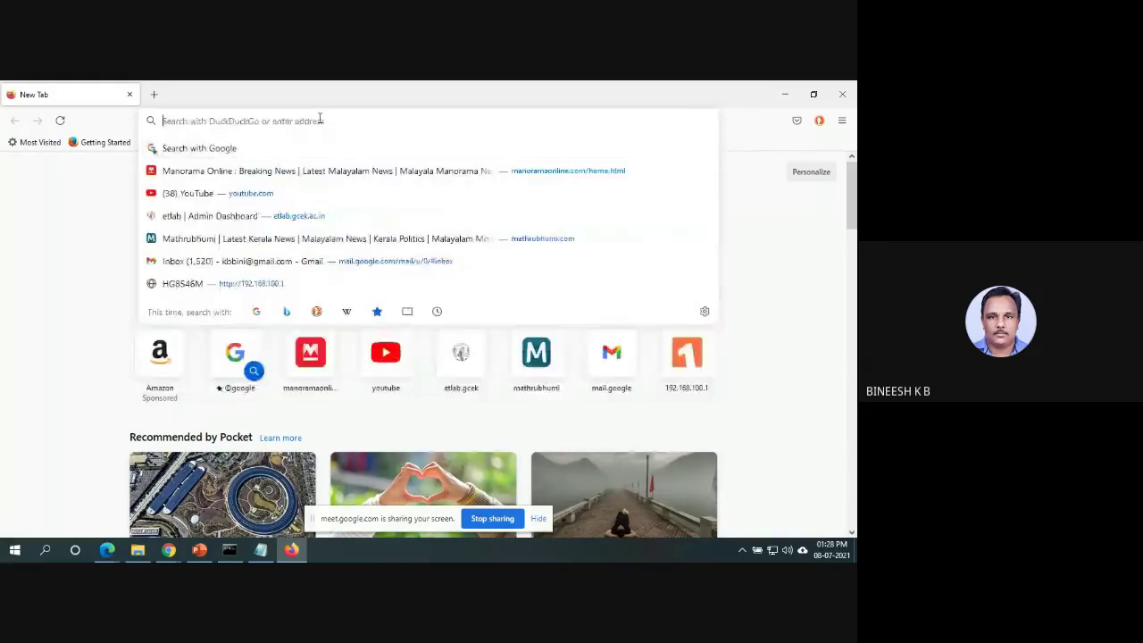
type("mccmoo")
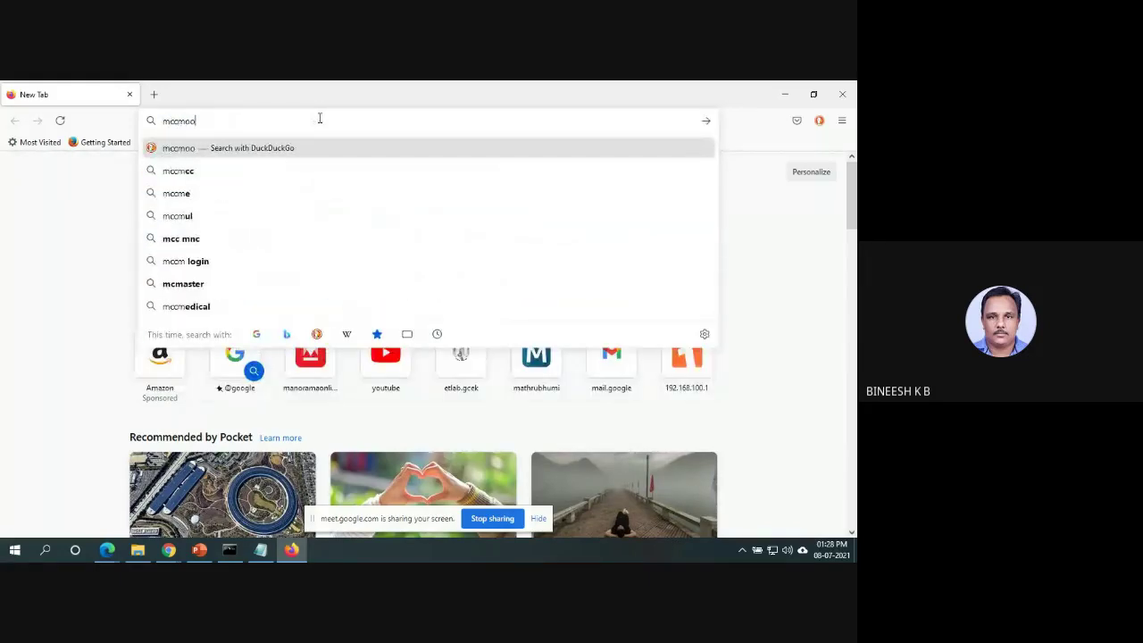
type("dle.com")
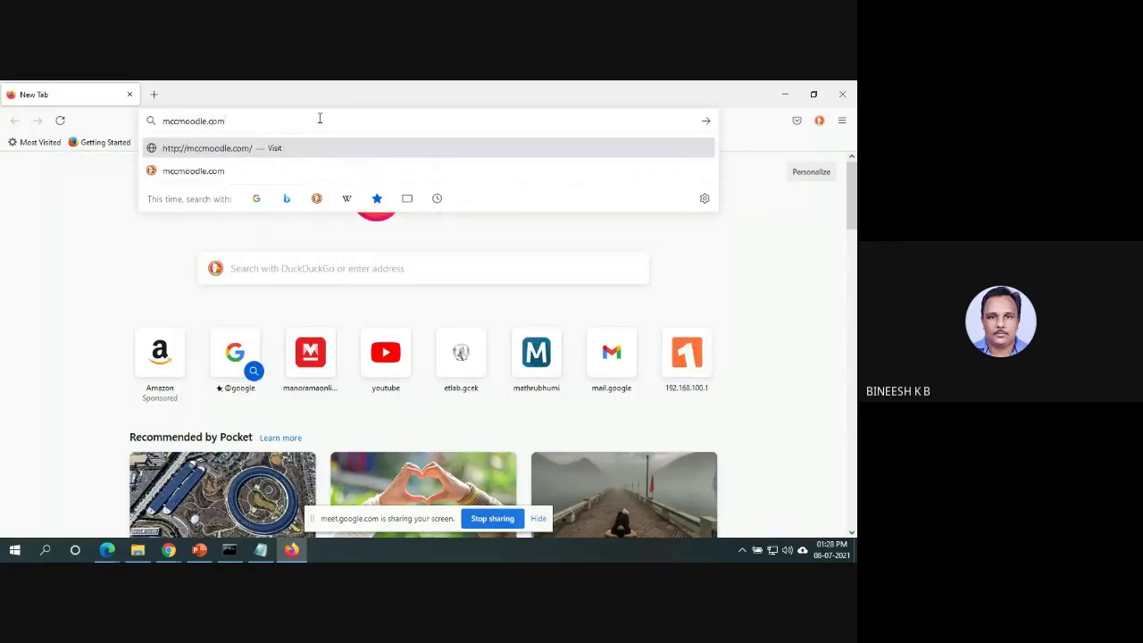
type("/moodle")
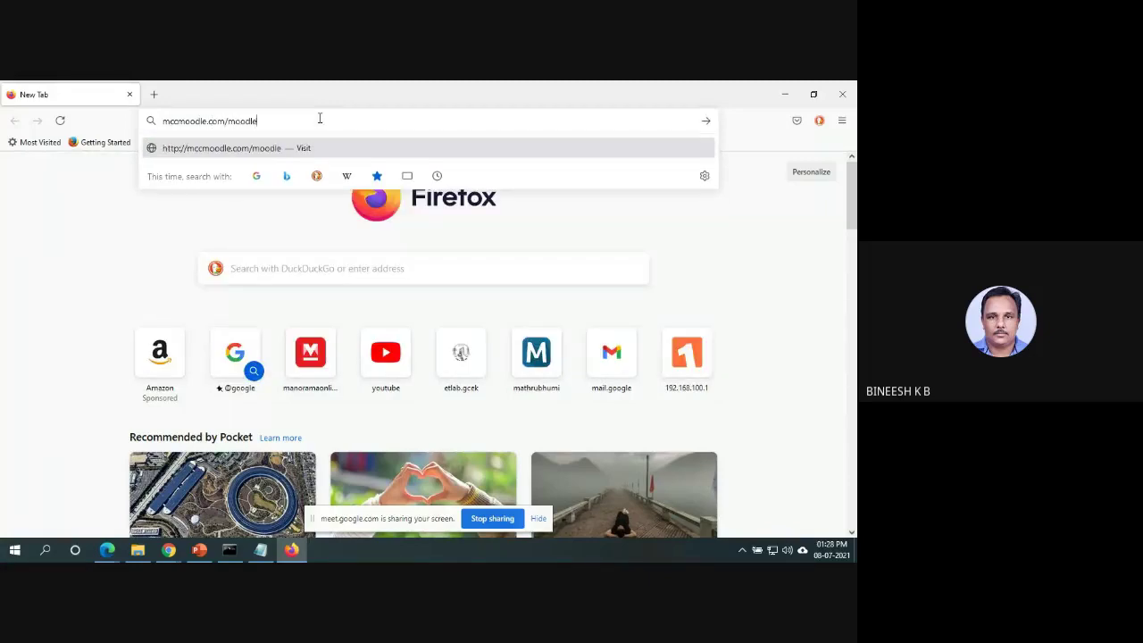
key("Return")
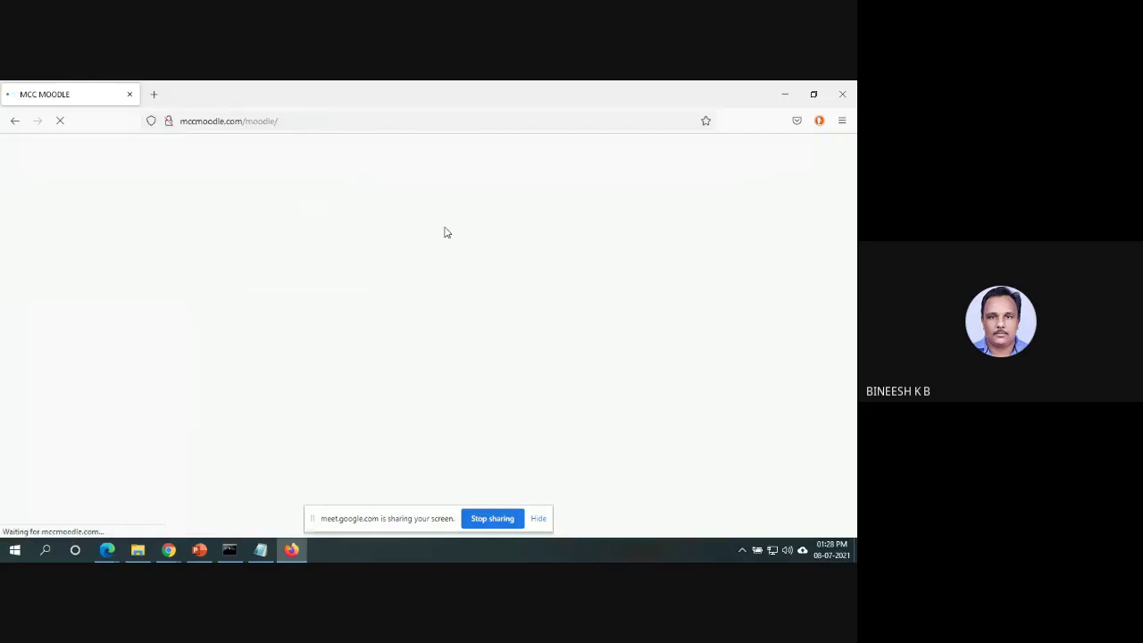
Log in with the student account's username and password.
left_click(821, 151)
left_click(370, 254)
left_click(373, 253)
type("student3")
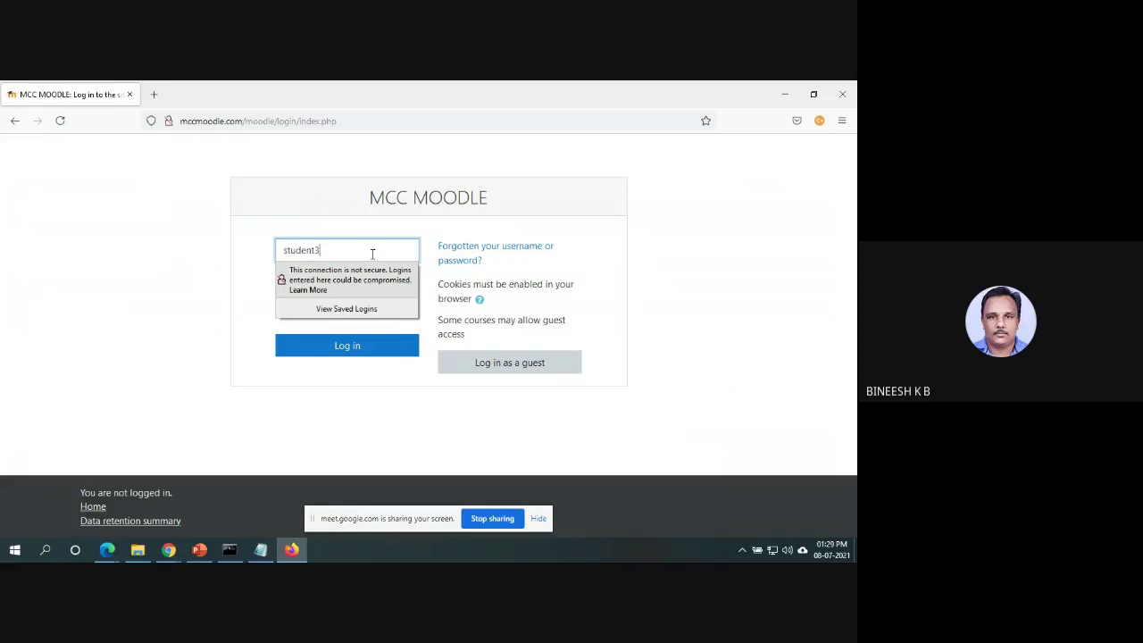
key("Tab")
type("stt@3")
left_click(341, 357)
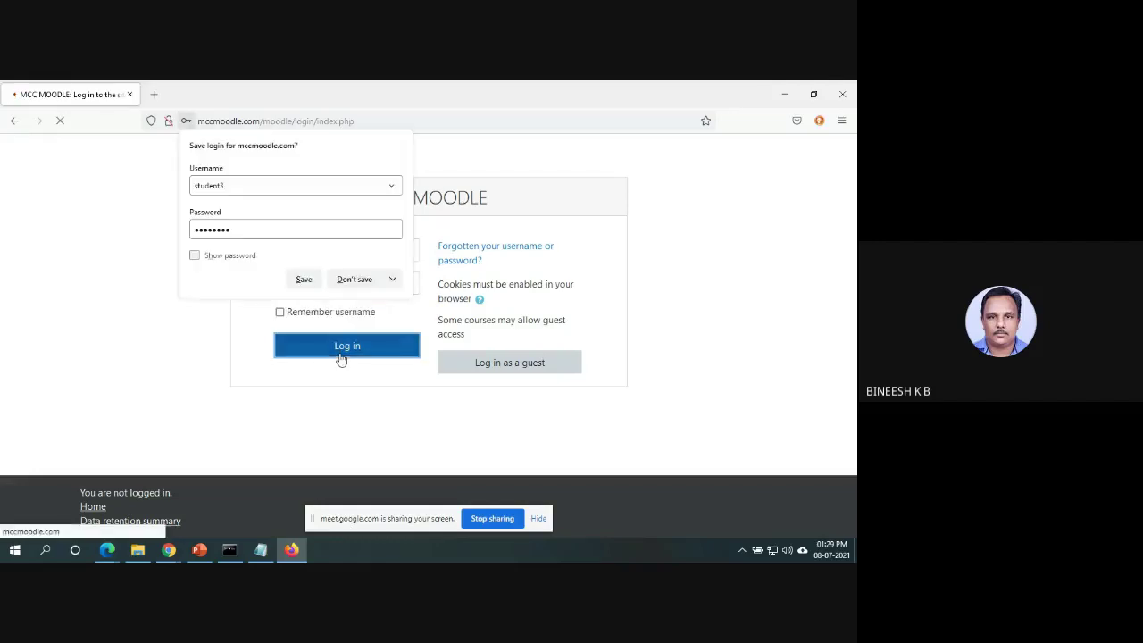
As student, read the Notice in Basic Computer Science Announcements, then minimise Firefox.
left_click(308, 281)
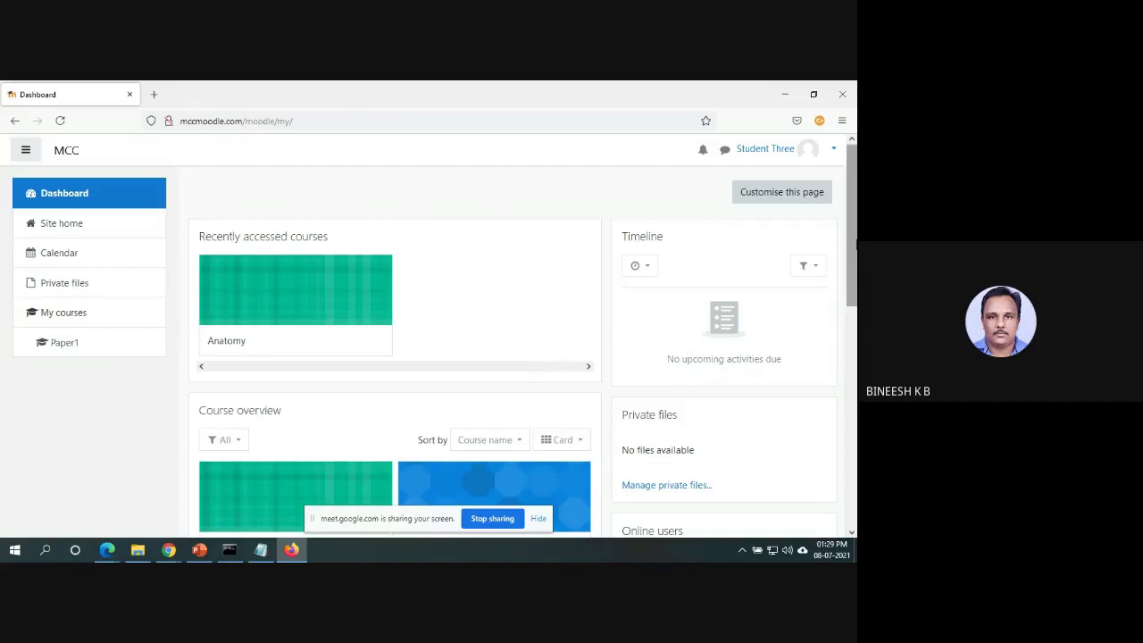
scroll(840, 252, "down", 4)
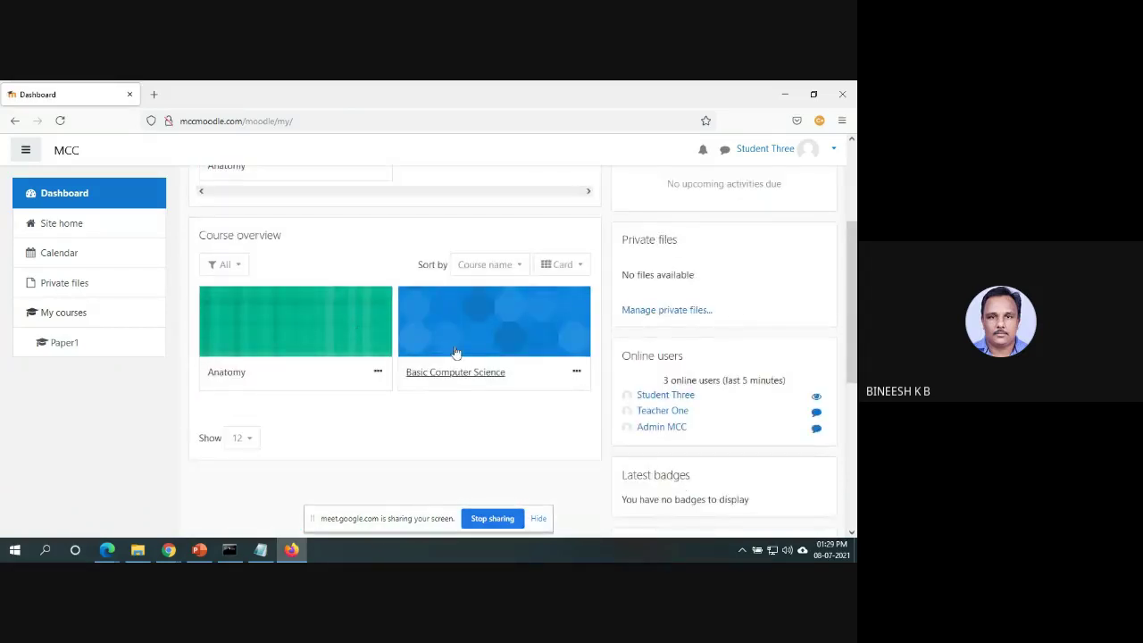
left_click(490, 382)
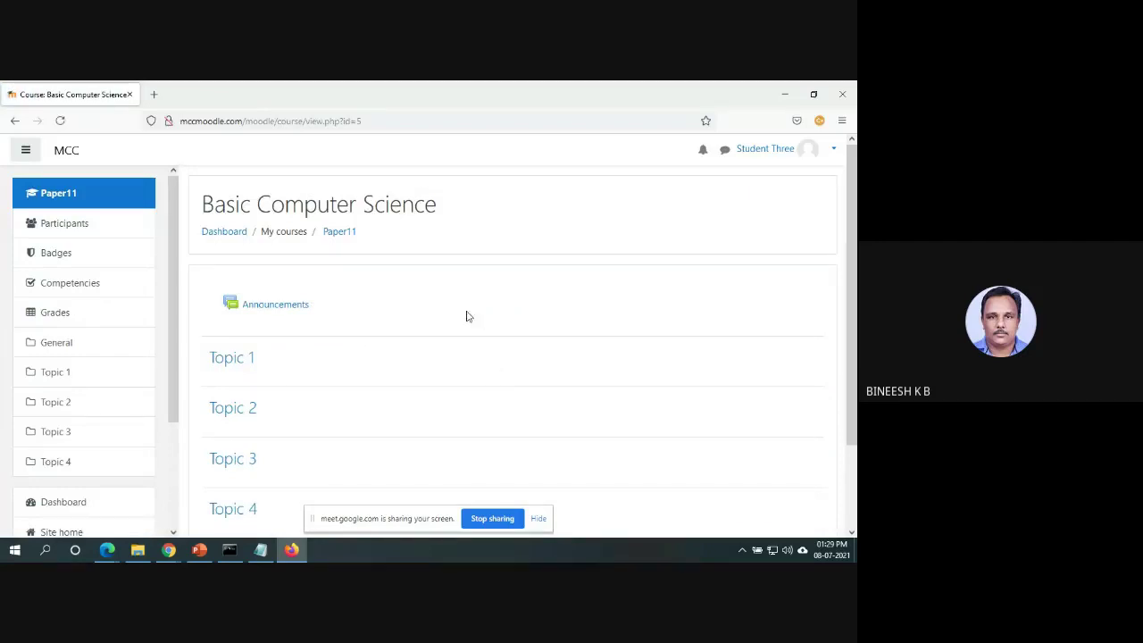
left_click(273, 307)
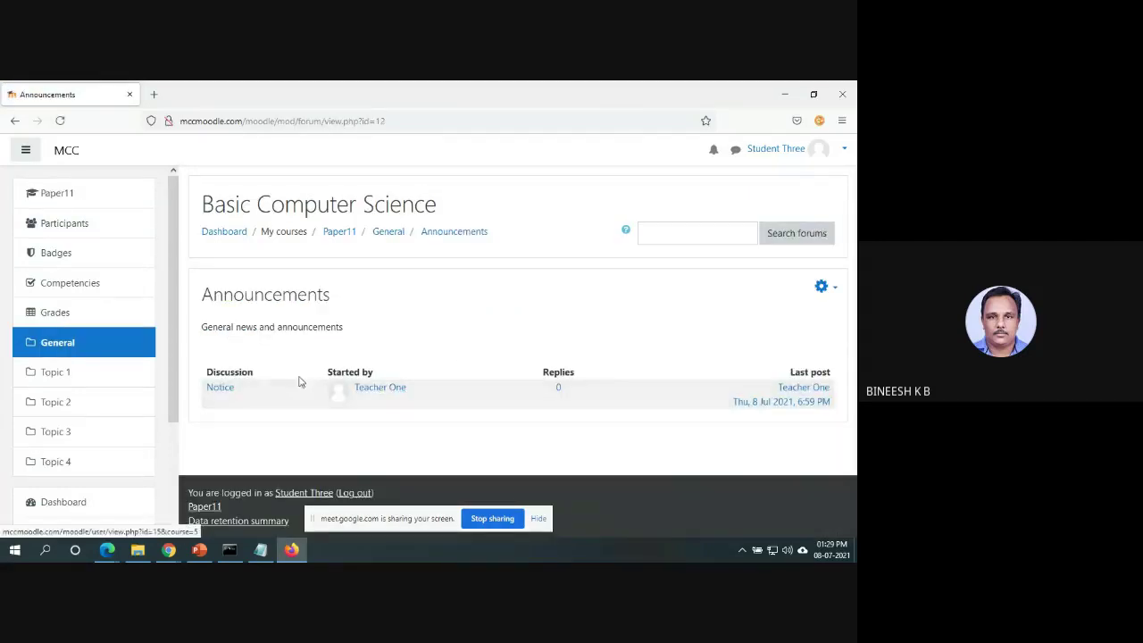
left_click(223, 390)
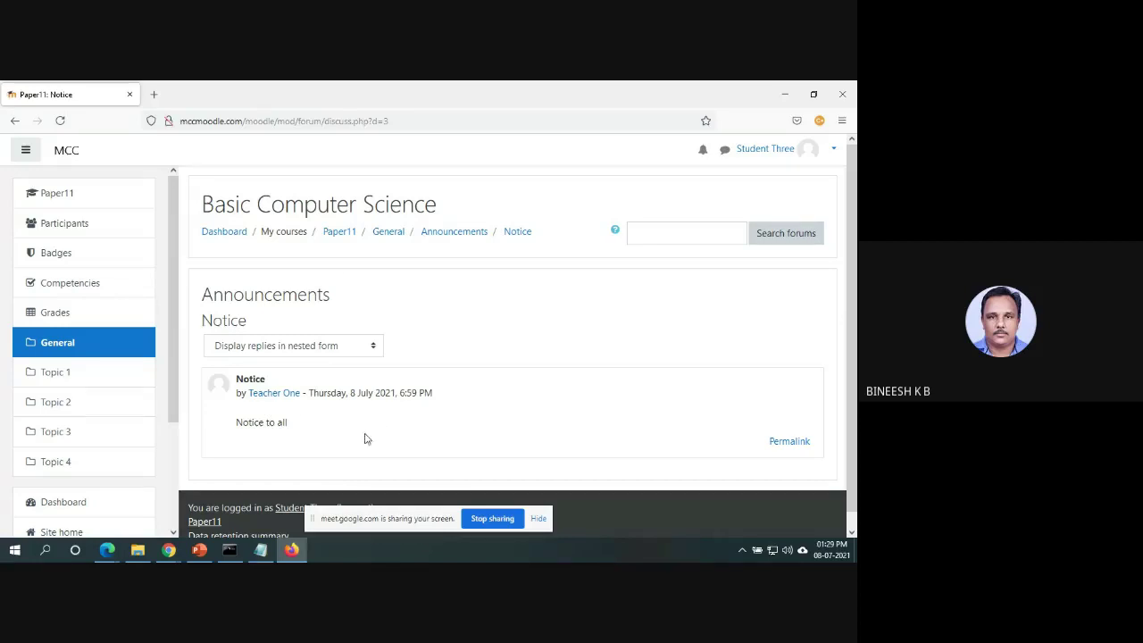
left_click(787, 95)
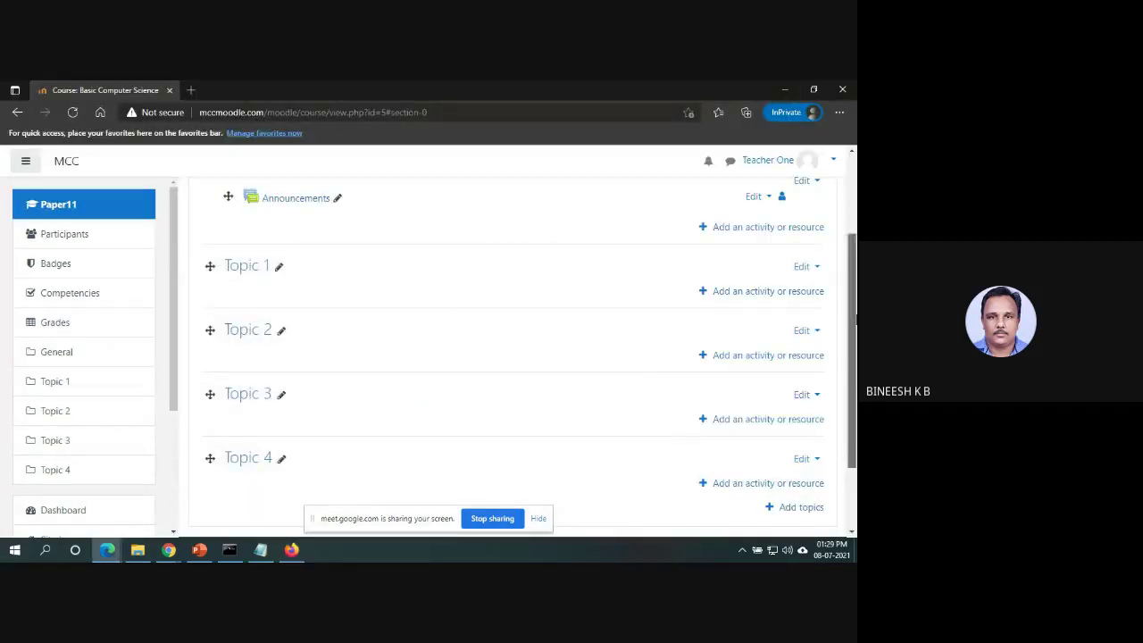
Pick File under Resources in Topic 1's activity chooser and add it.
scroll(856, 277, "up", 2)
scroll(855, 278, "up", 1)
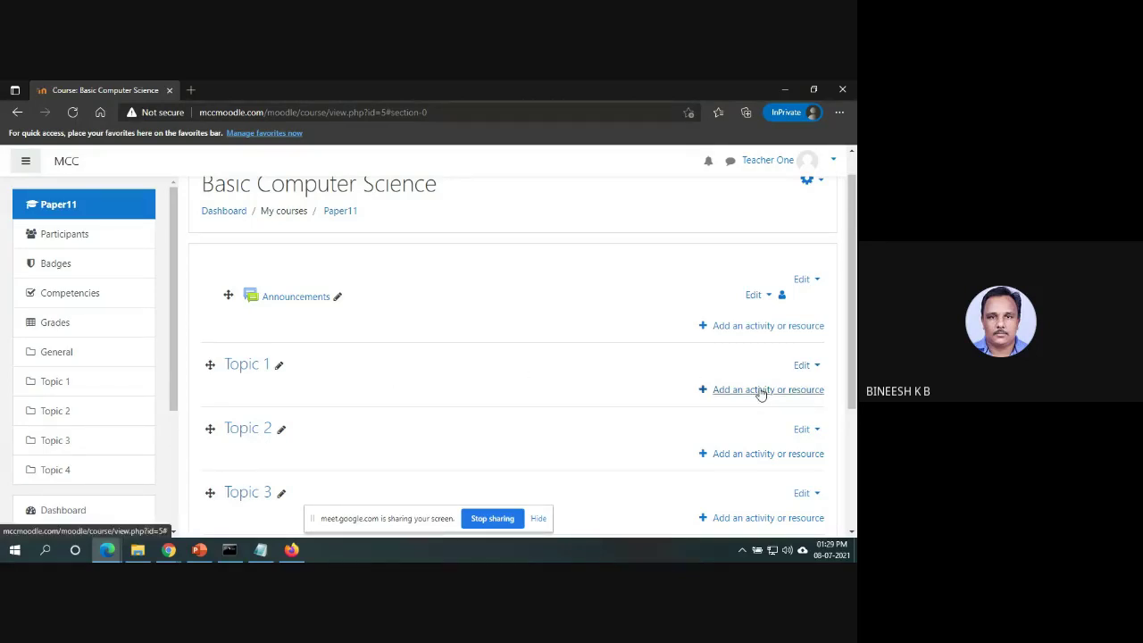
left_click(760, 393)
scroll(413, 425, "down", 2)
scroll(414, 425, "down", 2)
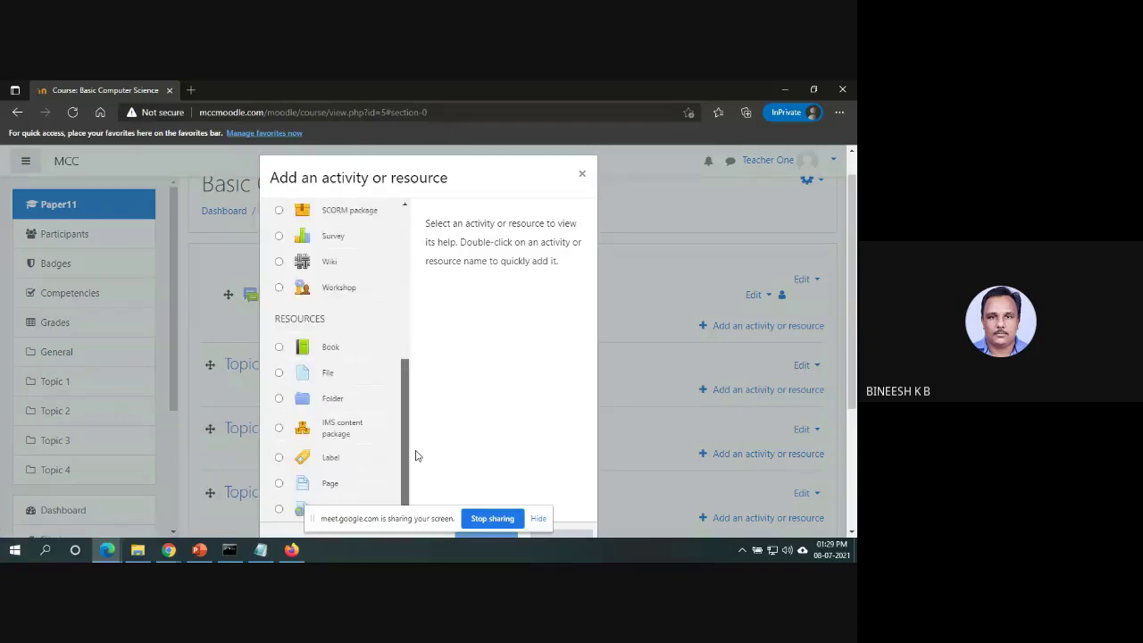
left_click(324, 379)
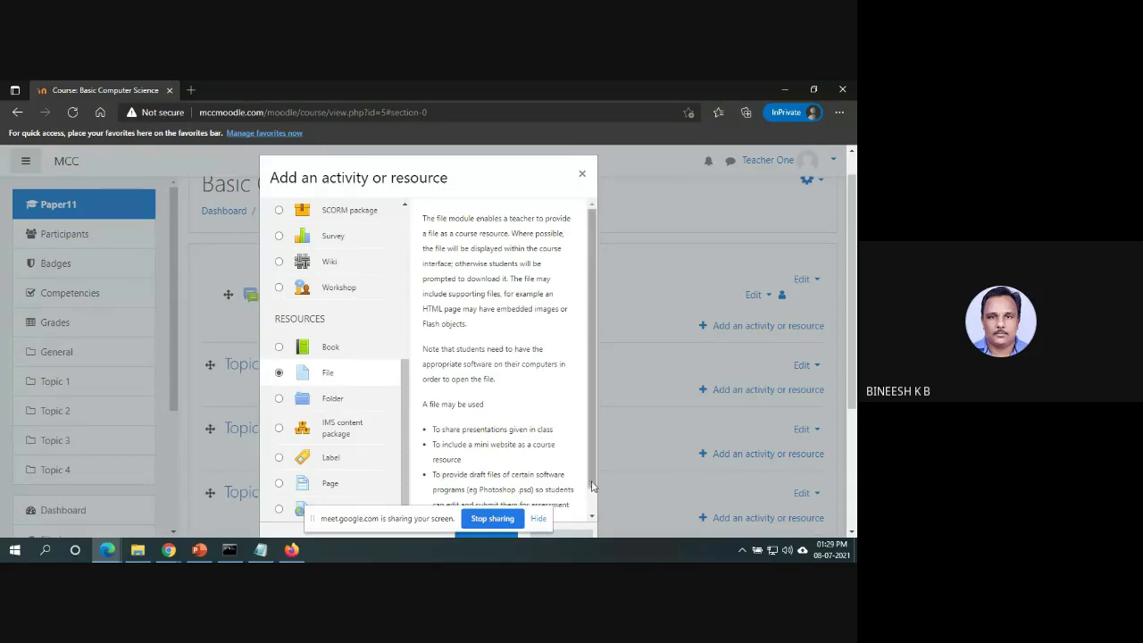
left_click_drag(591, 484, 577, 541)
left_click(536, 522)
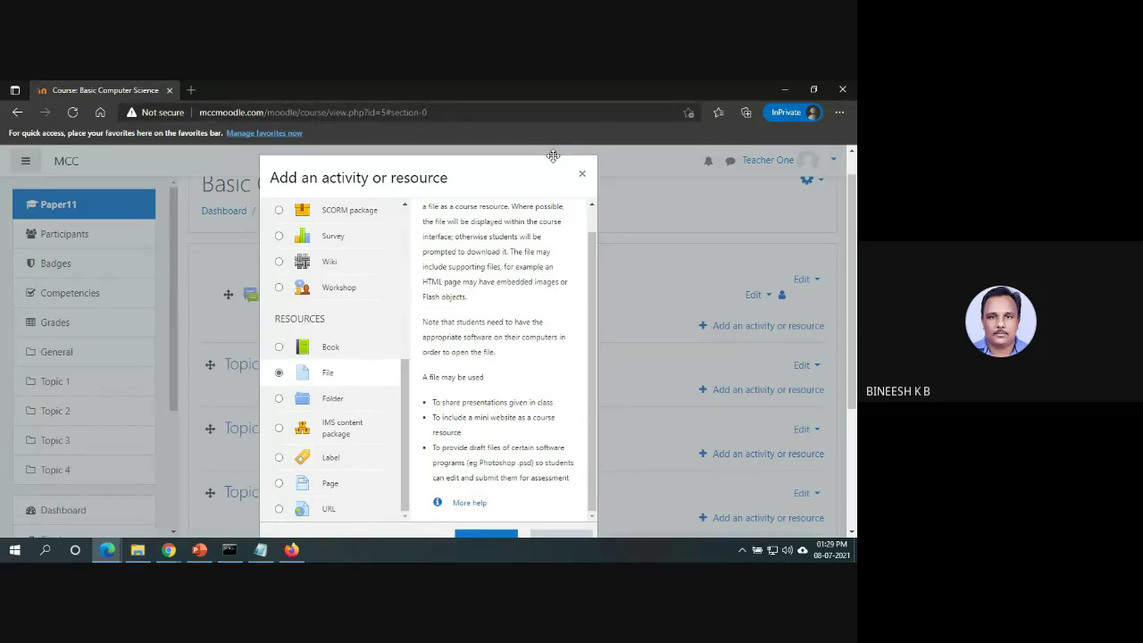
left_click(496, 536)
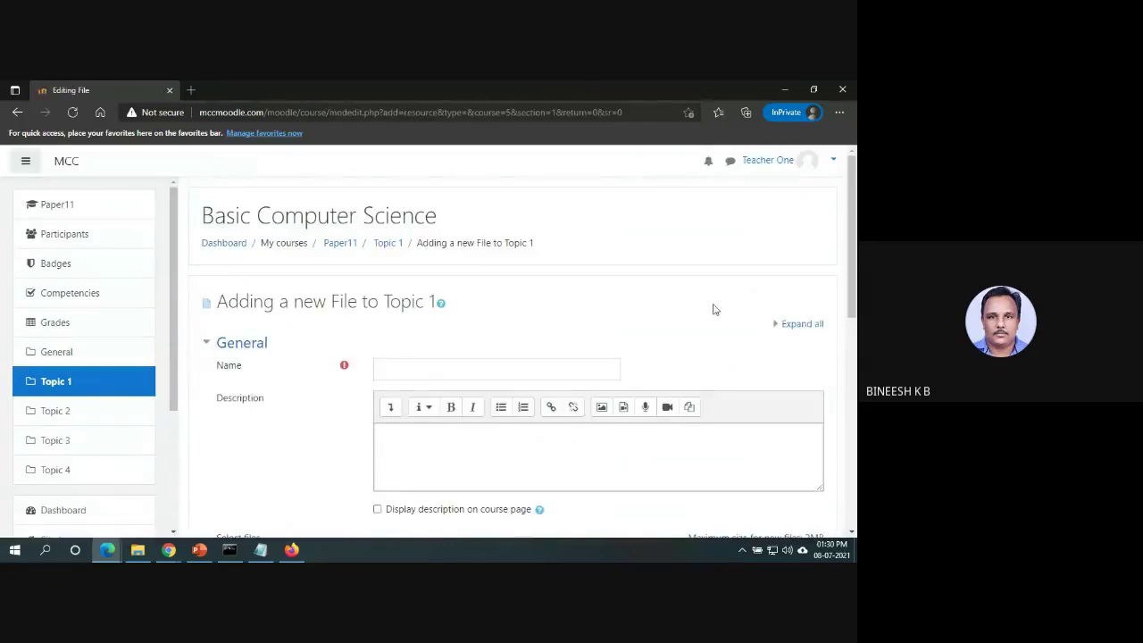
Name the file resource 'My presentation'.
left_click(545, 369)
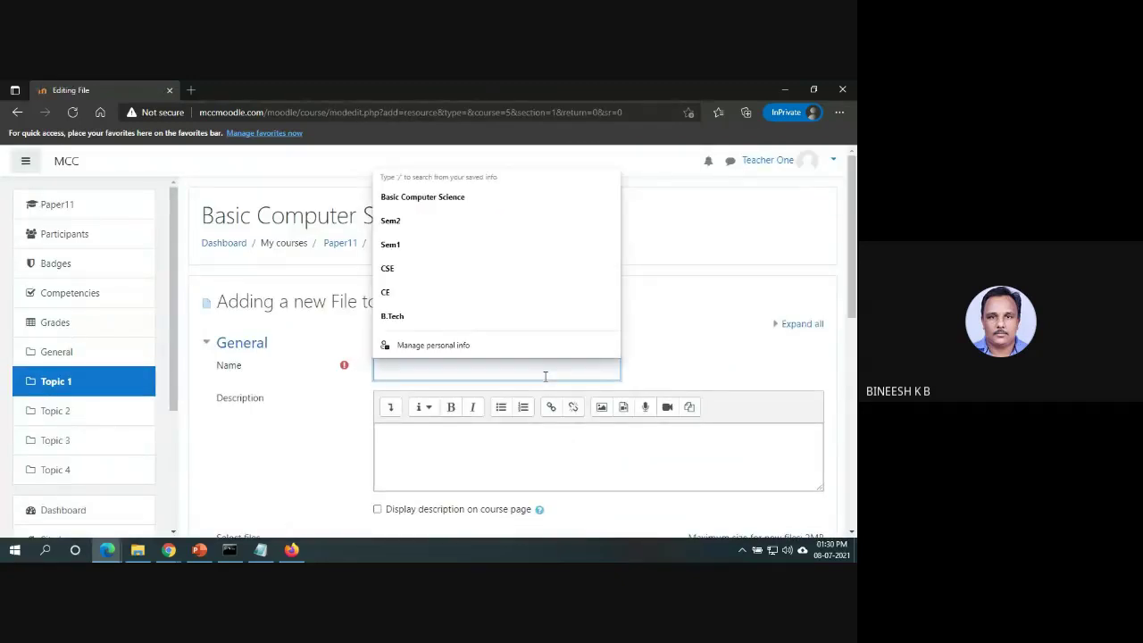
type("My presentation")
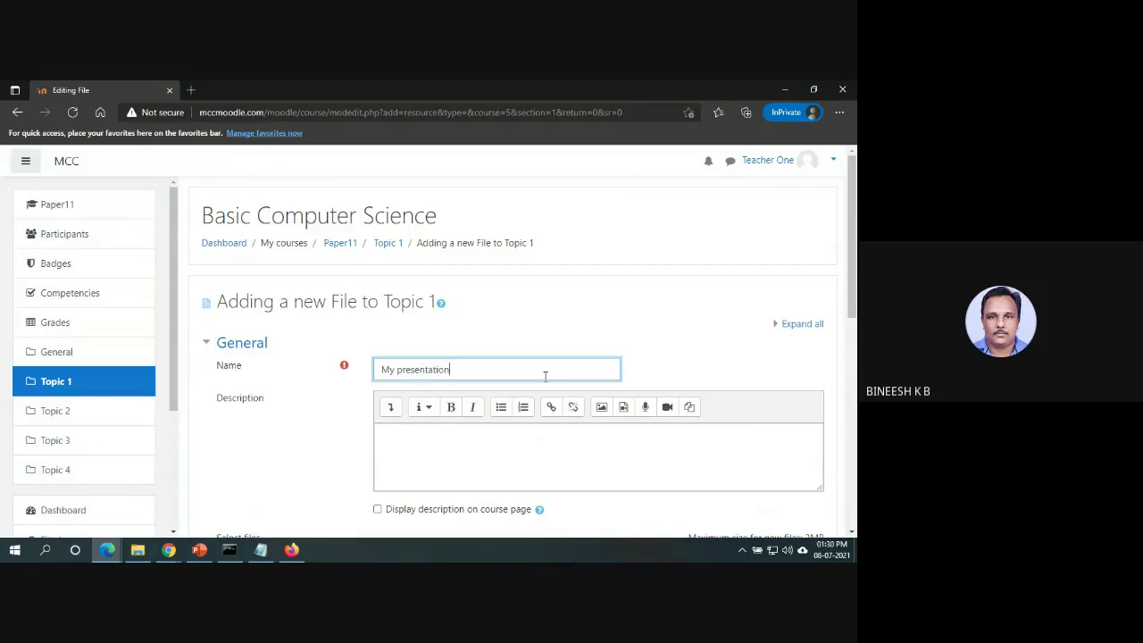
left_click_drag(854, 284, 854, 373)
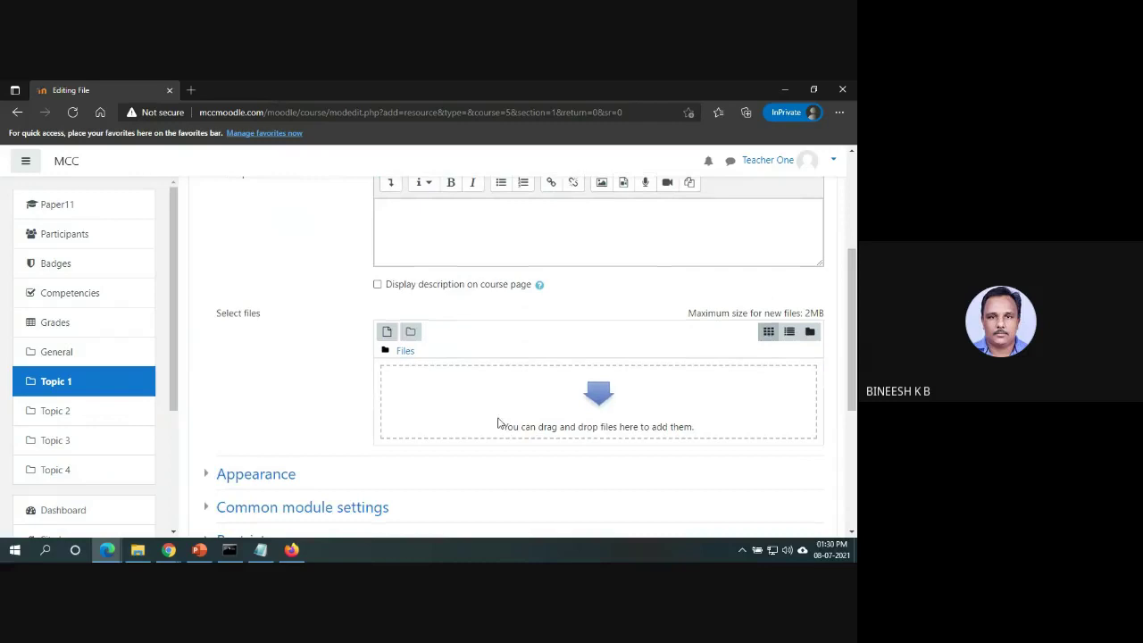
Enter save-as name 'My Presentation' in the file picker; dismiss the no-files-attached error.
left_click(603, 407)
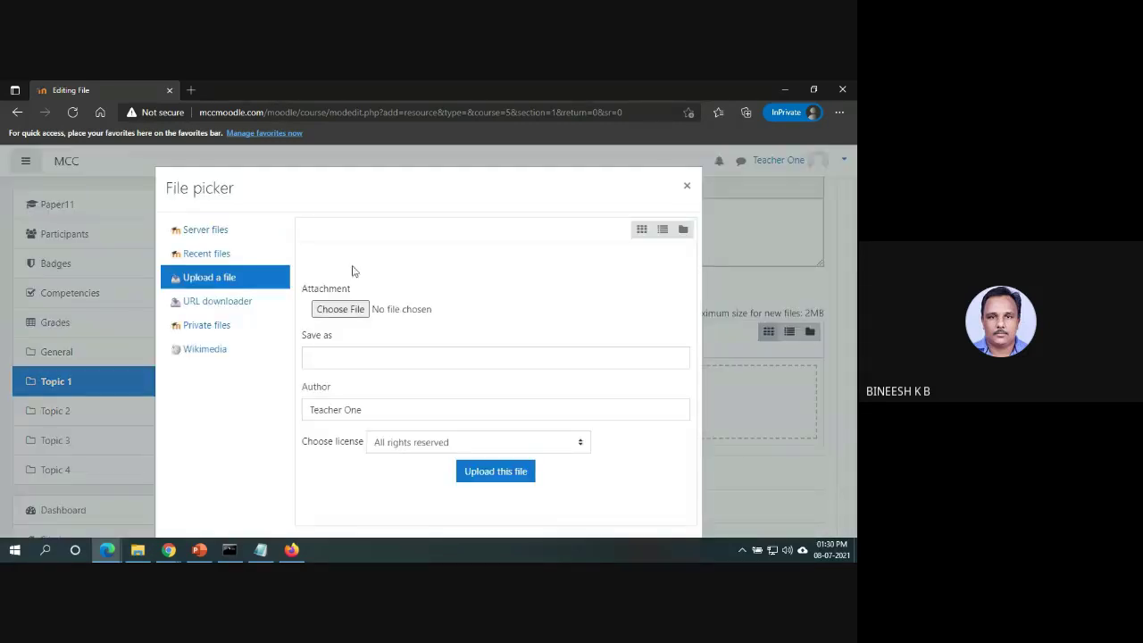
left_click(338, 356)
type("My Presentation")
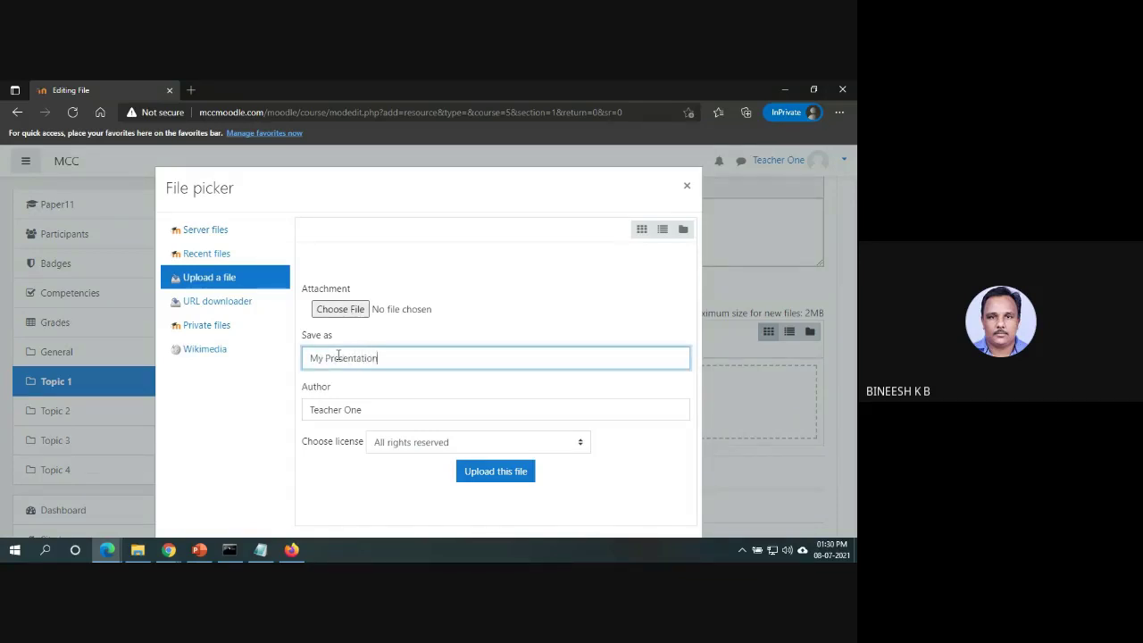
left_click(487, 472)
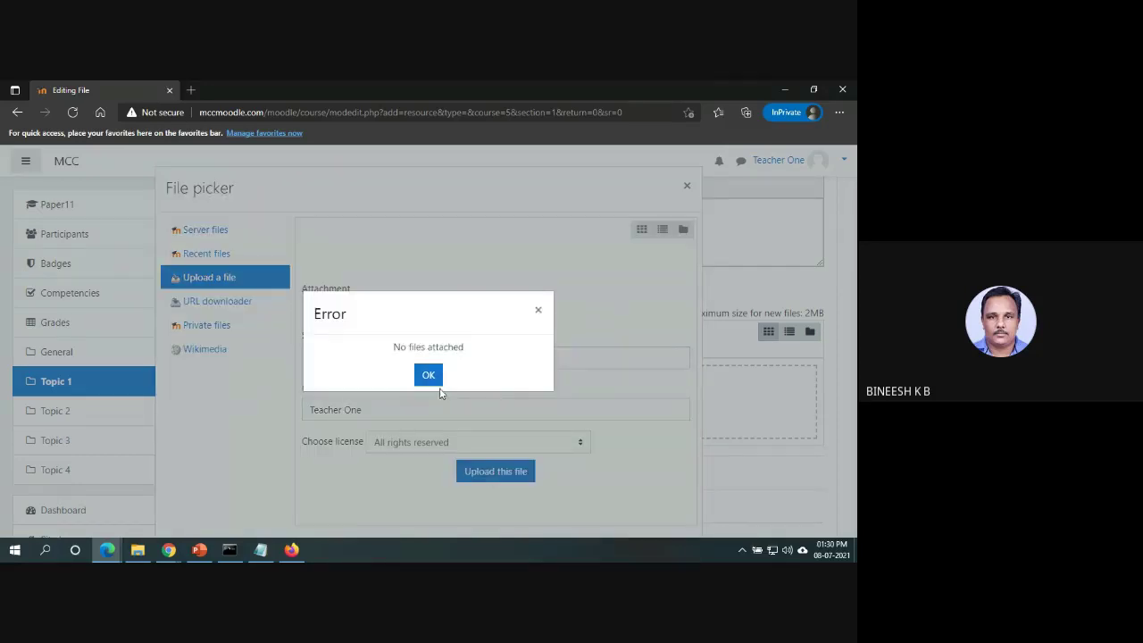
left_click(436, 382)
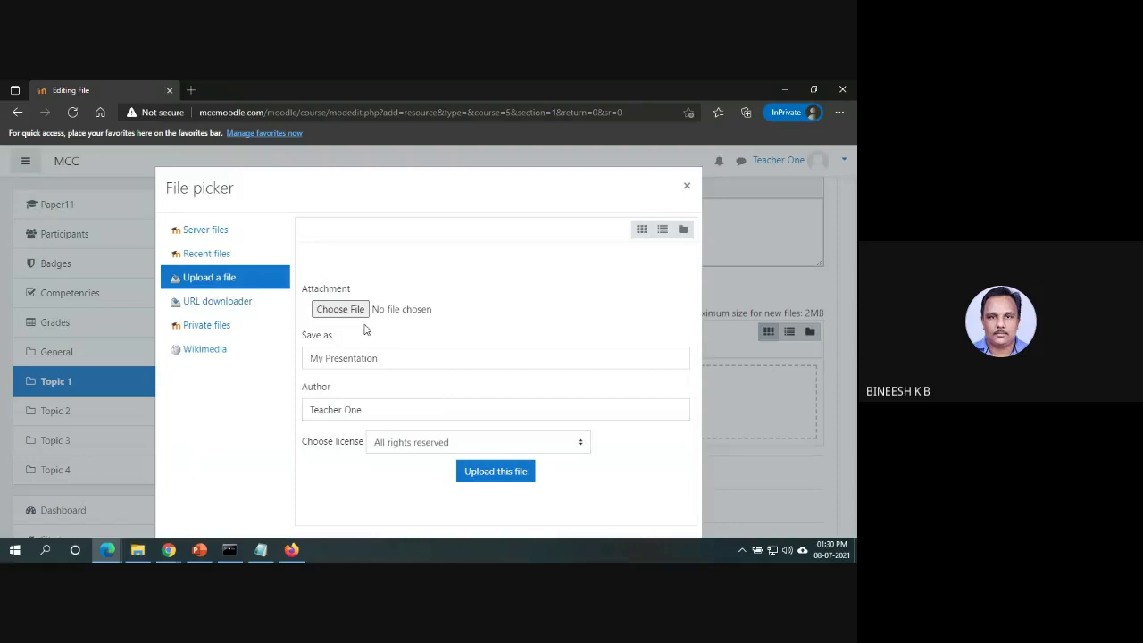
Upload the moodle_cape_tly presentation from the backup drive's Download folder.
left_click(339, 309)
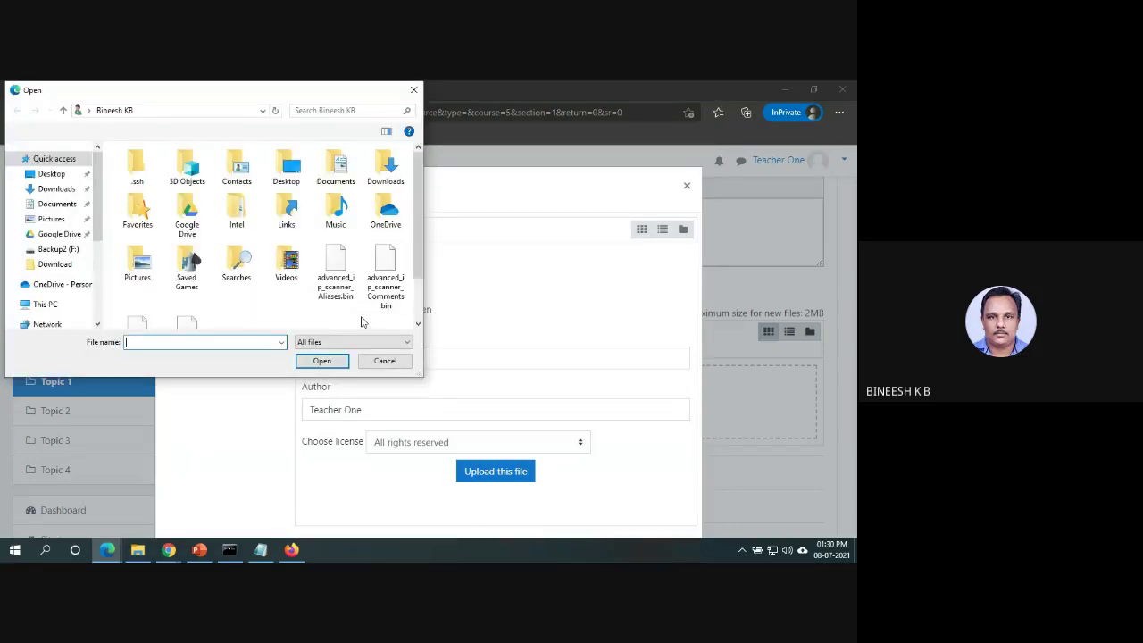
left_click(57, 188)
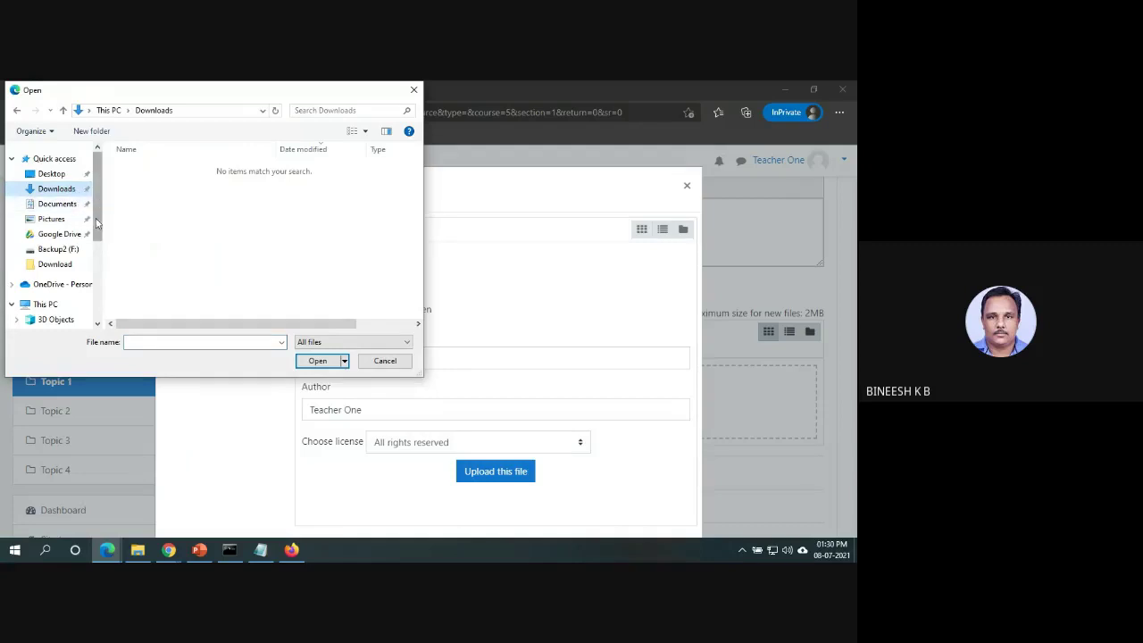
scroll(85, 219, "down", 3)
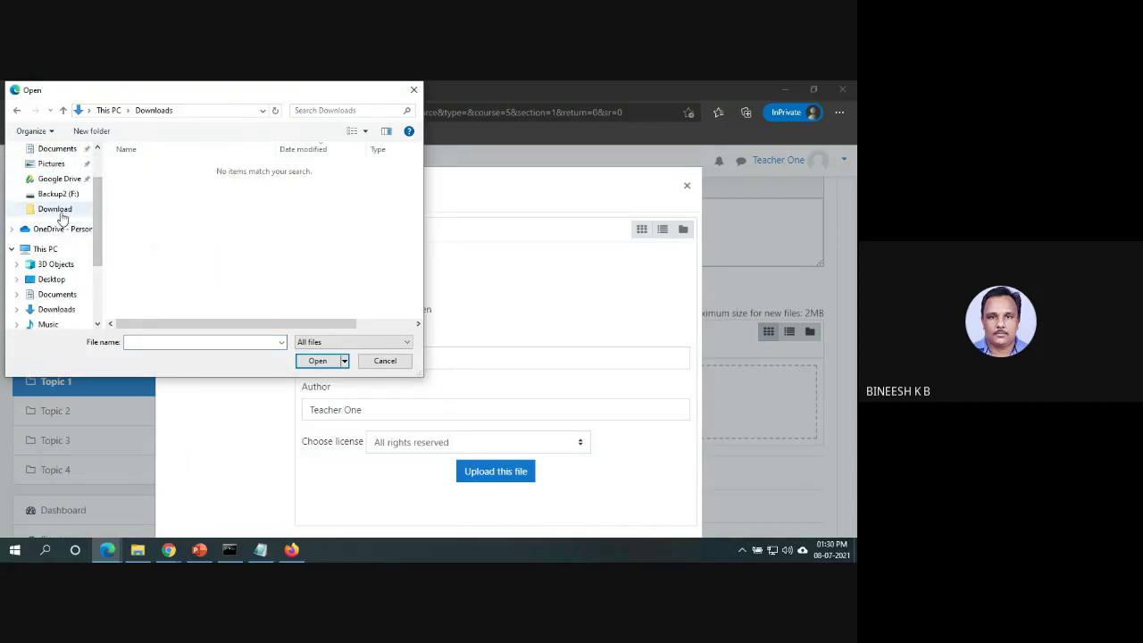
left_click(55, 209)
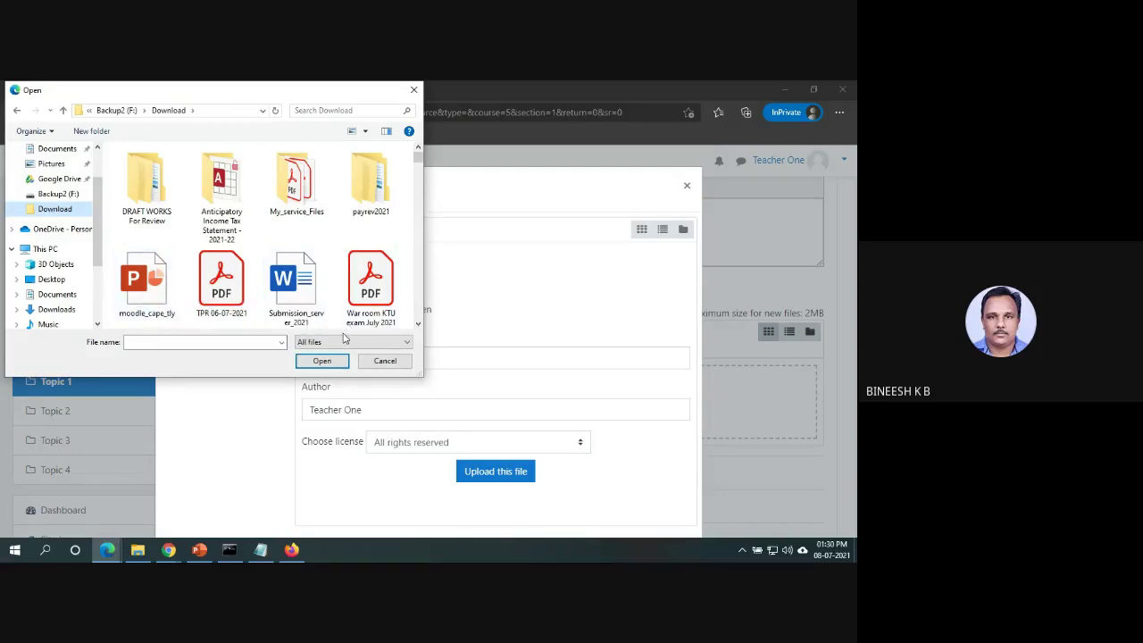
left_click(177, 291)
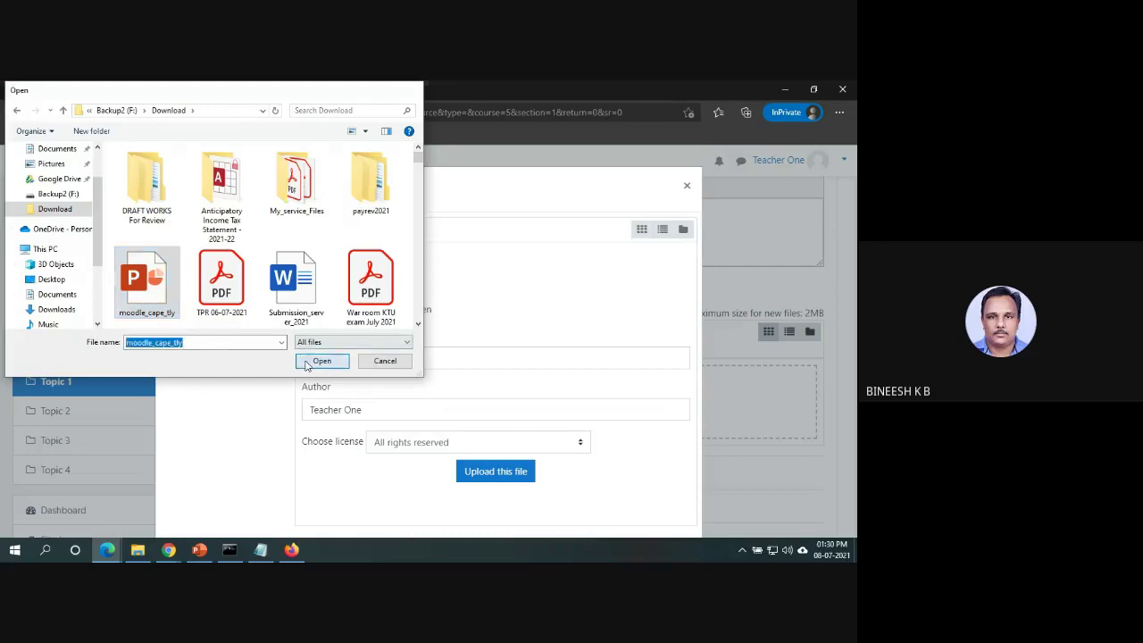
left_click(307, 361)
left_click(525, 474)
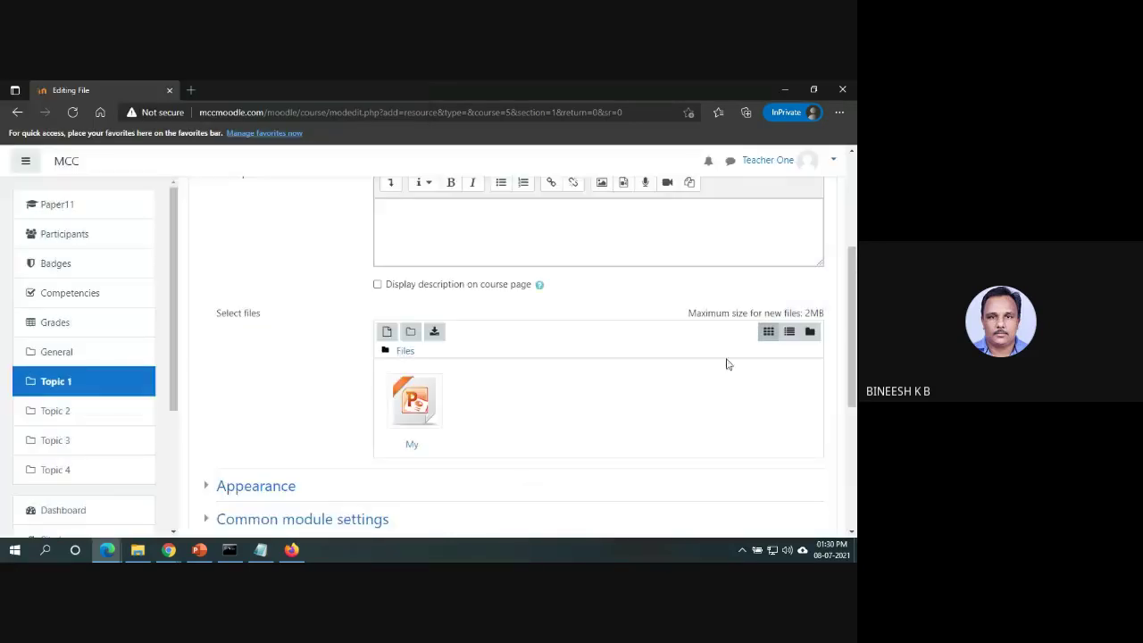
Save the My presentation resource to Topic 1 and bring up the window switcher.
scroll(854, 308, "down", 3)
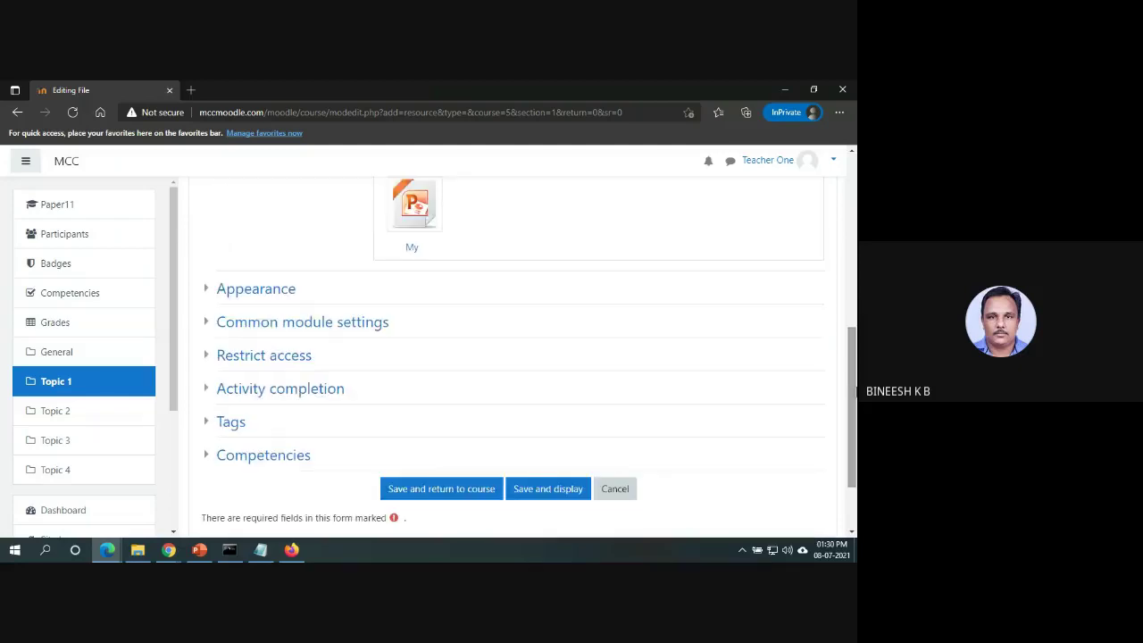
left_click(495, 489)
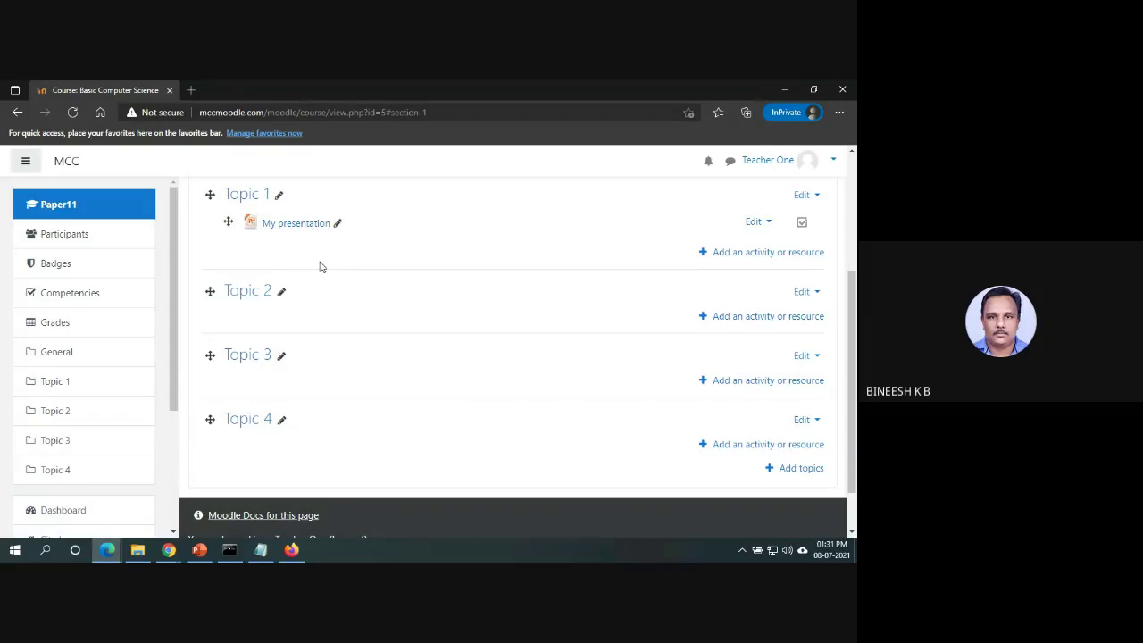
key("alt+Tab")
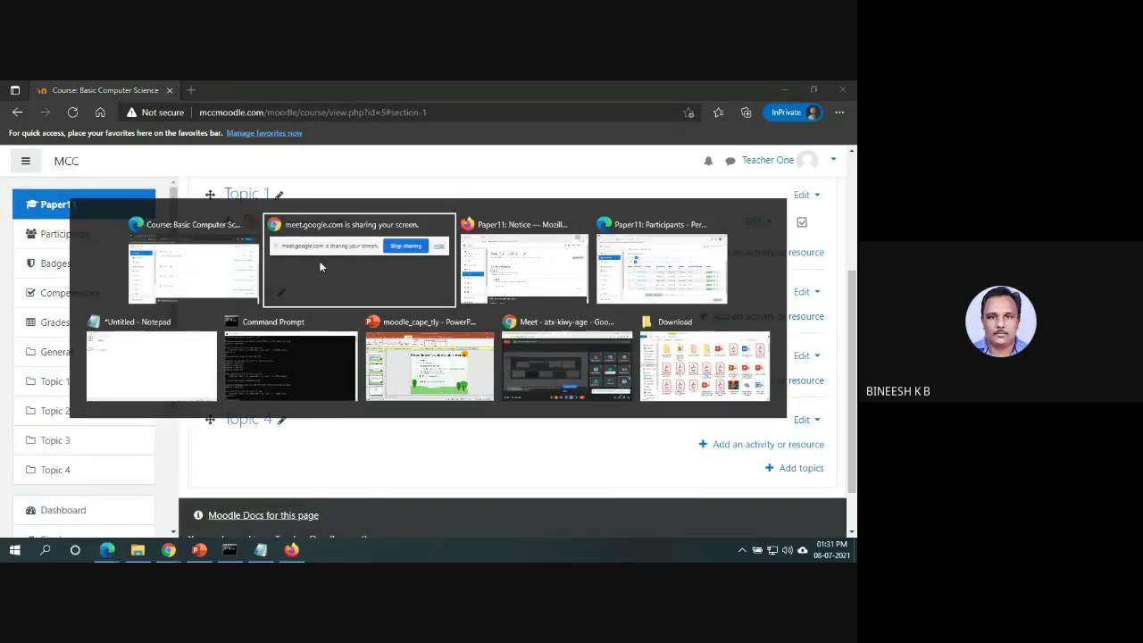
key("alt+Tab")
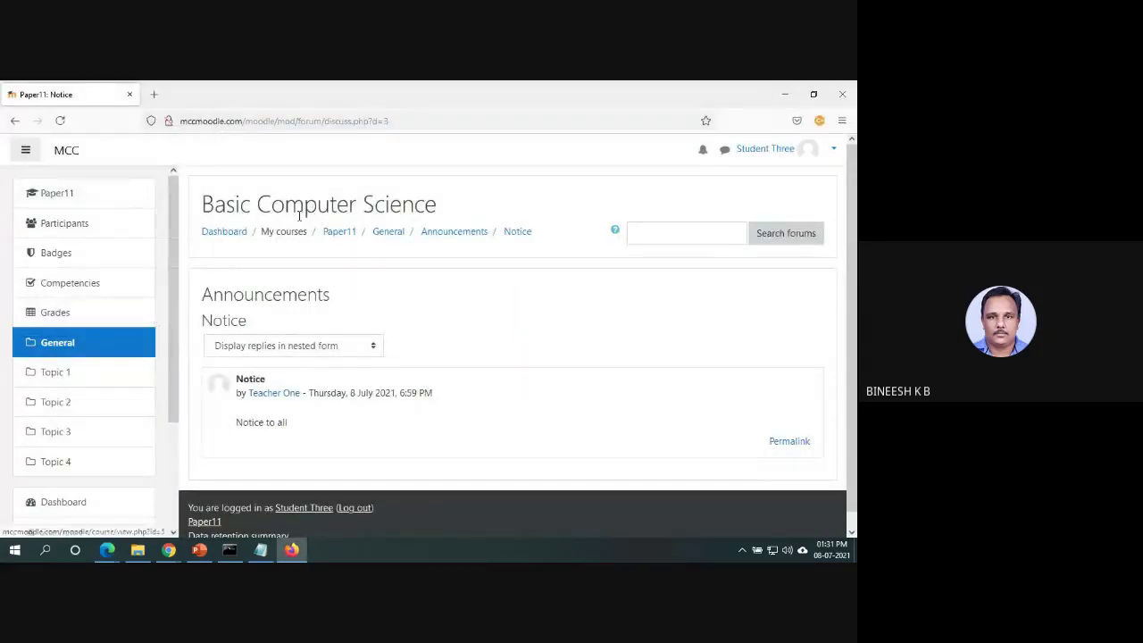
left_click(60, 121)
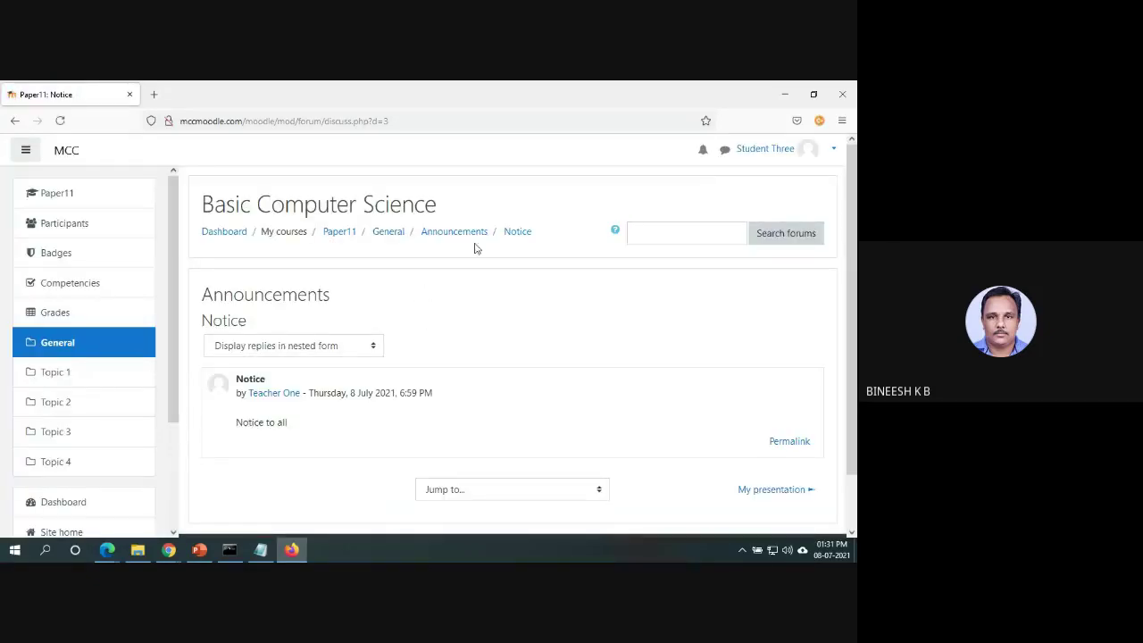
left_click(394, 232)
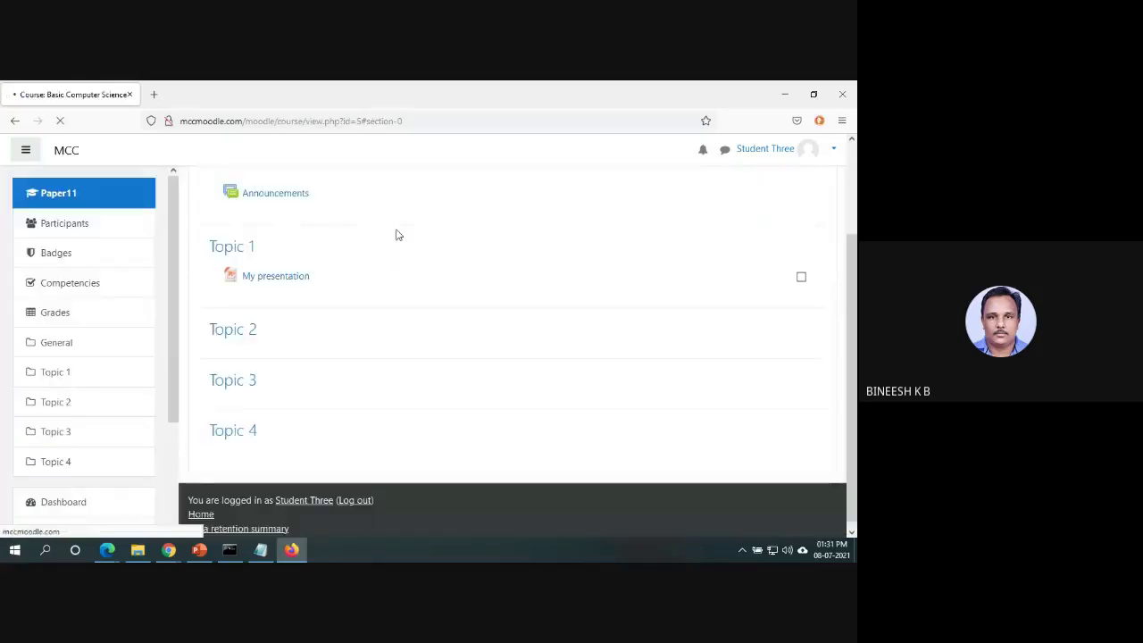
left_click(294, 278)
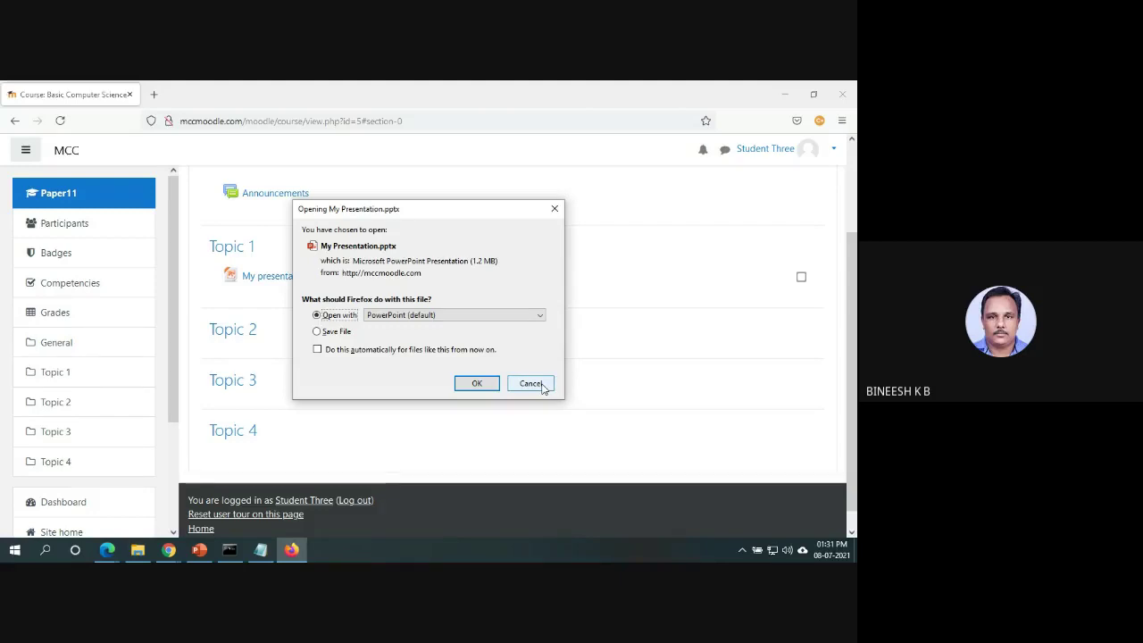
left_click(531, 384)
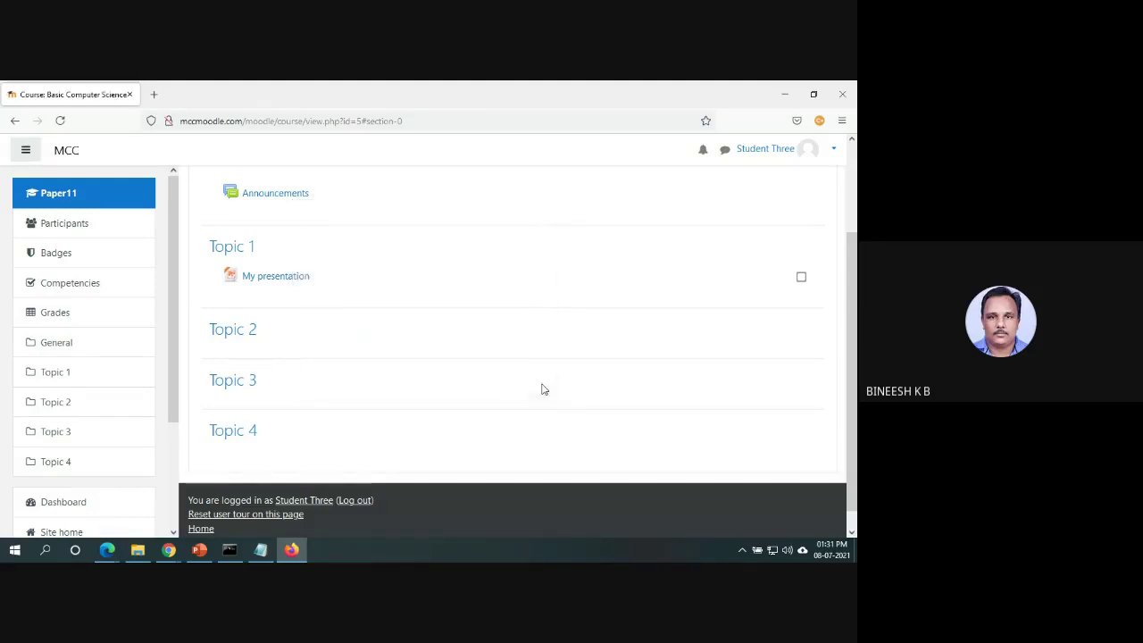
key("alt+Tab")
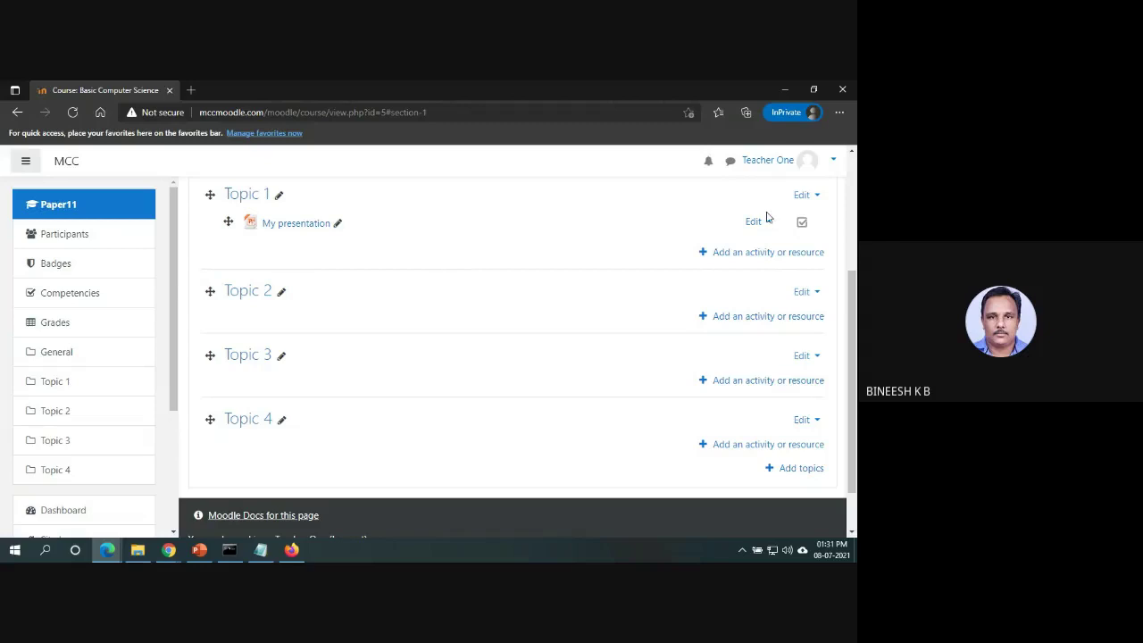
left_click(784, 252)
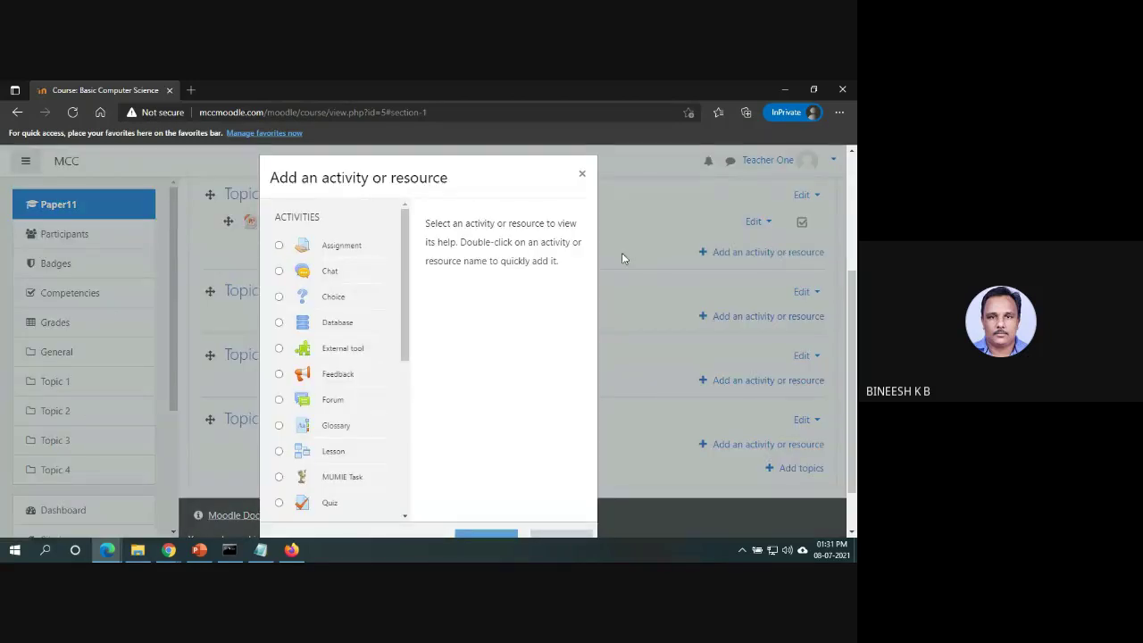
left_click_drag(406, 301, 438, 467)
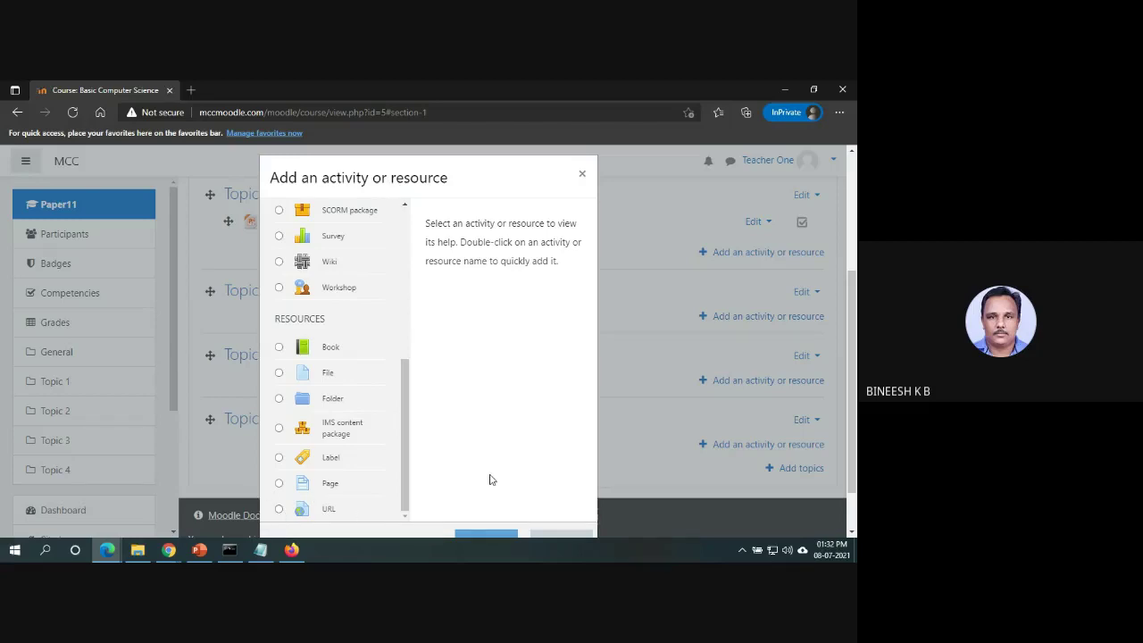
left_click(583, 174)
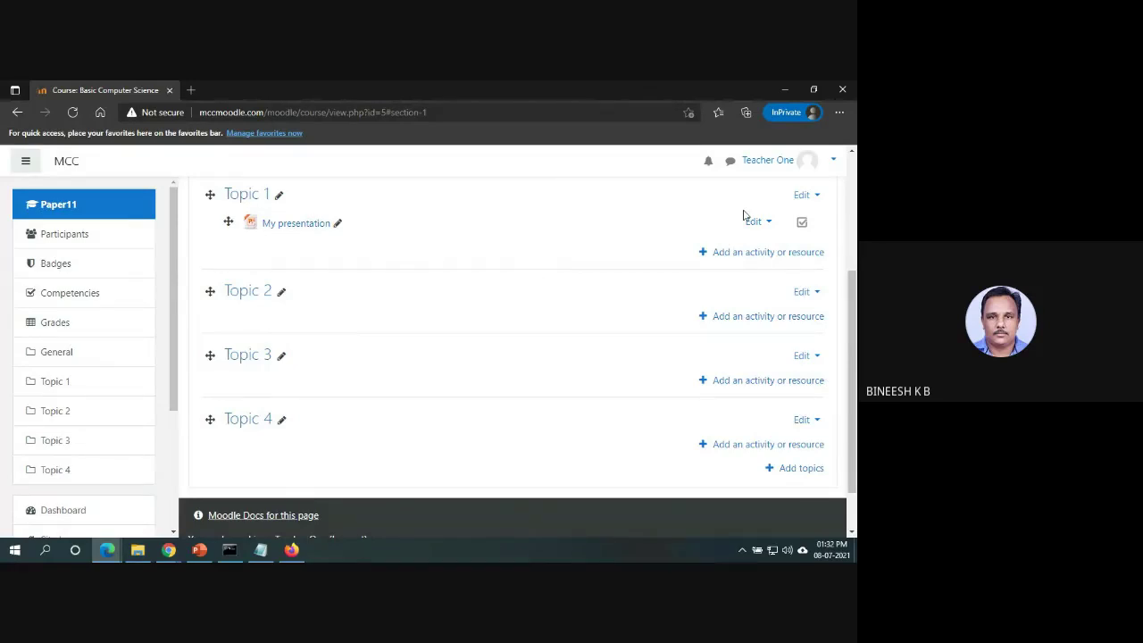
Choose Edit settings from the Basic Computer Science course gear menu.
scroll(854, 276, "up", 3)
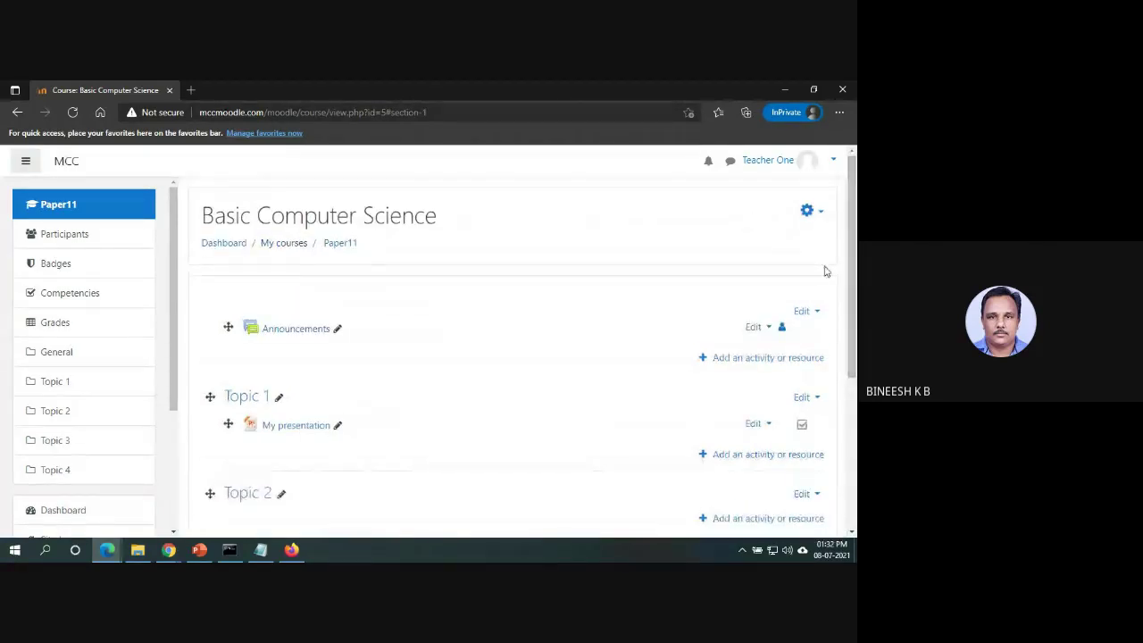
left_click(808, 213)
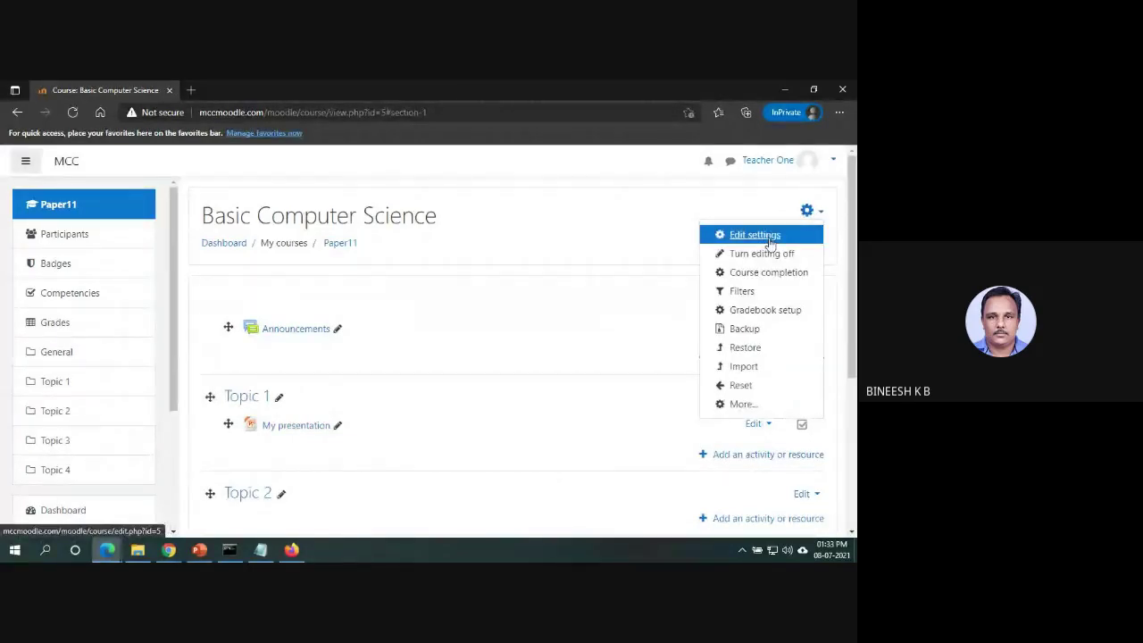
left_click(624, 228)
left_click_drag(847, 284, 851, 378)
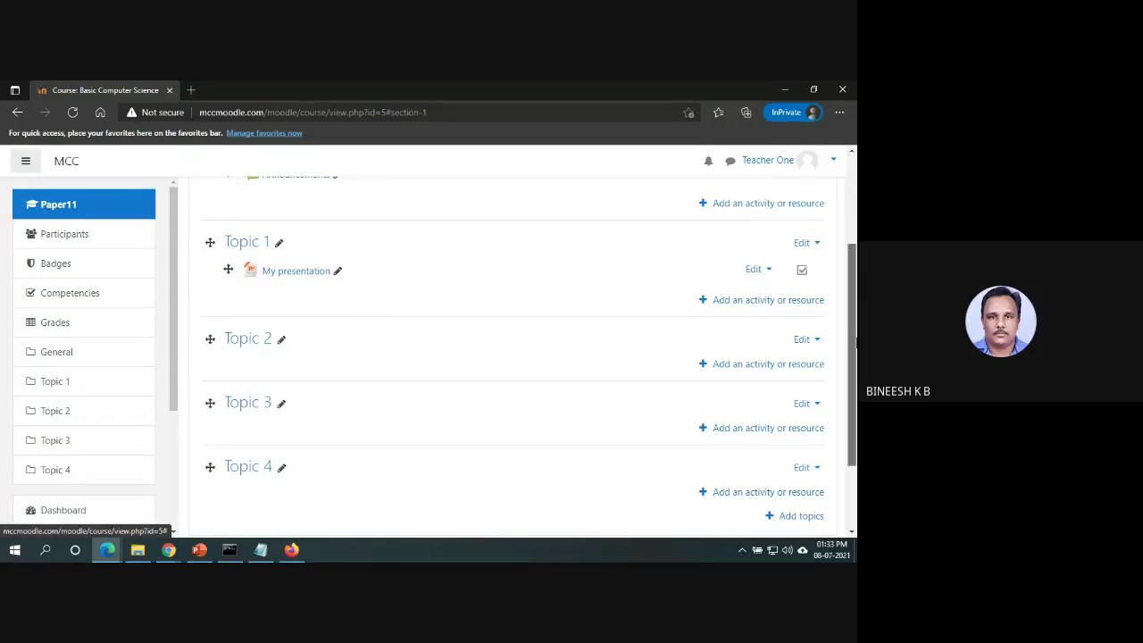
left_click_drag(853, 295, 853, 204)
left_click(809, 210)
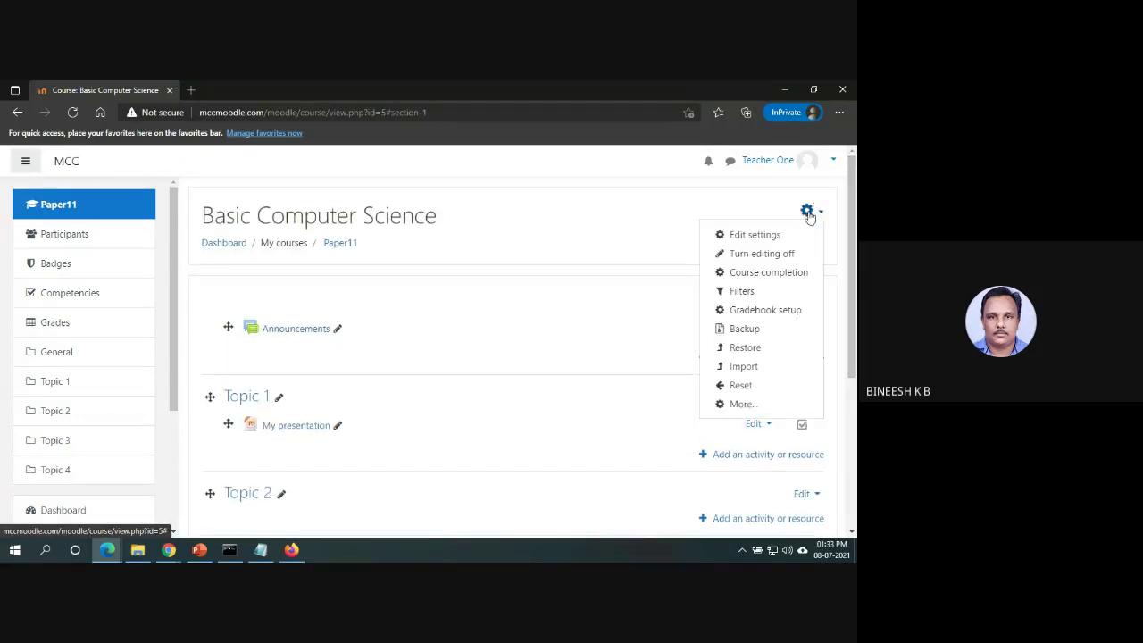
left_click(783, 235)
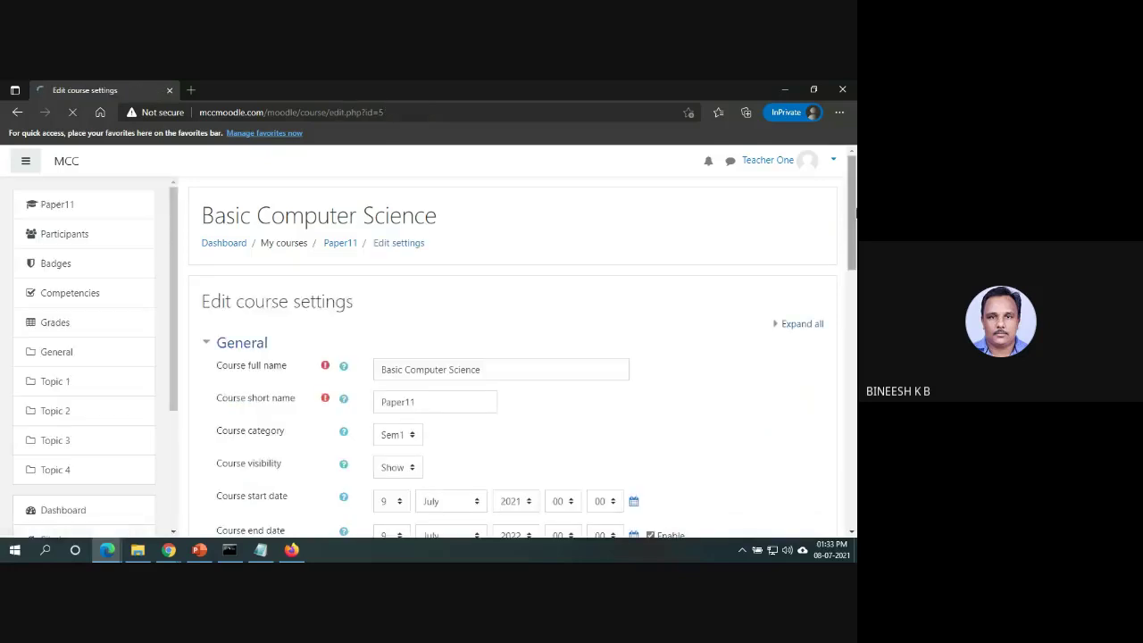
Change the course format from Topics format to Weekly format and save the settings.
scroll(783, 235, "down", 5)
left_click_drag(852, 342, 853, 446)
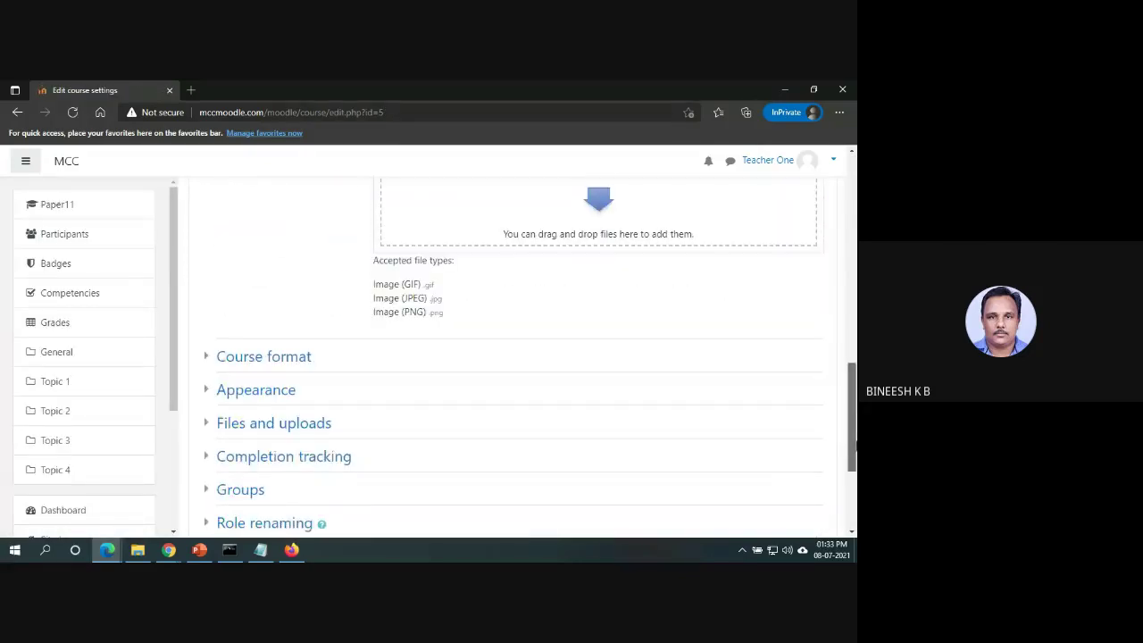
left_click(261, 357)
left_click(261, 357)
left_click(263, 359)
left_click(437, 392)
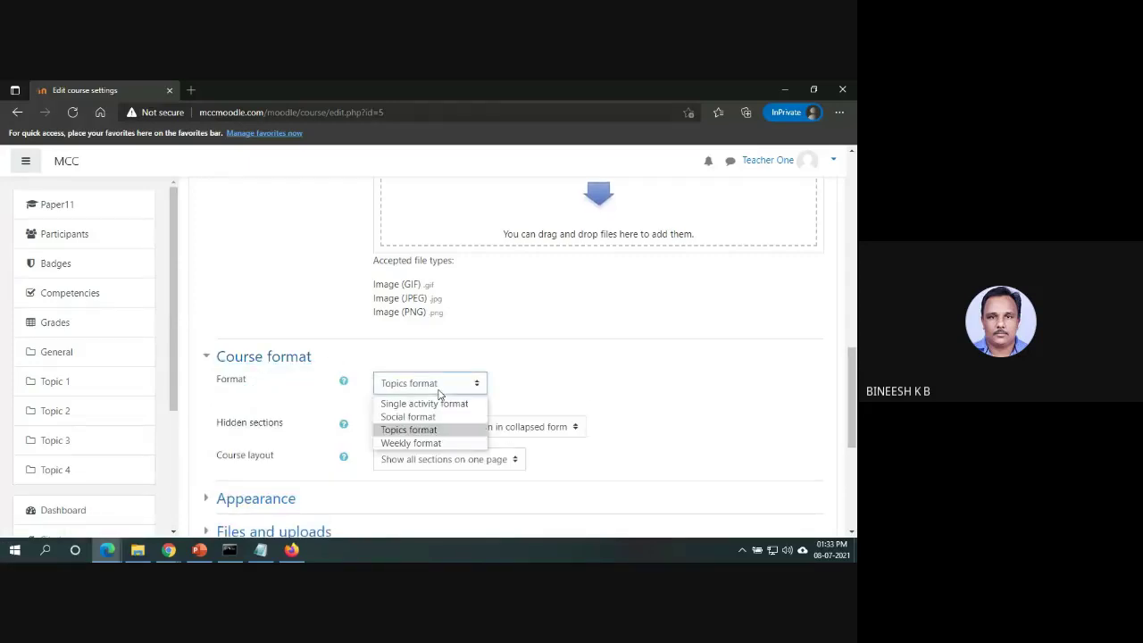
left_click(429, 443)
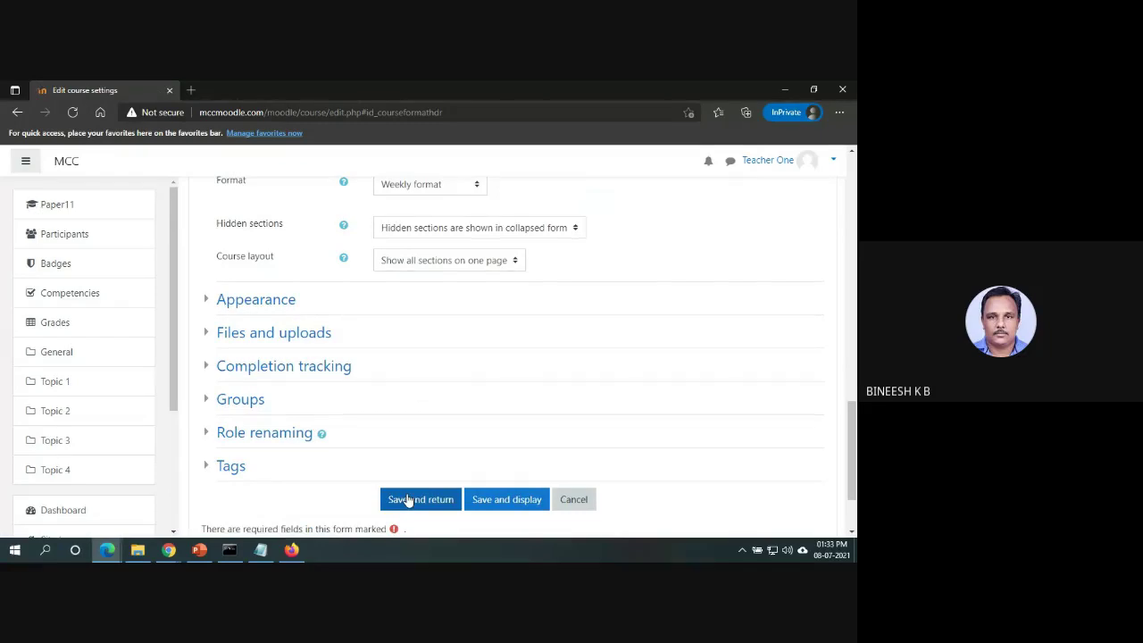
left_click(411, 502)
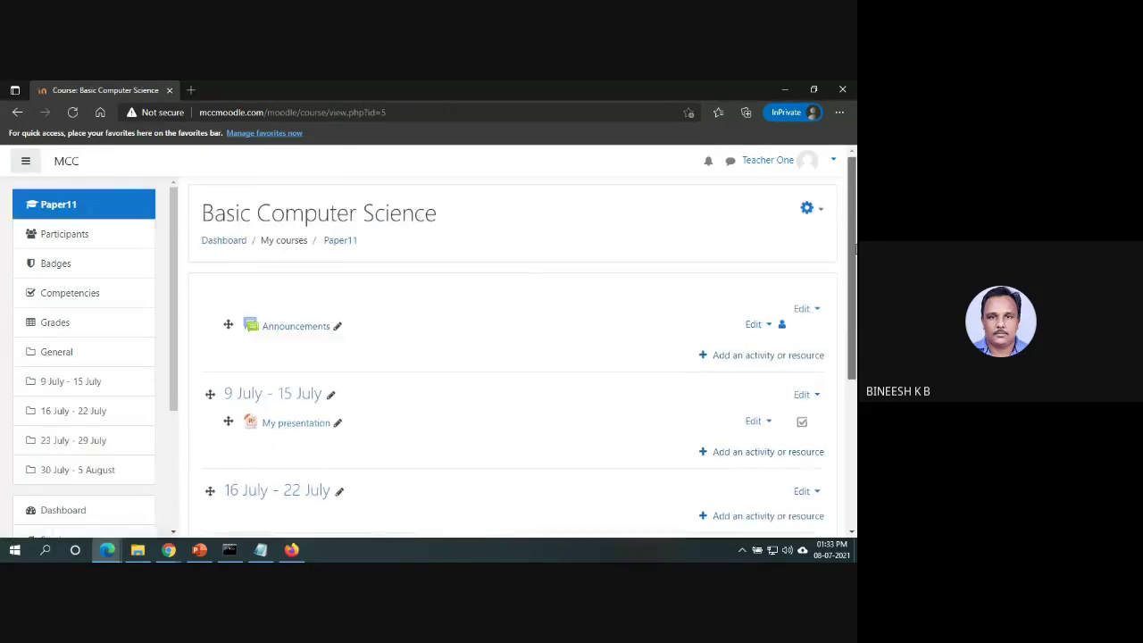
Scroll through the weekly sections, 9 July - 15 July to 30 July - 5 August, and back up.
scroll(527, 357, "down", 1)
scroll(527, 358, "down", 3)
scroll(527, 358, "up", 2)
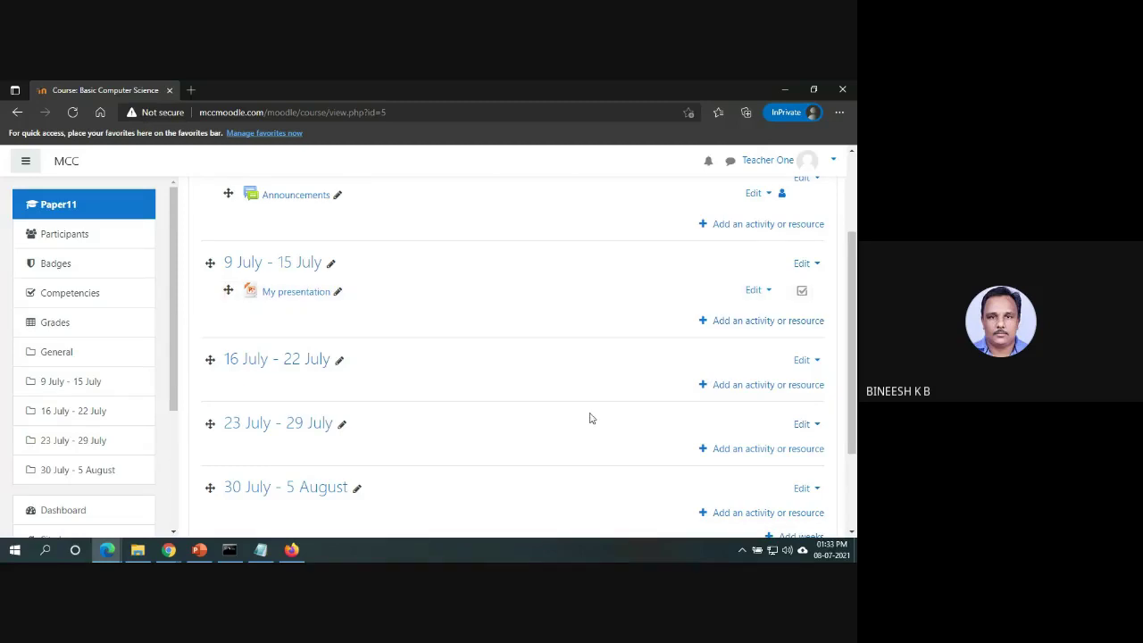
mouse_move(855, 364)
left_mouse_down()
mouse_move(855, 423)
mouse_move(855, 360)
mouse_move(856, 378)
left_mouse_up()
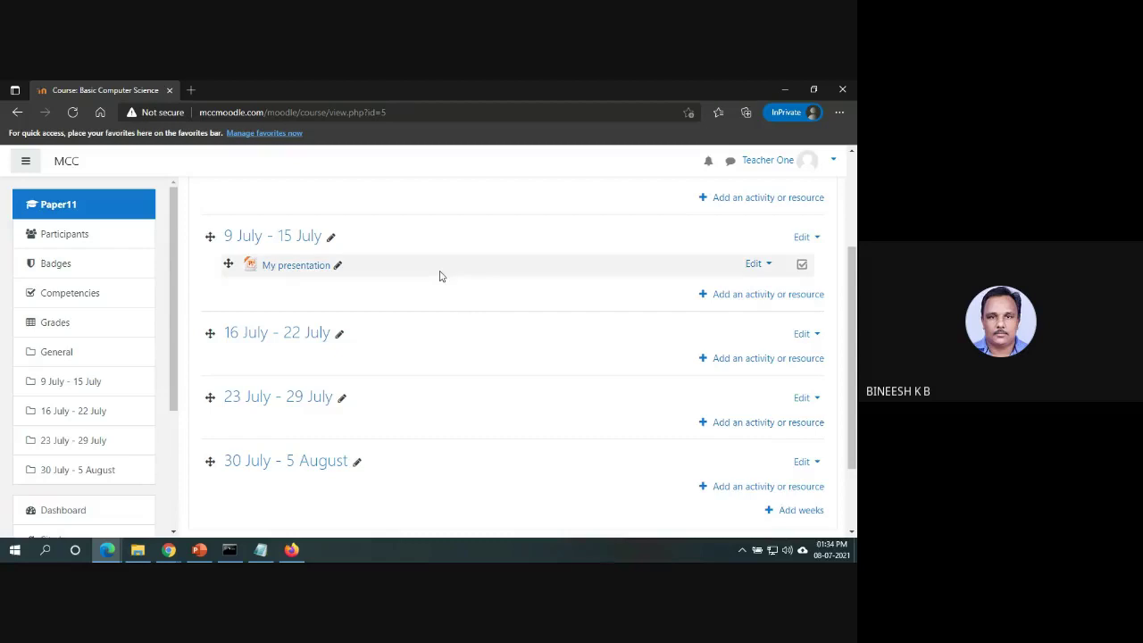
scroll(852, 268, "up", 3)
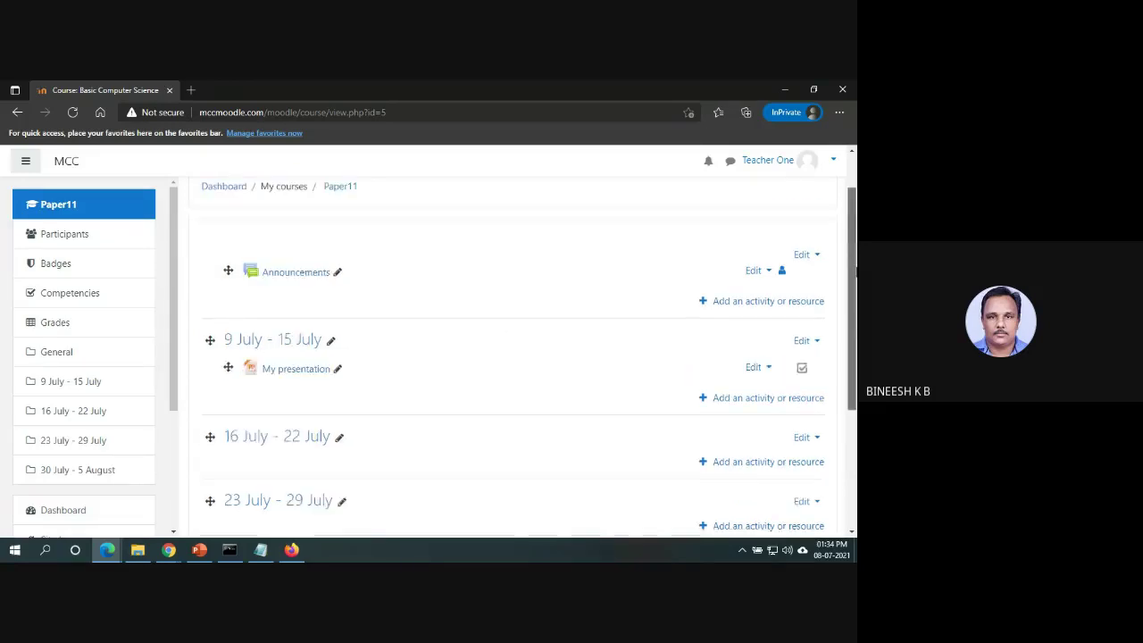
Set the Basic Computer Science course format back to Topics format in Edit settings and save.
left_click(808, 215)
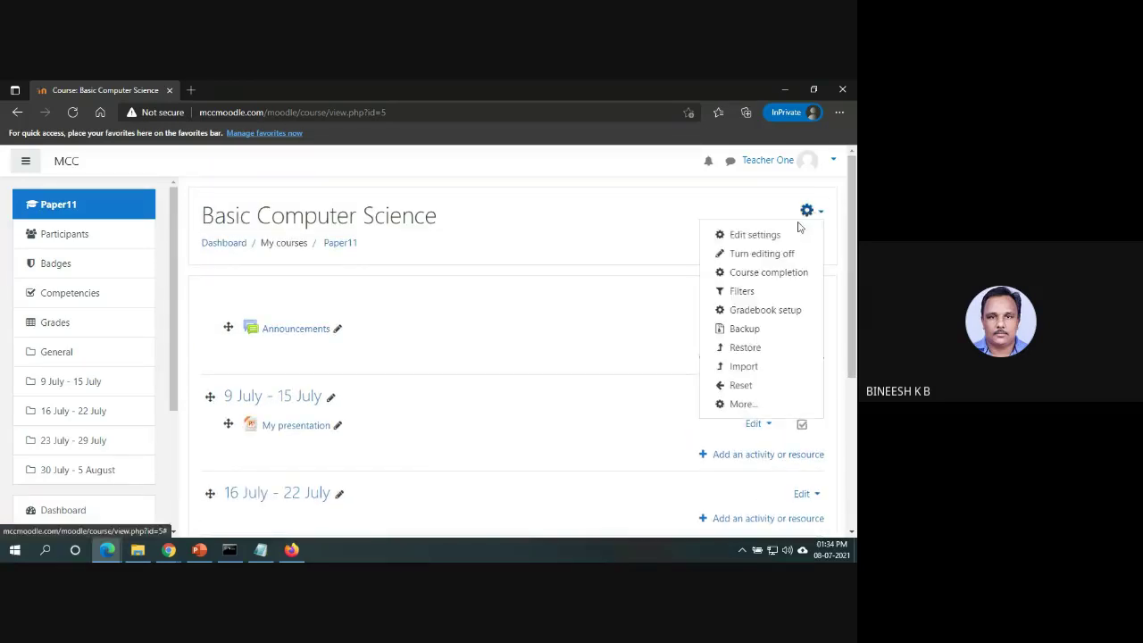
left_click(783, 235)
scroll(853, 458, "down", 15)
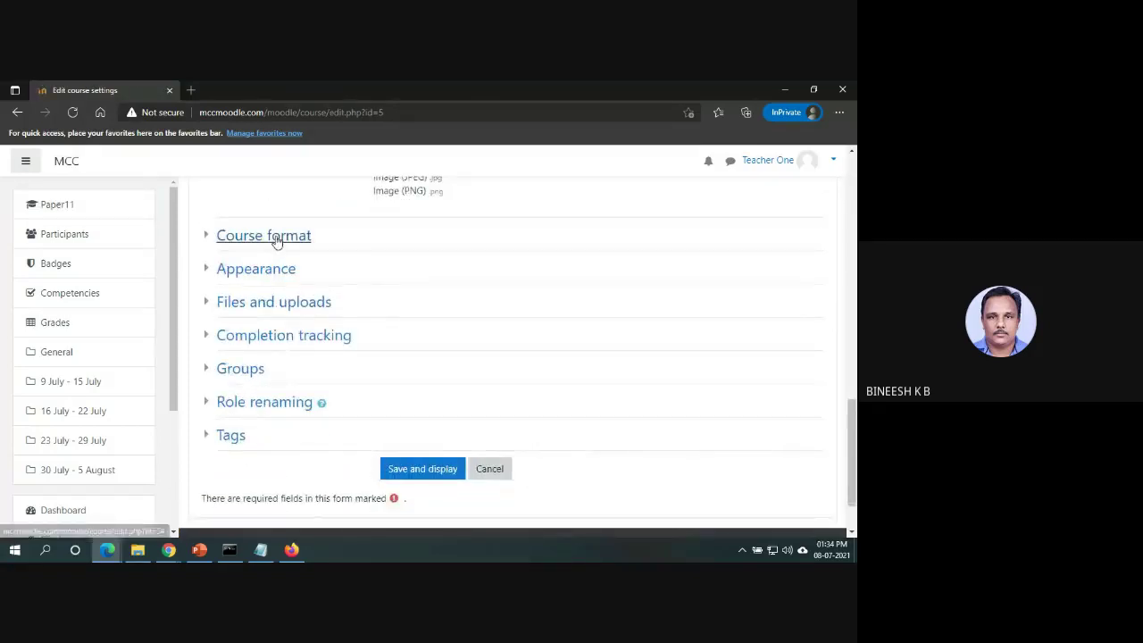
left_click(274, 237)
left_click(476, 266)
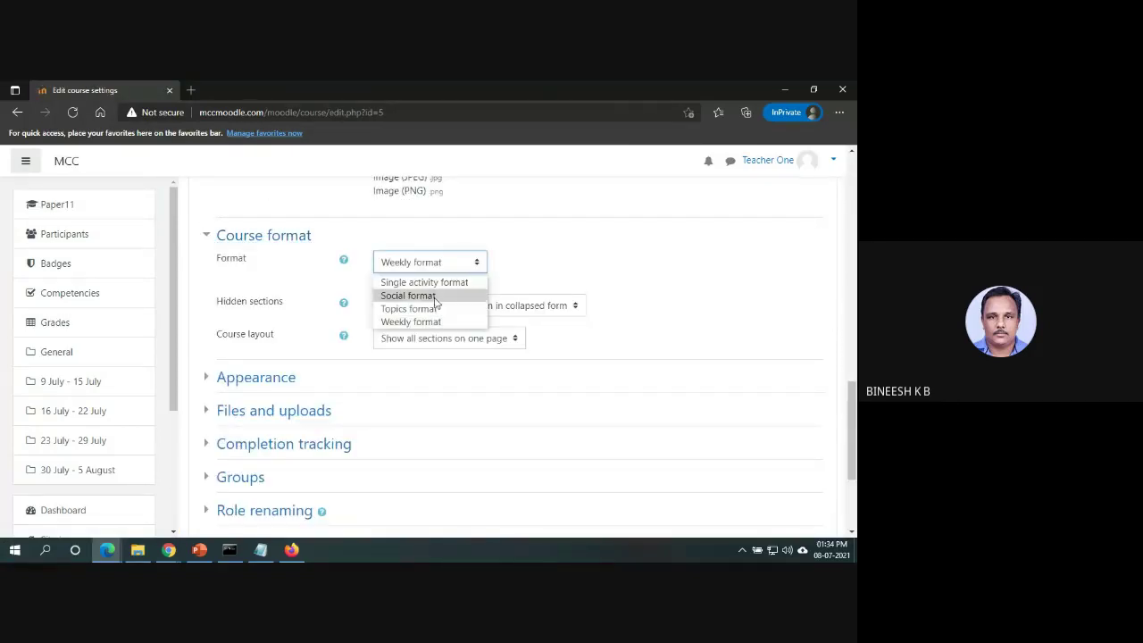
left_click(435, 315)
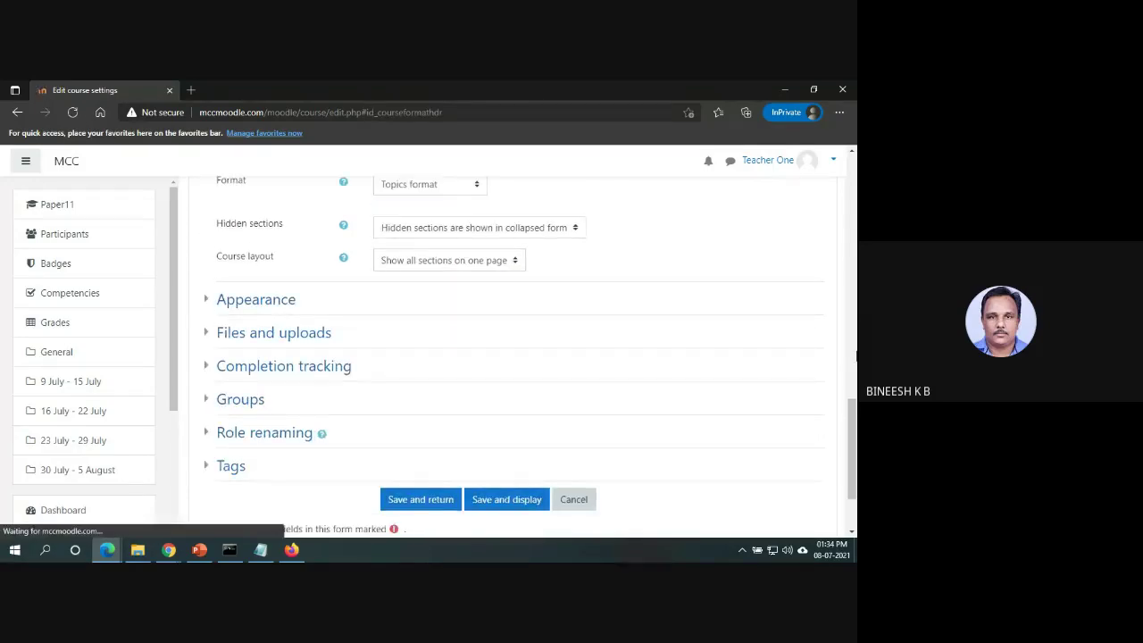
left_click(444, 498)
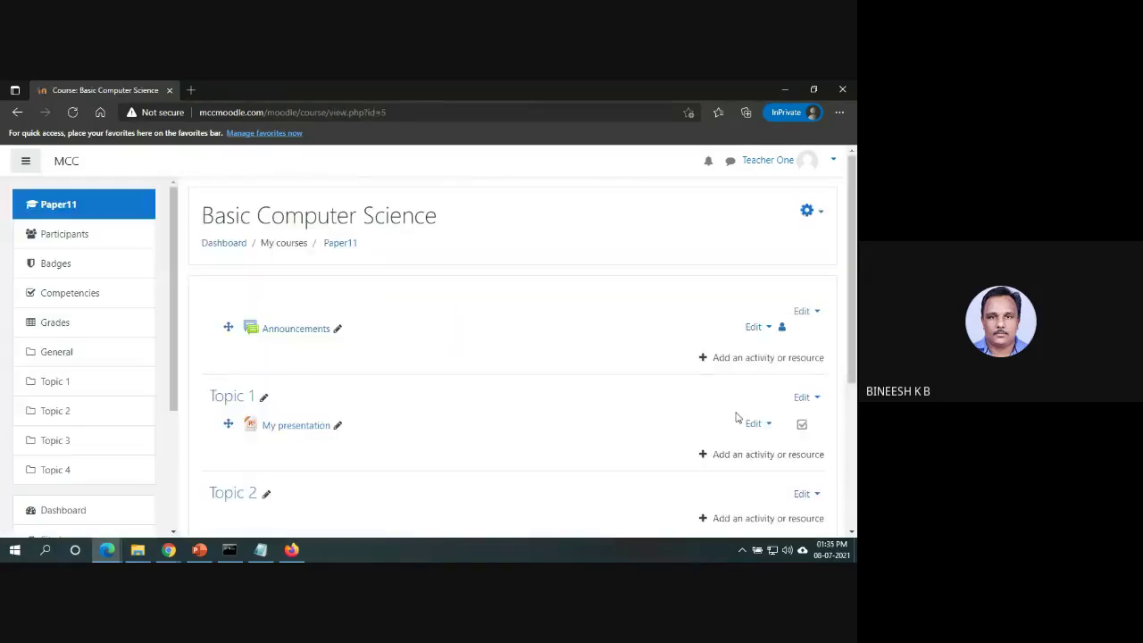
scroll(375, 354, "down", 1)
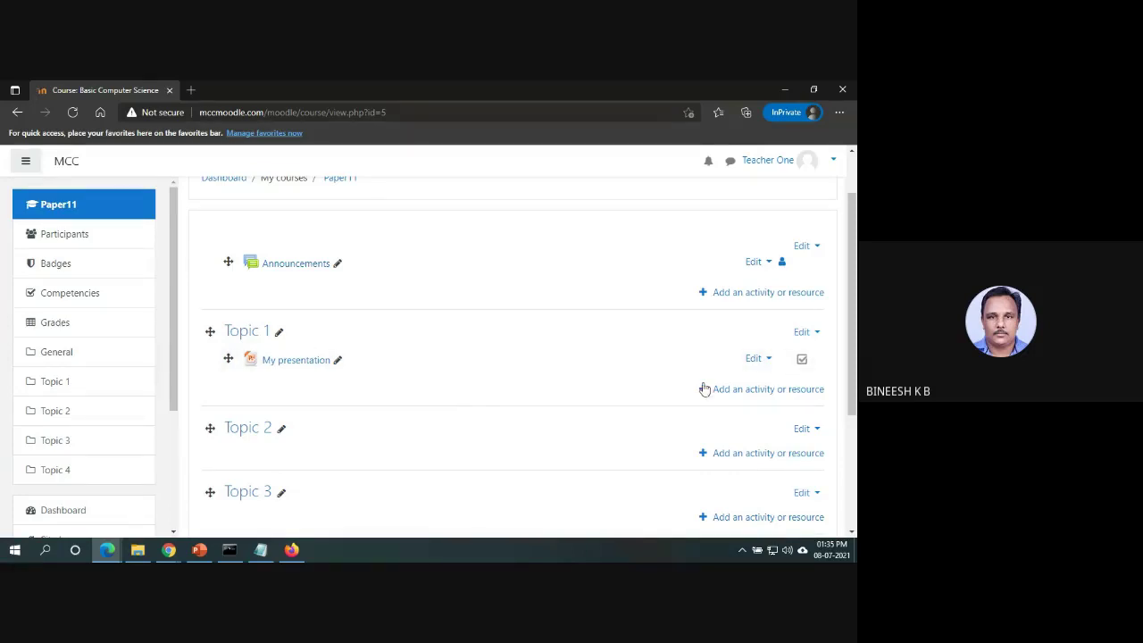
Start adding a new Assignment activity to Topic 1.
left_click(757, 390)
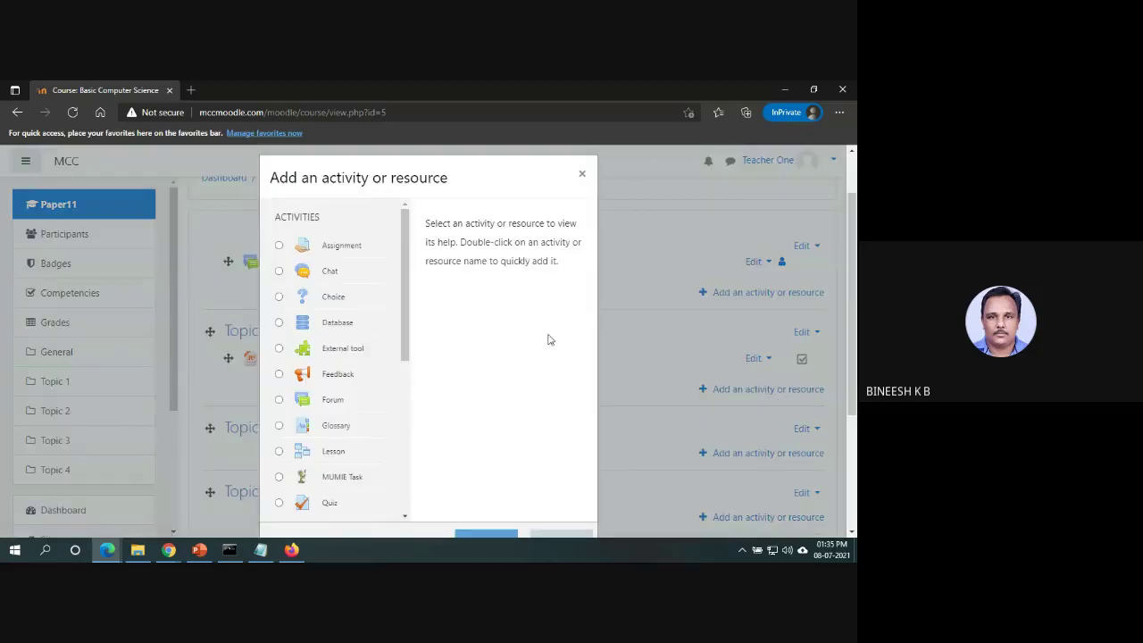
left_click(278, 247)
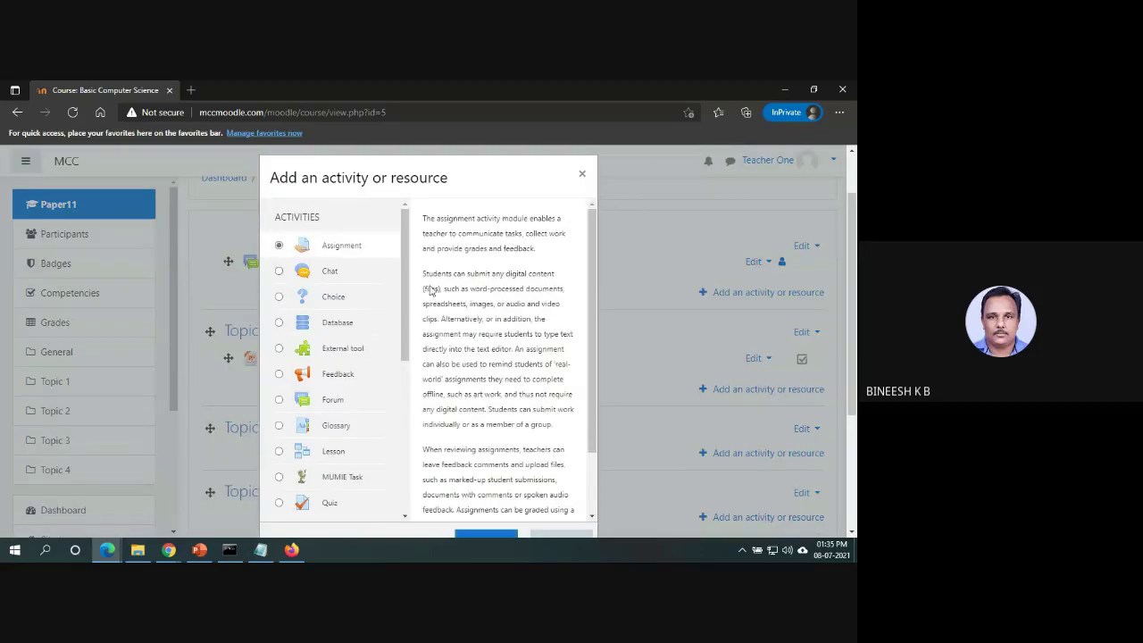
left_click(487, 536)
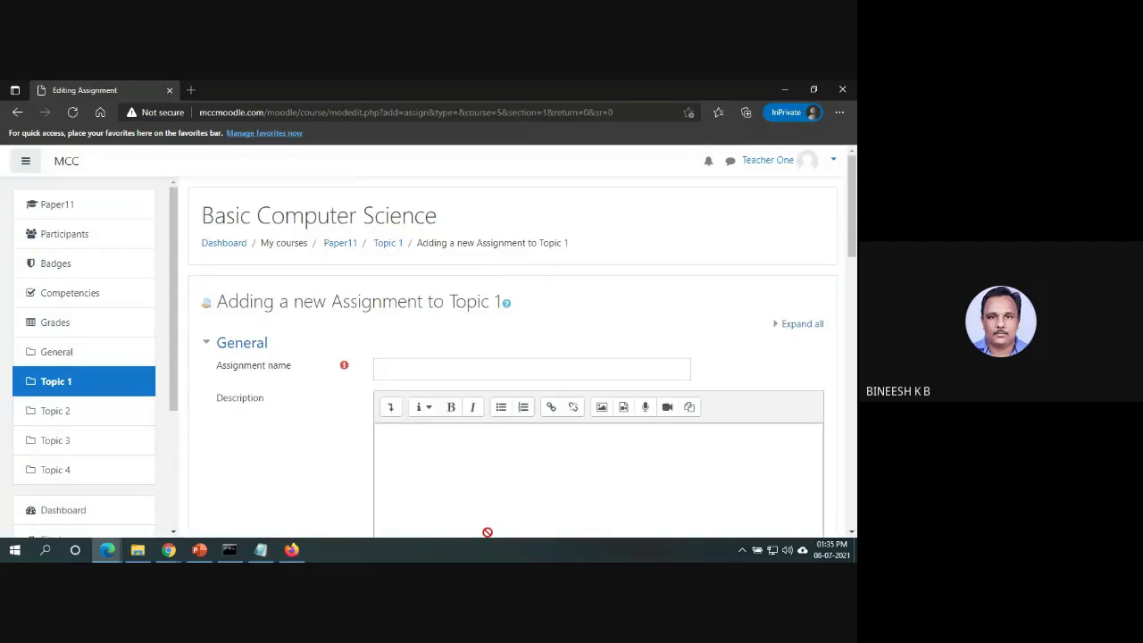
scroll(517, 357, "down", 2)
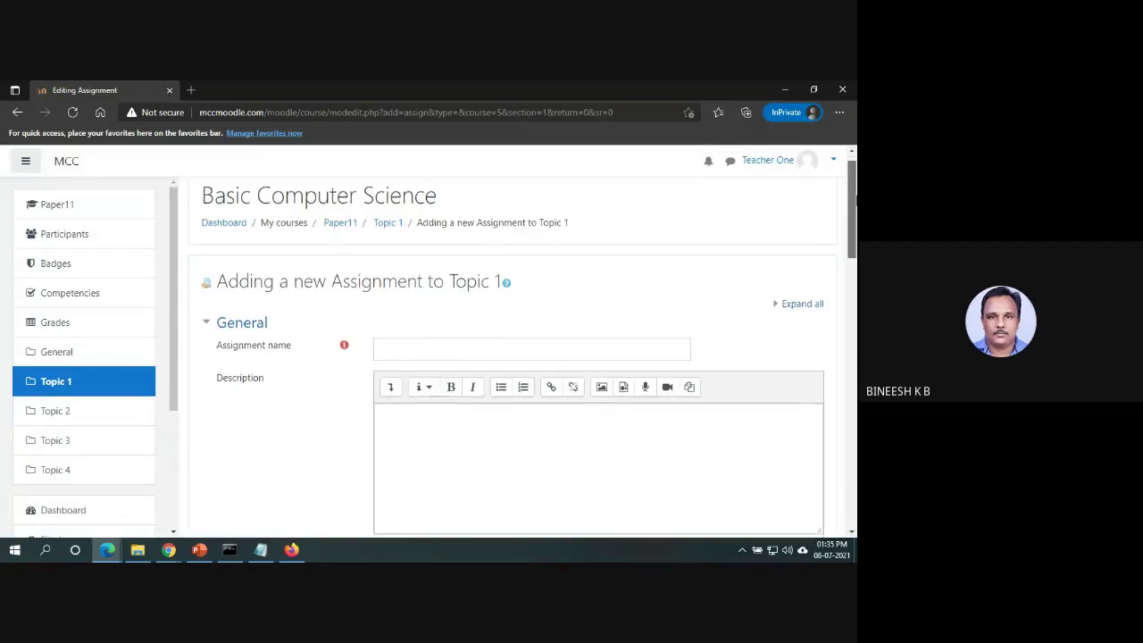
Enter 'First Assignment' as both the assignment name and its description.
left_click(548, 281)
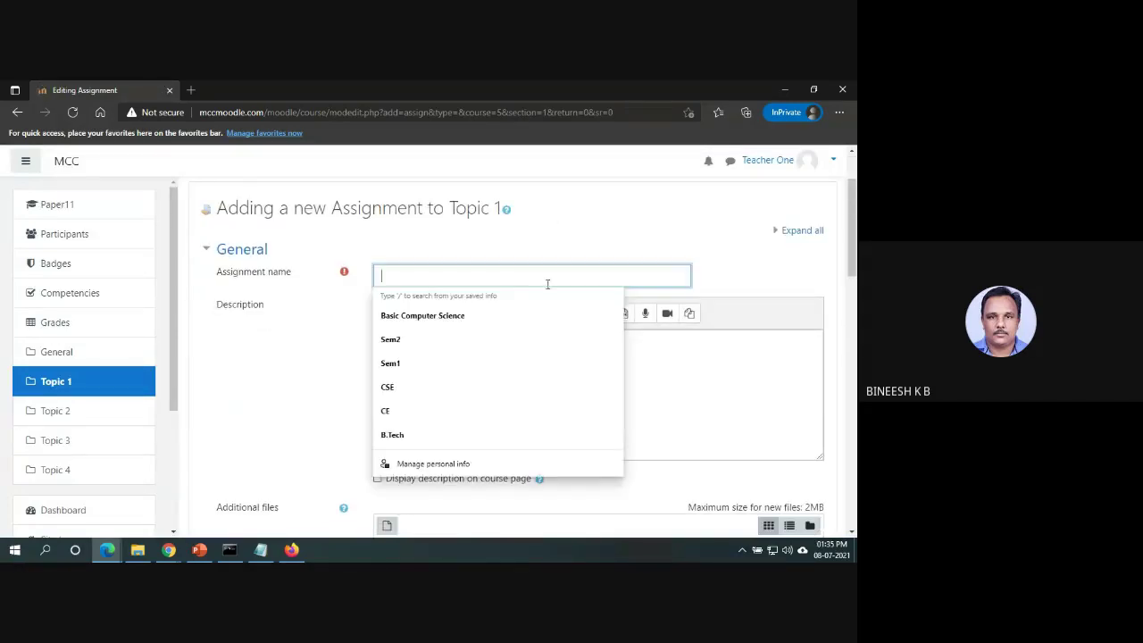
type("First ")
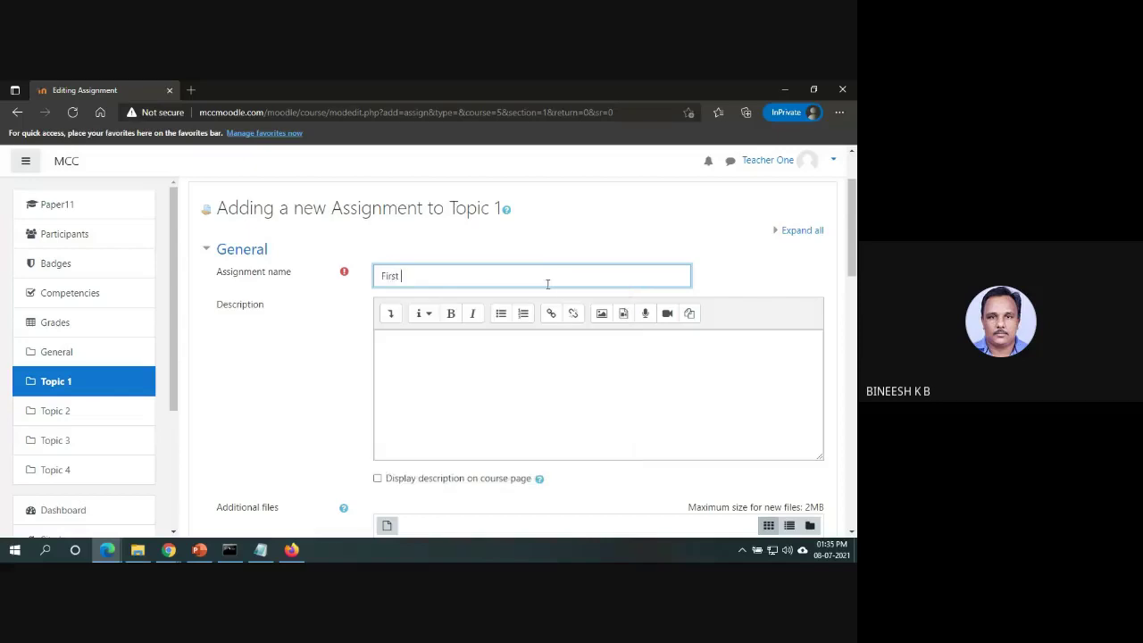
type("Assignment")
key("Tab")
key("Tab")
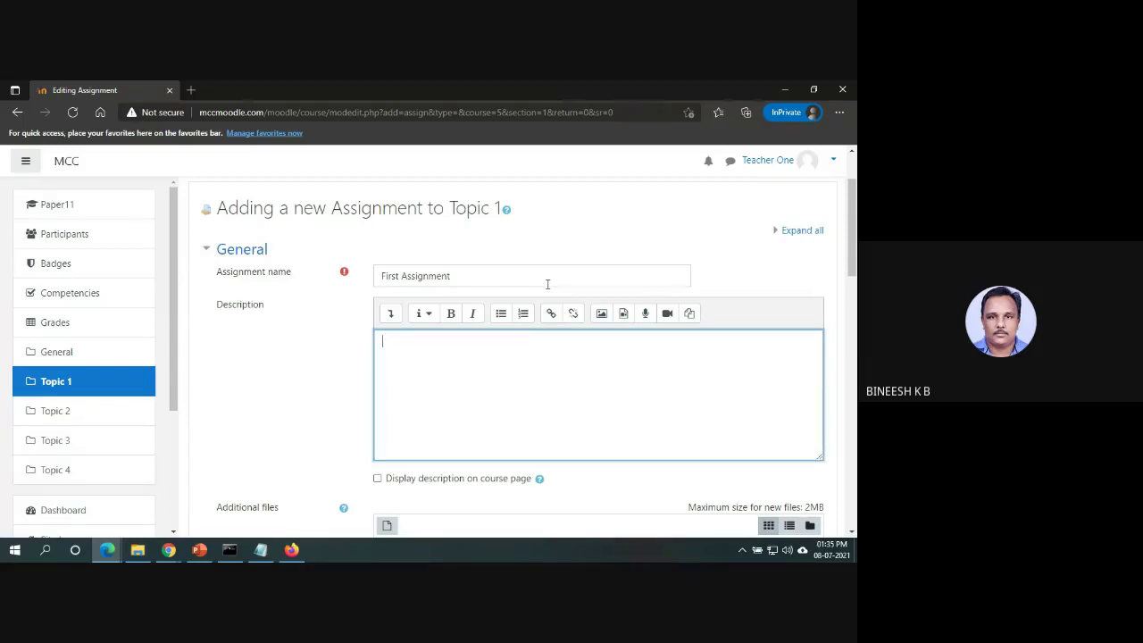
type("First Assignment")
left_click(855, 301)
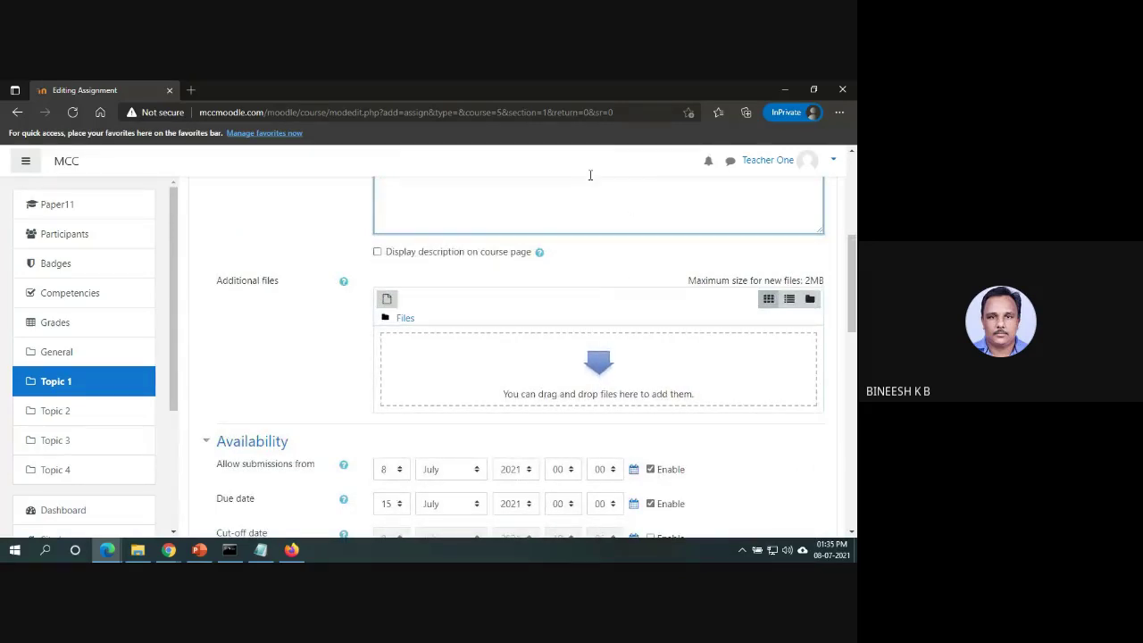
Set the assignment due date to 10 July 2021, keeping submissions allowed from 8 July.
scroll(854, 295, "down", 2)
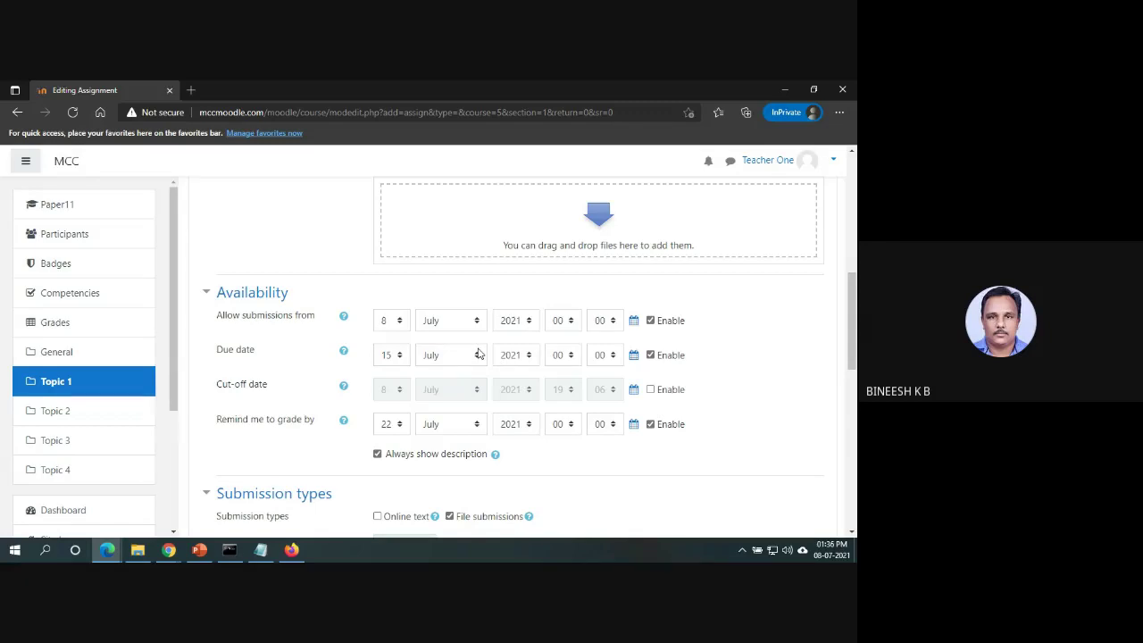
left_click(651, 320)
left_click(651, 320)
left_click(398, 357)
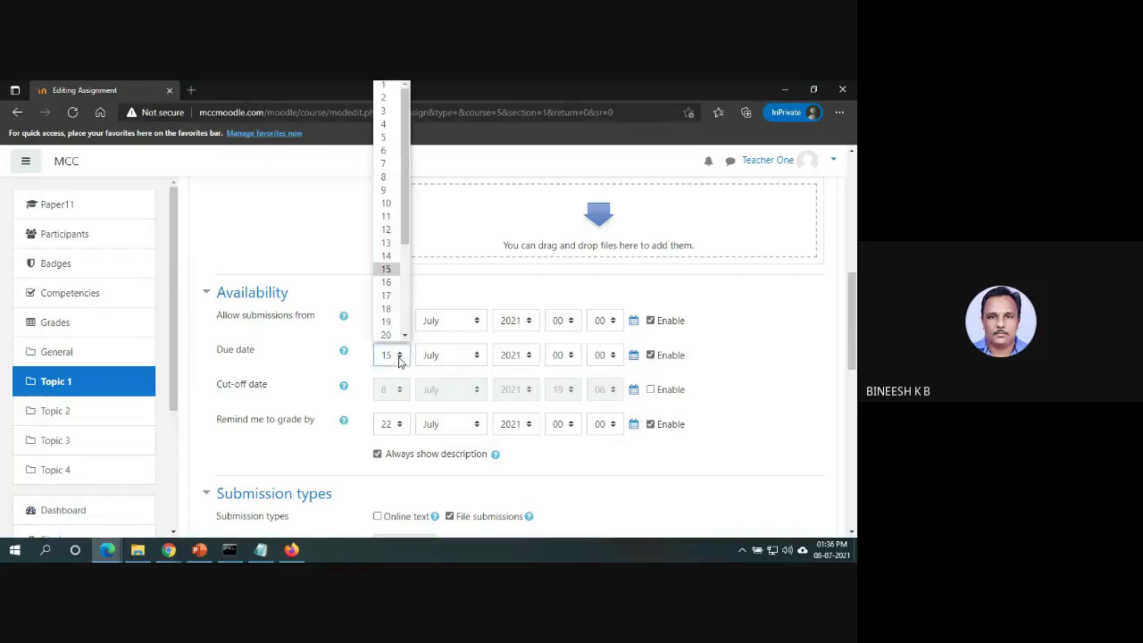
left_click(386, 204)
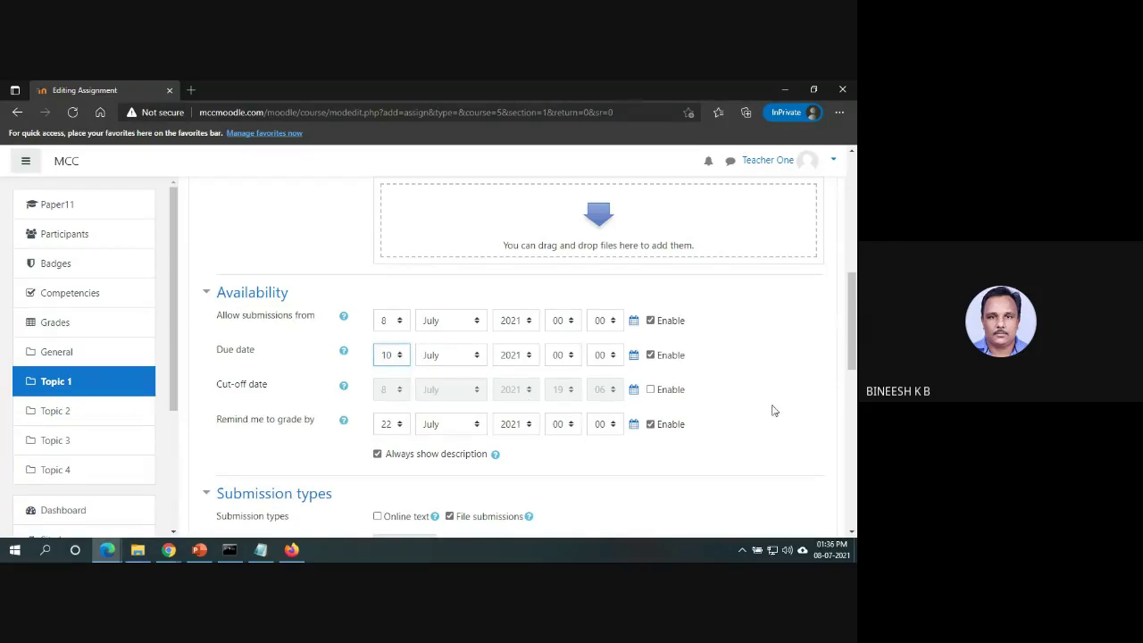
scroll(853, 371, "down", 2)
scroll(853, 371, "down", 3)
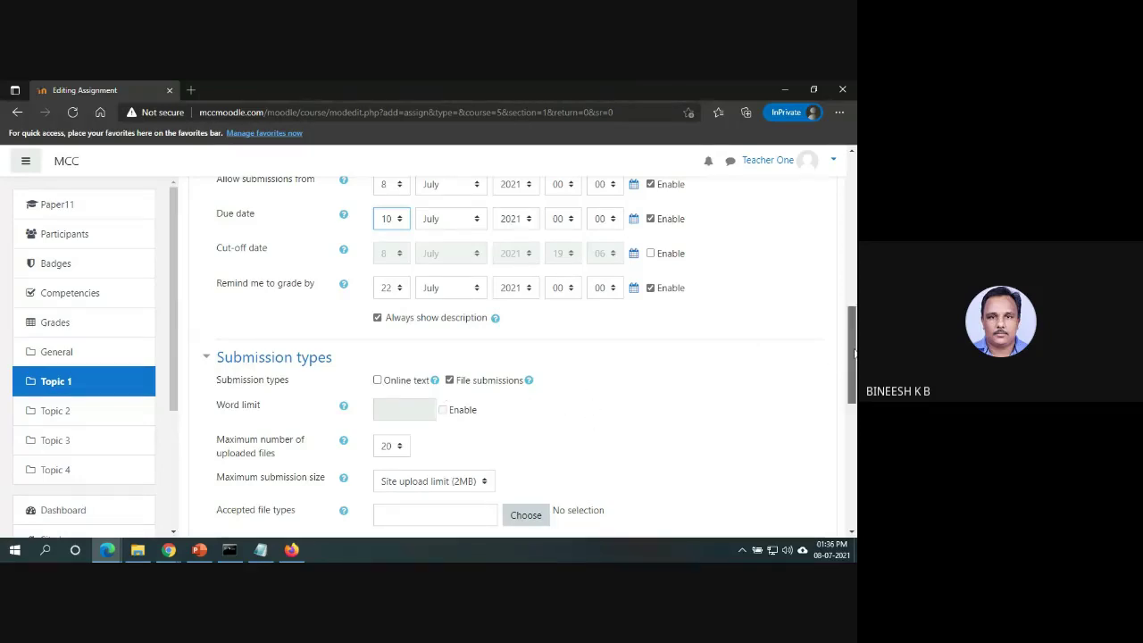
Try online text submissions with a word limit, then turn online text back off.
scroll(844, 362, "down", 3)
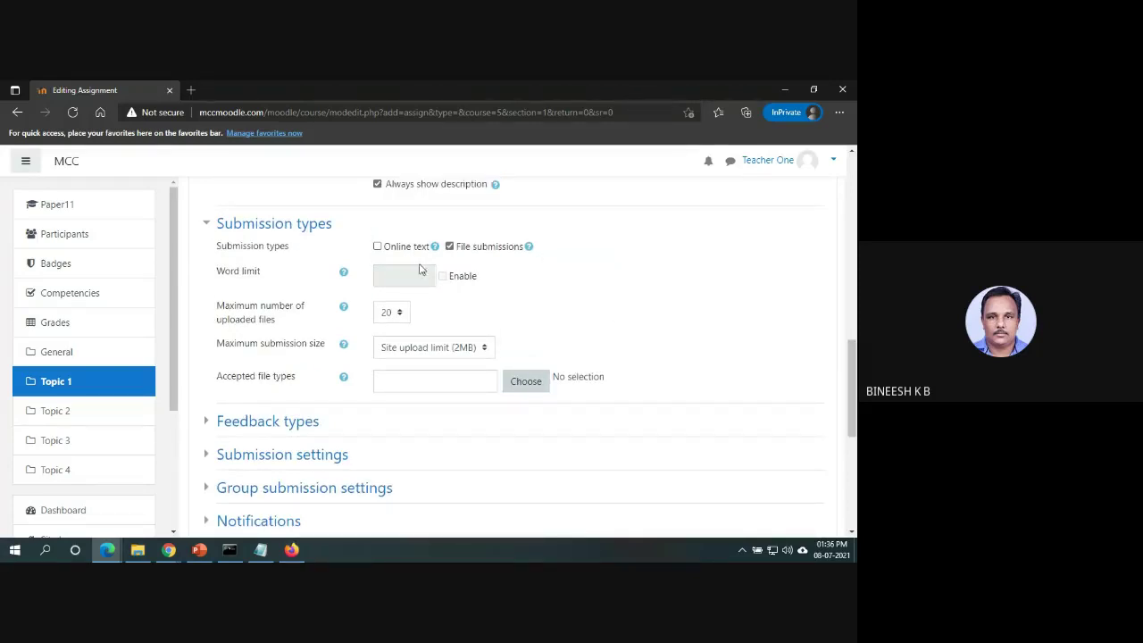
left_click(377, 246)
left_click(443, 277)
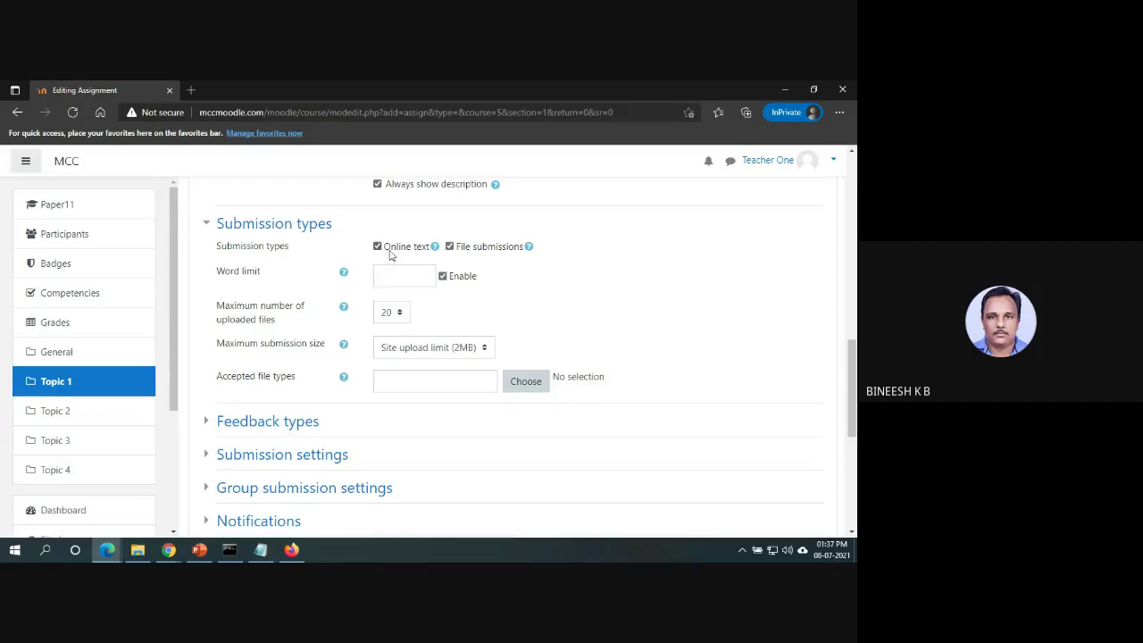
left_click(418, 279)
left_click(385, 253)
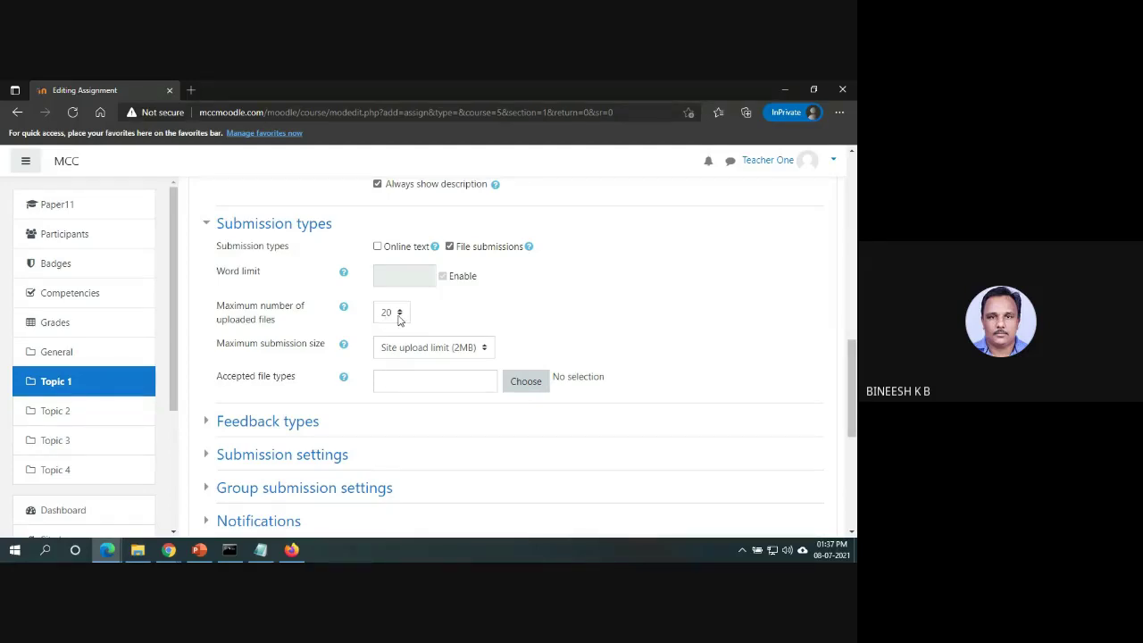
Limit file submissions to 1 uploaded file and bring up the accepted file types list.
left_click(399, 319)
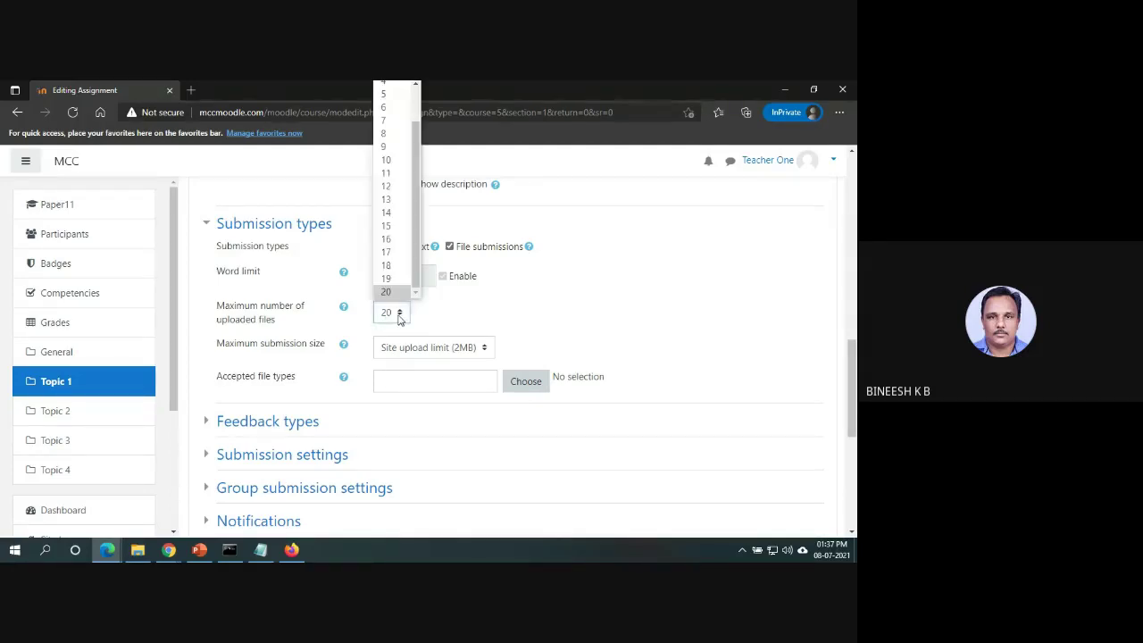
left_click(420, 93)
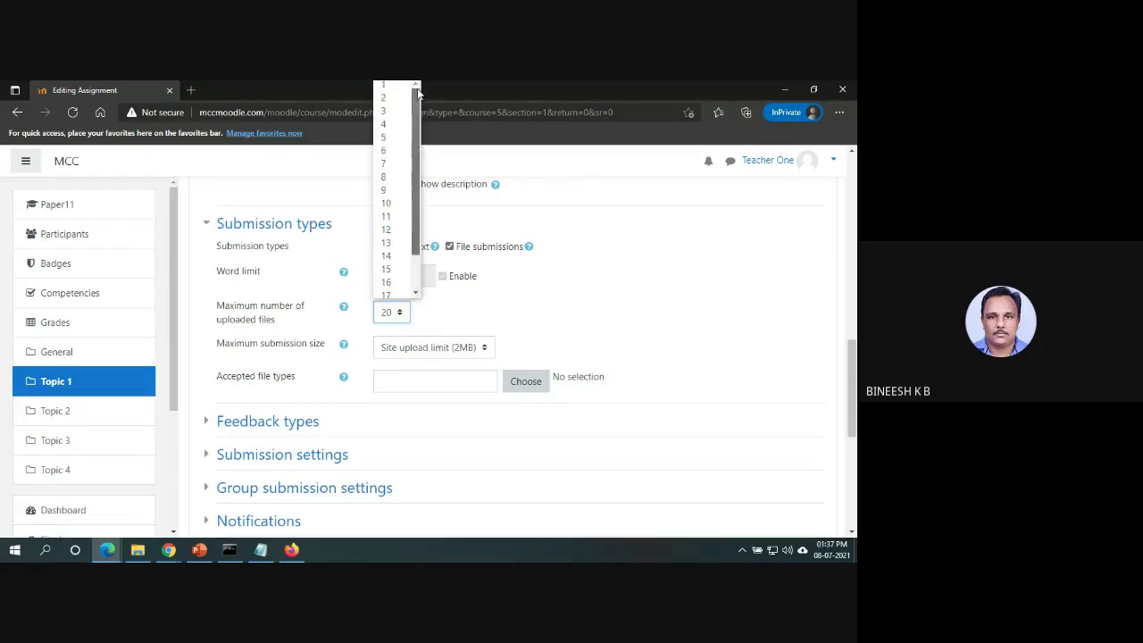
left_click(386, 85)
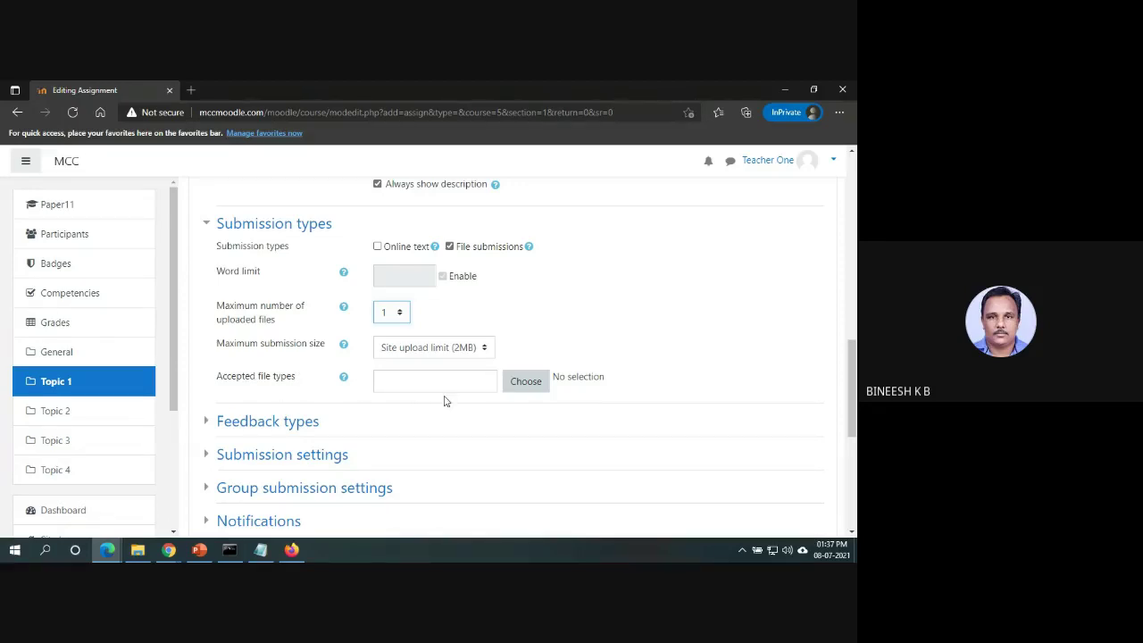
left_click(518, 393)
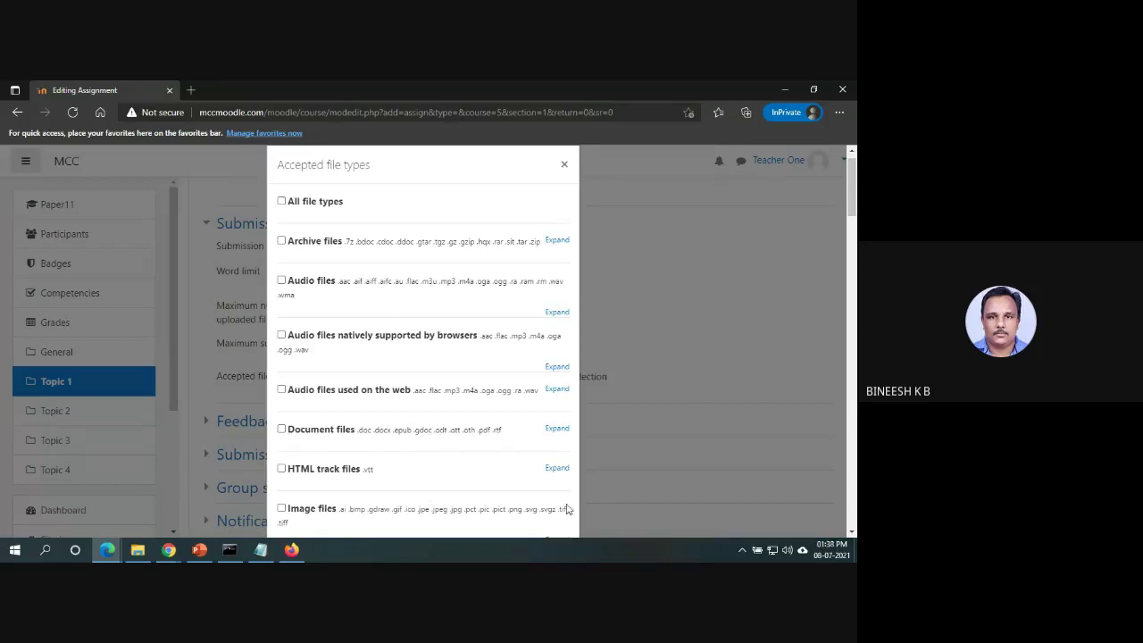
Choose PDF documents as the assignment's accepted file type.
left_click(558, 429)
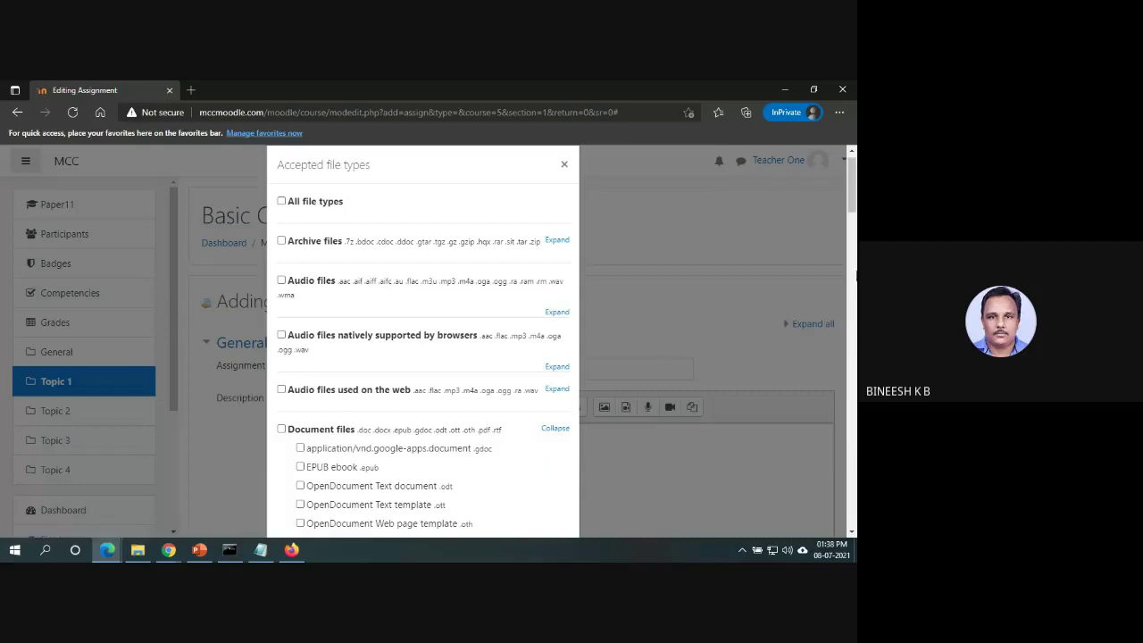
scroll(515, 405, "down", 2)
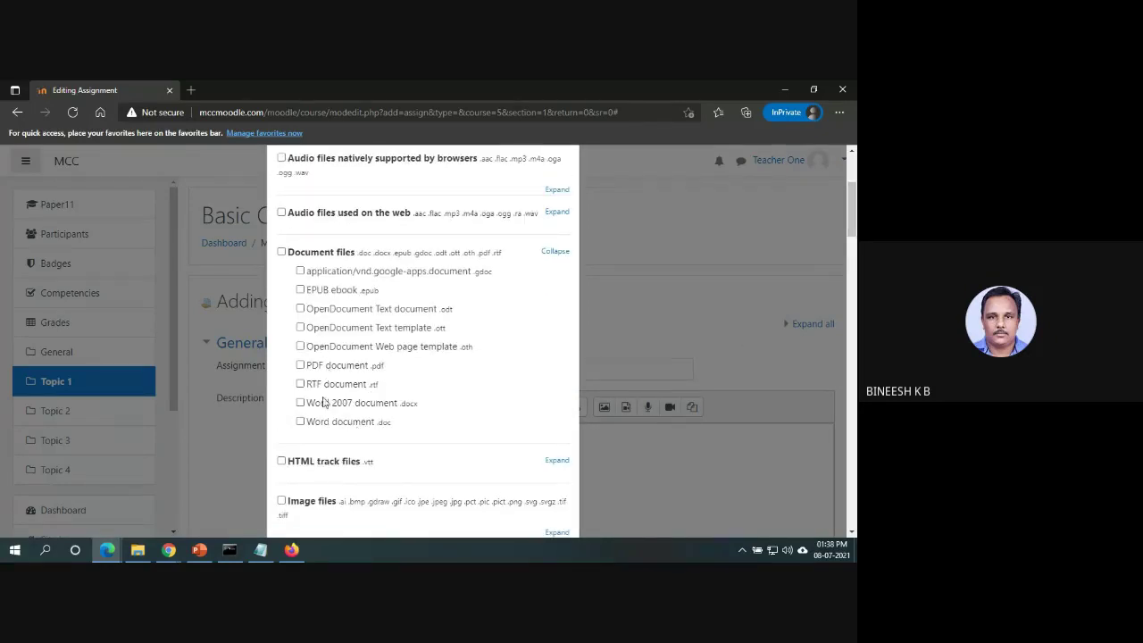
left_click(300, 366)
scroll(686, 152, "down", 8)
scroll(686, 152, "up", 12)
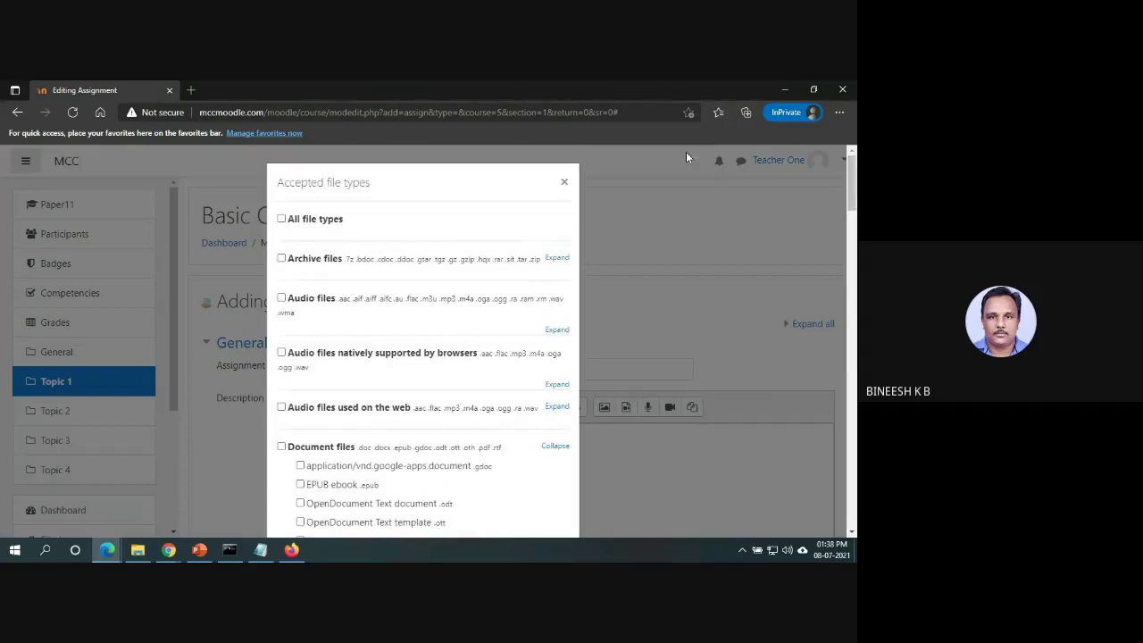
left_click(565, 183)
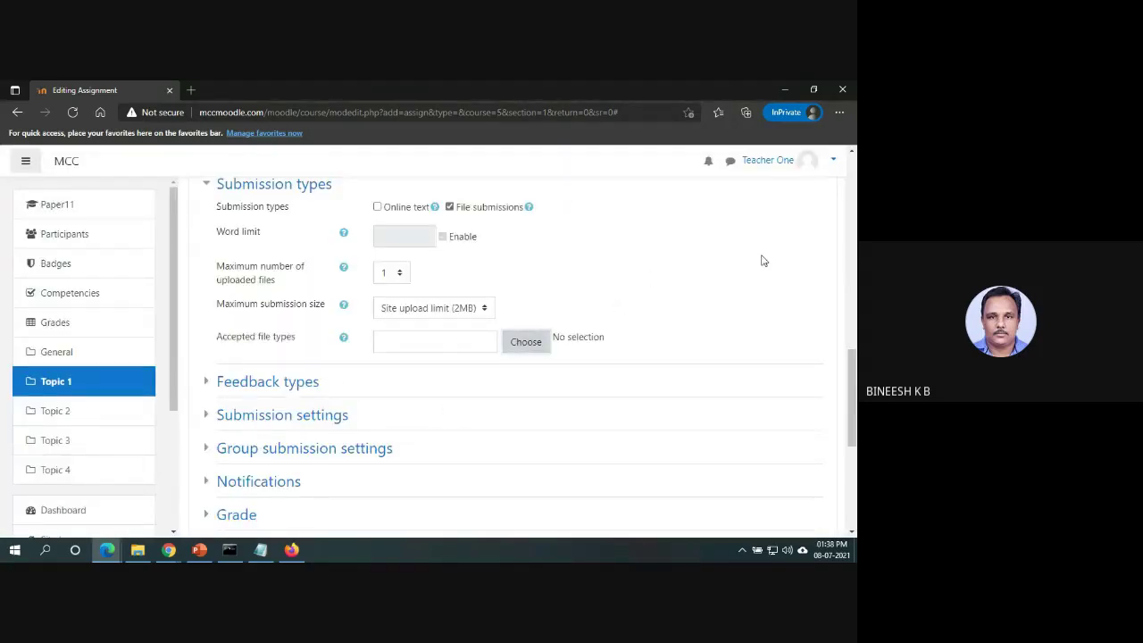
Change the maximum grade from 100 to 10 and save the assignment to the course.
left_click_drag(852, 375, 852, 402)
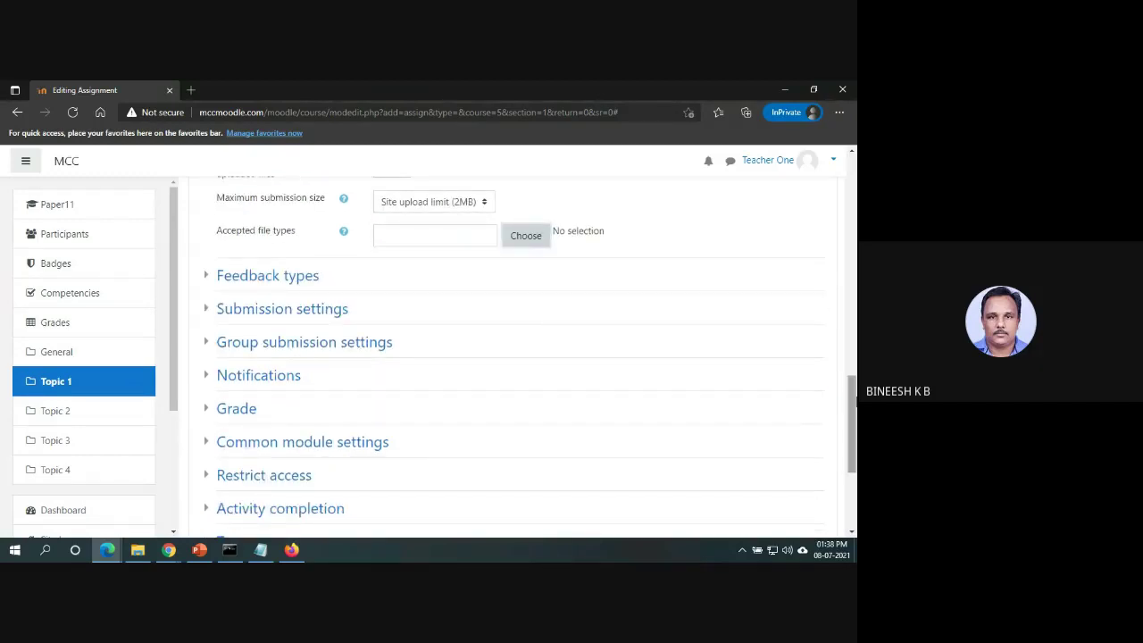
left_click(246, 408)
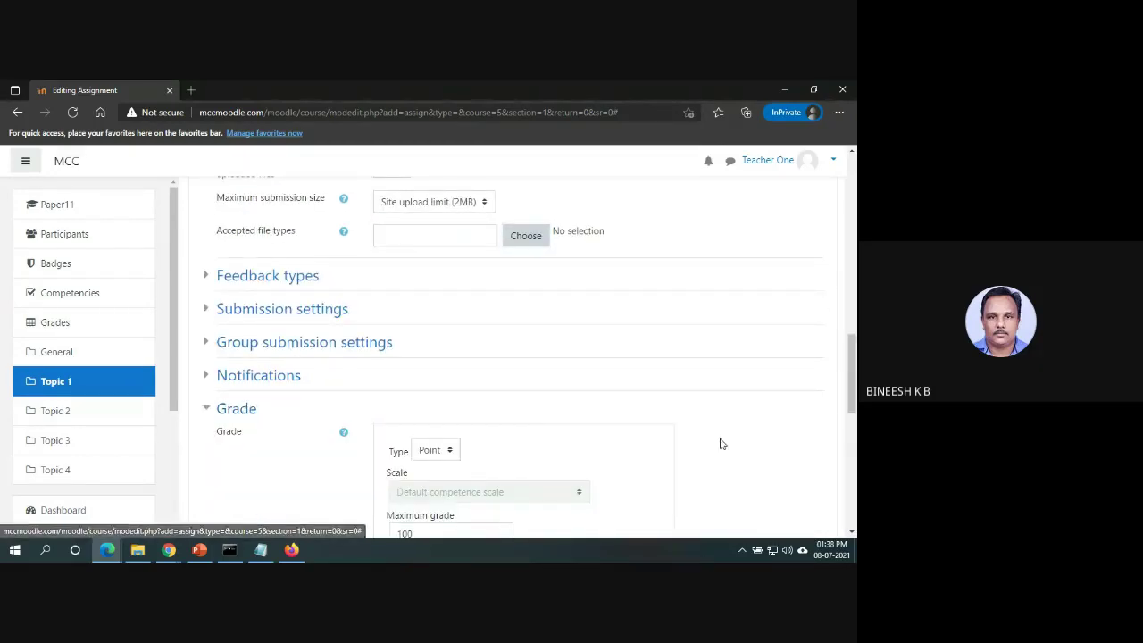
left_click_drag(851, 390, 851, 415)
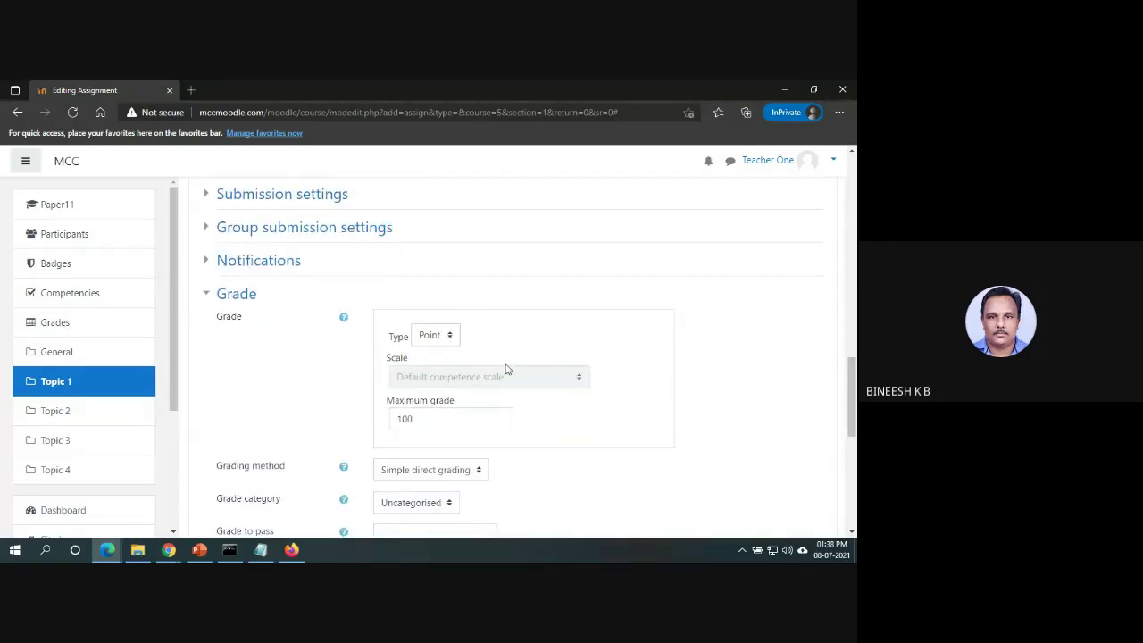
left_click(427, 419)
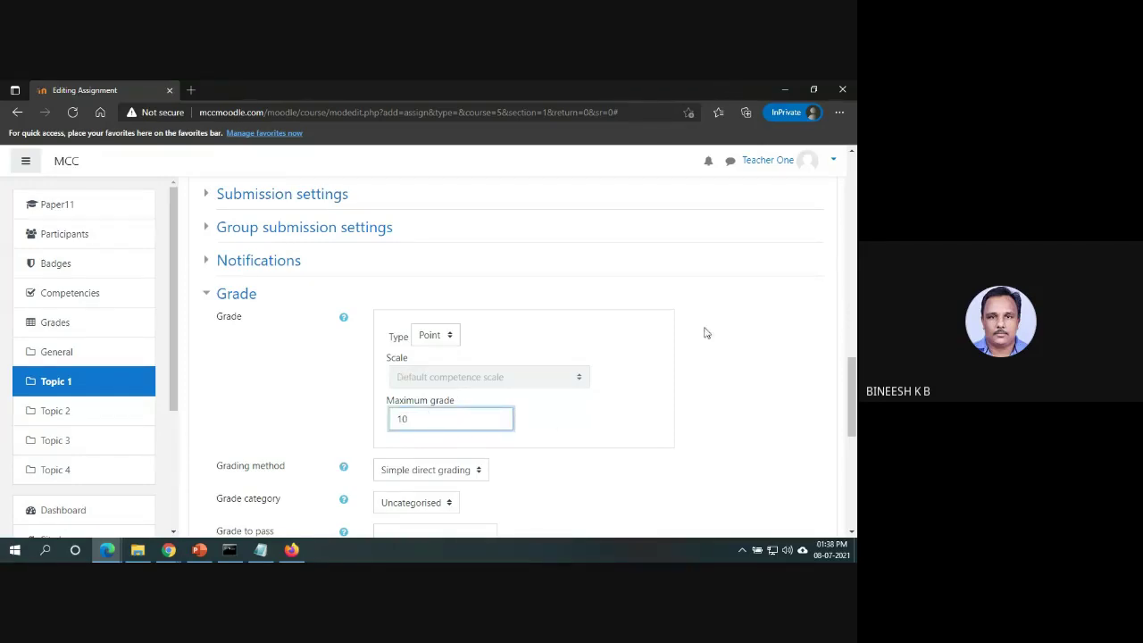
scroll(853, 402, "down", 2)
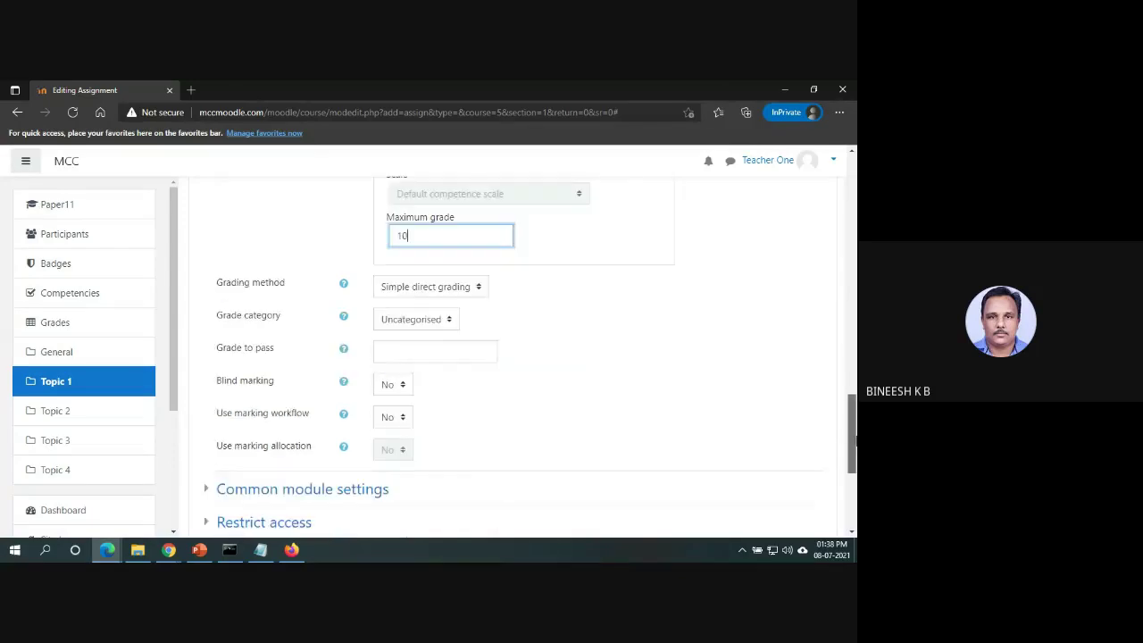
scroll(853, 428, "down", 3)
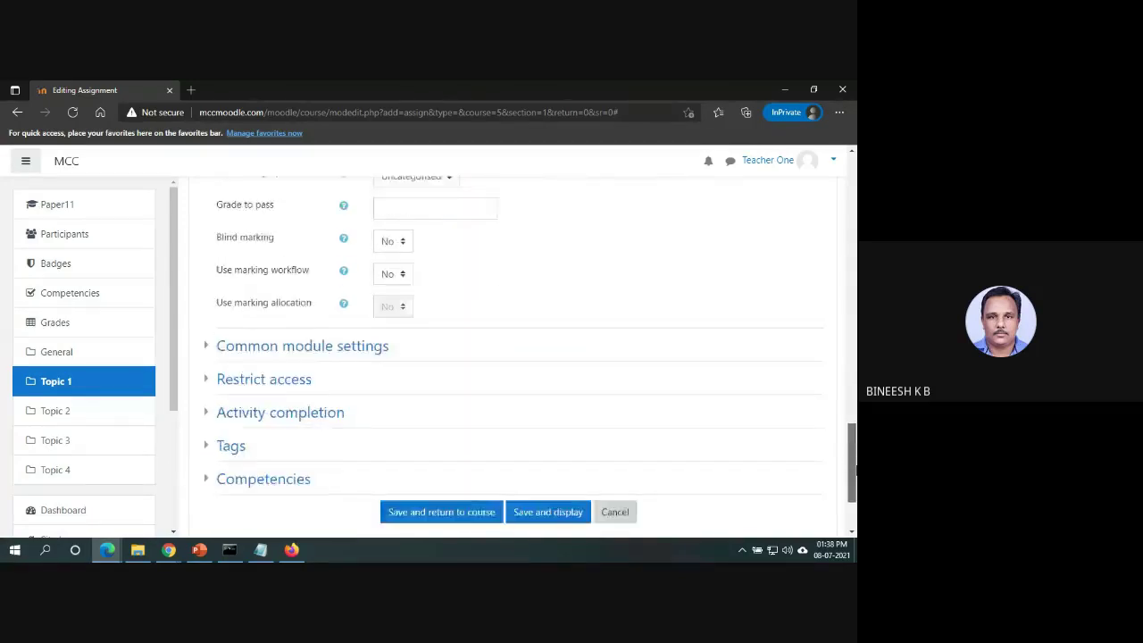
left_click(464, 408)
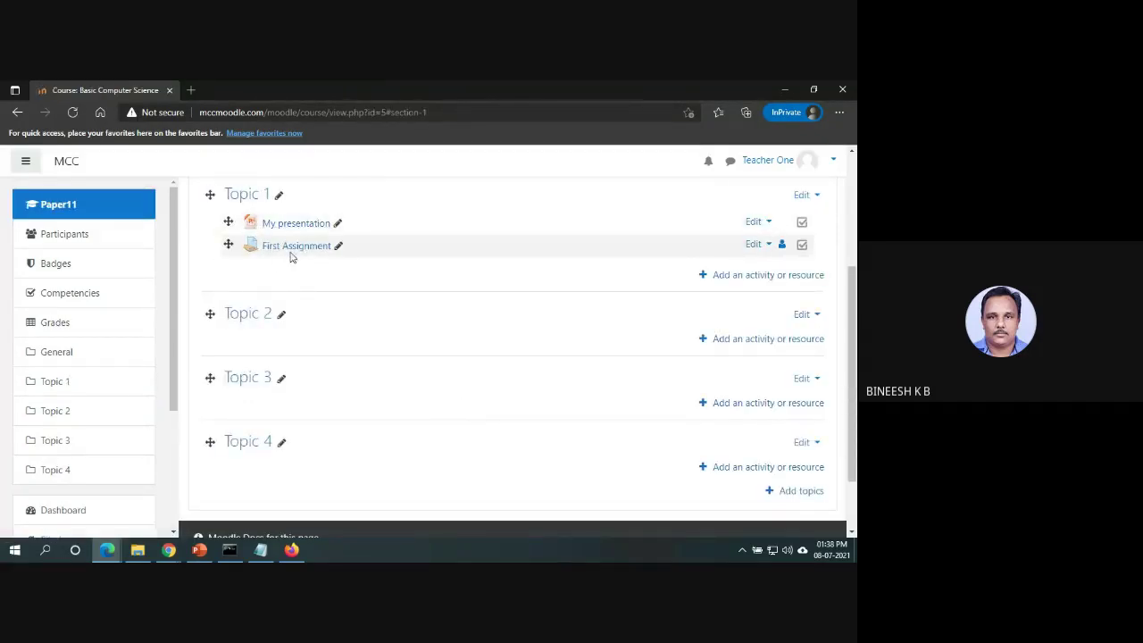
In the student's browser, refresh the course, open First Assignment and start a submission.
key("alt+Tab")
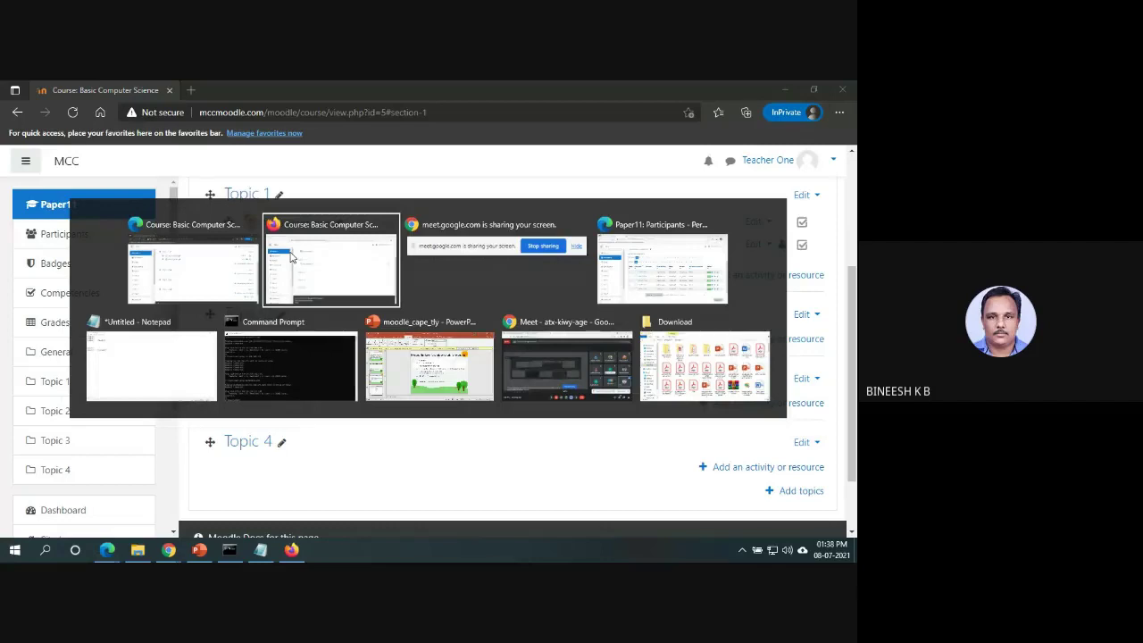
left_click(291, 257)
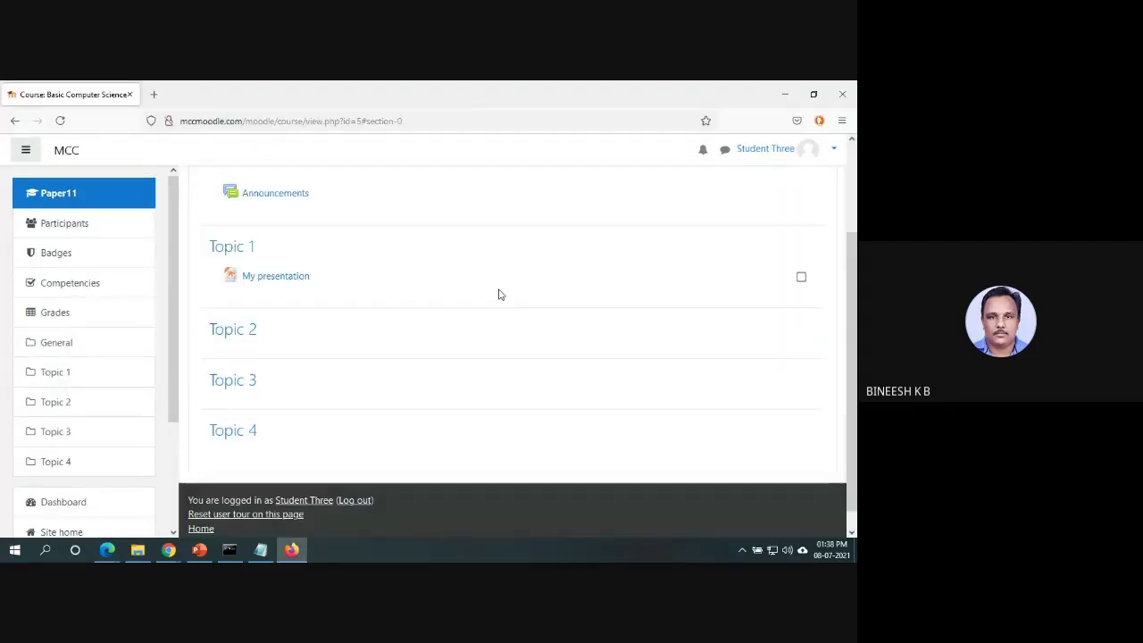
left_click(59, 119)
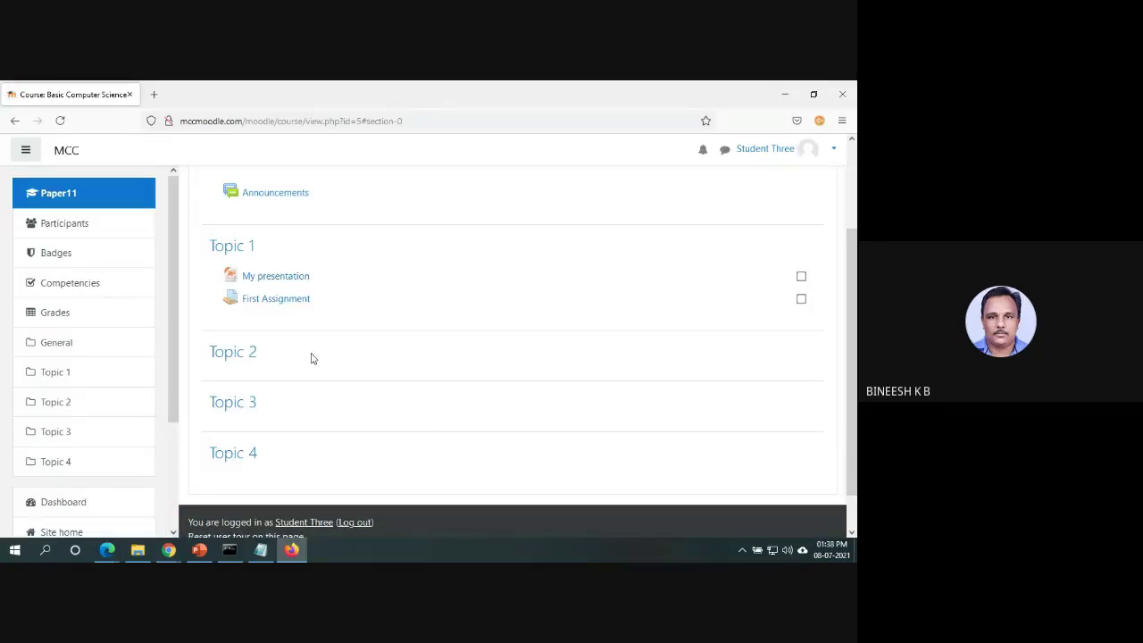
left_click(293, 305)
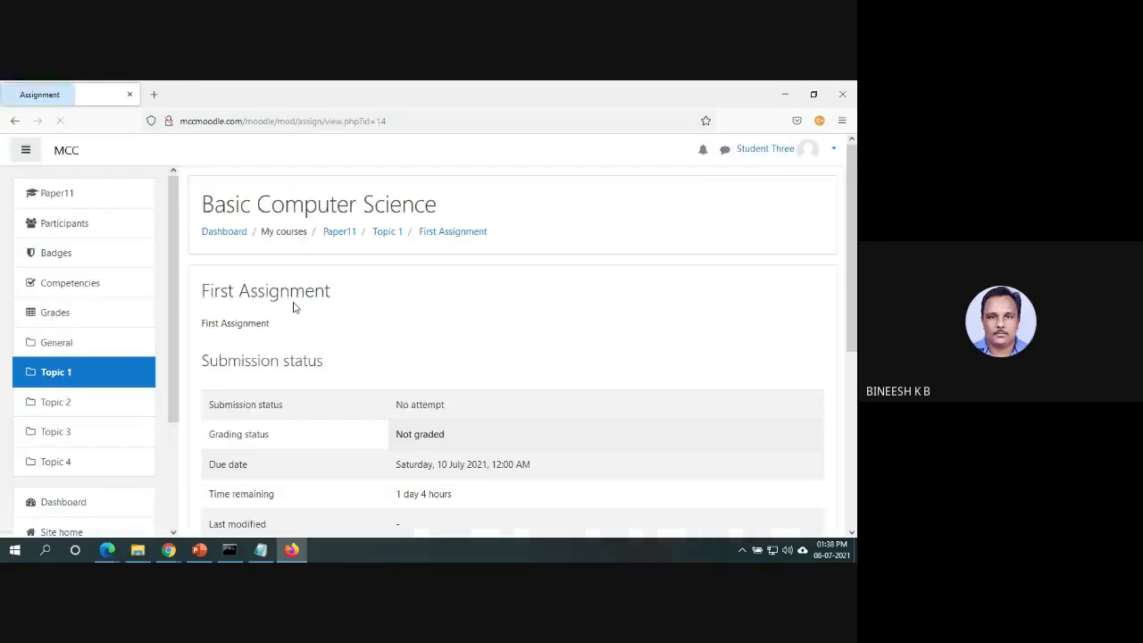
scroll(447, 464, "down", 3)
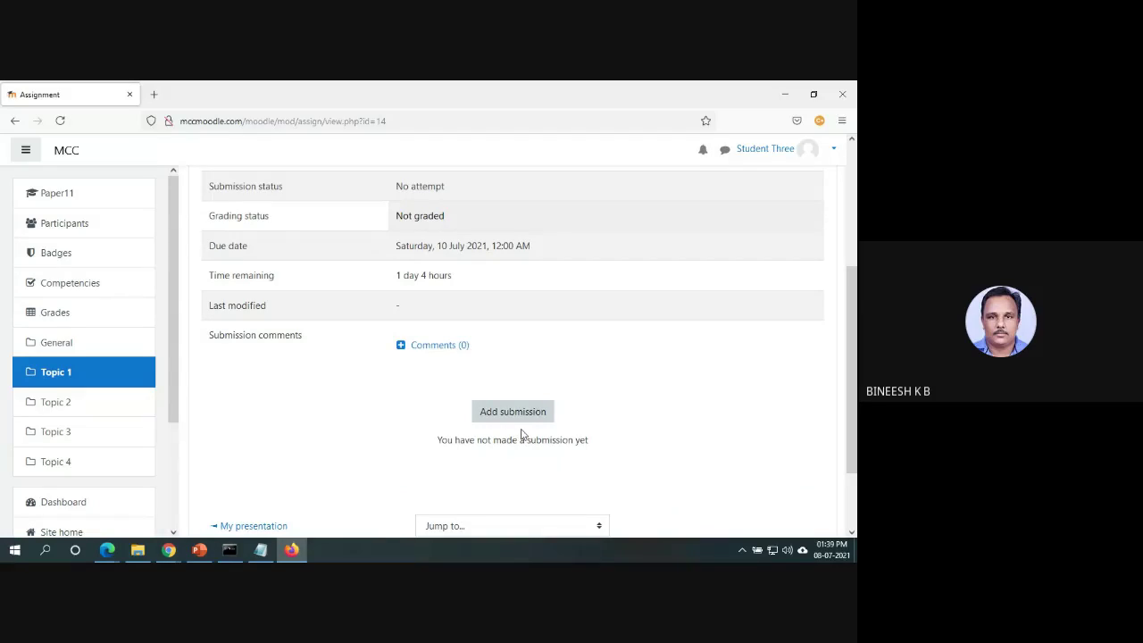
left_click(512, 416)
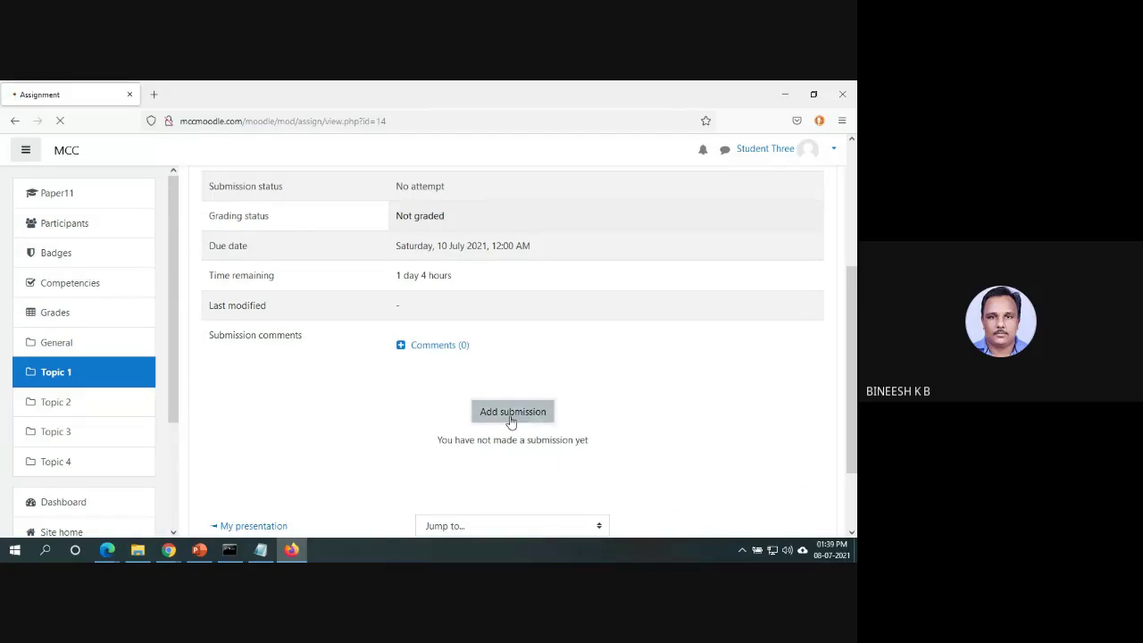
left_click_drag(856, 251, 856, 335)
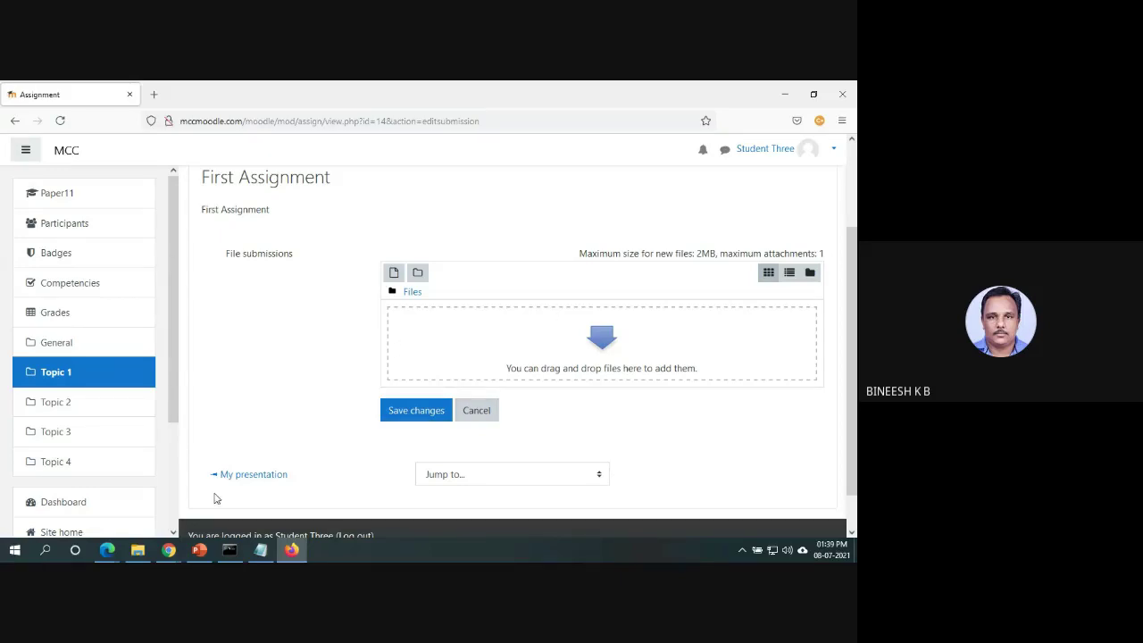
Back in the teacher's window, open First Assignment's Edit settings.
key("alt+Tab")
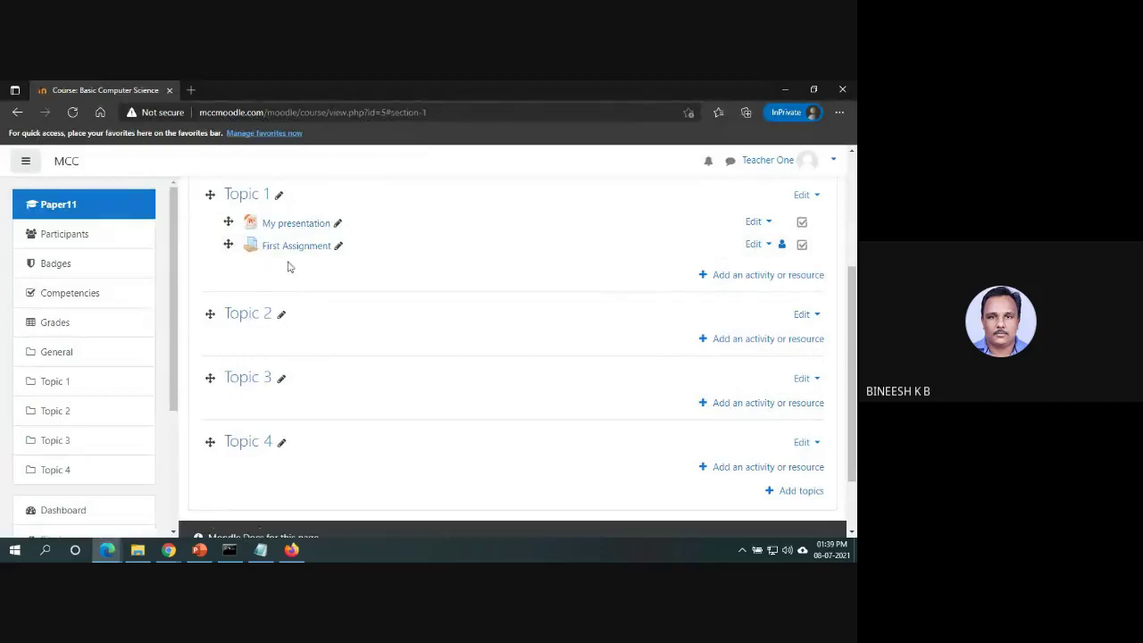
left_click(769, 248)
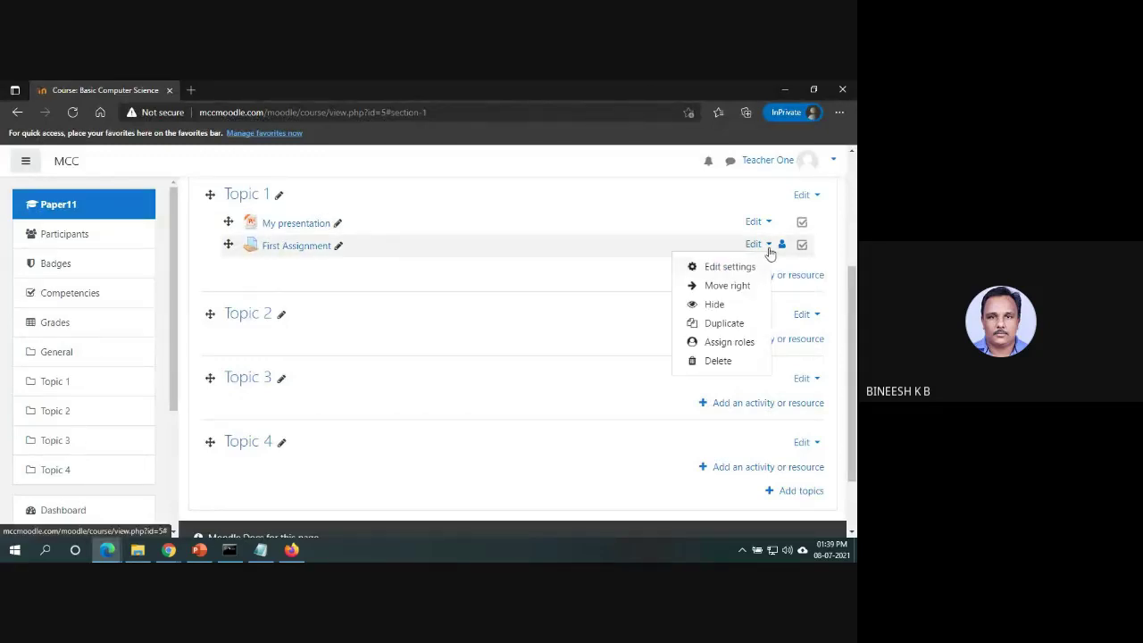
left_click(754, 263)
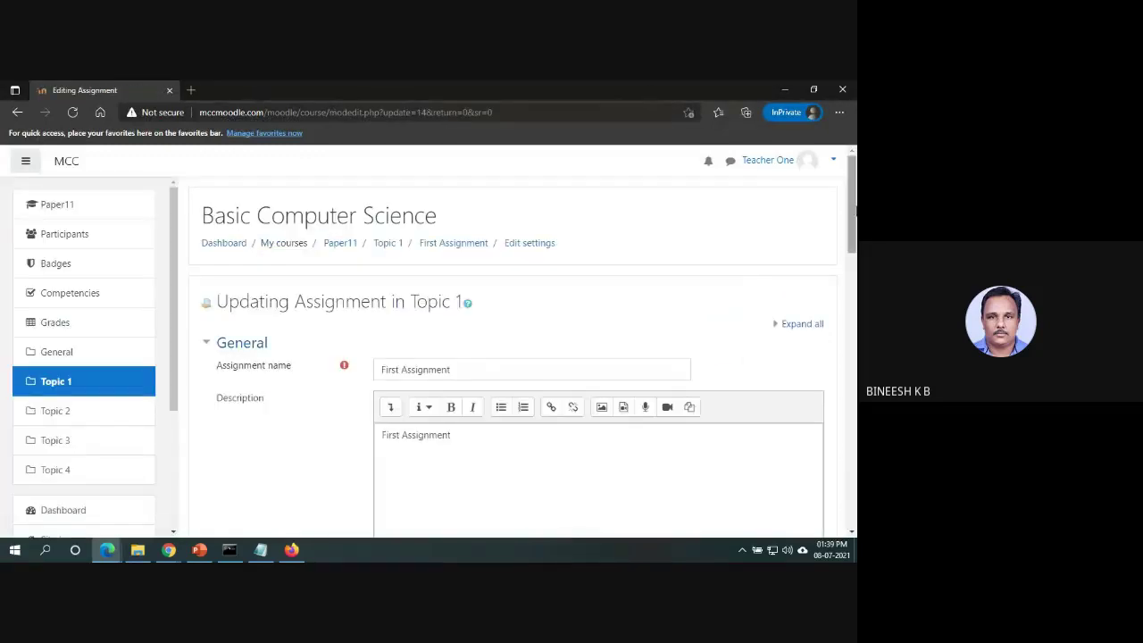
Replace file submissions with online text for First Assignment and save it.
left_click_drag(852, 214, 852, 370)
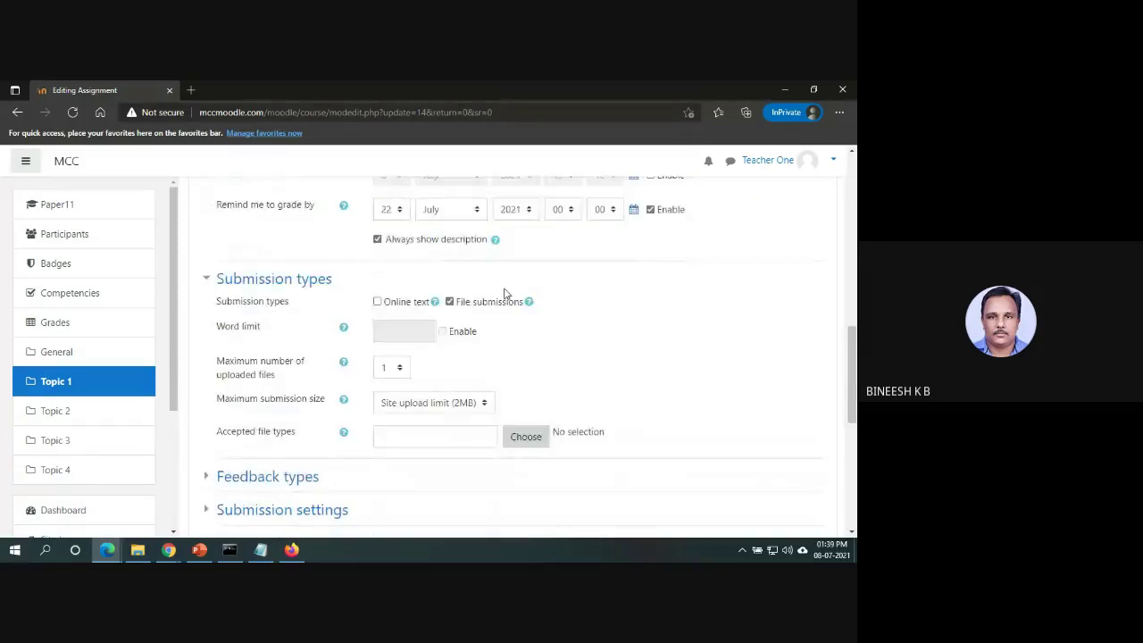
left_click(449, 302)
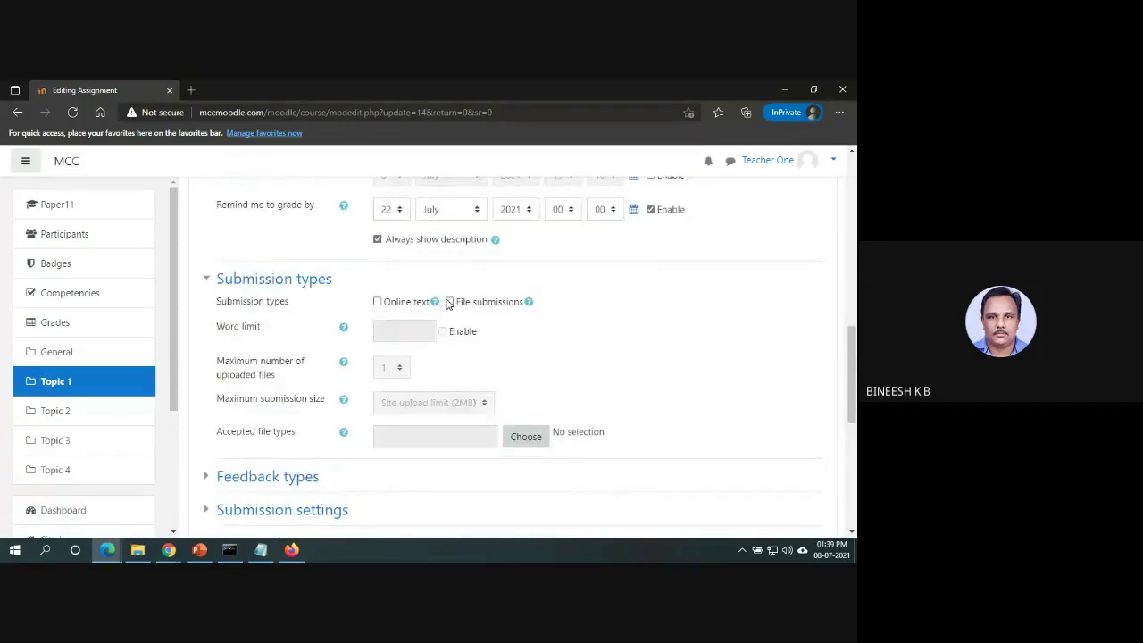
left_click(377, 302)
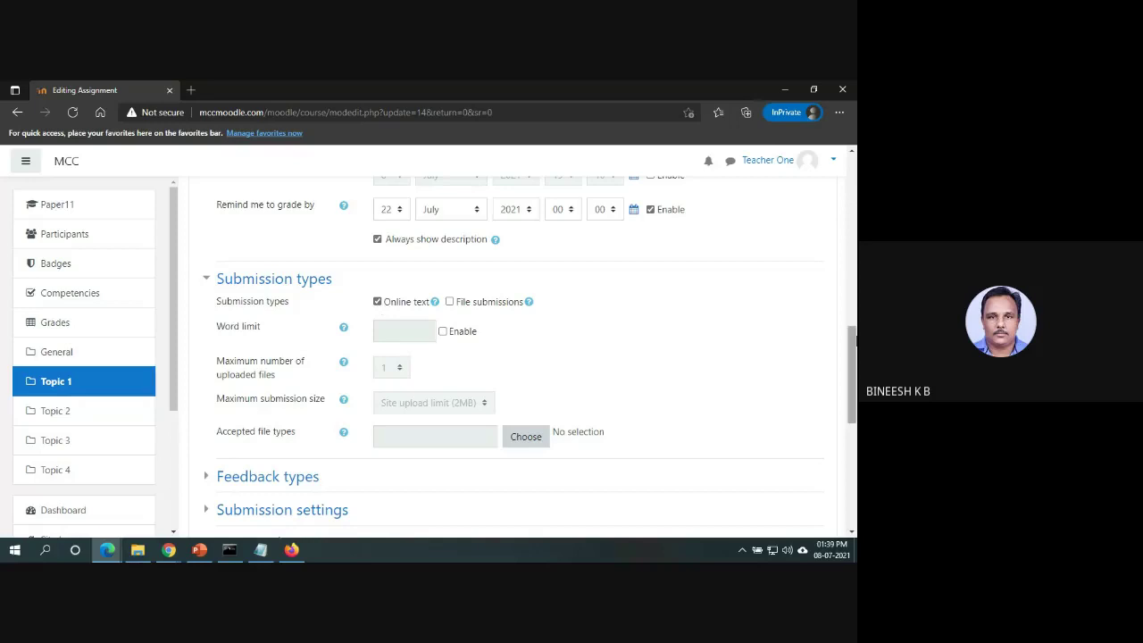
scroll(536, 429, "down", 10)
left_click(466, 392)
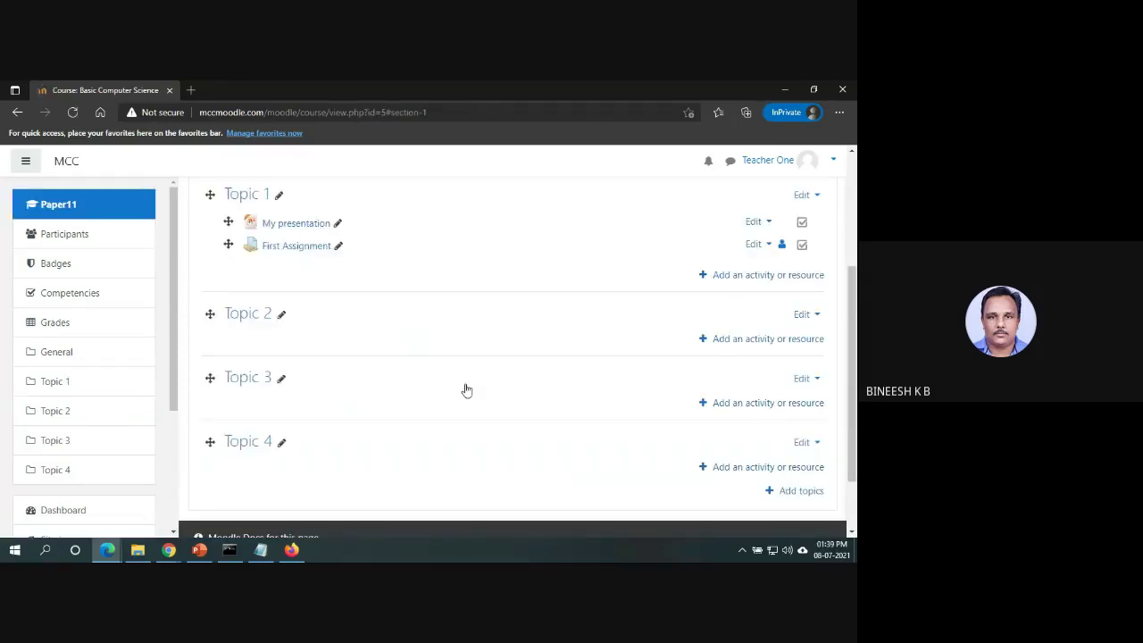
key("alt+Tab")
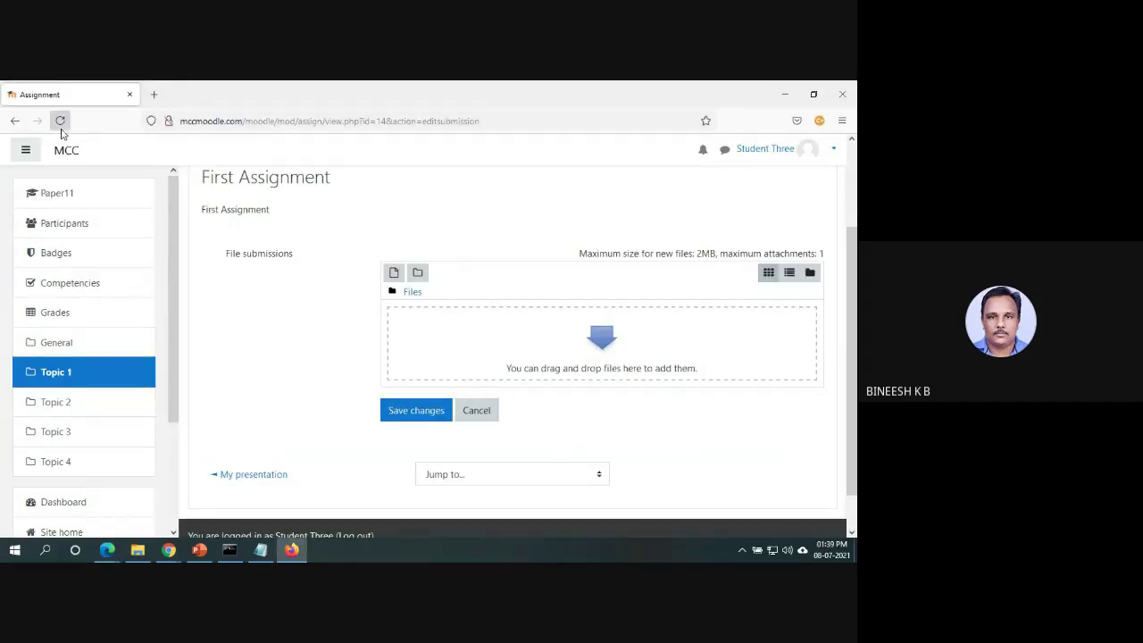
As the student, reload and reopen Add submission to confirm the Online text editor appears.
left_click(59, 120)
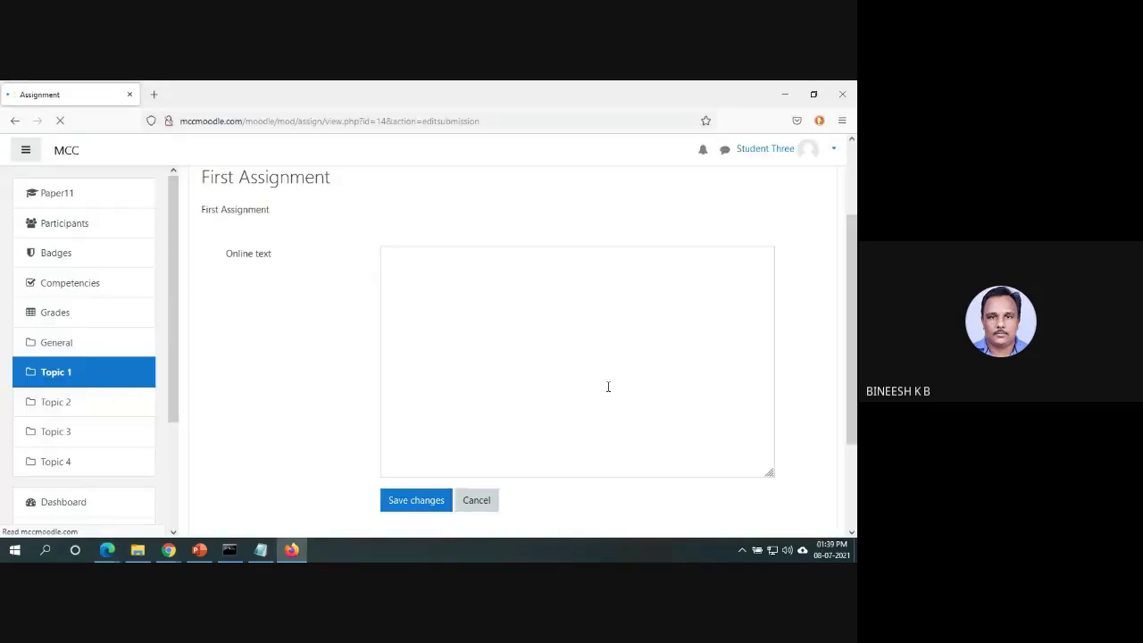
left_click(483, 497)
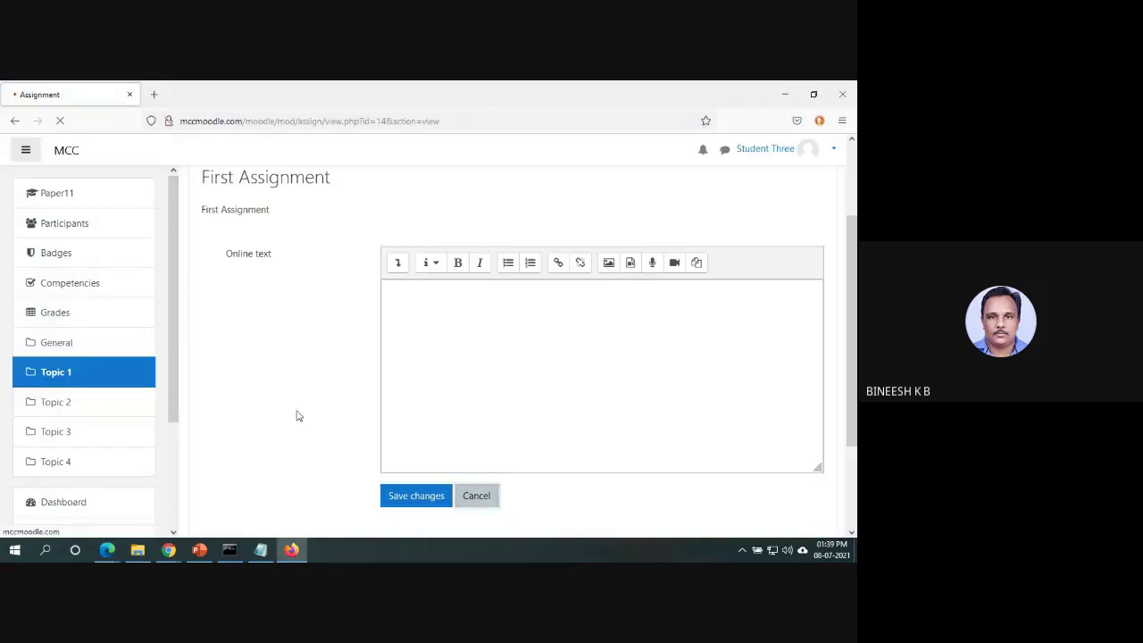
scroll(854, 312, "down", 2)
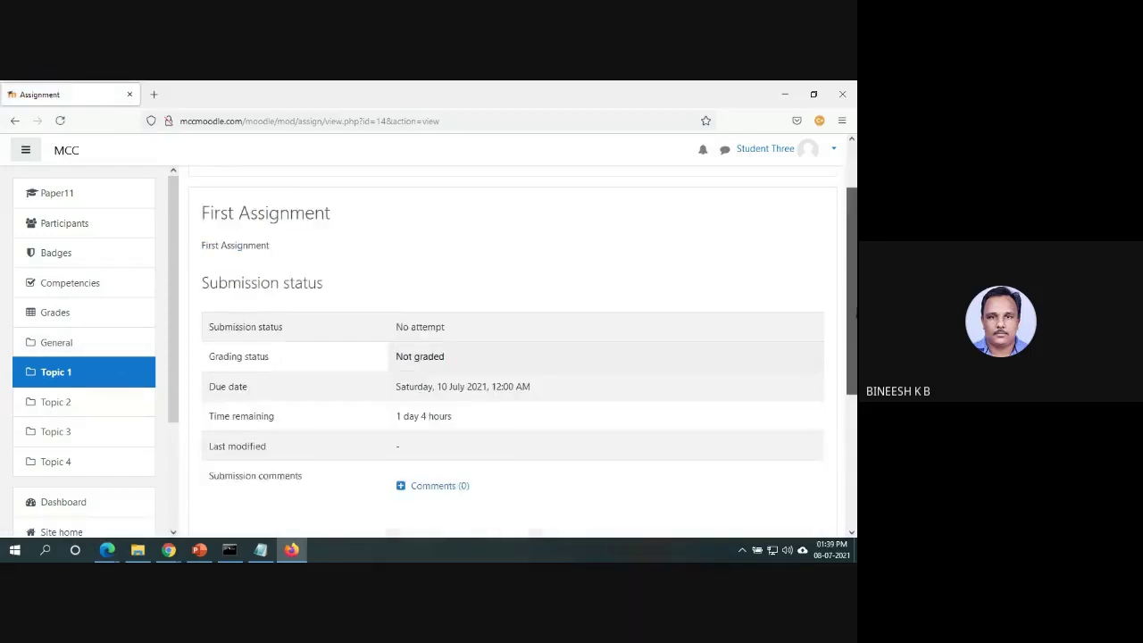
scroll(855, 314, "down", 2)
left_click(521, 488)
scroll(518, 348, "down", 4)
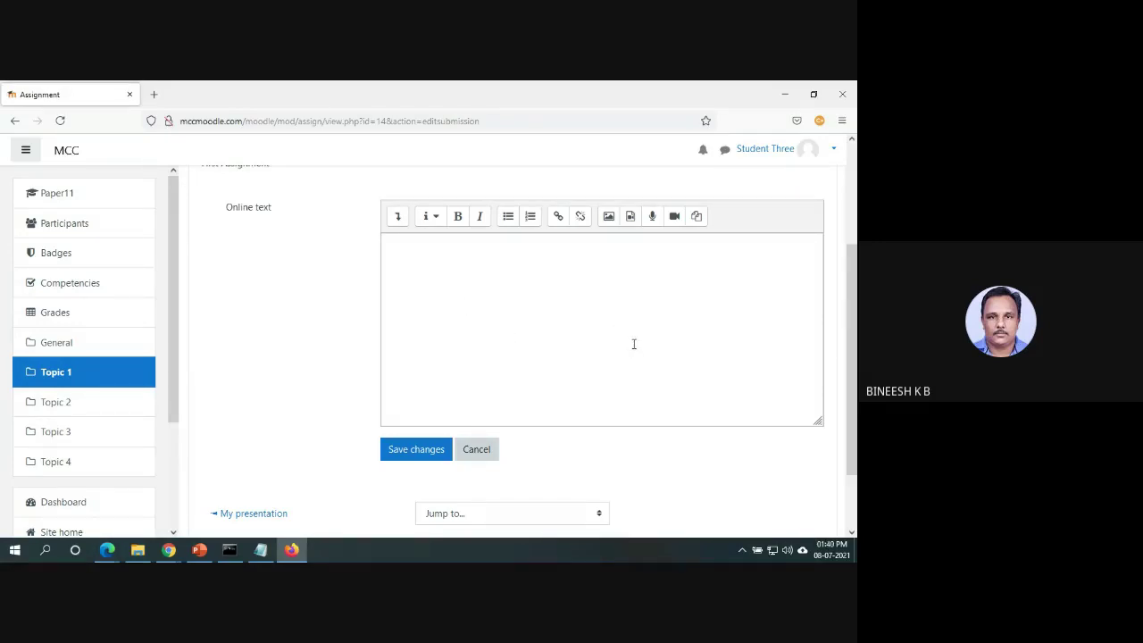
left_click(411, 257)
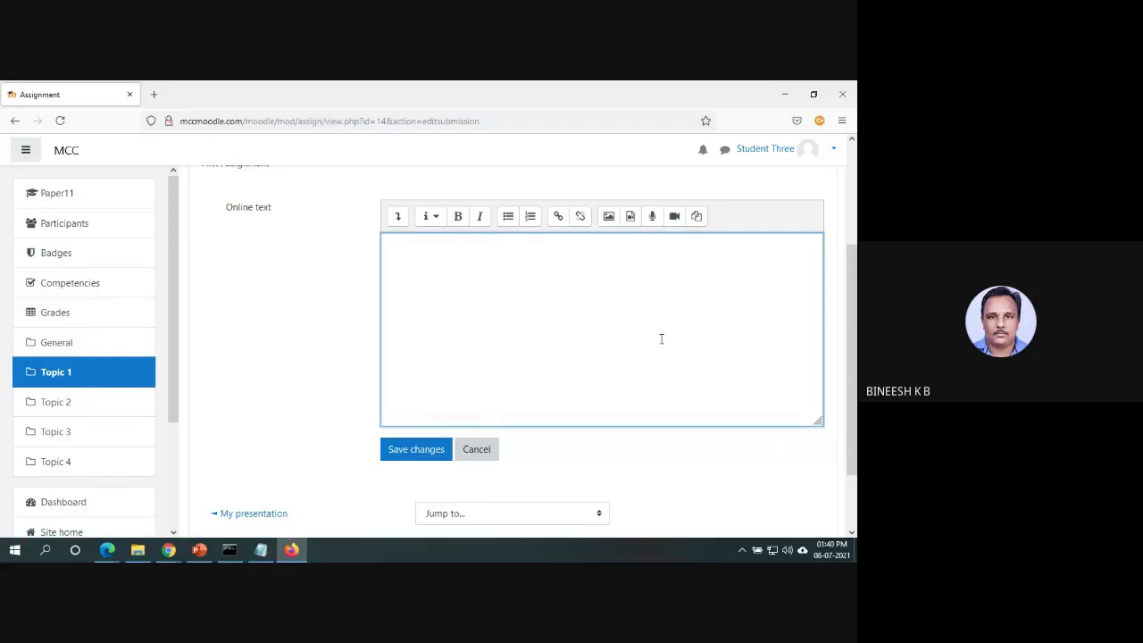
scroll(660, 339, "up", 3)
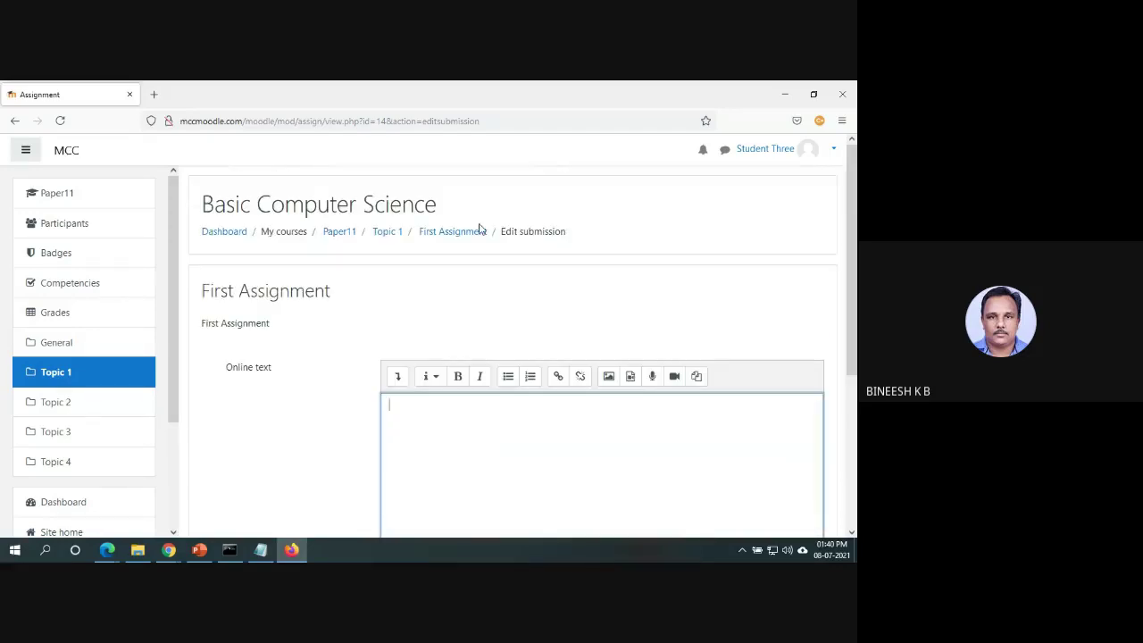
key("alt+Tab")
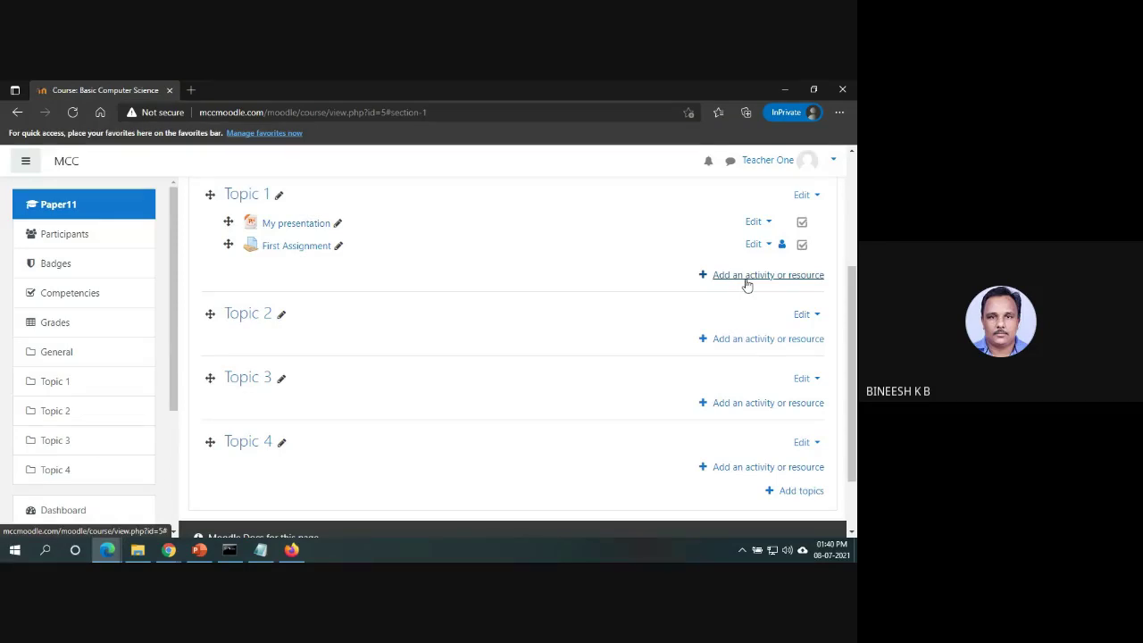
Add a new Quiz activity to Topic 1.
left_click(747, 275)
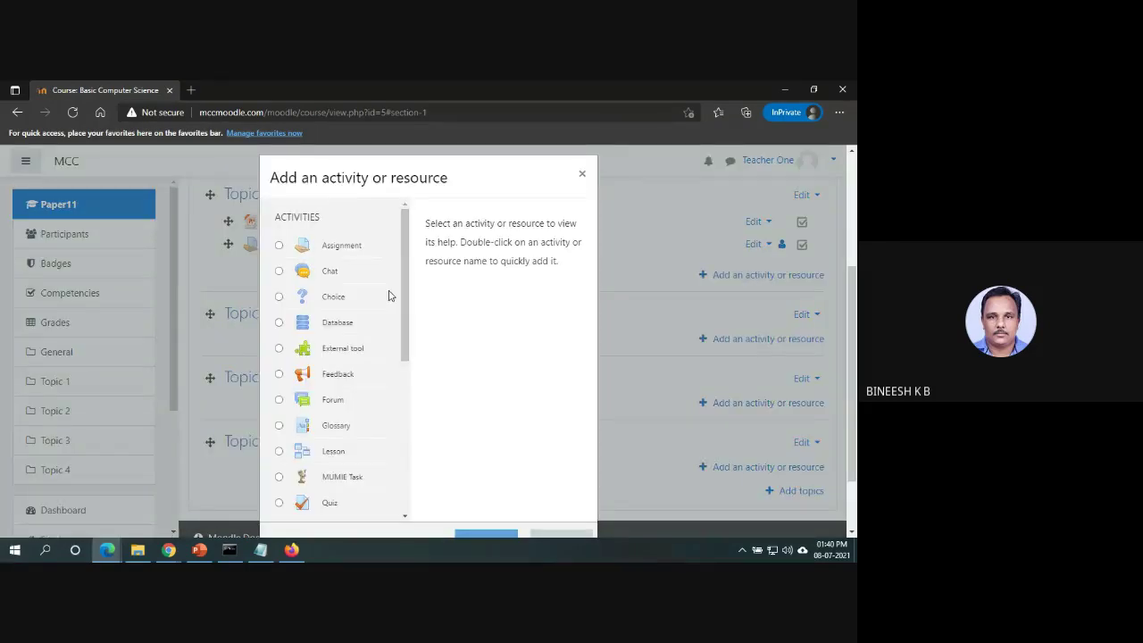
left_click_drag(409, 293, 406, 336)
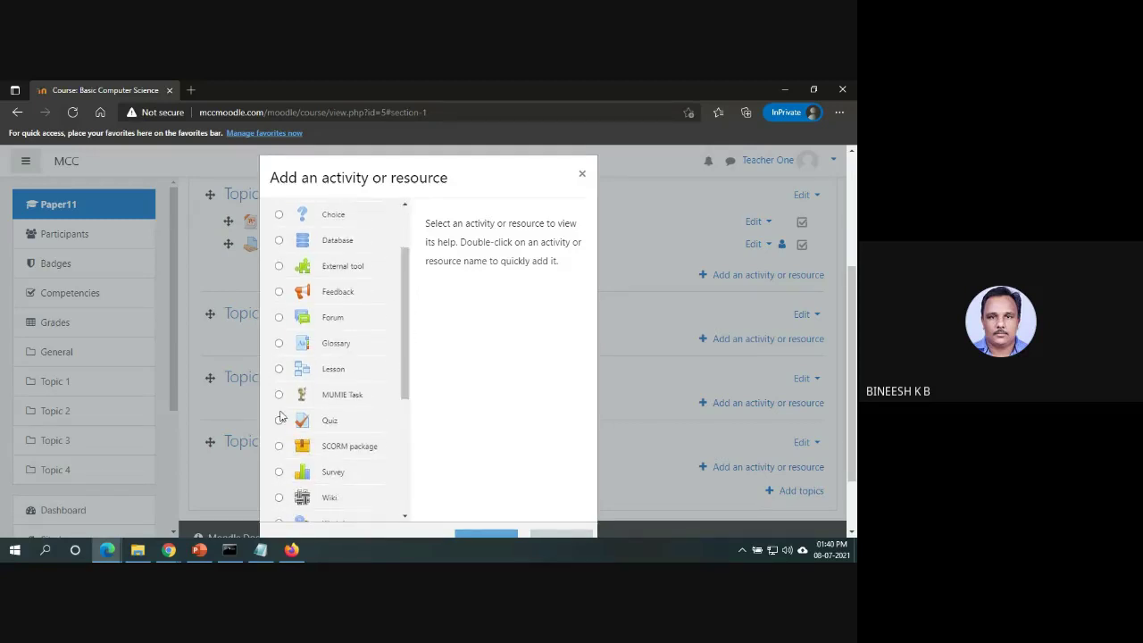
left_click(279, 421)
left_click(497, 534)
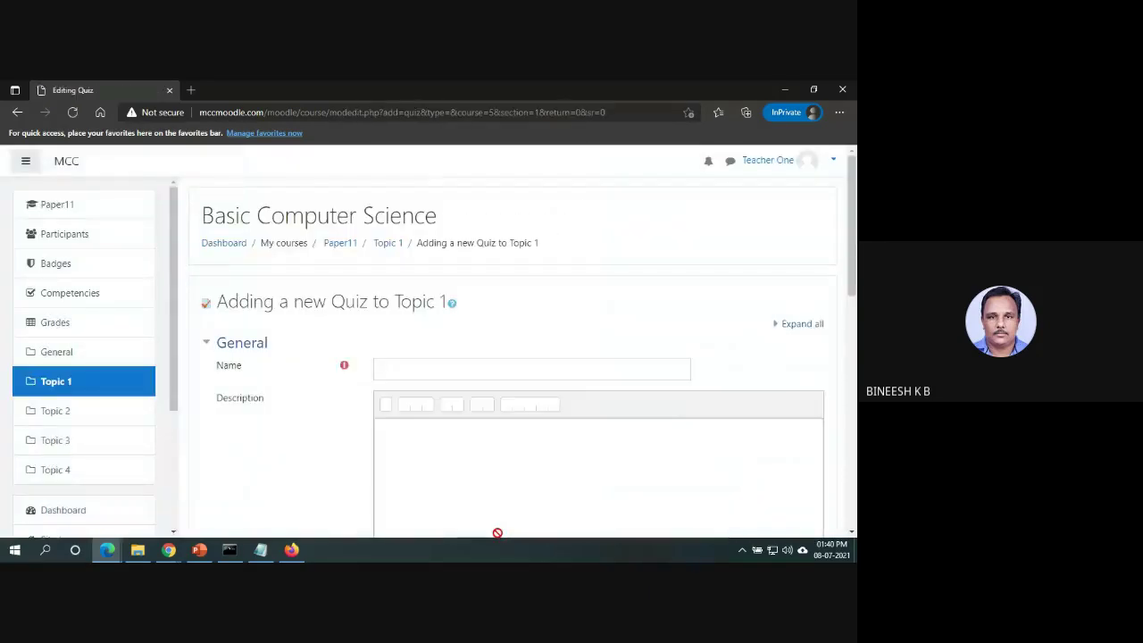
Name the quiz 'First Exam' with description 'First Online Examination' and show its Timing settings.
left_click(550, 368)
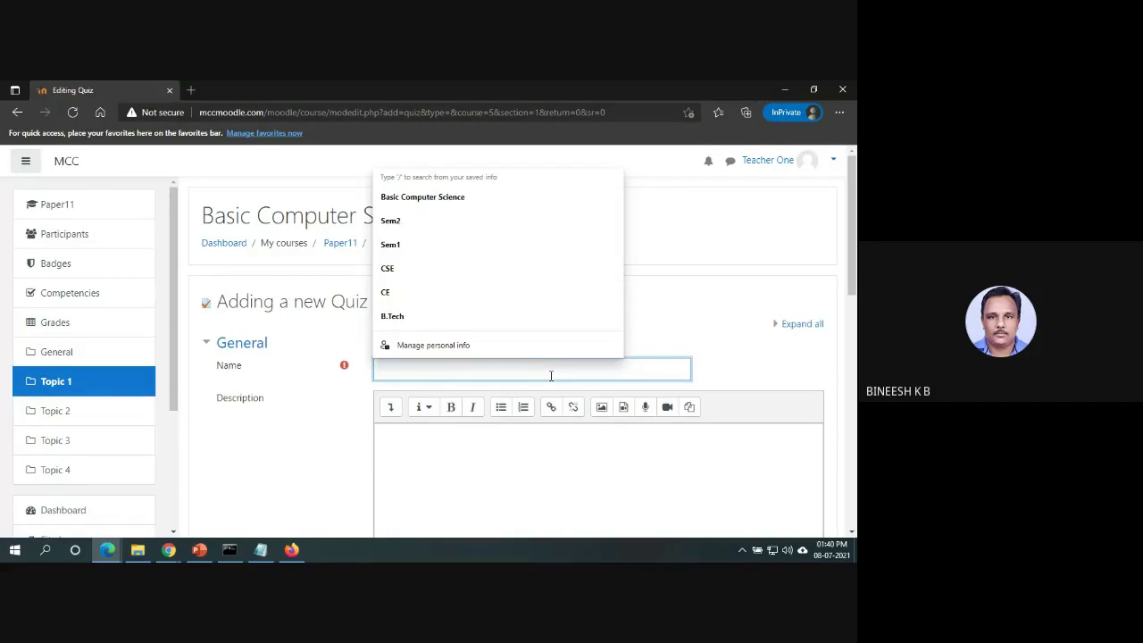
type("First")
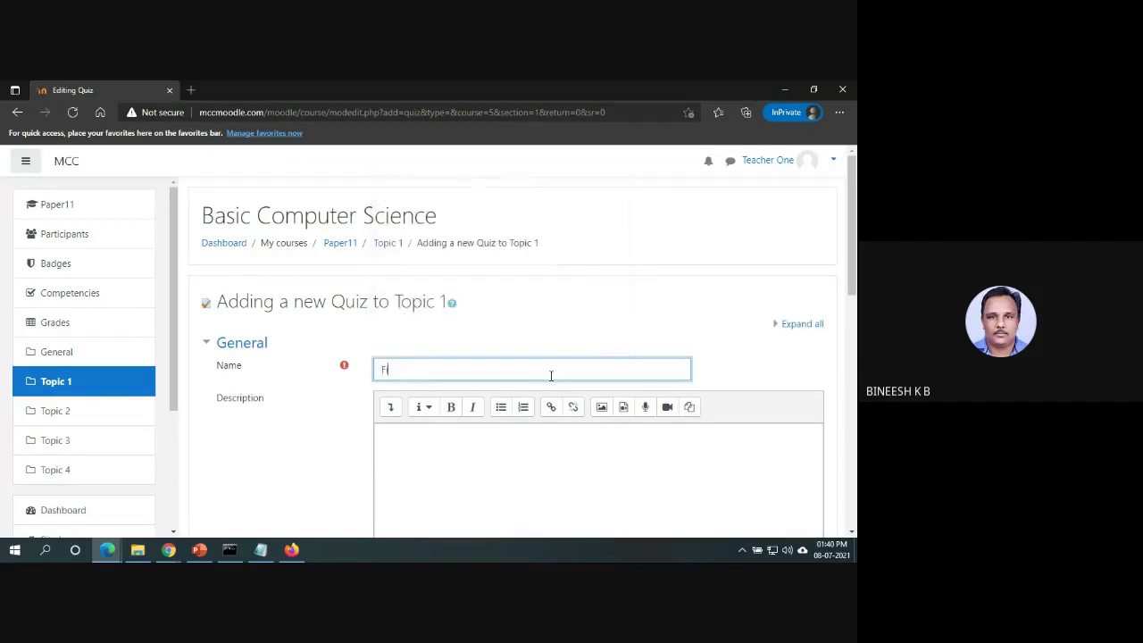
type(" Exam")
key("Tab")
key("Tab")
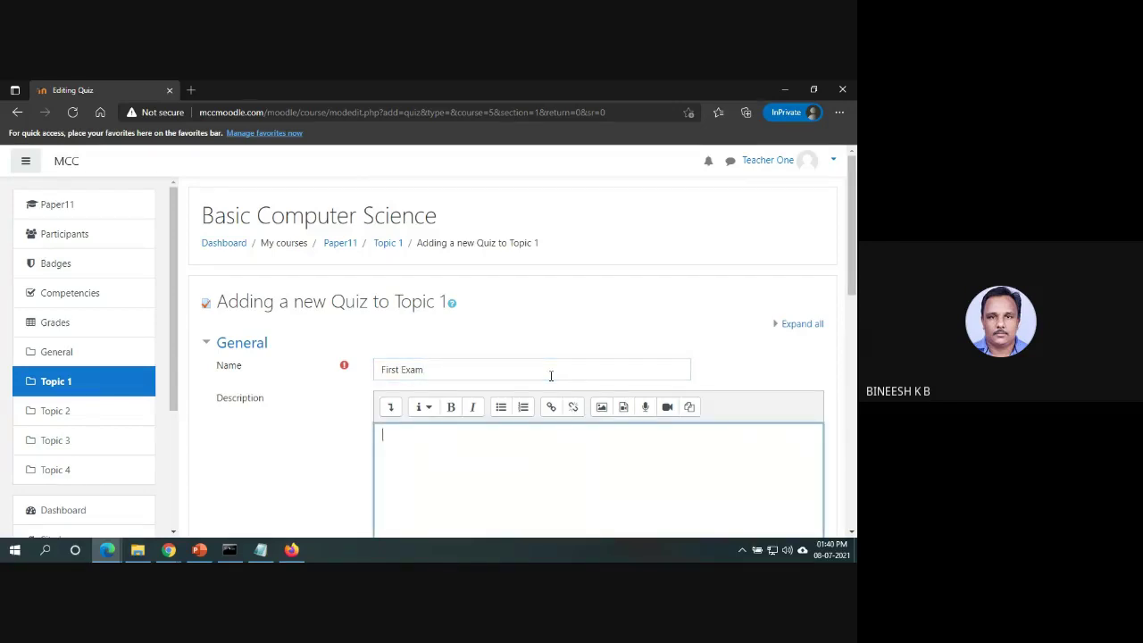
type("First Online Examination")
left_click(855, 334)
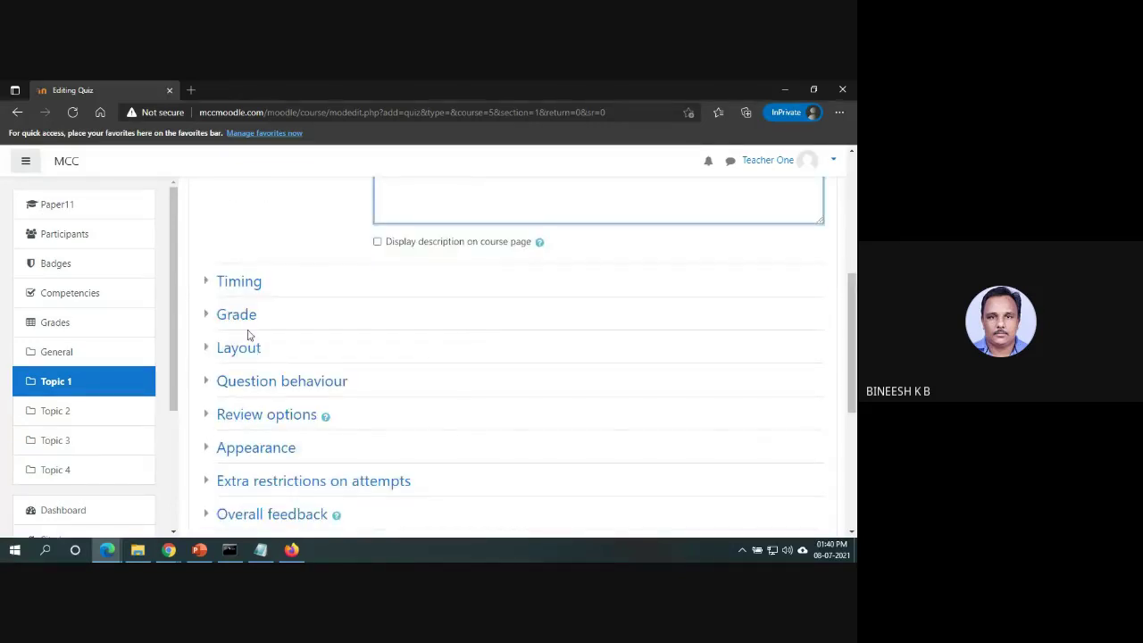
left_click(255, 283)
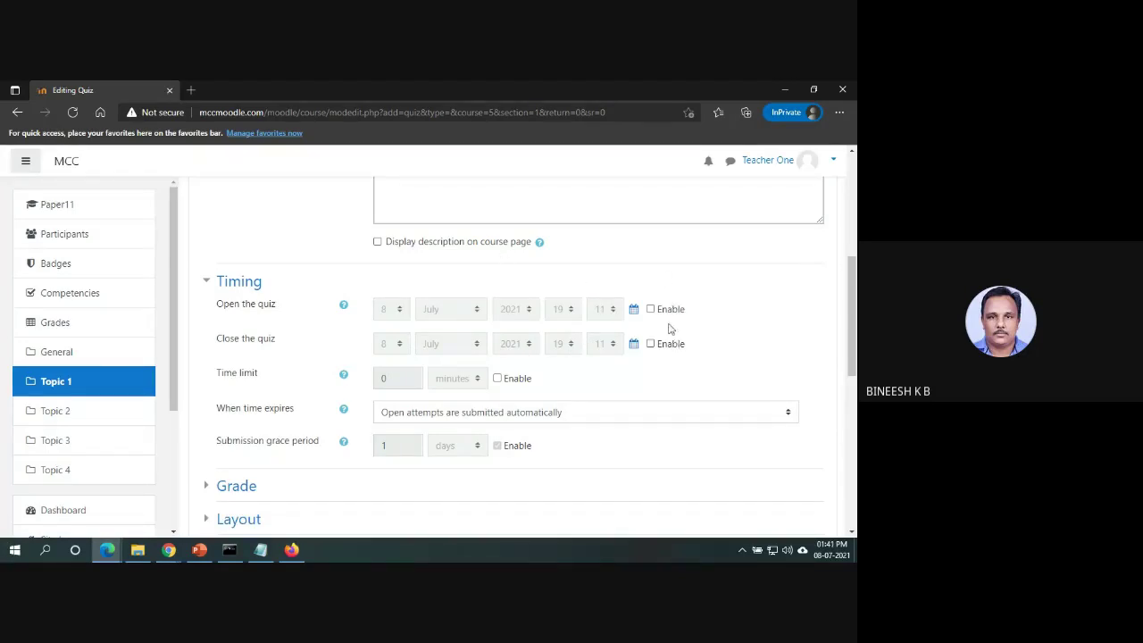
Enable opening and closing times, with the quiz closing on day 8 at hour 21.
left_click(651, 309)
left_click(650, 344)
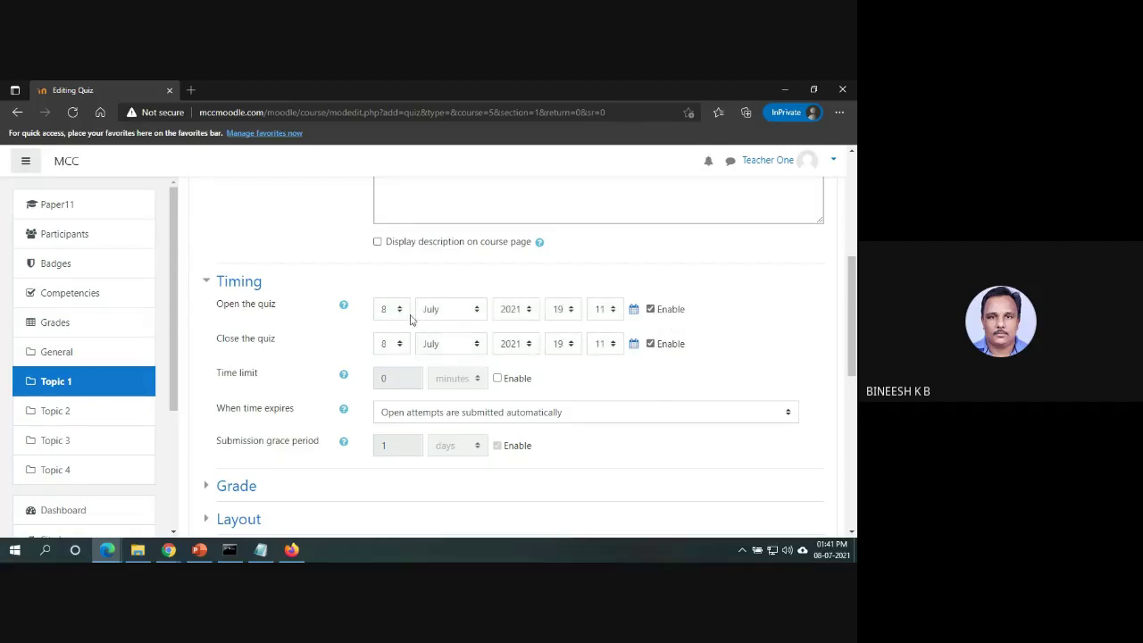
left_click(399, 349)
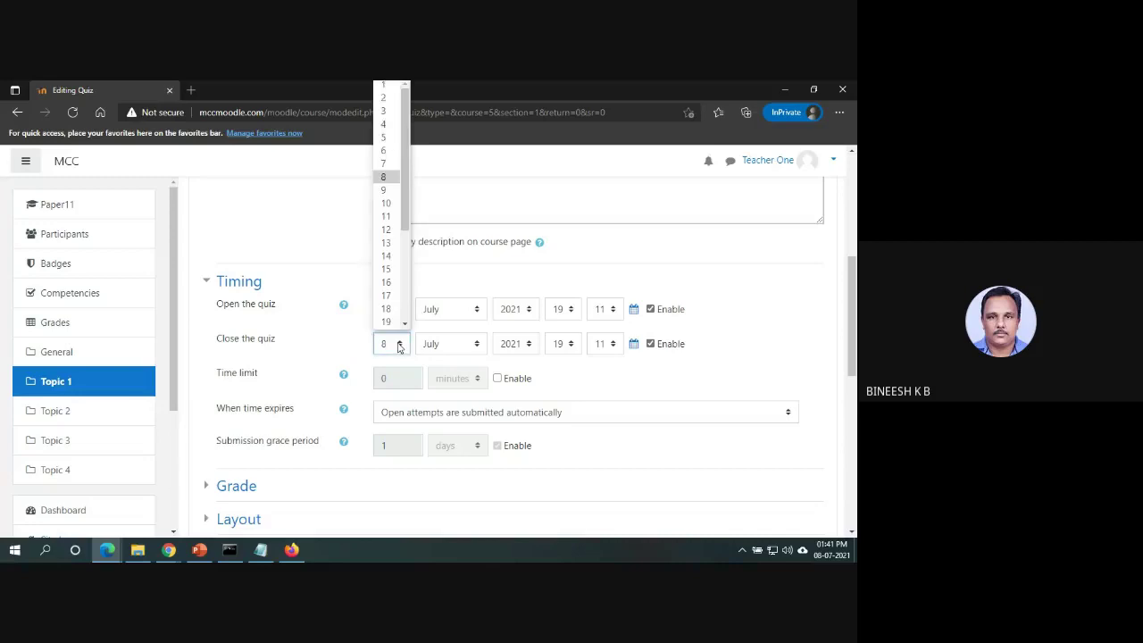
left_click(516, 279)
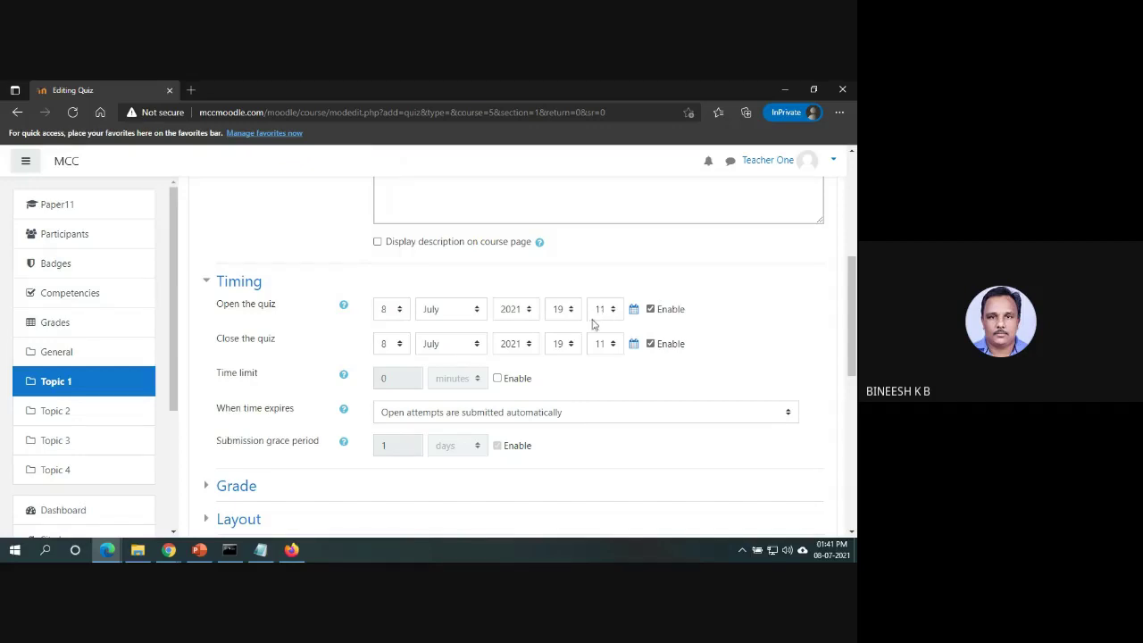
left_click(572, 345)
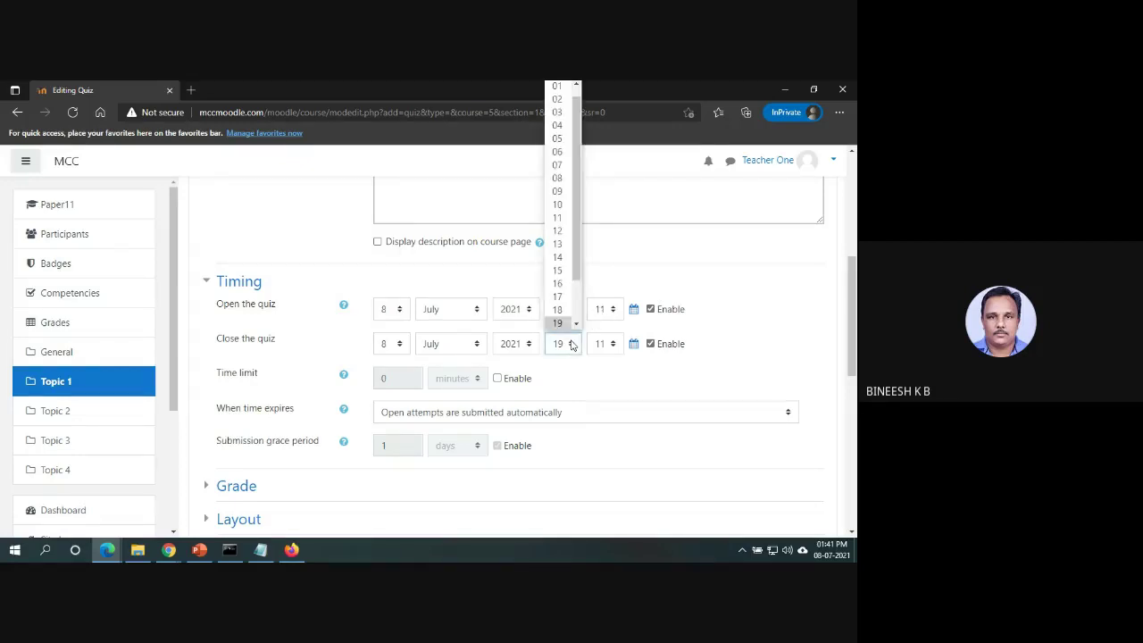
left_click_drag(576, 270, 576, 298)
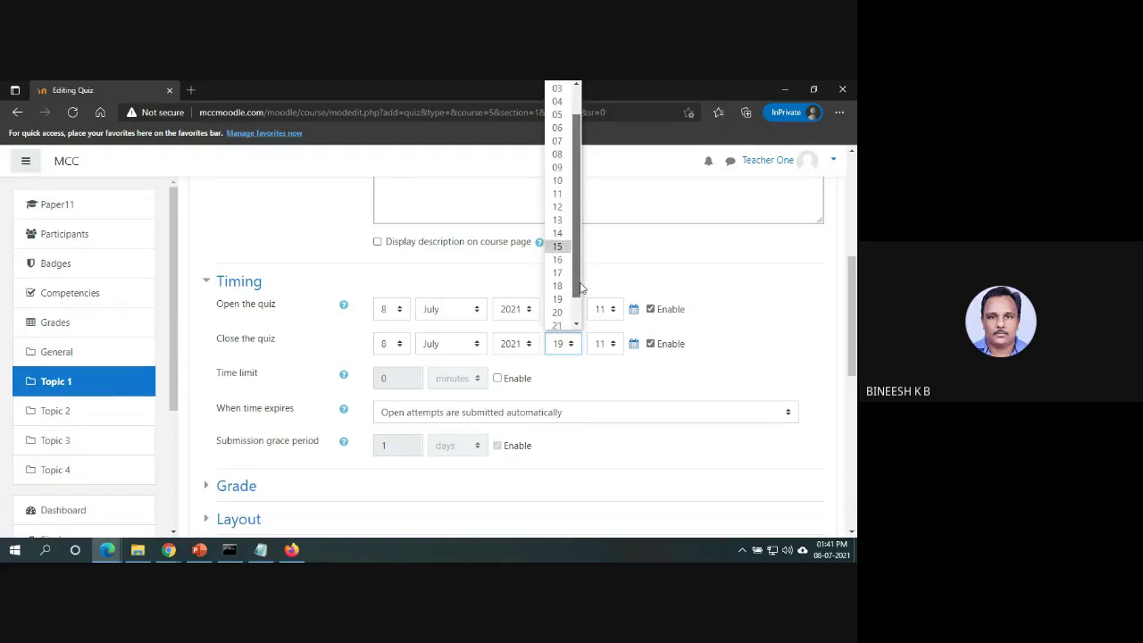
left_click(558, 323)
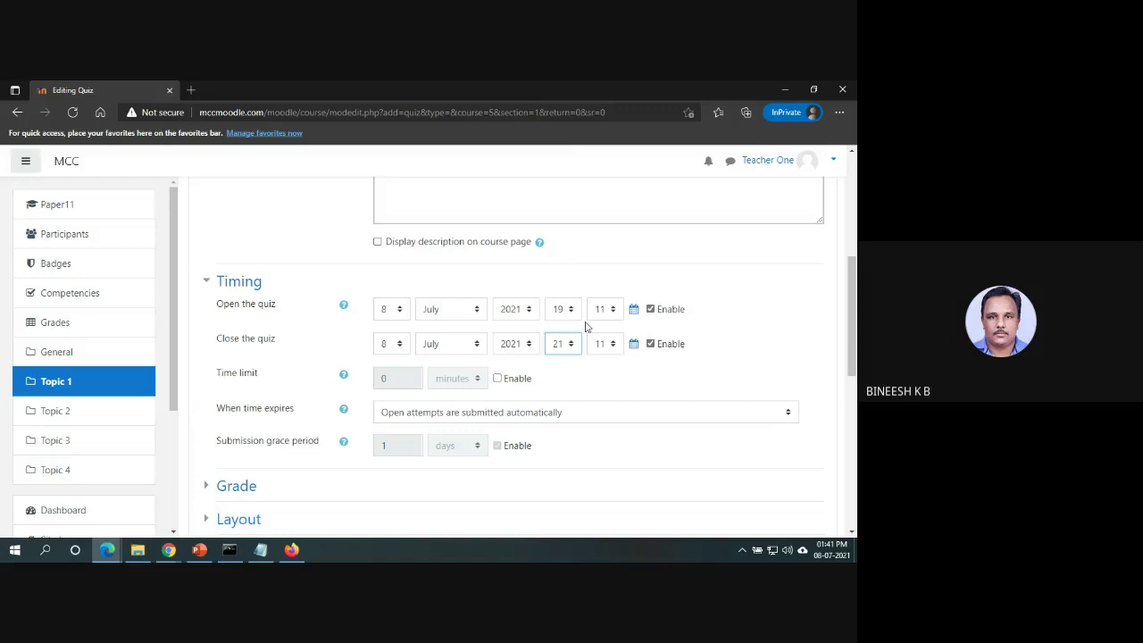
Set the grade to pass to 5 and save the quiz, returning to the course.
scroll(854, 403, "down", 1)
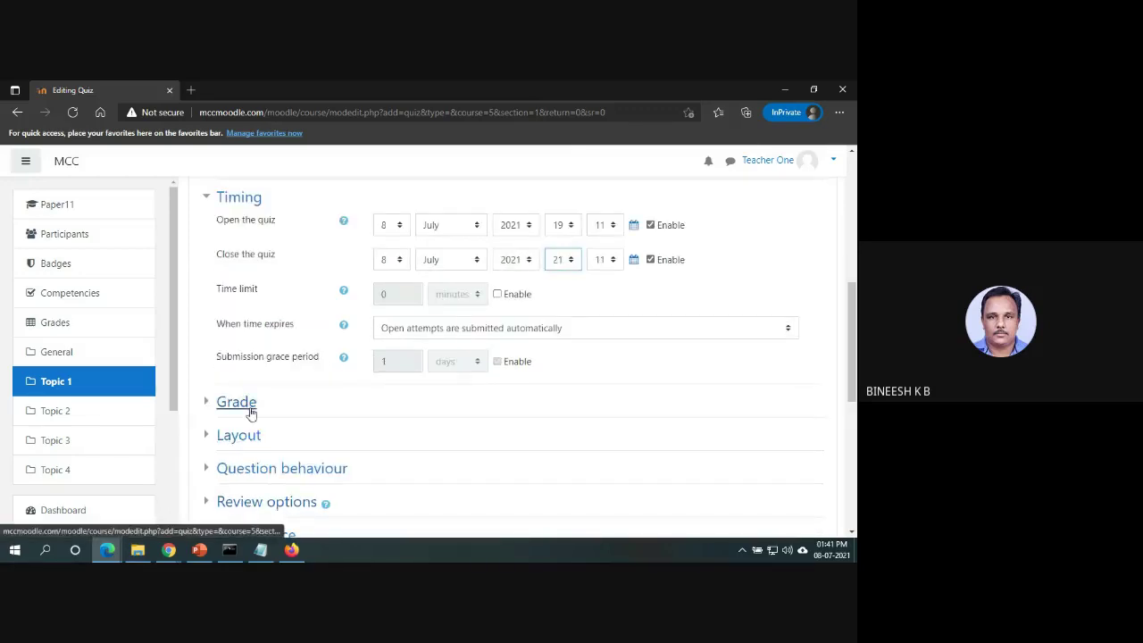
left_click(247, 403)
scroll(855, 337, "down", 1)
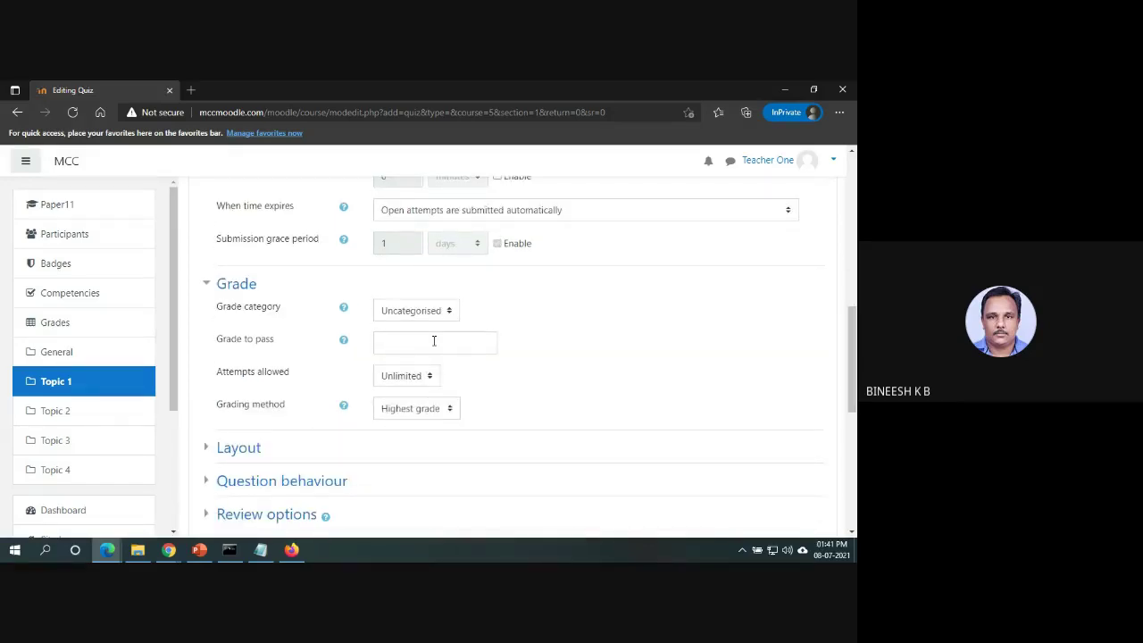
left_click(447, 318)
left_click(446, 325)
left_click(436, 352)
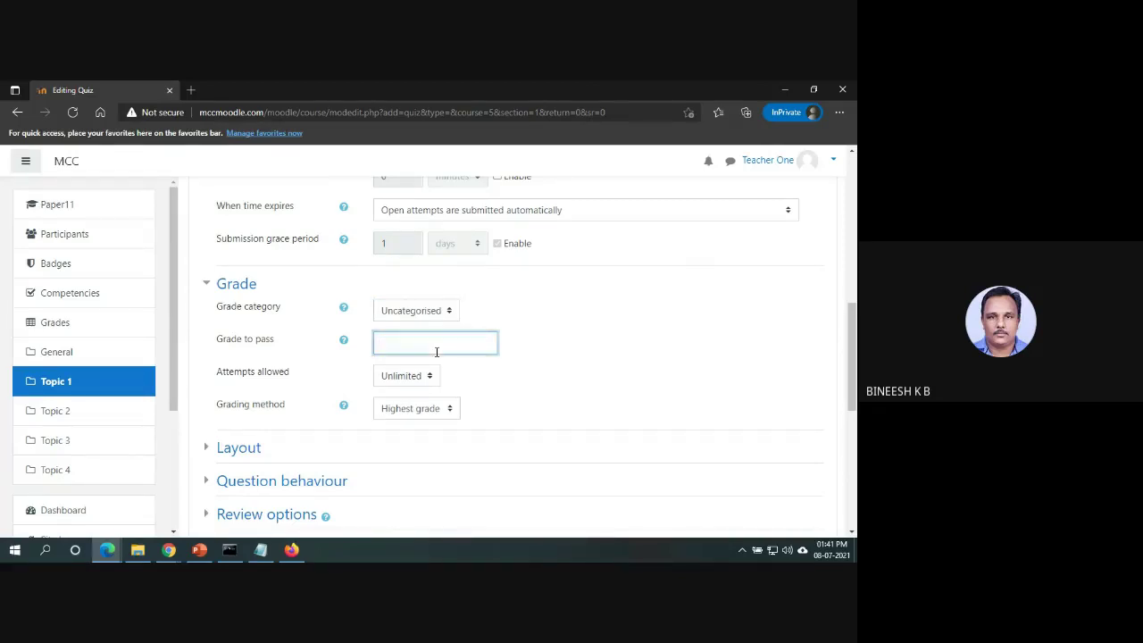
type("5")
scroll(853, 393, "down", 3)
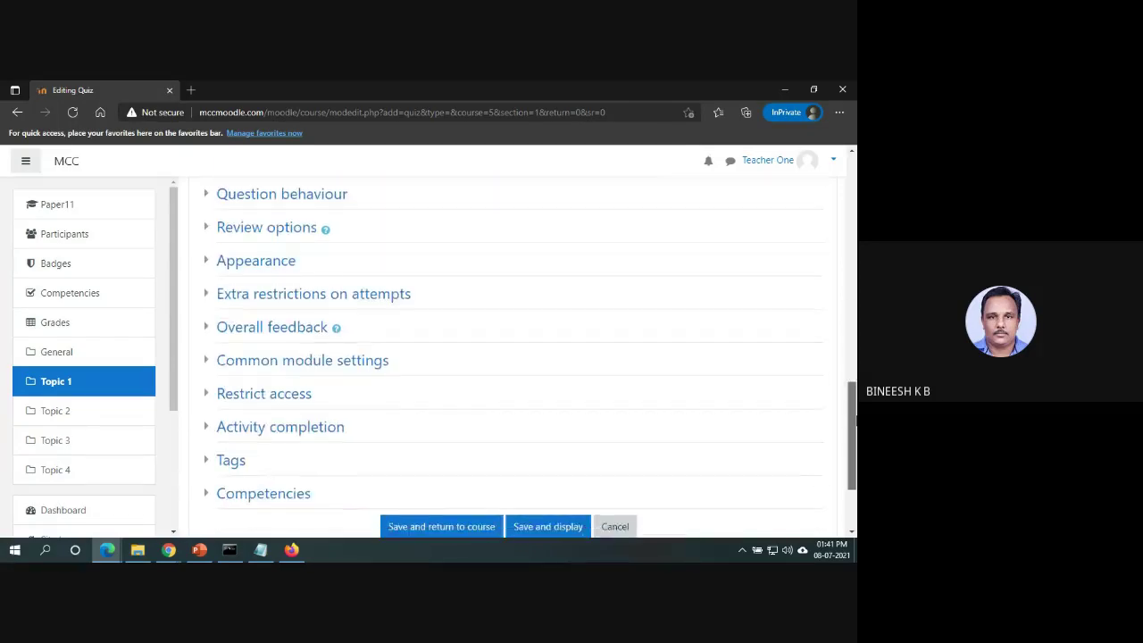
scroll(854, 420, "down", 1)
scroll(854, 436, "down", 1)
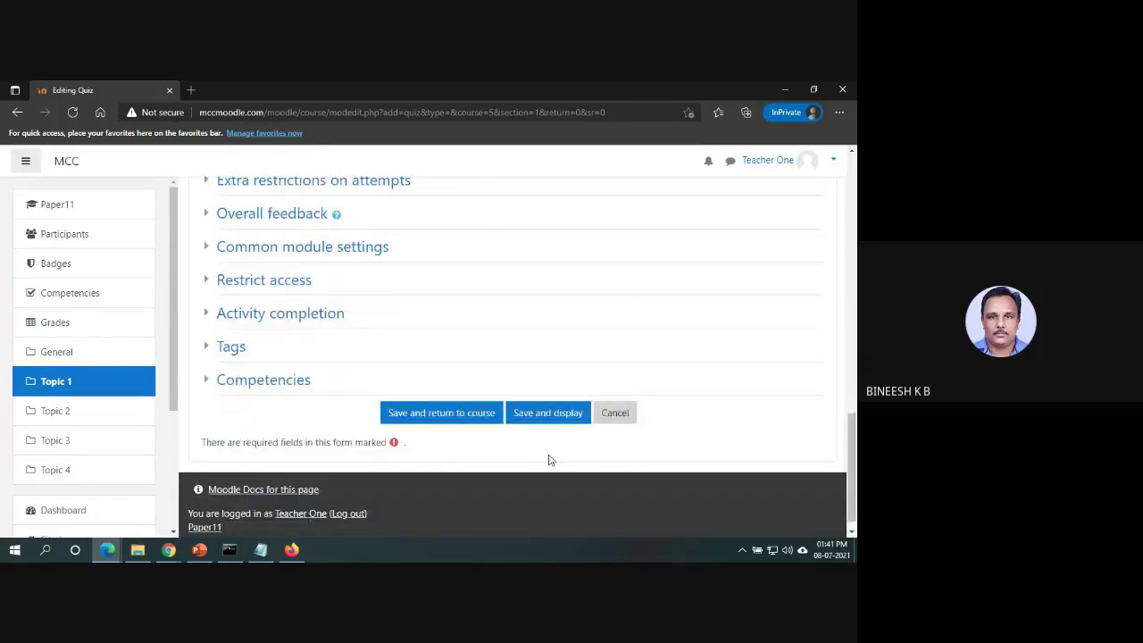
left_click(438, 412)
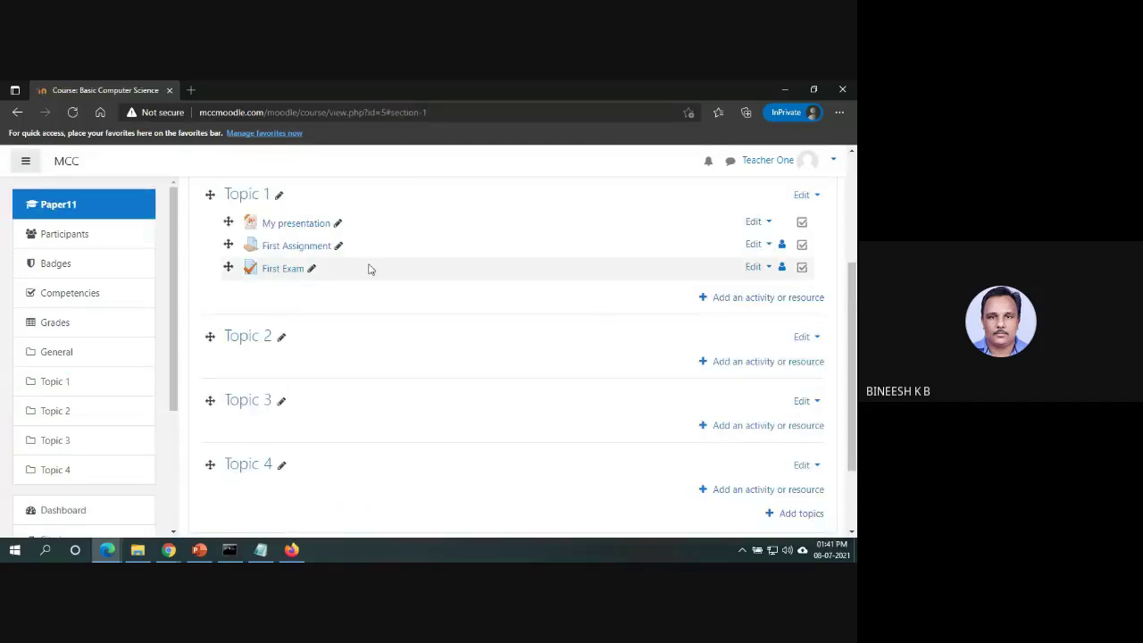
Open First Exam's Edit quiz page and show the Add menu for questions.
left_click(280, 276)
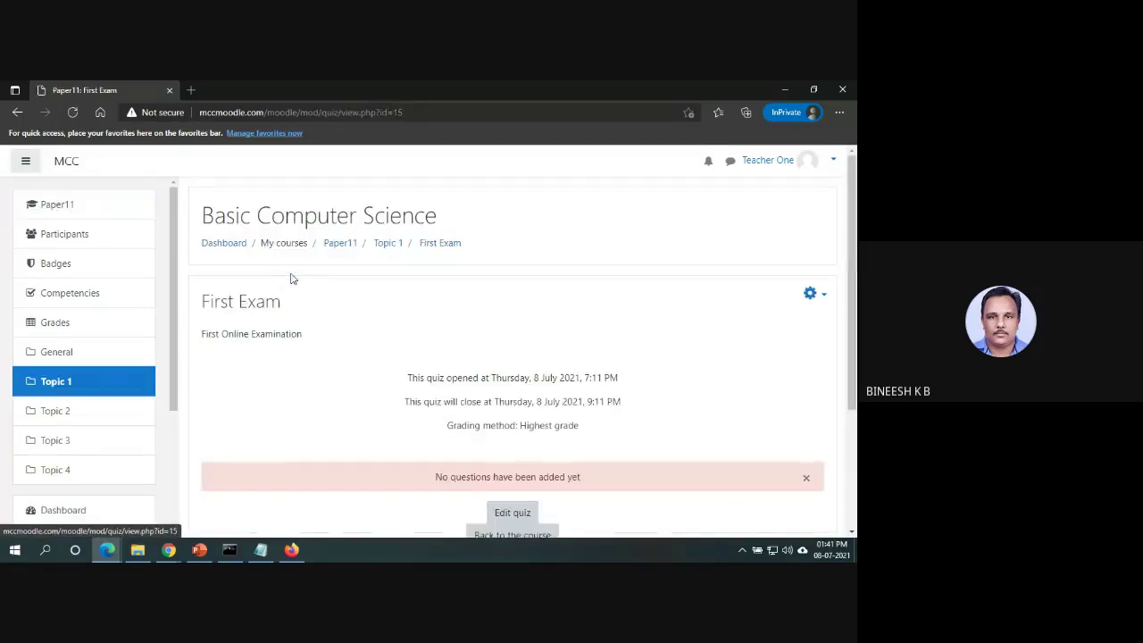
scroll(643, 421, "down", 1)
left_click(514, 421)
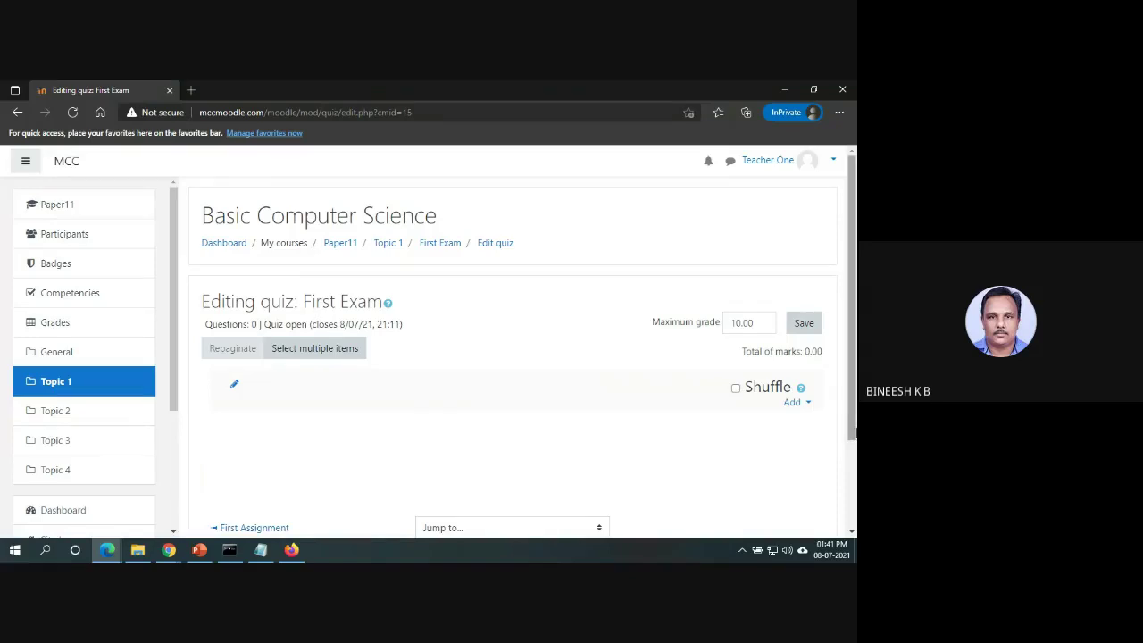
scroll(855, 403, "down", 1)
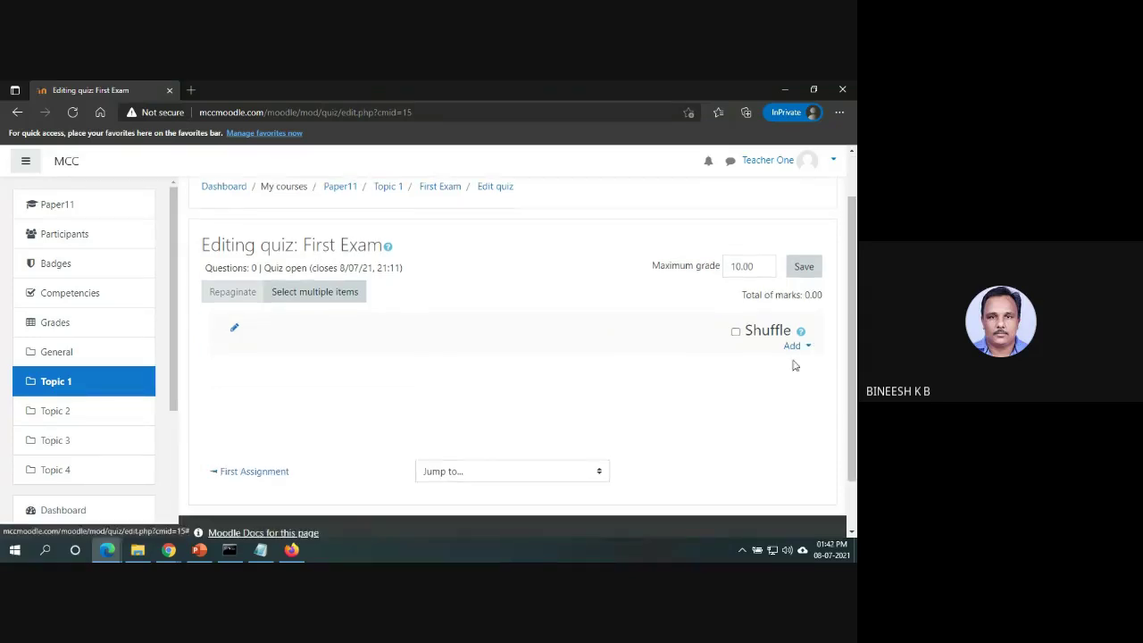
left_click(806, 348)
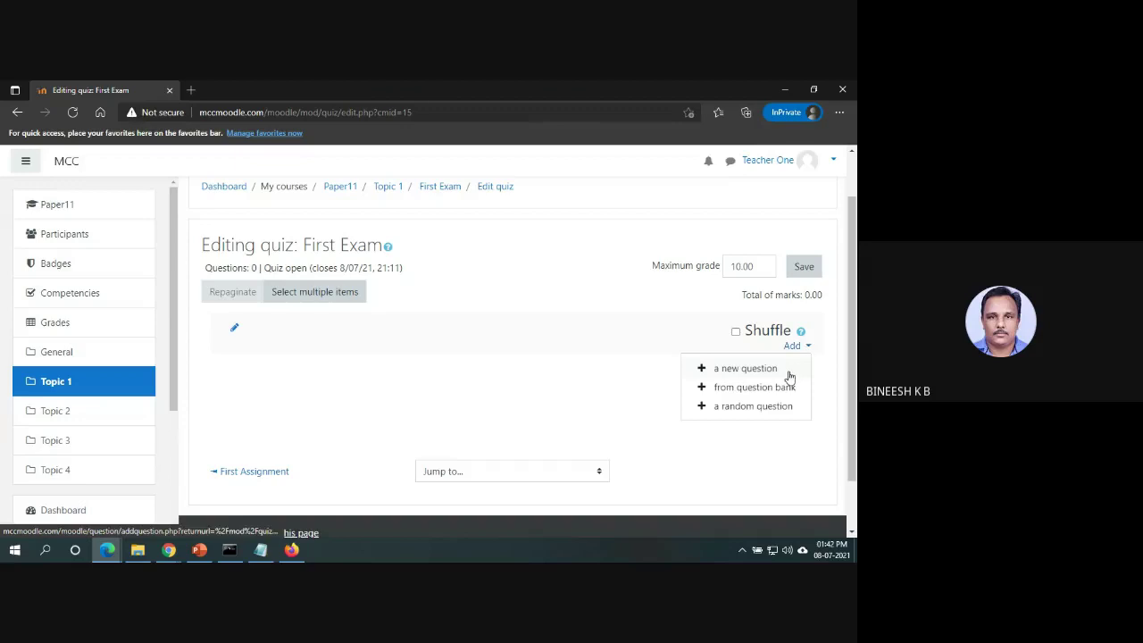
Choose to add a new question of type Multiple choice.
left_click(761, 378)
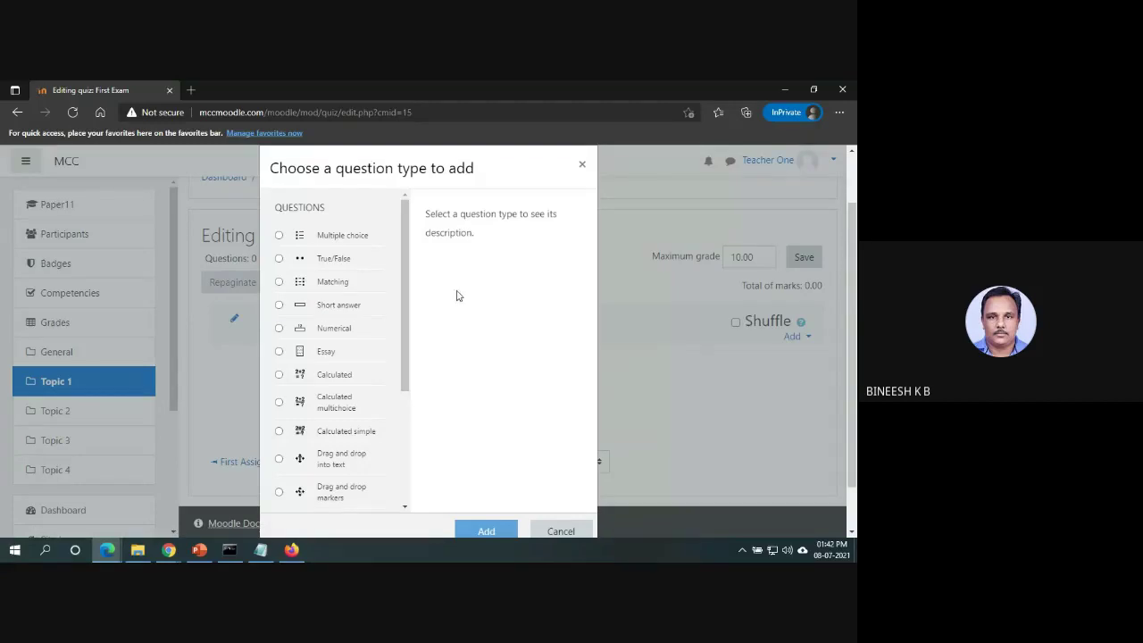
left_click_drag(403, 289, 426, 283)
left_click_drag(404, 258, 400, 299)
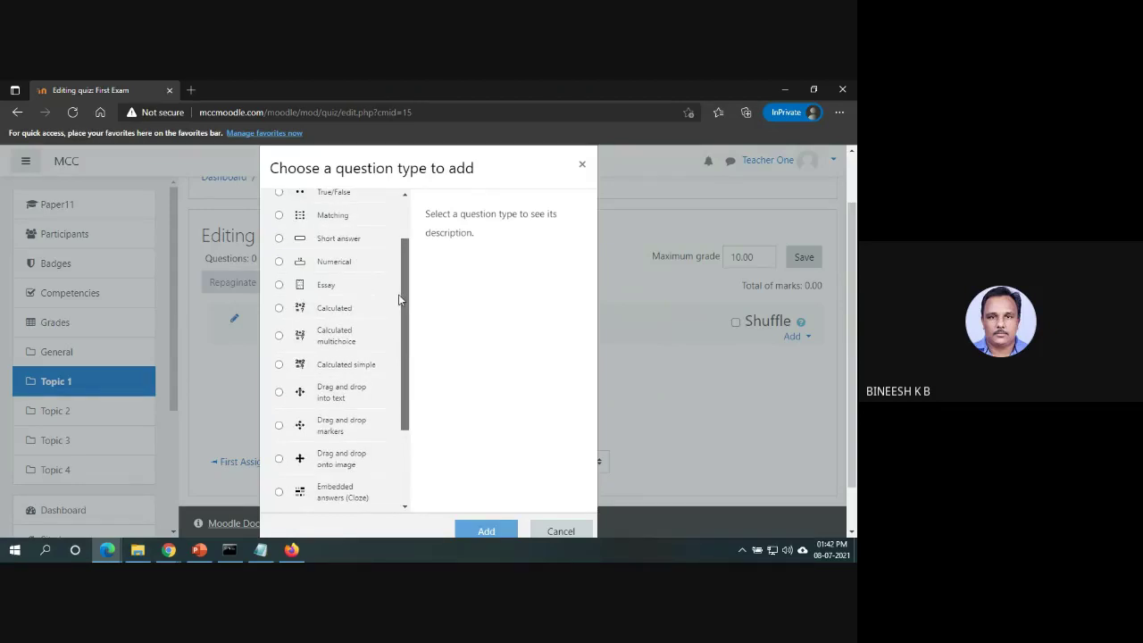
left_click_drag(398, 295, 419, 204)
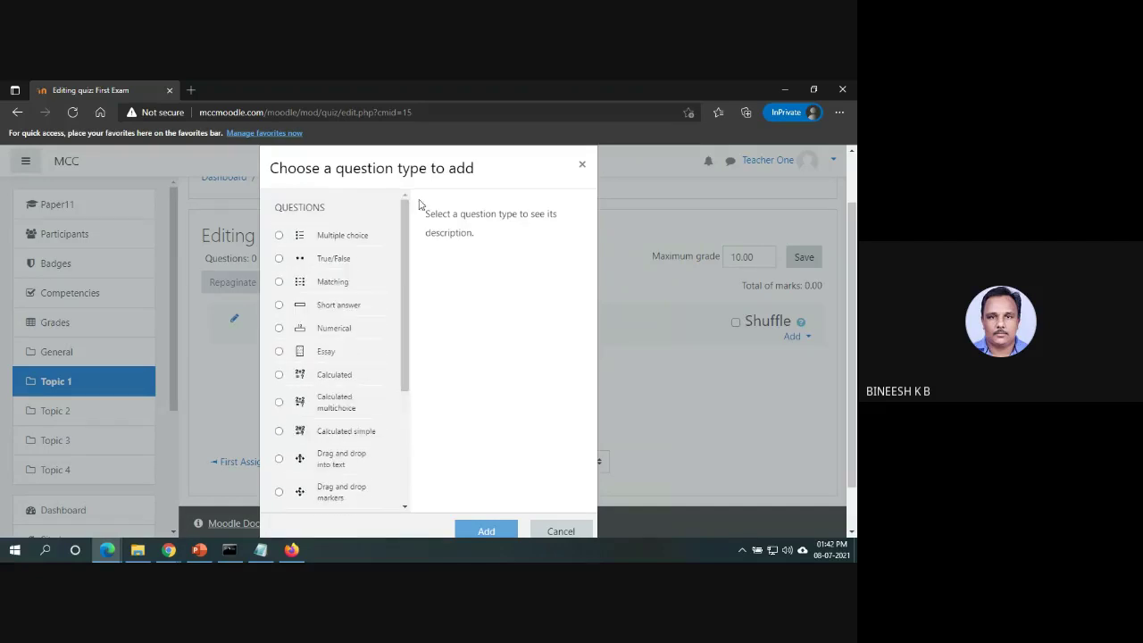
left_click(279, 237)
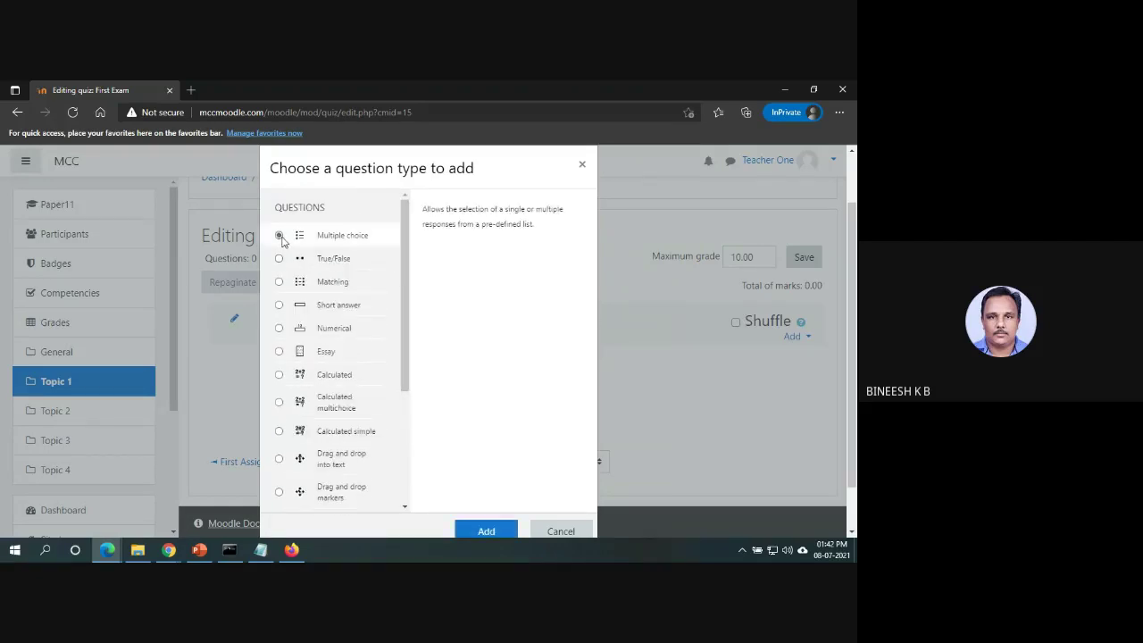
left_click(469, 532)
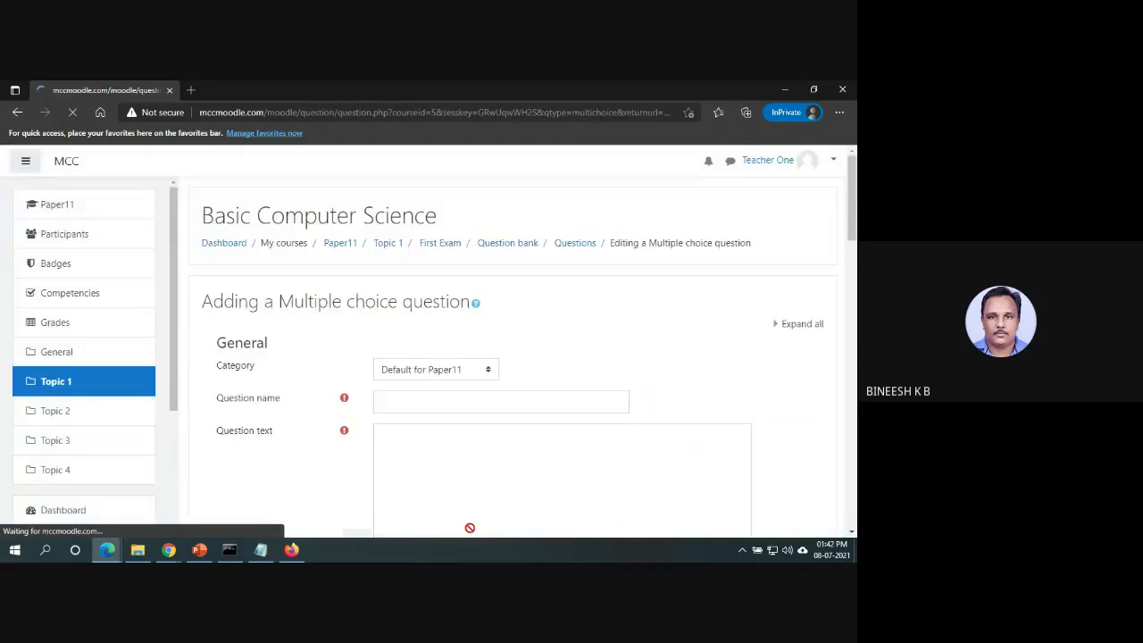
Enter 'First Question' as the question name and paste it as the question text.
scroll(851, 253, "down", 2)
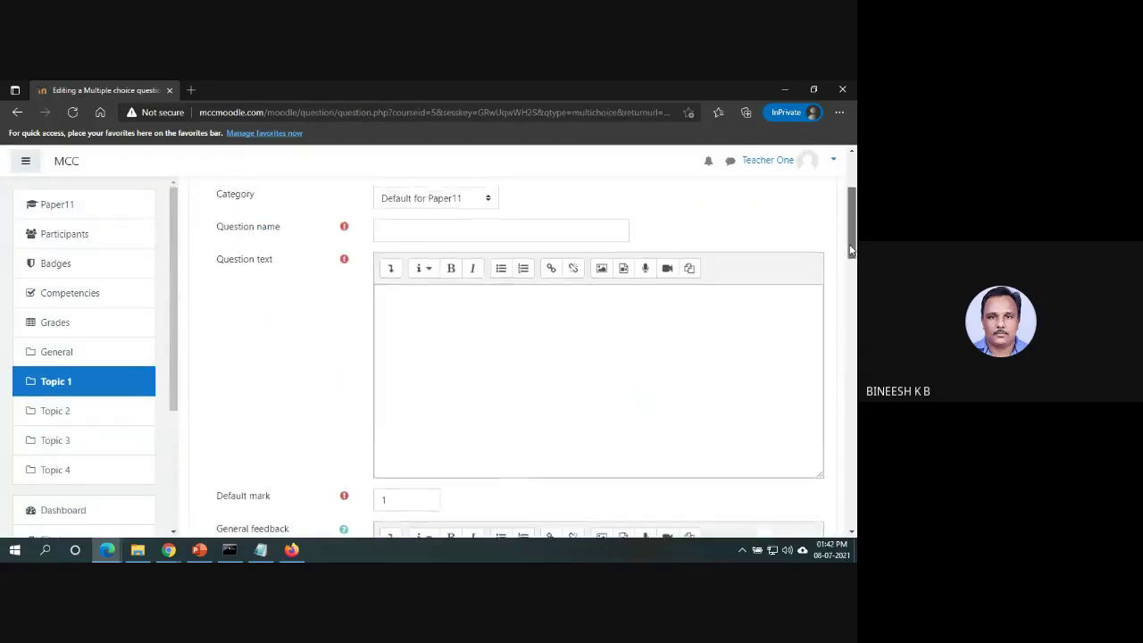
scroll(503, 354, "up", 2)
left_click(528, 313)
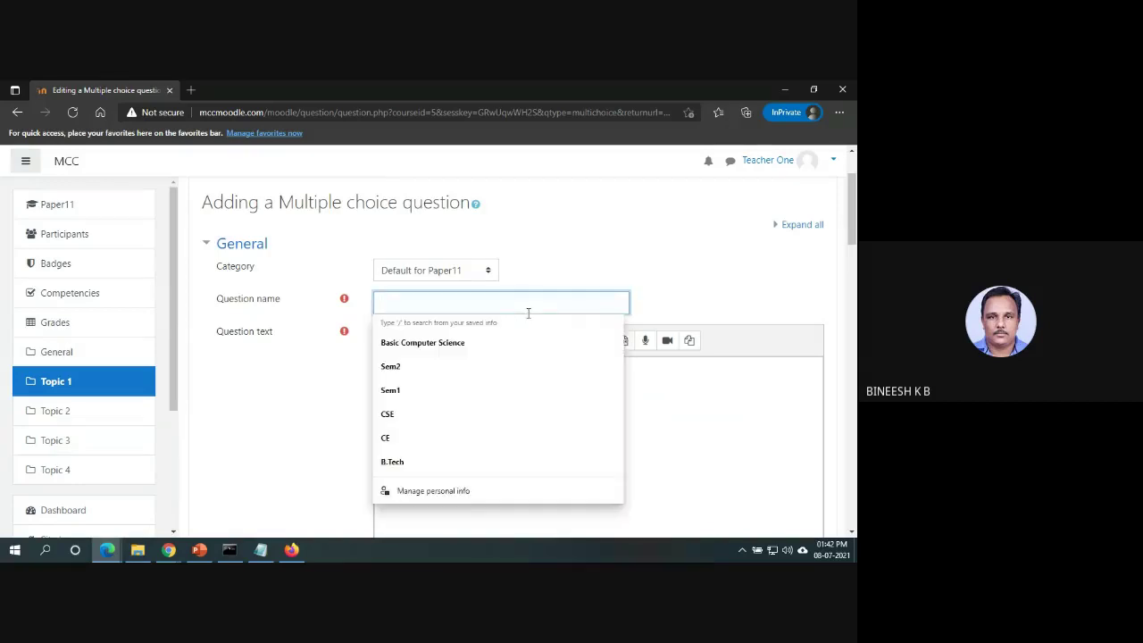
type("First")
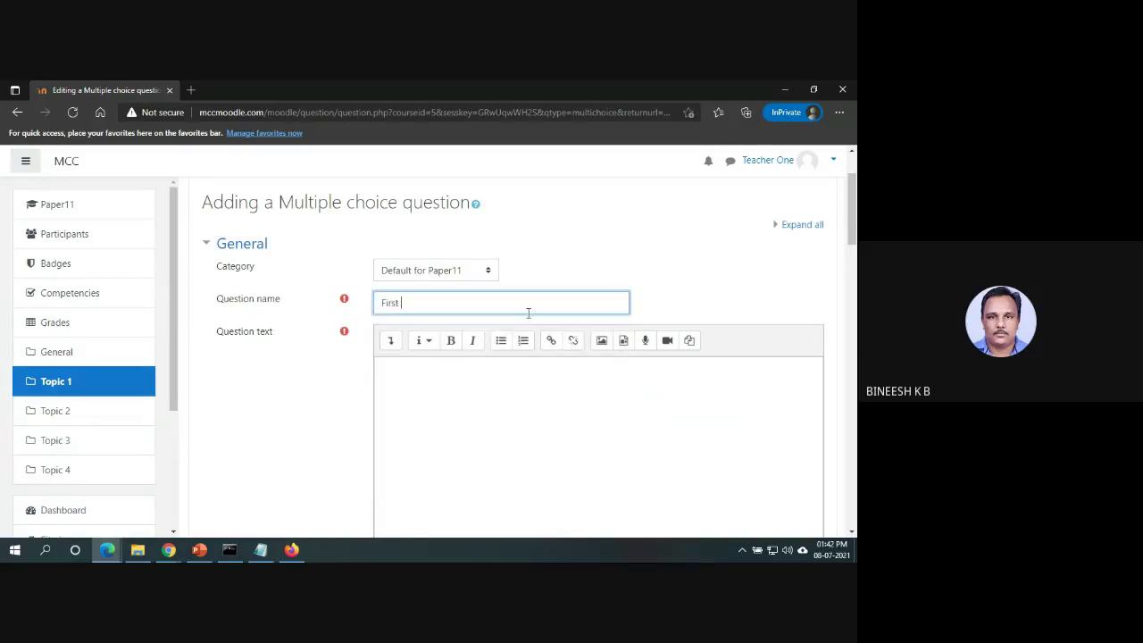
type(" Question")
left_click(547, 402)
left_click_drag(480, 306, 300, 304)
key("ctrl+c")
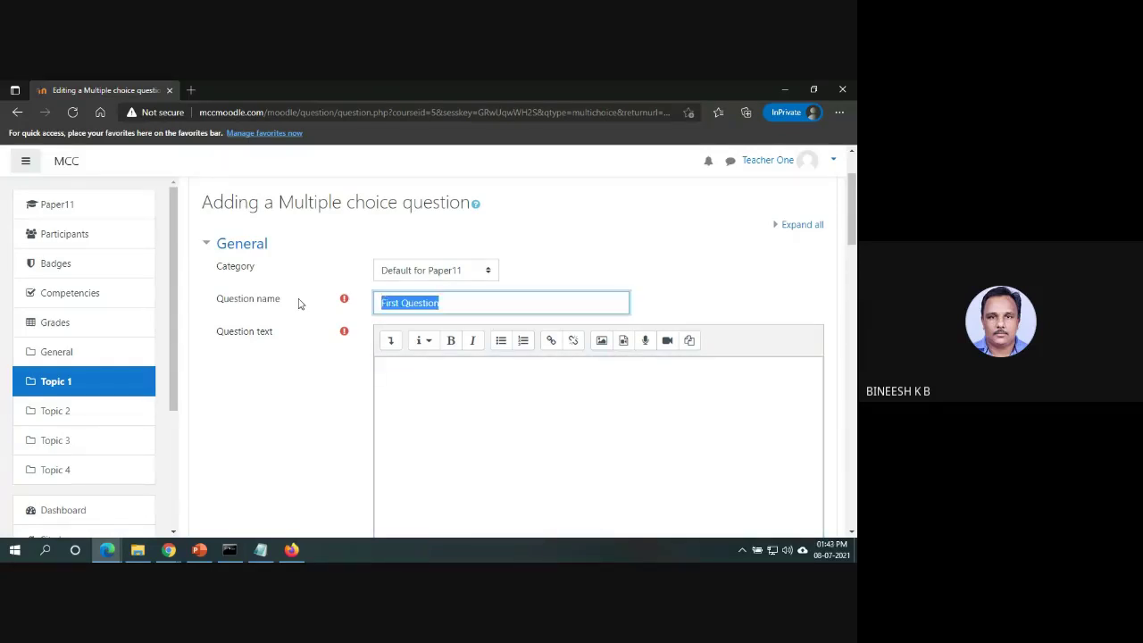
left_click(395, 406)
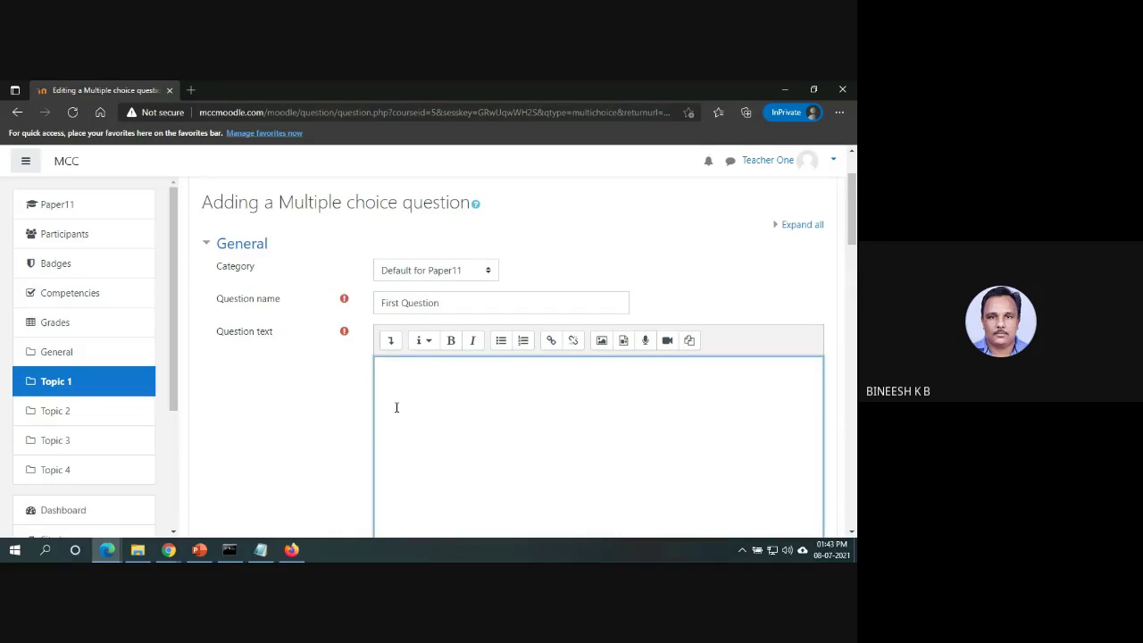
key("ctrl+v")
scroll(527, 358, "down", 5)
left_click_drag(853, 303, 852, 328)
Fill Choices 1–3 with 'Answer1', 'Answer2' and 'Answer 3'.
left_click(562, 357)
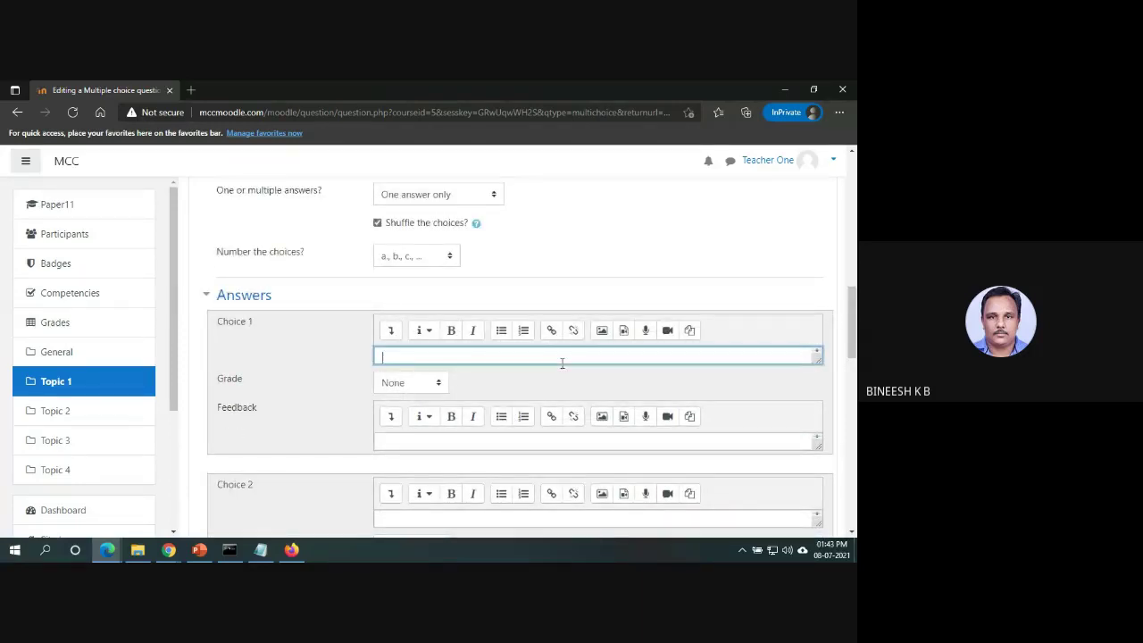
type("Answer1")
scroll(621, 422, "down", 2)
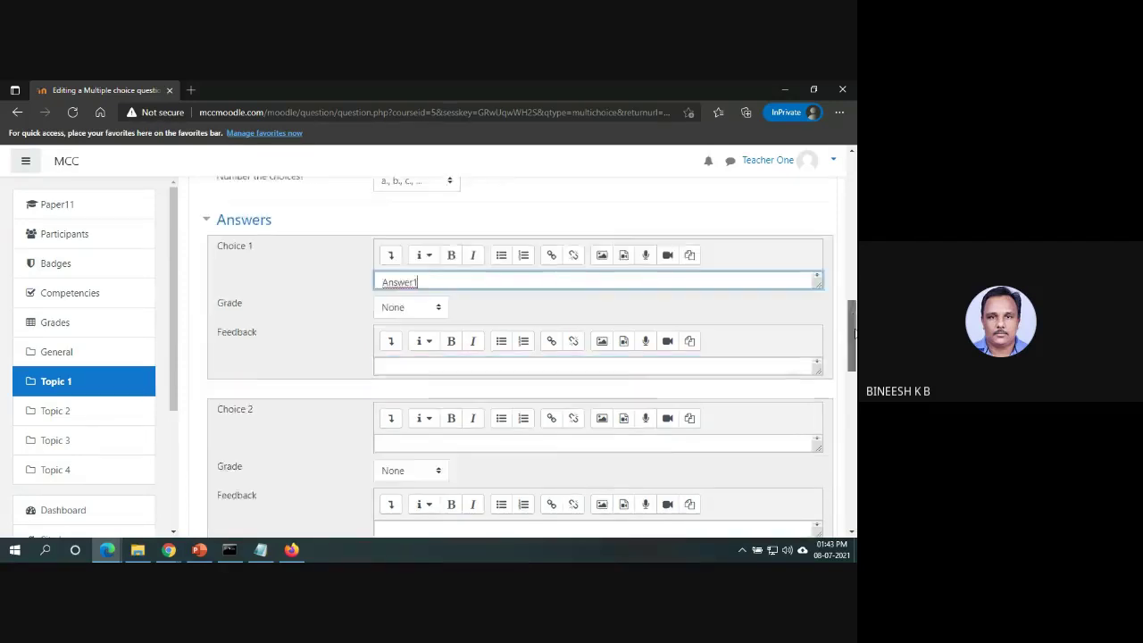
left_click(642, 383)
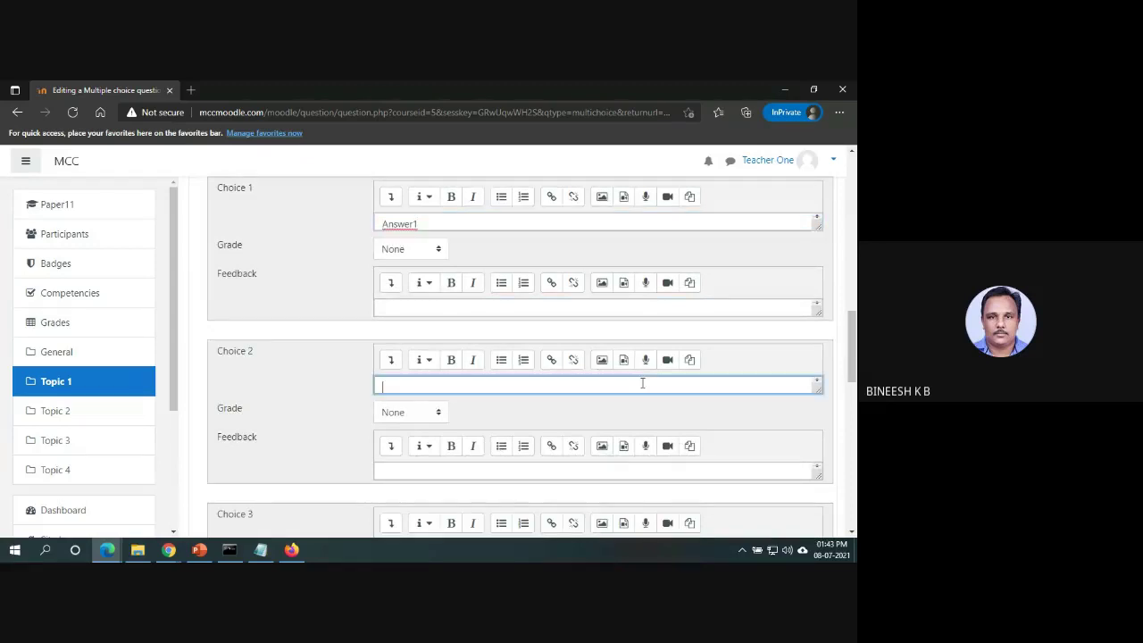
type("Answer2")
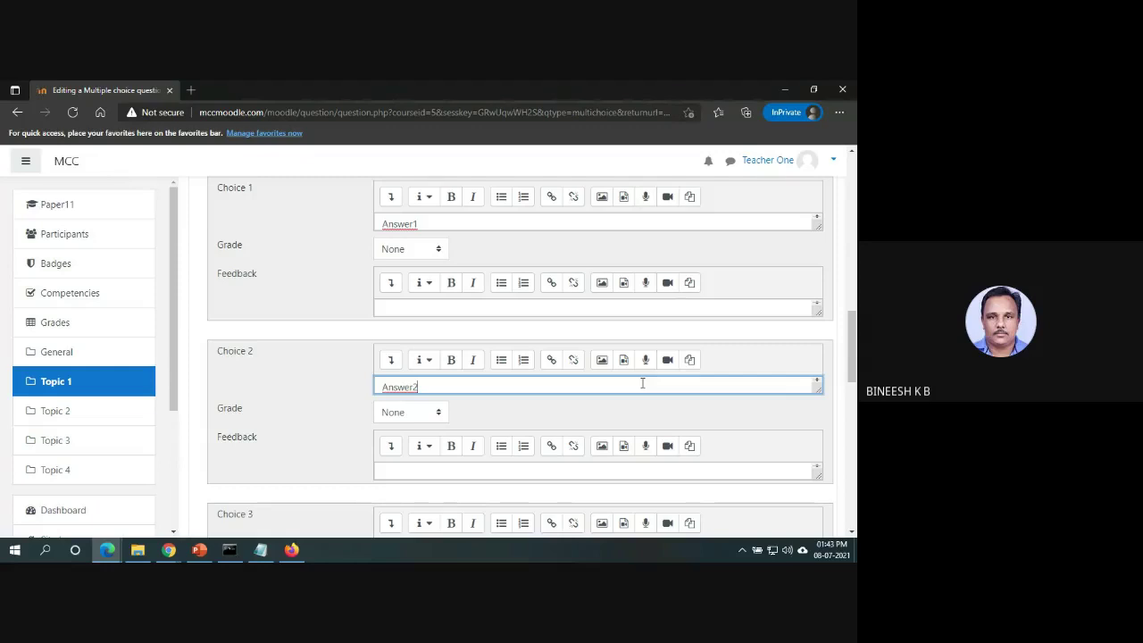
scroll(659, 413, "down", 2)
left_click(575, 412)
type("Answer")
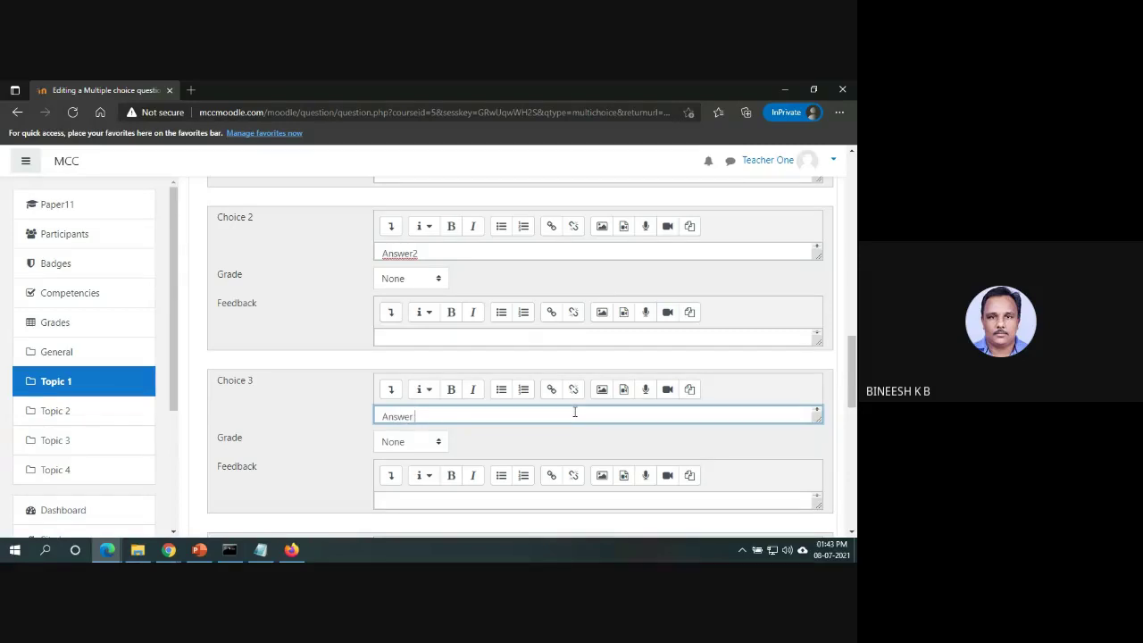
type(" 3")
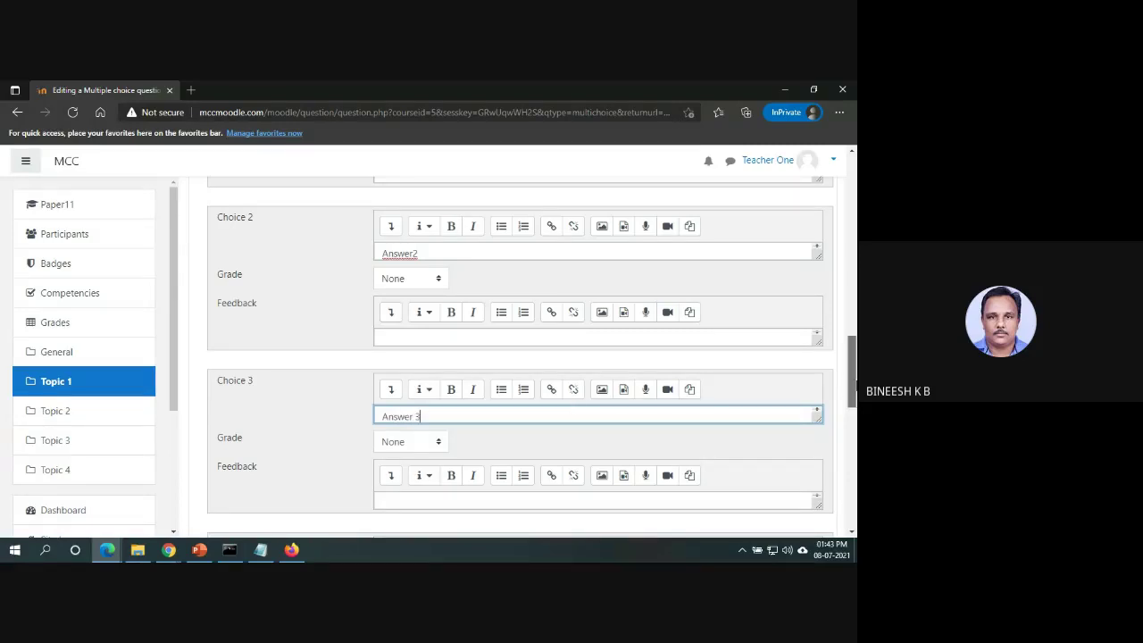
scroll(852, 370, "up", 1)
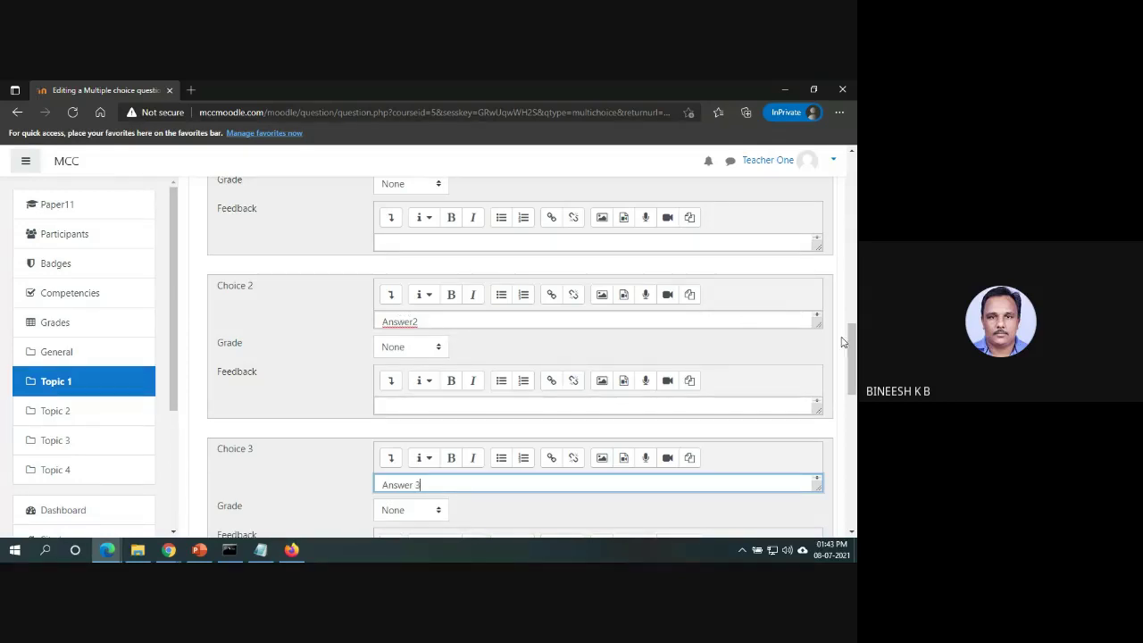
scroll(853, 351, "up", 2)
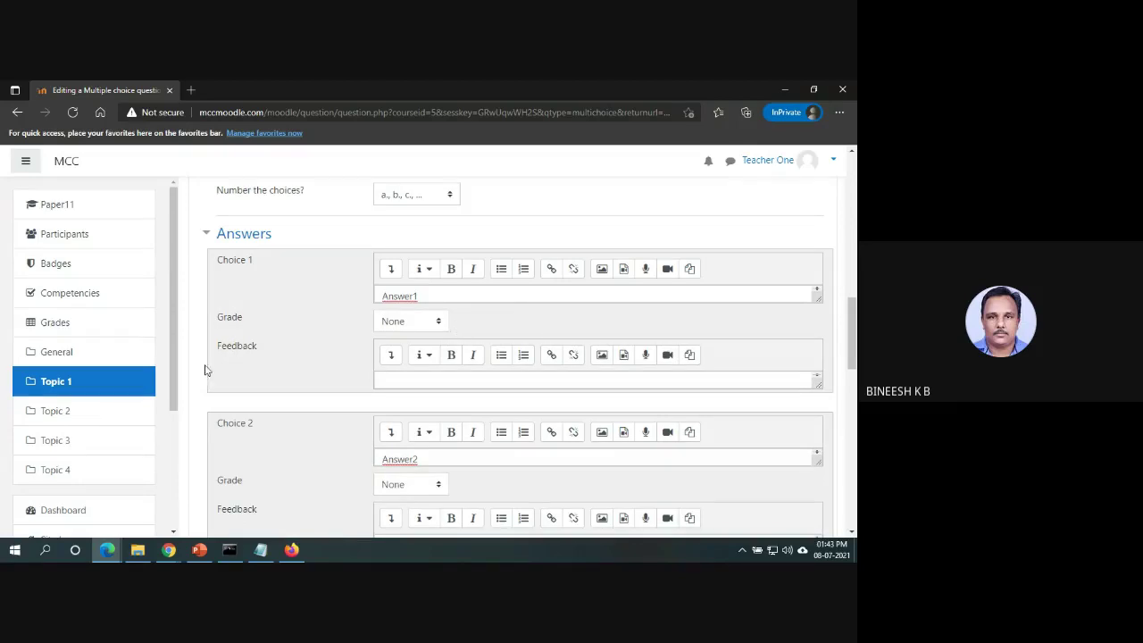
mouse_move(854, 330)
left_mouse_down()
mouse_move(855, 364)
mouse_move(855, 336)
left_mouse_up()
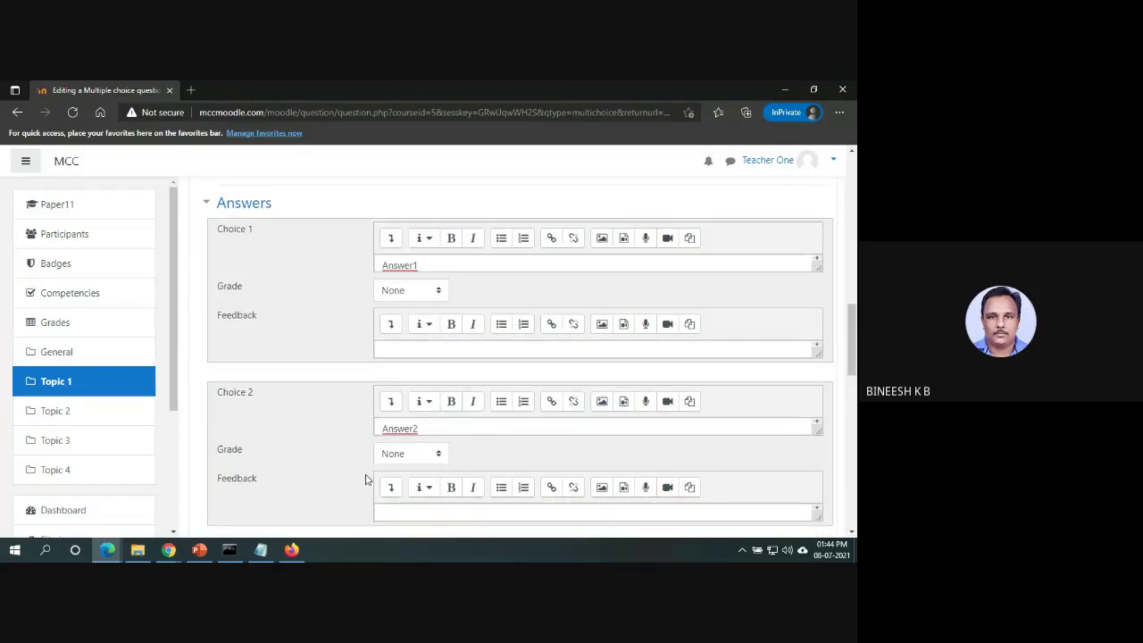
Grade Choice 2 at 100% and Choice 1 at -100%.
left_click(441, 456)
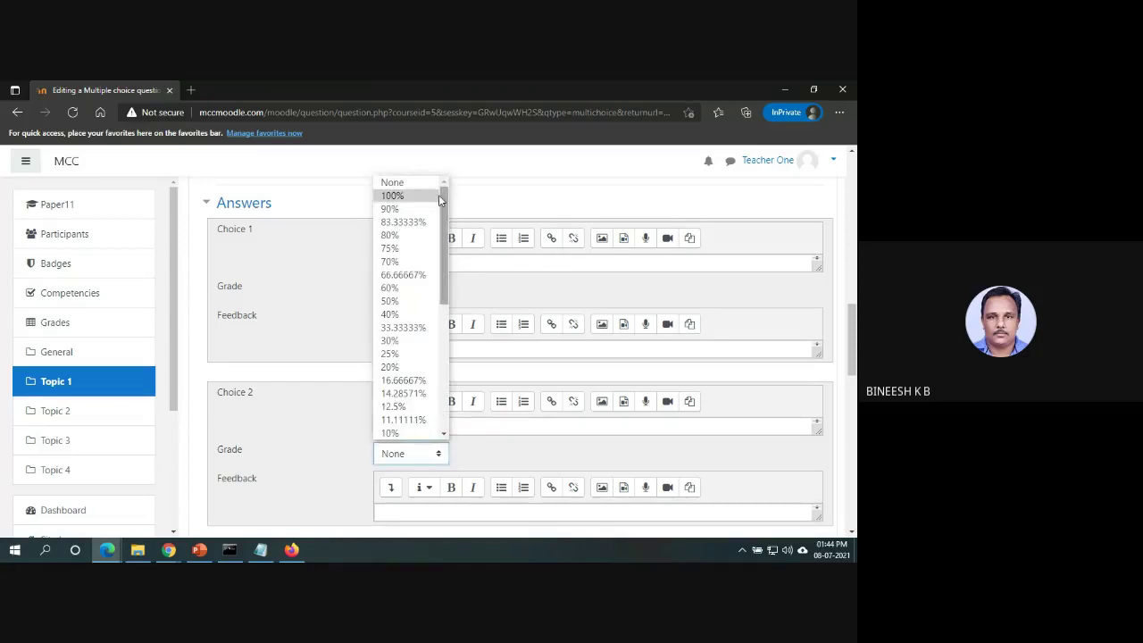
left_click(438, 196)
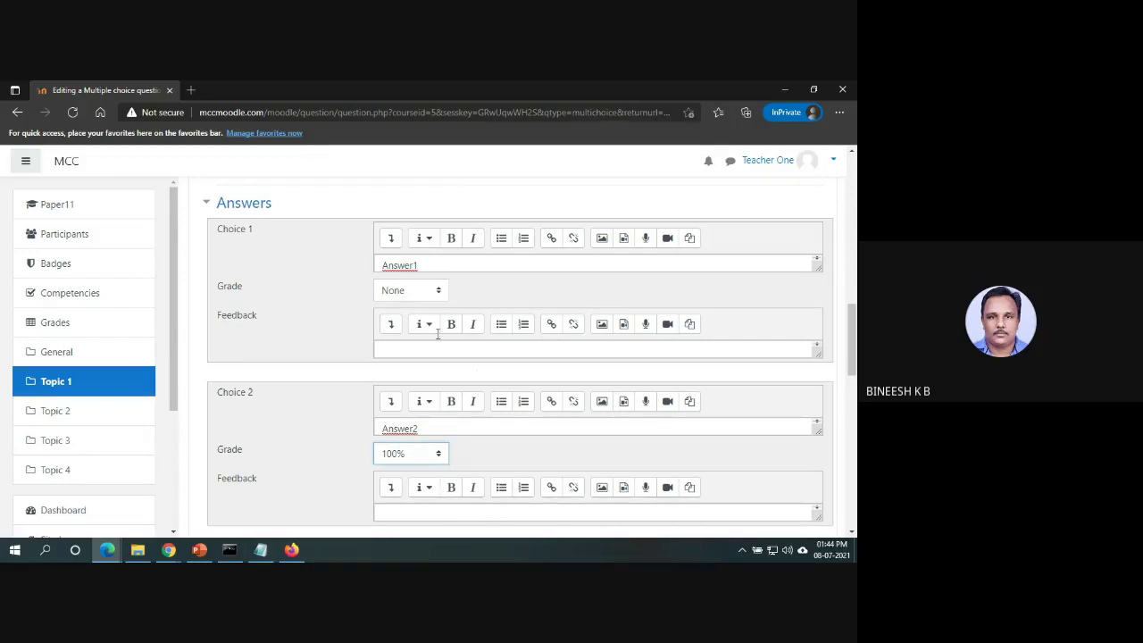
mouse_move(852, 341)
left_mouse_down()
mouse_move(855, 417)
mouse_move(855, 293)
mouse_move(855, 353)
left_mouse_up()
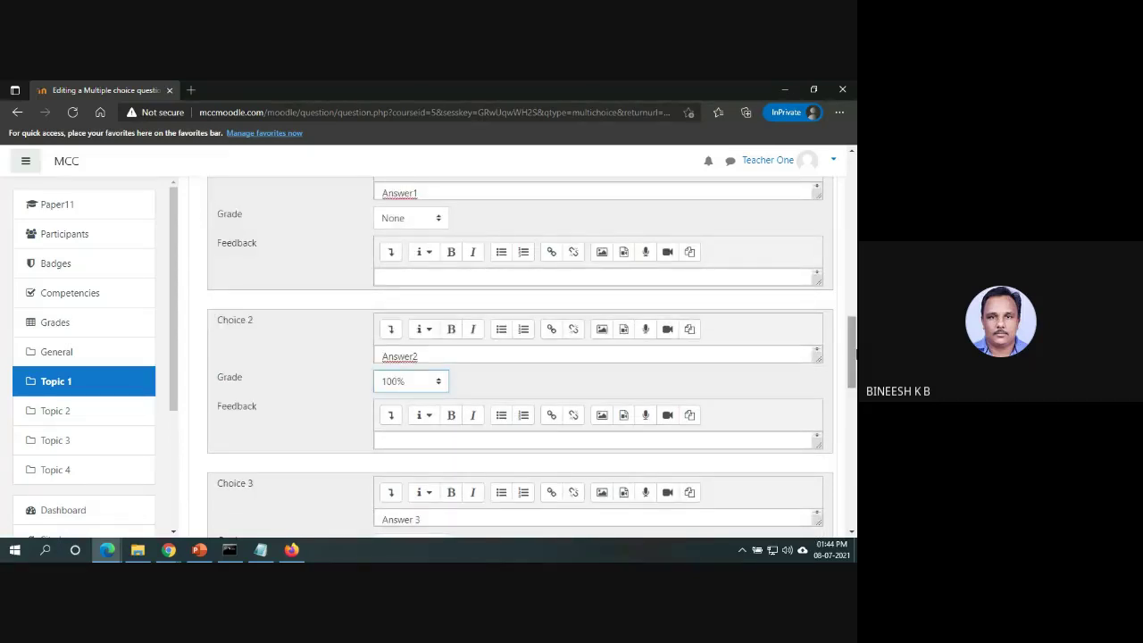
left_click(444, 225)
left_click_drag(444, 248, 451, 403)
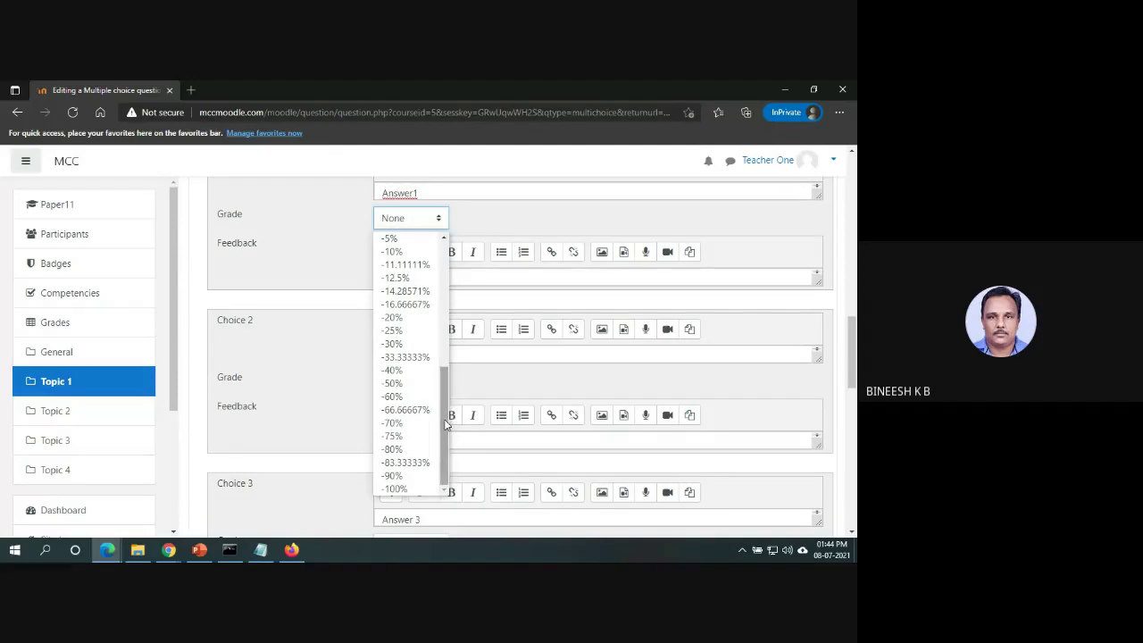
left_click(406, 493)
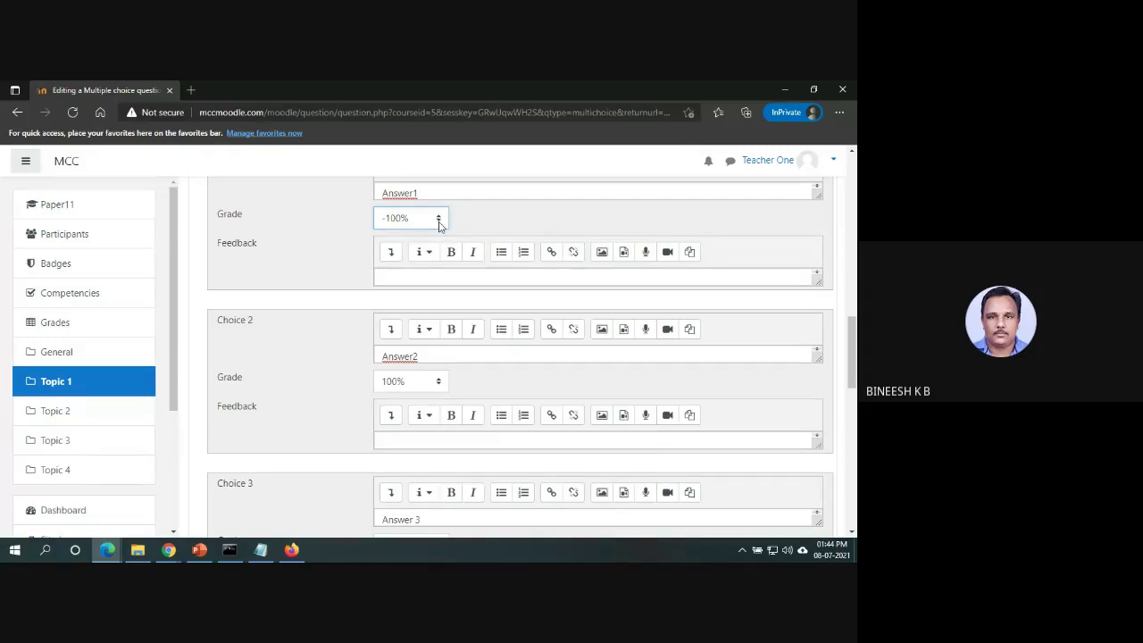
Change Choice 1's grade to None and save the question.
left_click(438, 224)
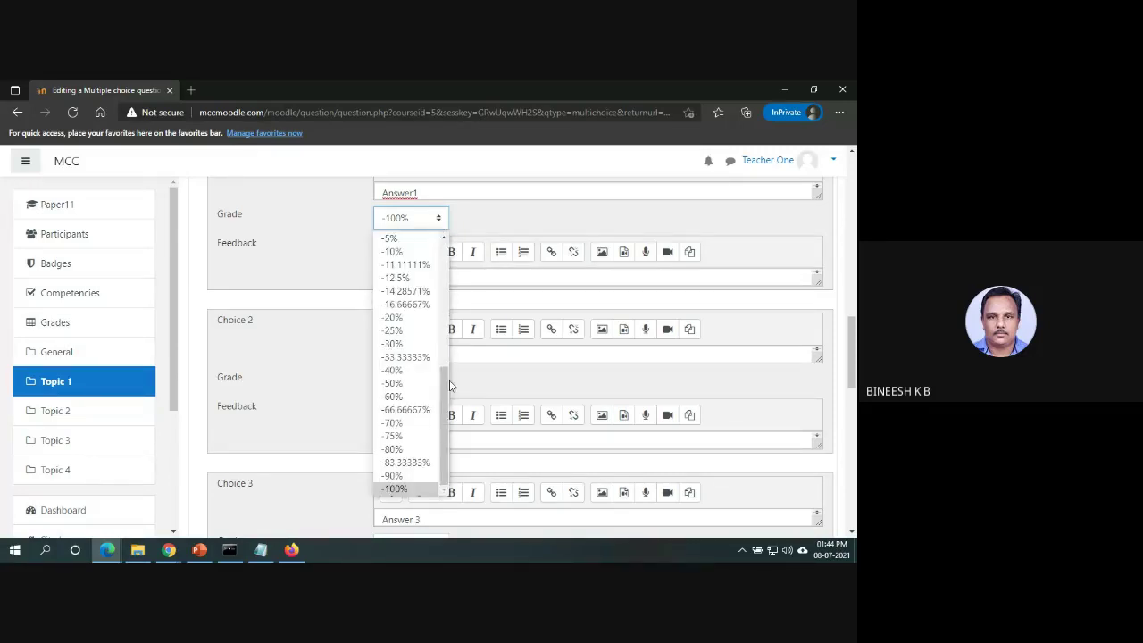
scroll(420, 295, "up", 7)
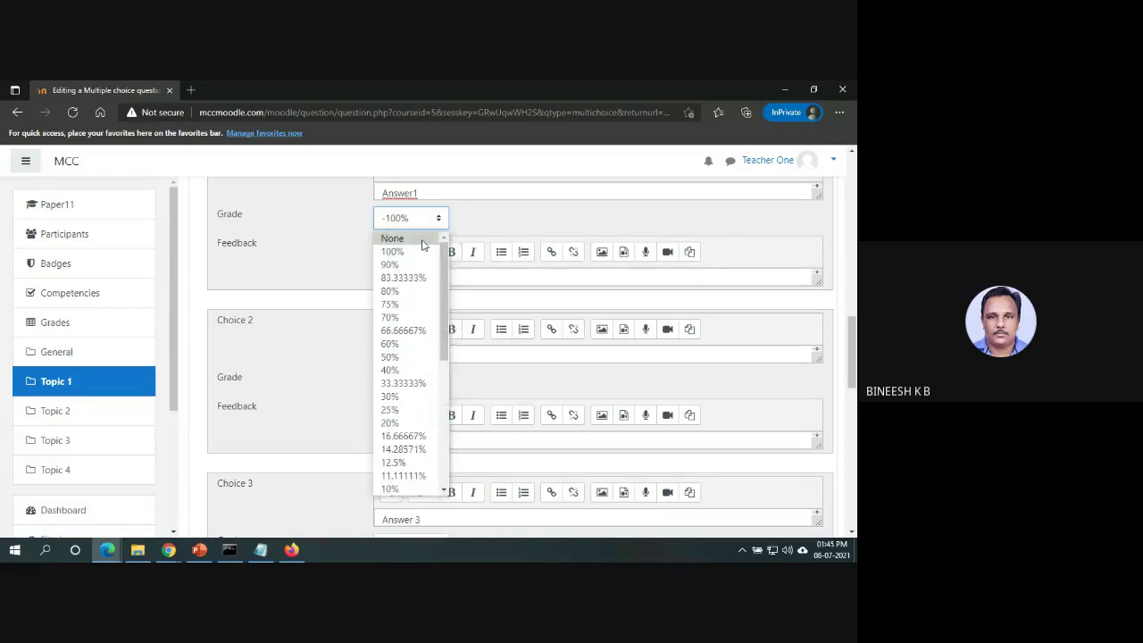
left_click(424, 240)
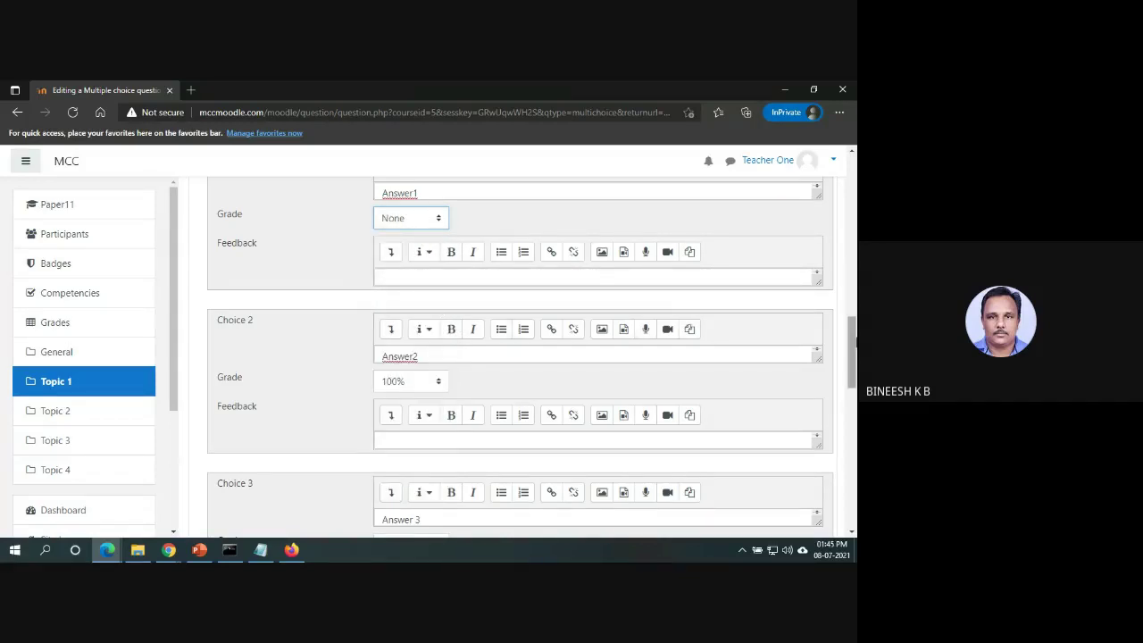
scroll(851, 357, "down", 3)
scroll(851, 402, "down", 3)
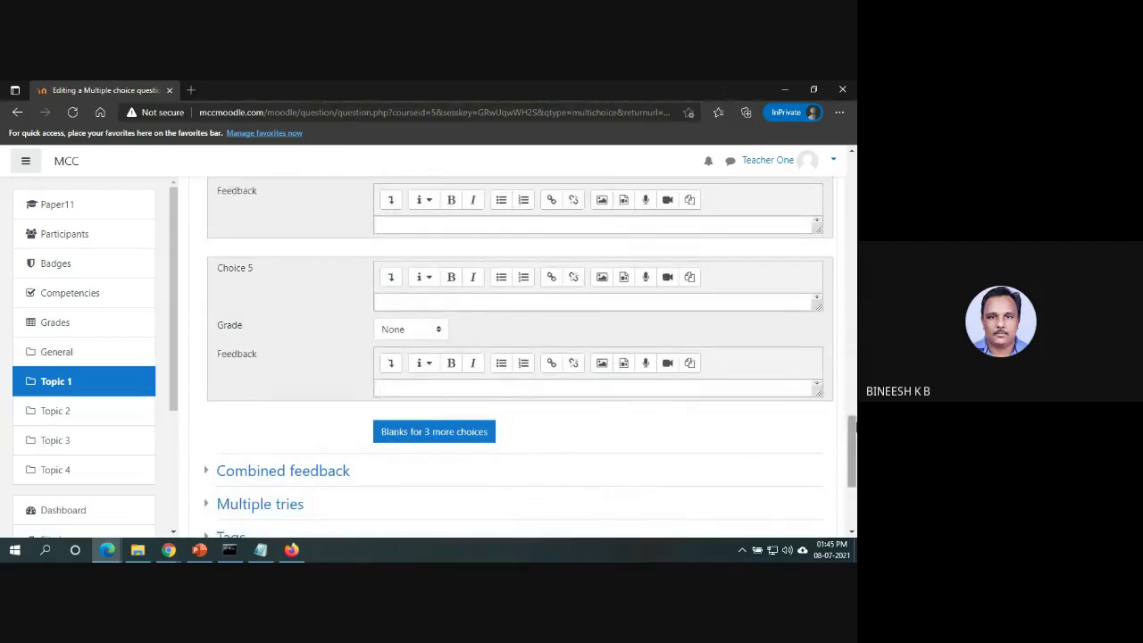
scroll(854, 427, "down", 2)
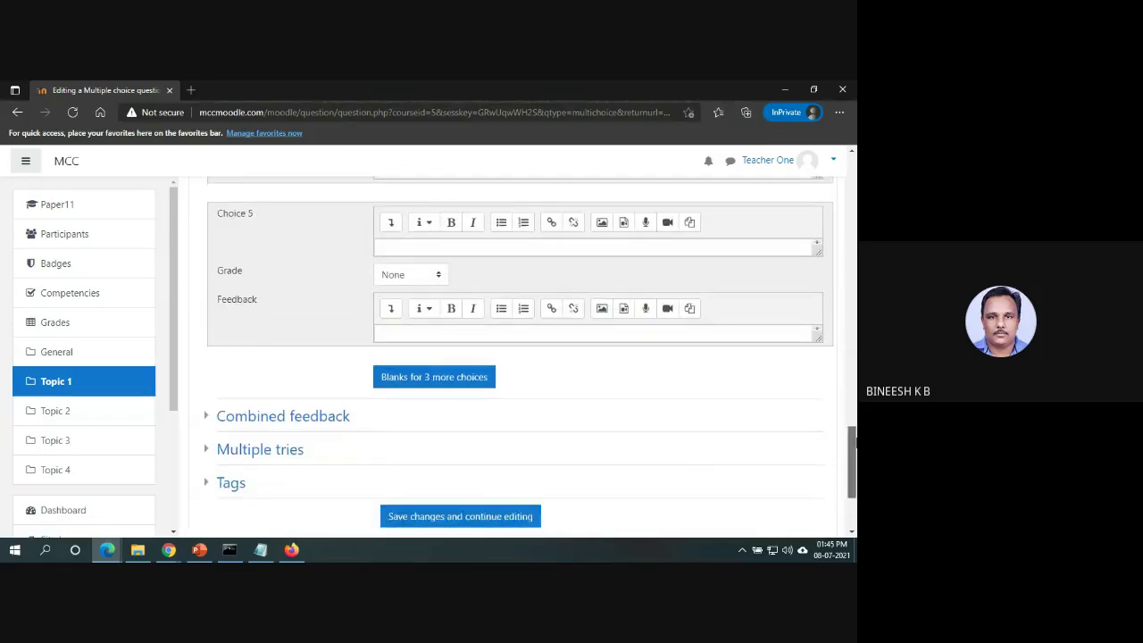
left_click(502, 395)
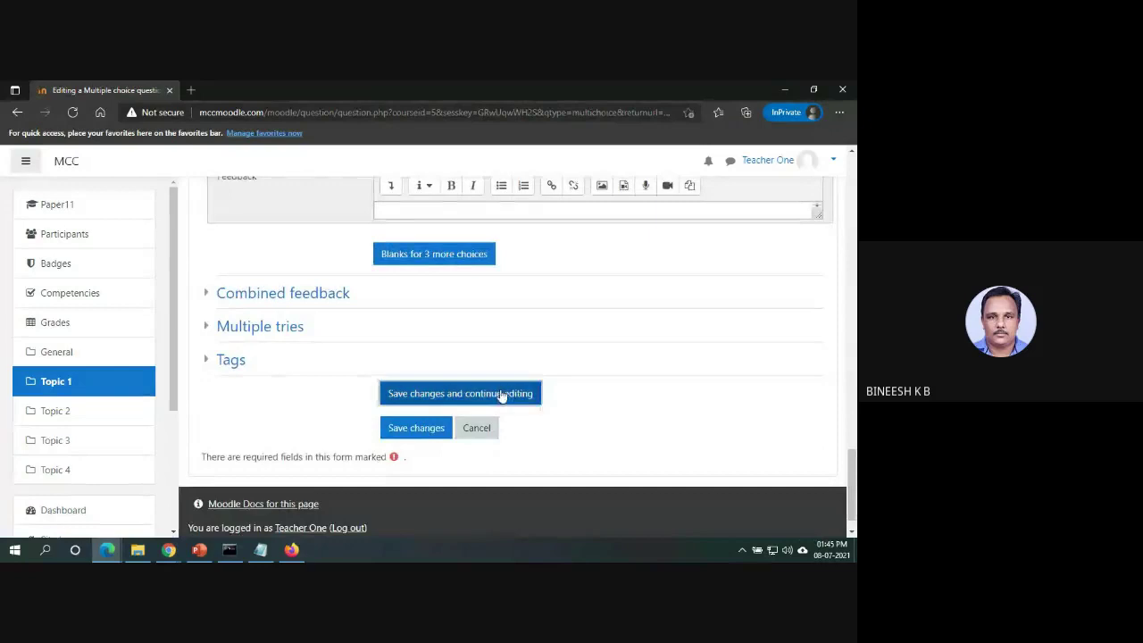
left_click(422, 429)
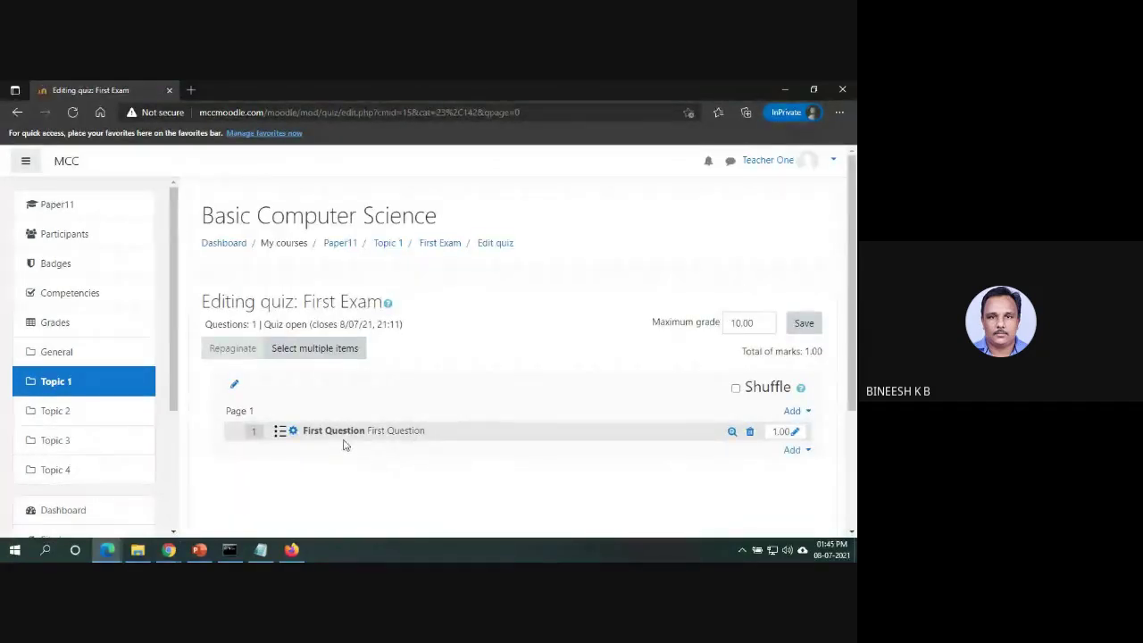
Add a new True/False question to First Exam from the Add menu.
left_click(794, 413)
left_click(757, 436)
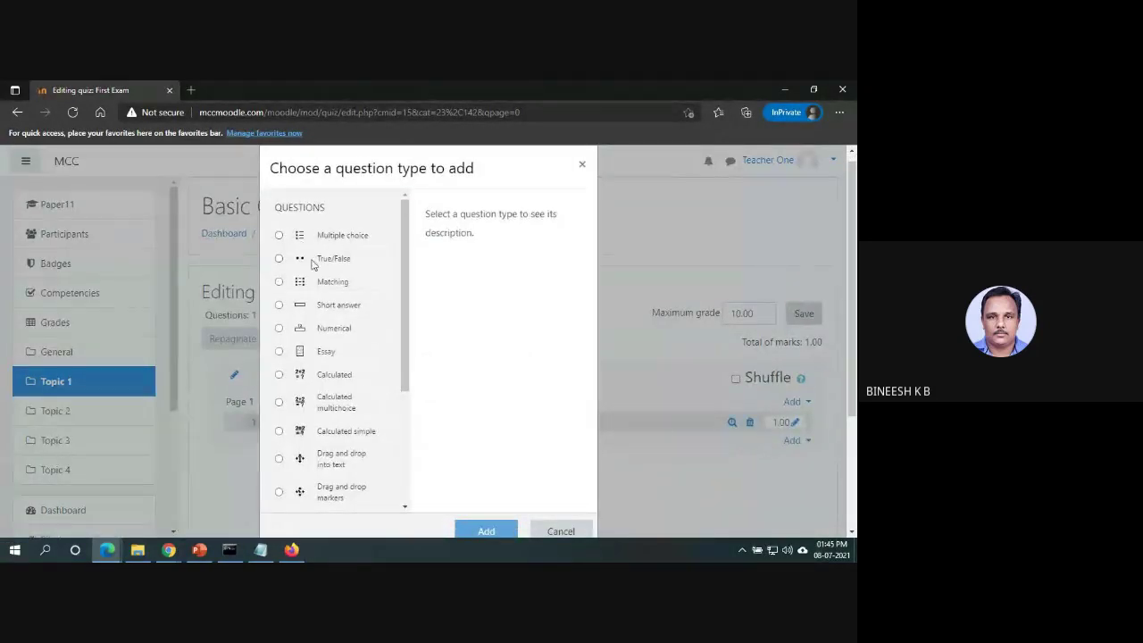
left_click(278, 259)
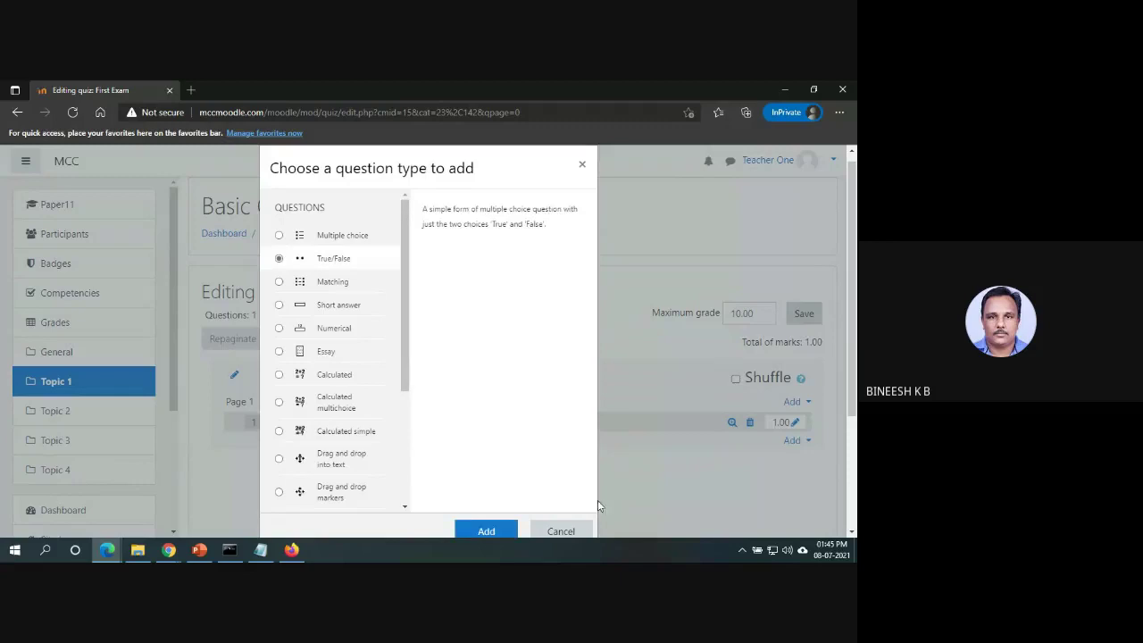
left_click(486, 531)
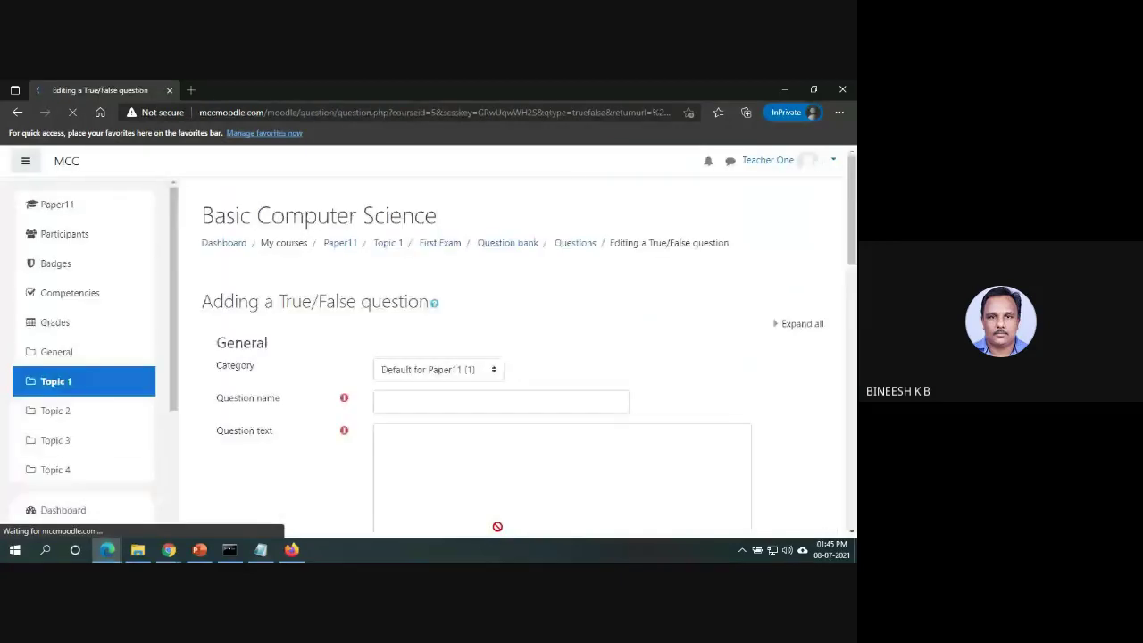
Name the question 'Question 2' and paste the same words as its question text.
left_click(483, 402)
type("Q")
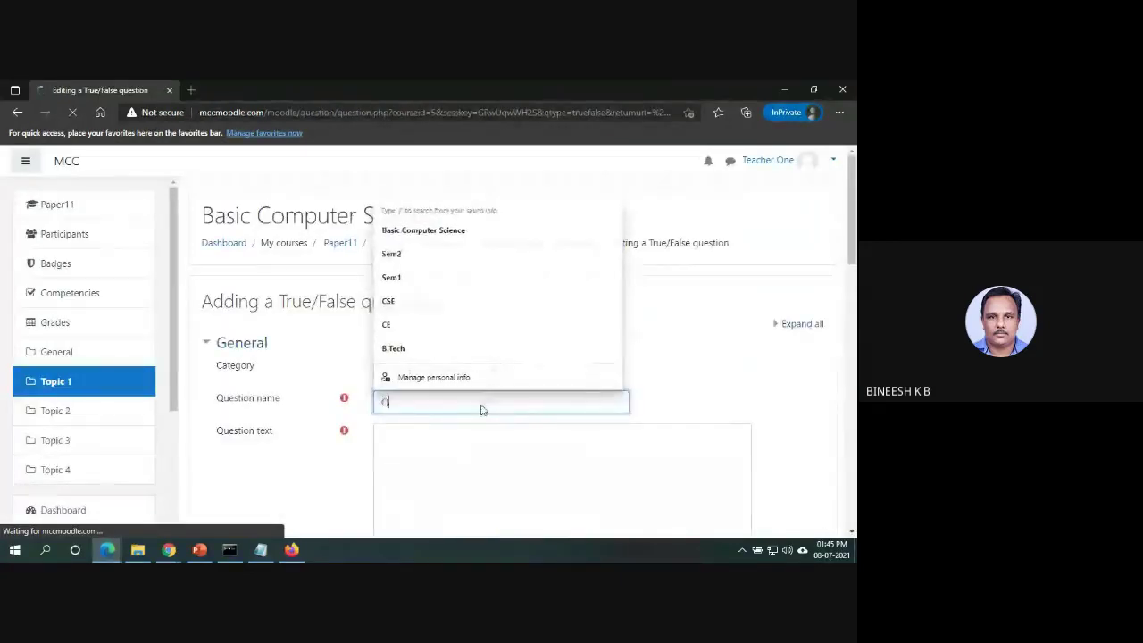
type("ues")
scroll(481, 403, "down", 4)
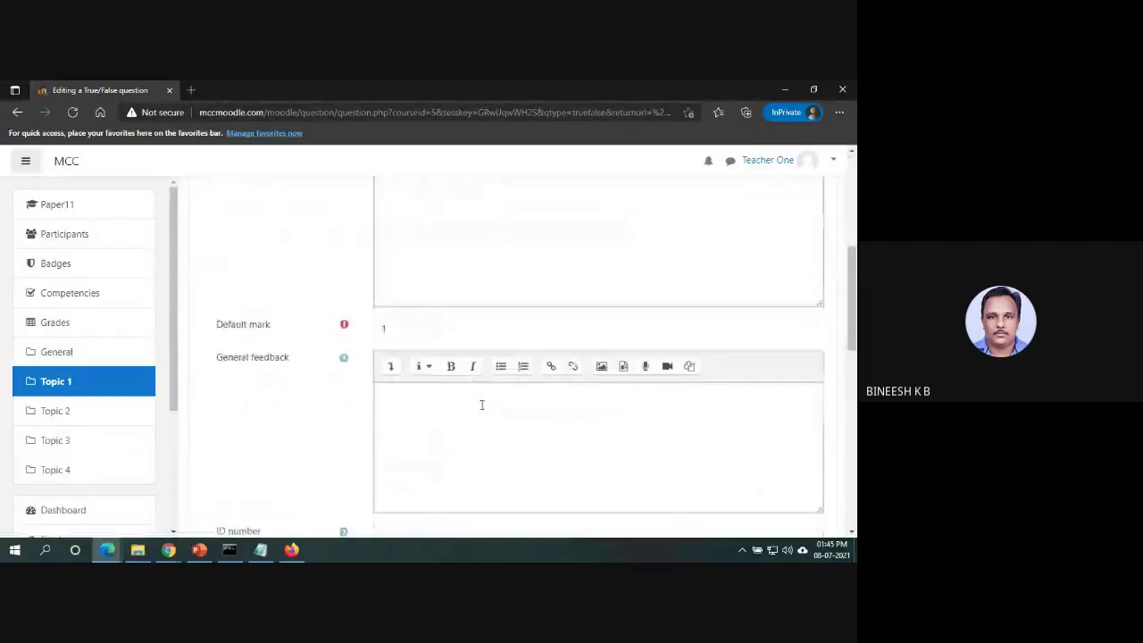
scroll(536, 366, "up", 5)
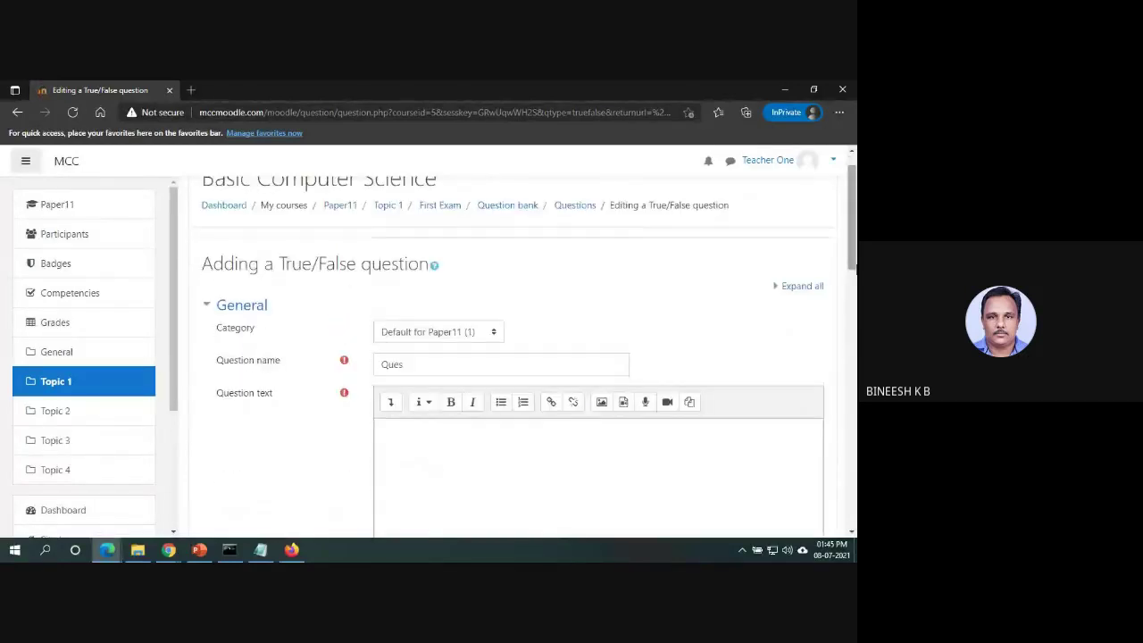
left_click(522, 364)
type("ti")
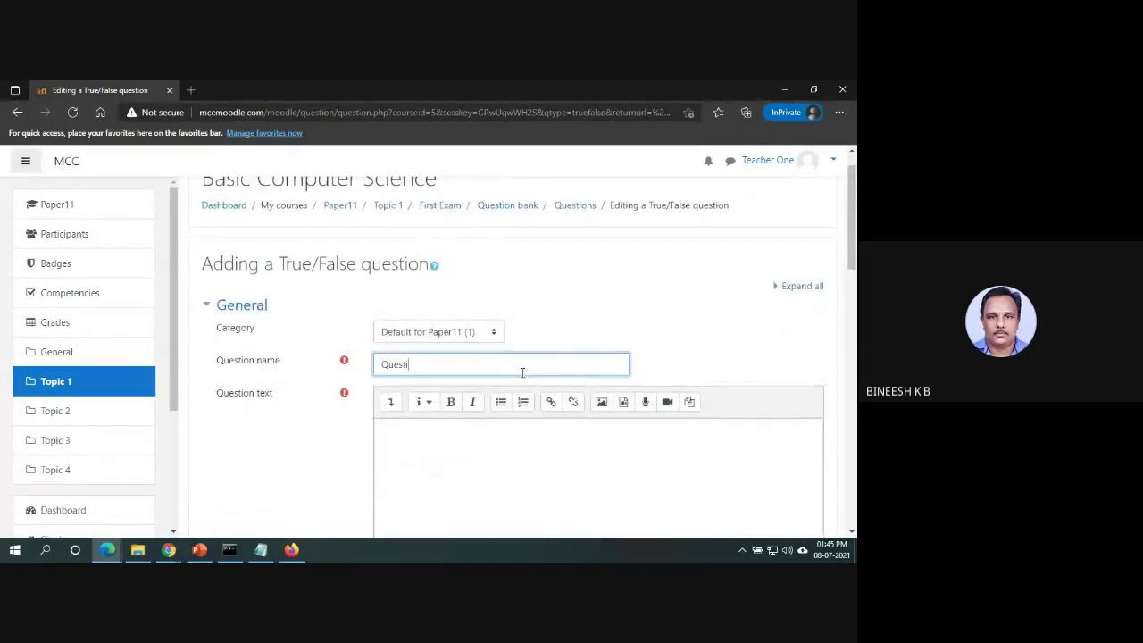
type("on 2")
left_click_drag(431, 364, 360, 366)
key("ctrl+c")
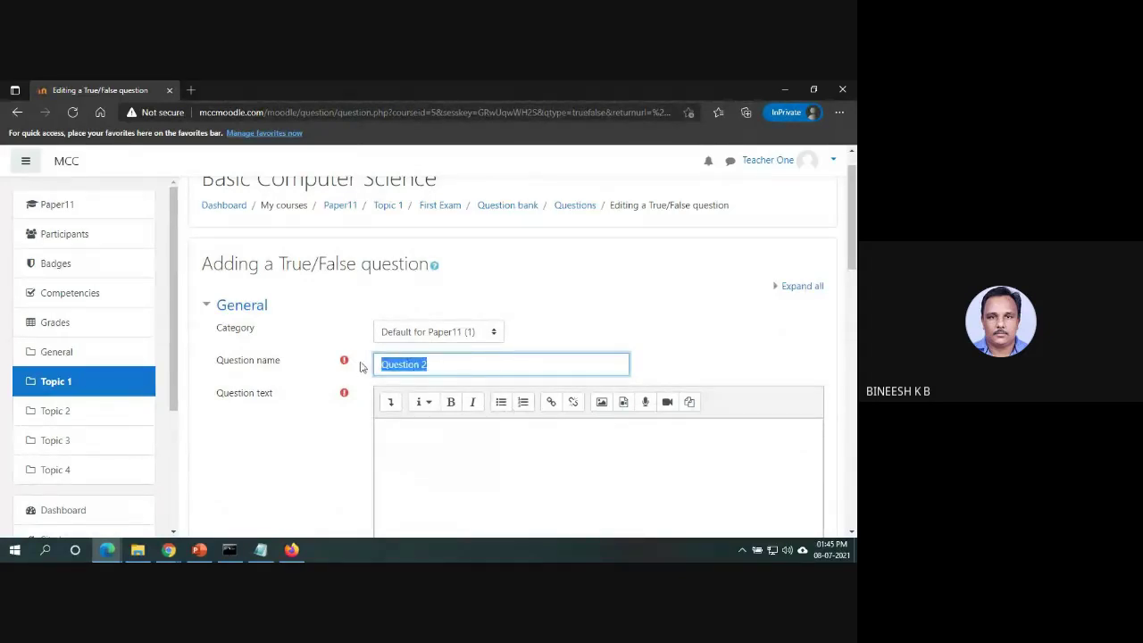
left_click(401, 437)
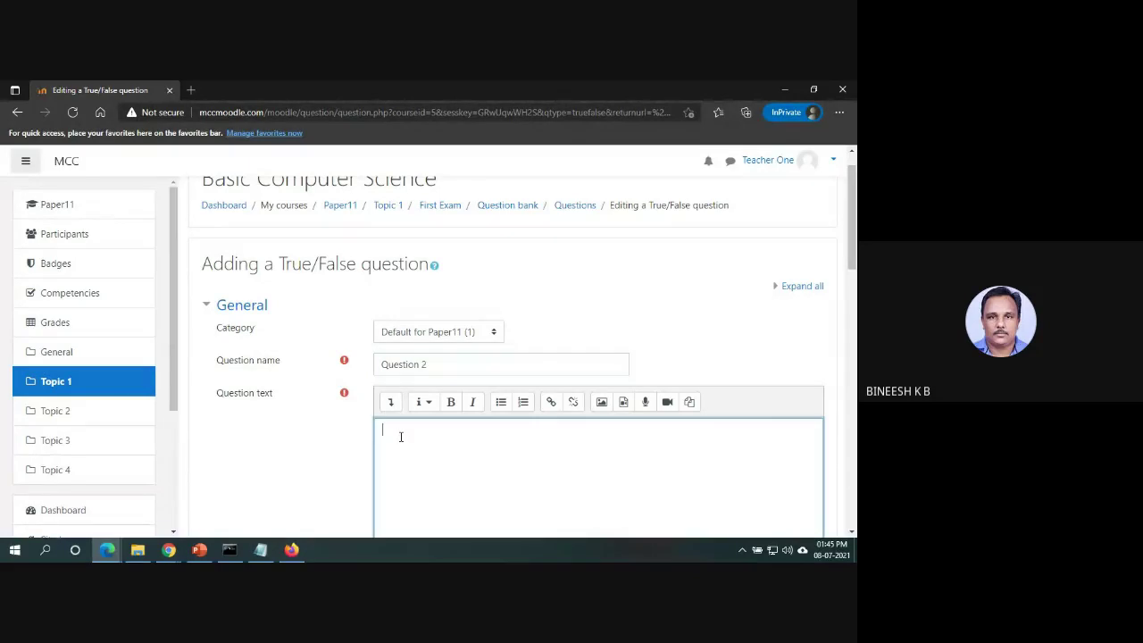
key("ctrl+v")
Set the correct answer to True, save the question, and save the quiz's maximum grade.
left_click_drag(854, 219, 855, 343)
scroll(853, 353, "down", 1)
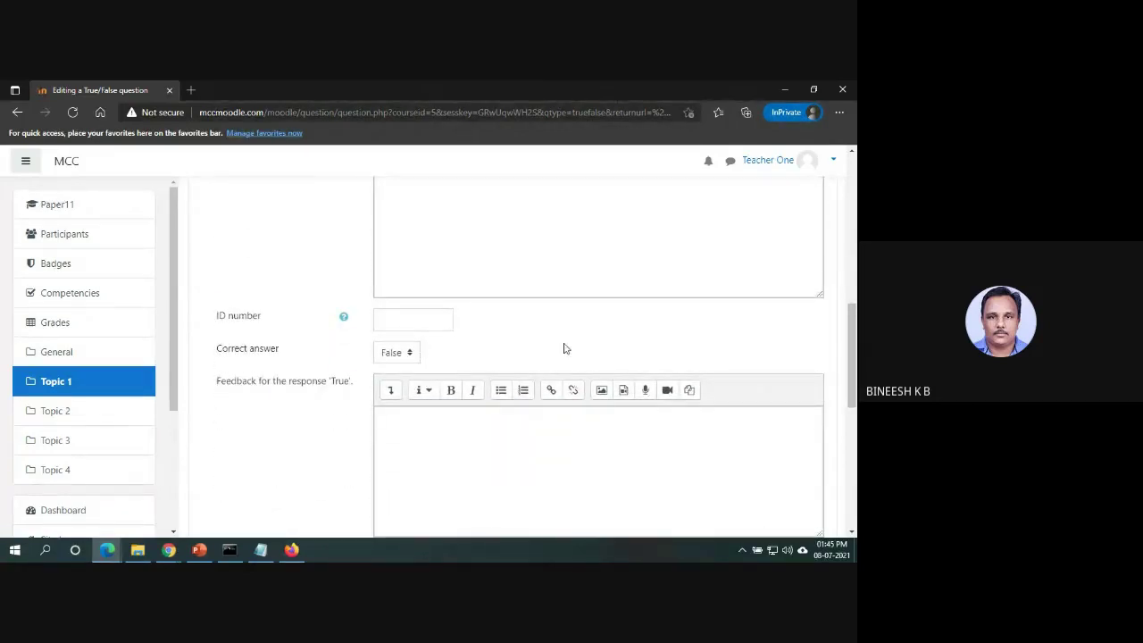
left_click_drag(854, 328, 854, 250)
left_click_drag(854, 305, 853, 422)
left_click(409, 255)
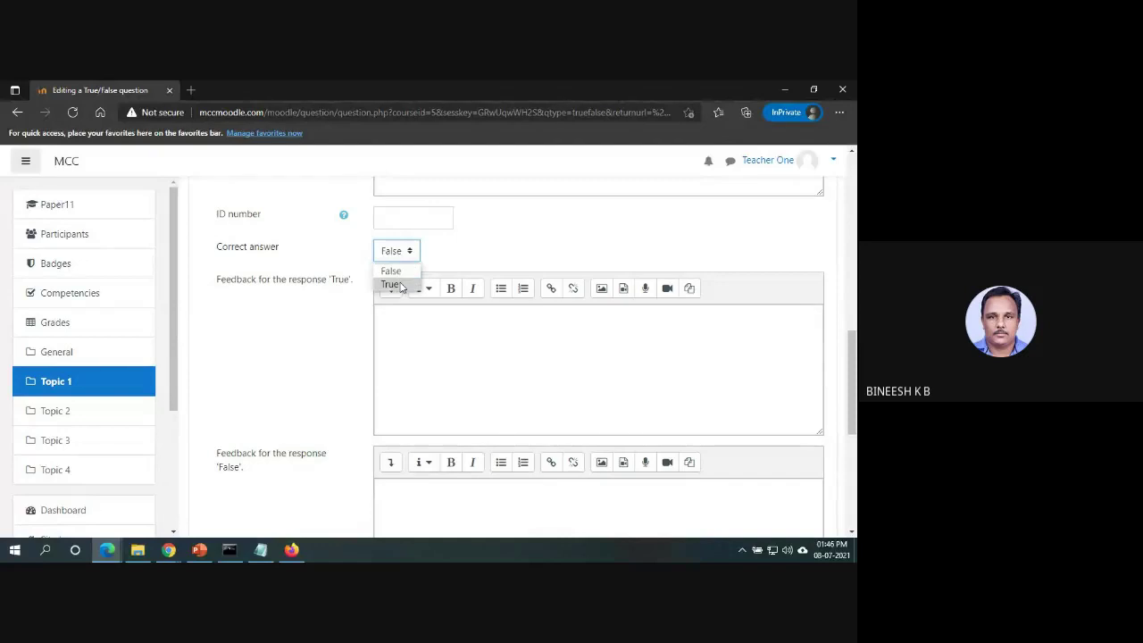
left_click(393, 284)
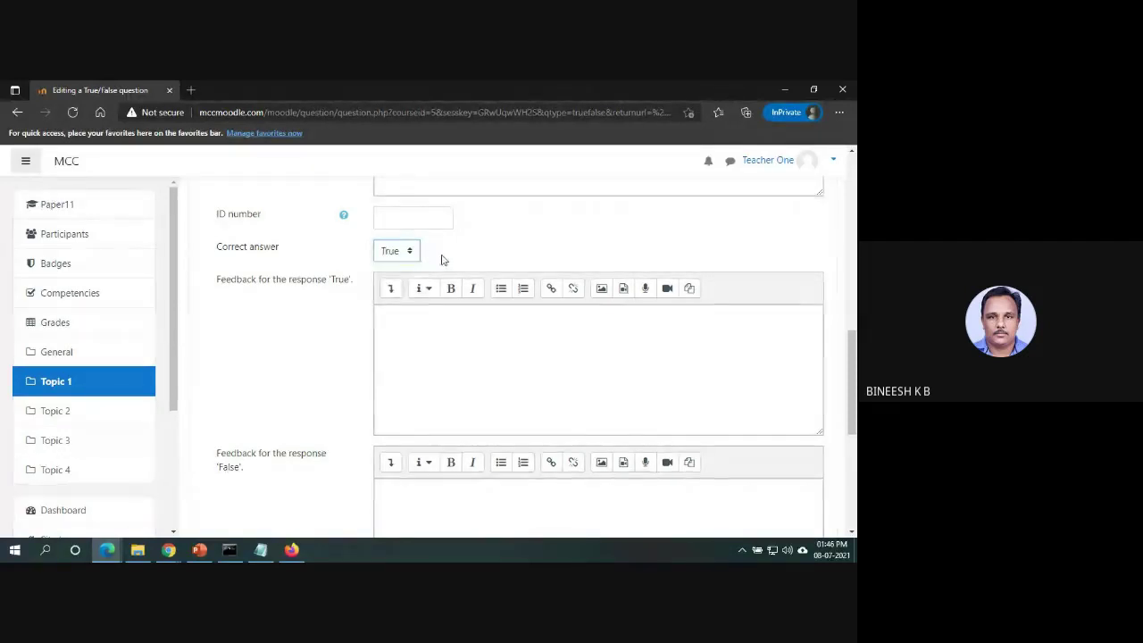
left_click_drag(853, 353, 853, 446)
left_click(427, 391)
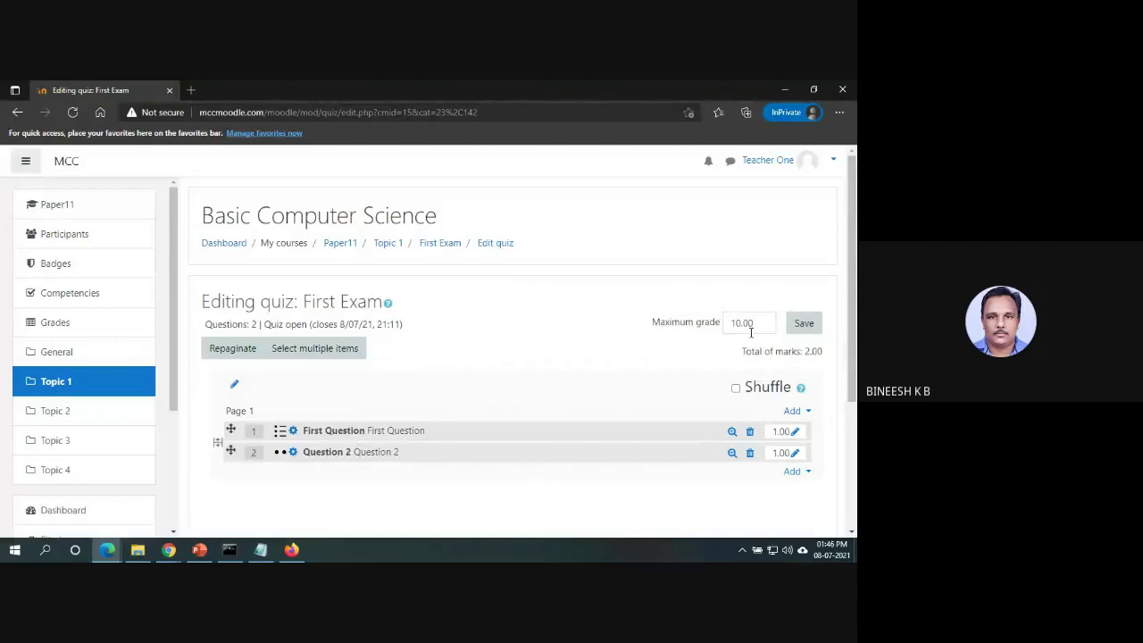
left_click(807, 327)
In the student's window, leave the unsaved assignment submission and return to Topic 1.
key("alt+Tab")
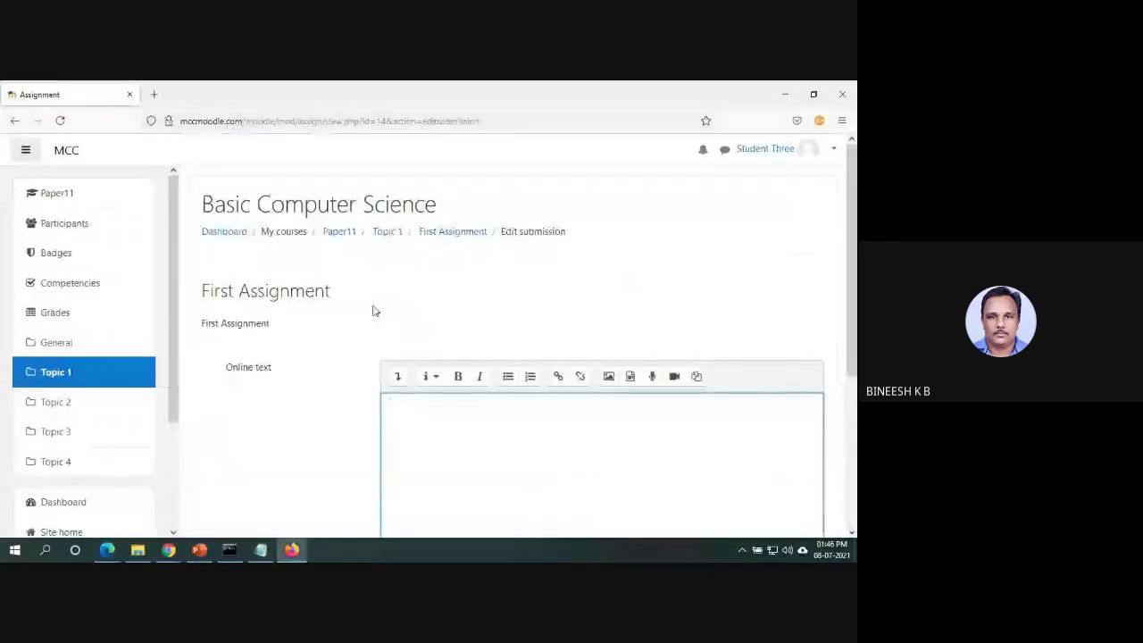
left_click(398, 237)
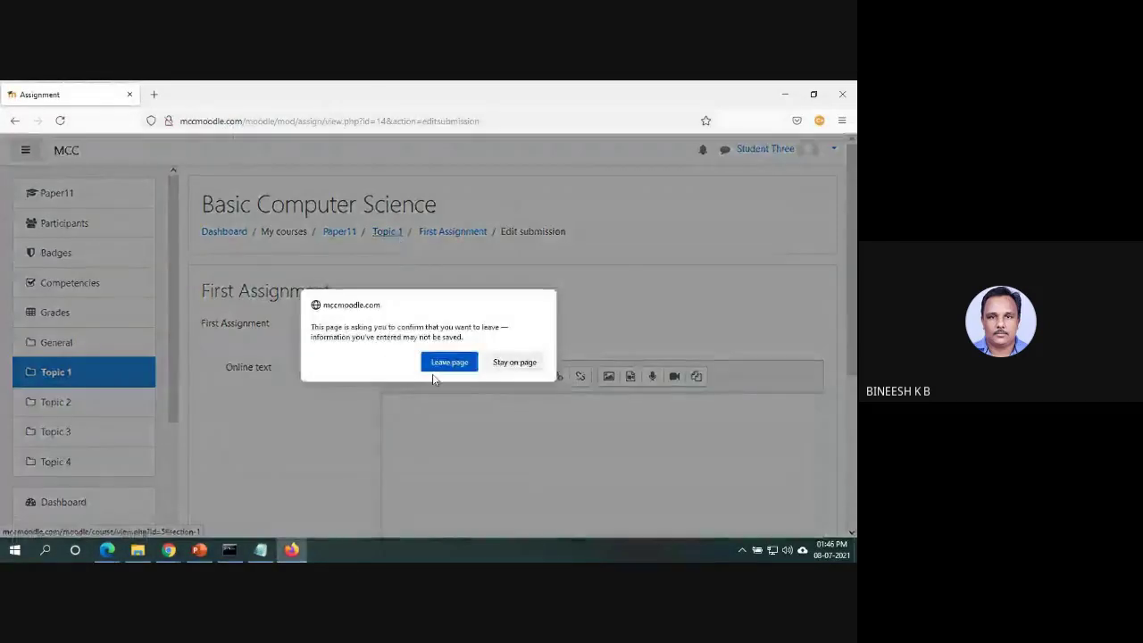
left_click(500, 361)
left_click(389, 231)
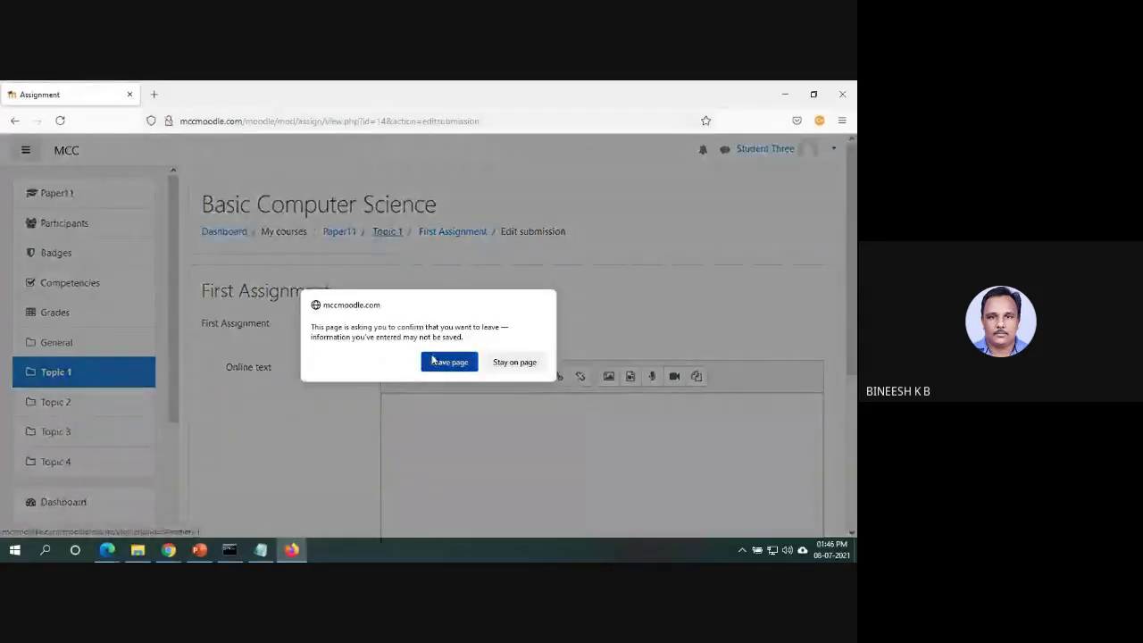
left_click(431, 359)
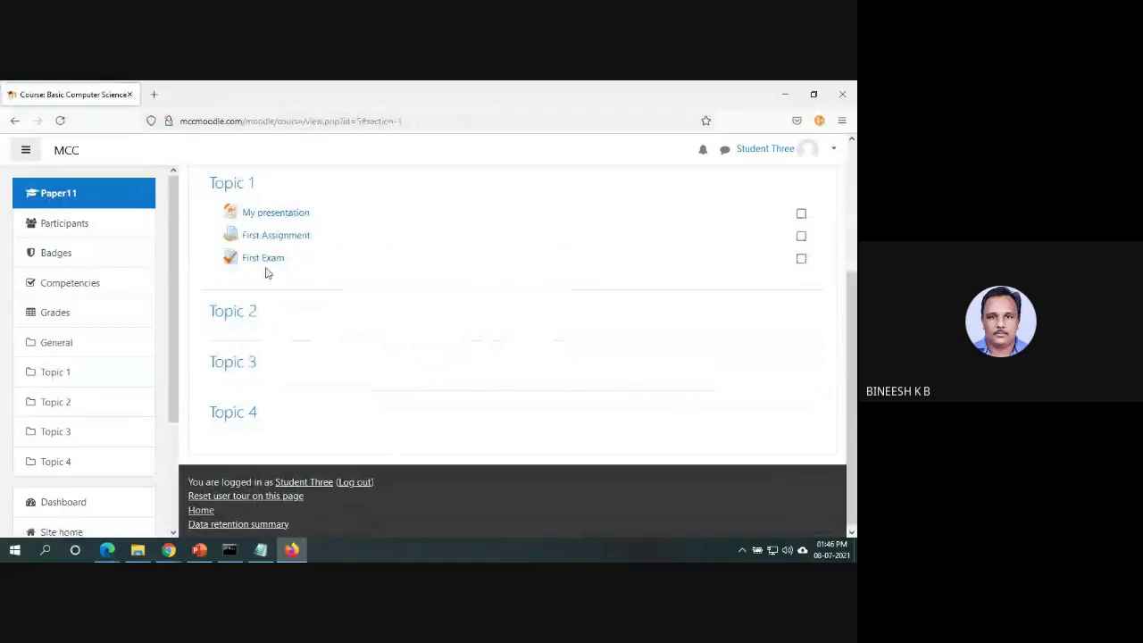
Open the First Exam quiz and start an attempt.
left_click(268, 264)
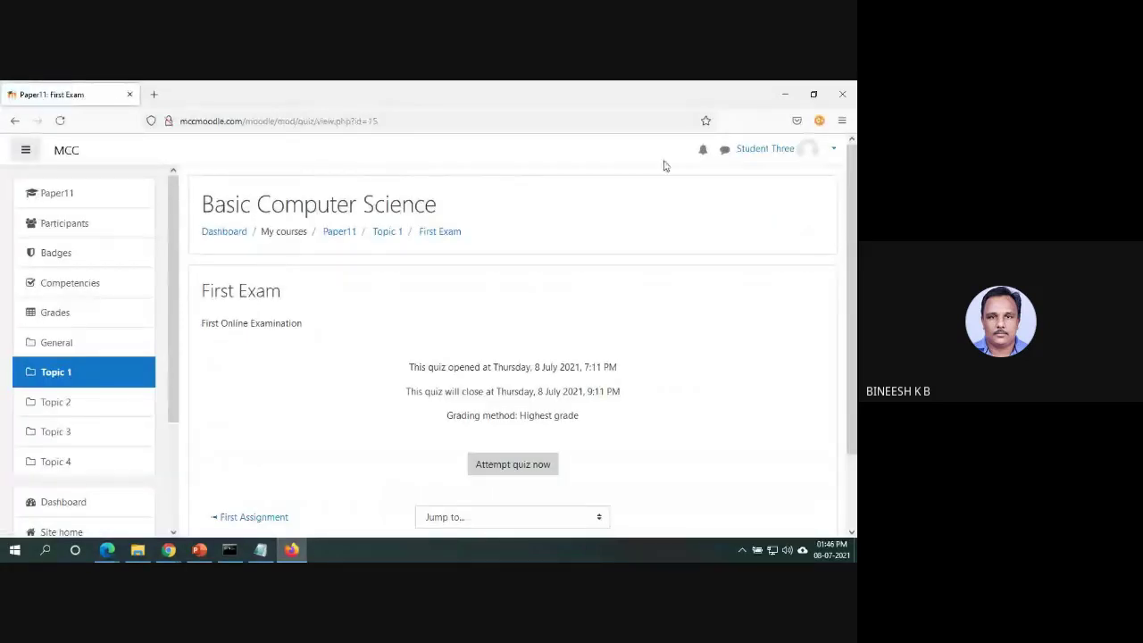
scroll(605, 340, "down", 2)
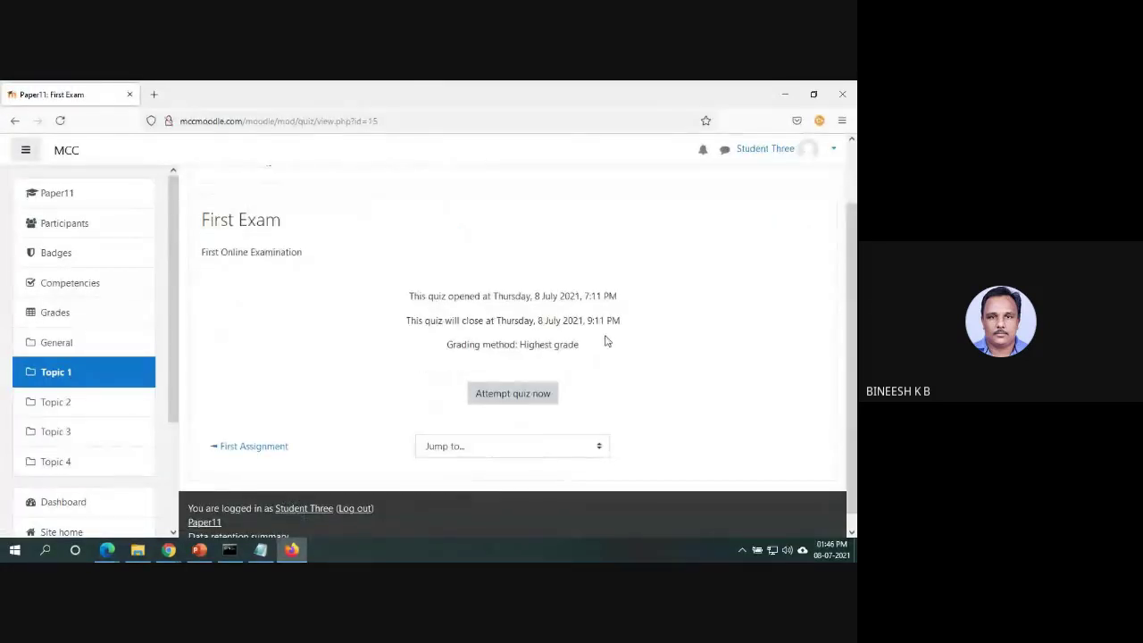
left_click(538, 404)
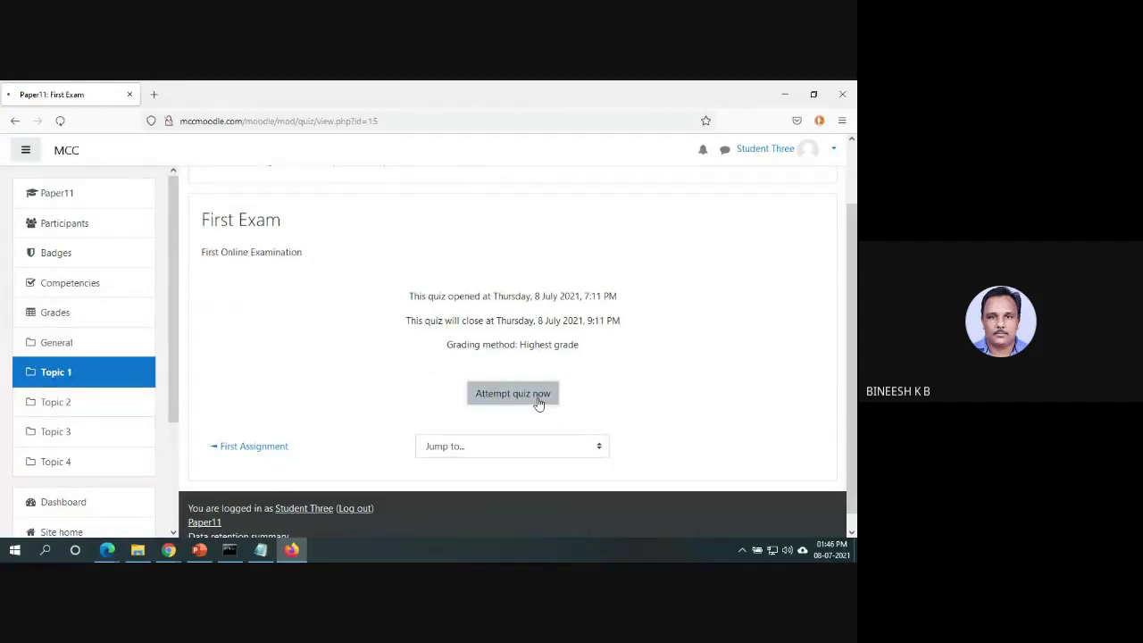
scroll(581, 426, "down", 1)
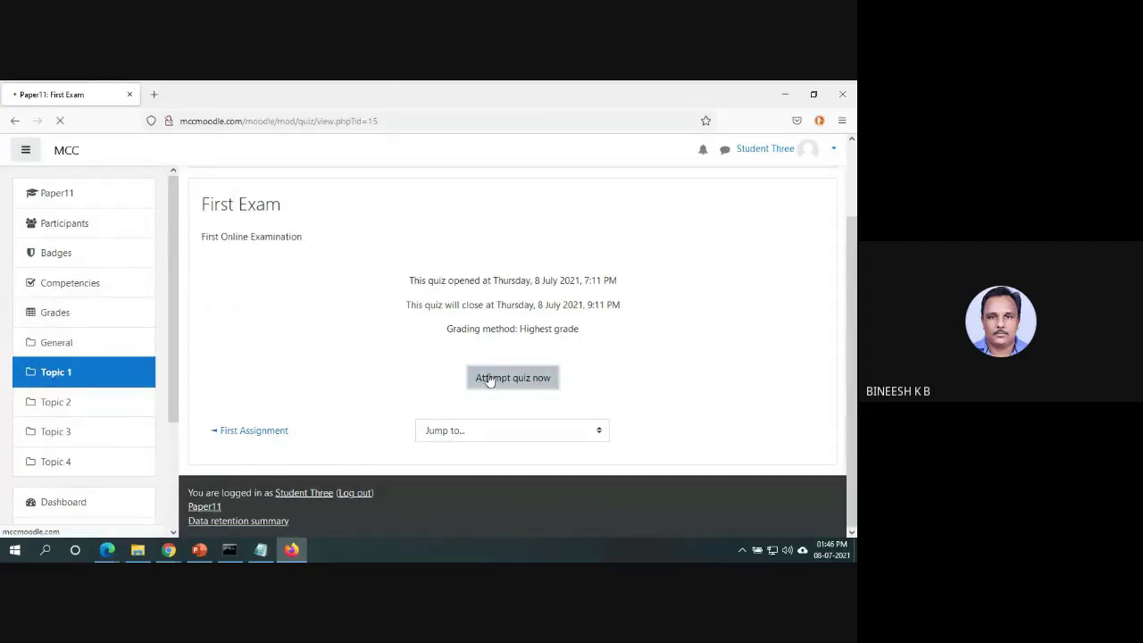
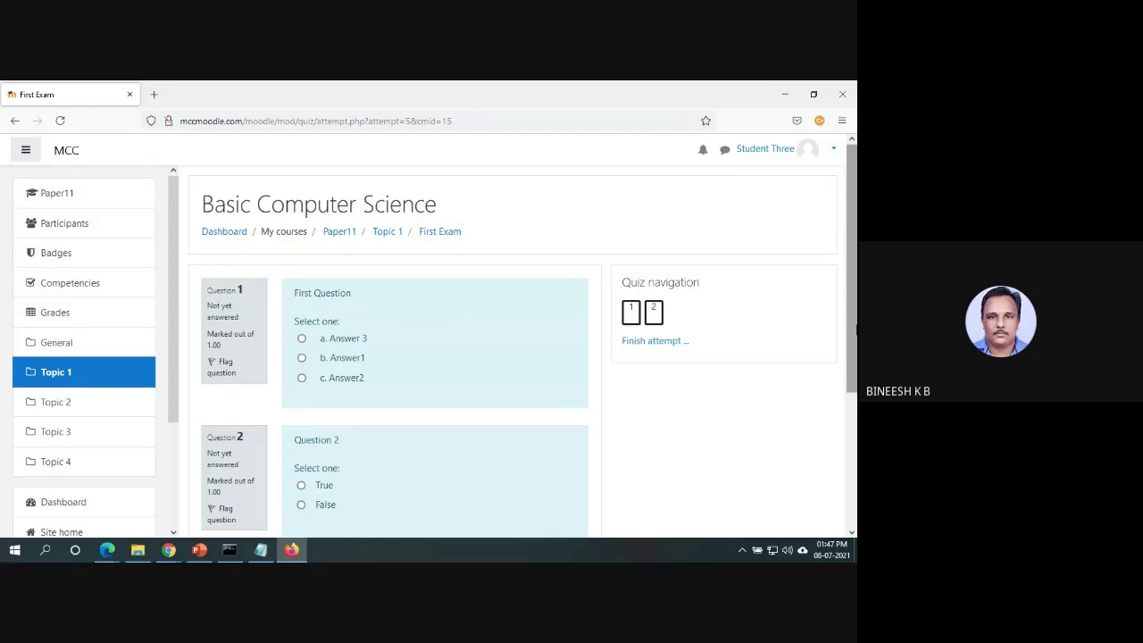
Answer the first question with Answer1 and Question 2 with False.
left_click(302, 358)
scroll(856, 361, "down", 2)
left_click(301, 376)
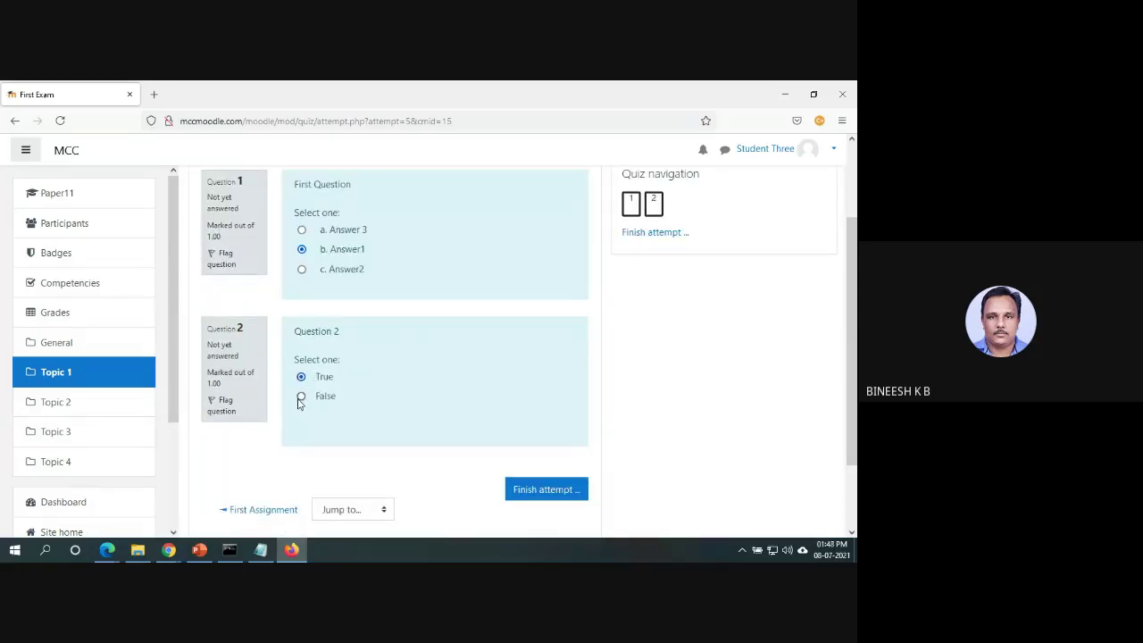
left_click(301, 398)
Finish the attempt and submit all answers, confirming the submission.
left_click(566, 493)
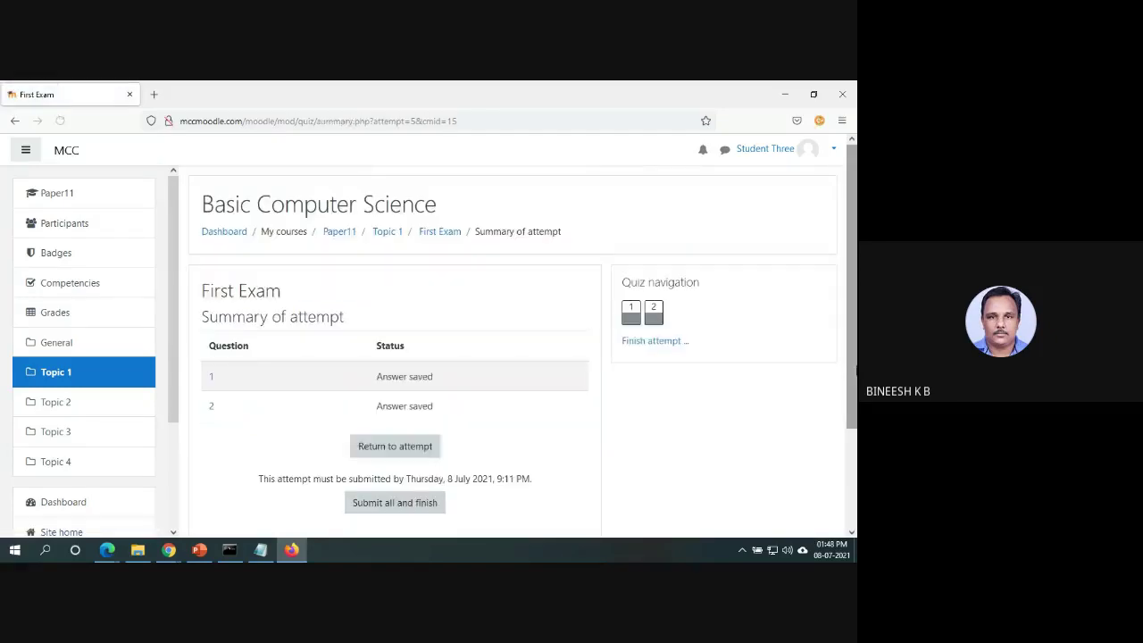
scroll(853, 369, "down", 3)
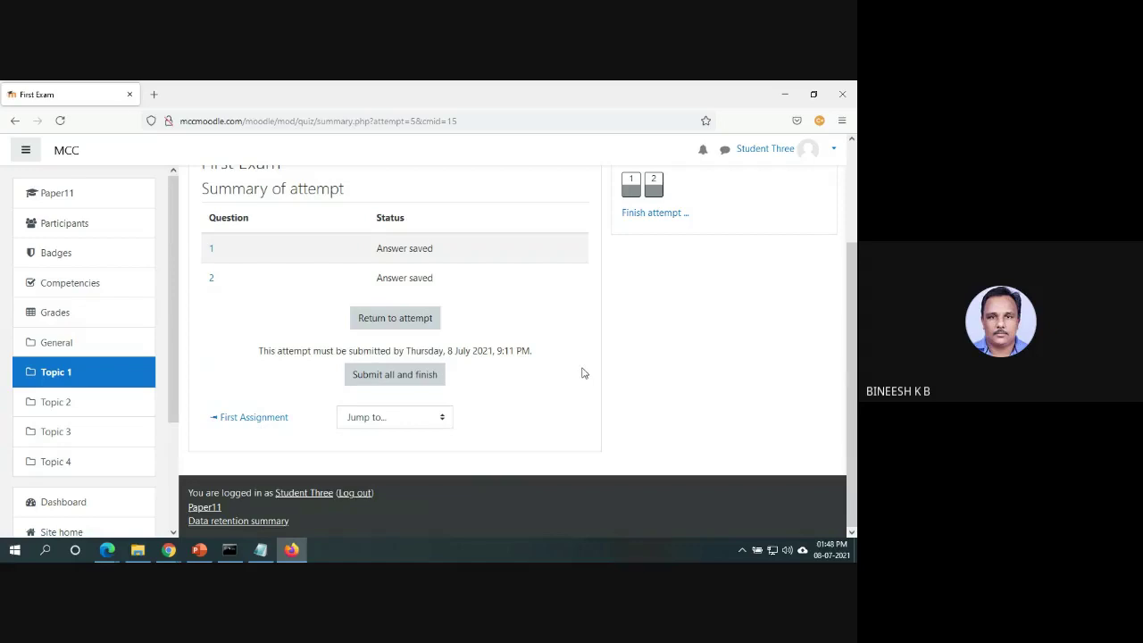
left_click(415, 374)
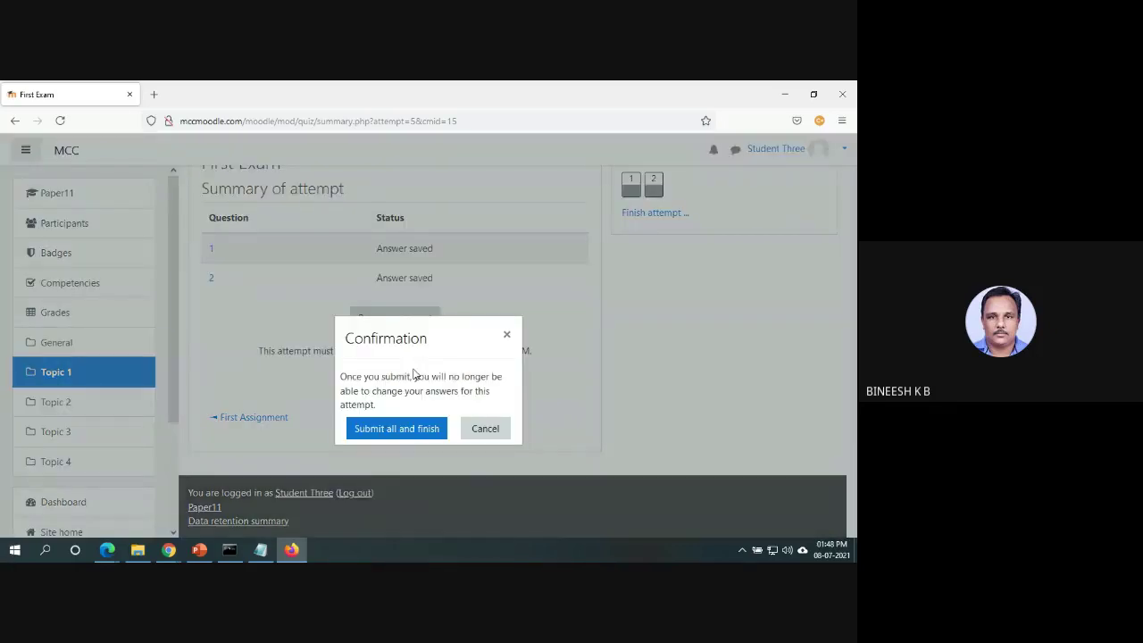
left_click(404, 428)
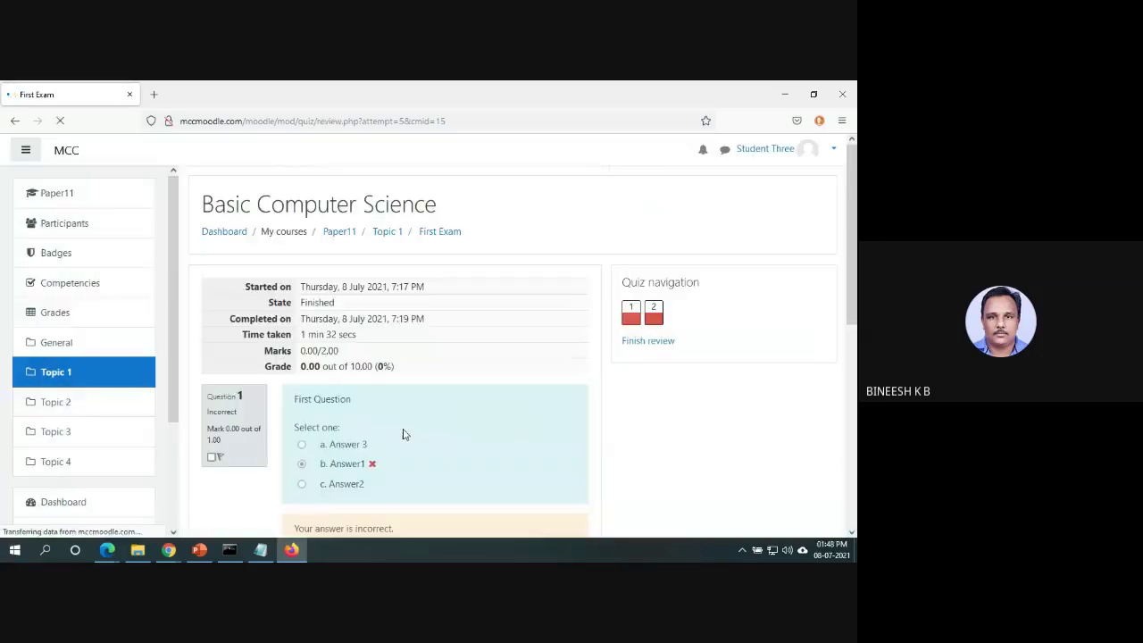
Review the submitted attempt's result of 0.00 out of 10.00.
scroll(854, 304, "down", 4)
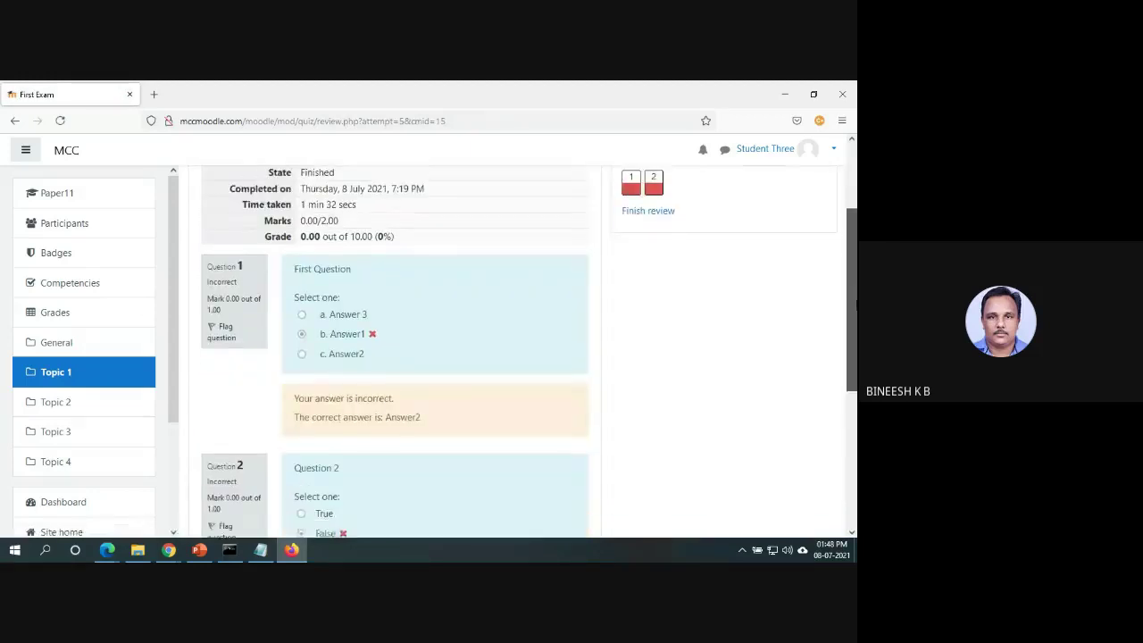
left_click_drag(855, 304, 856, 328)
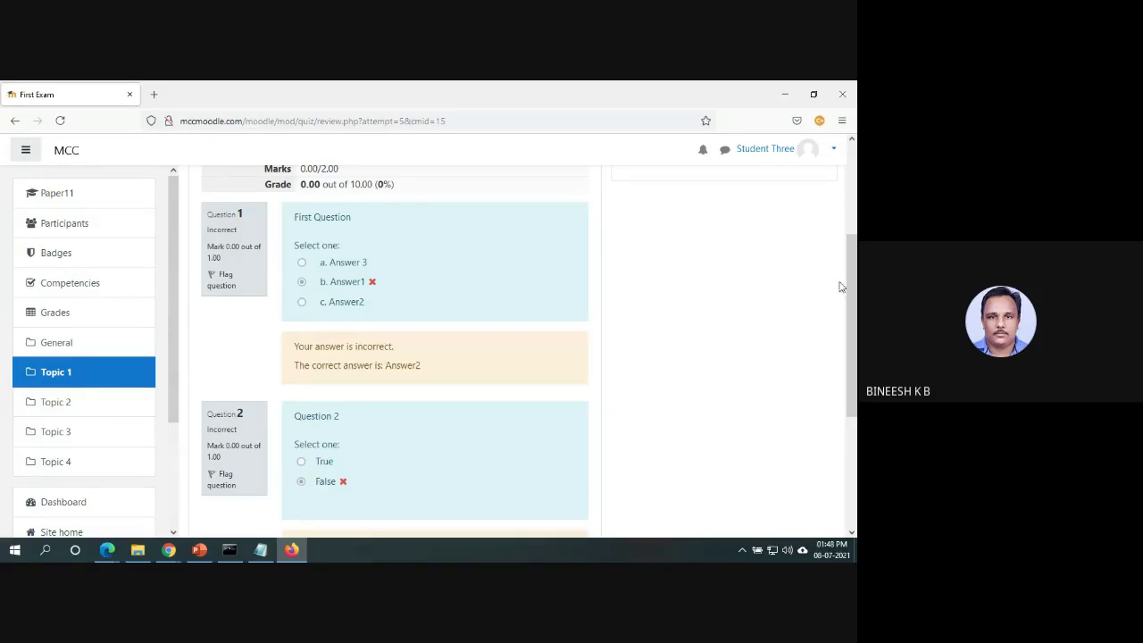
scroll(839, 283, "up", 3)
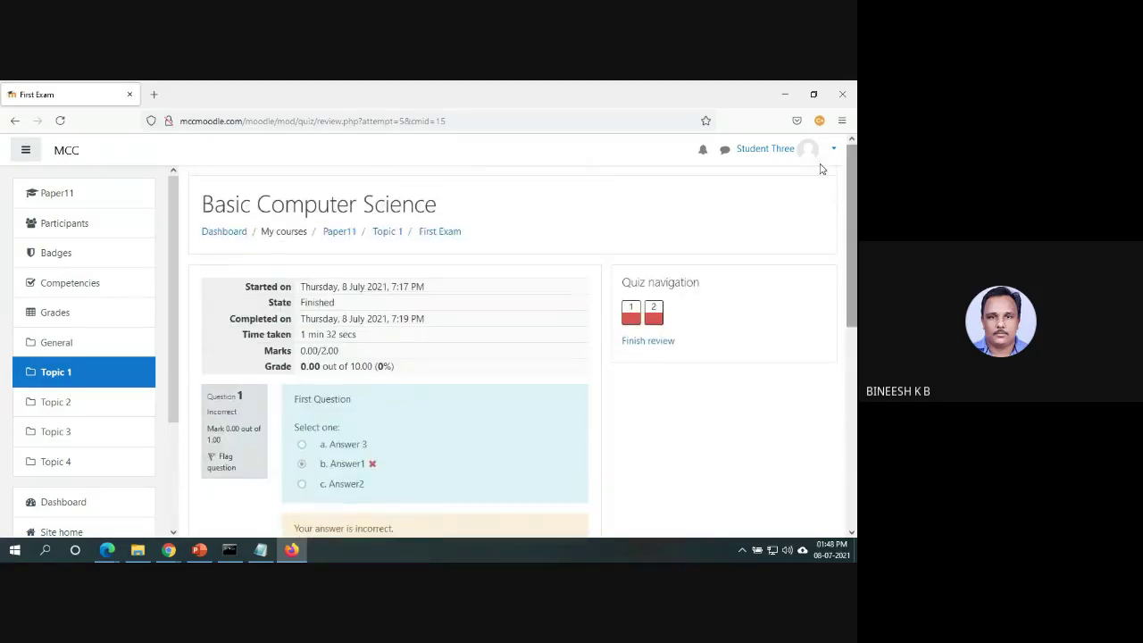
left_click(763, 149)
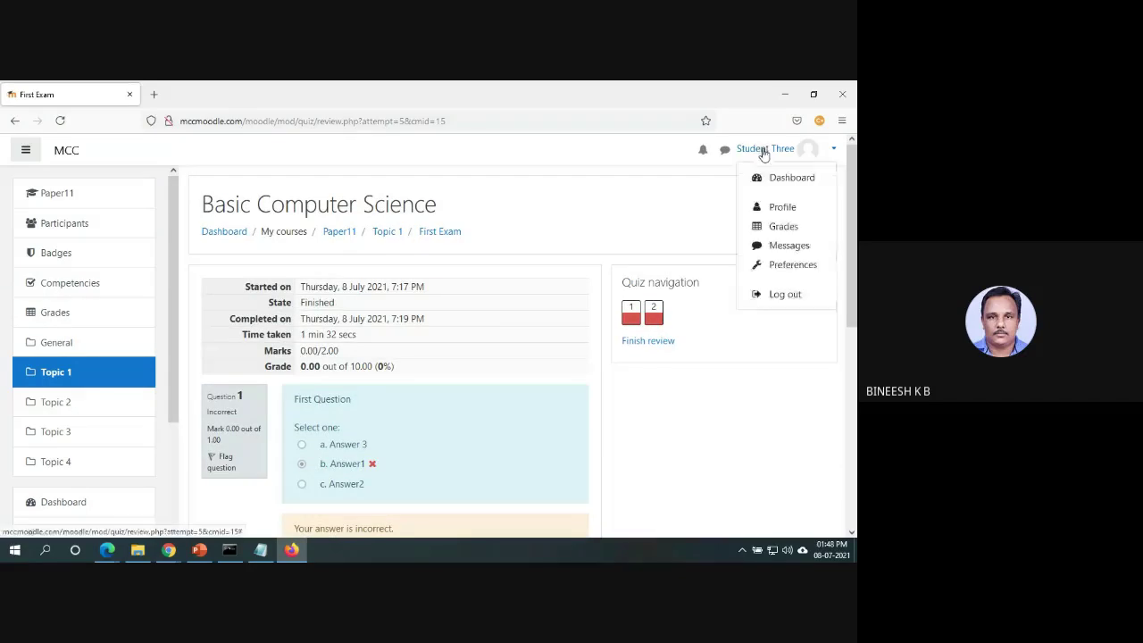
Log out, sign in with the second student's username and password, and open Basic Computer Science.
left_click(791, 295)
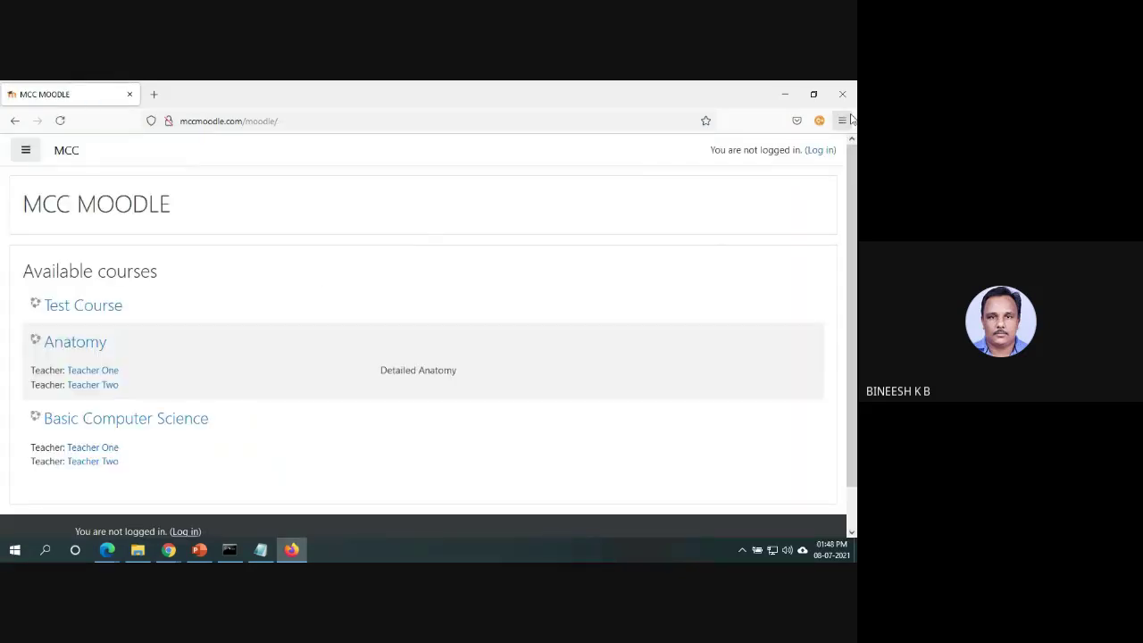
left_click(827, 150)
left_click(397, 243)
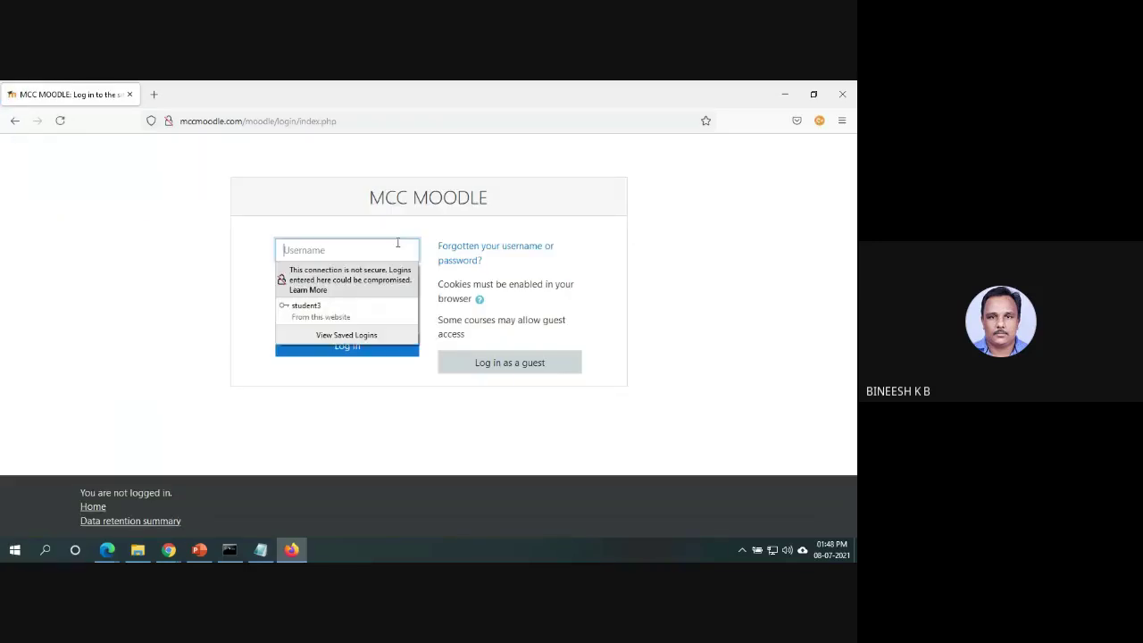
type("student4")
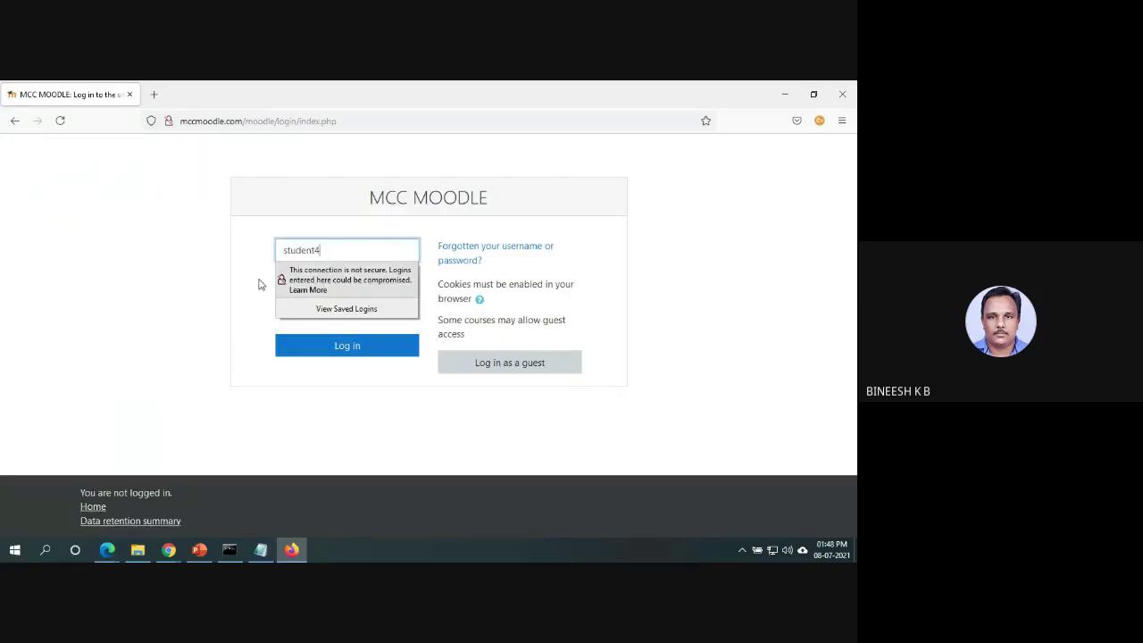
key("Tab")
type("123")
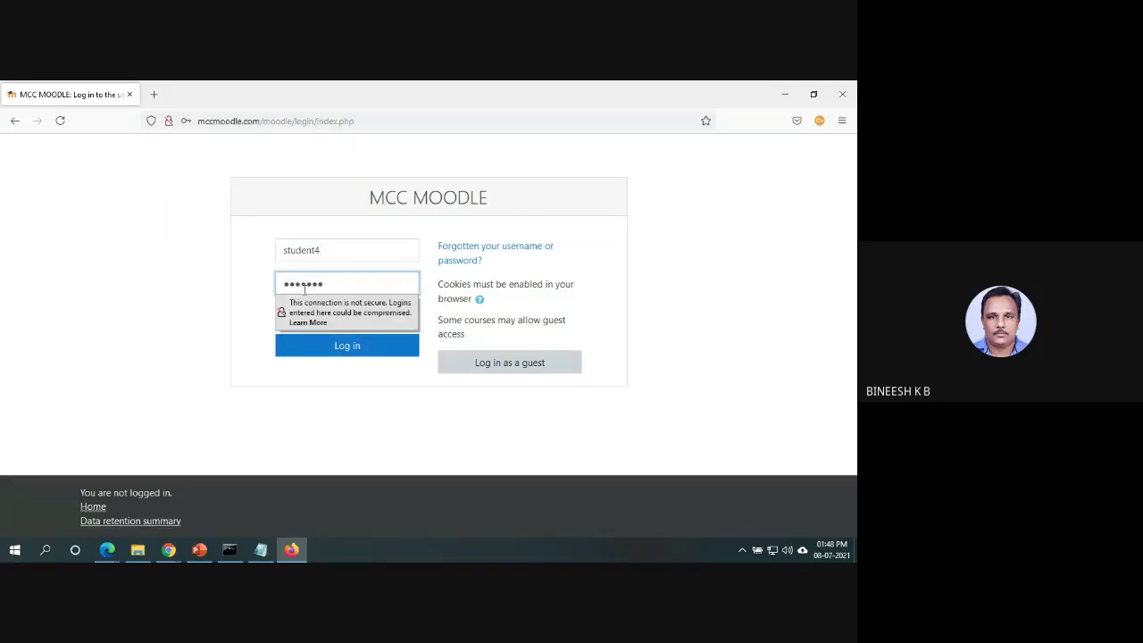
left_click(363, 352)
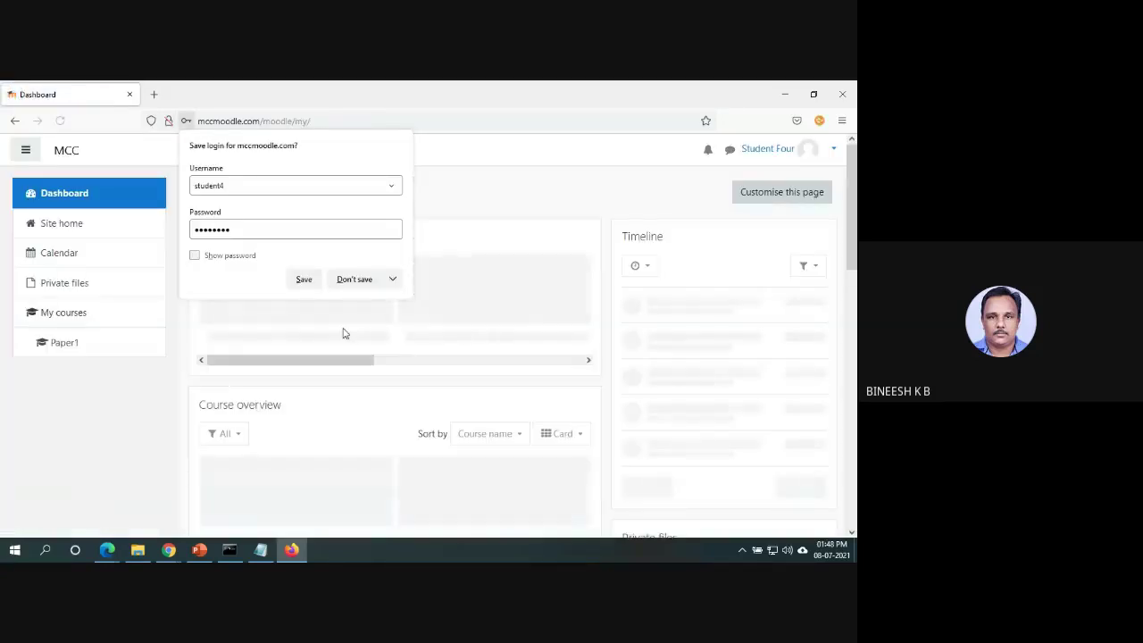
left_click(549, 492)
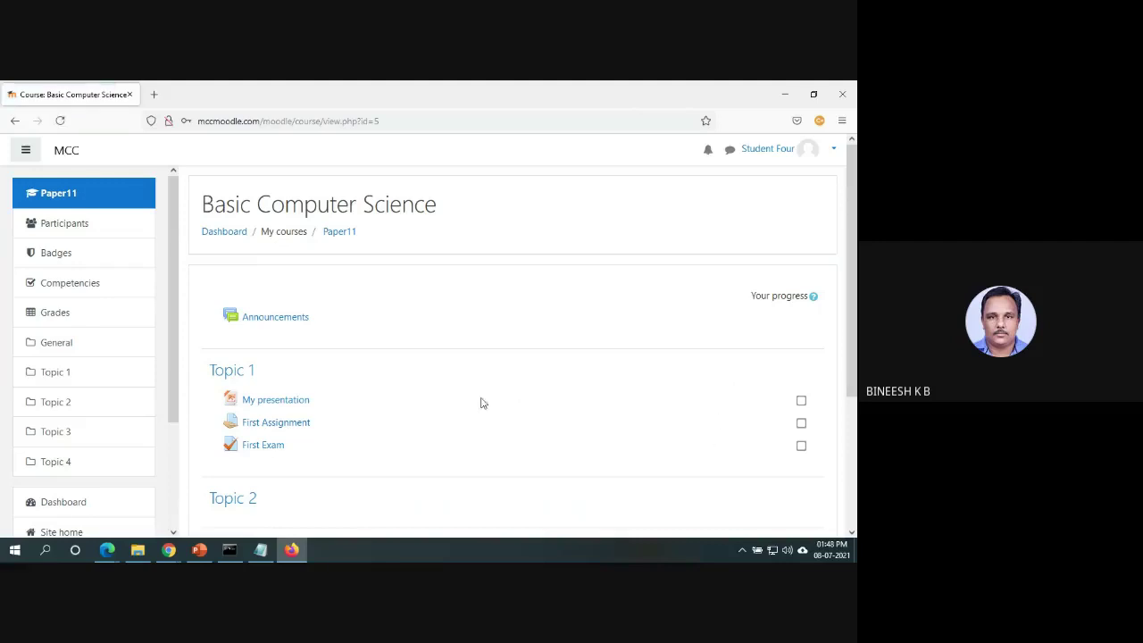
Start a First Exam attempt and answer Answer2 and True.
left_click(250, 447)
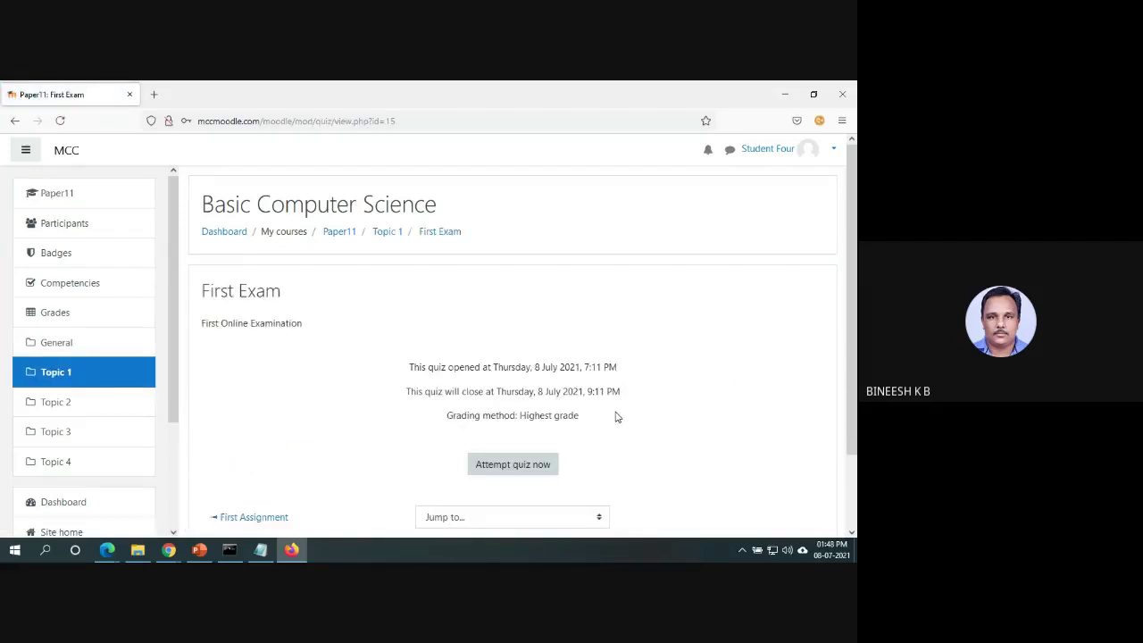
left_click(530, 473)
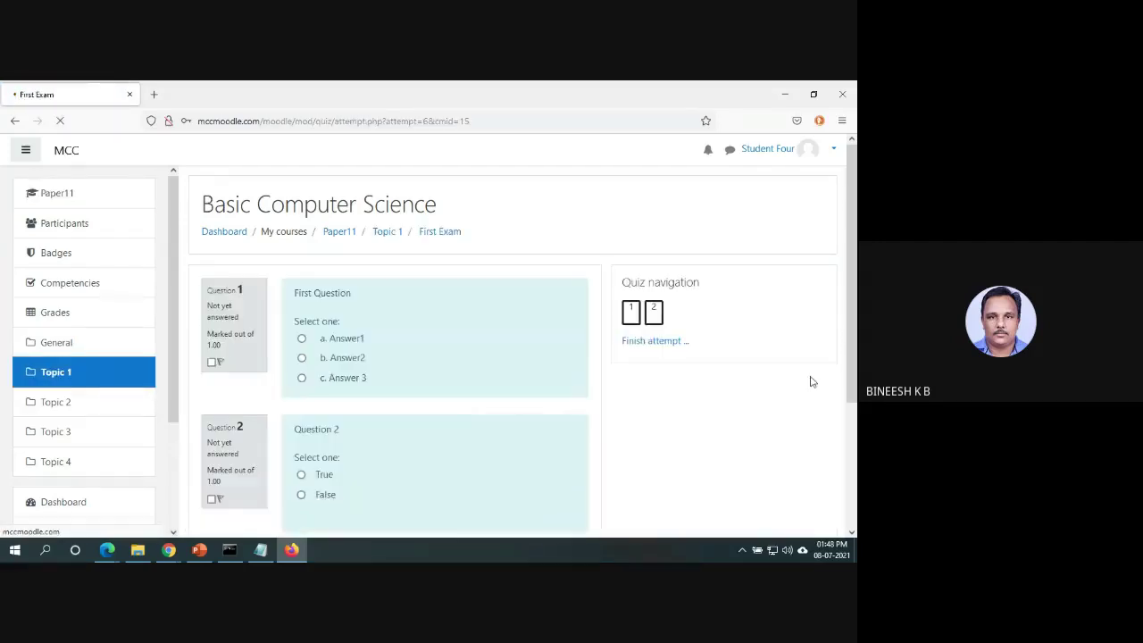
scroll(856, 304, "down", 1)
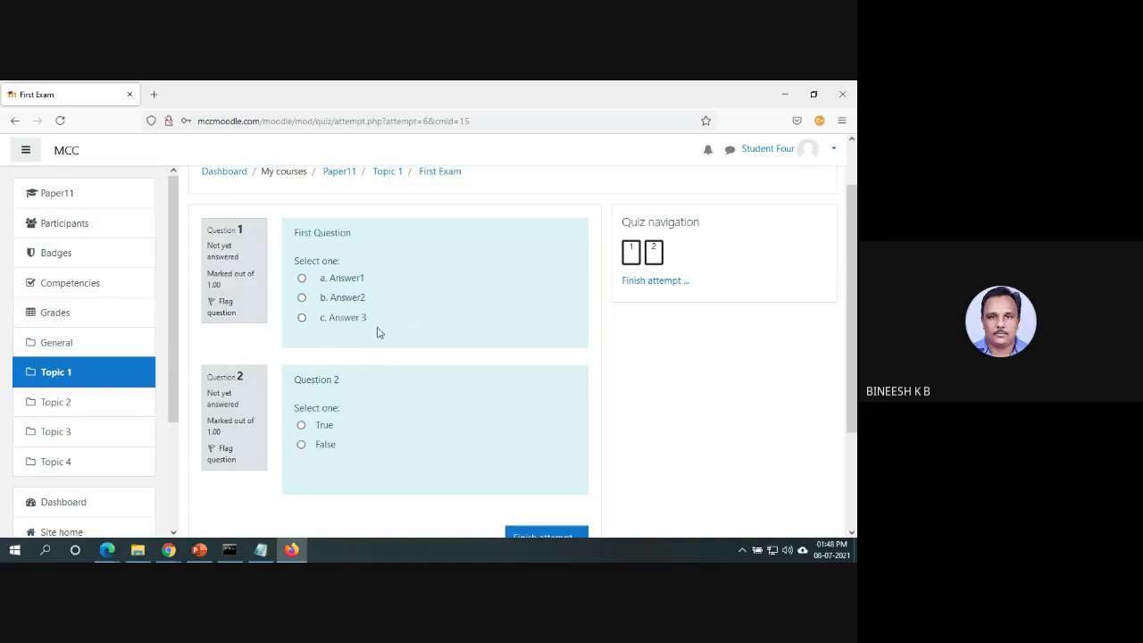
left_click(302, 298)
left_click(301, 425)
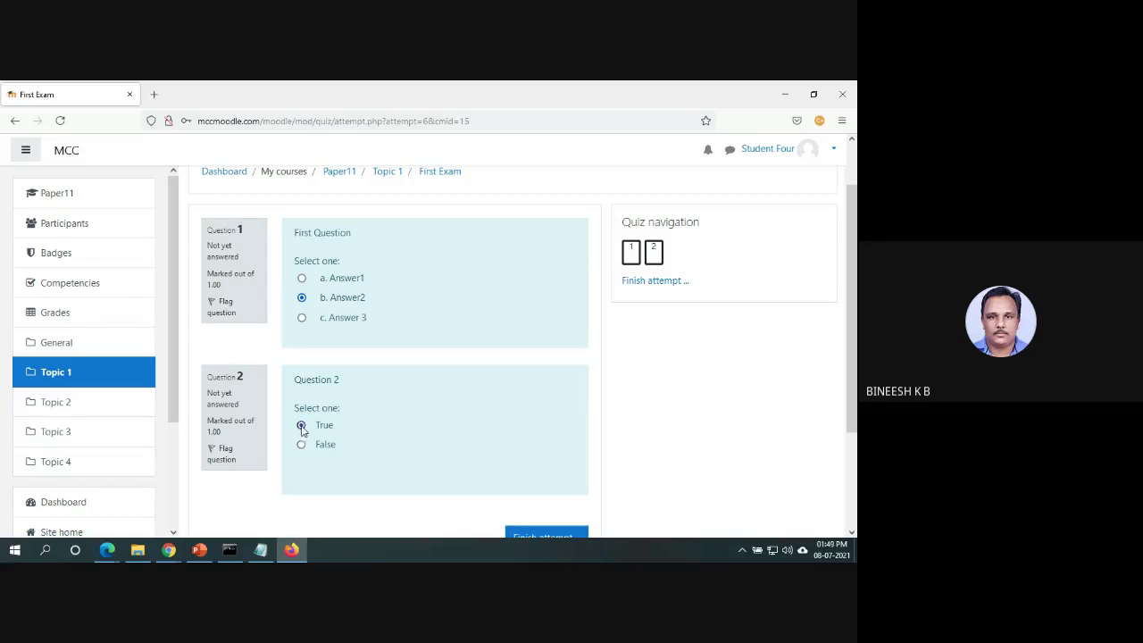
Finish and submit the attempt, review the 10.00 out of 10.00 result, then minimize the window.
left_click(530, 532)
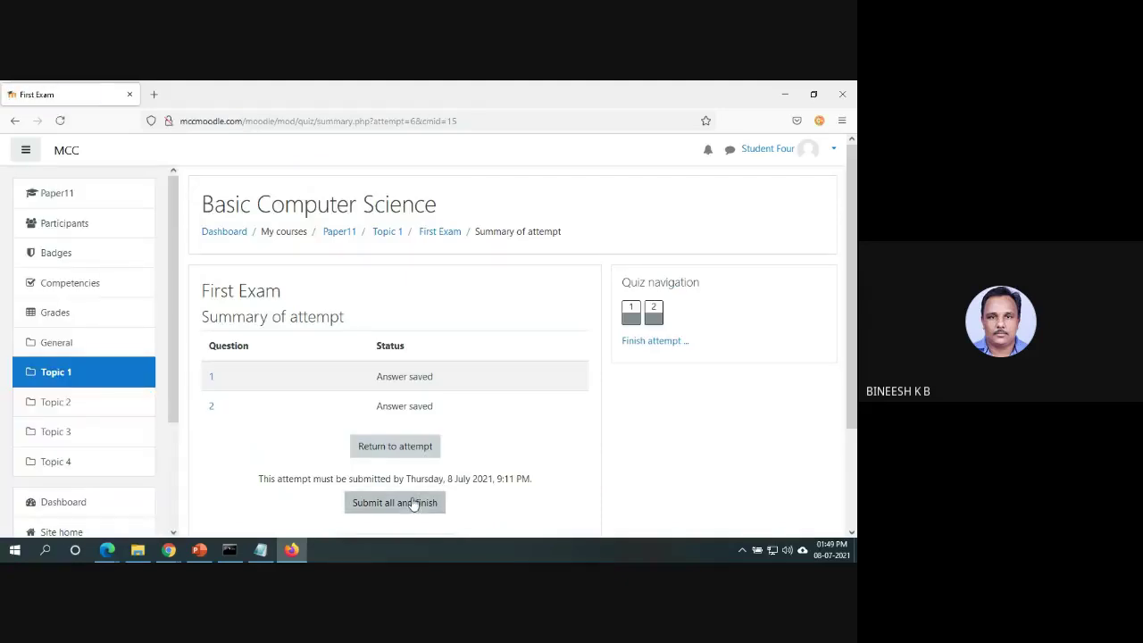
left_click(413, 502)
left_click(413, 431)
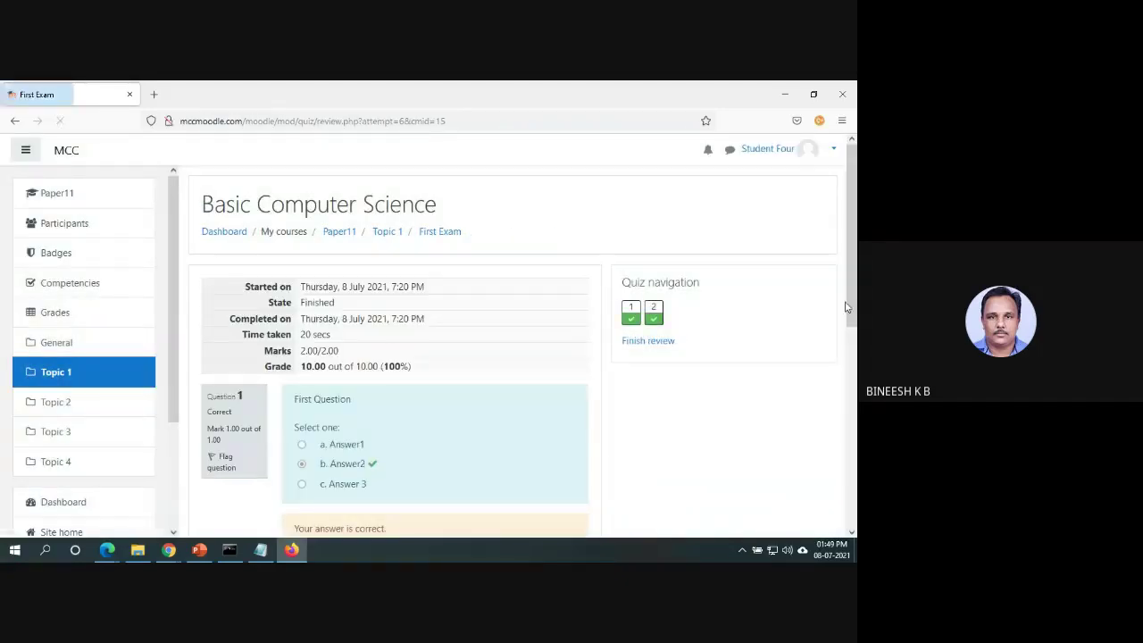
left_click_drag(854, 287, 854, 375)
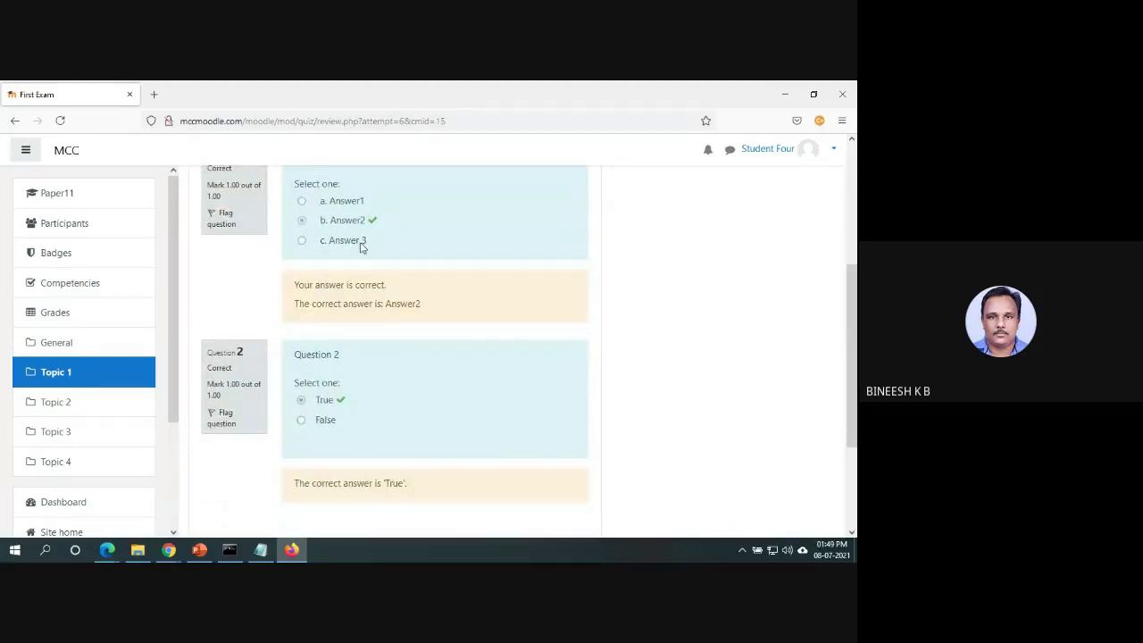
left_click(783, 94)
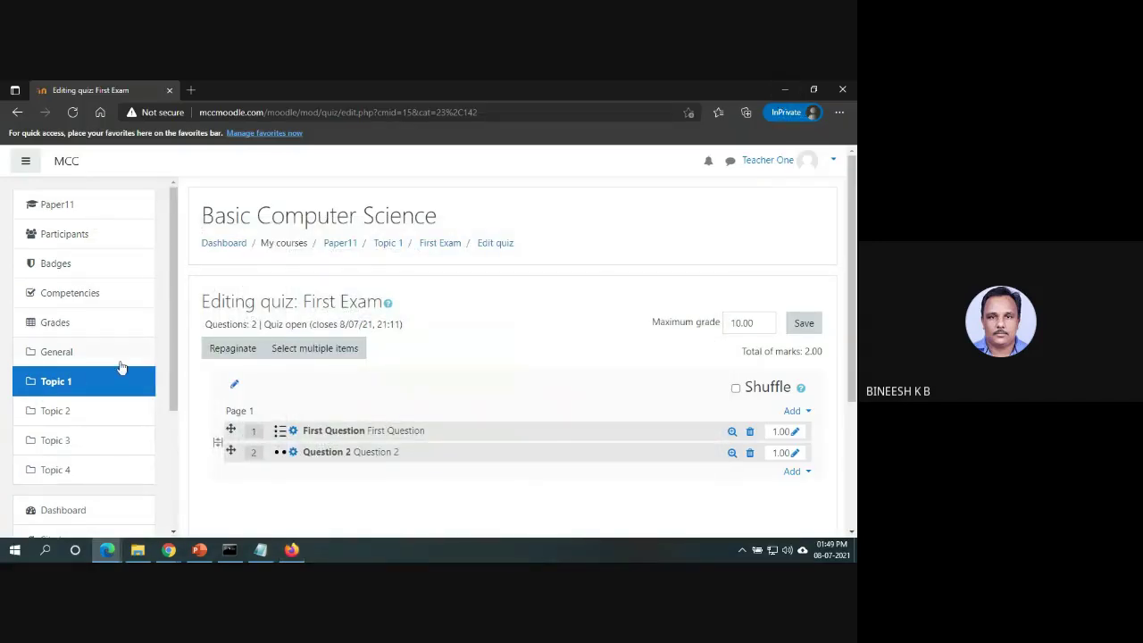
Open First Exam from Topic 1 and its report of the 2 attempts.
left_click(64, 381)
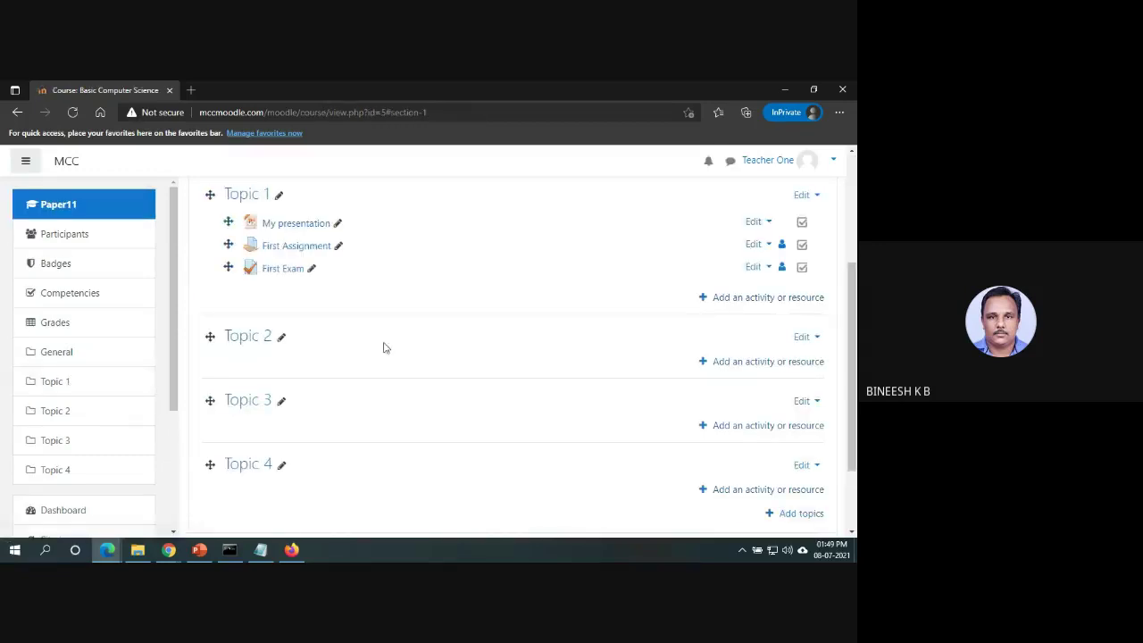
left_click(288, 272)
scroll(853, 371, "down", 1)
scroll(855, 371, "down", 1)
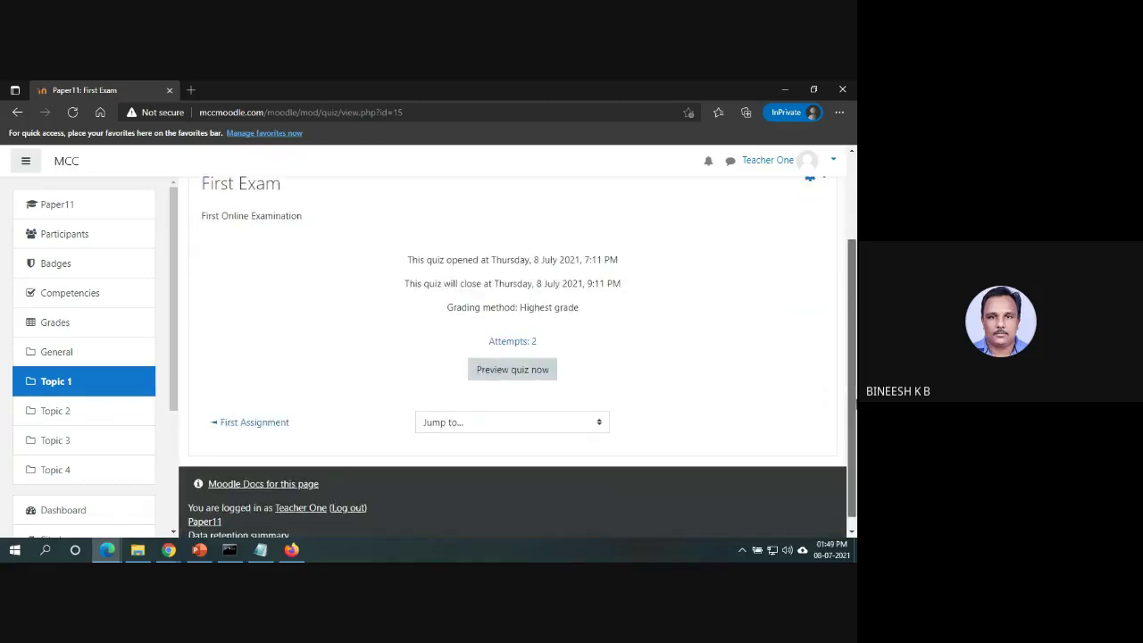
left_click(505, 342)
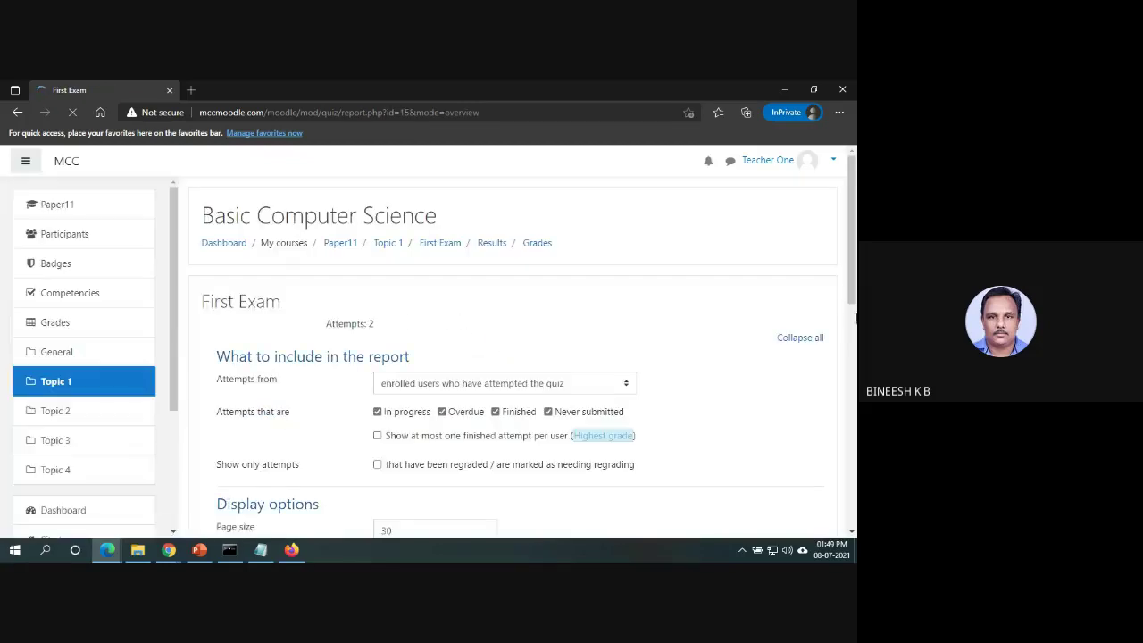
Scroll through the grades table (0.00 and 10.00), the 5.00 average and the chart.
scroll(855, 314, "down", 4)
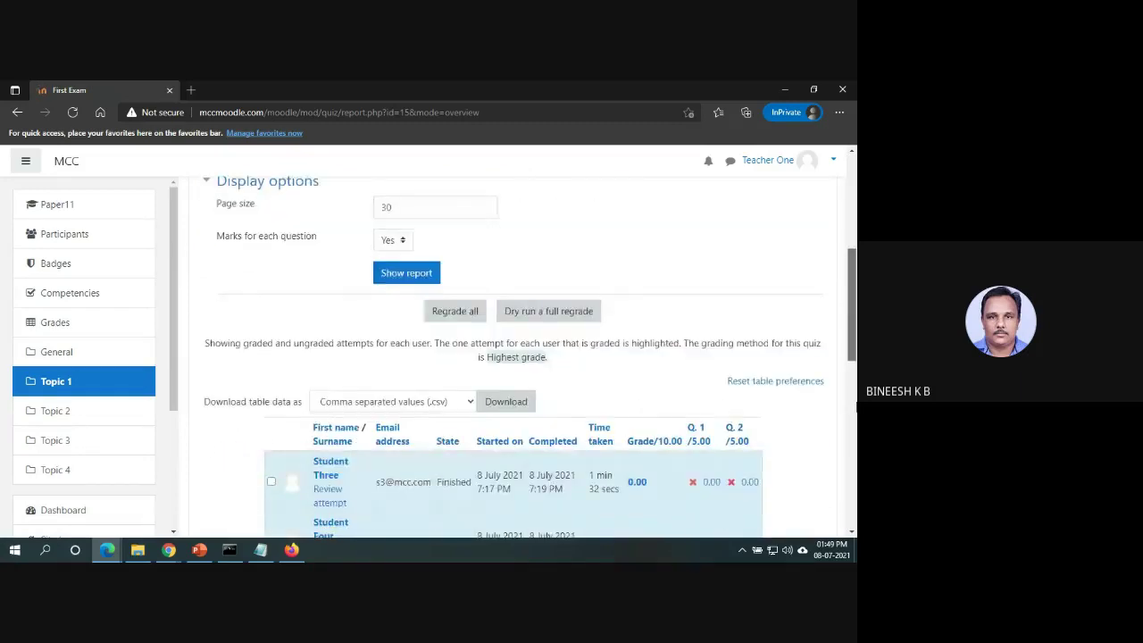
scroll(856, 406, "down", 3)
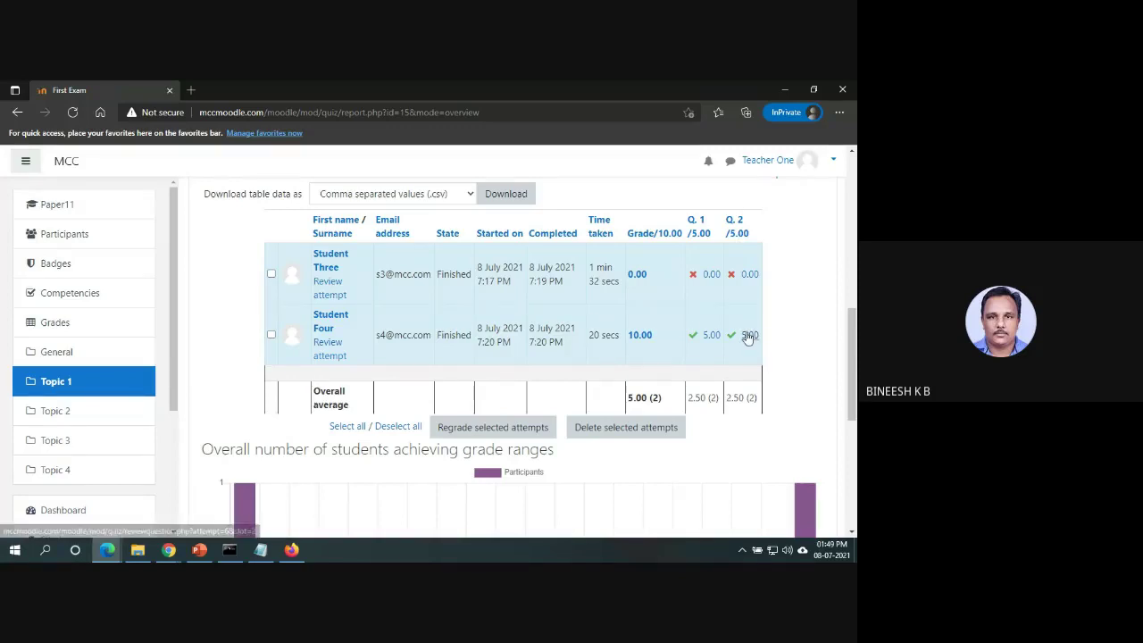
left_click_drag(854, 386, 846, 255)
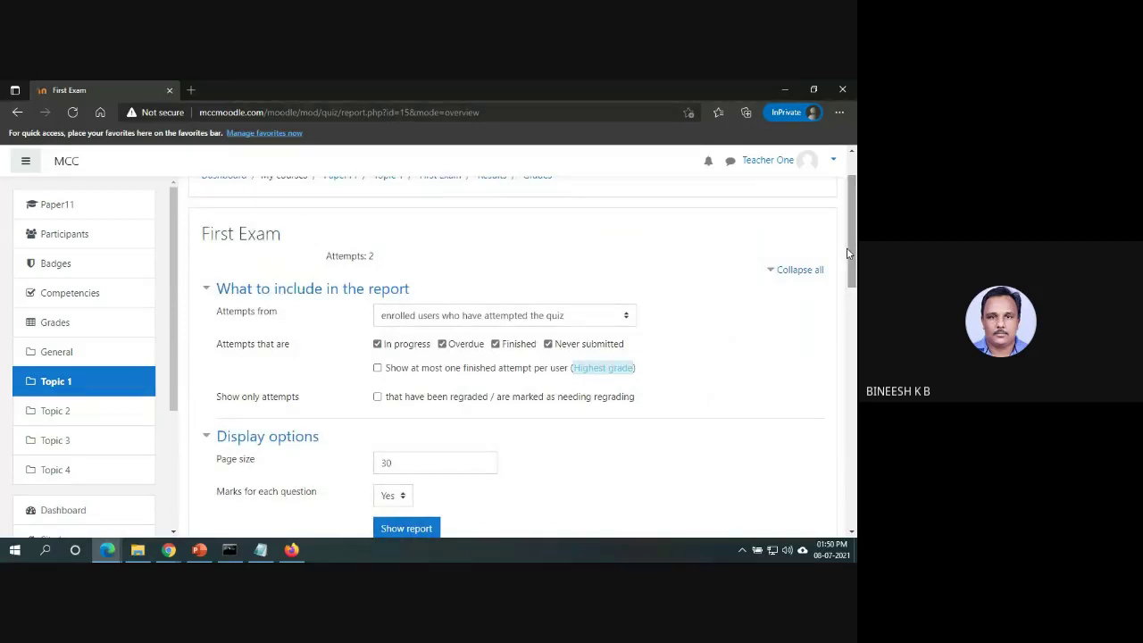
left_click_drag(847, 254, 846, 225)
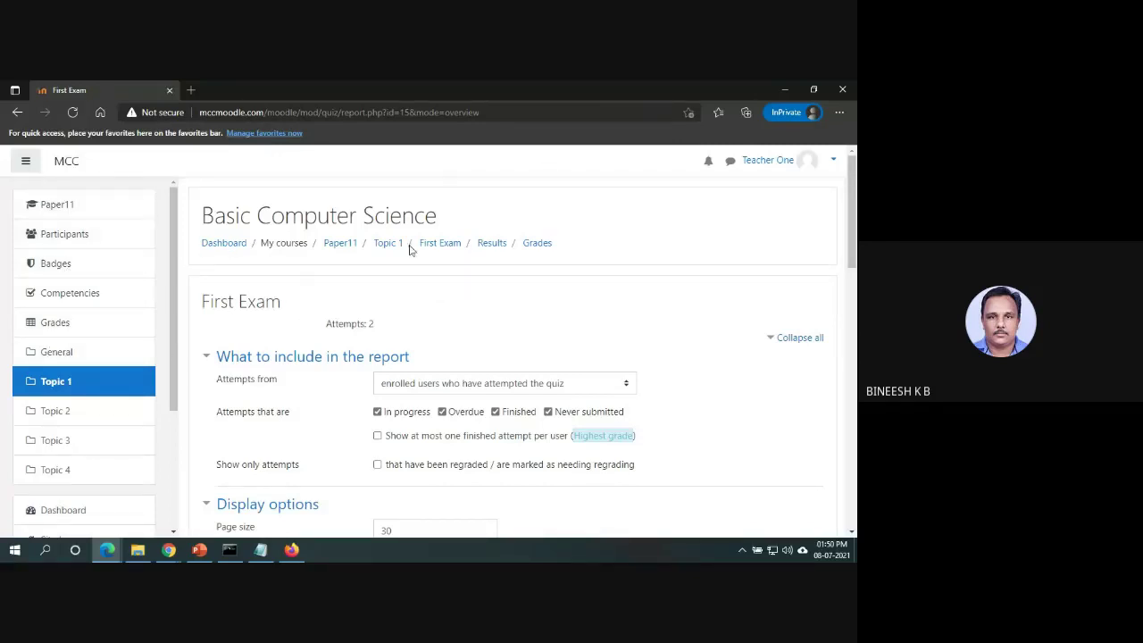
Return to the Basic Computer Science course page and look over Topic 1's activities.
left_click(75, 358)
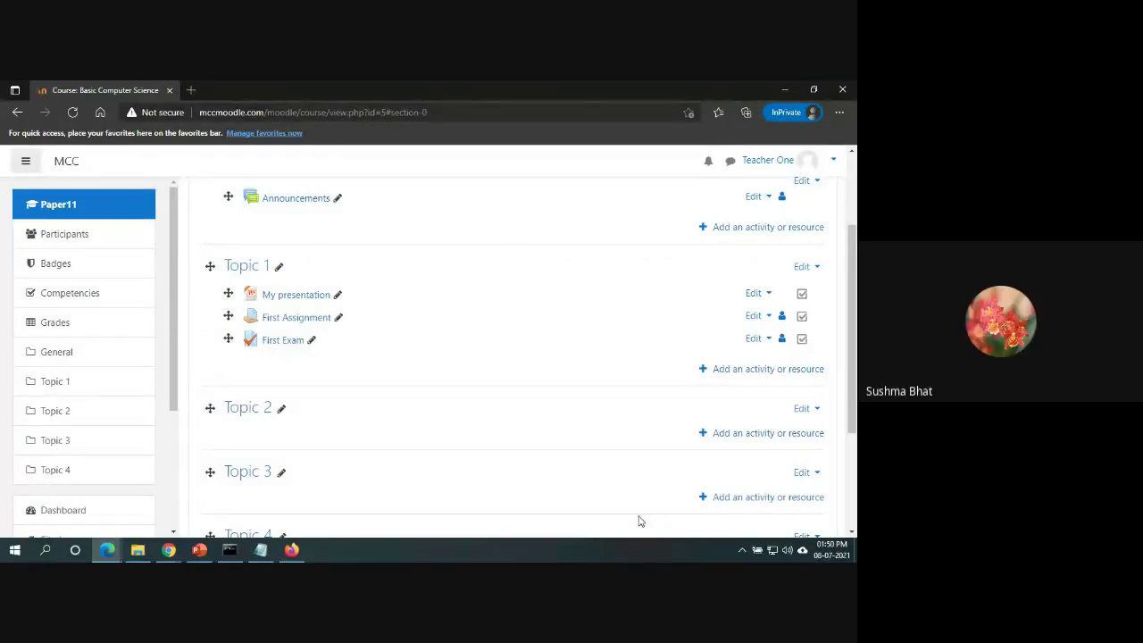
scroll(638, 521, "down", 3)
scroll(539, 338, "up", 3)
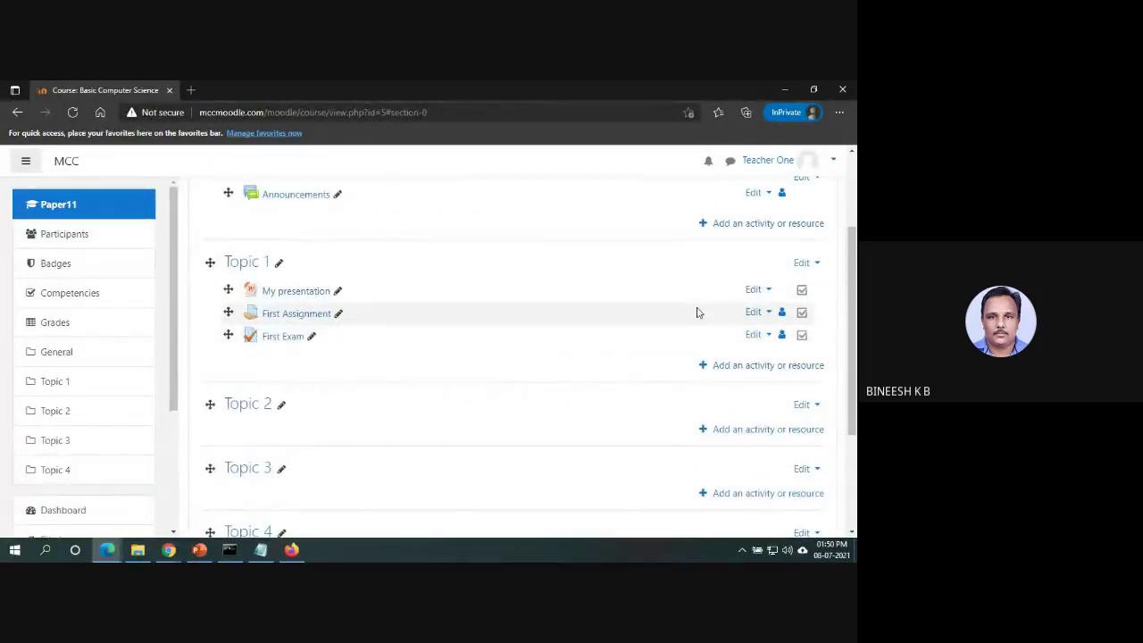
Choose the Quiz activity type to add to Topic 1.
left_click(793, 367)
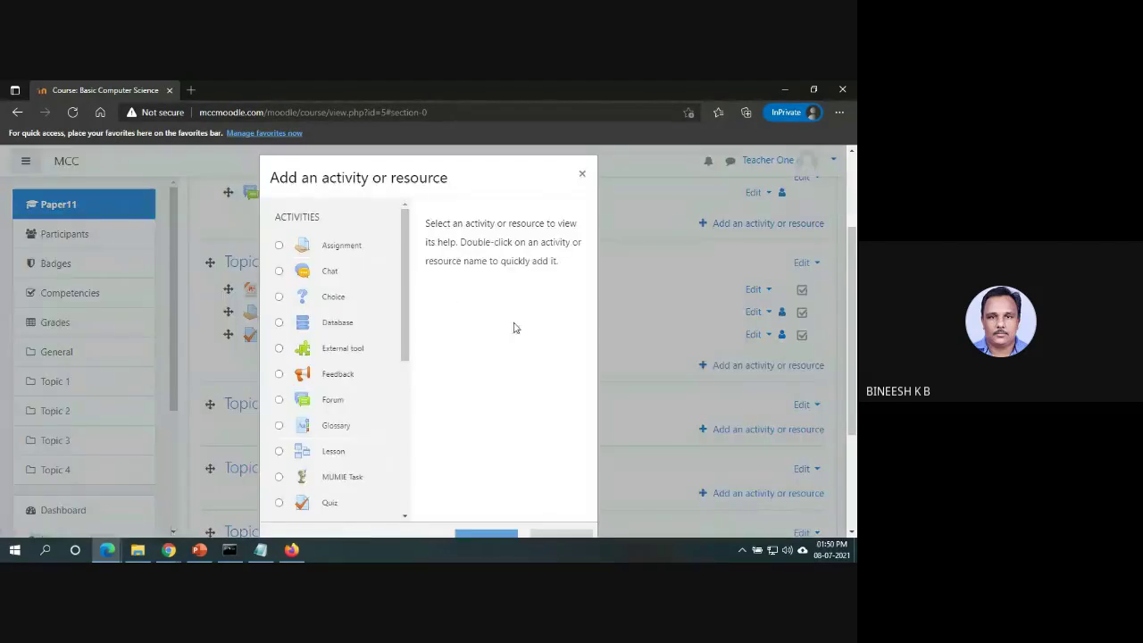
left_click_drag(406, 321, 406, 363)
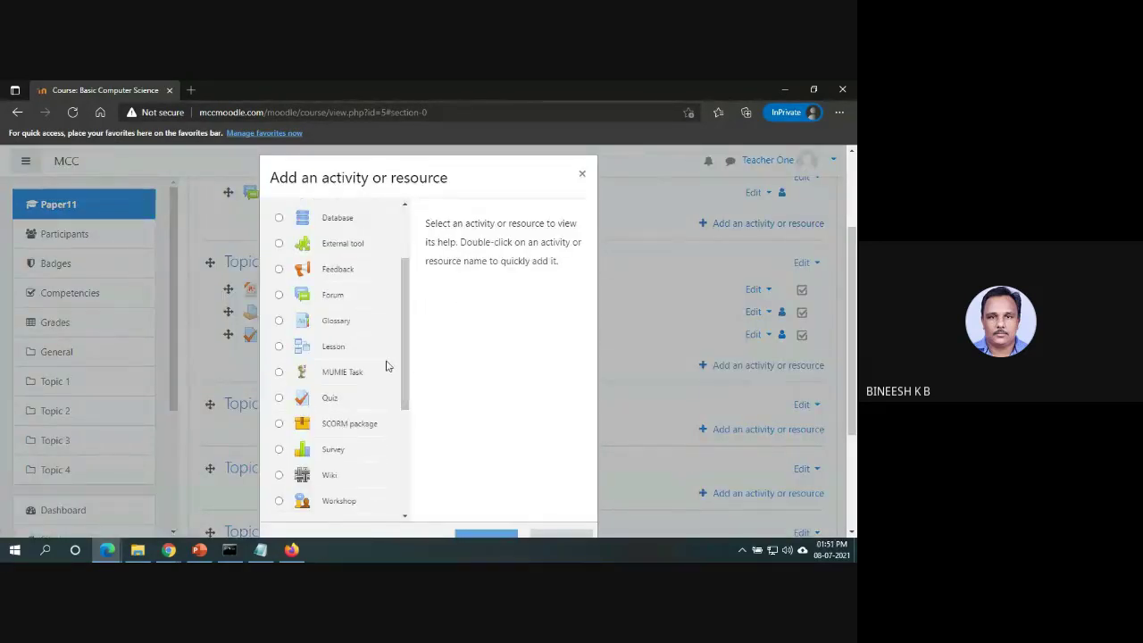
left_click(279, 399)
left_click(499, 533)
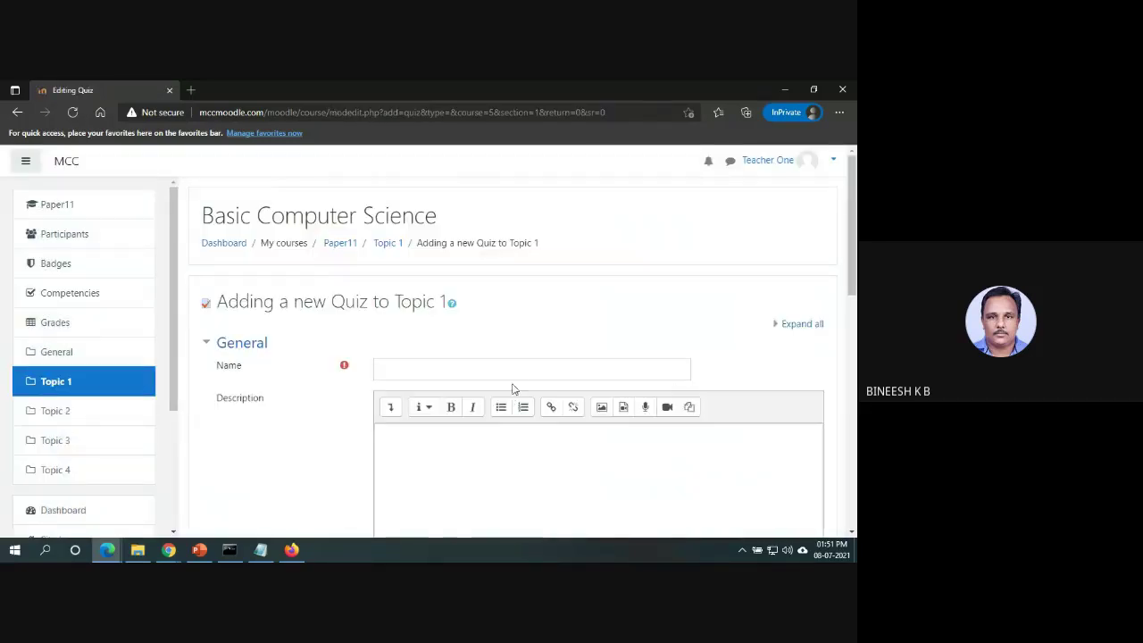
Name and describe the quiz 'Second Quiz' and save it back to the course.
left_click(522, 375)
type("Second Quiz")
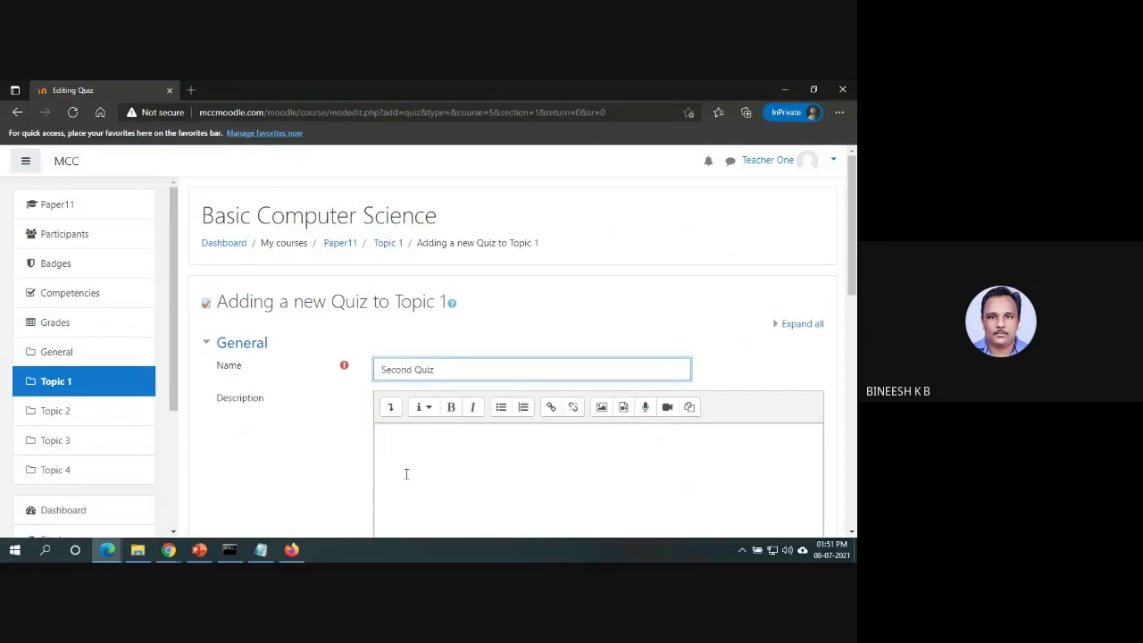
left_click(404, 474)
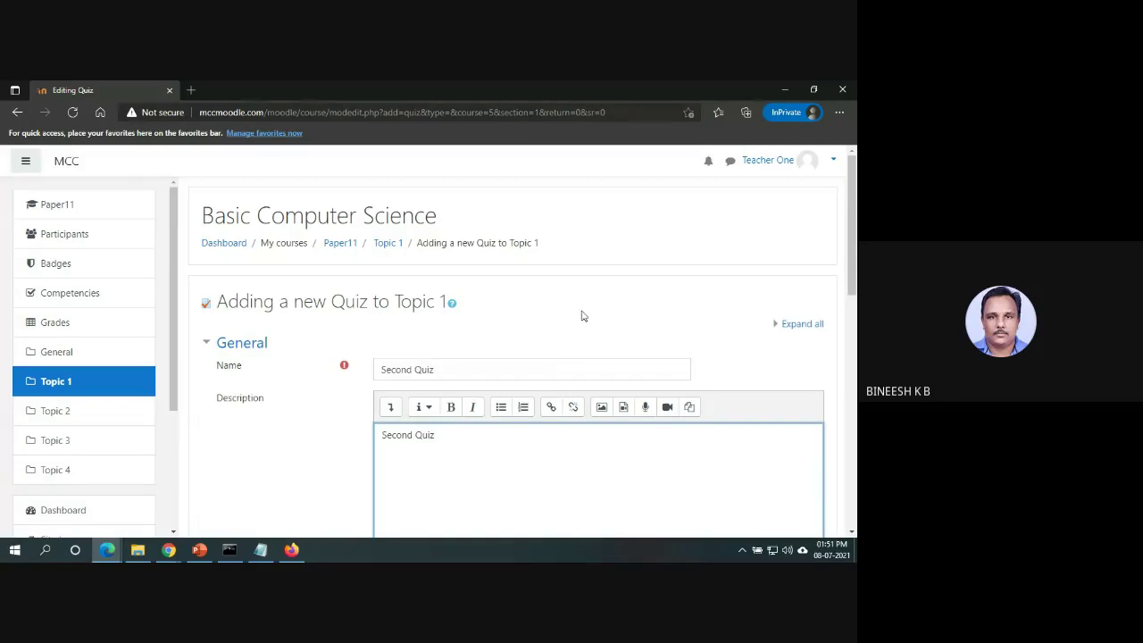
left_click_drag(849, 241, 851, 375)
left_click_drag(852, 429, 852, 509)
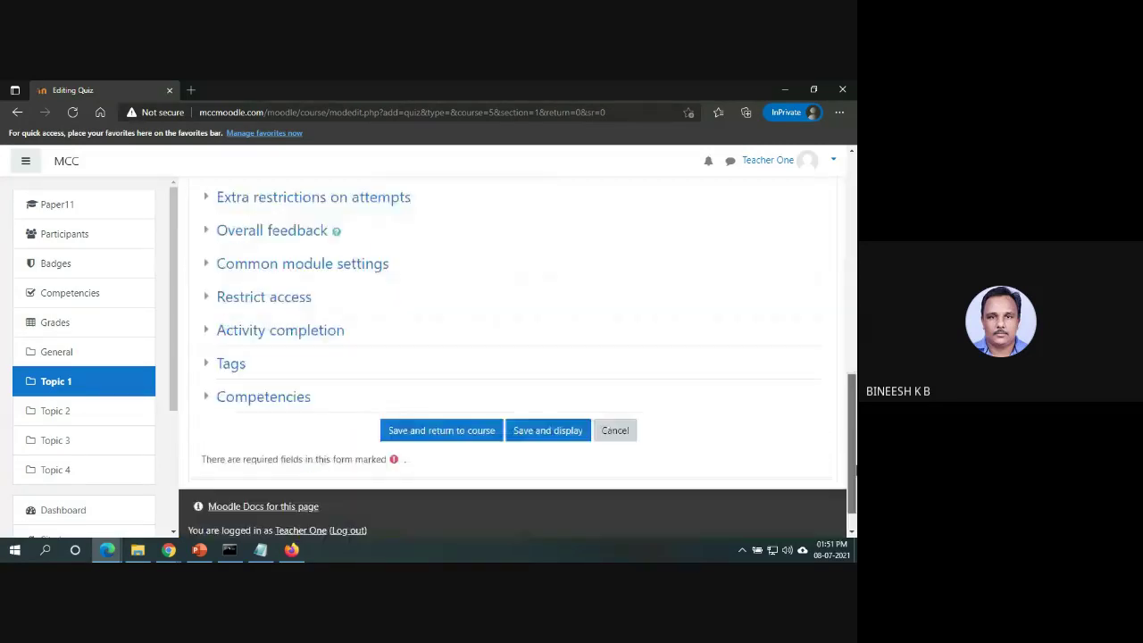
left_click(442, 431)
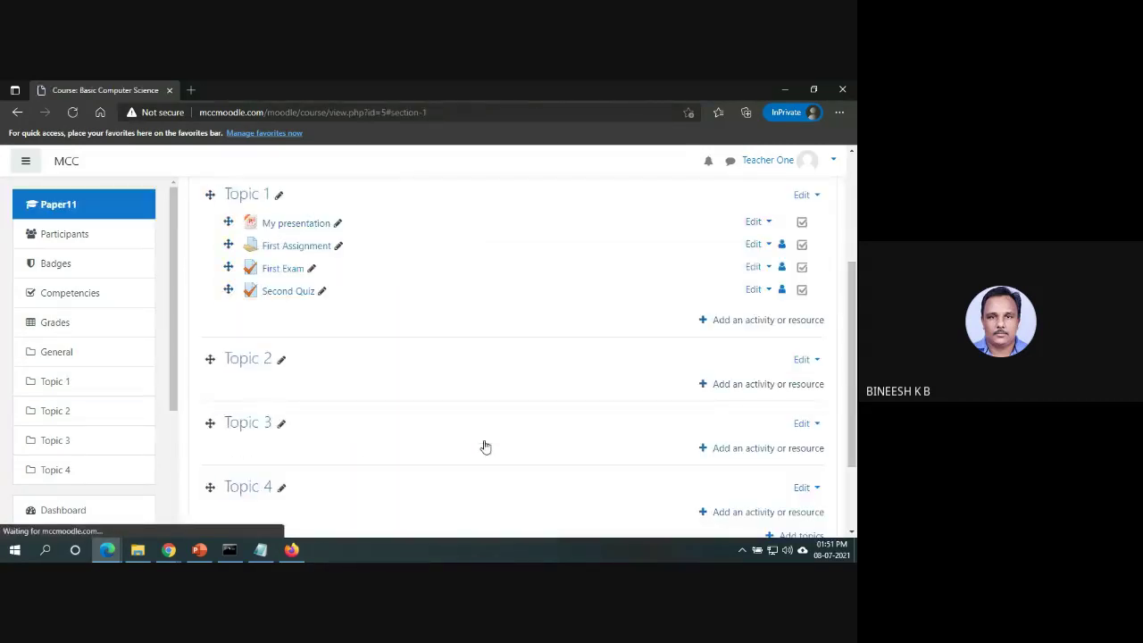
Add First Question and Question 2 from the question bank to Second Quiz.
left_click(284, 293)
left_click(511, 465)
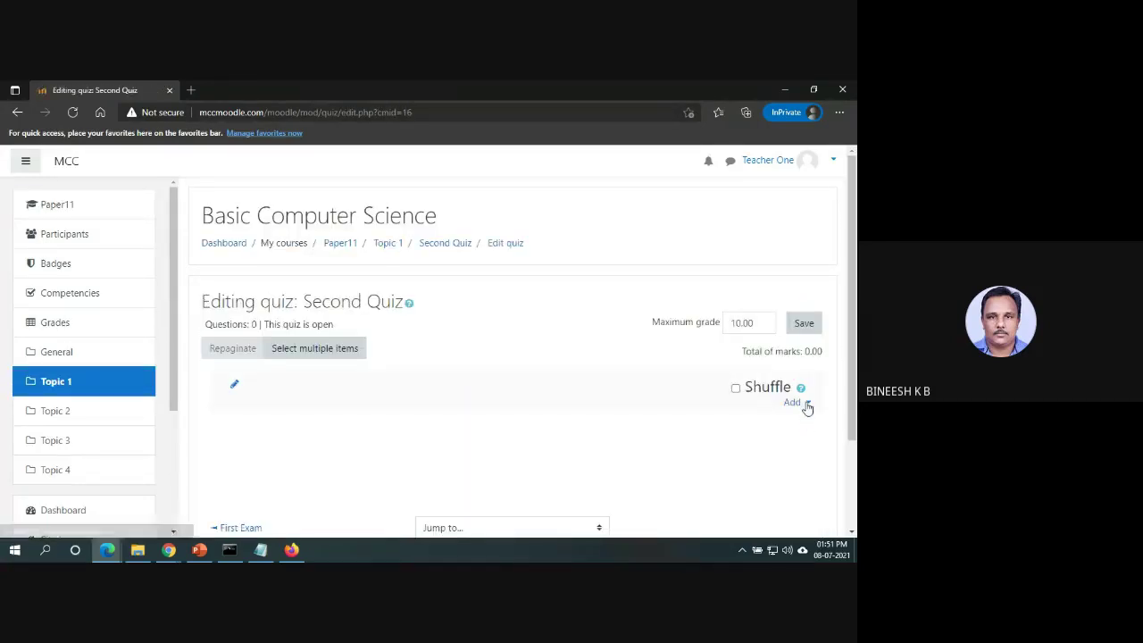
left_click(798, 402)
left_click(780, 446)
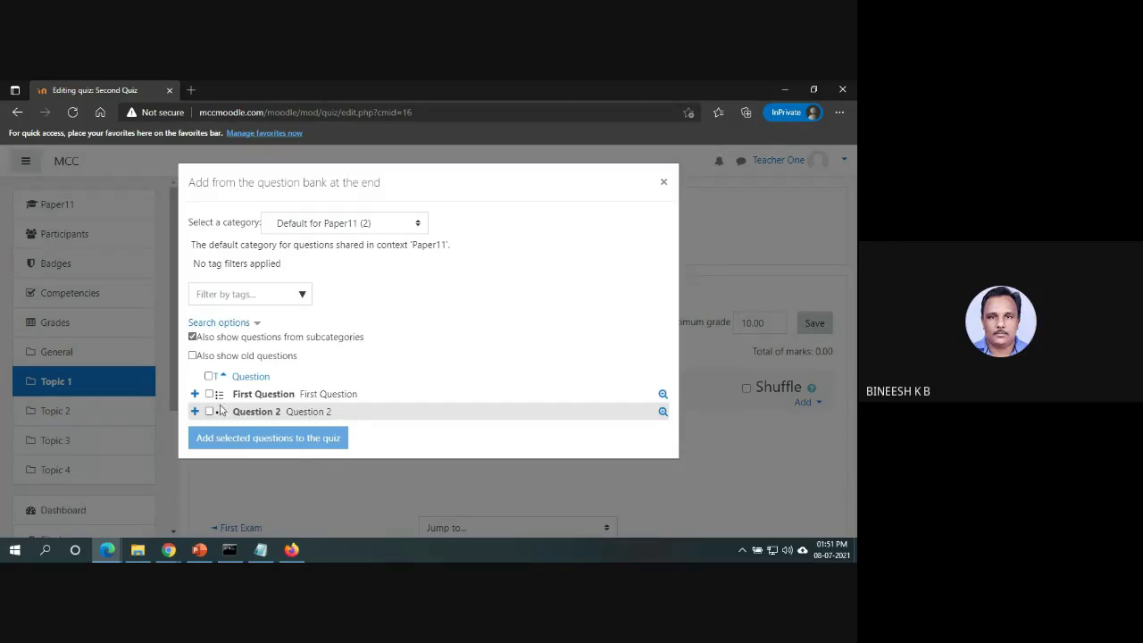
left_click(210, 395)
left_click(211, 412)
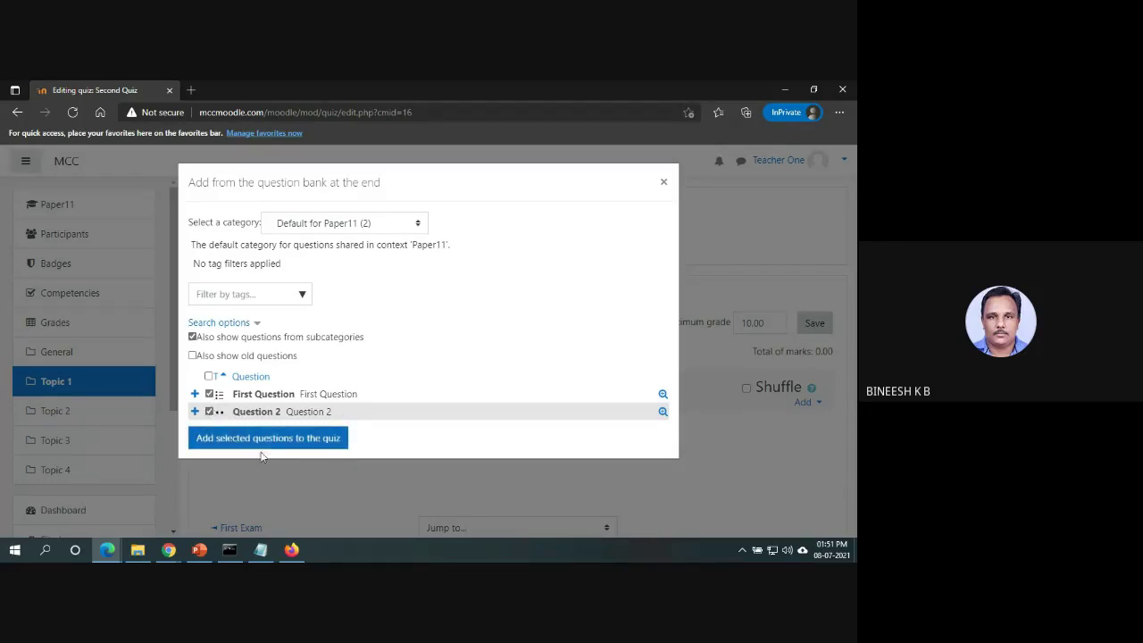
left_click(271, 443)
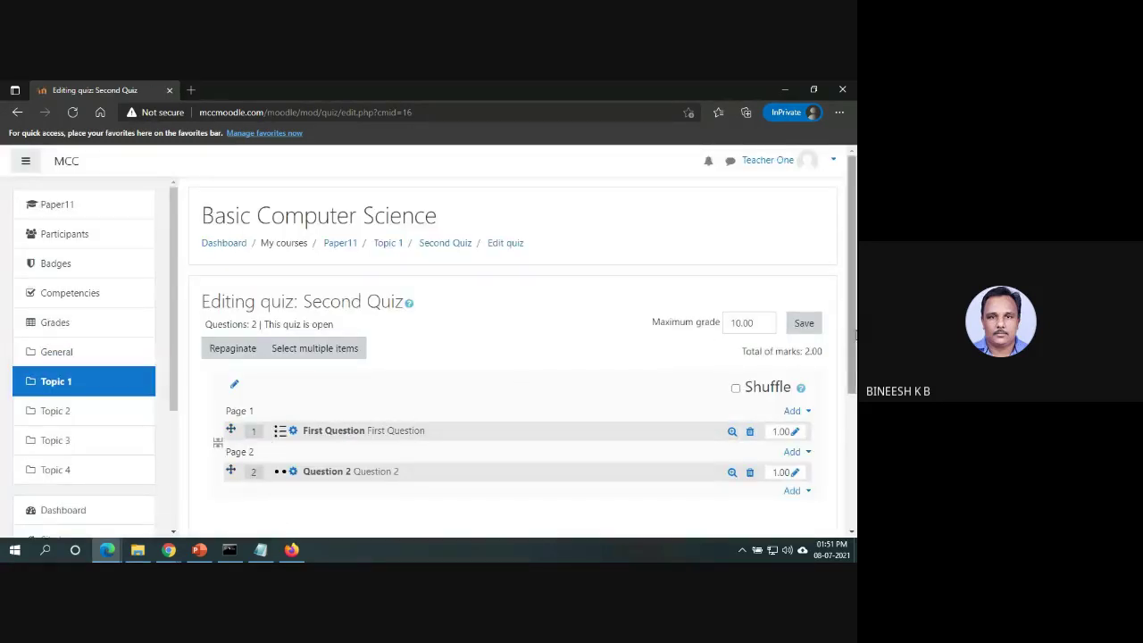
Open the question bank again to add a question at the end of the quiz.
left_click_drag(854, 336, 854, 377)
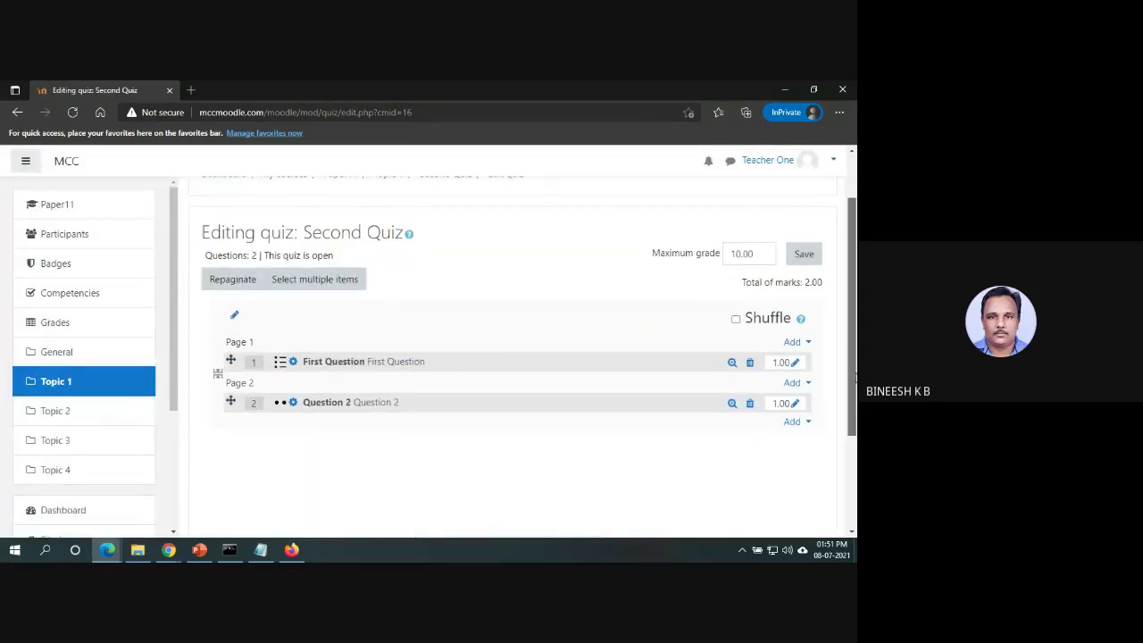
left_click(791, 343)
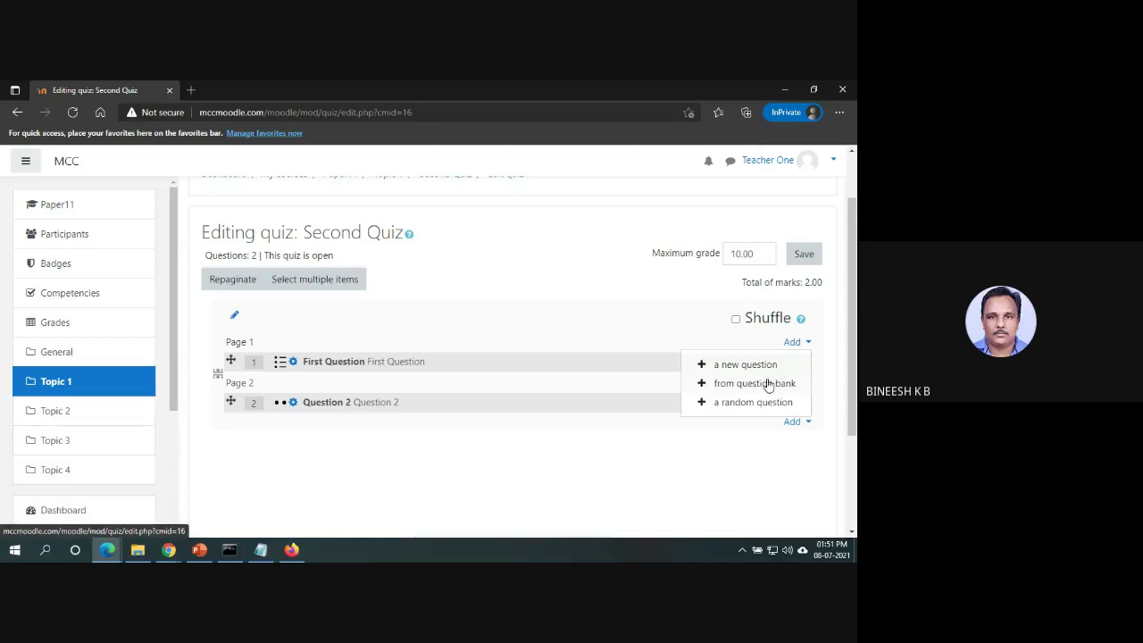
left_click(760, 459)
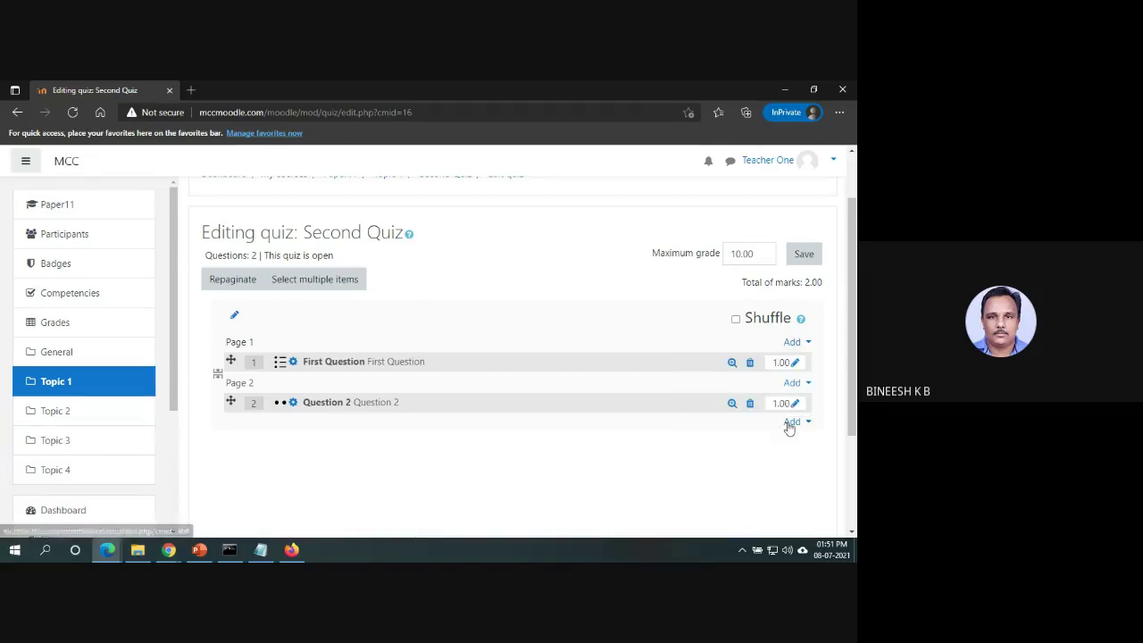
left_click(790, 424)
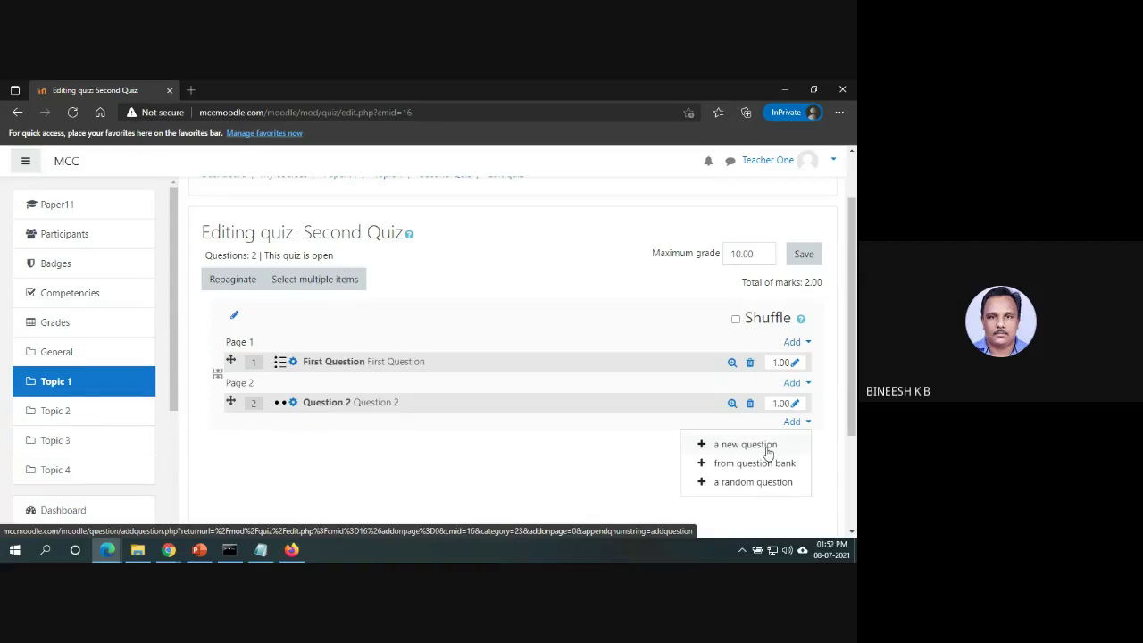
left_click(755, 462)
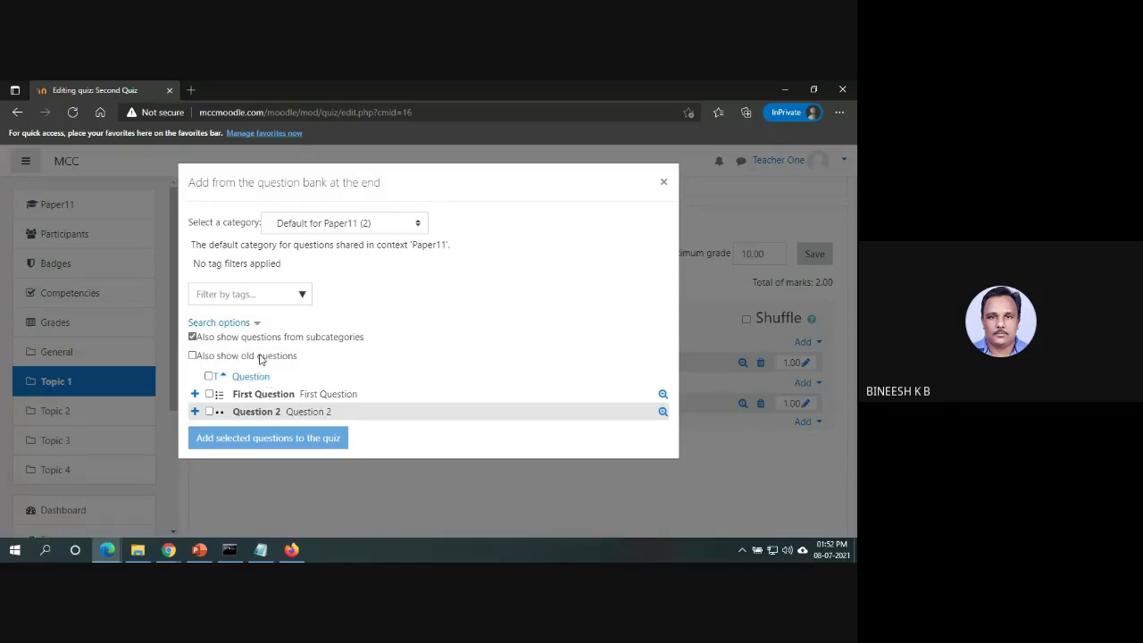
Keep the Default for Paper11 category, stop showing subcategory questions, and close the bank.
left_click(410, 229)
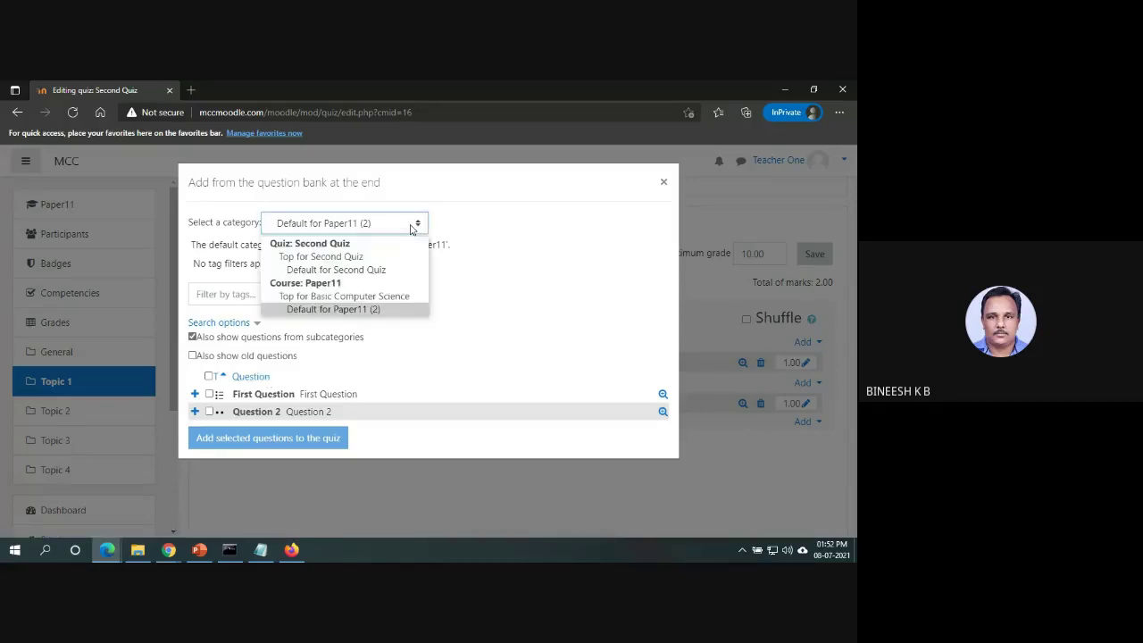
left_click(409, 229)
left_click(304, 301)
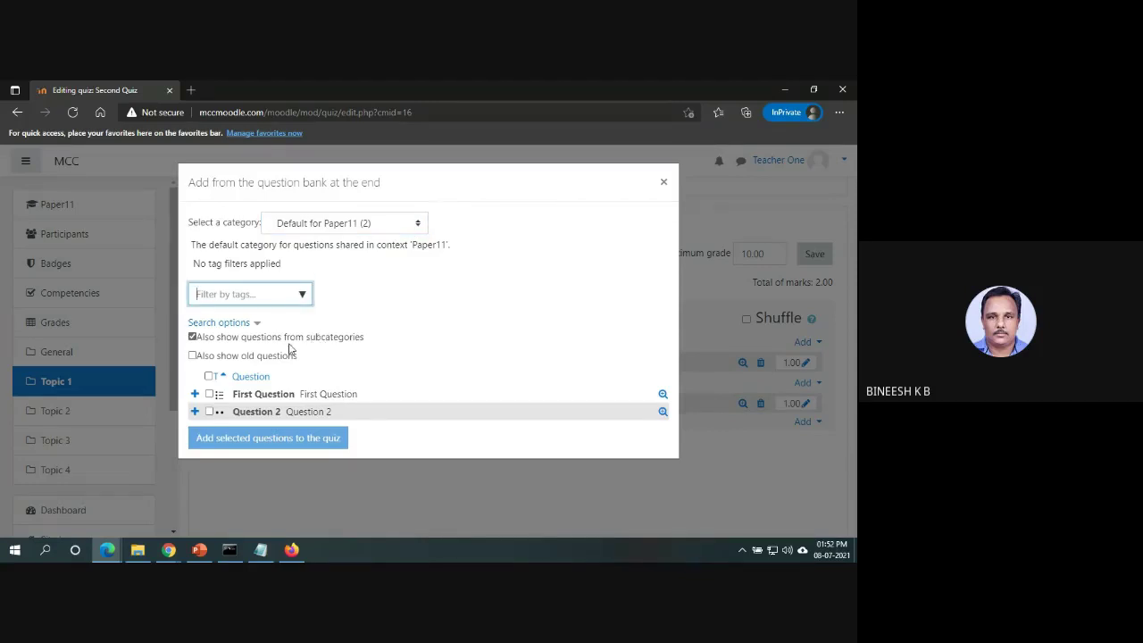
left_click(287, 341)
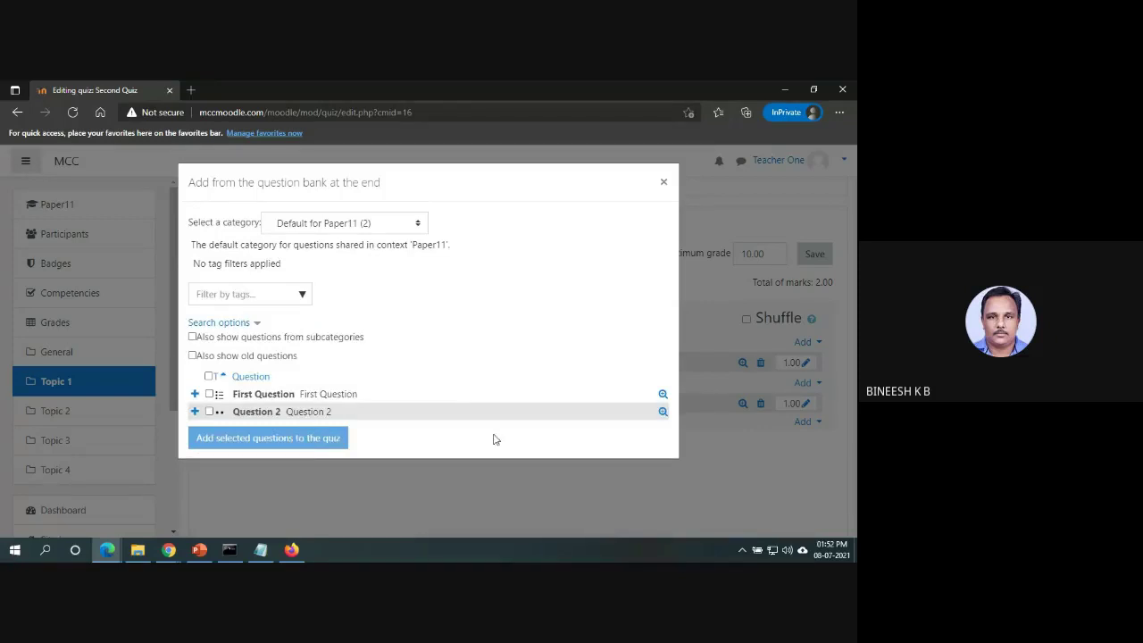
left_click(666, 183)
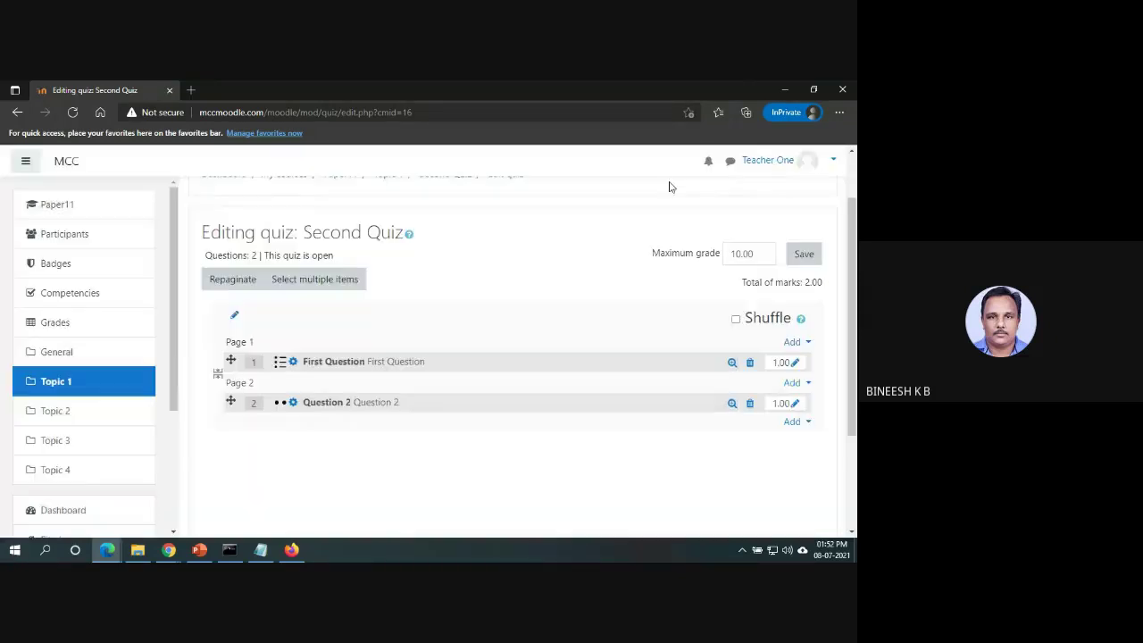
Start a new Short answer question on page 1 of Second Quiz.
left_click(797, 342)
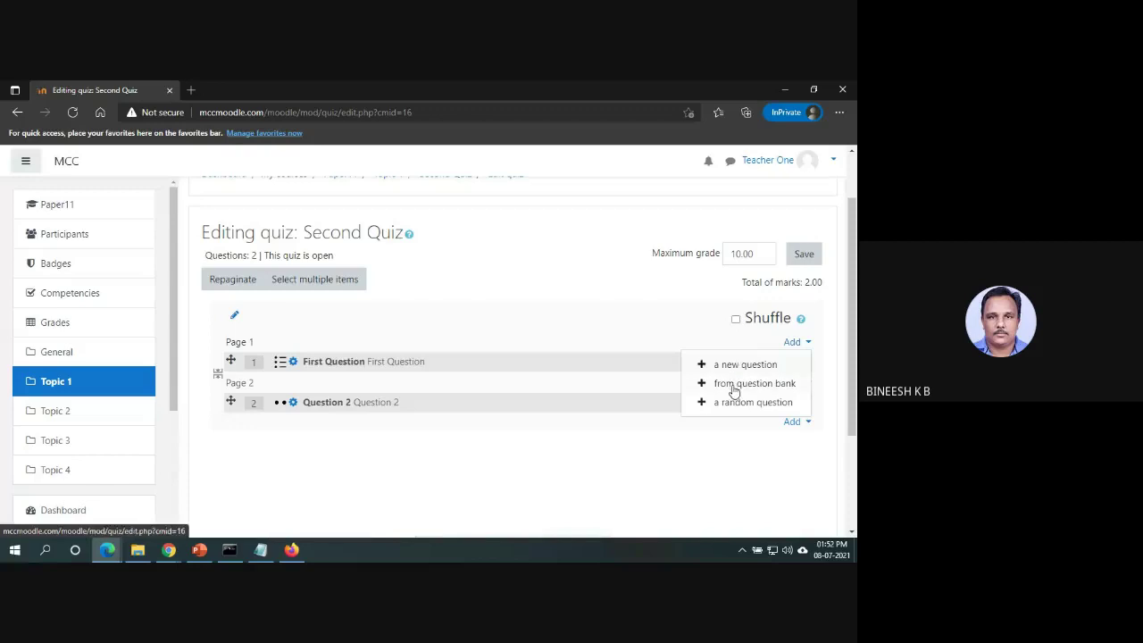
left_click(754, 362)
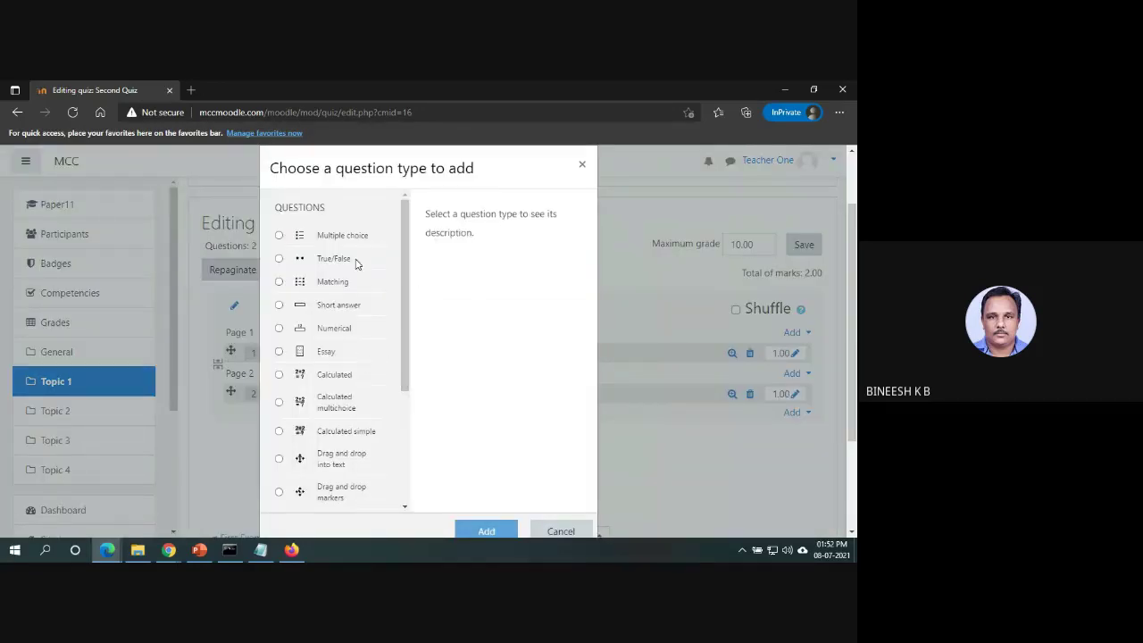
left_click(279, 305)
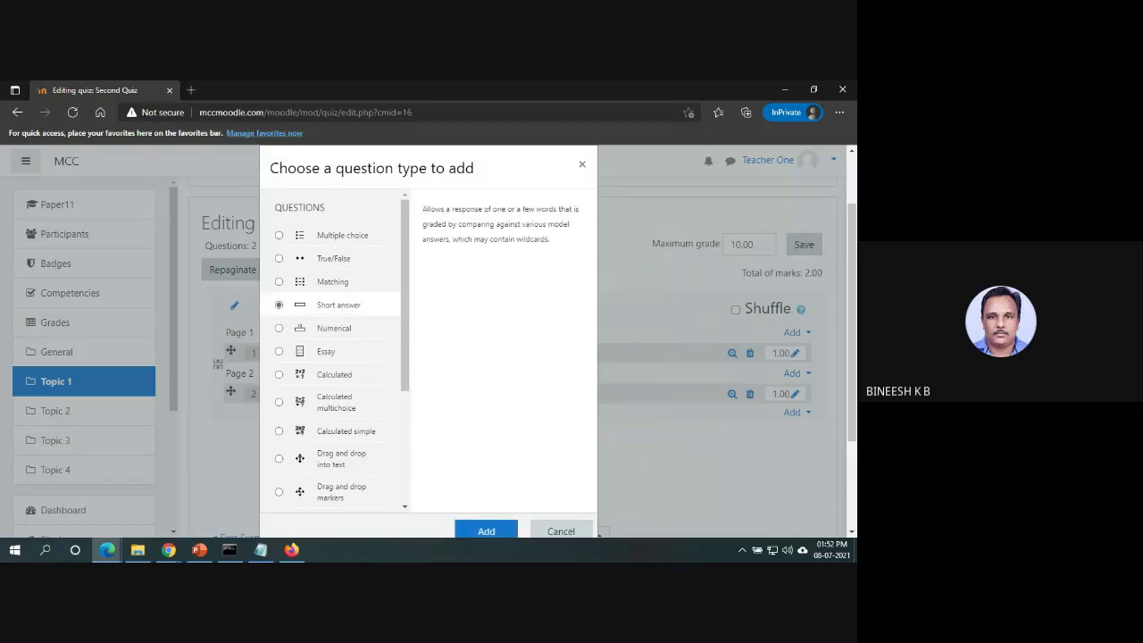
left_click(501, 531)
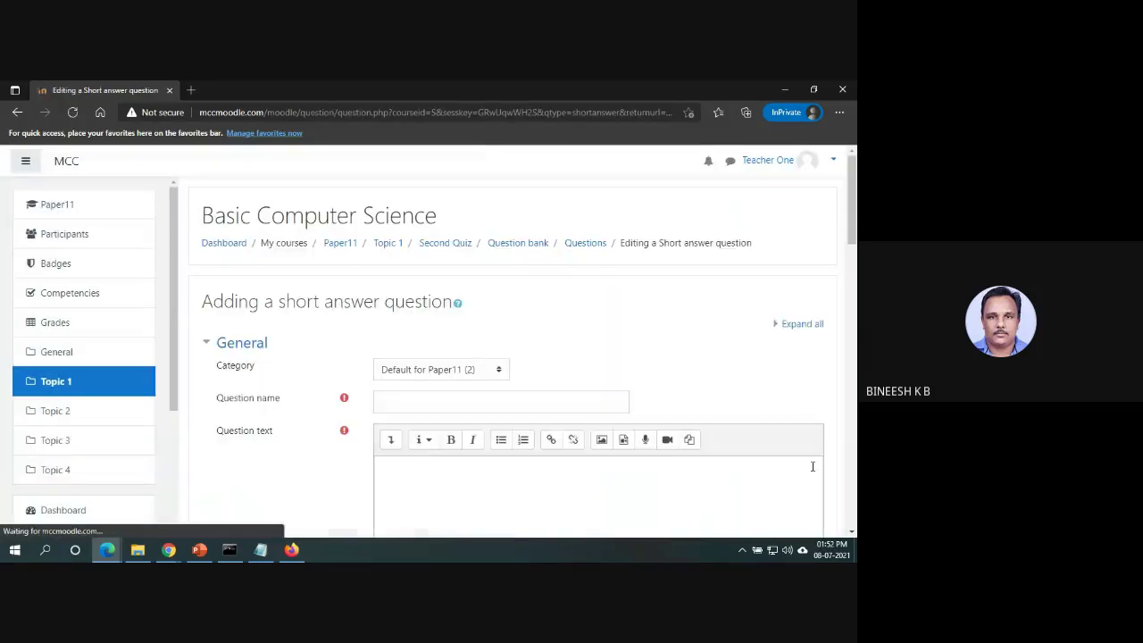
Enter the question name Question 3 and its question text in the form.
left_click(504, 400)
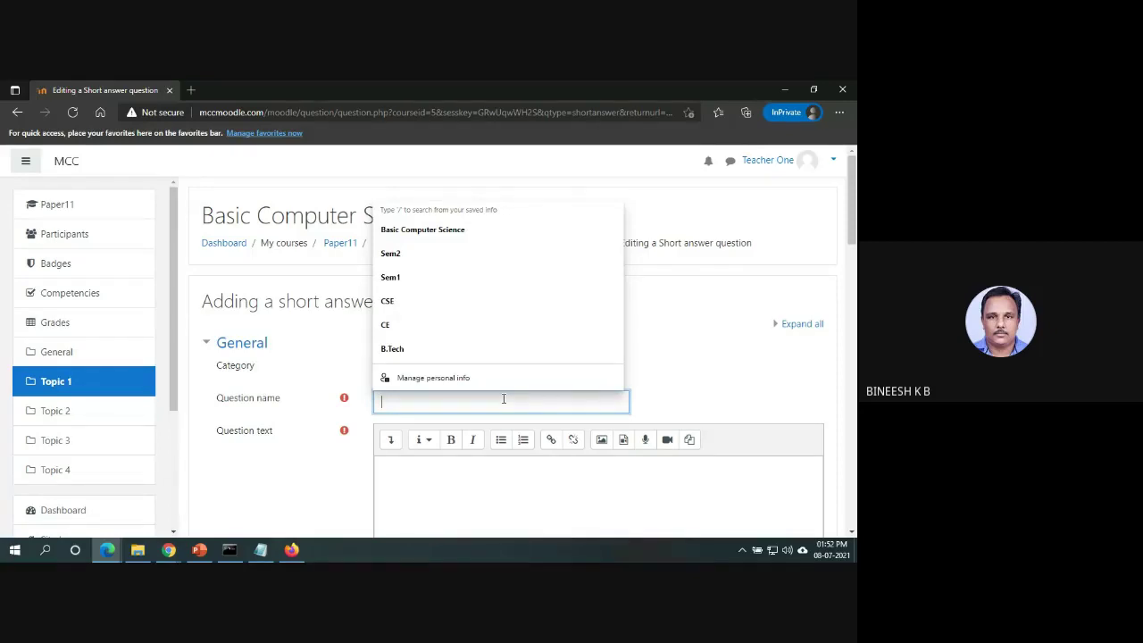
left_click(504, 399)
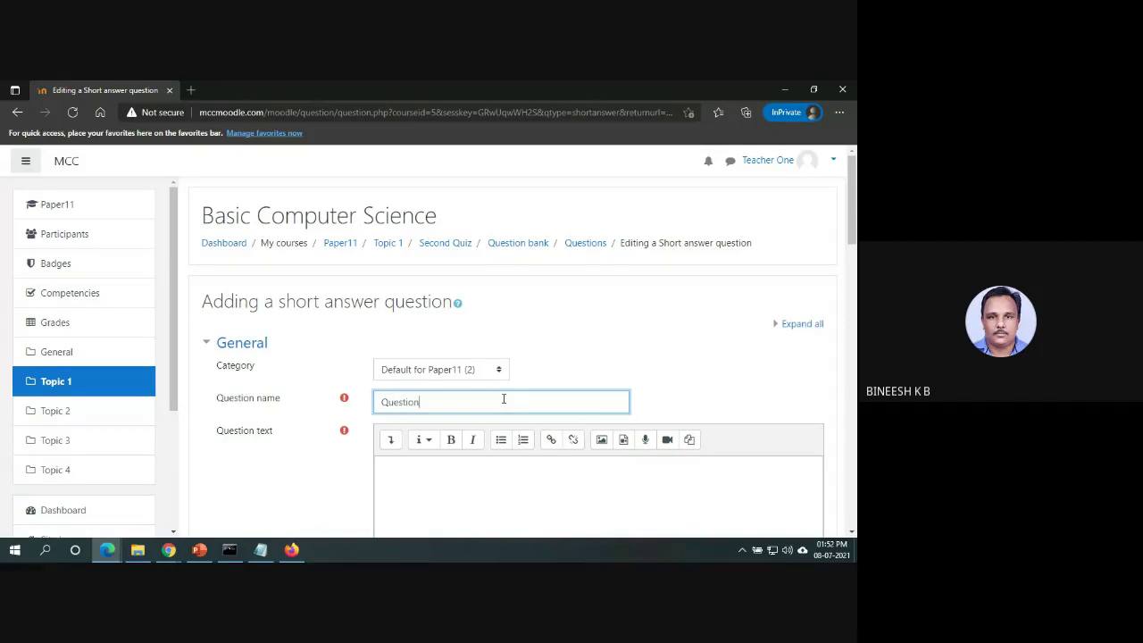
left_click(489, 481)
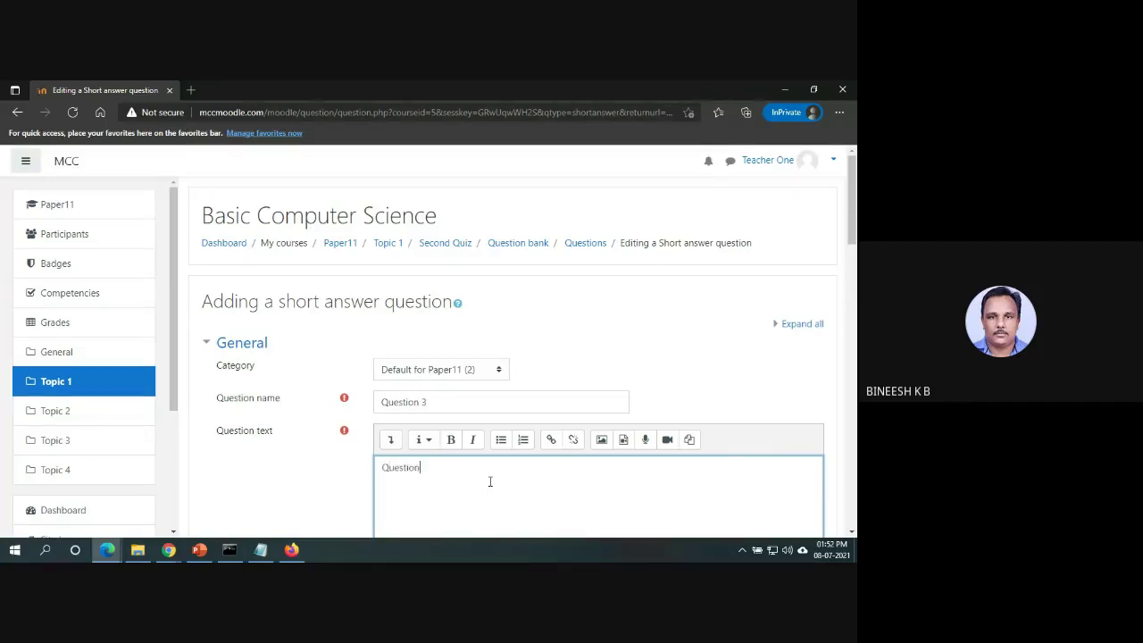
left_click_drag(853, 213, 854, 370)
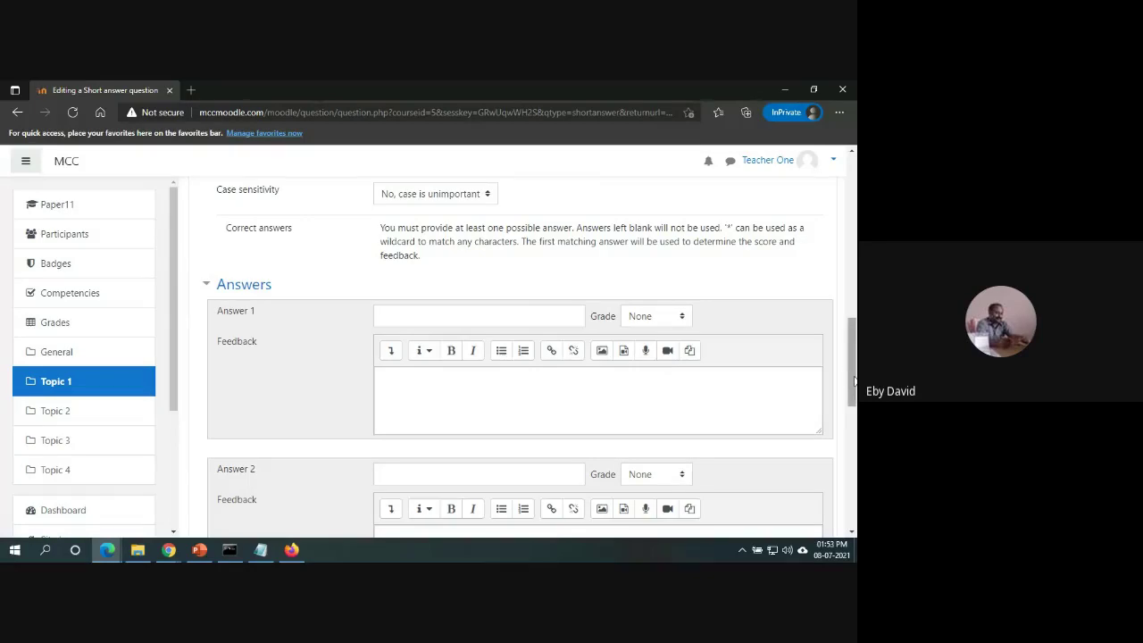
left_click_drag(855, 382, 854, 339)
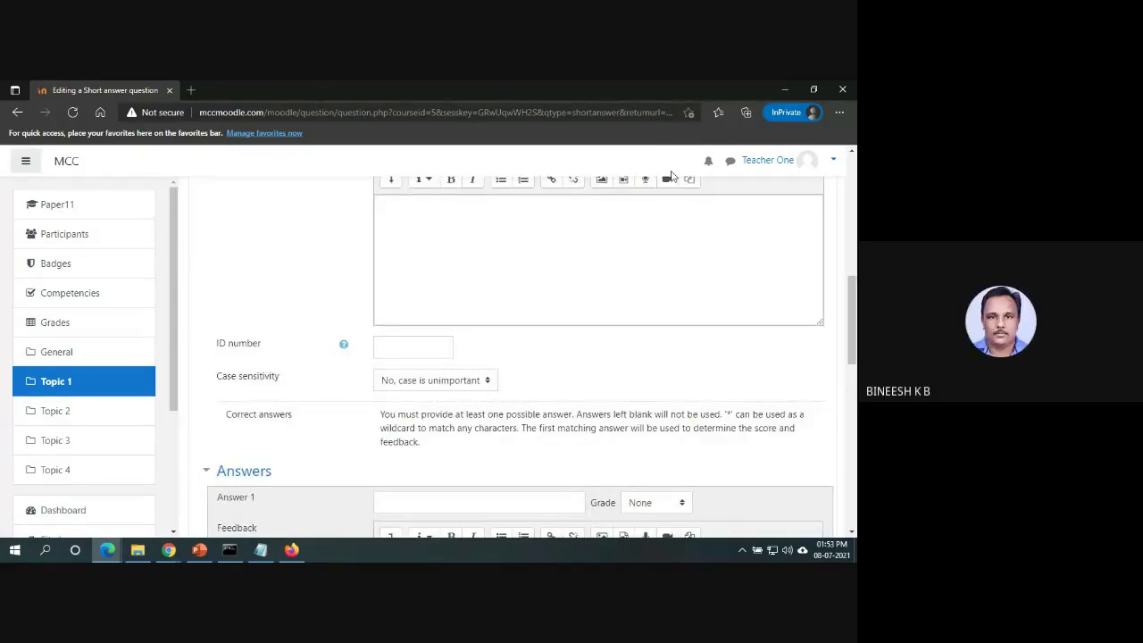
left_click(168, 549)
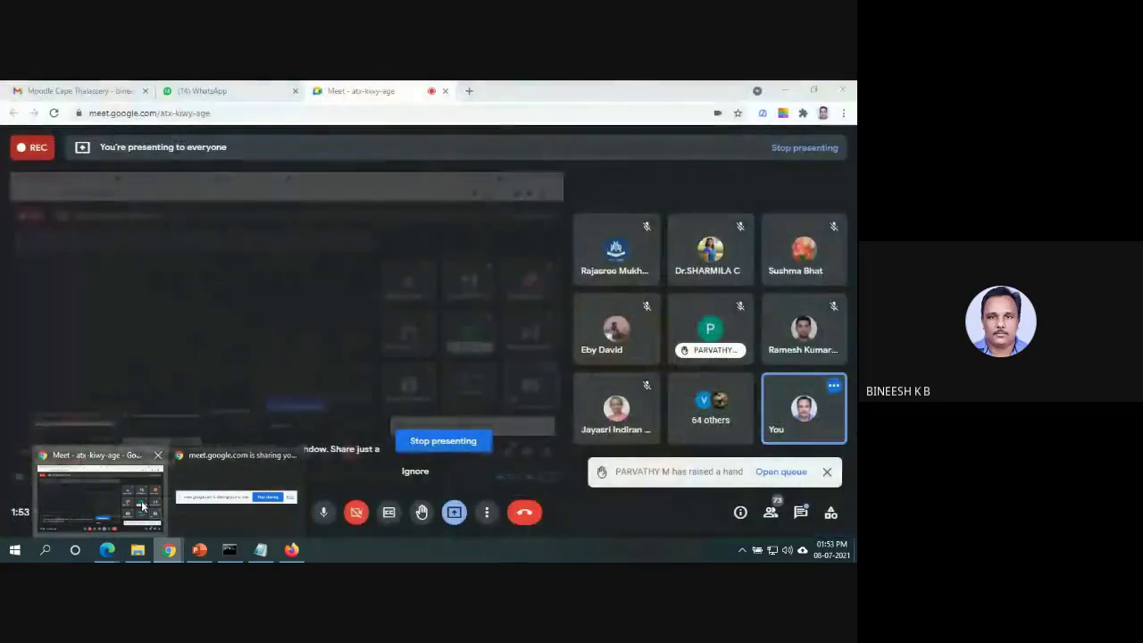
Check the Google Meet people list and chat, then return to Moodle's Participants page.
left_click(98, 491)
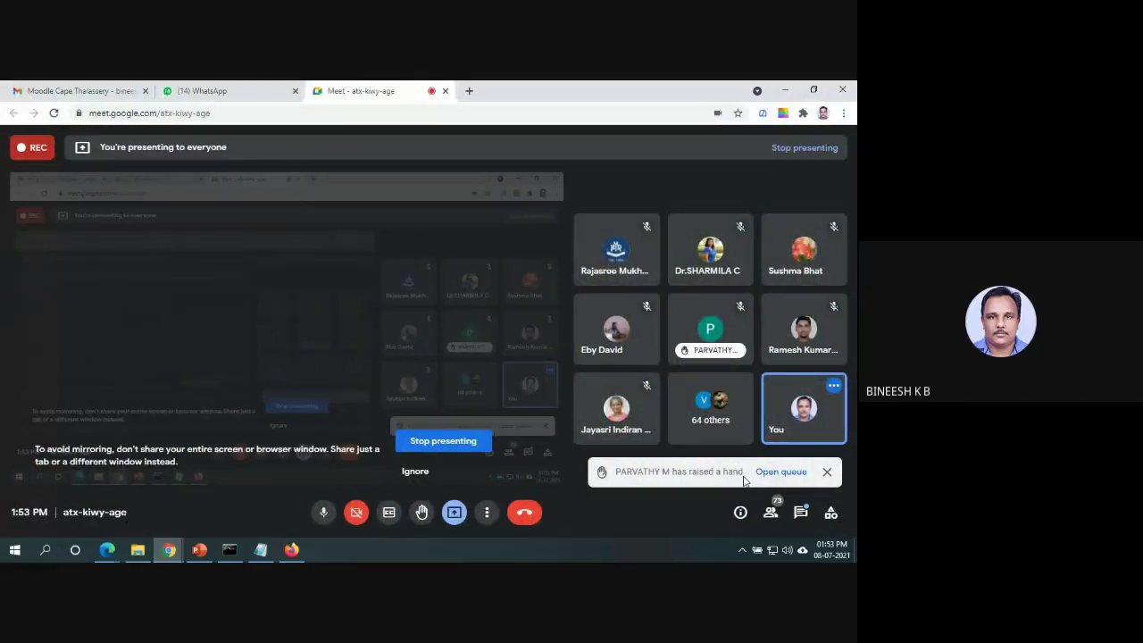
left_click(779, 472)
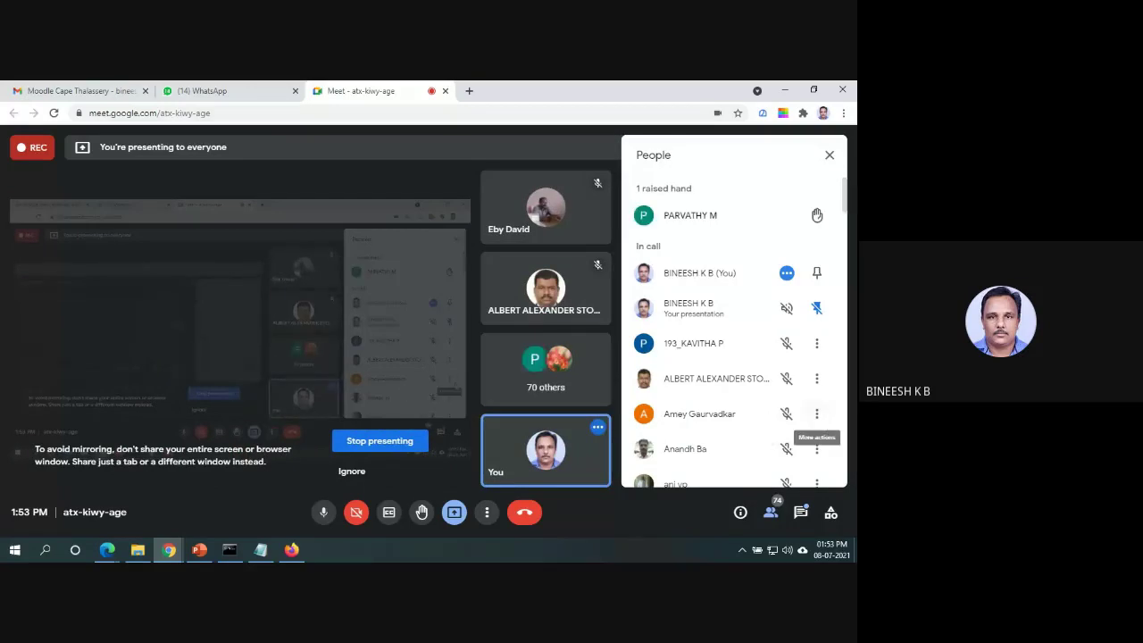
left_click(801, 514)
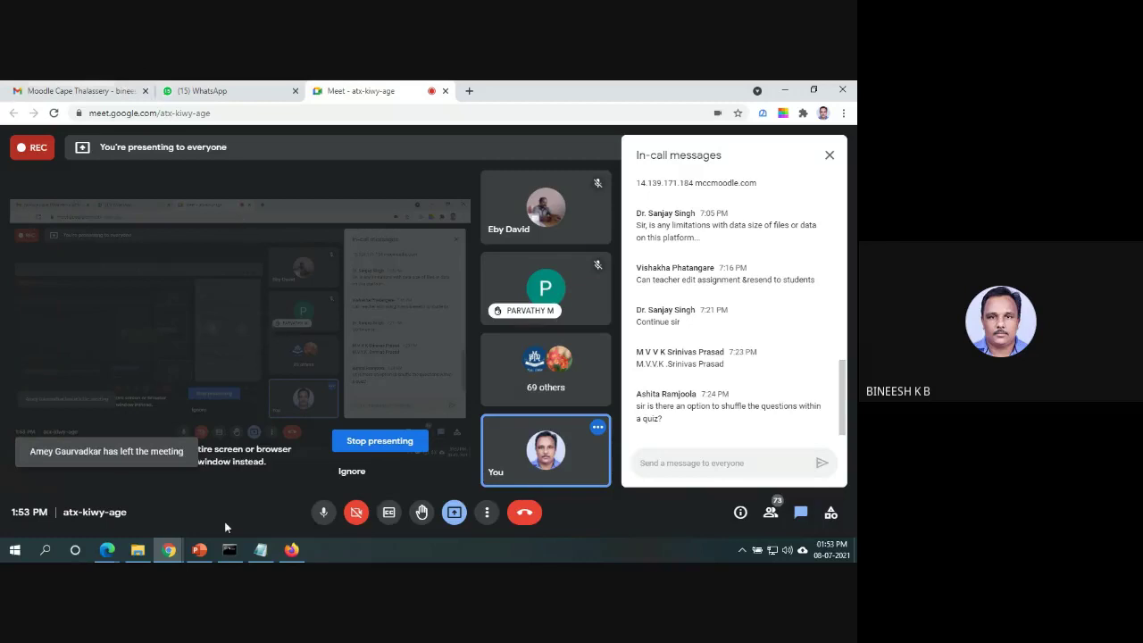
left_click(107, 551)
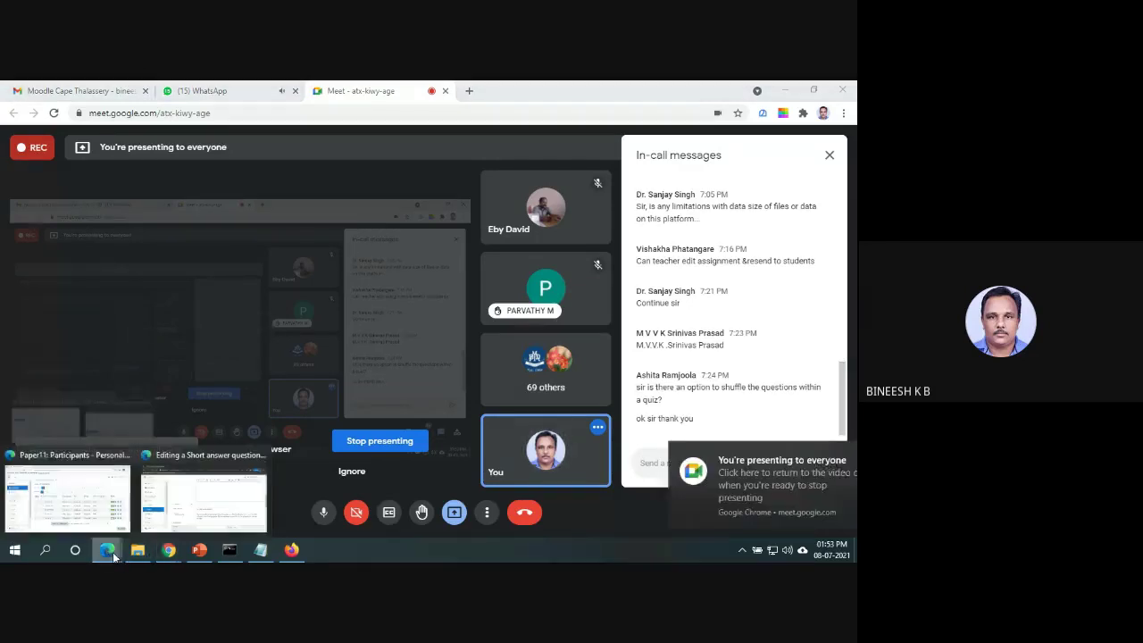
left_click(96, 518)
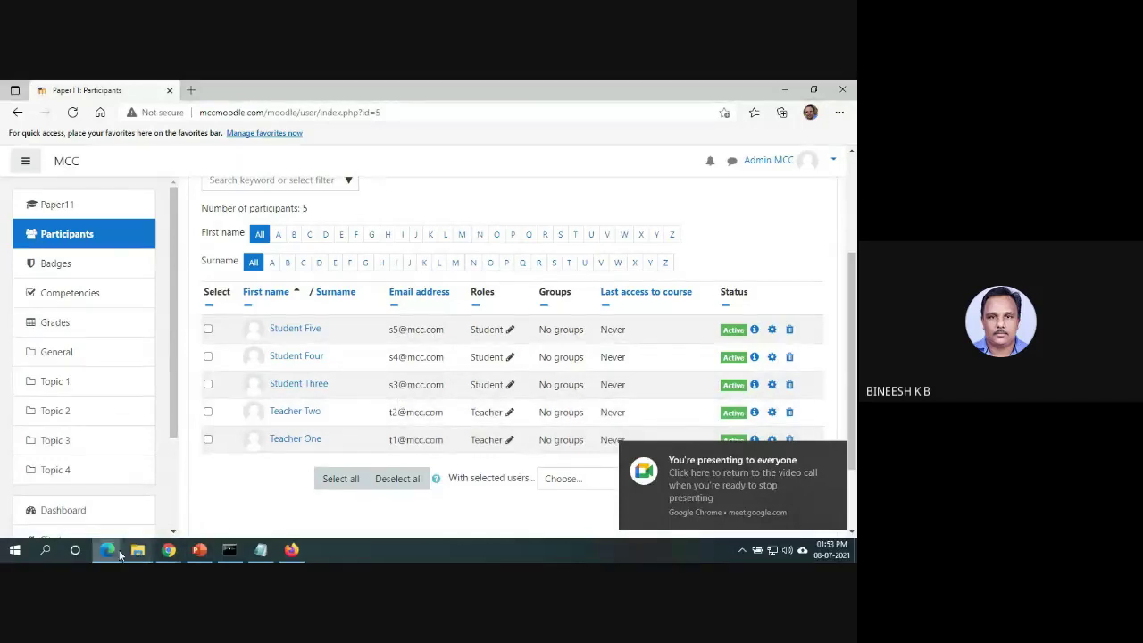
Return to the short-answer question form and try saving it.
left_click(115, 554)
left_click(183, 502)
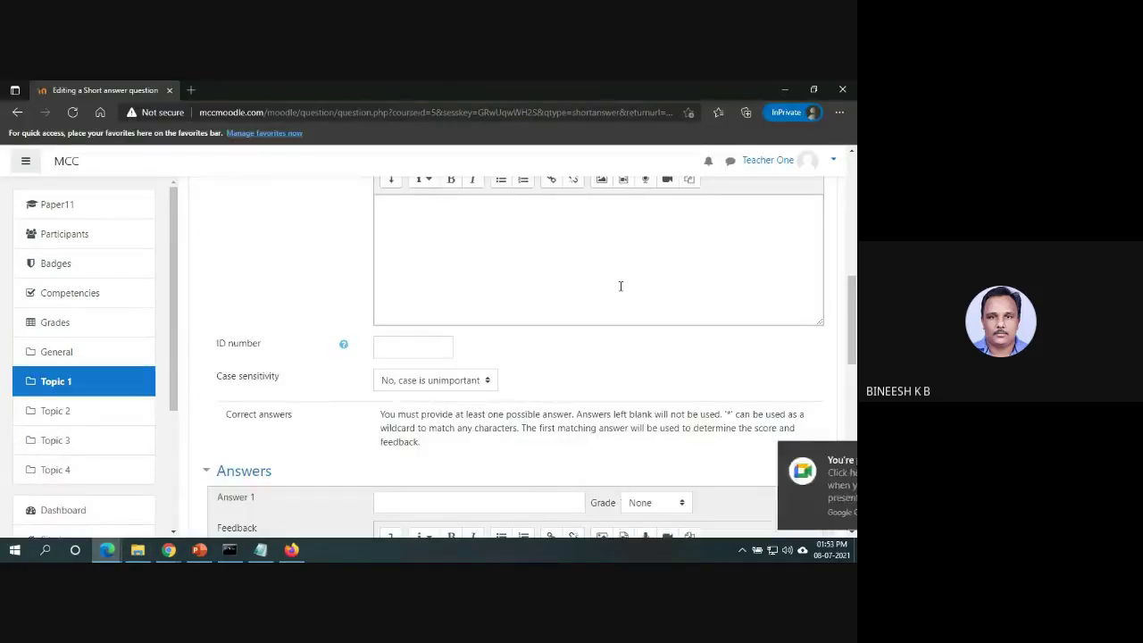
left_click_drag(853, 322, 852, 486)
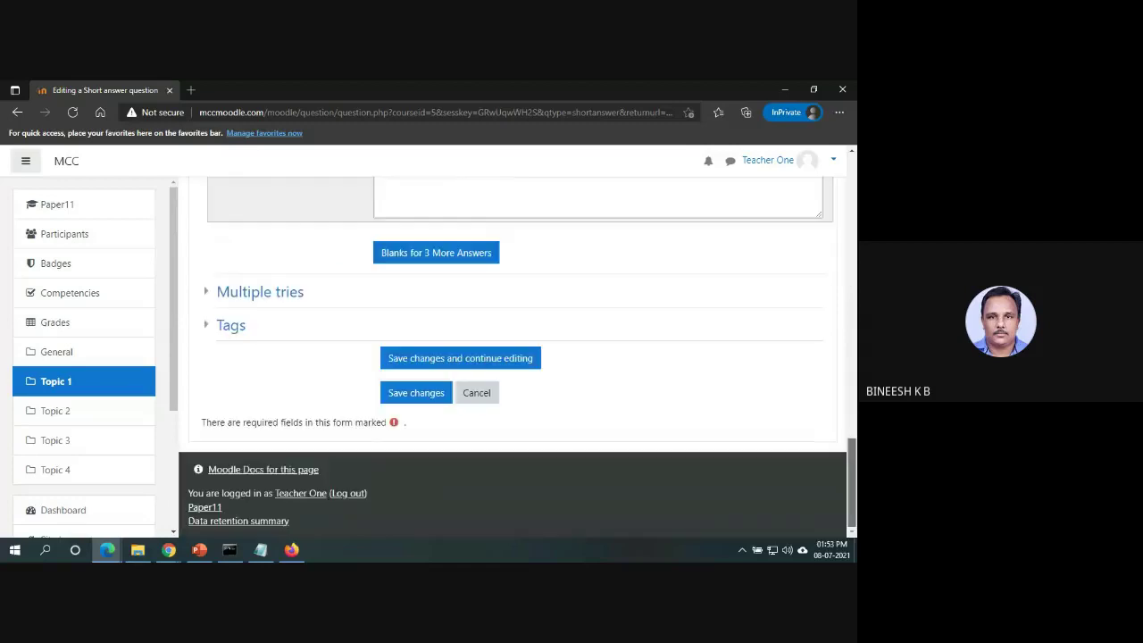
left_click(438, 402)
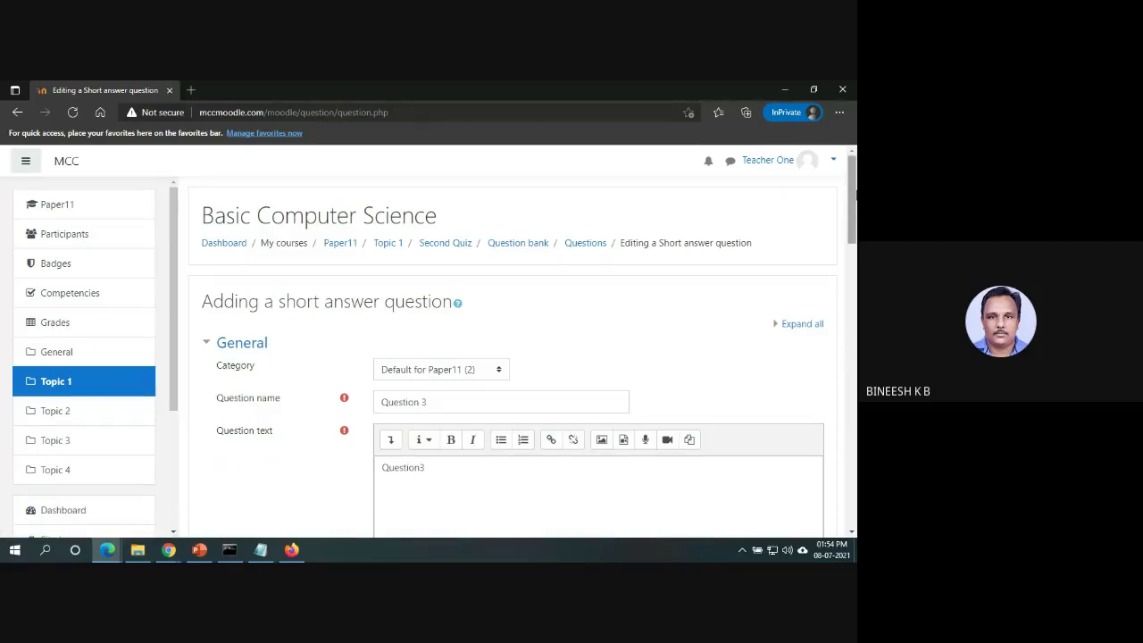
Enter Answer1 as the first answer graded 100% and save the question.
left_click_drag(854, 185, 854, 374)
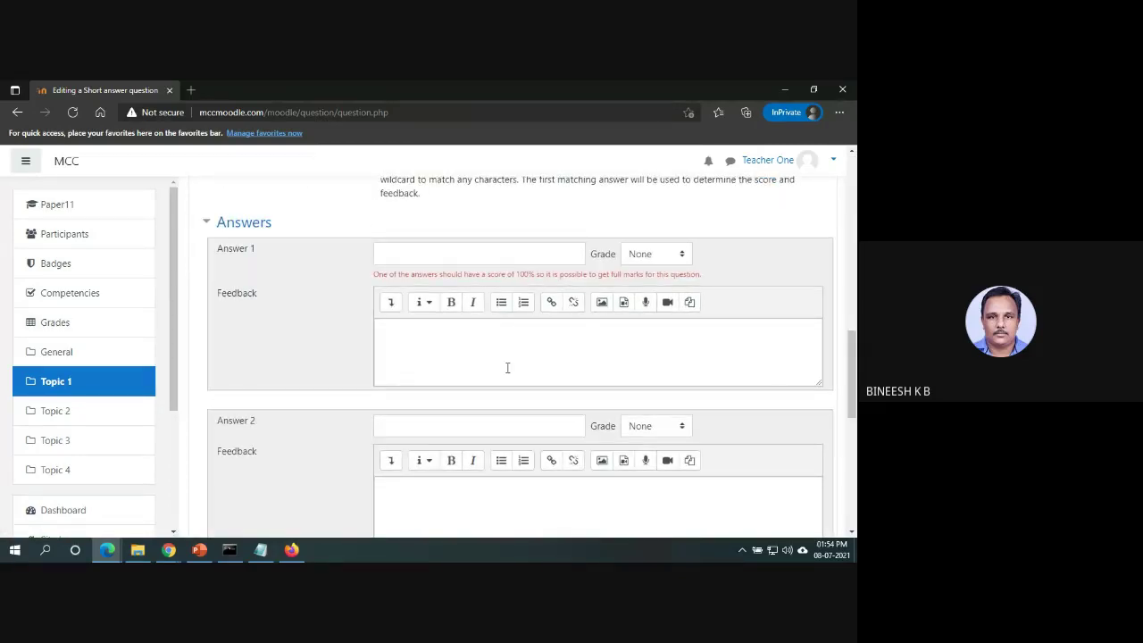
left_click(493, 257)
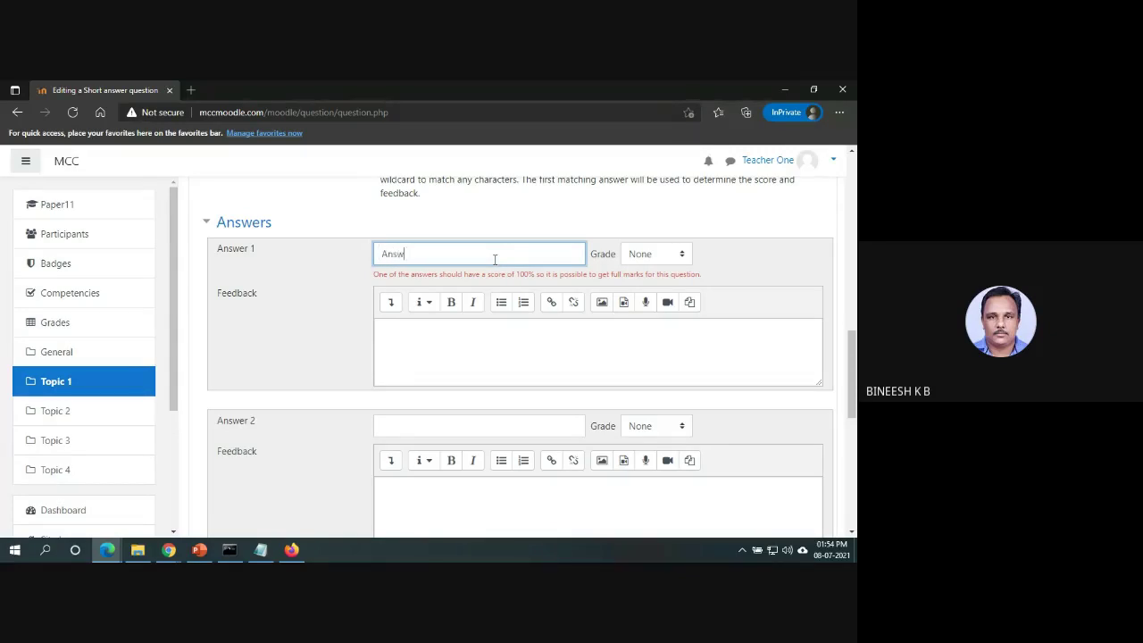
left_click(671, 261)
left_click(663, 287)
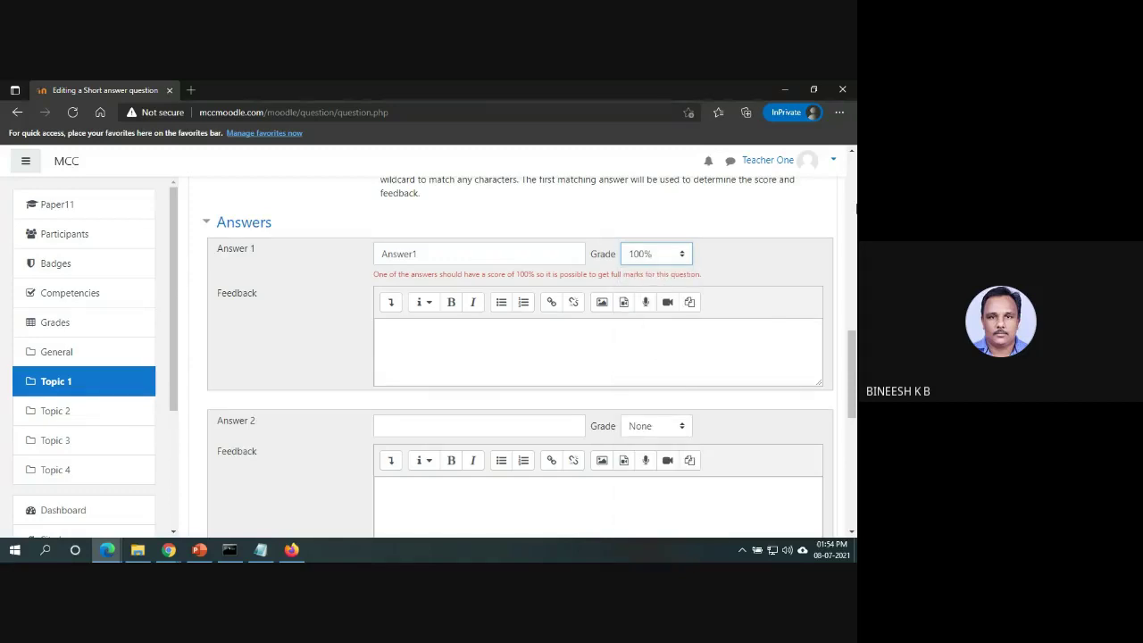
left_click_drag(851, 375, 851, 484)
left_click(416, 394)
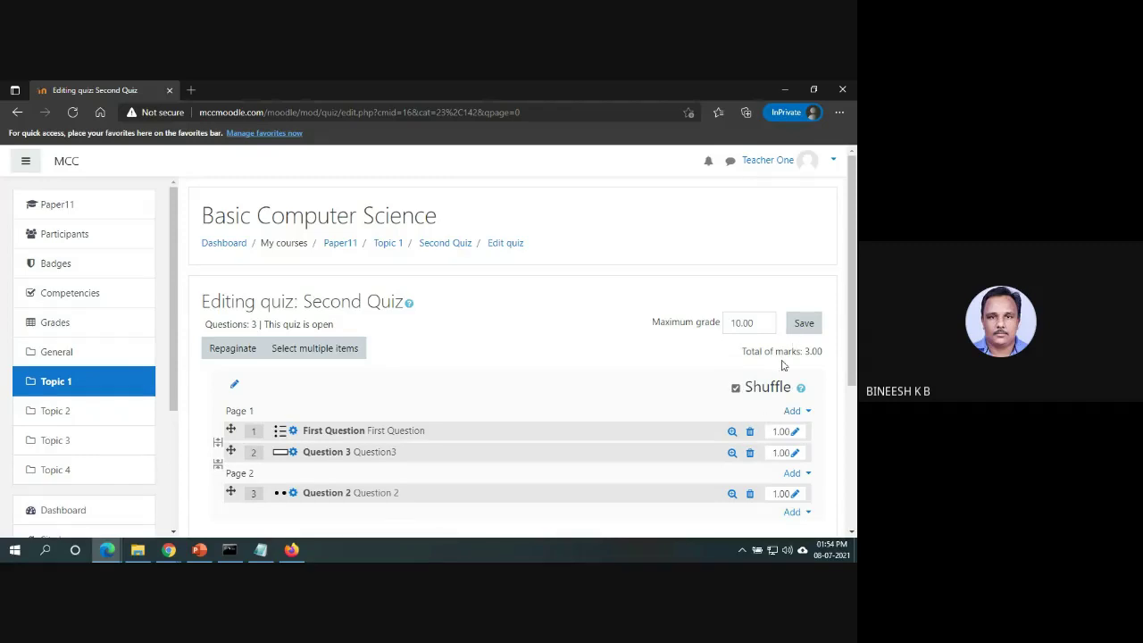
Save the quiz settings, then go to General in the student's Firefox window.
left_click(804, 323)
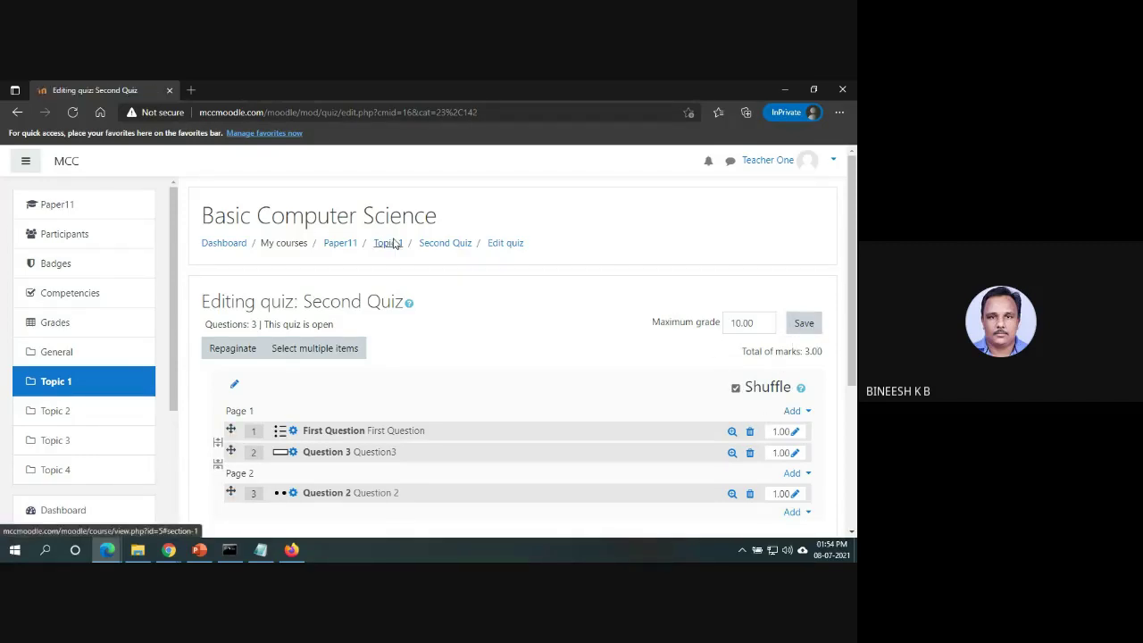
key("alt+Tab")
key("Tab")
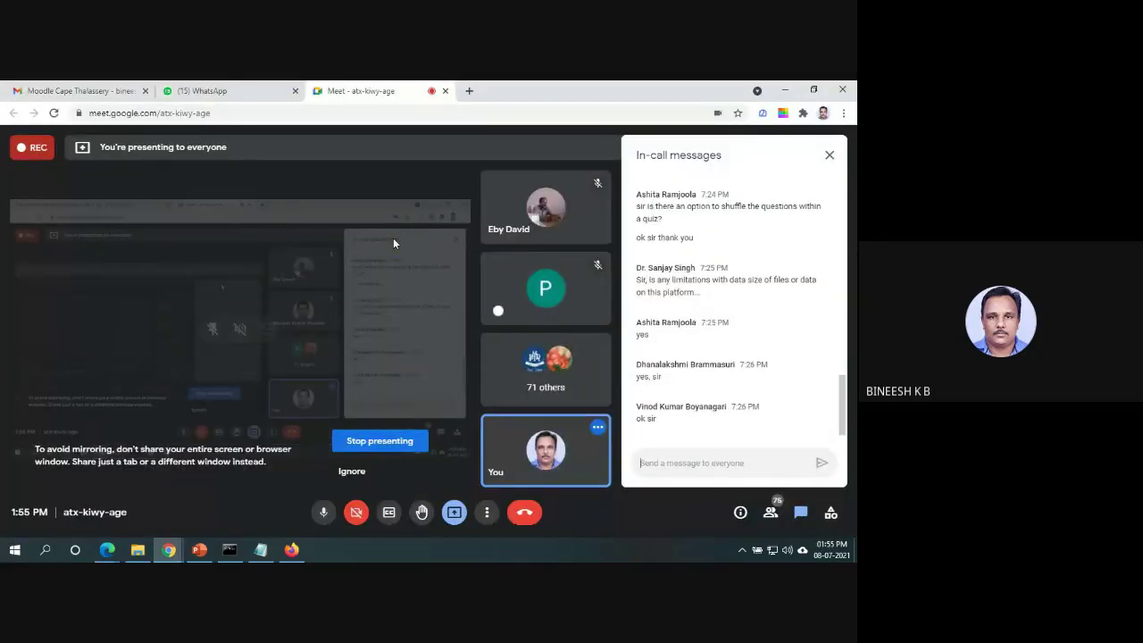
key("alt+Tab")
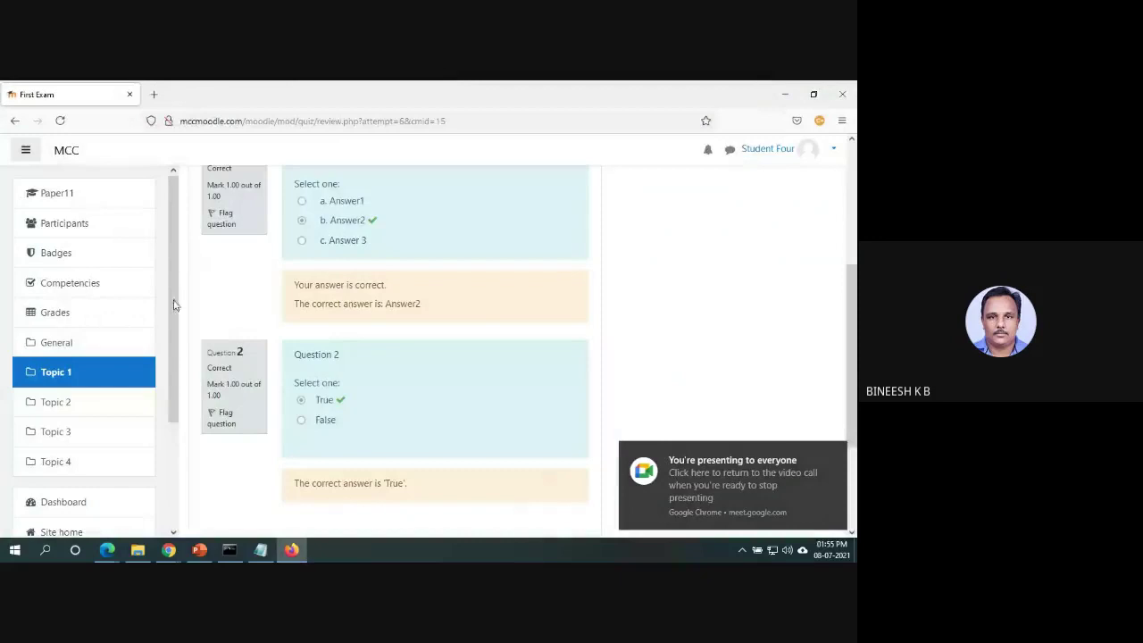
left_click(75, 345)
Start a Second Quiz attempt and answer Question3 on the first page.
left_click(282, 345)
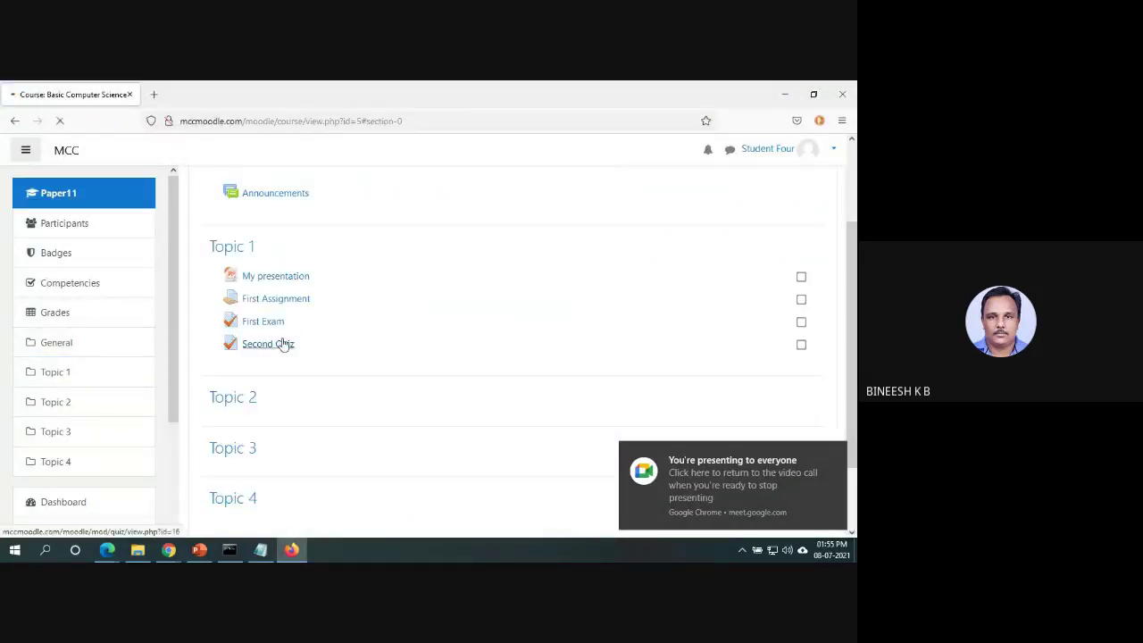
left_click(546, 427)
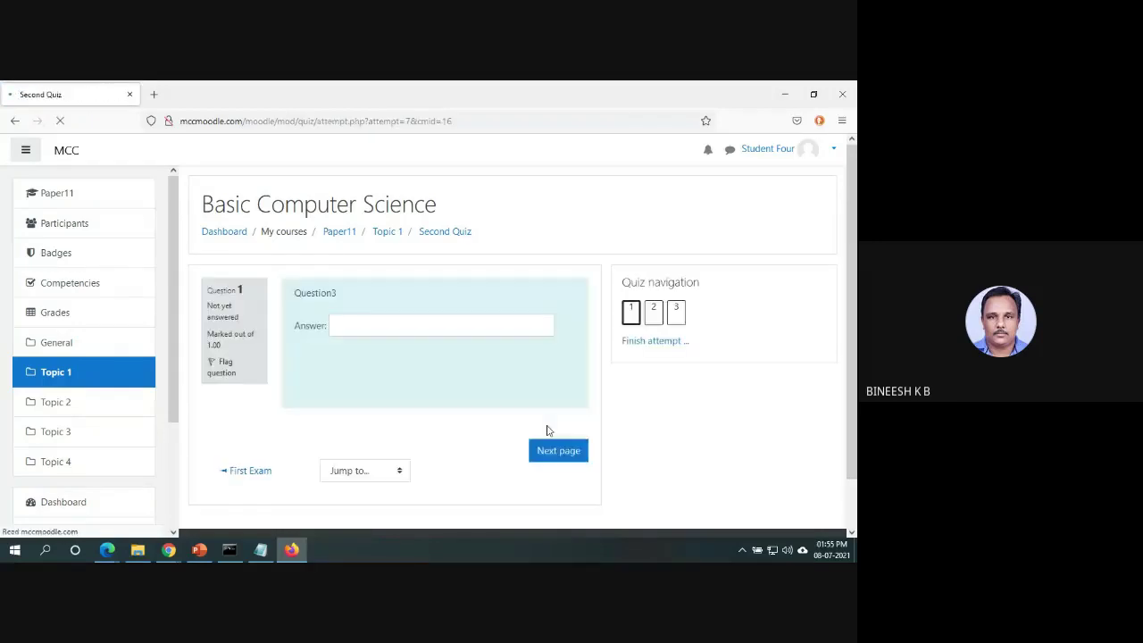
scroll(853, 312, "down", 1)
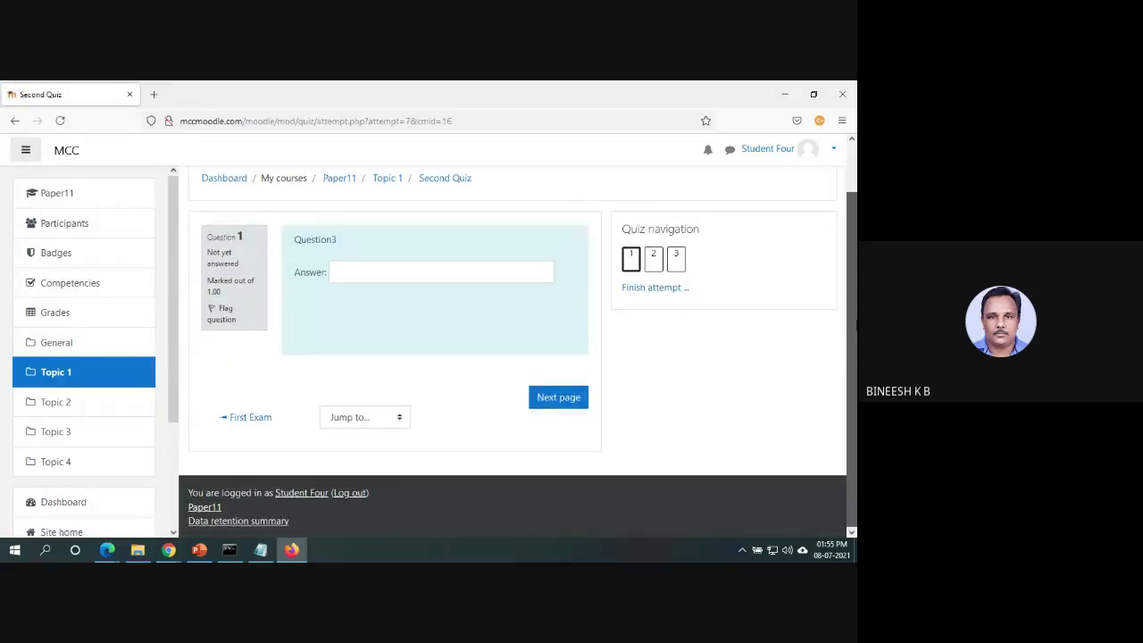
scroll(742, 271, "up", 1)
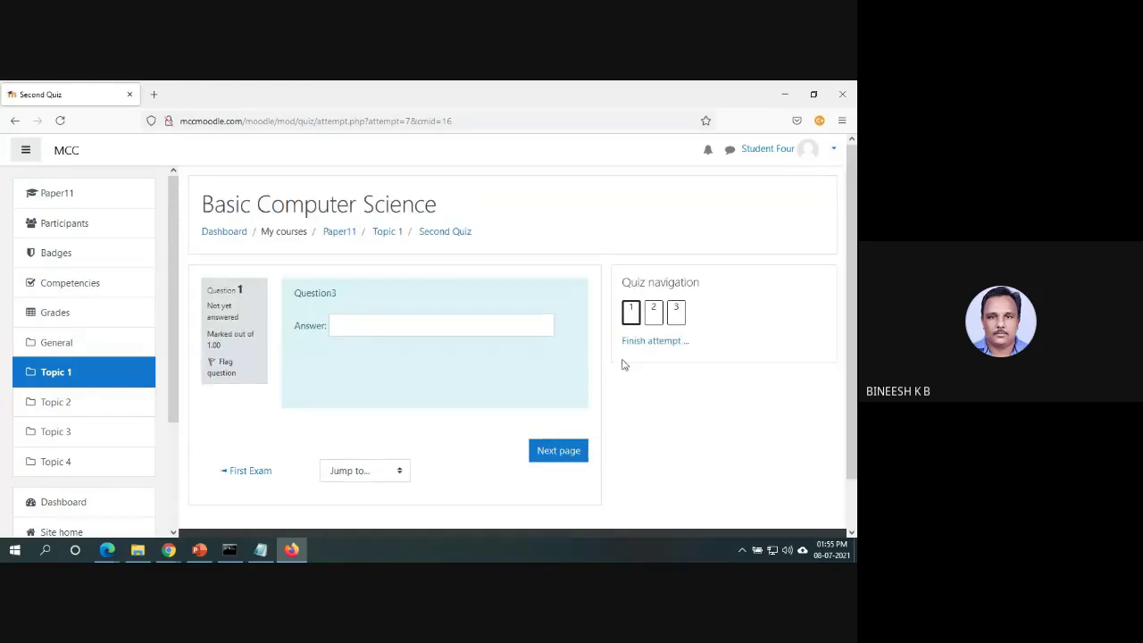
left_click(390, 325)
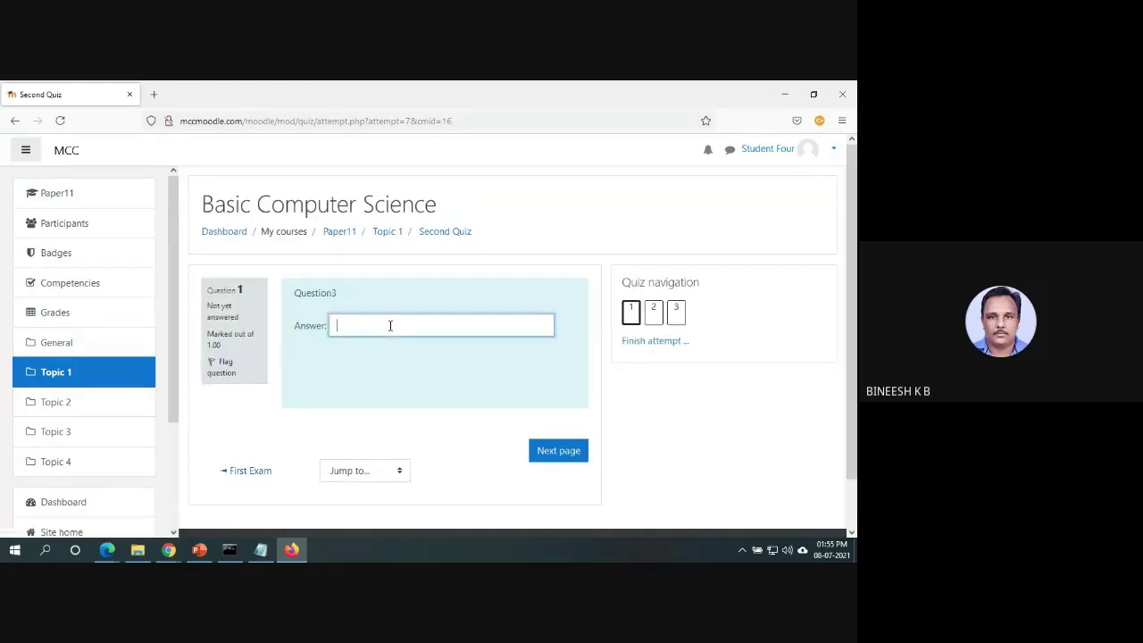
left_click(564, 452)
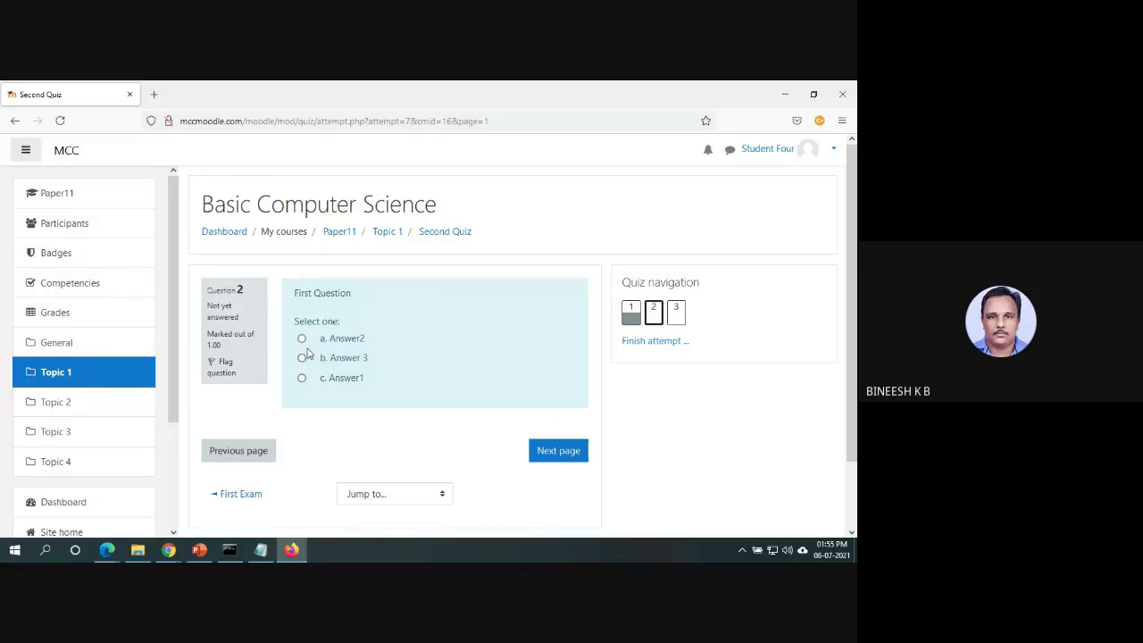
Answer First Question with Answer2 and the true/false question with True, then submit everything.
left_click(302, 338)
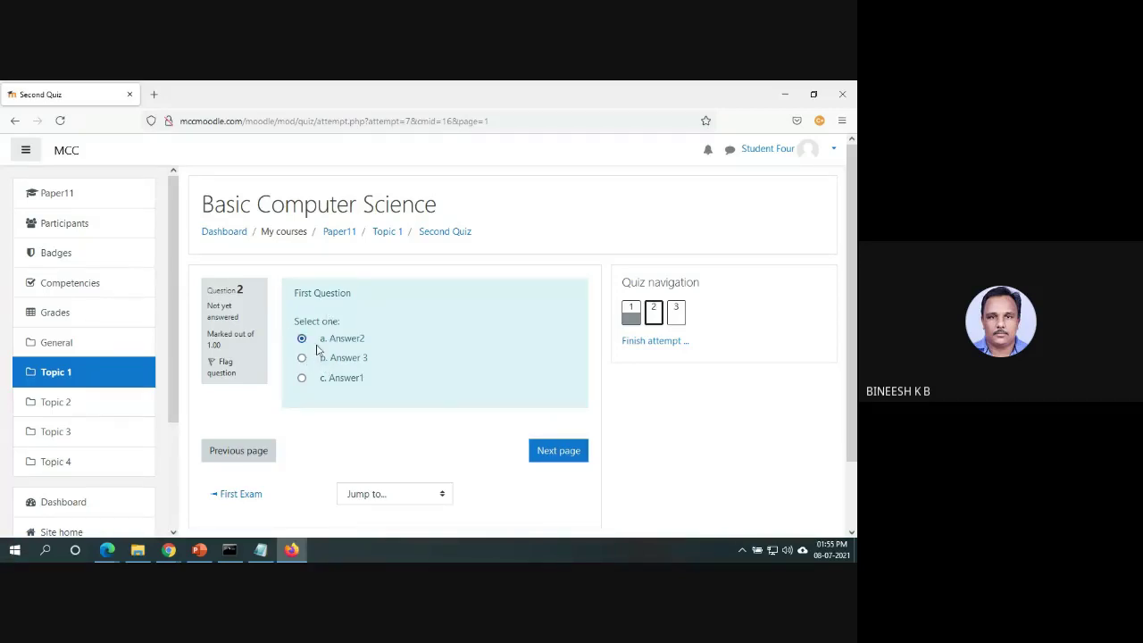
left_click(554, 457)
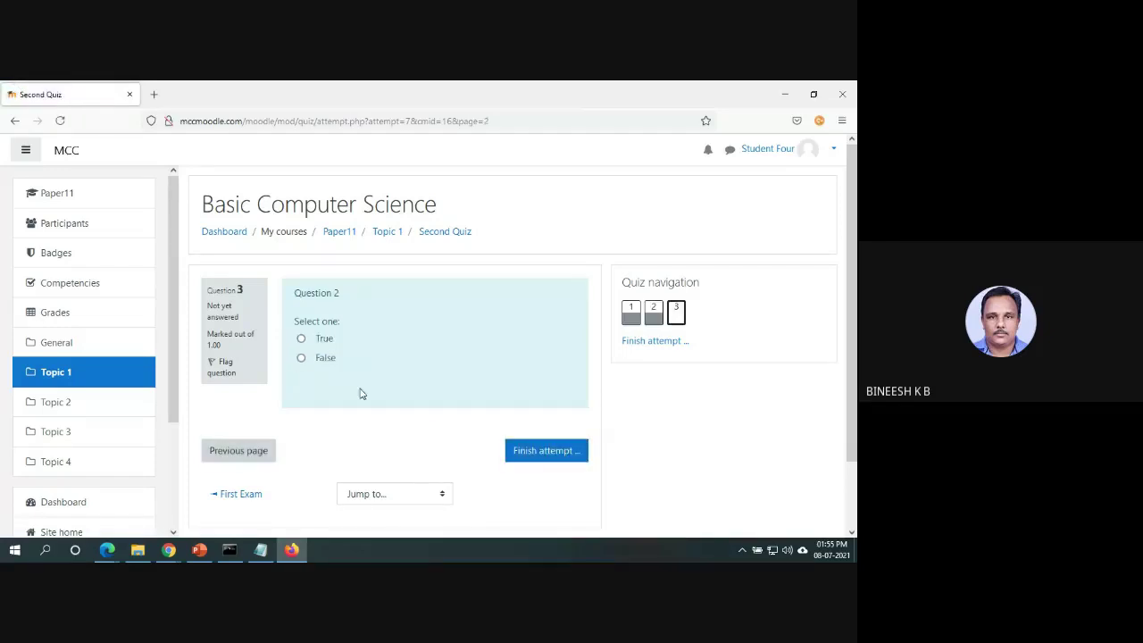
left_click(302, 340)
left_click(549, 452)
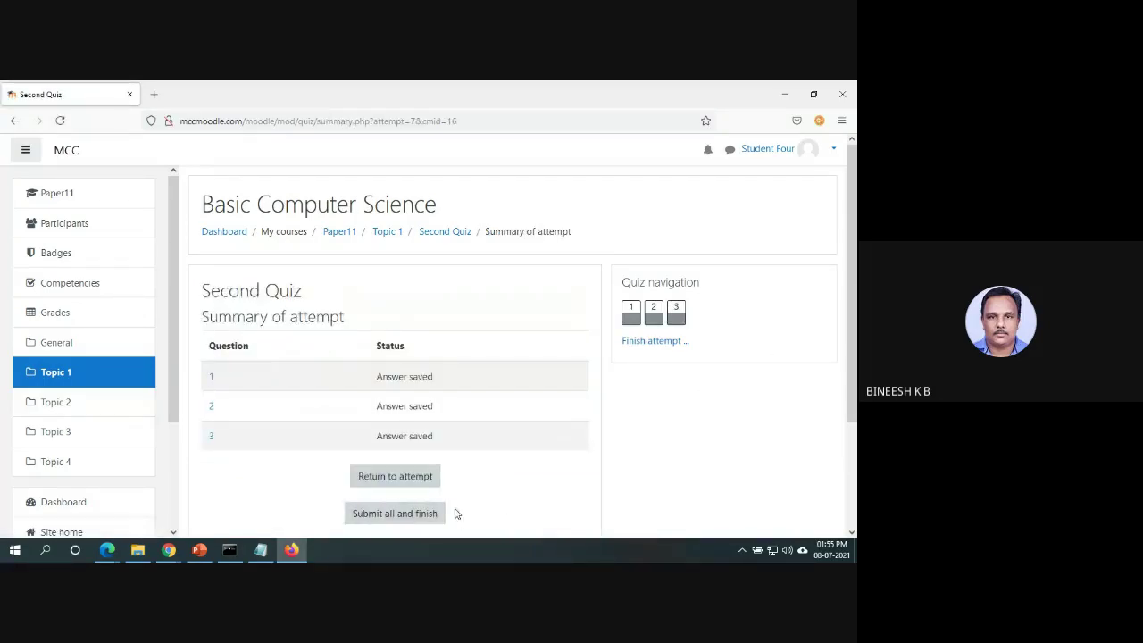
left_click(427, 514)
left_click(400, 434)
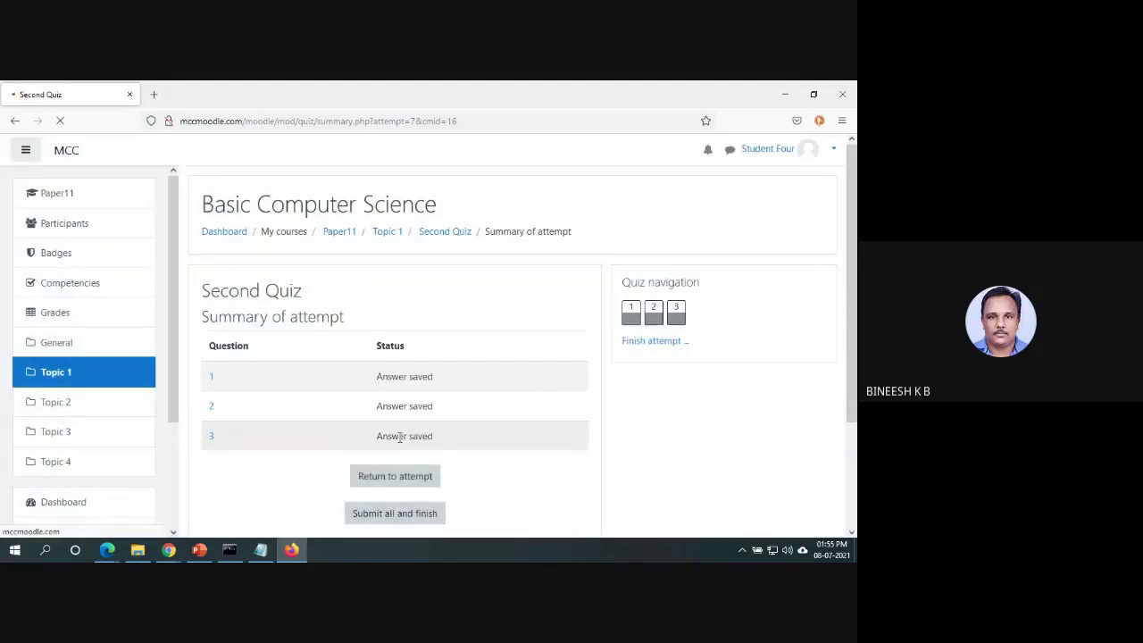
left_click(789, 157)
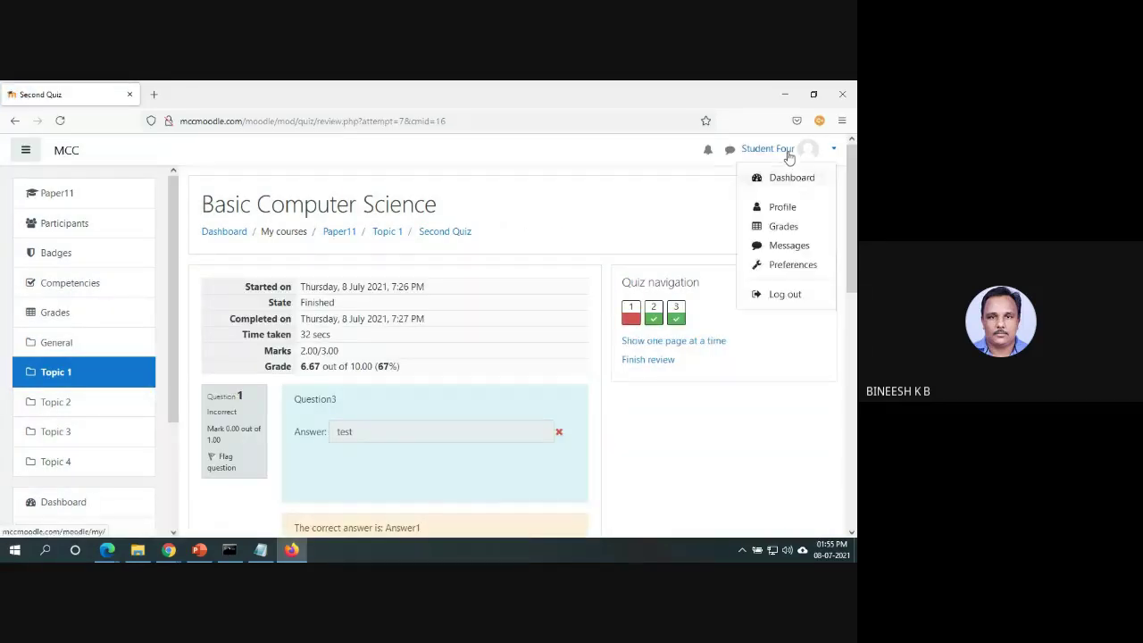
Log out and log back in with the other student's username and password, skipping the dashboard tour.
left_click(797, 294)
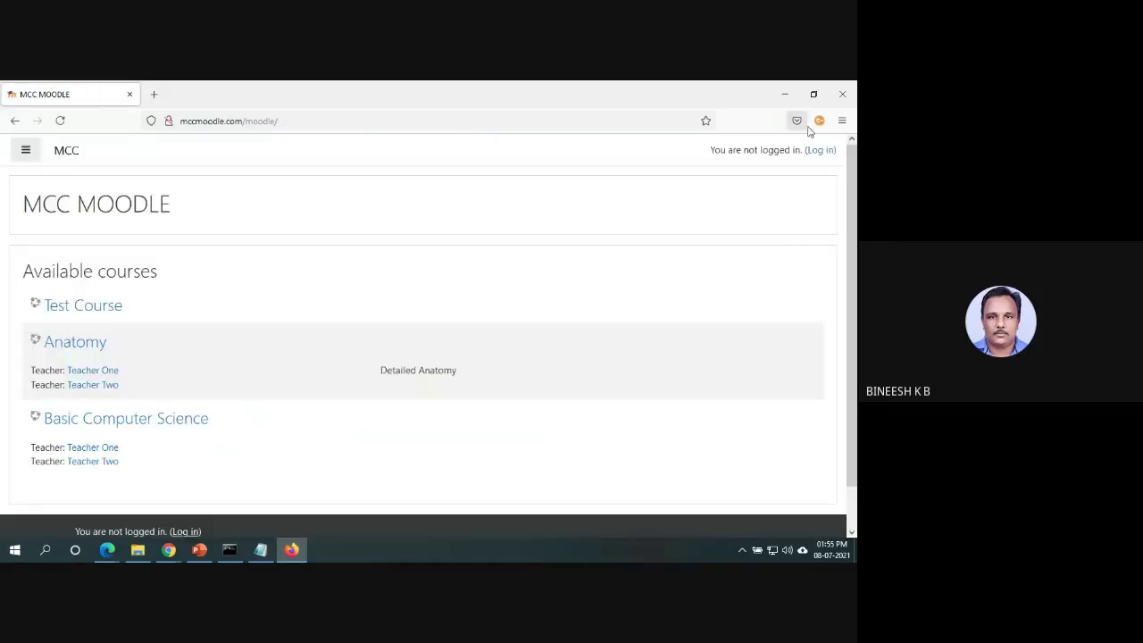
left_click(824, 150)
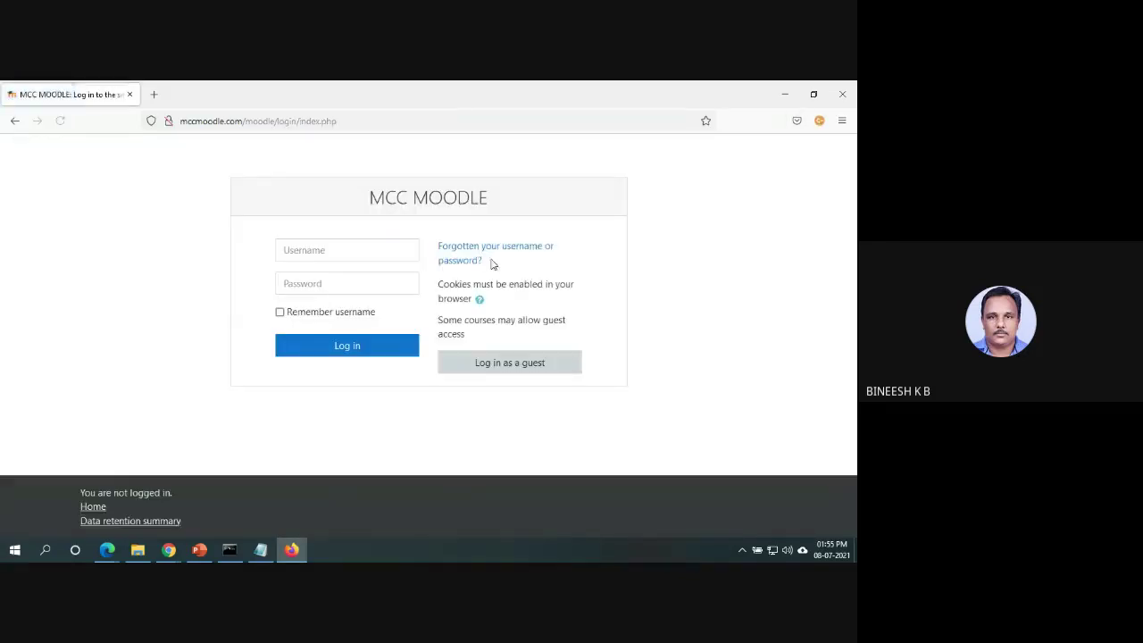
left_click(400, 250)
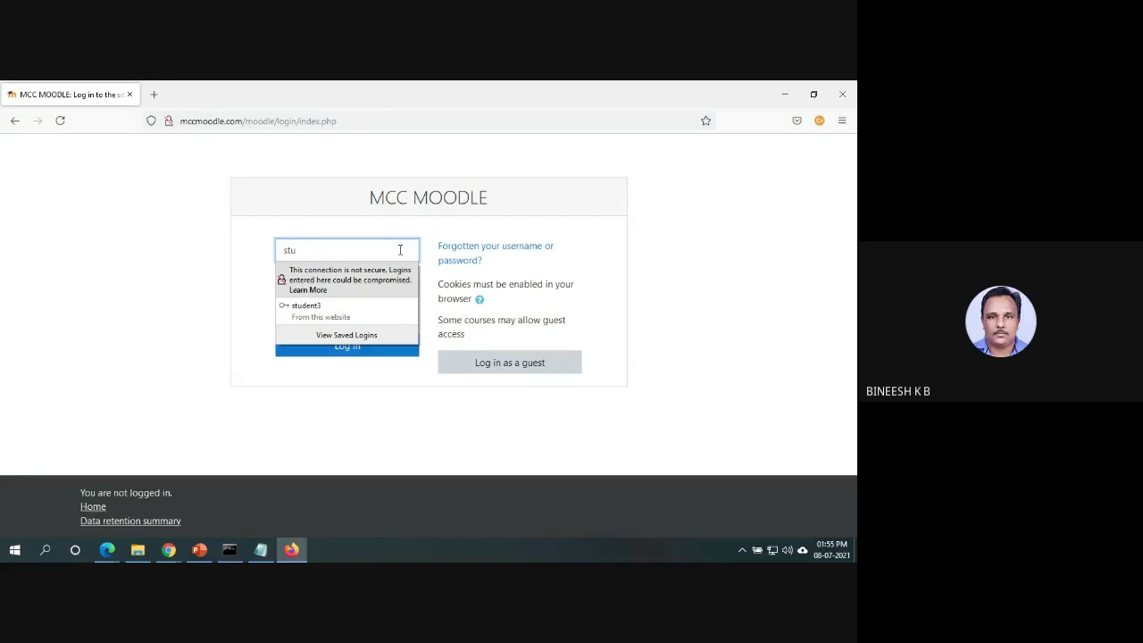
type("5")
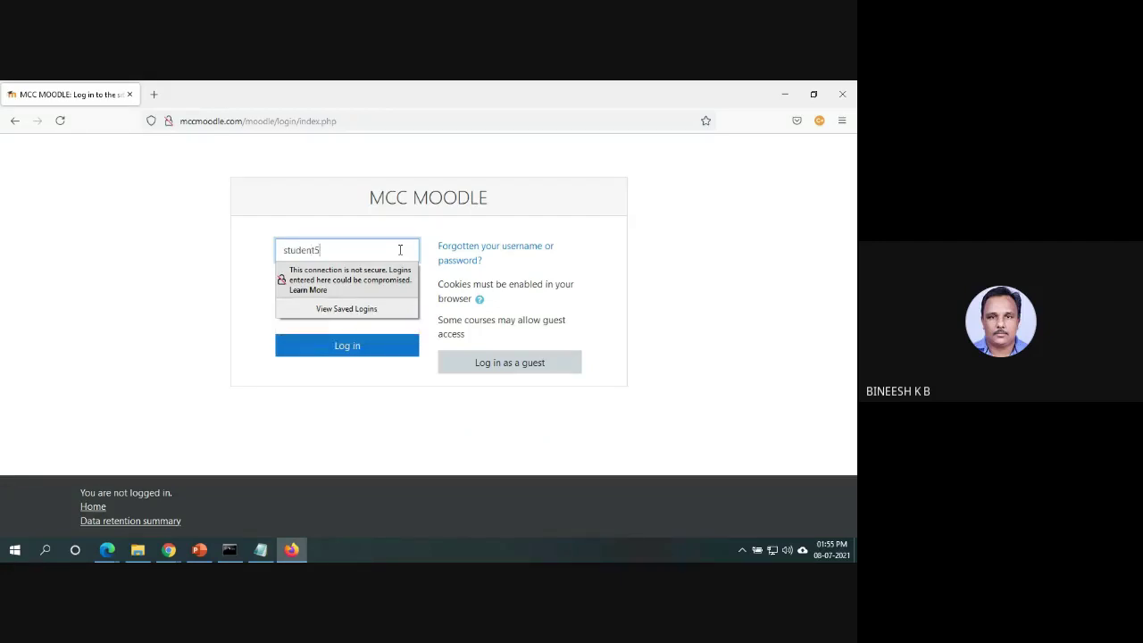
key("Tab")
type("****")
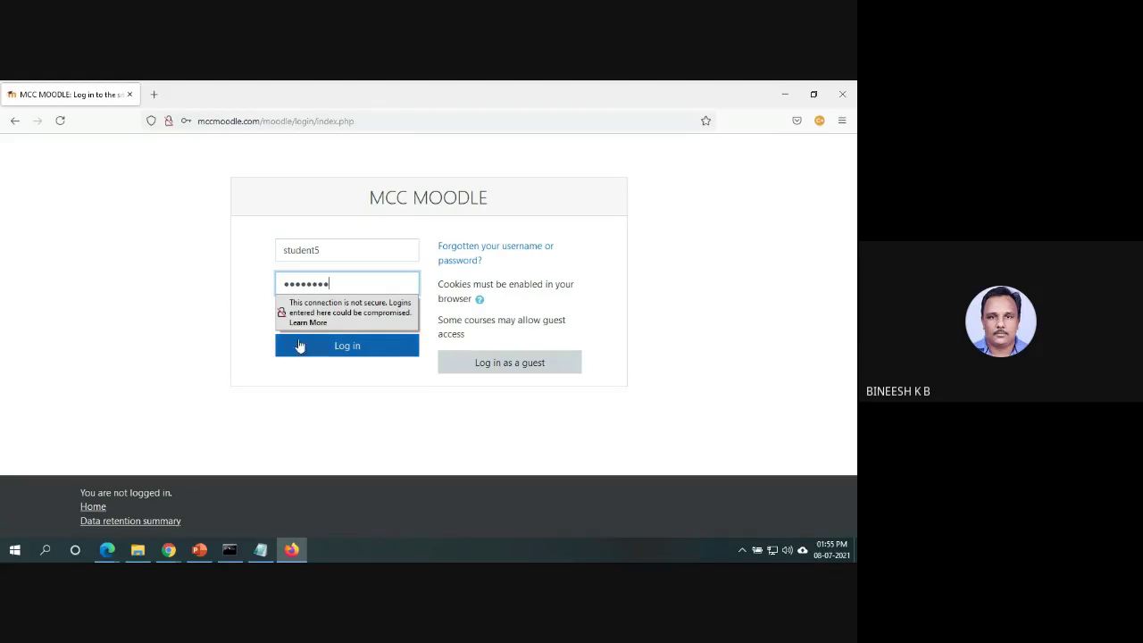
left_click(345, 352)
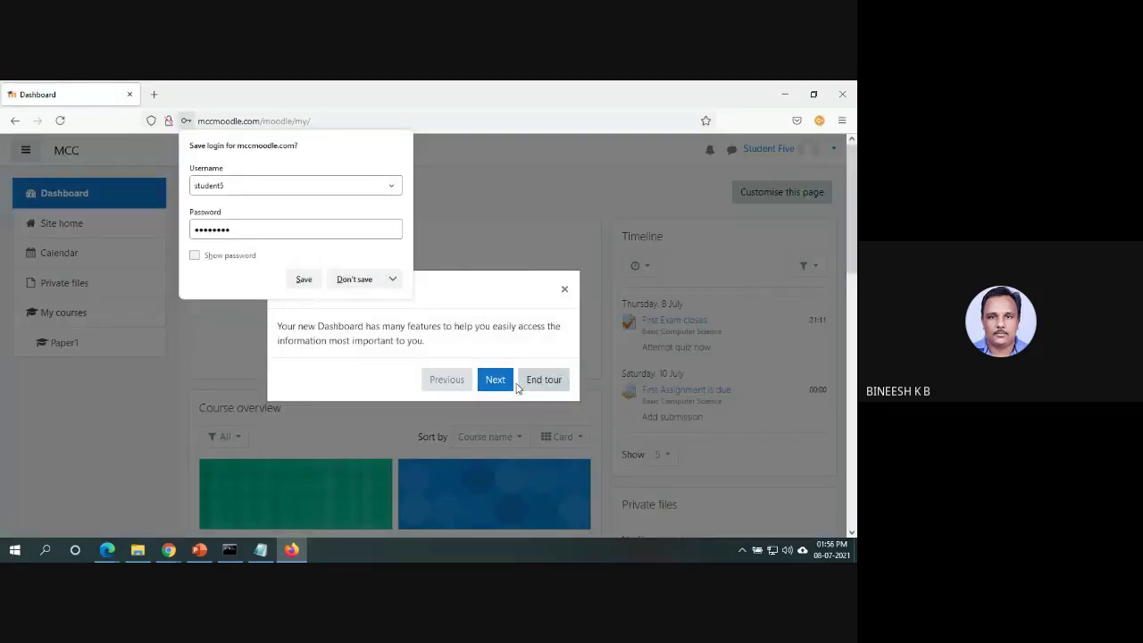
left_click(530, 383)
Start the new student's Second Quiz attempt in Basic Computer Science and page through to the last page.
left_click(521, 466)
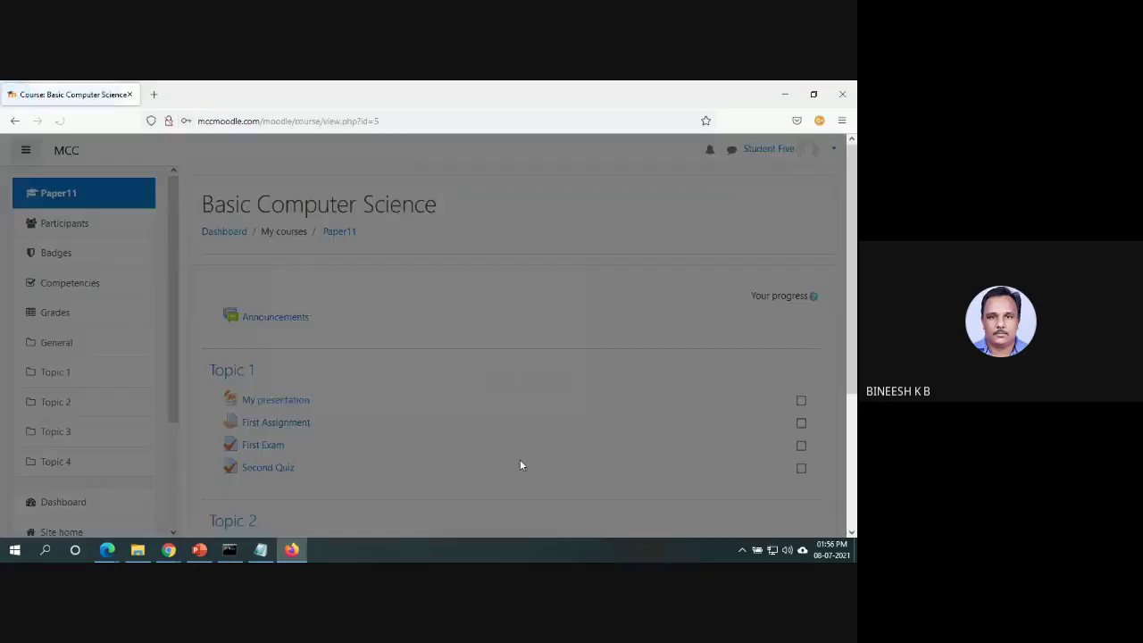
left_click(533, 386)
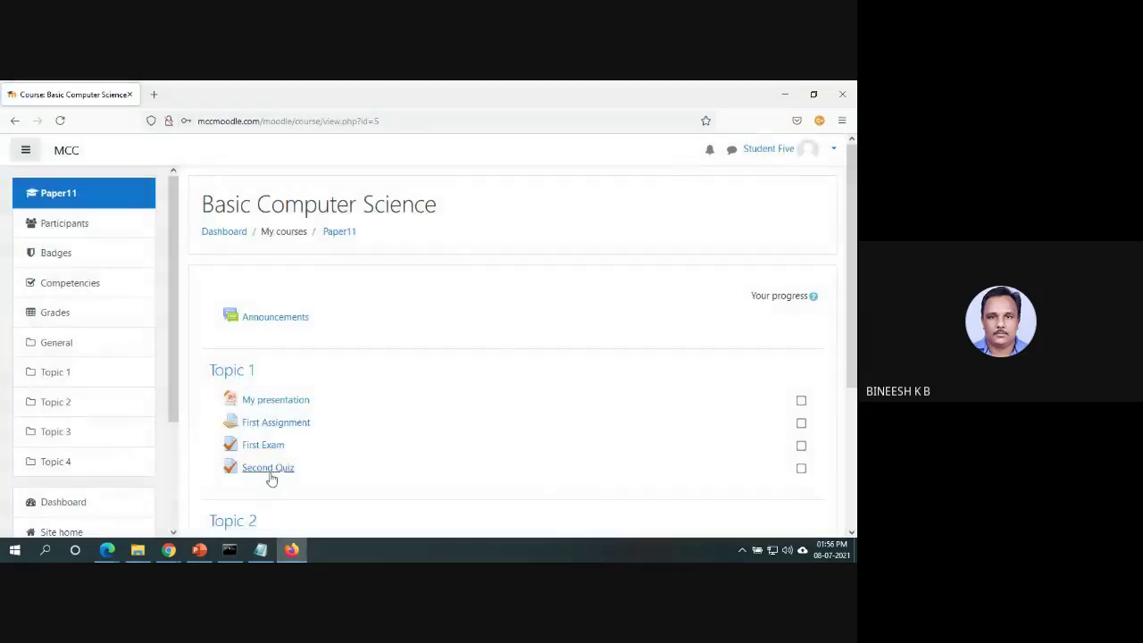
left_click(268, 468)
left_click(554, 427)
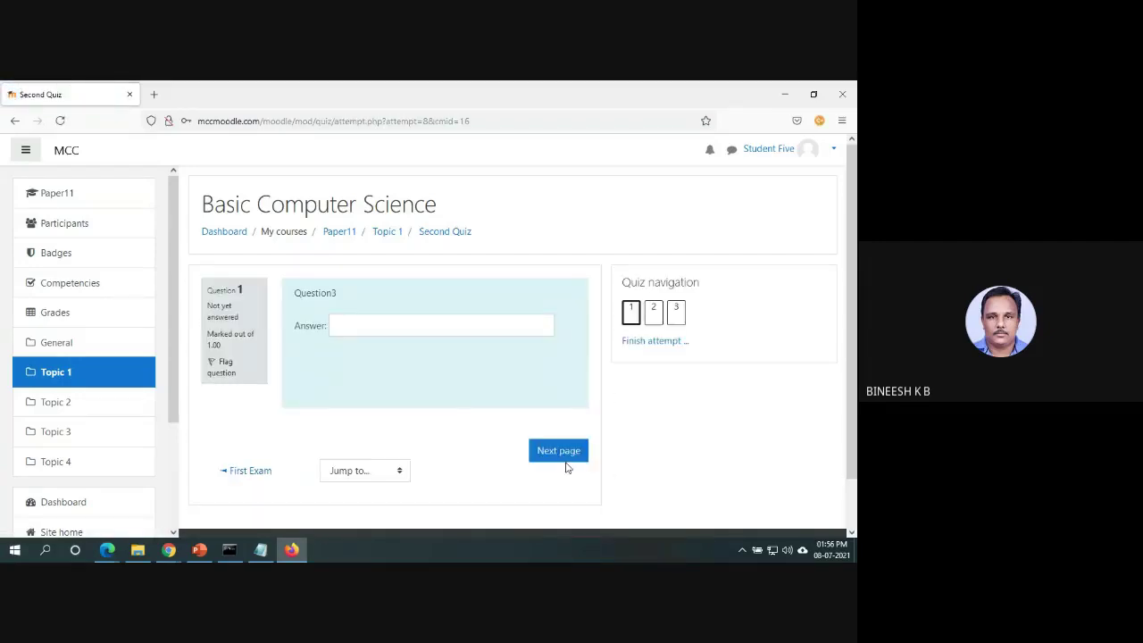
left_click(566, 464)
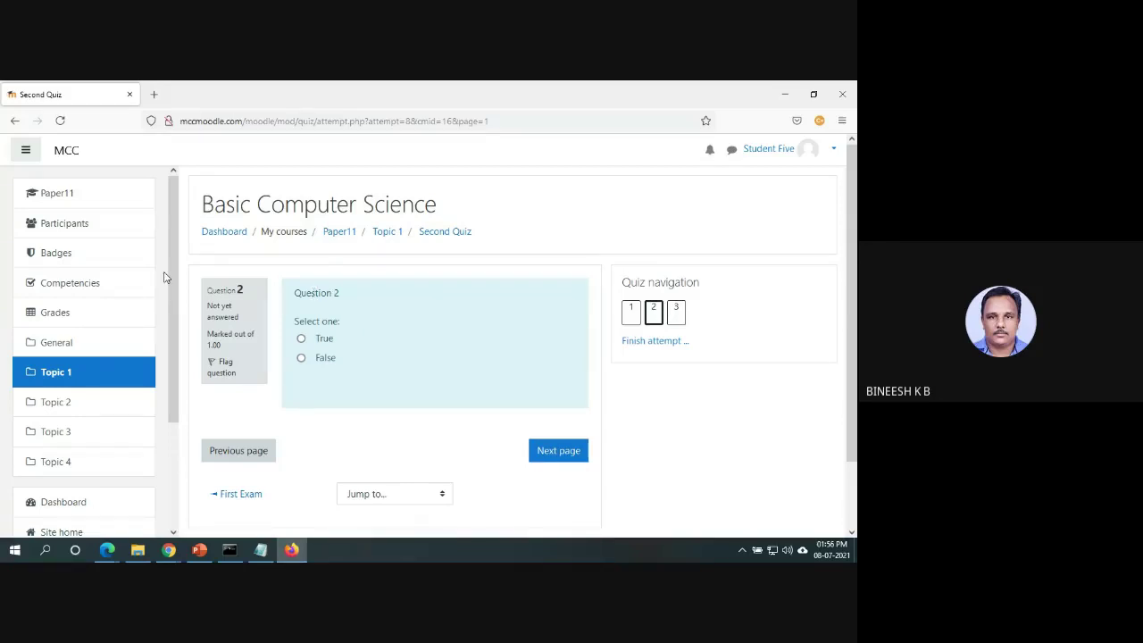
left_click(565, 459)
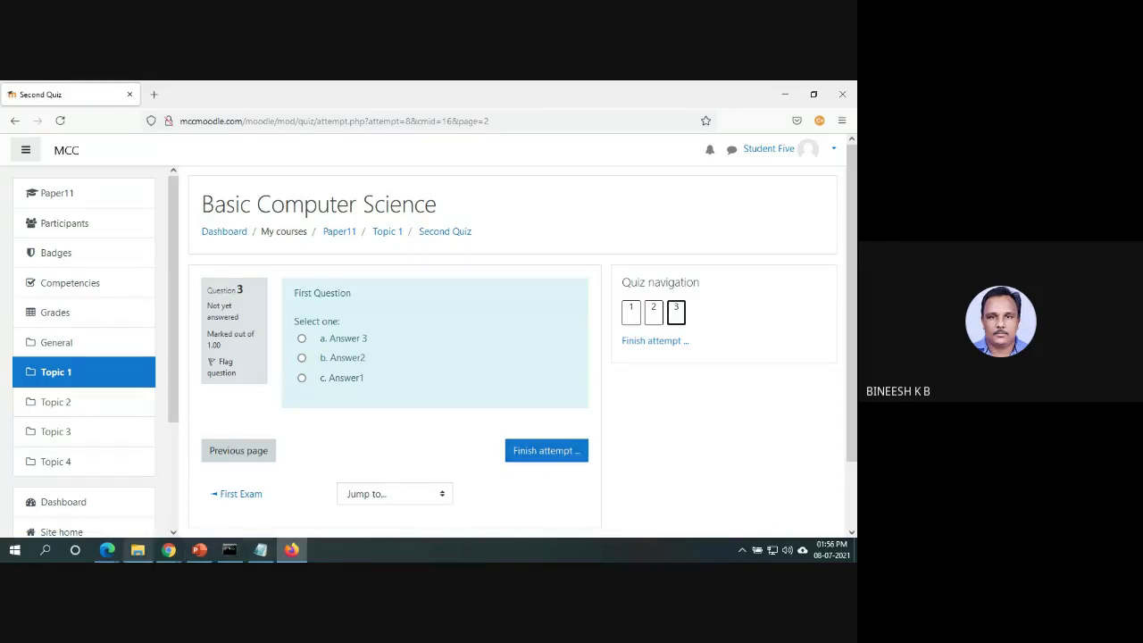
mouse_move(107, 549)
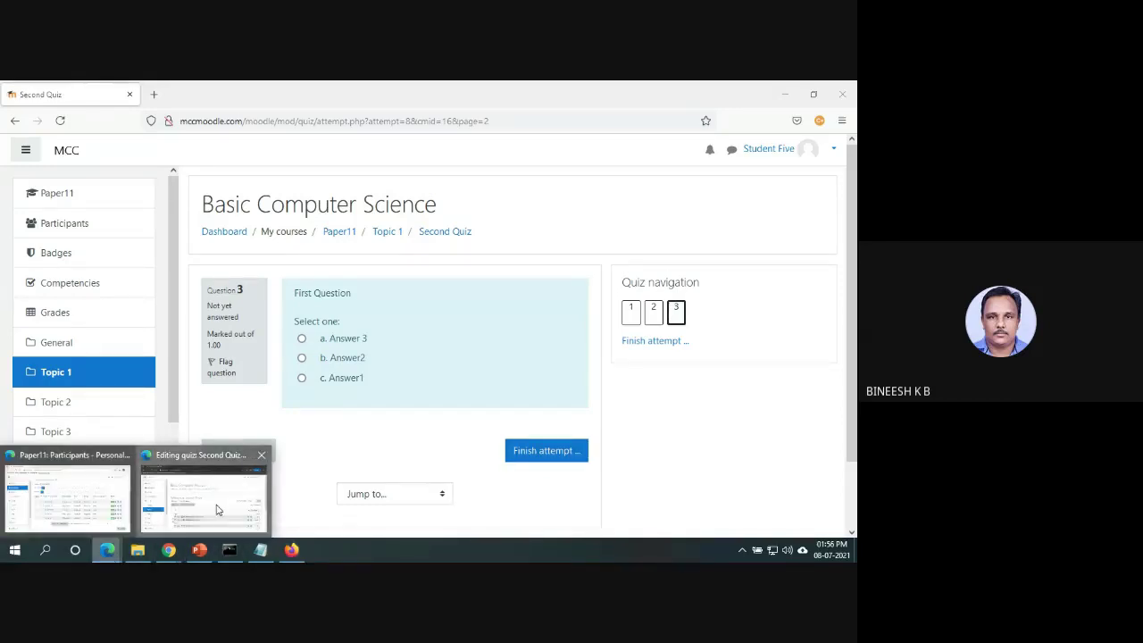
left_click(216, 509)
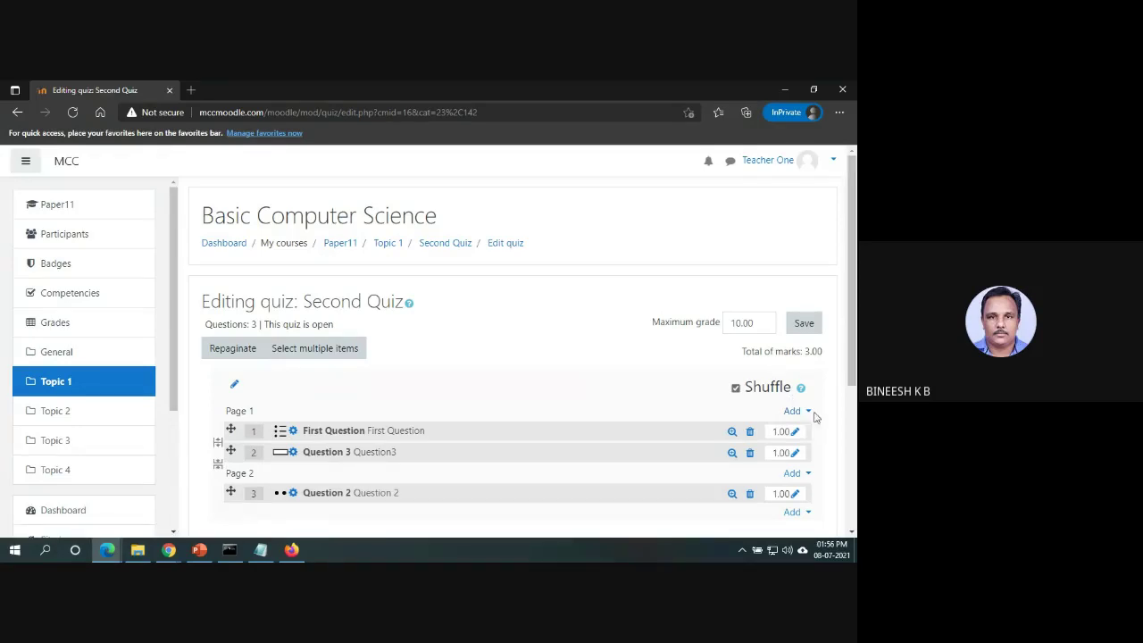
Edit Second Quiz's First Question and tick 'Shuffle the choices?'.
left_click(398, 439)
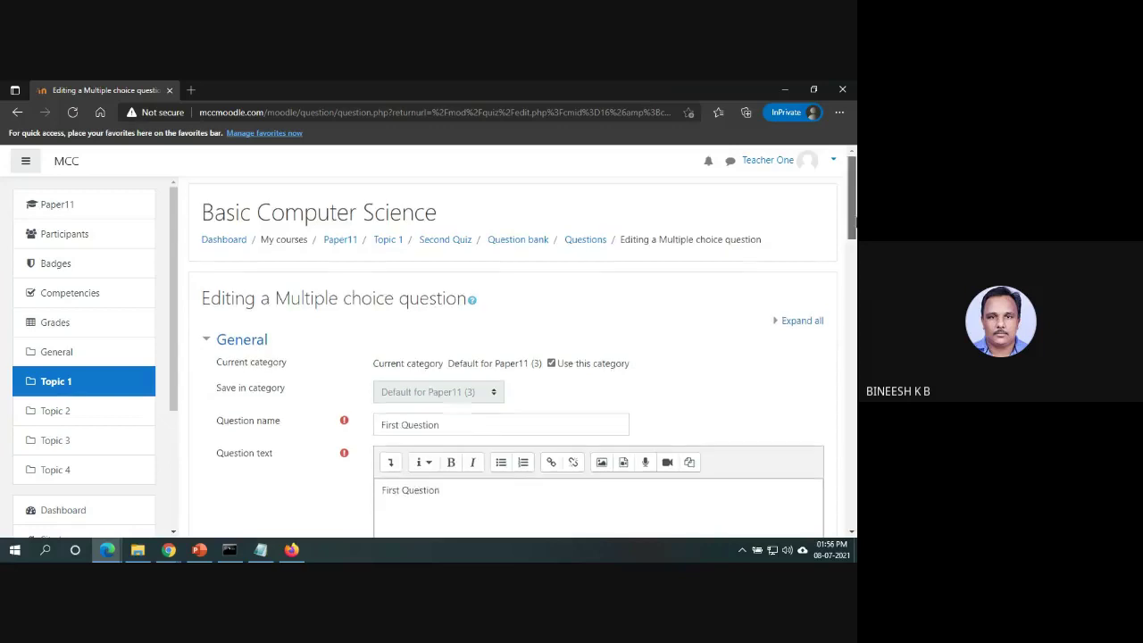
scroll(834, 334, "down", 5)
scroll(852, 389, "down", 5)
scroll(853, 388, "up", 2)
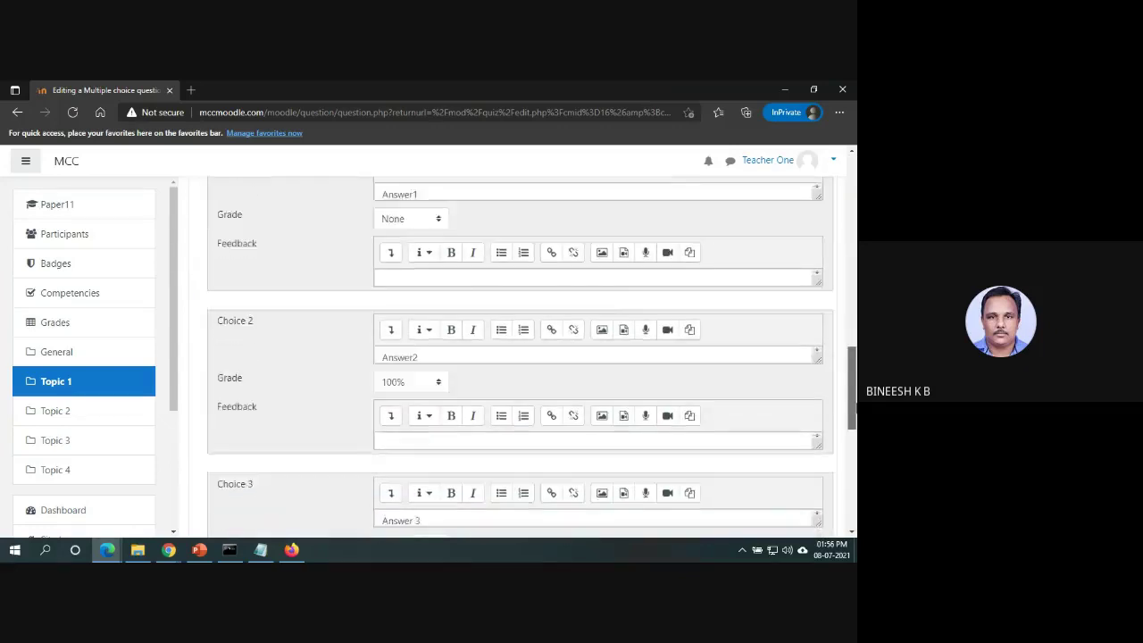
left_click_drag(855, 389, 854, 295)
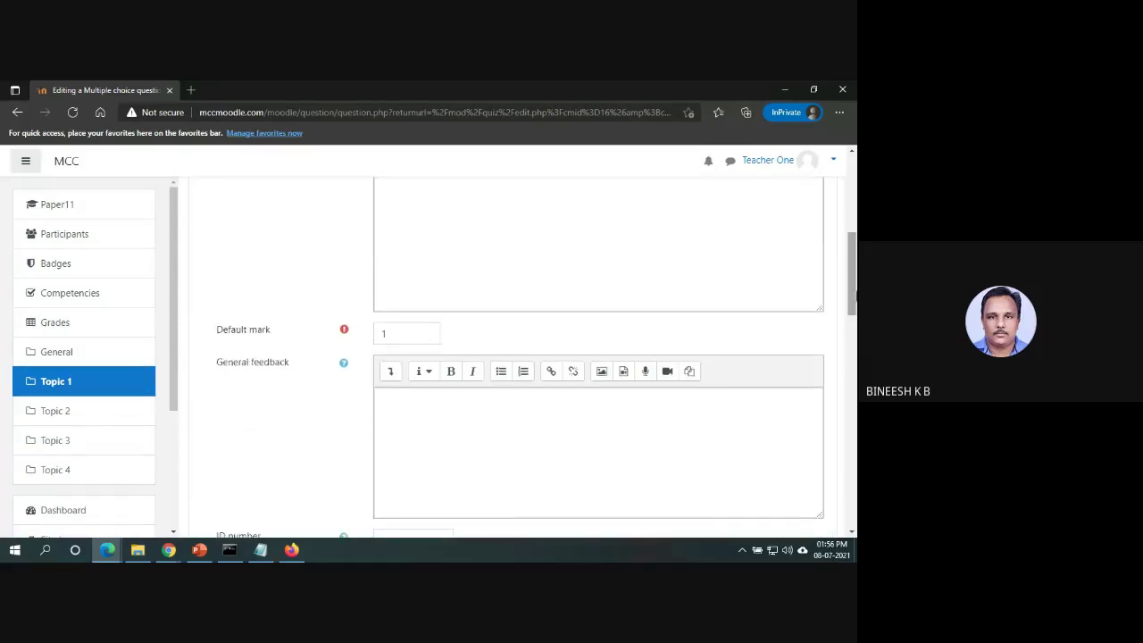
left_click(18, 113)
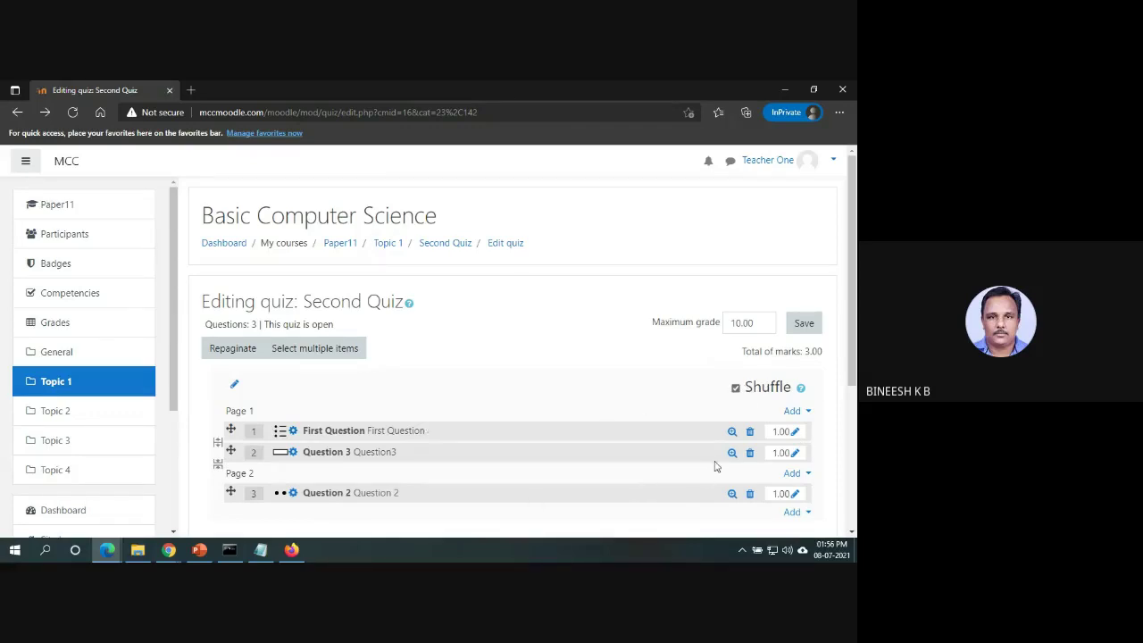
left_click_drag(856, 338, 856, 393)
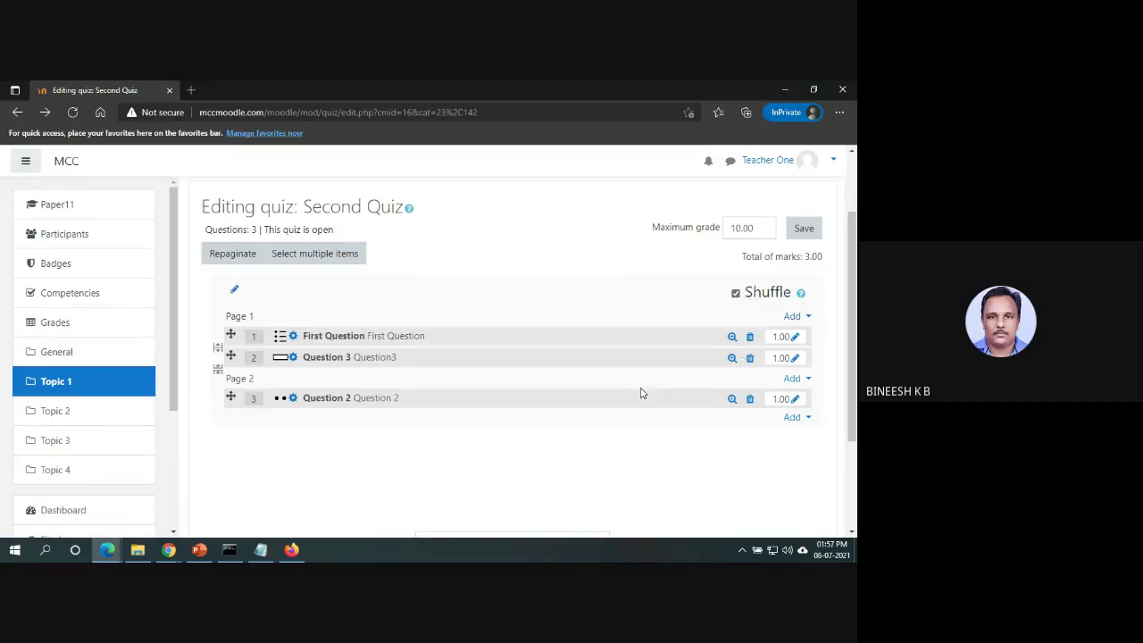
left_click(324, 339)
left_click_drag(851, 229, 853, 354)
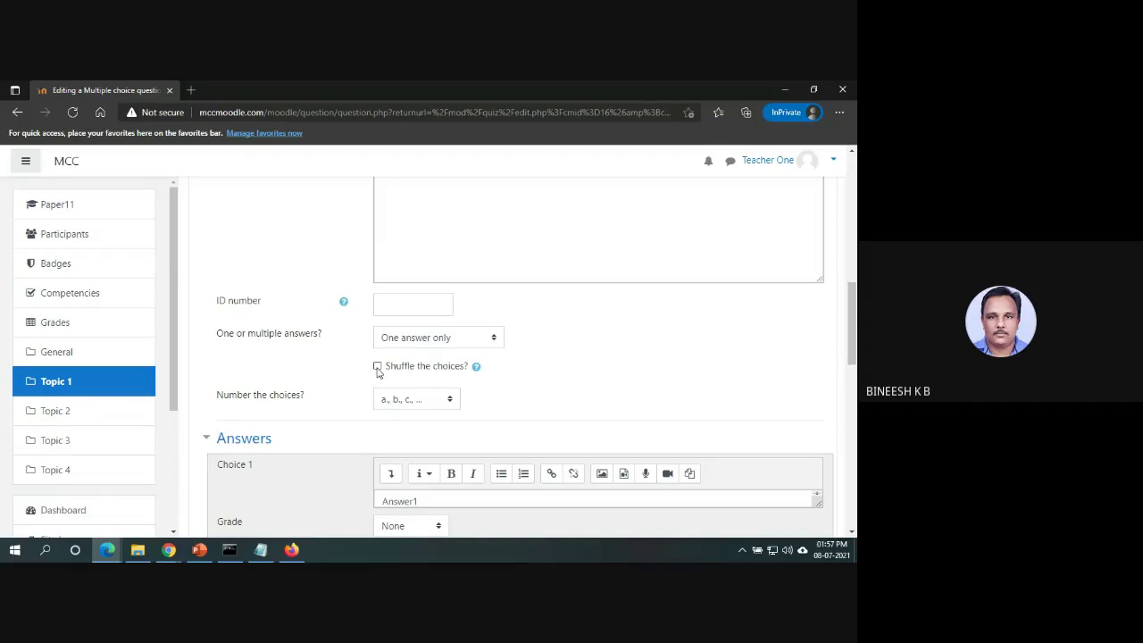
left_click(377, 367)
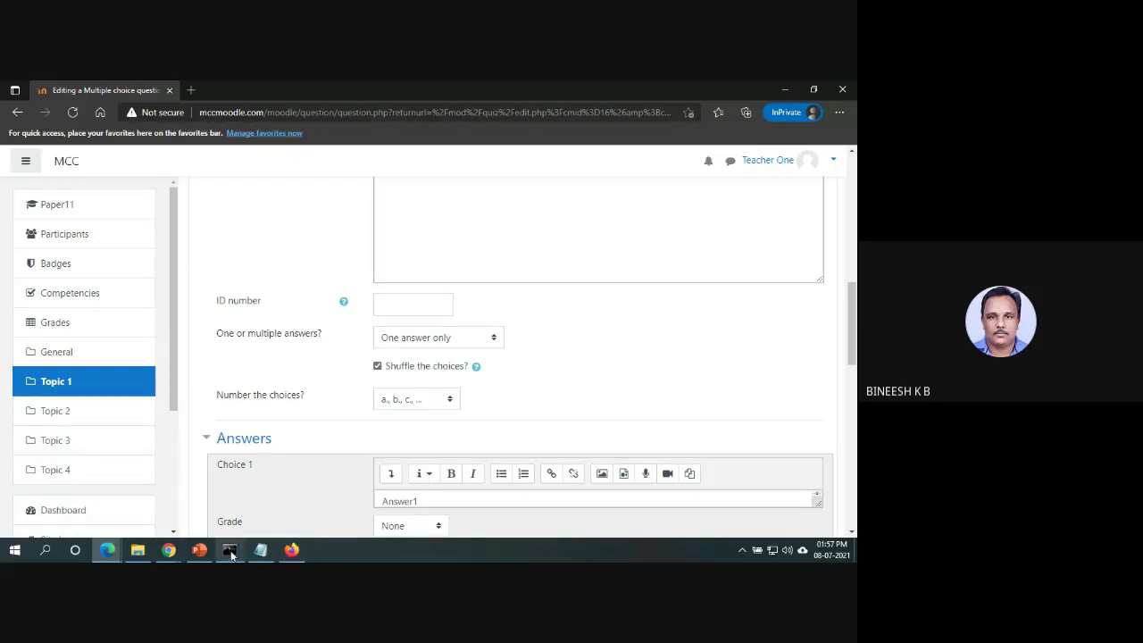
left_click(172, 551)
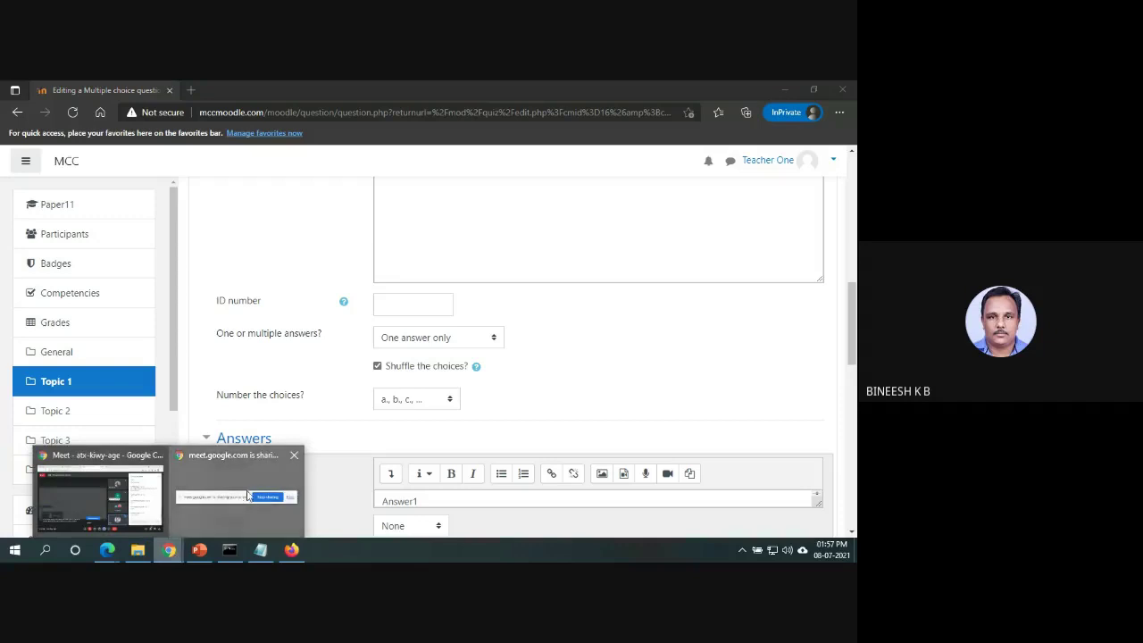
Bring the Google Meet window forward and scroll up through the In-call messages panel.
left_click(175, 552)
left_click(172, 551)
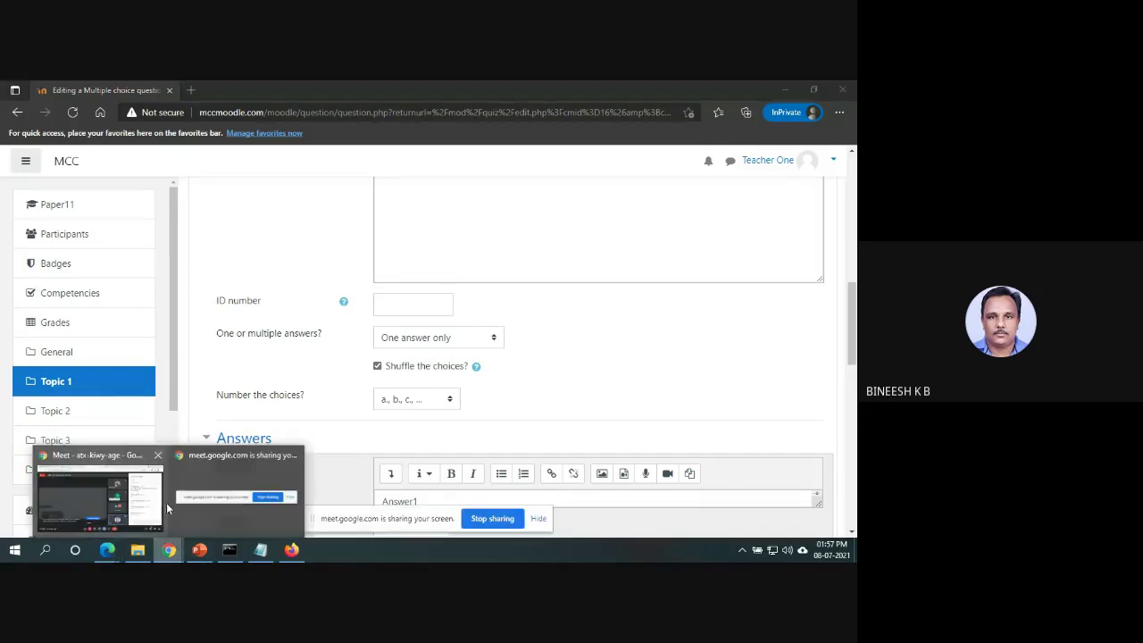
left_click(157, 491)
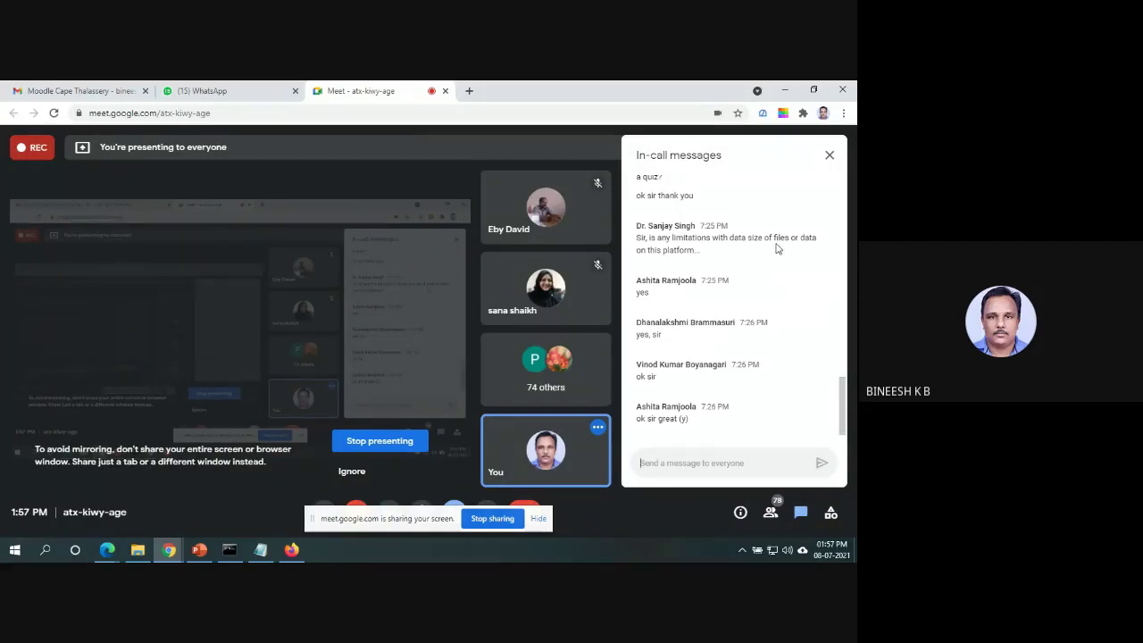
left_click_drag(847, 394, 842, 317)
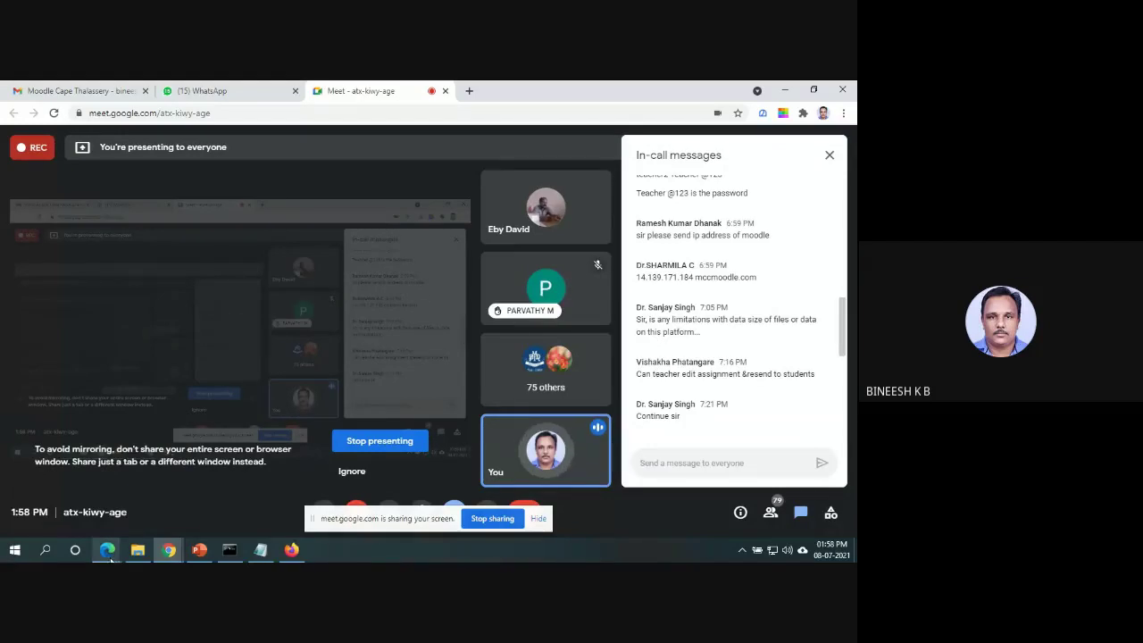
mouse_move(109, 559)
left_click(204, 500)
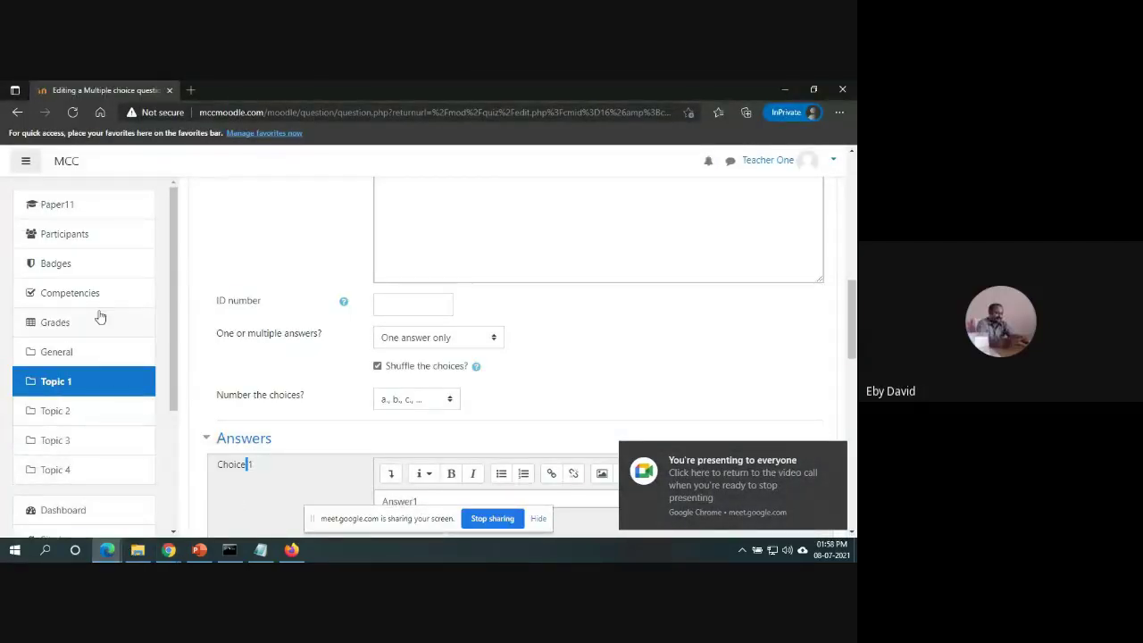
Discard the unsaved First Question edit by leaving for Topic 1, then open the course grades.
left_click(81, 361)
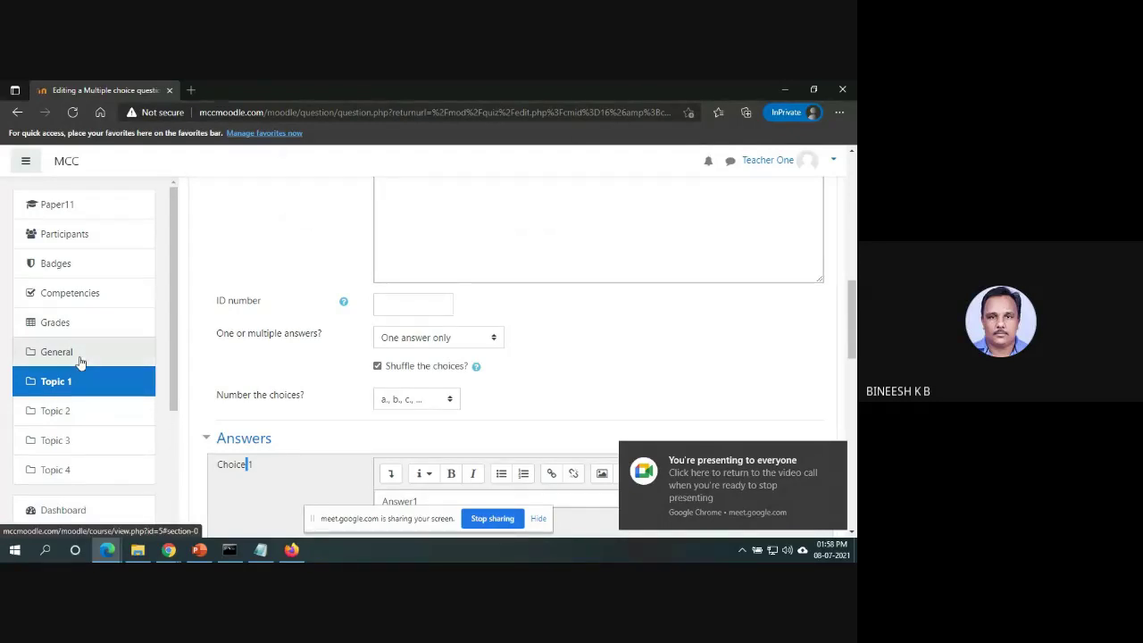
left_click(537, 181)
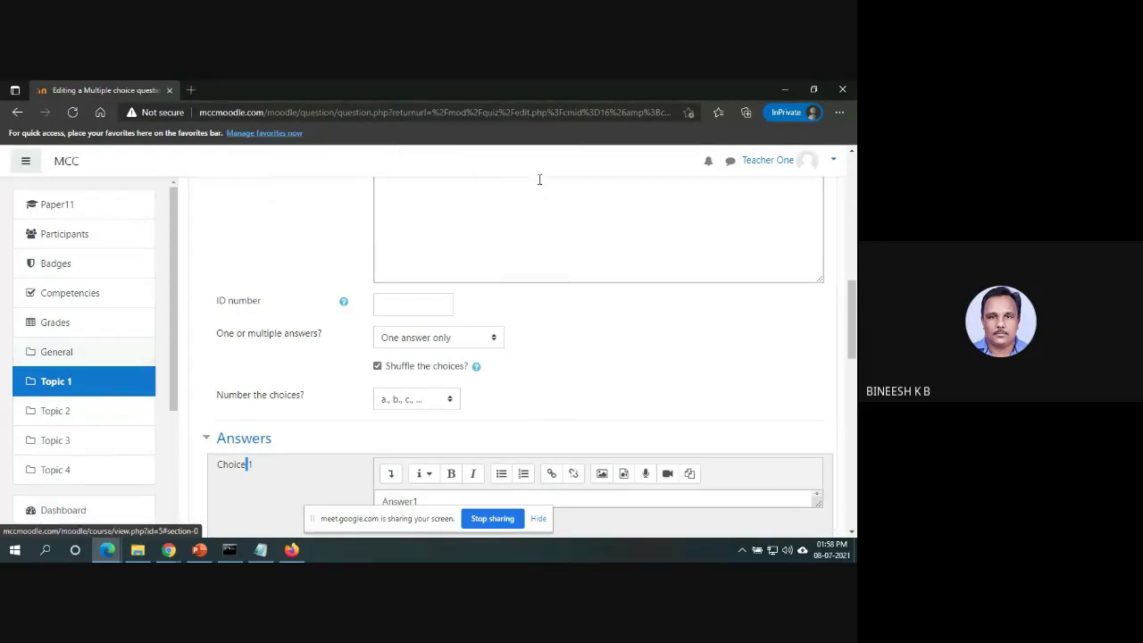
left_click(72, 384)
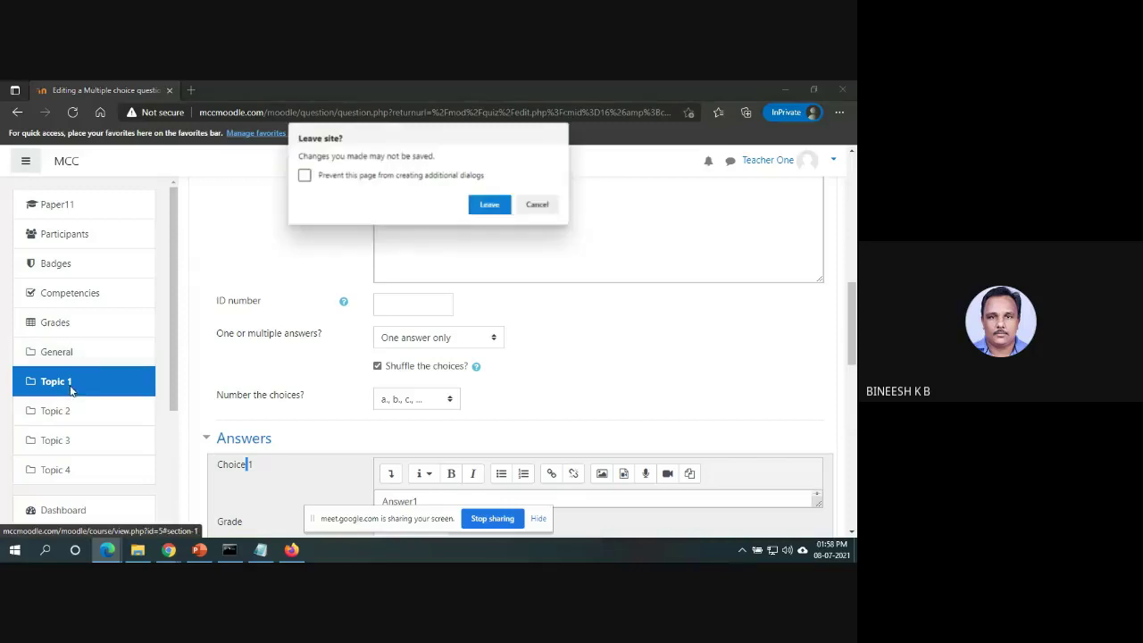
left_click(489, 204)
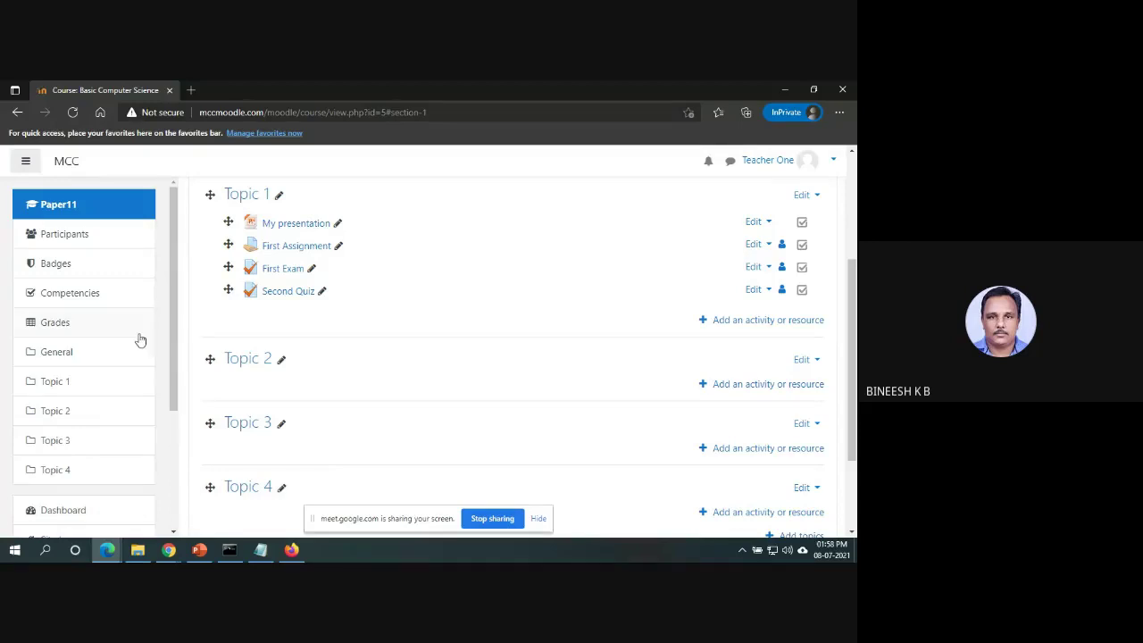
left_click(65, 332)
Scroll through the grader report's First Exam and Second Quiz grades, then open one student's user report.
left_click_drag(855, 257, 855, 402)
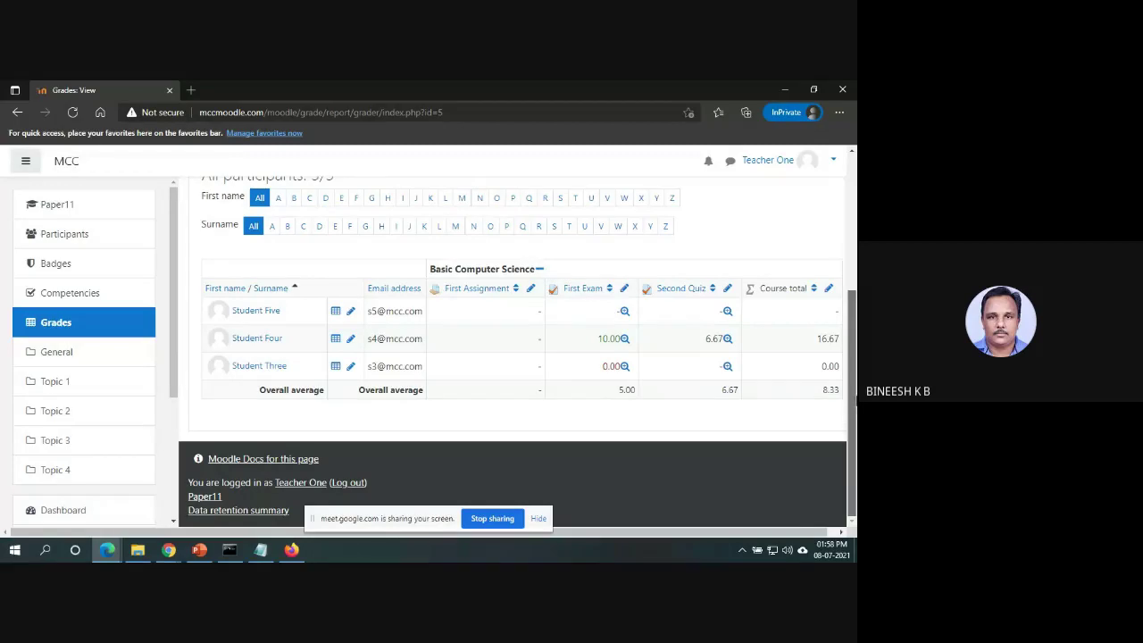
left_click_drag(856, 431, 847, 334)
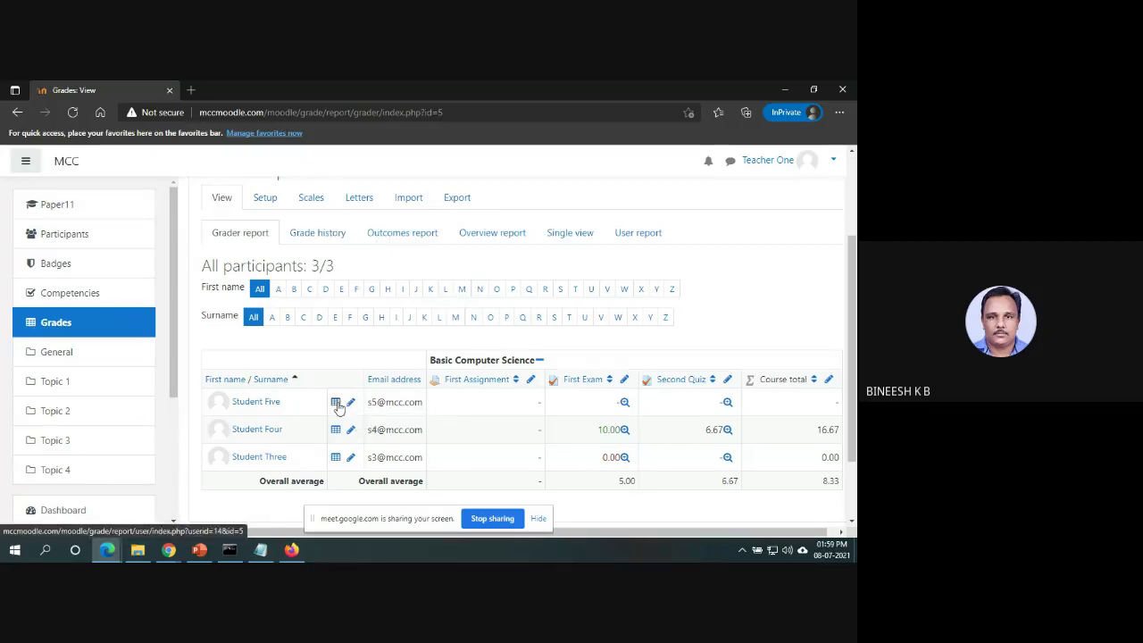
left_click(336, 403)
left_click_drag(853, 334, 855, 399)
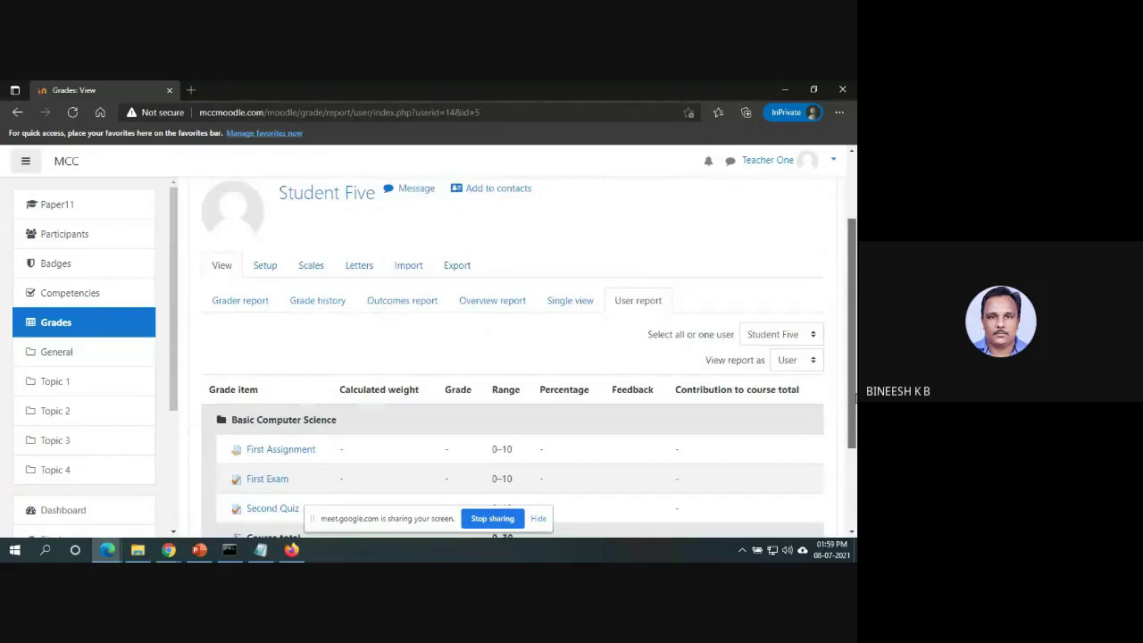
Check the 'View report as' options, keeping it on User, and scroll through the ungraded items.
left_click(813, 360)
left_click(795, 385)
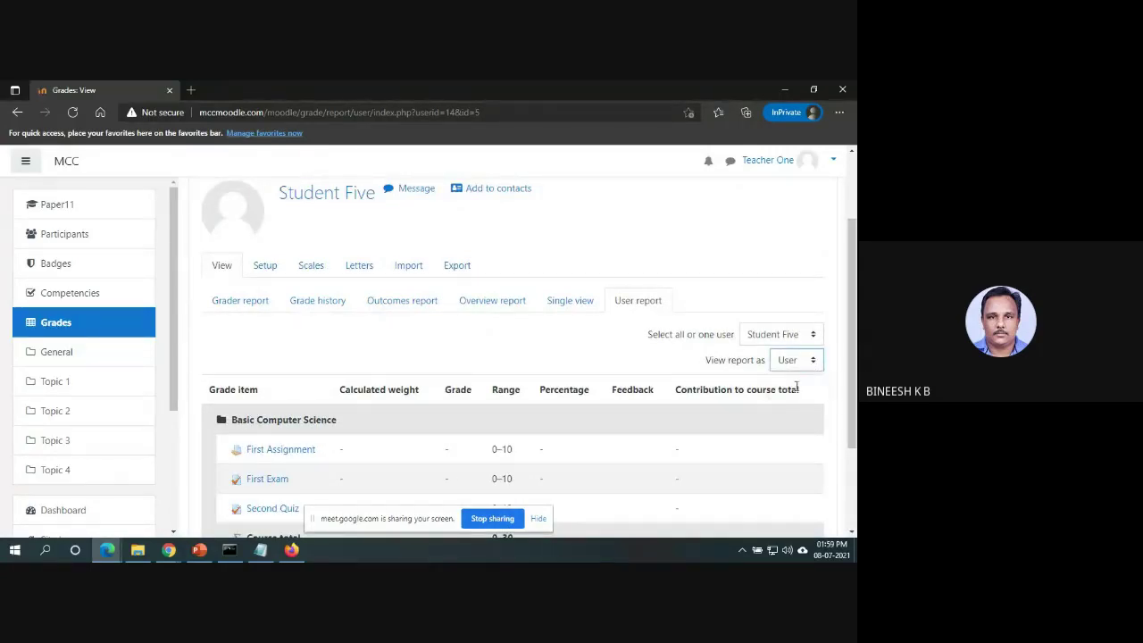
left_click(810, 363)
left_click(809, 363)
left_click_drag(851, 295, 854, 415)
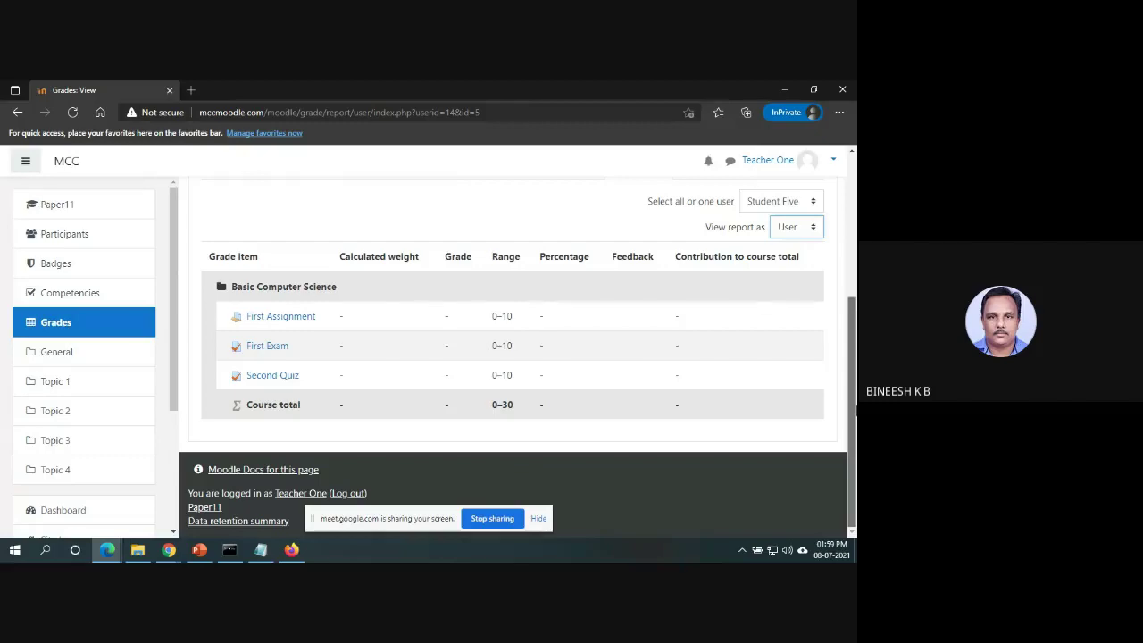
left_click_drag(855, 415, 855, 308)
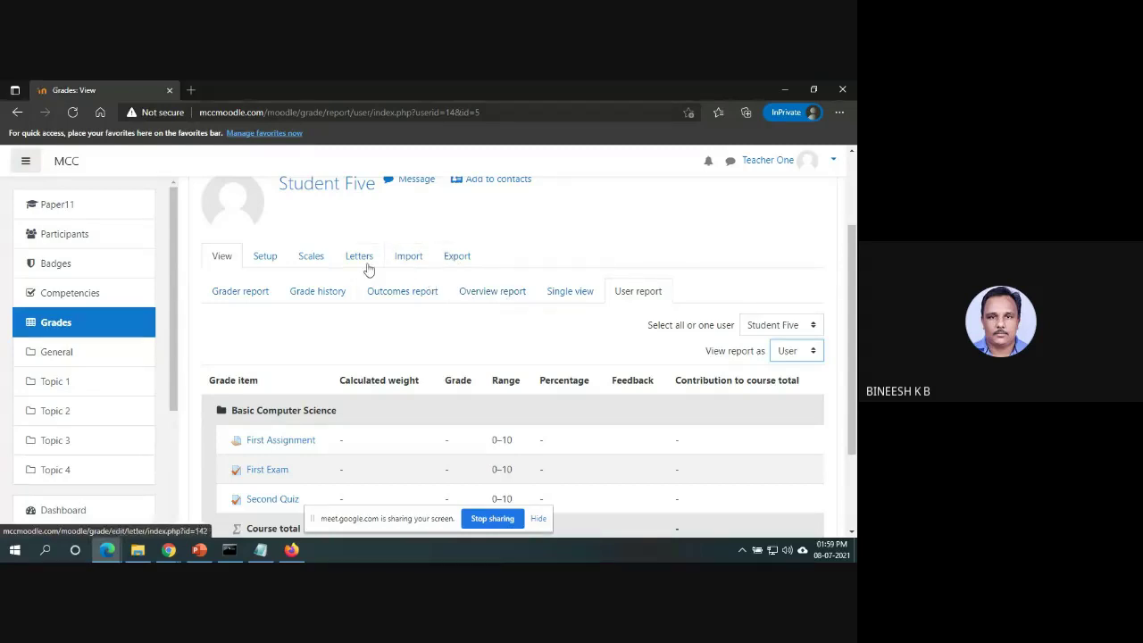
Open the Export to OpenDocument spreadsheet form and scroll through its included grade items and Download button.
left_click(457, 259)
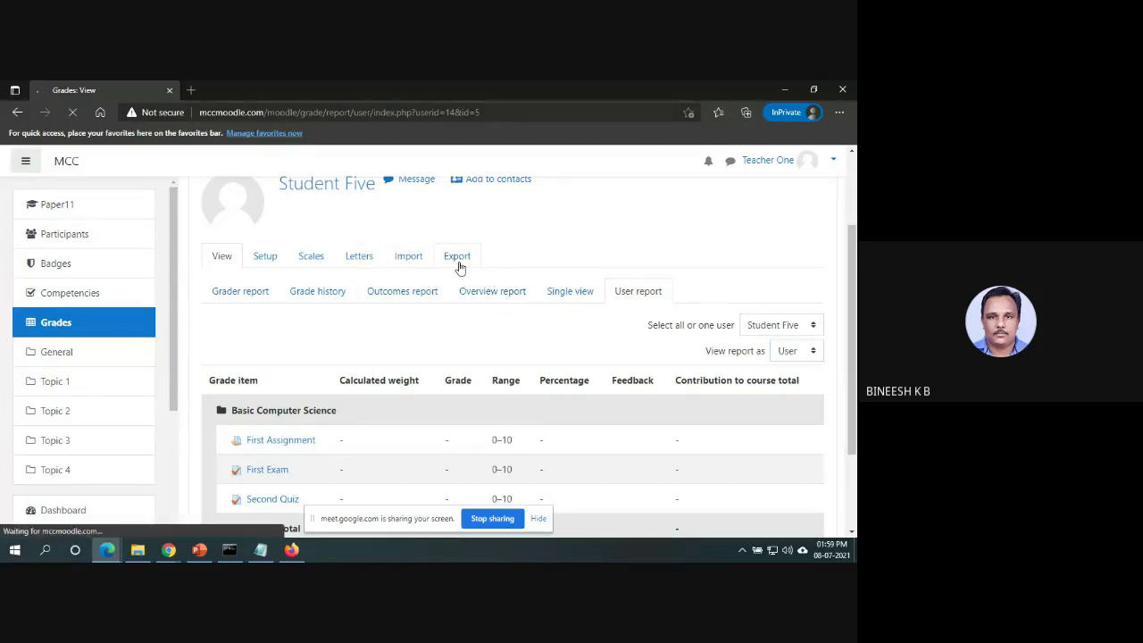
scroll(855, 317, "down", 3)
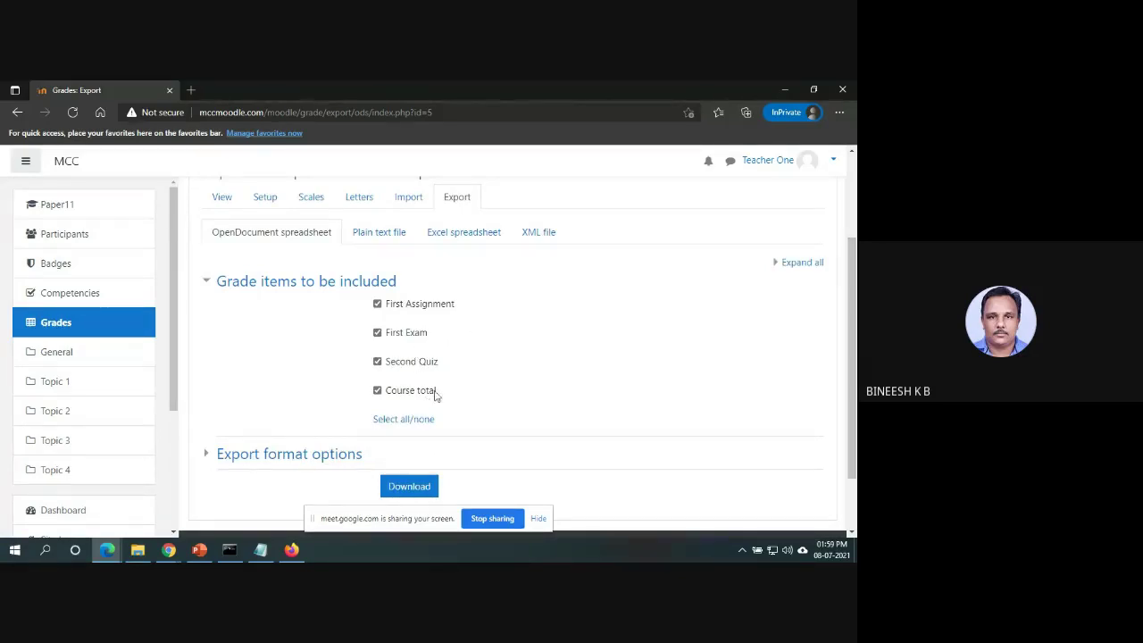
scroll(855, 317, "down", 2)
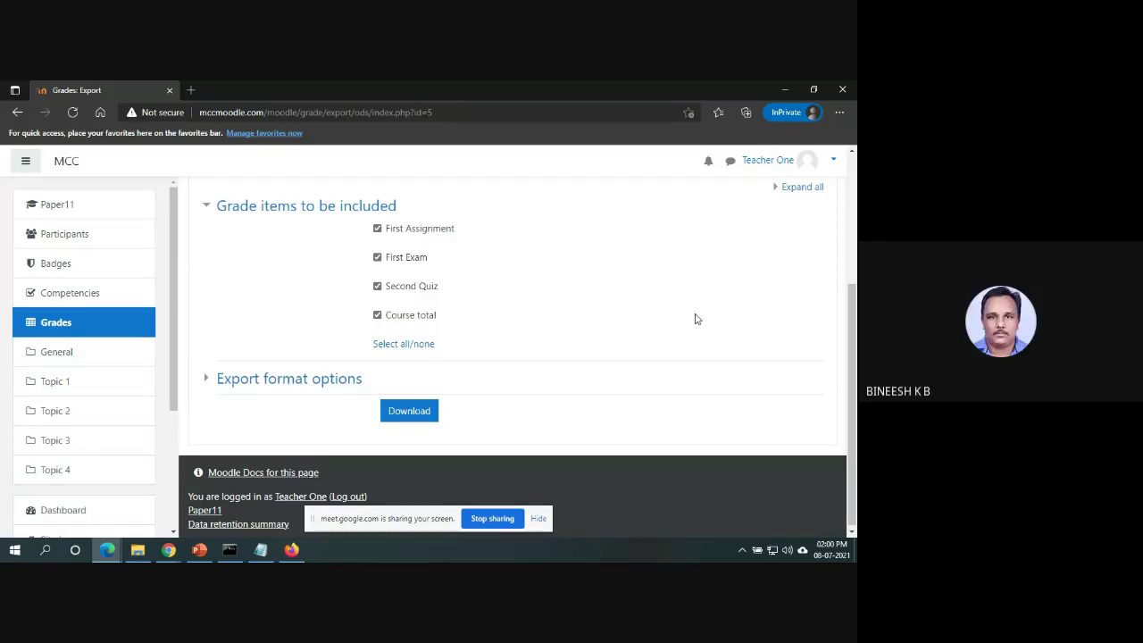
left_click_drag(853, 393, 855, 278)
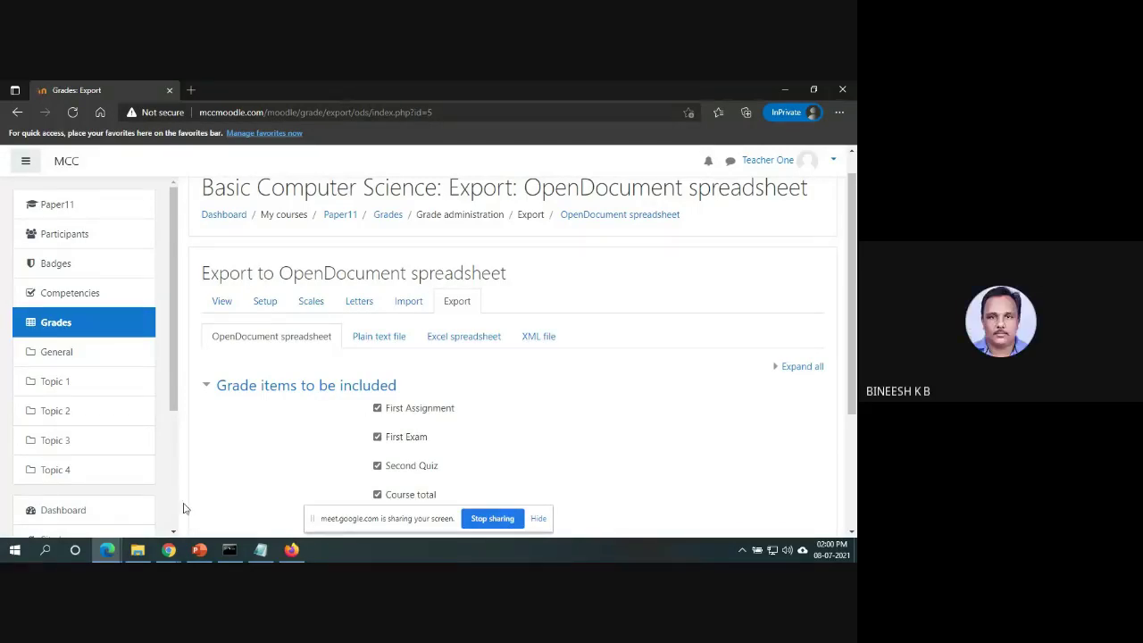
mouse_move(169, 552)
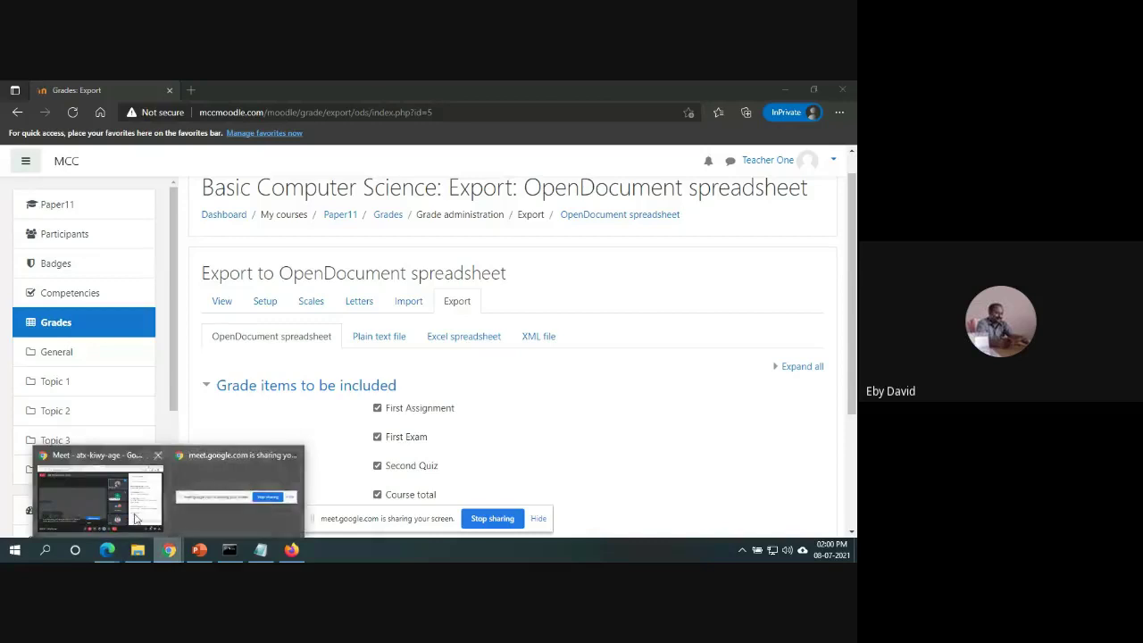
left_click(134, 487)
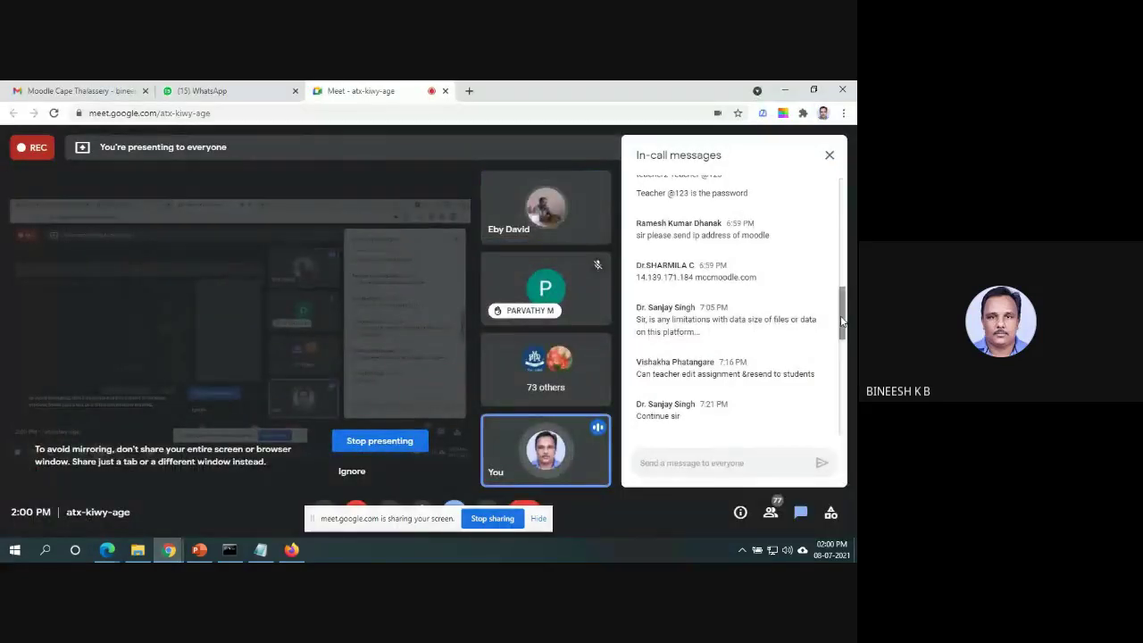
Scroll the In-call messages panel to reread attendees' questions about the Moodle session.
mouse_move(841, 321)
left_mouse_down()
mouse_move(835, 233)
mouse_move(842, 329)
left_mouse_up()
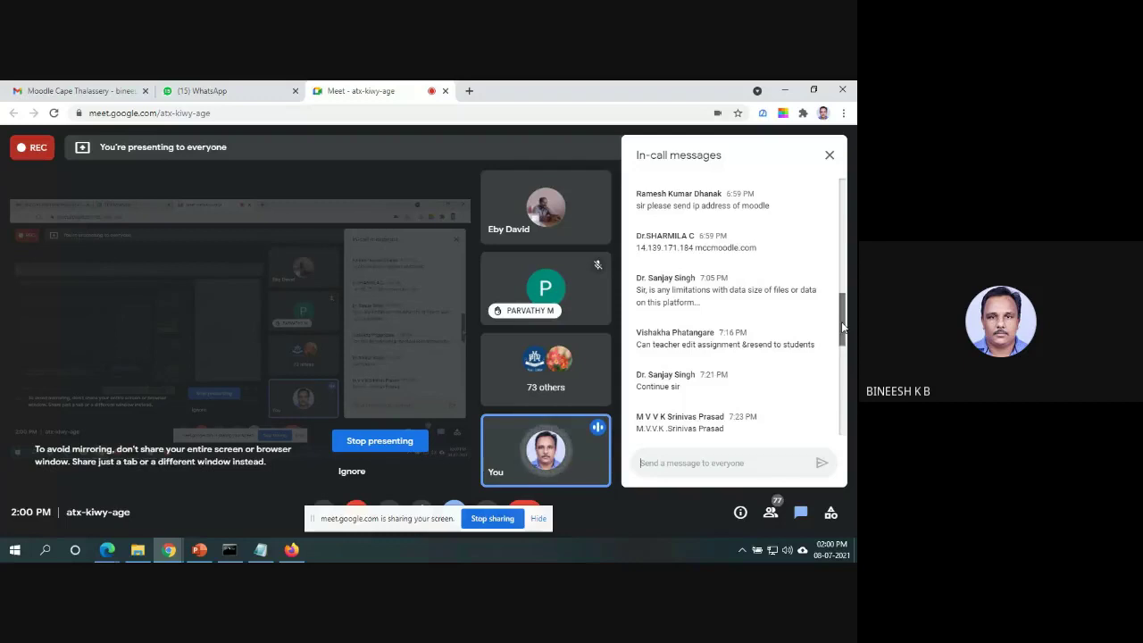